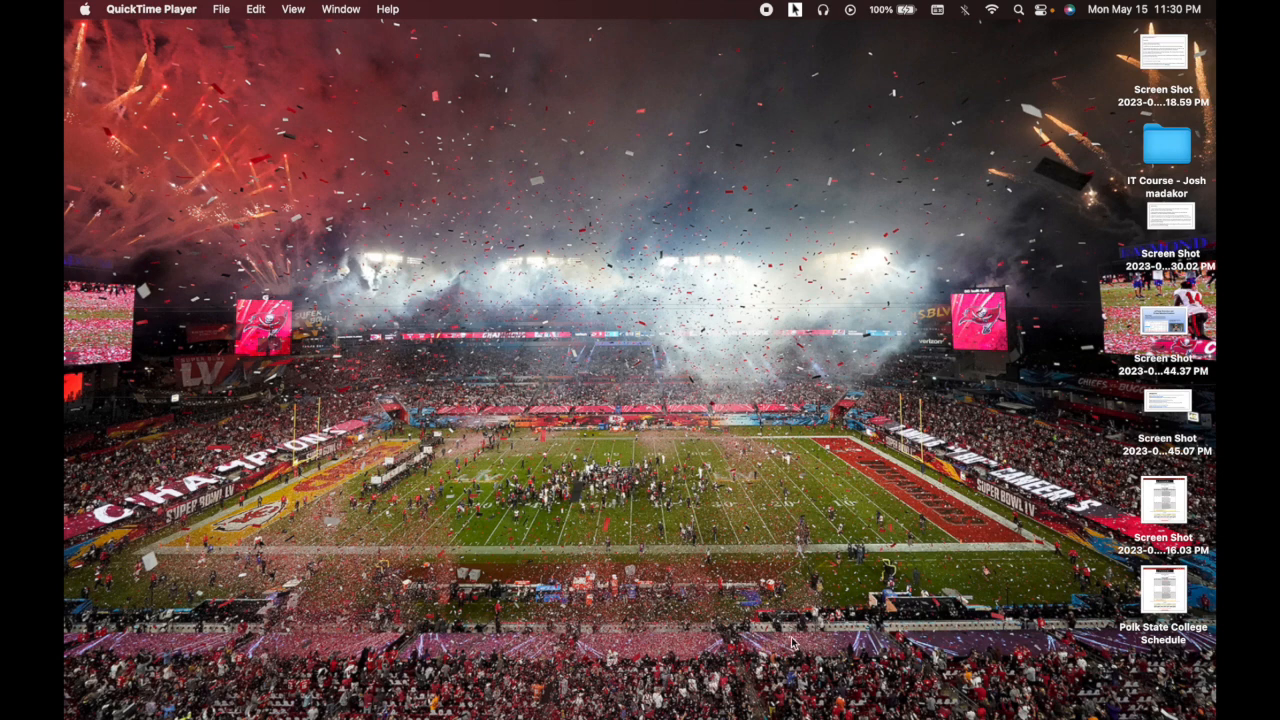
- Turn on PointerPro's highlight effect and open a new Chrome window from the Dock
left_click(795, 9)
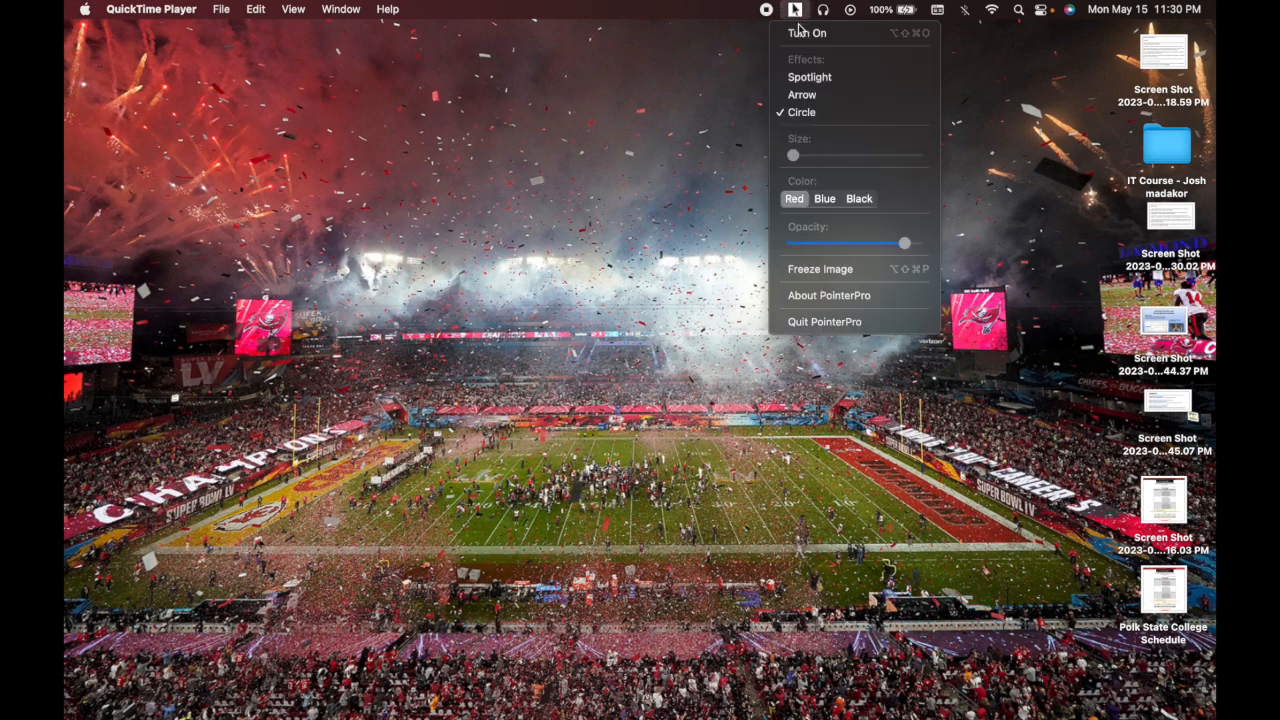
left_click(806, 40)
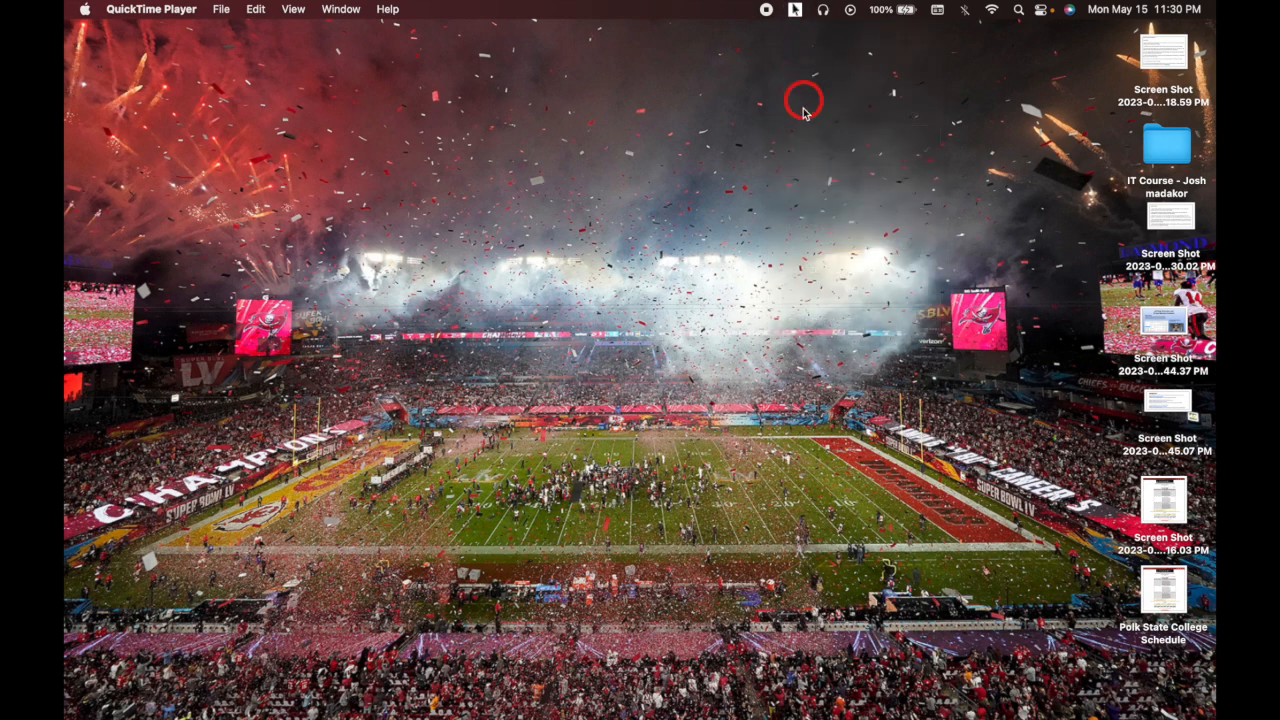
mouse_move(757, 714)
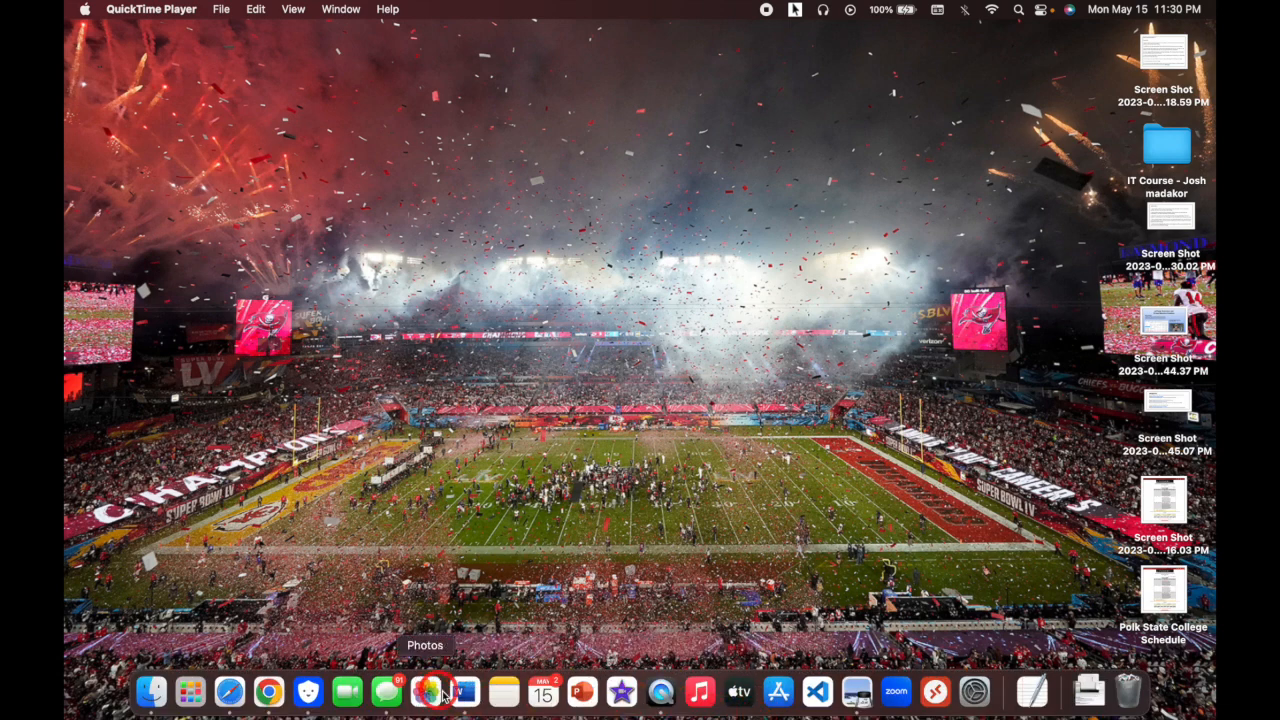
right_click(269, 693)
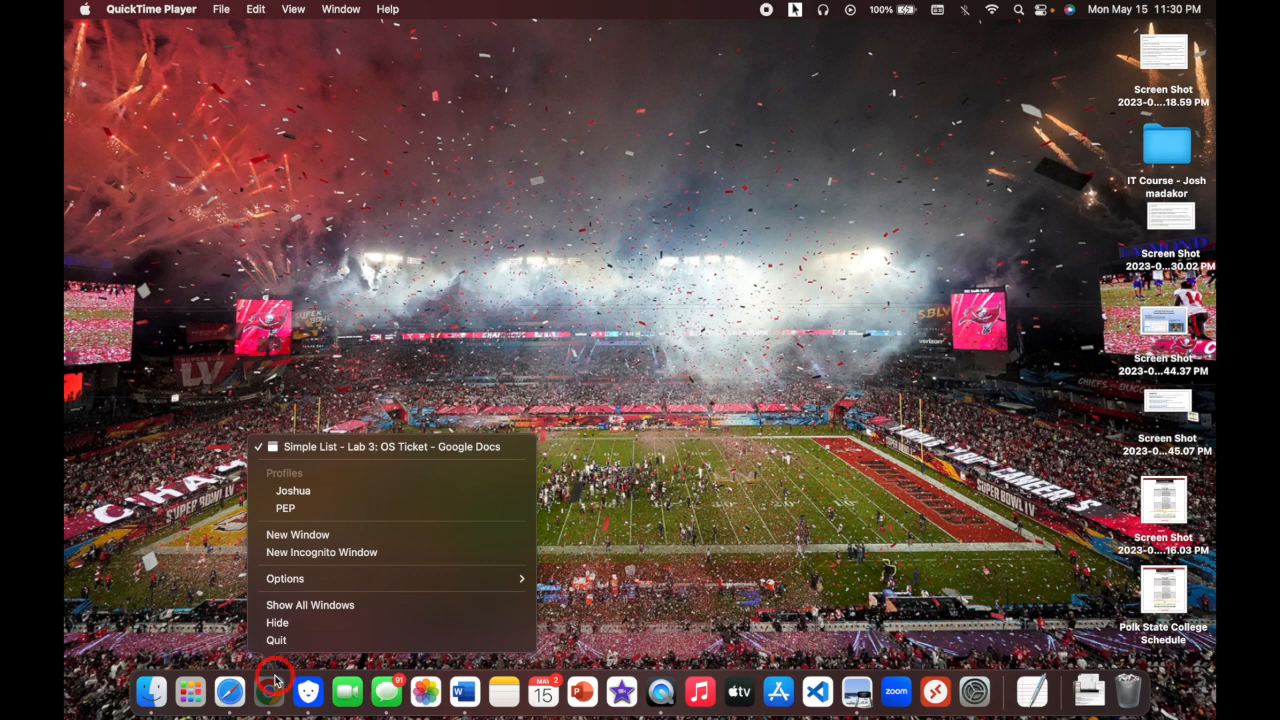
left_click(299, 534)
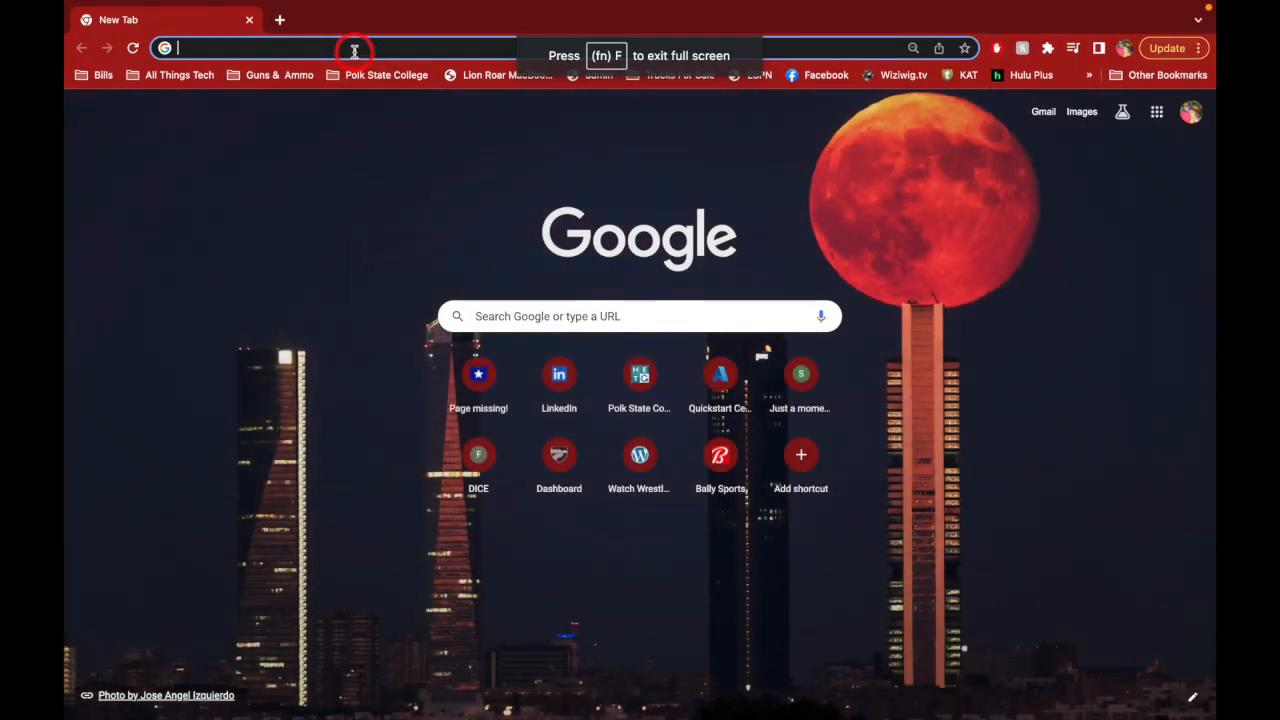
- Go to portal.azure.com and sign in with the personal Microsoft account
left_click(353, 48)
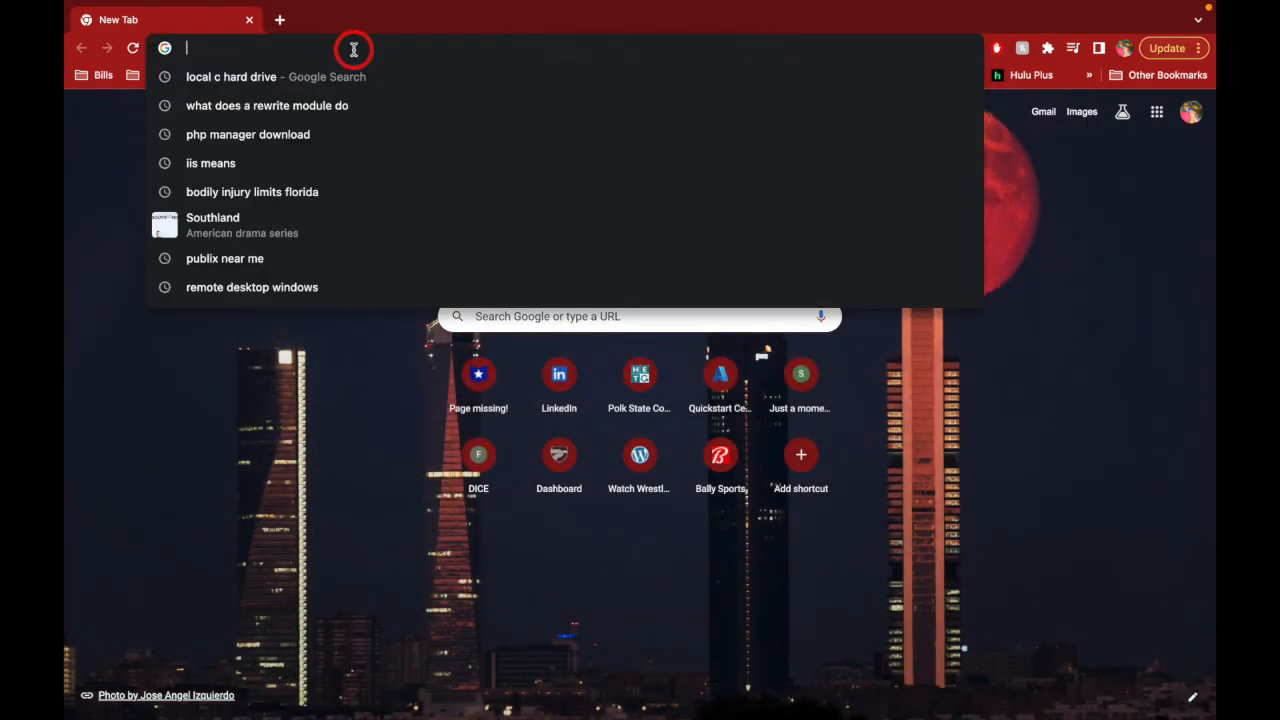
type("por")
key("Return")
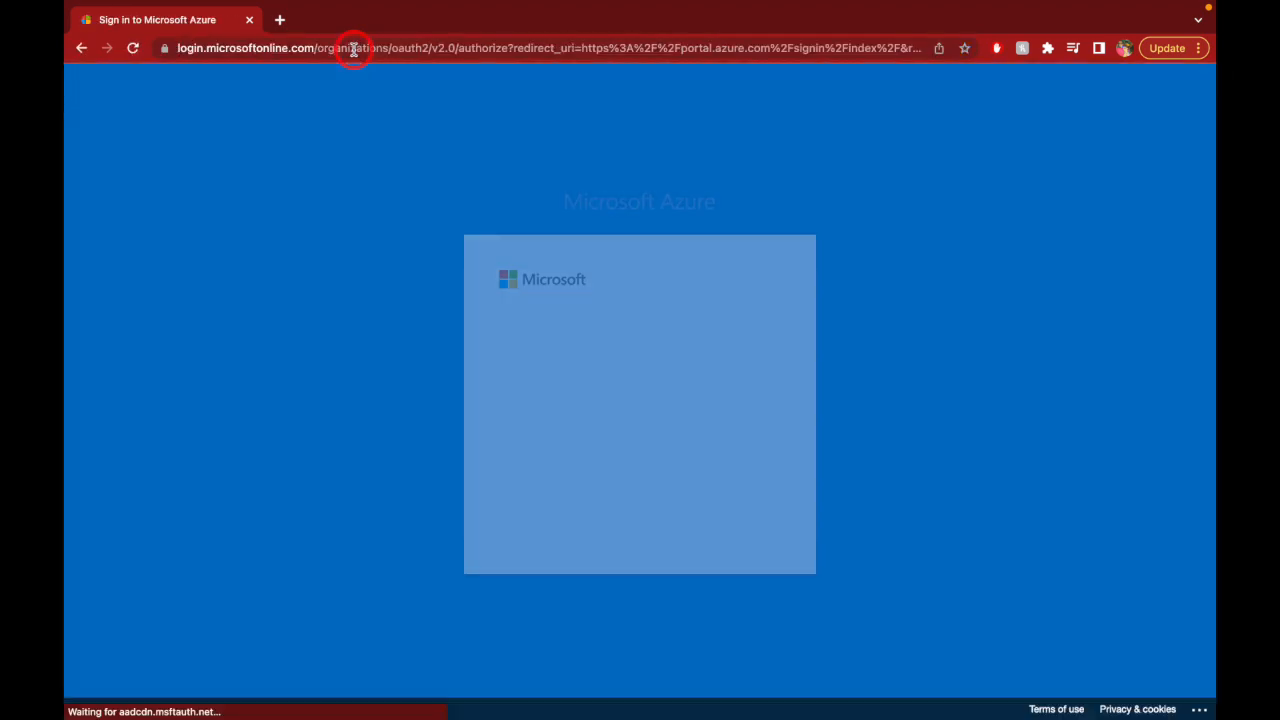
left_click(592, 366)
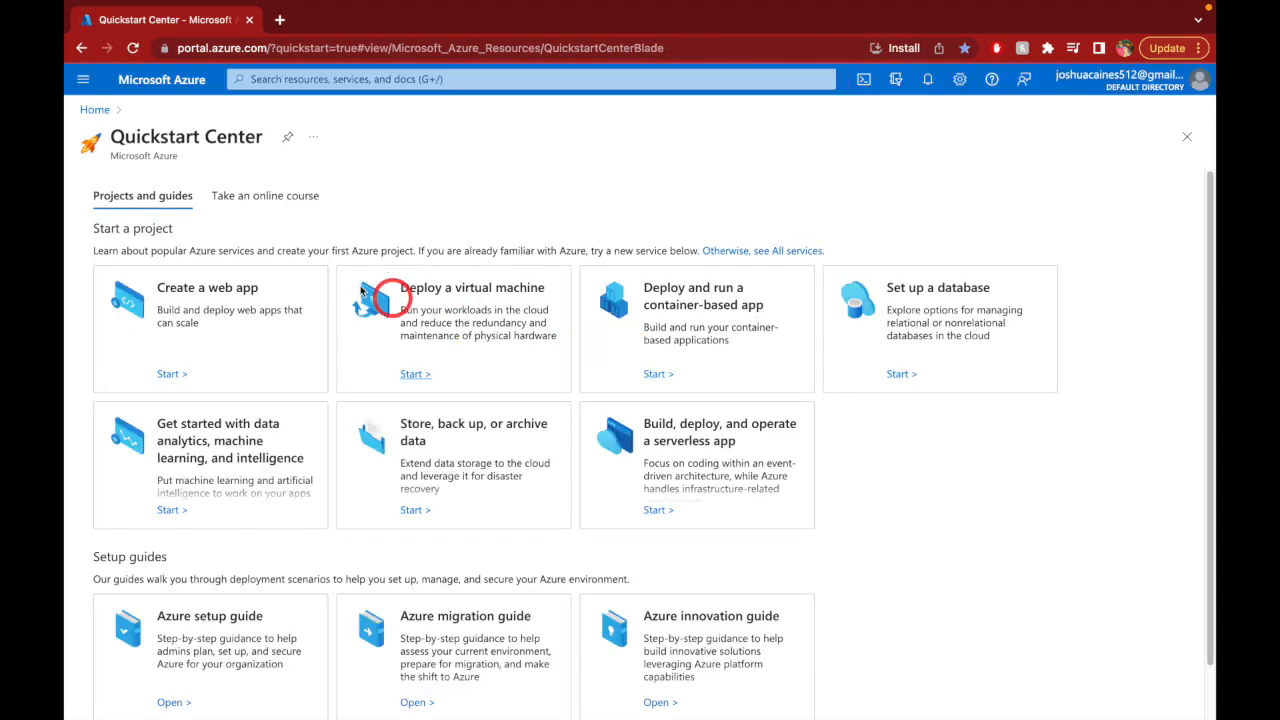
- From Azure Home, go to Resource groups and start creating a new one
left_click(94, 110)
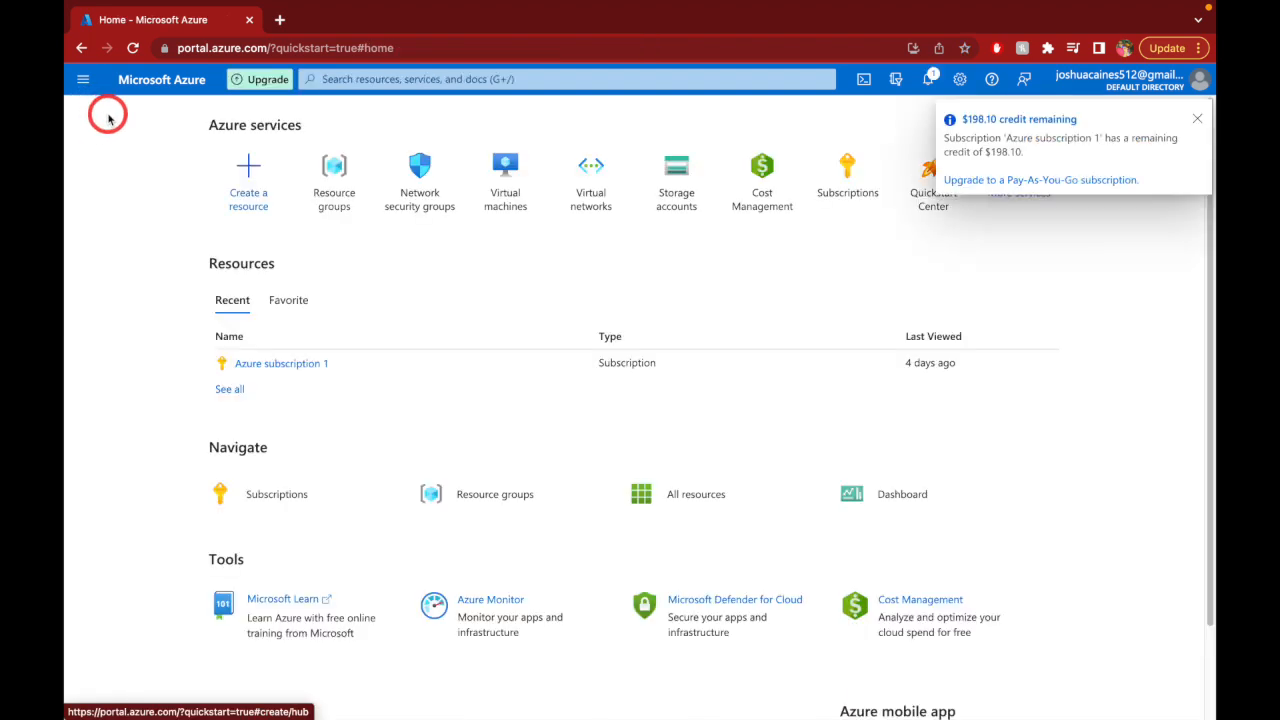
left_click(325, 175)
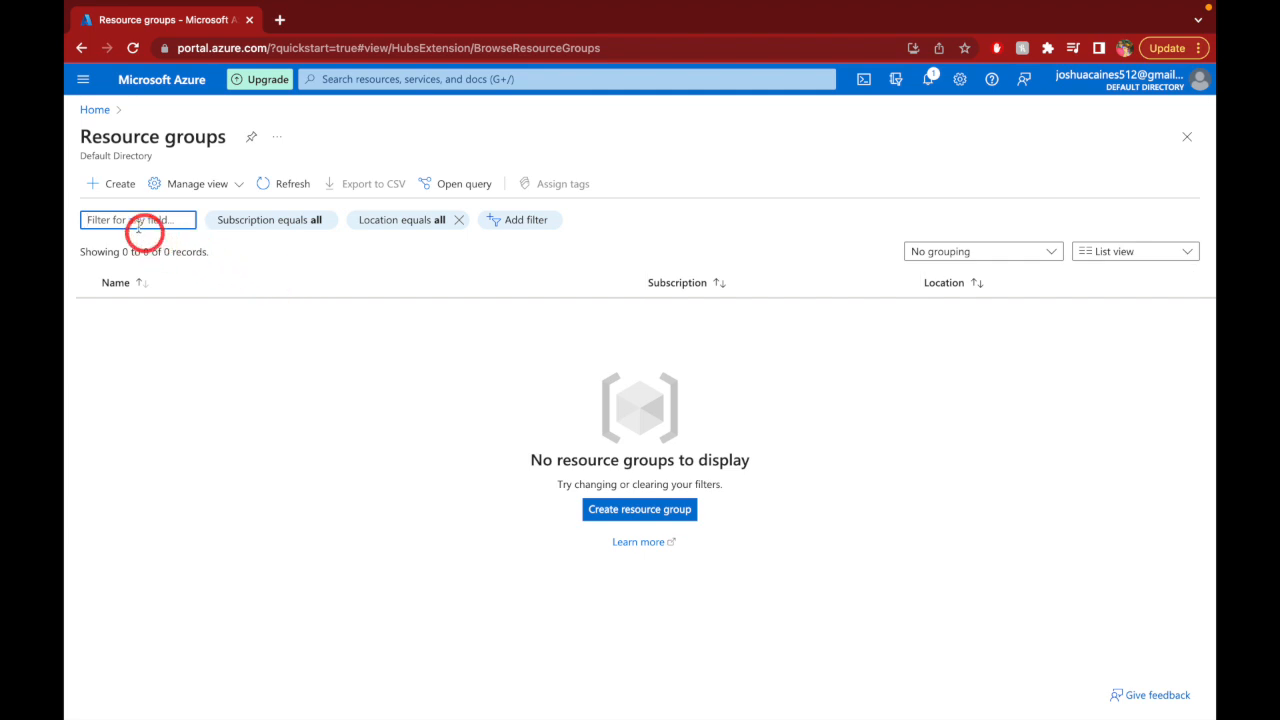
left_click(110, 188)
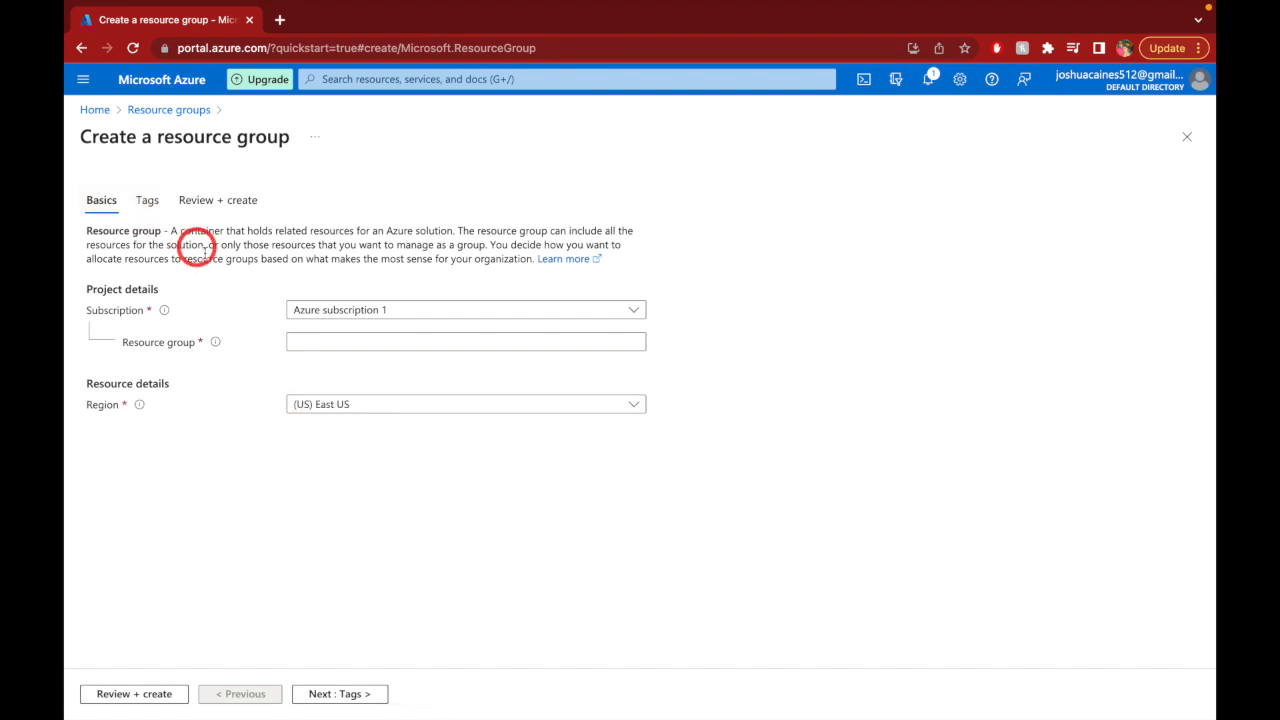
- Name the new resource group RG_osTicket in region East US
left_click(357, 342)
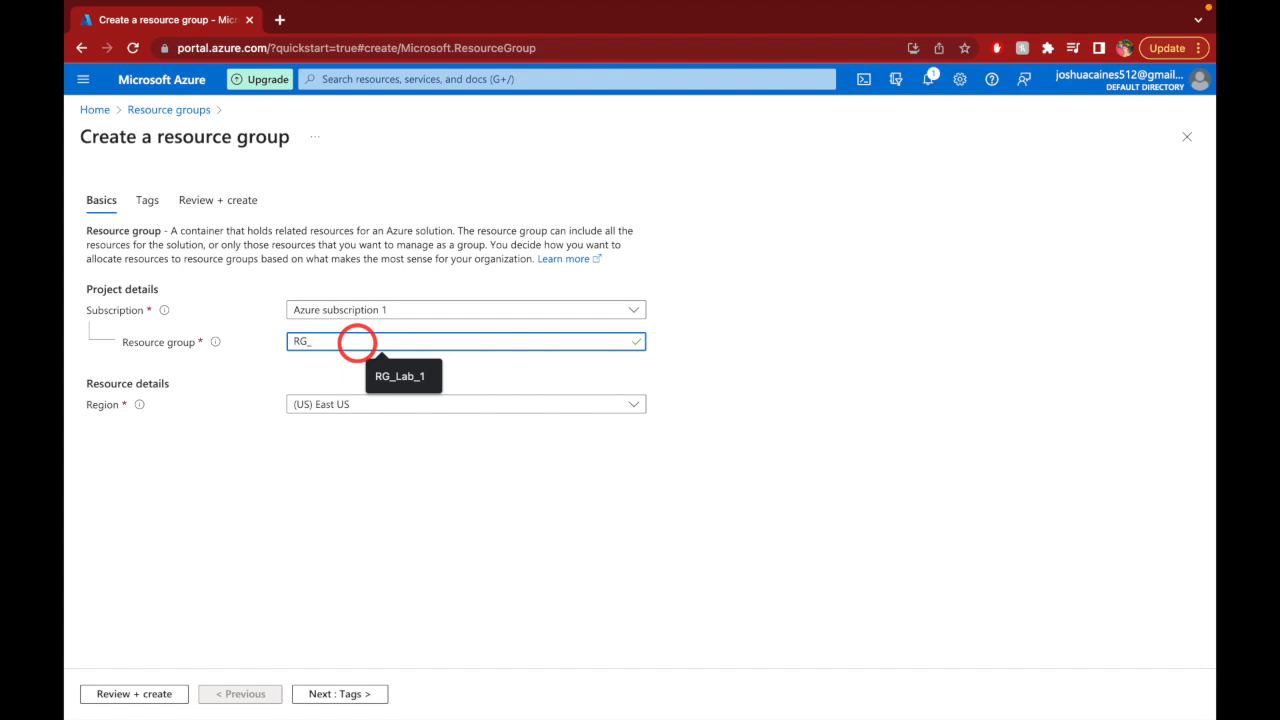
type("osTicket")
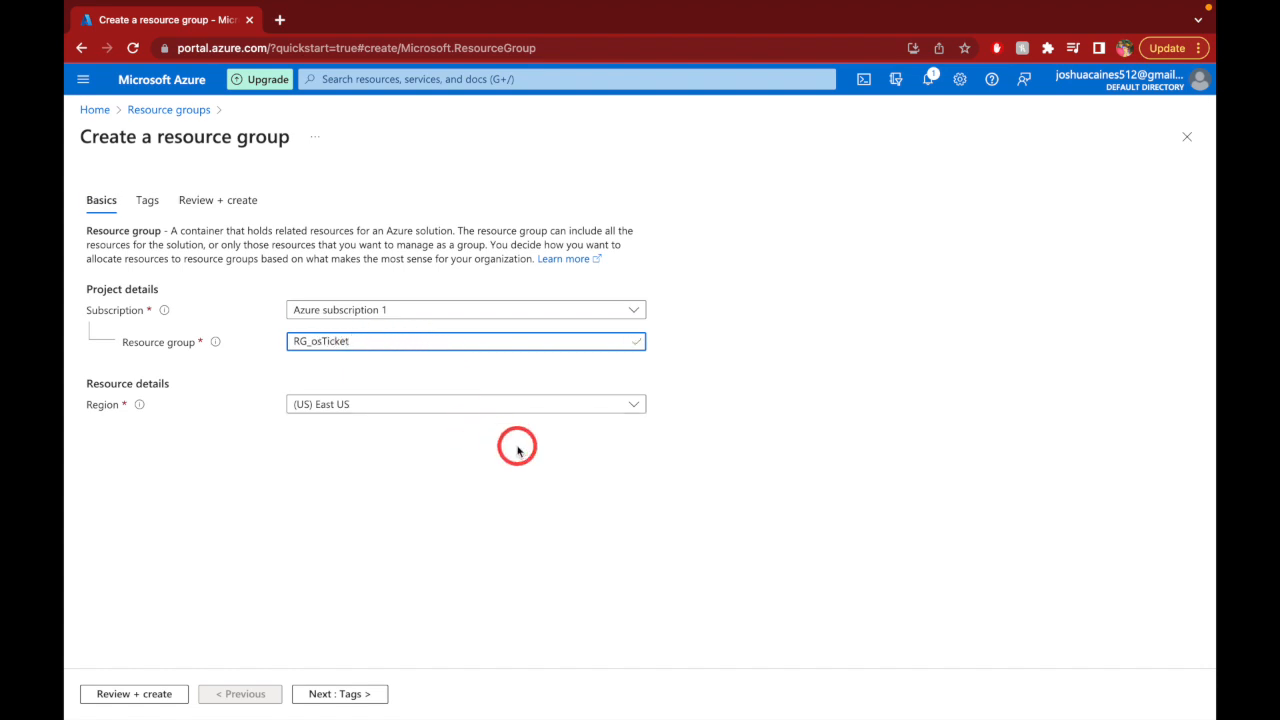
left_click(395, 460)
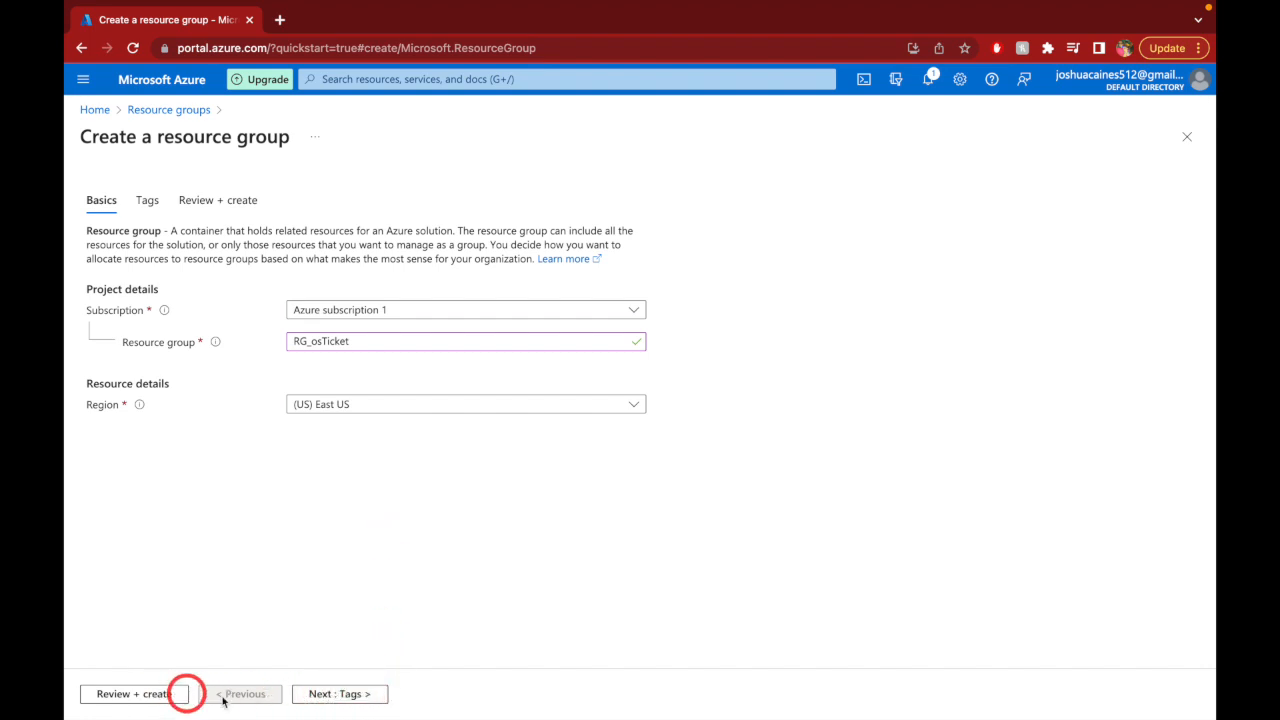
- Add a Creator tag with the creator's name and run Review + create validation
left_click(317, 694)
left_click(202, 314)
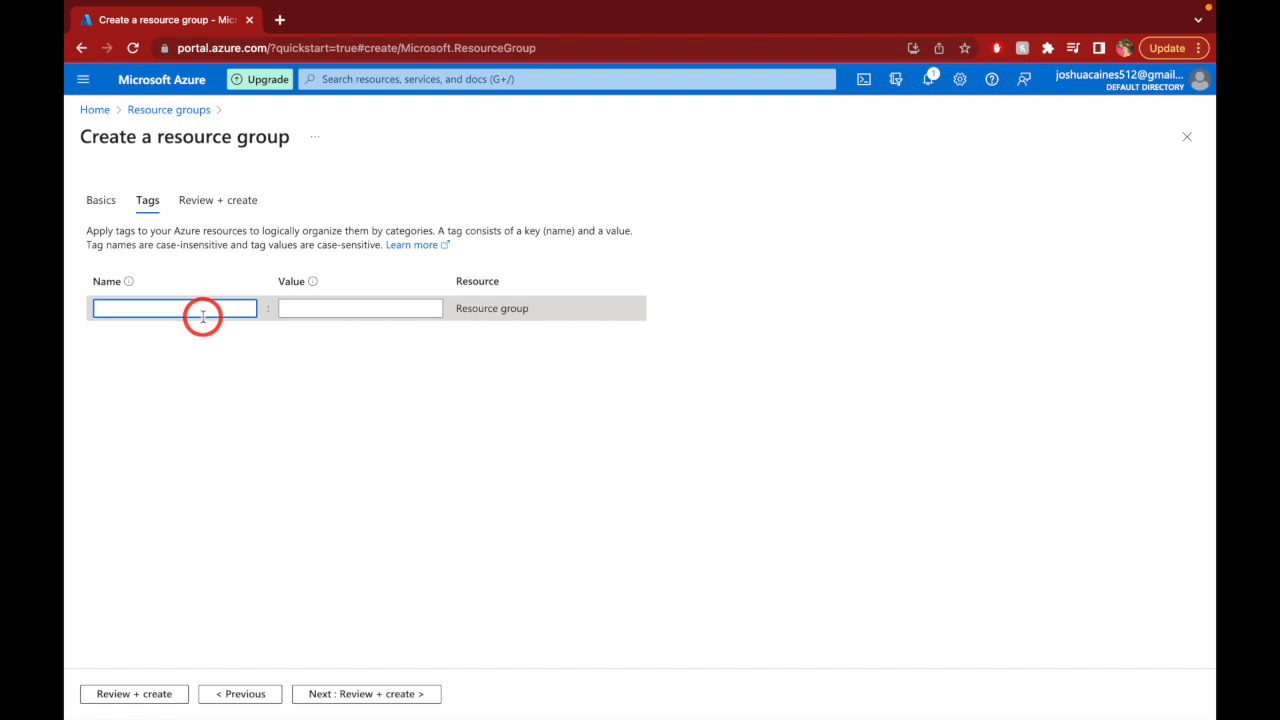
type("Creator")
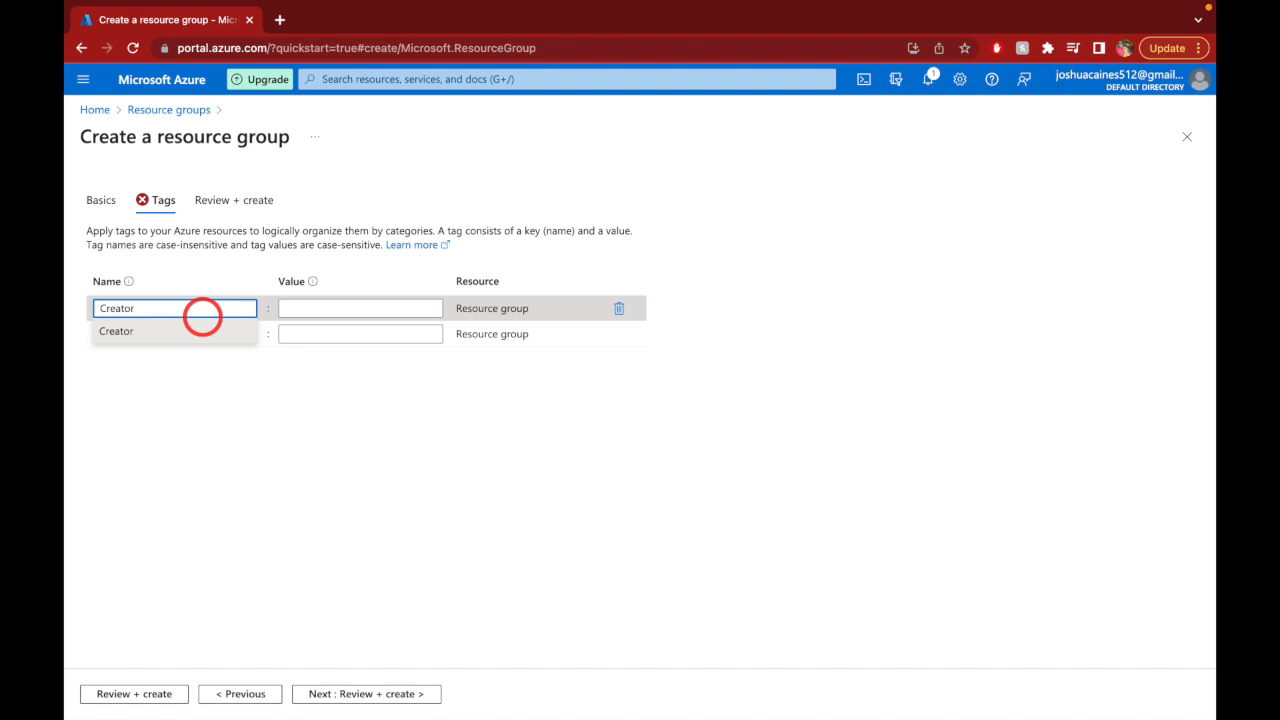
key("Tab")
type("J")
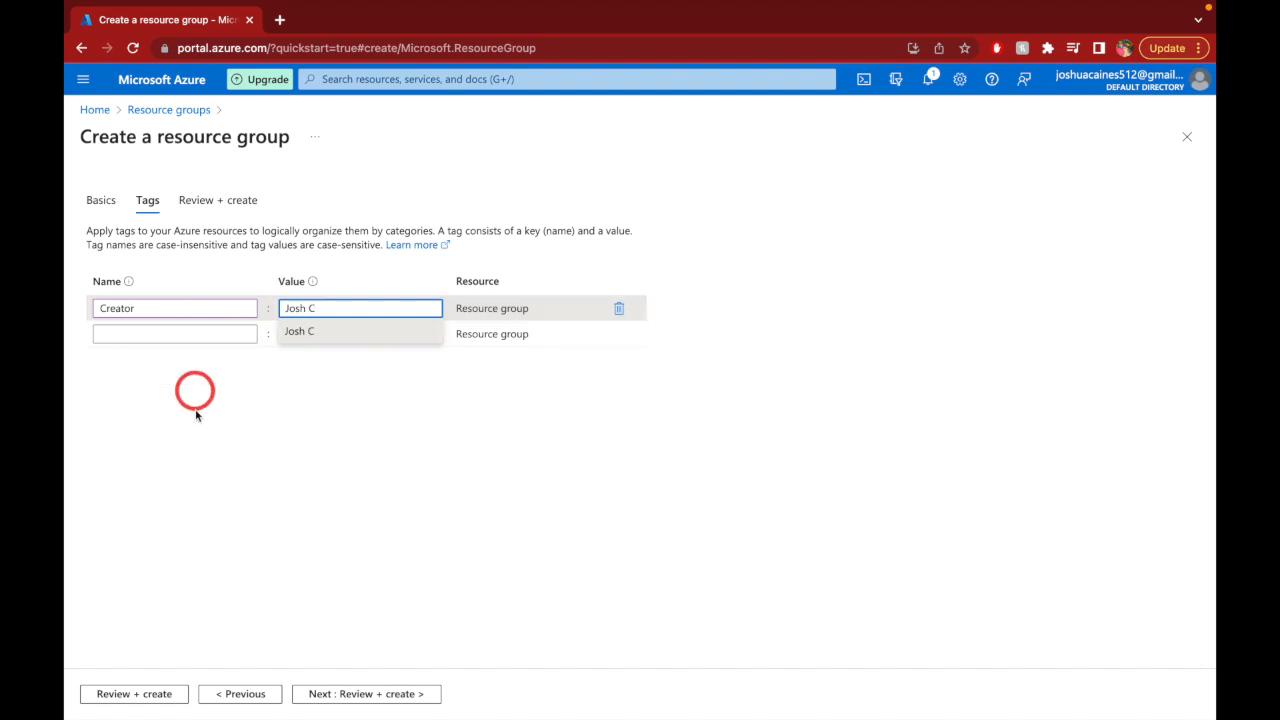
left_click(331, 693)
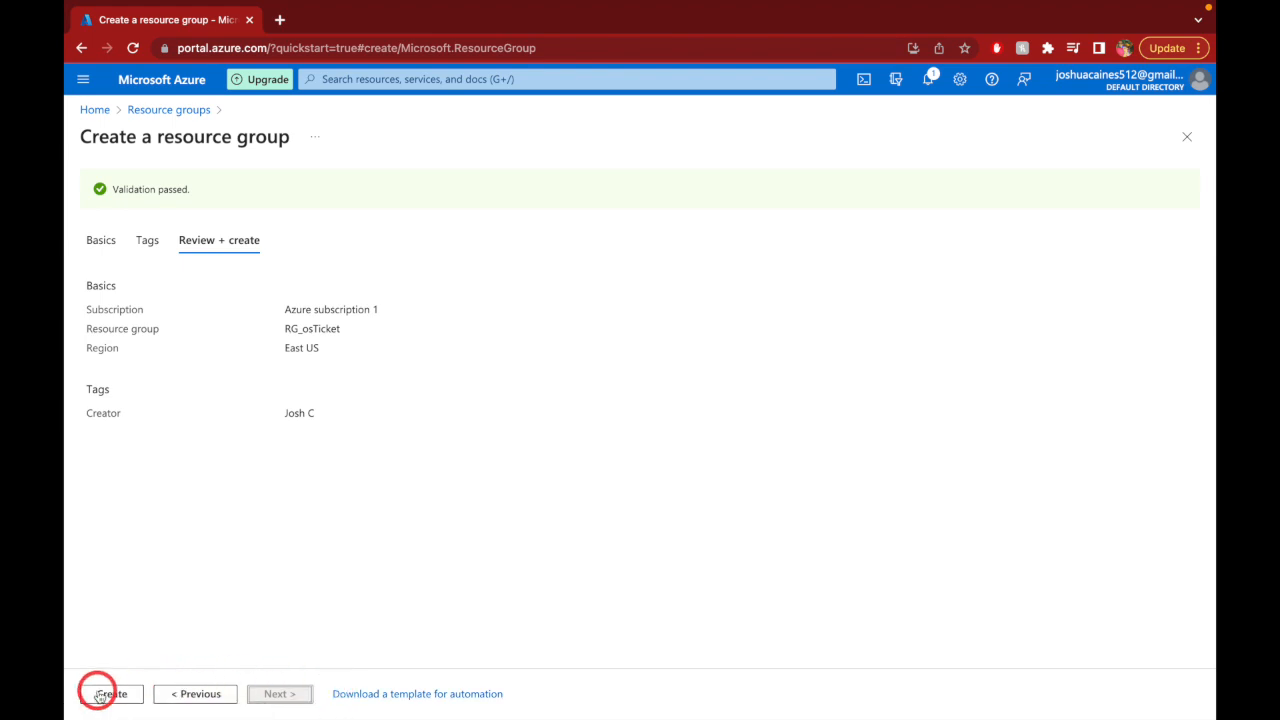
- Create the RG_osTicket resource group from its review page
left_click(102, 694)
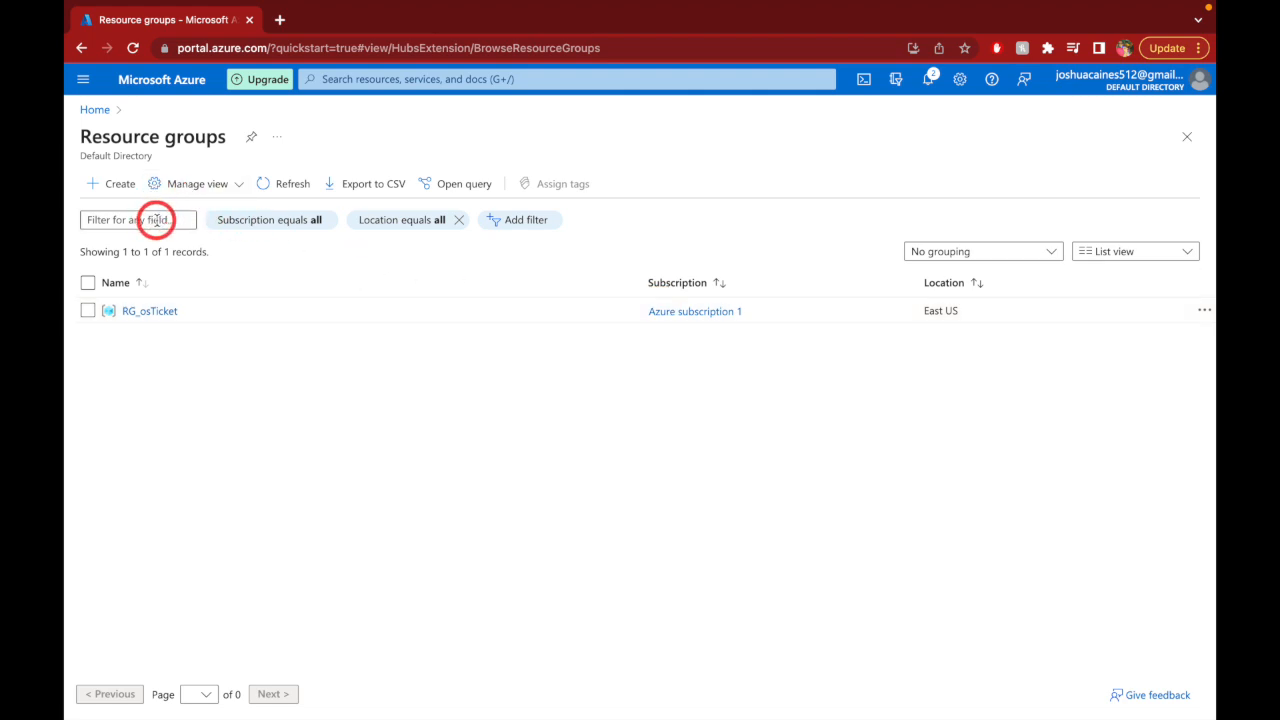
left_click(397, 88)
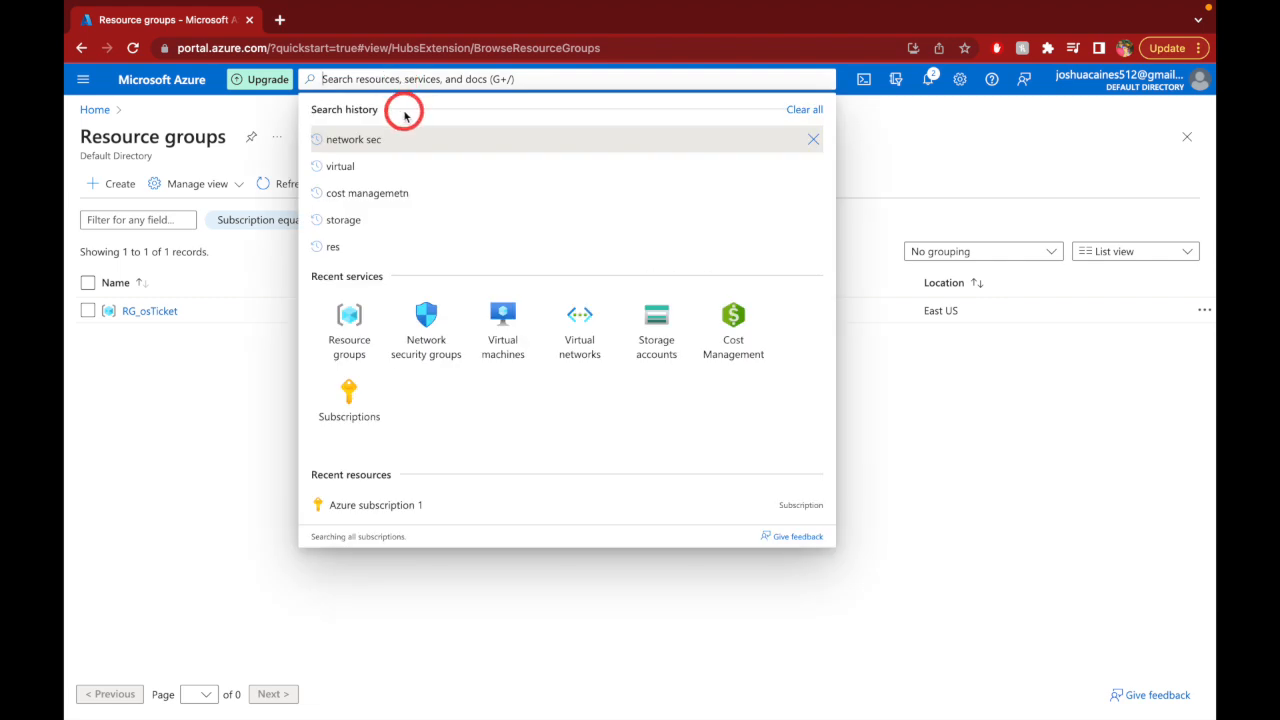
- Go to Virtual machines and choose Create > Azure virtual machine
left_click(503, 319)
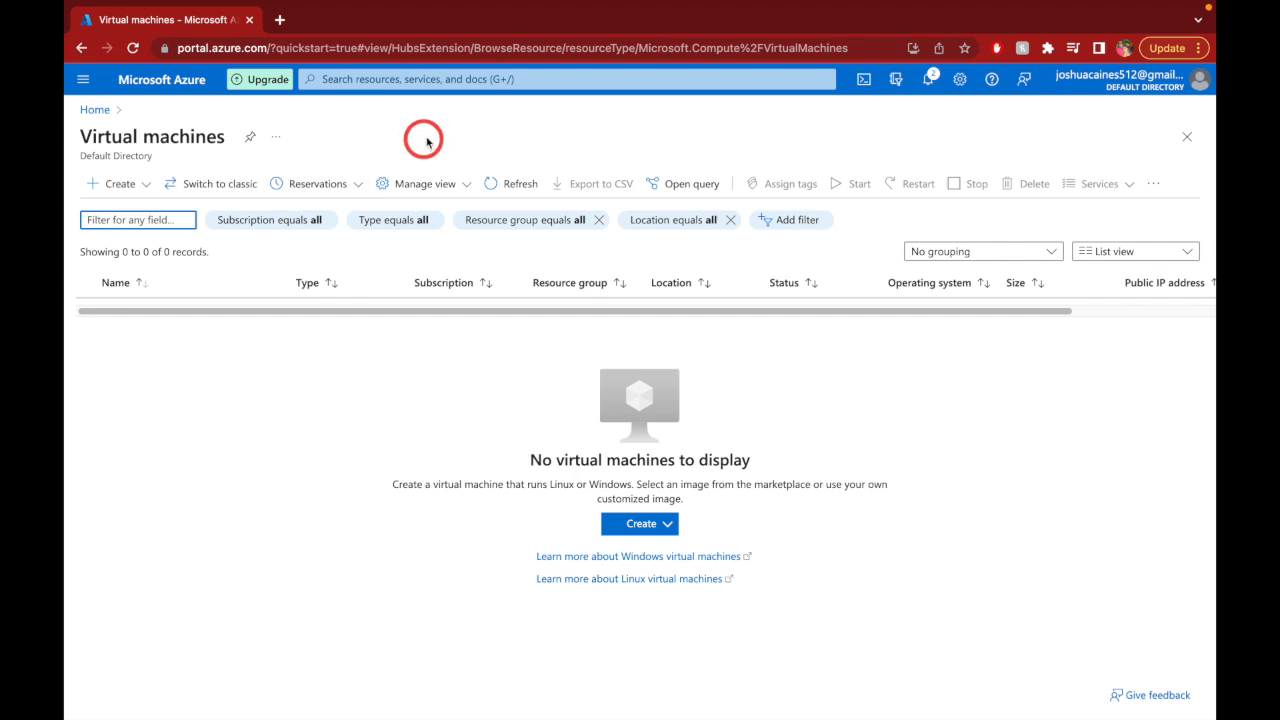
left_click(141, 190)
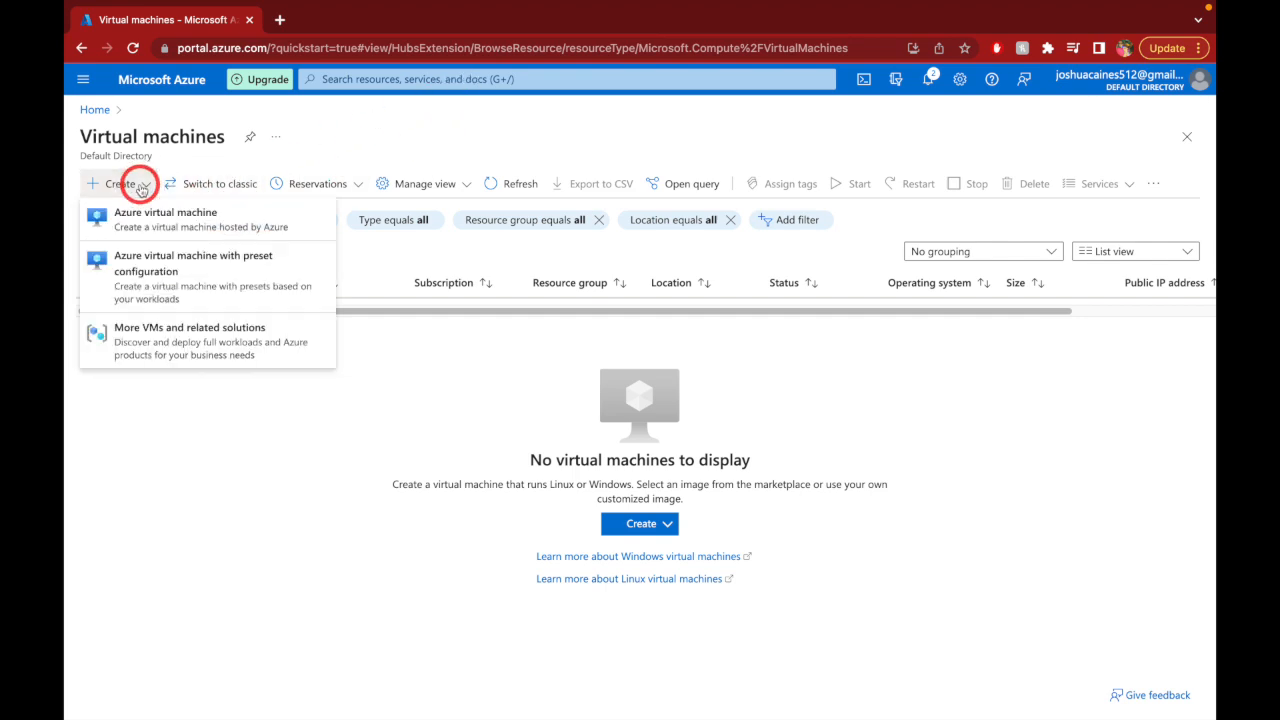
left_click(160, 213)
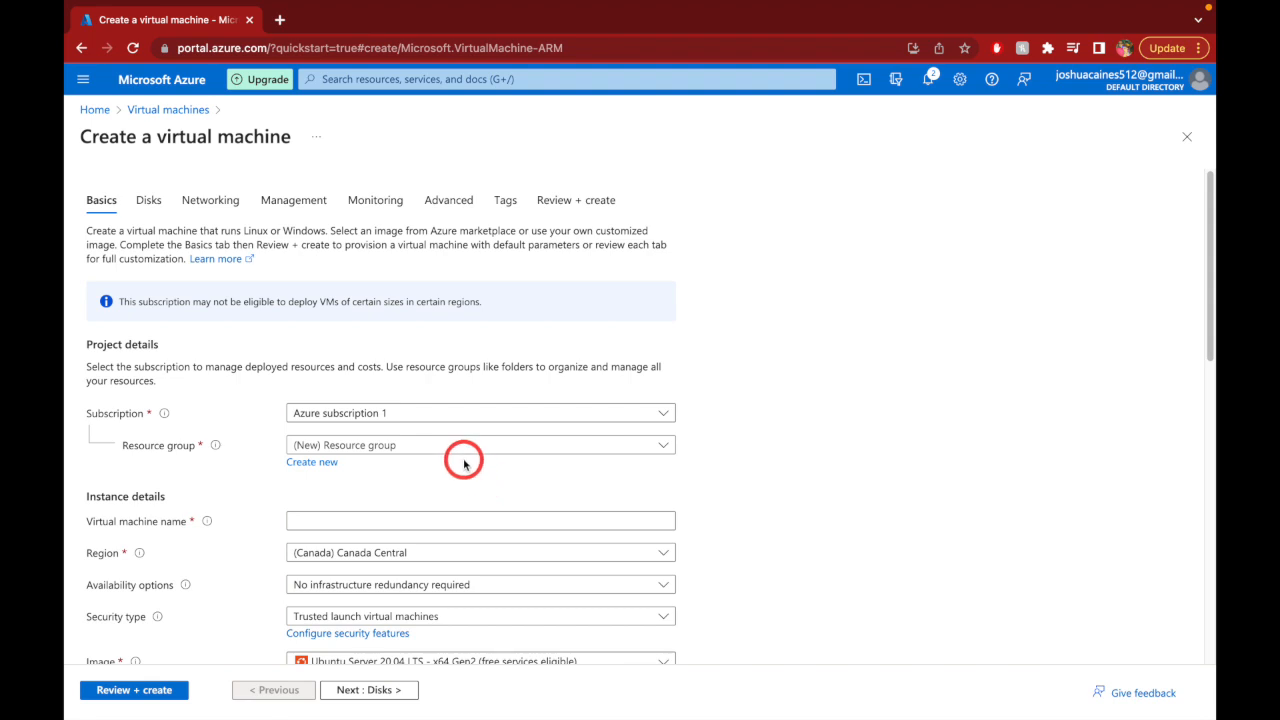
- Put the VM in resource group RG_osTicket and name it vmosticket, dropping the invalid underscore
left_click(468, 447)
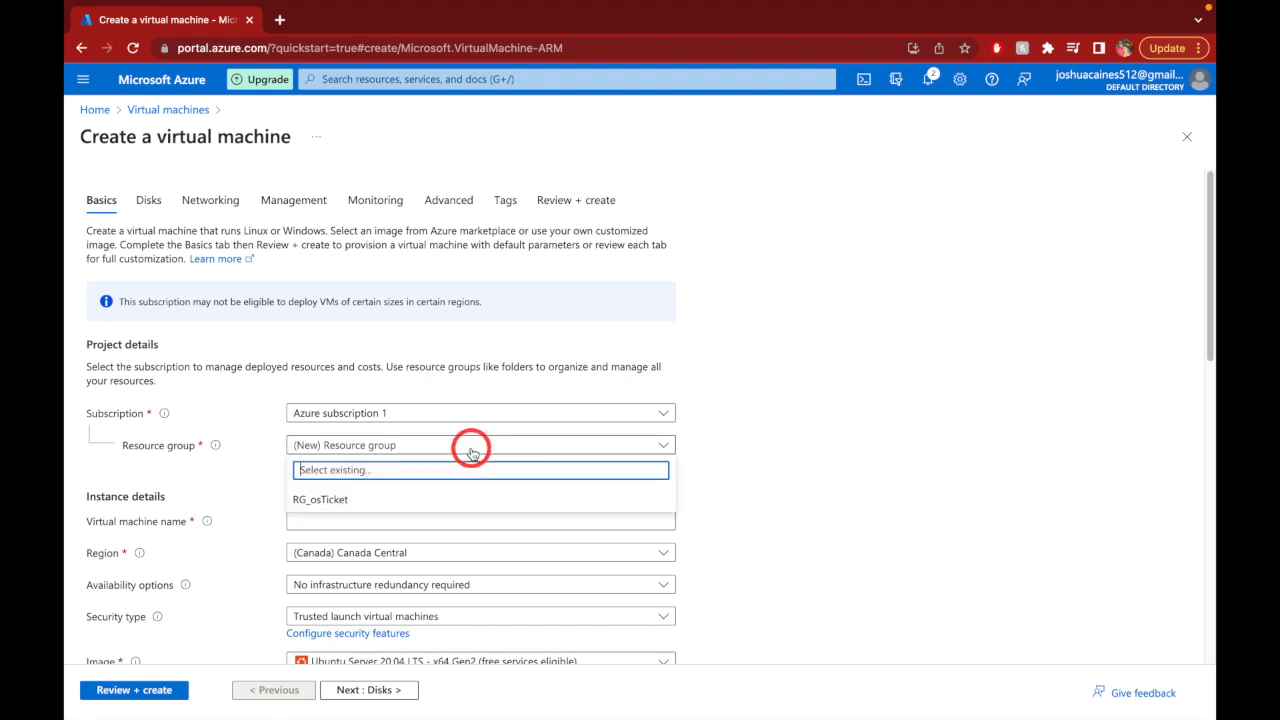
left_click(453, 500)
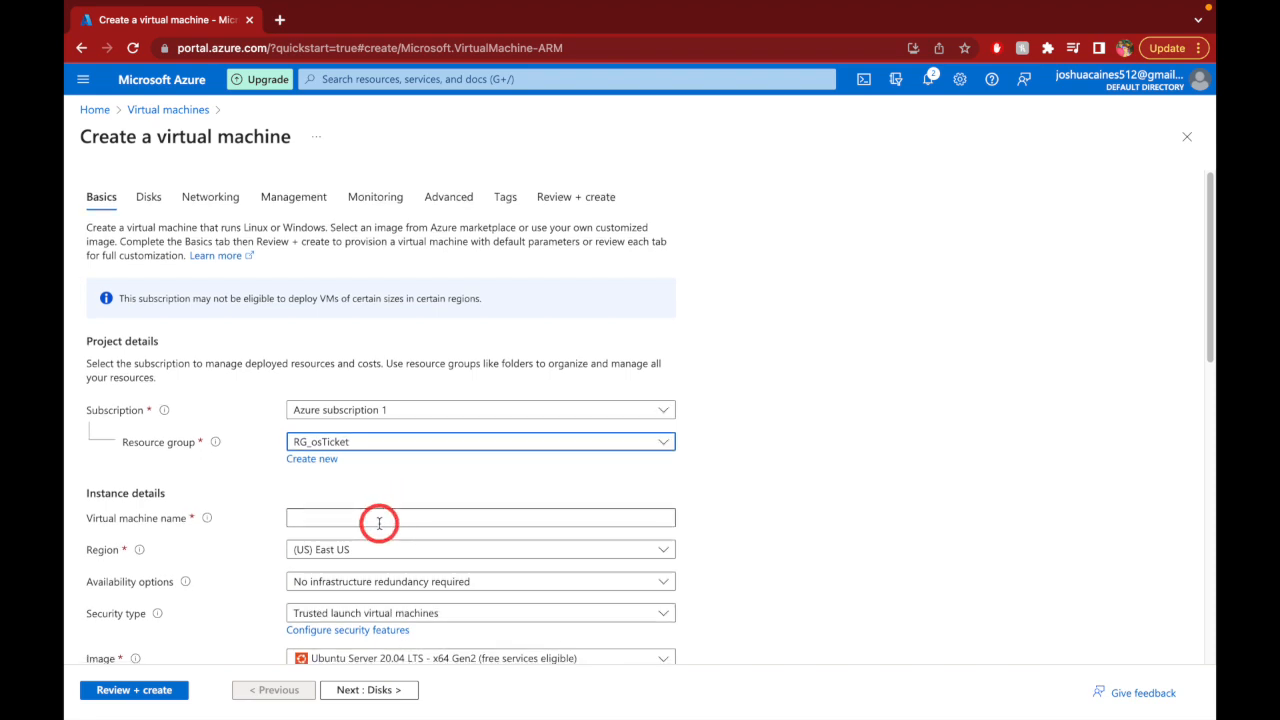
left_click(378, 520)
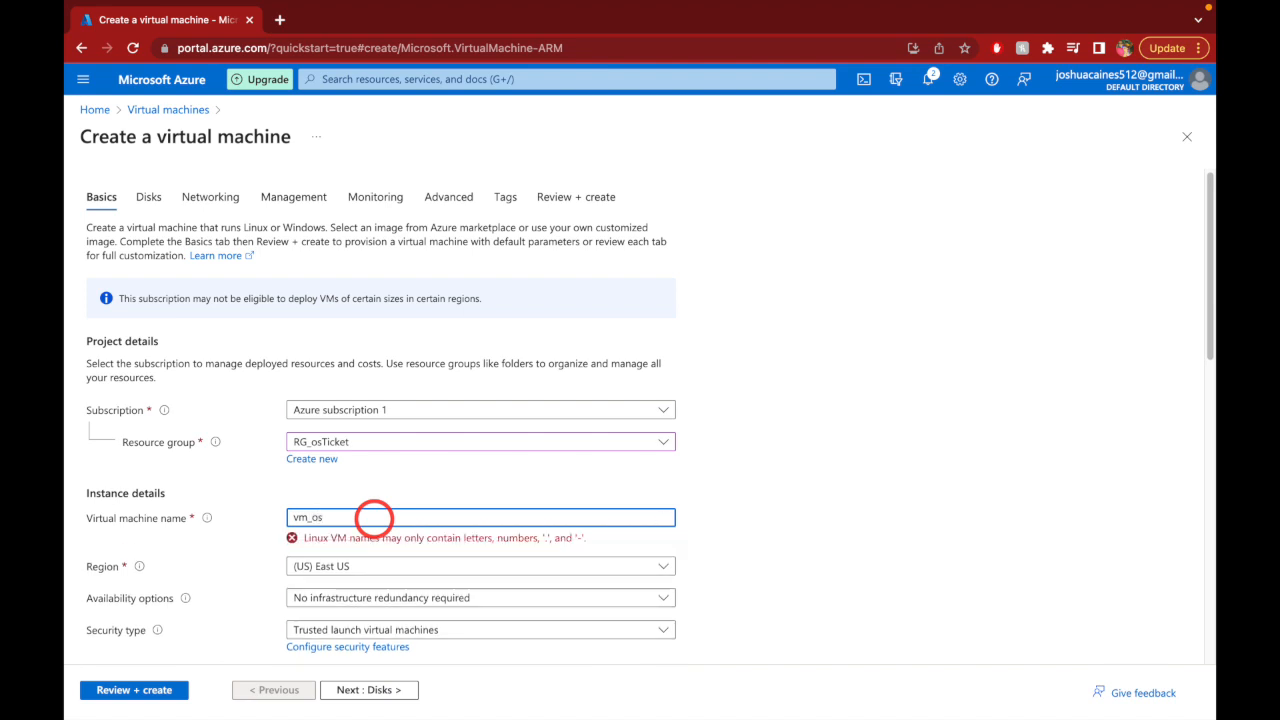
type("ticket")
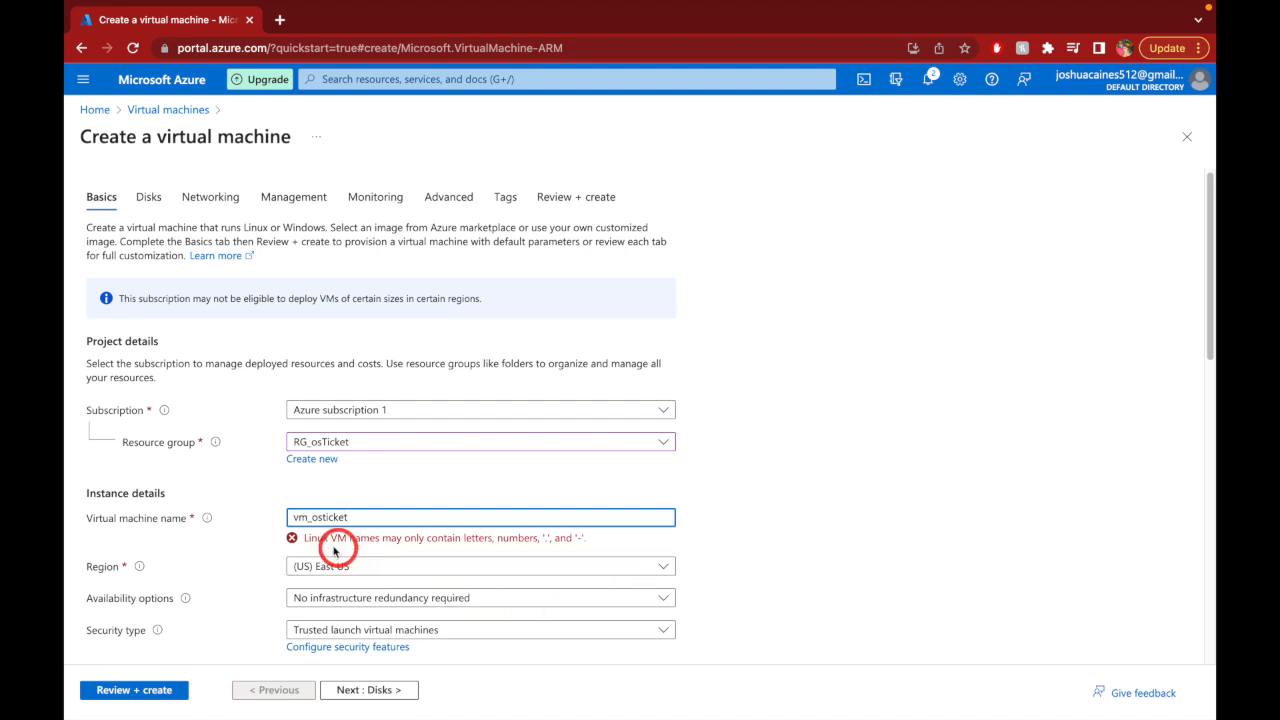
left_click(317, 517)
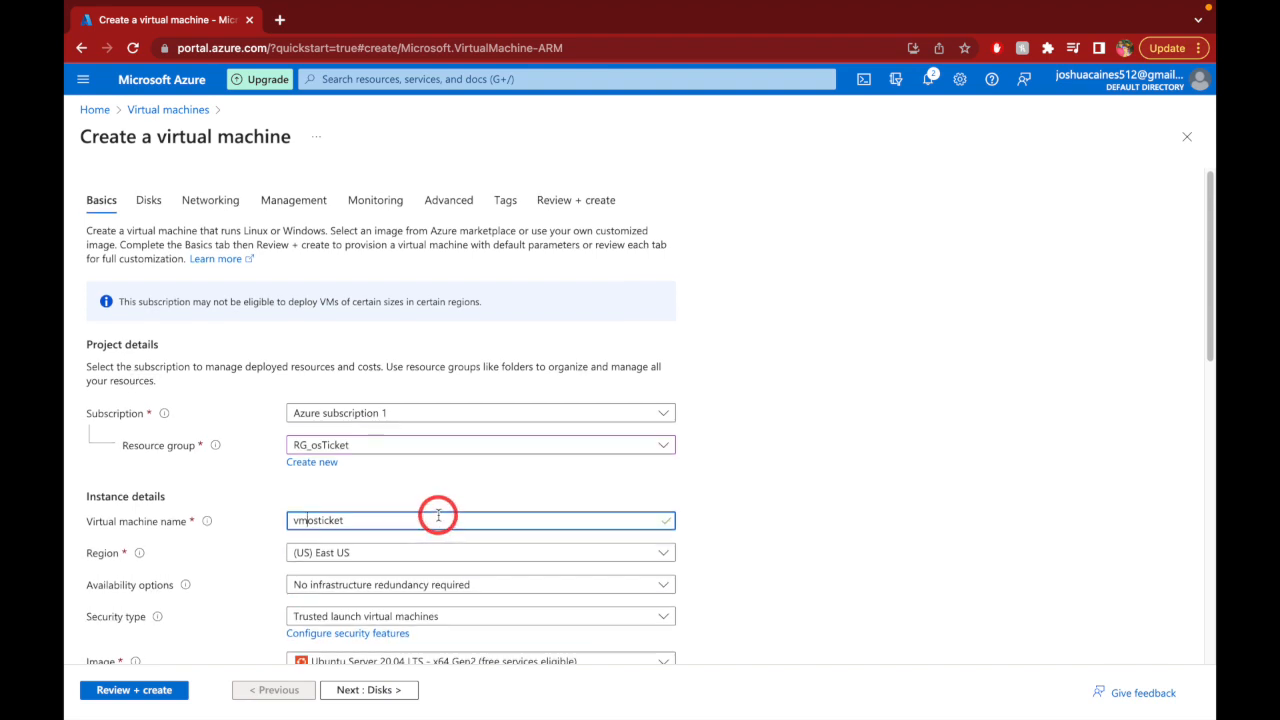
scroll(437, 515, "down", 3)
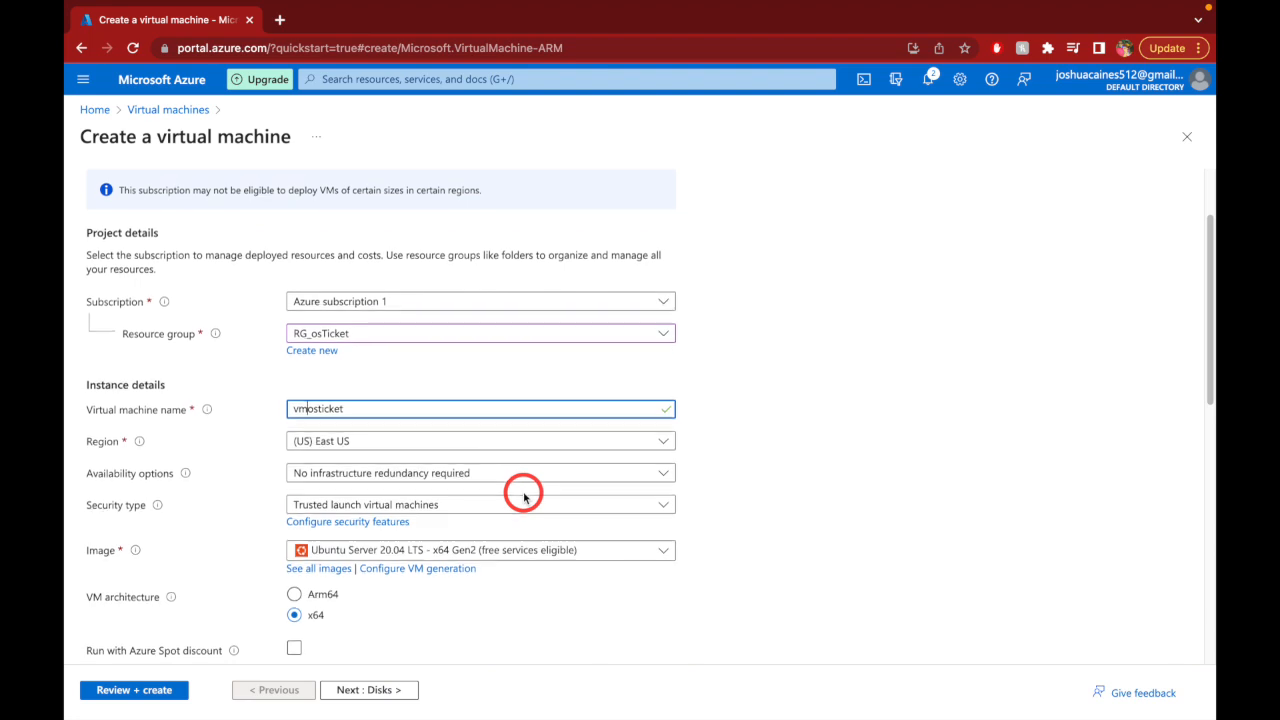
- Choose the Windows 10 Pro, version 22H2 - x64 Gen2 image from Recently used
left_click(594, 550)
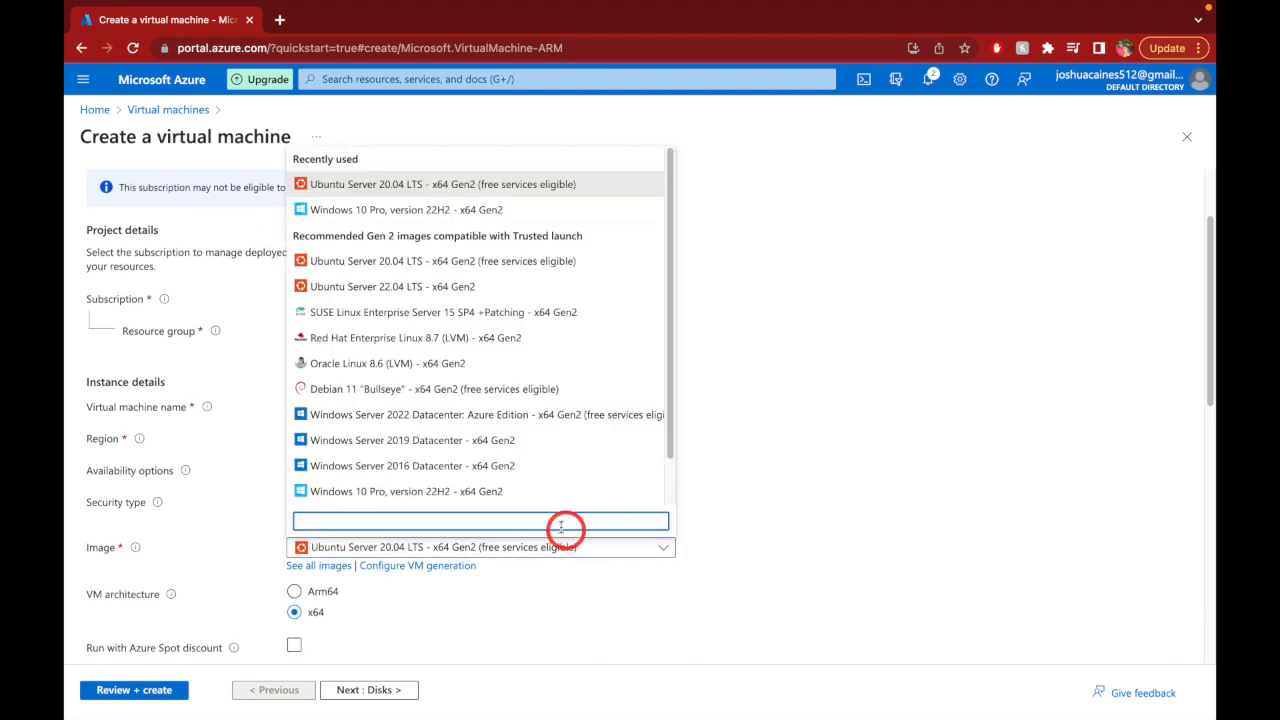
key("Escape")
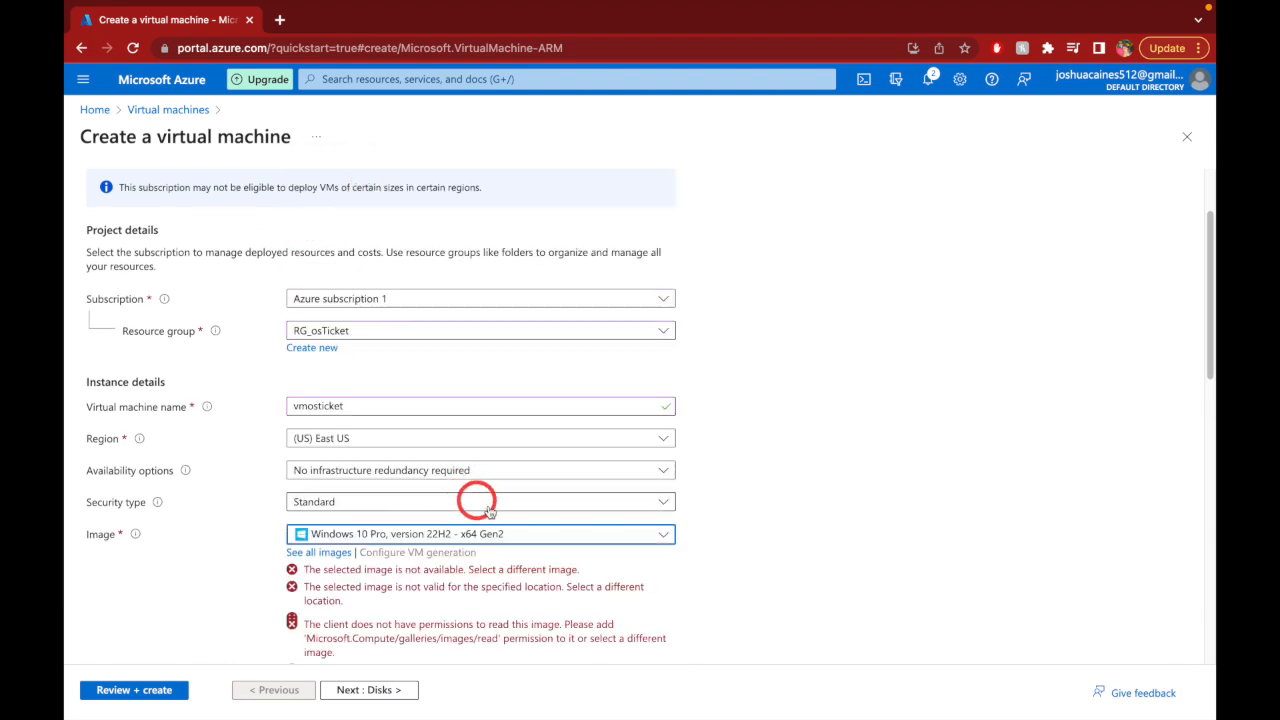
left_click(557, 555)
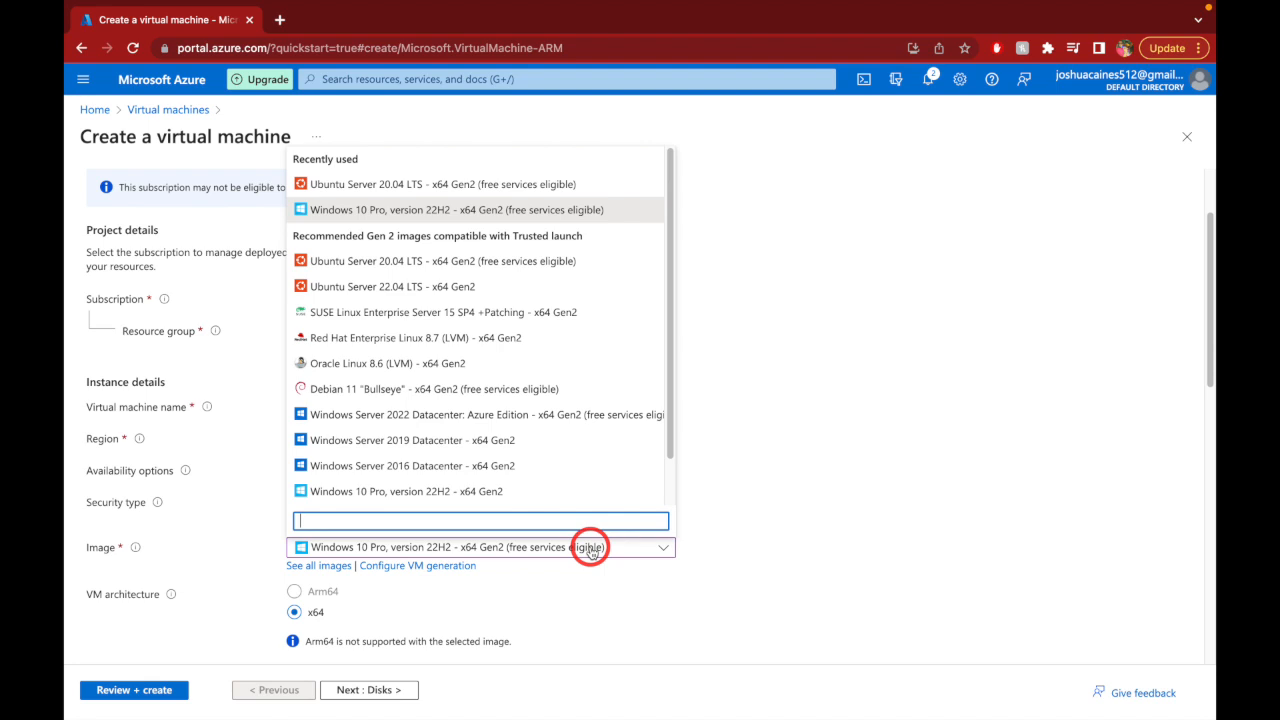
left_click(601, 212)
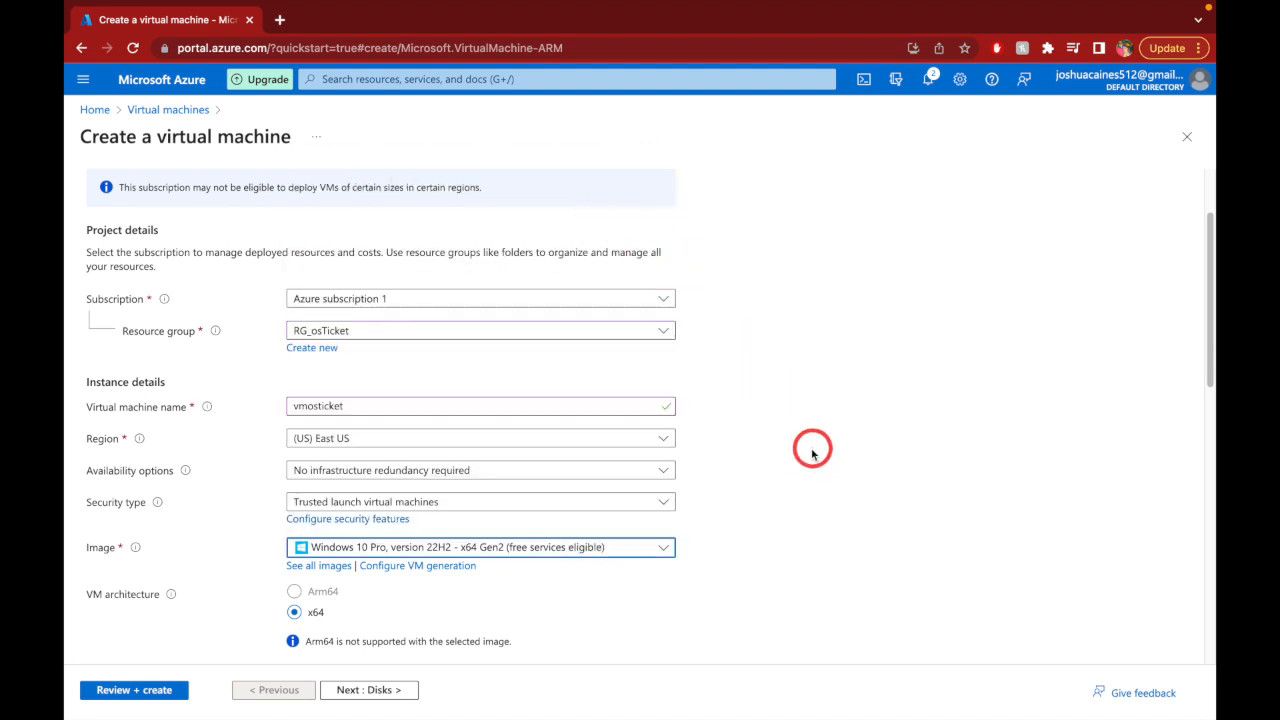
left_click(735, 564)
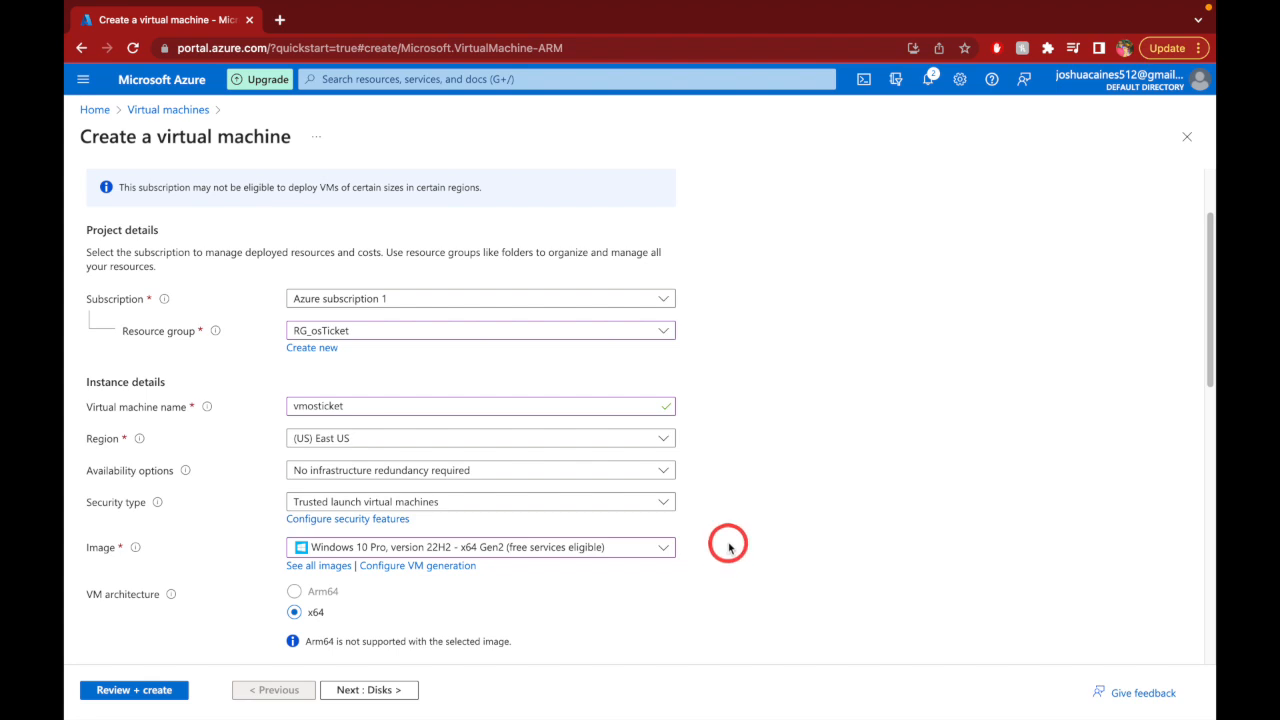
- Set the VM size to Standard_D4s_v3 (4 vCPUs, 16 GiB)
scroll(731, 541, "down", 2)
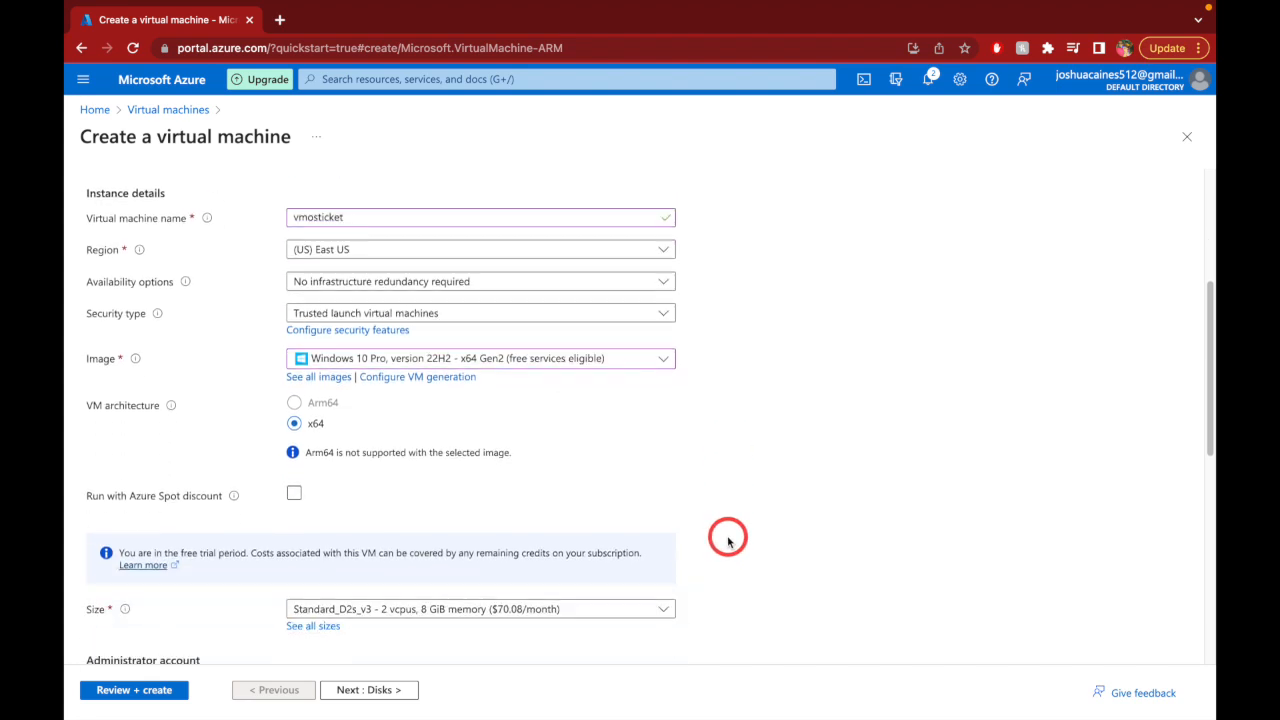
scroll(766, 526, "down", 1)
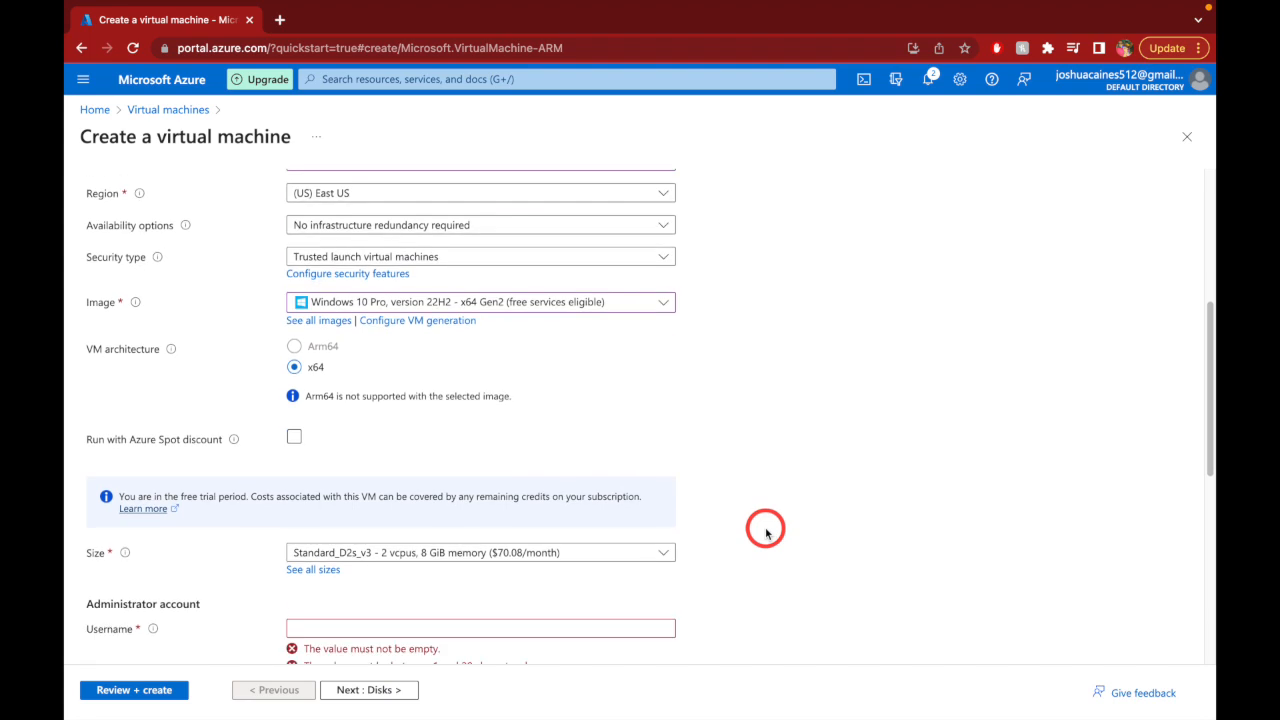
scroll(777, 533, "down", 3)
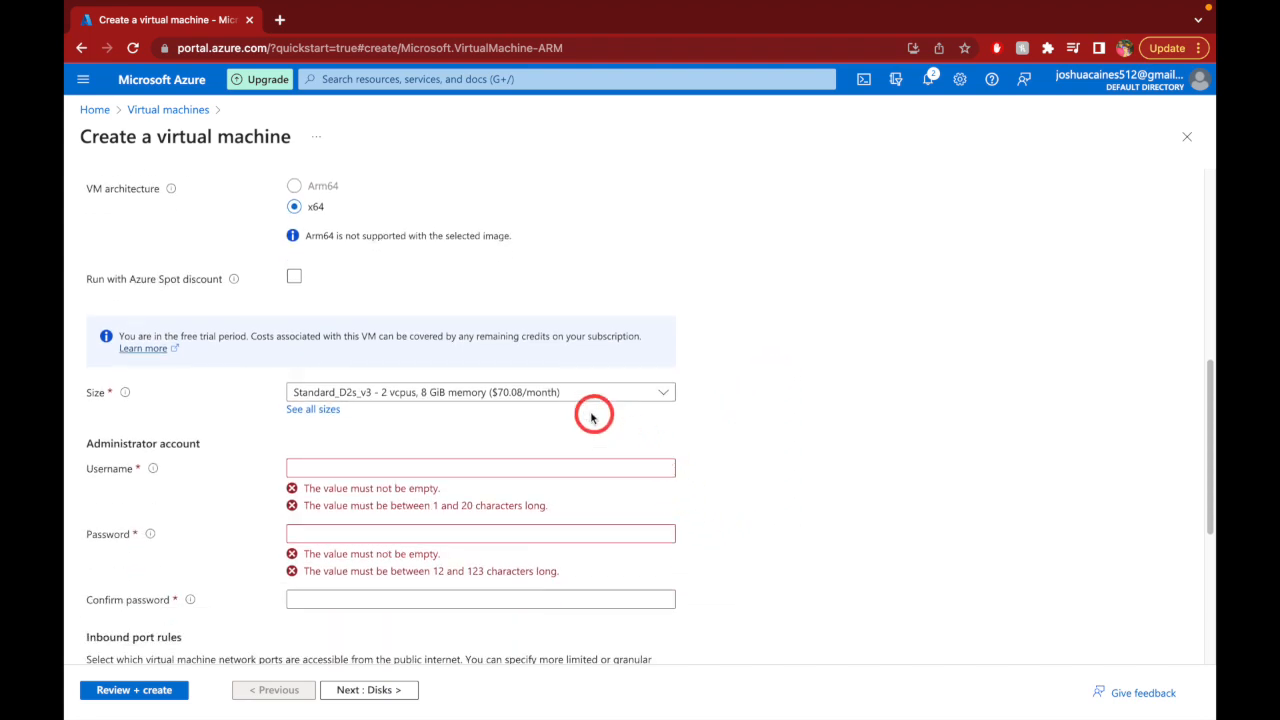
left_click(590, 398)
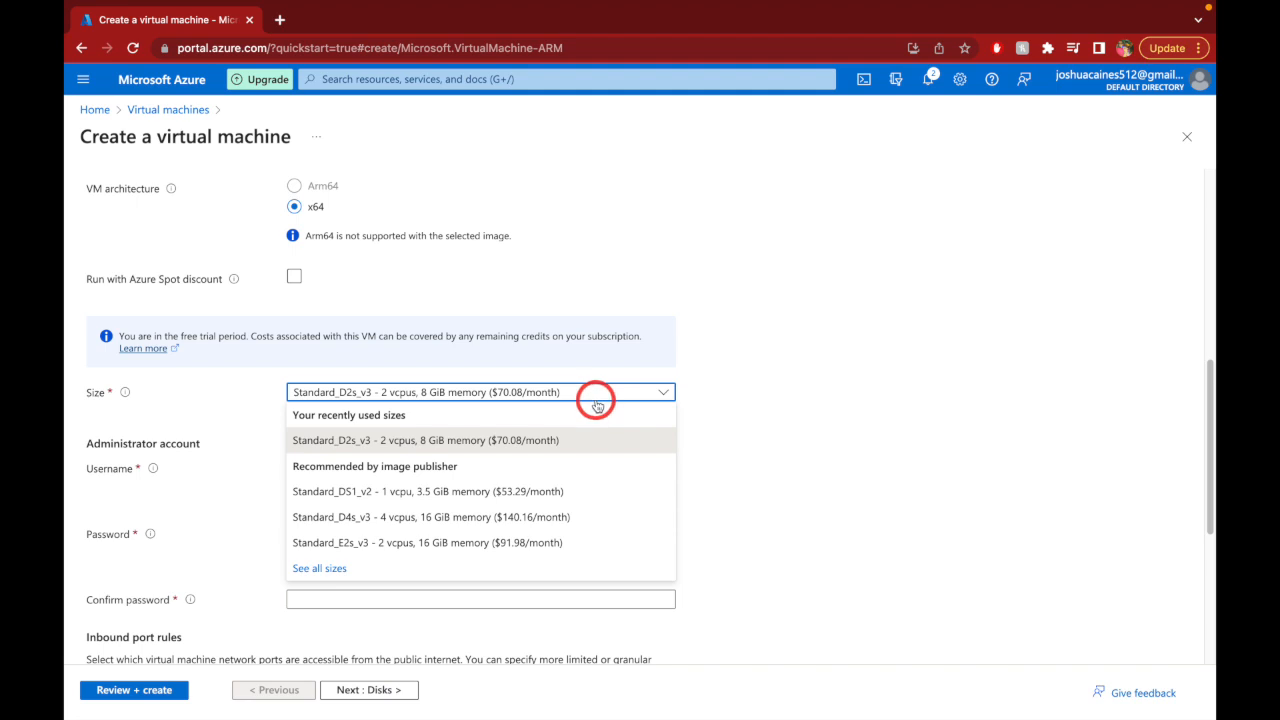
left_click(436, 517)
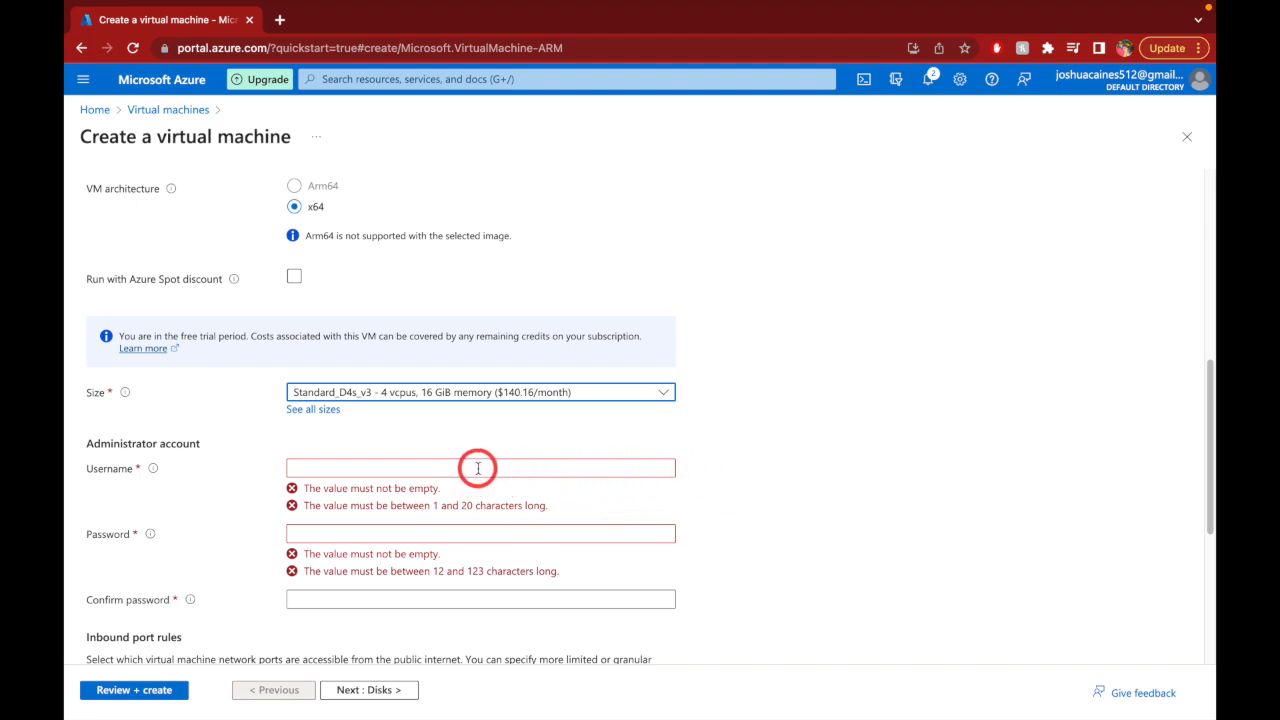
- Enter the administrator username, password and password confirmation
left_click(478, 468)
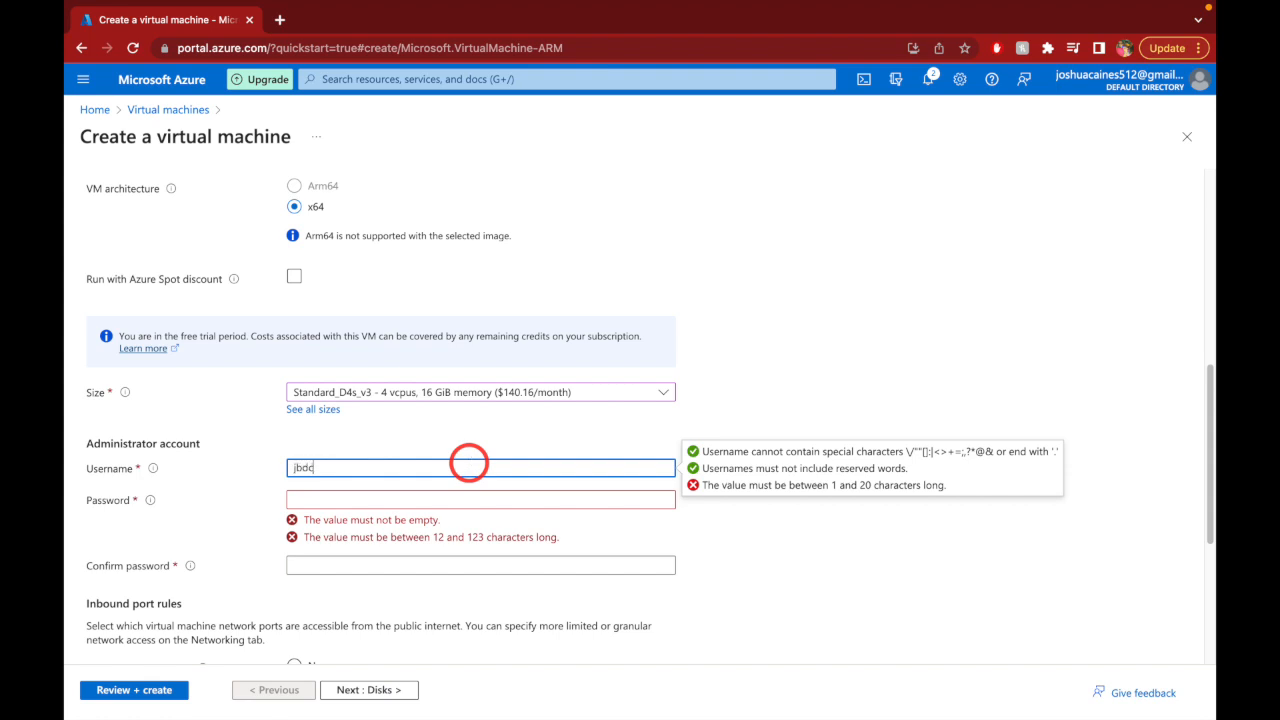
key("Tab")
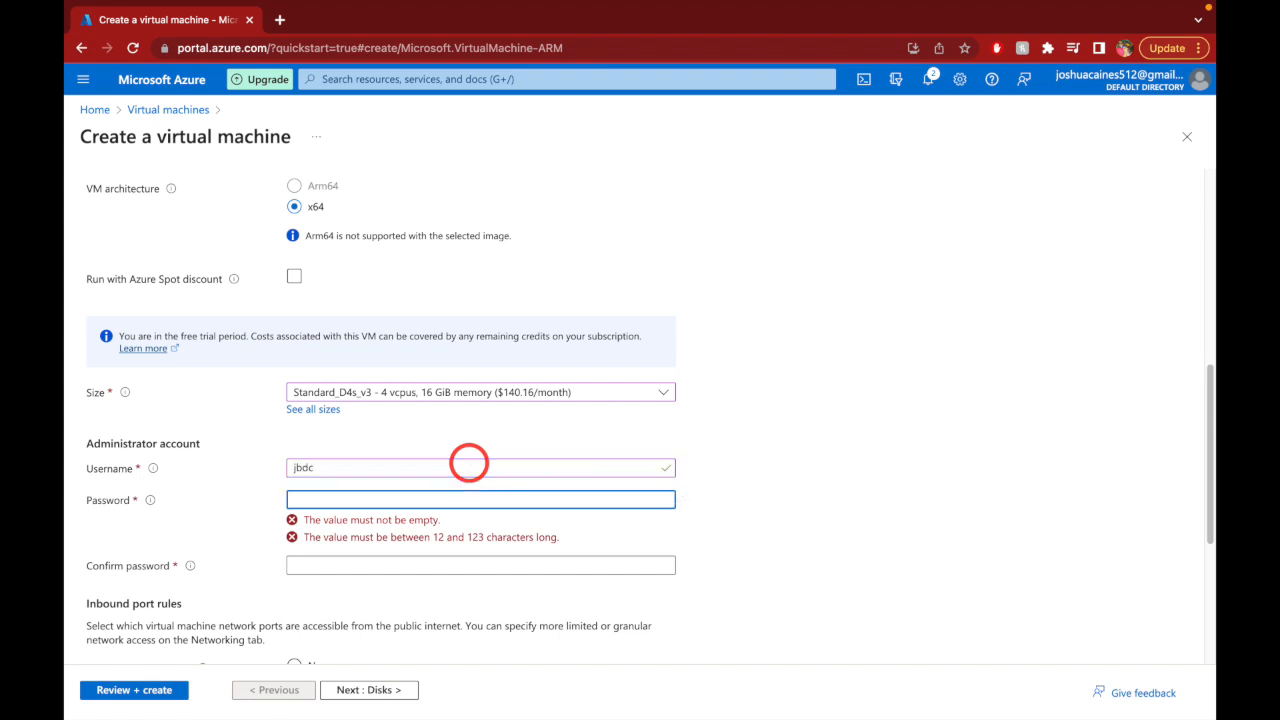
type("•••")
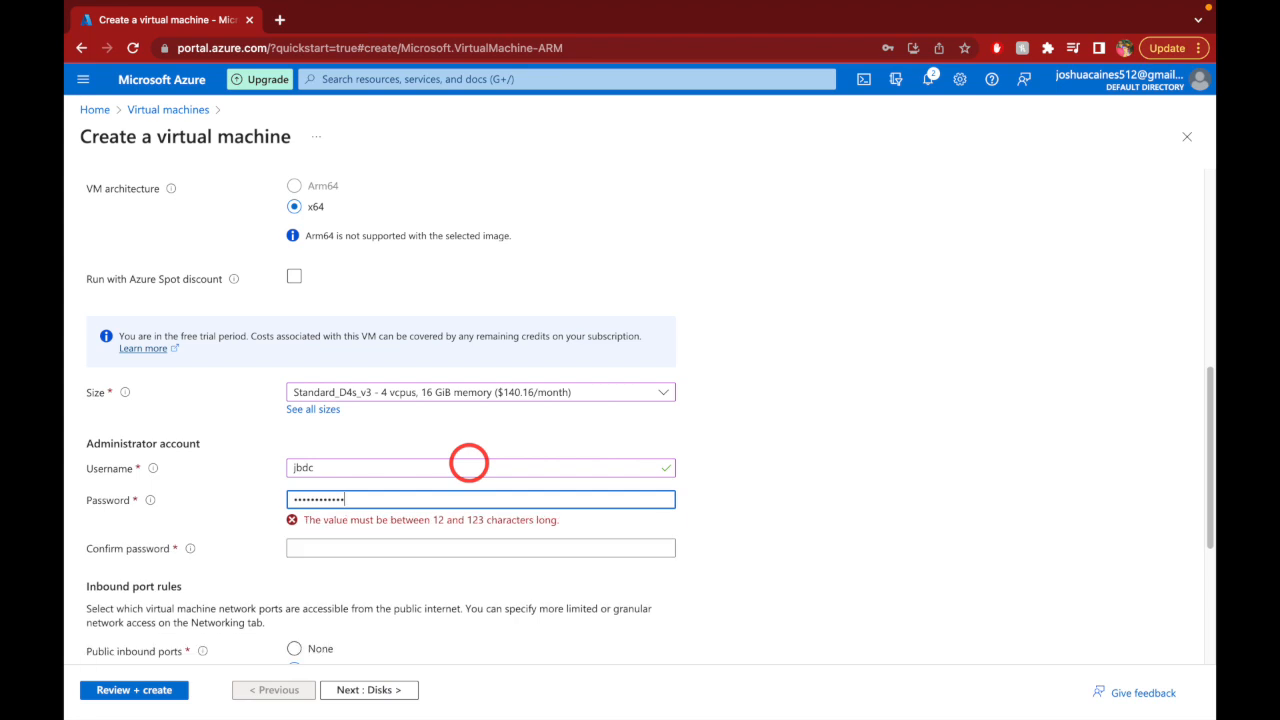
left_click(441, 521)
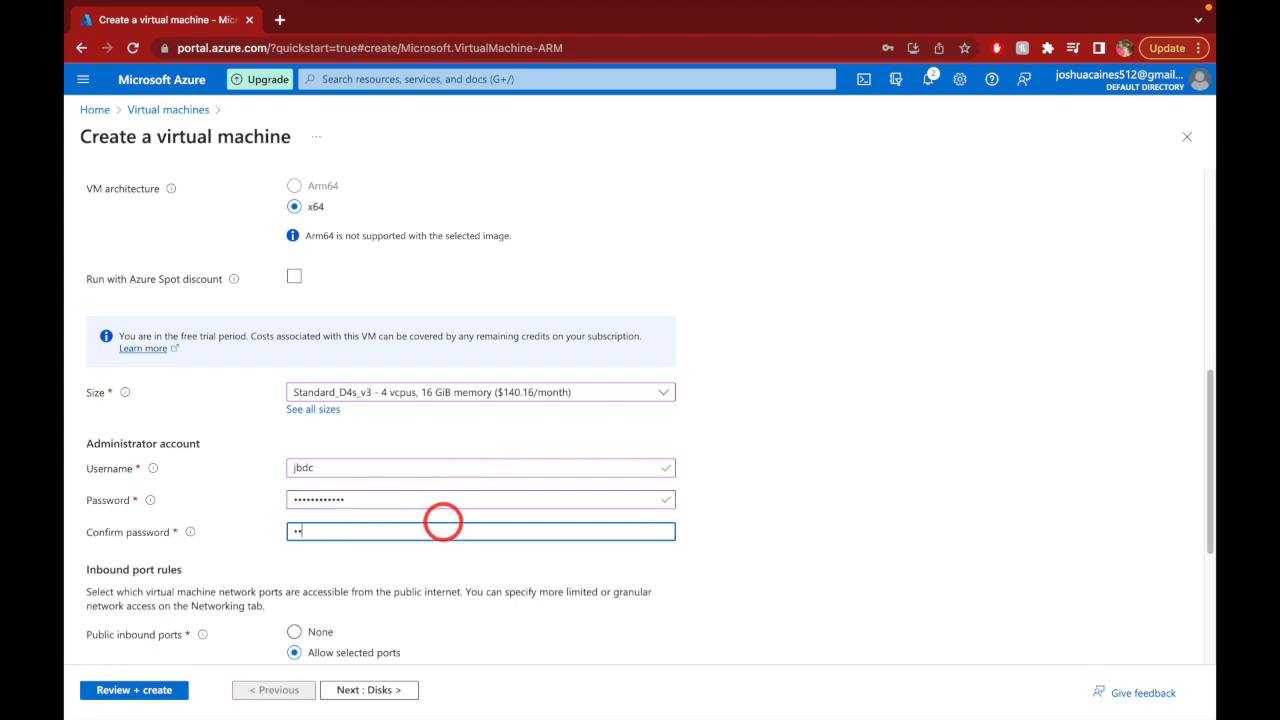
type("••••")
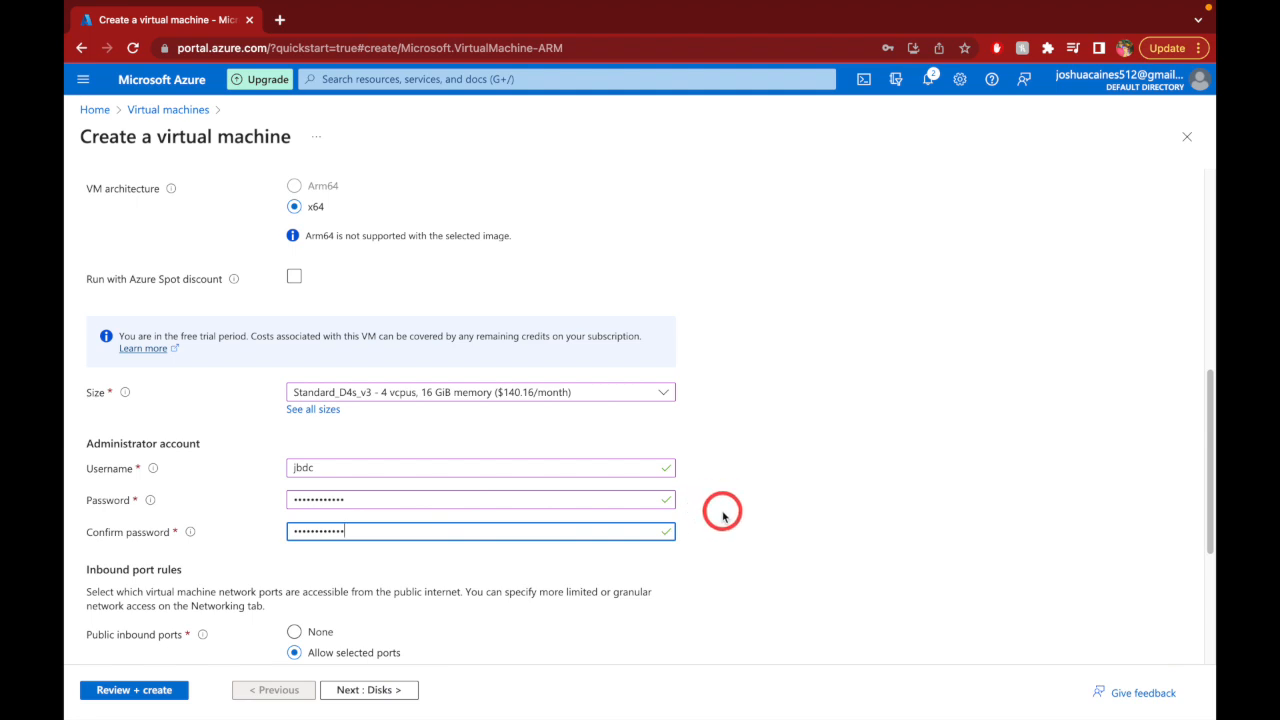
- Confirm eligible Windows 10/11 multi-tenant licensing rights
scroll(722, 513, "up", 1)
scroll(722, 513, "down", 3)
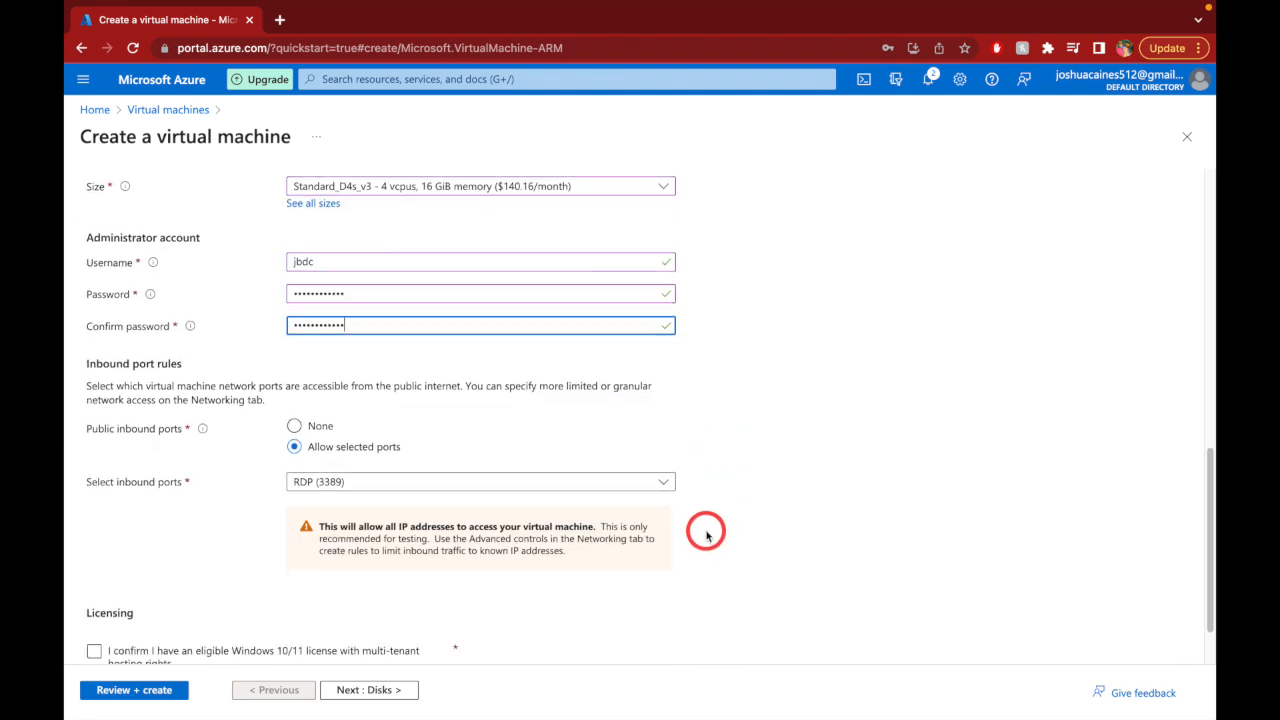
scroll(707, 522, "down", 1)
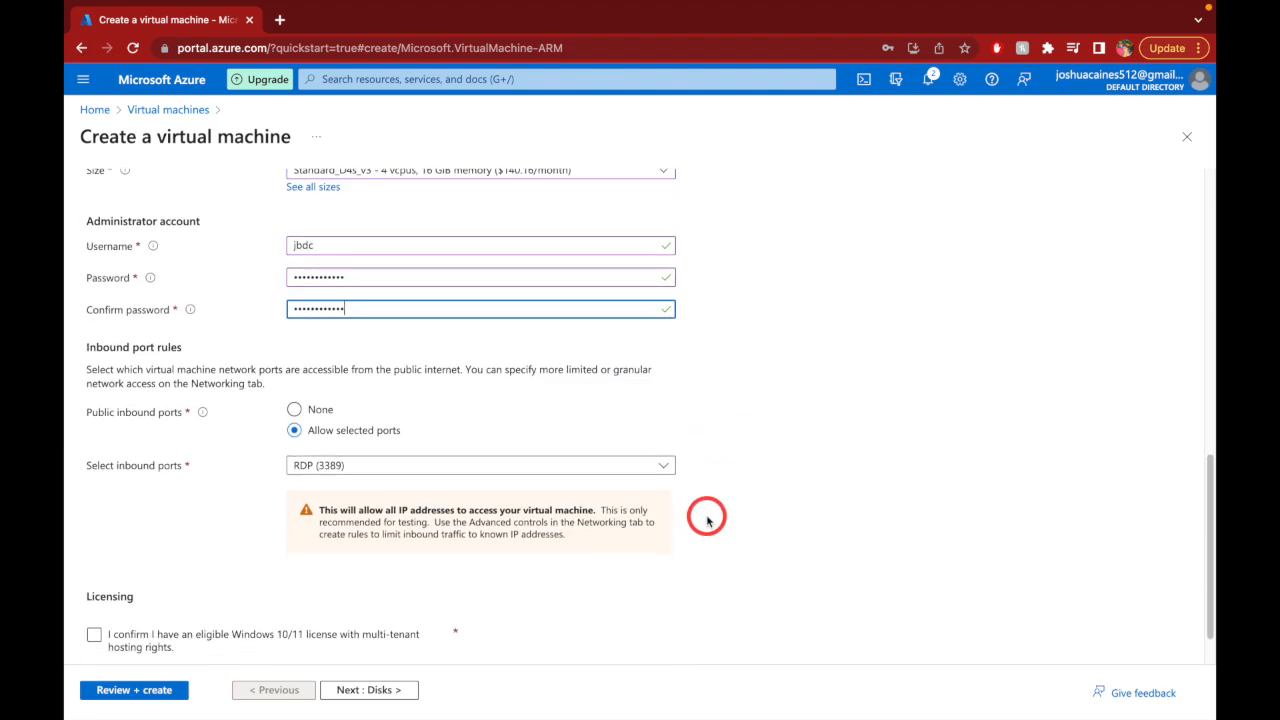
scroll(723, 532, "down", 3)
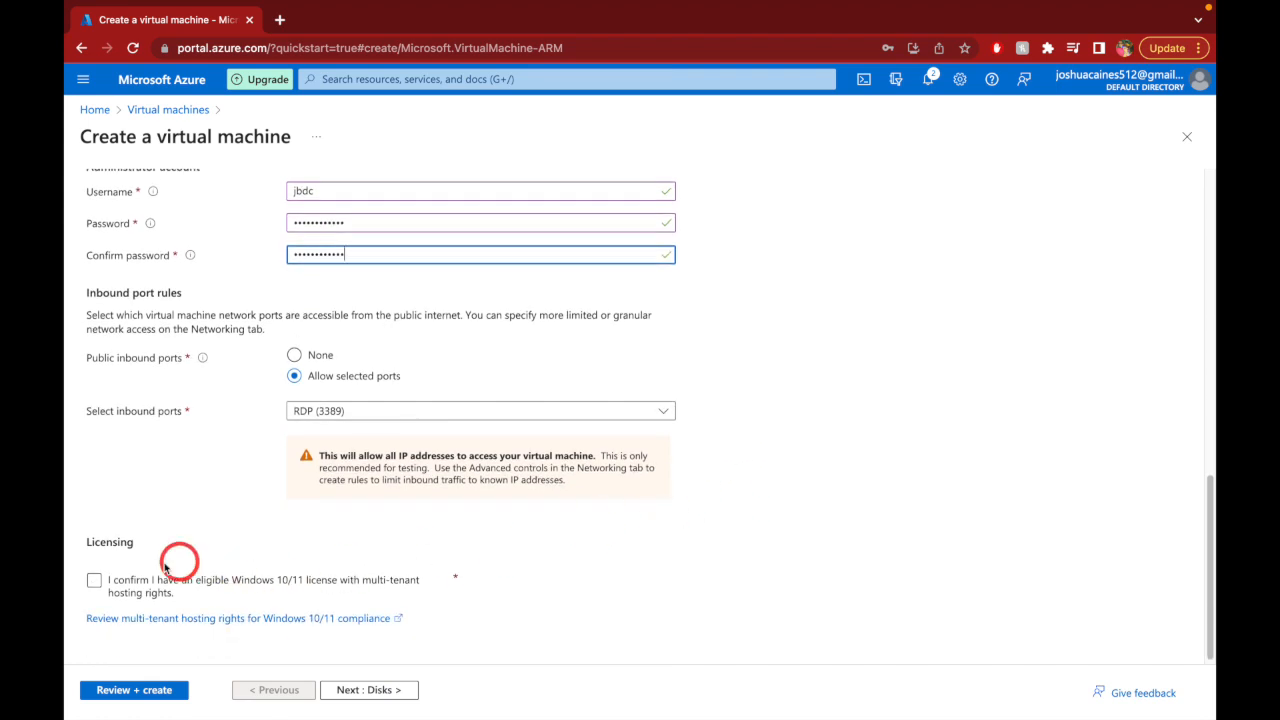
left_click(94, 580)
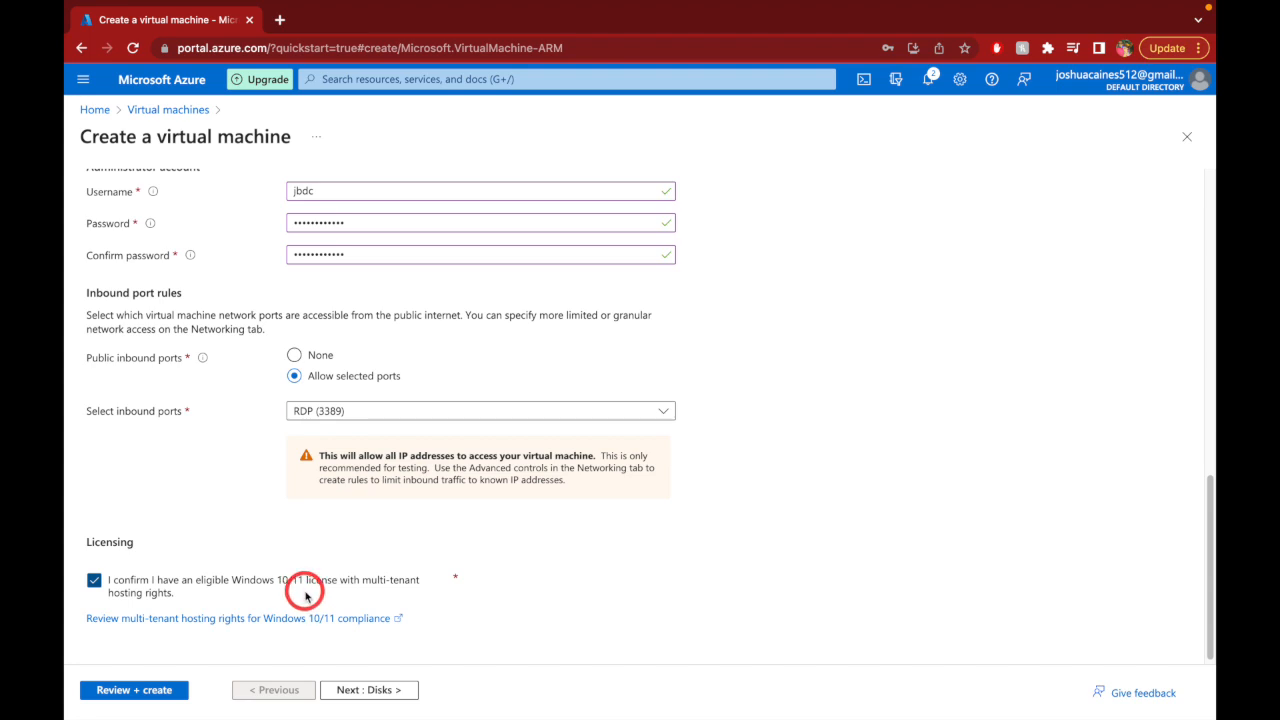
scroll(306, 596, "up", 5)
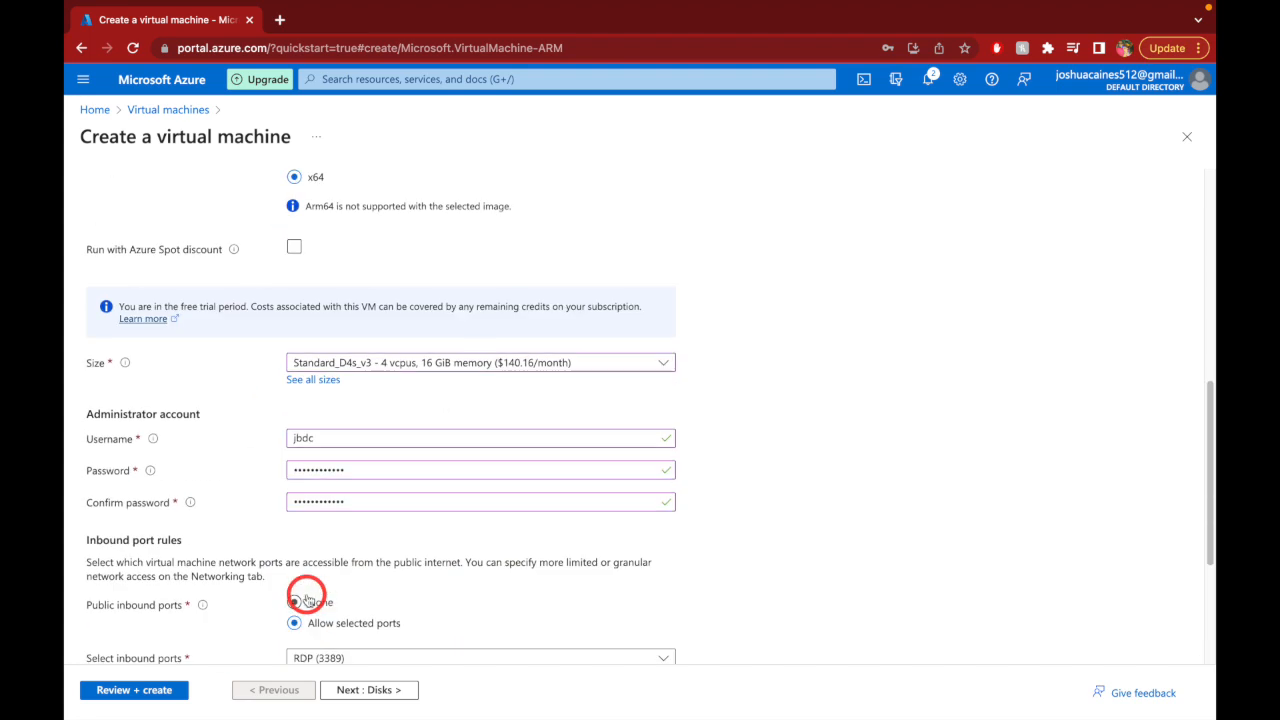
scroll(306, 598, "up", 3)
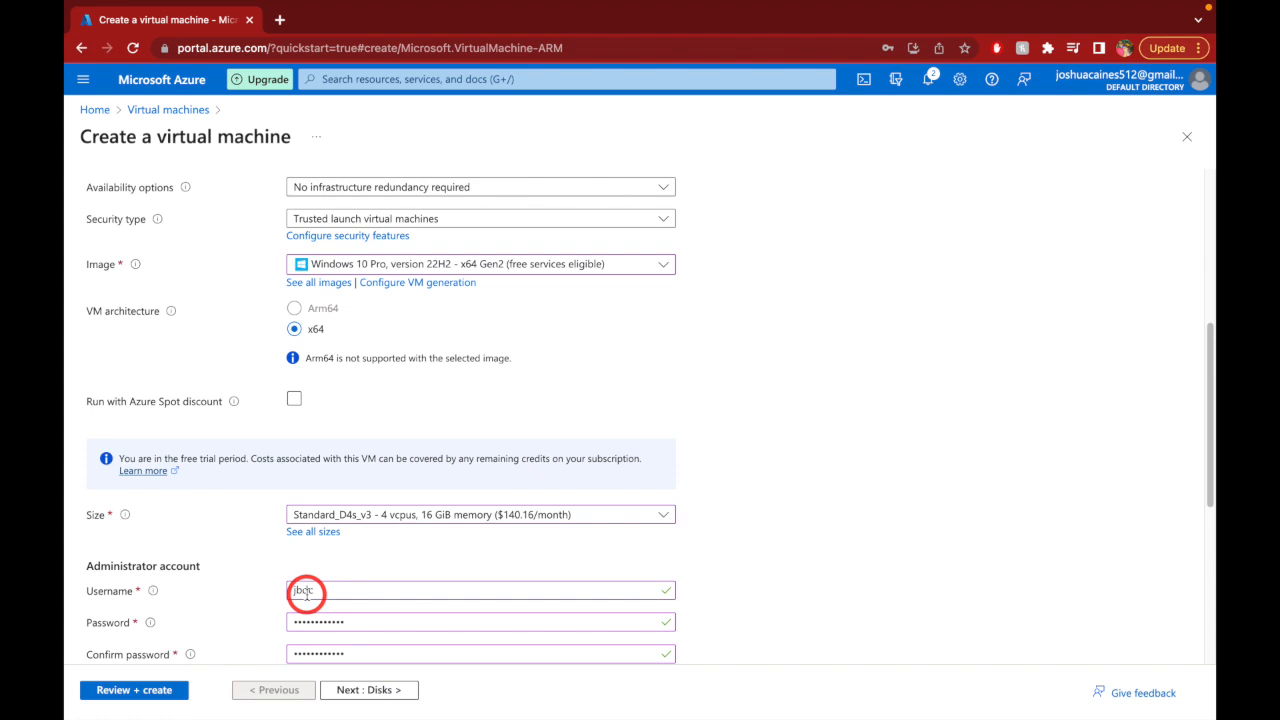
scroll(306, 596, "down", 8)
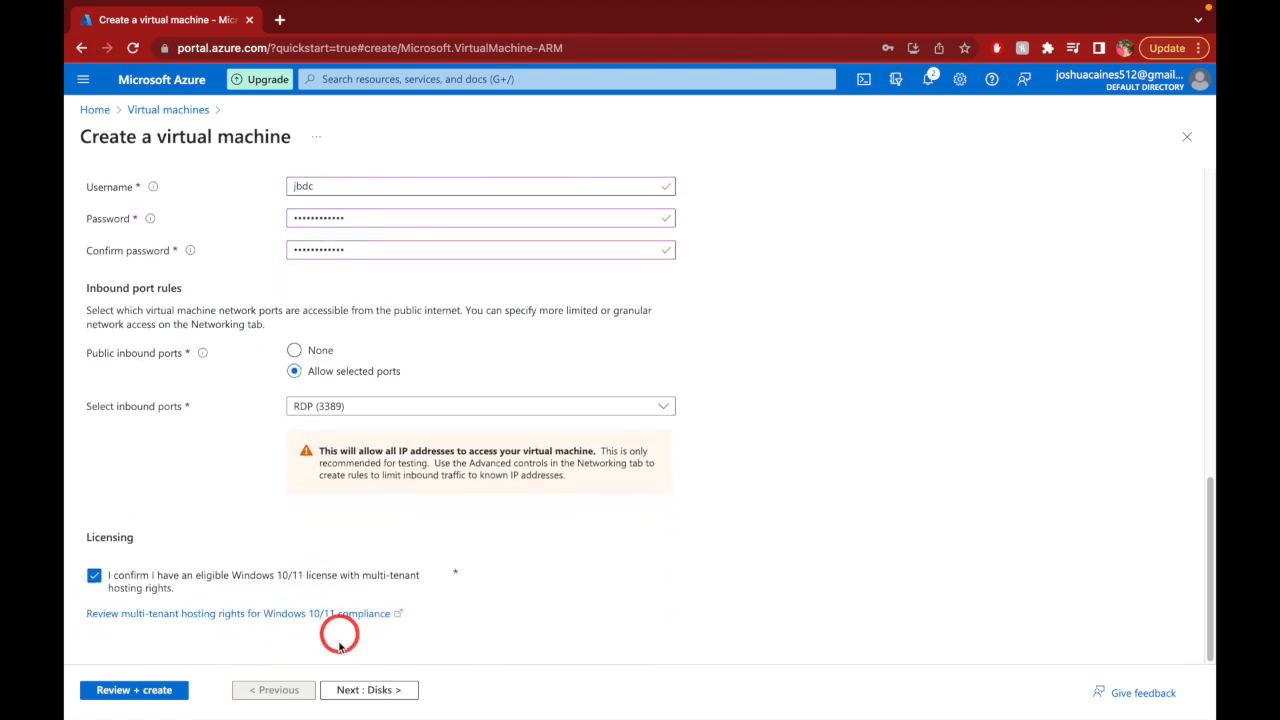
left_click(358, 688)
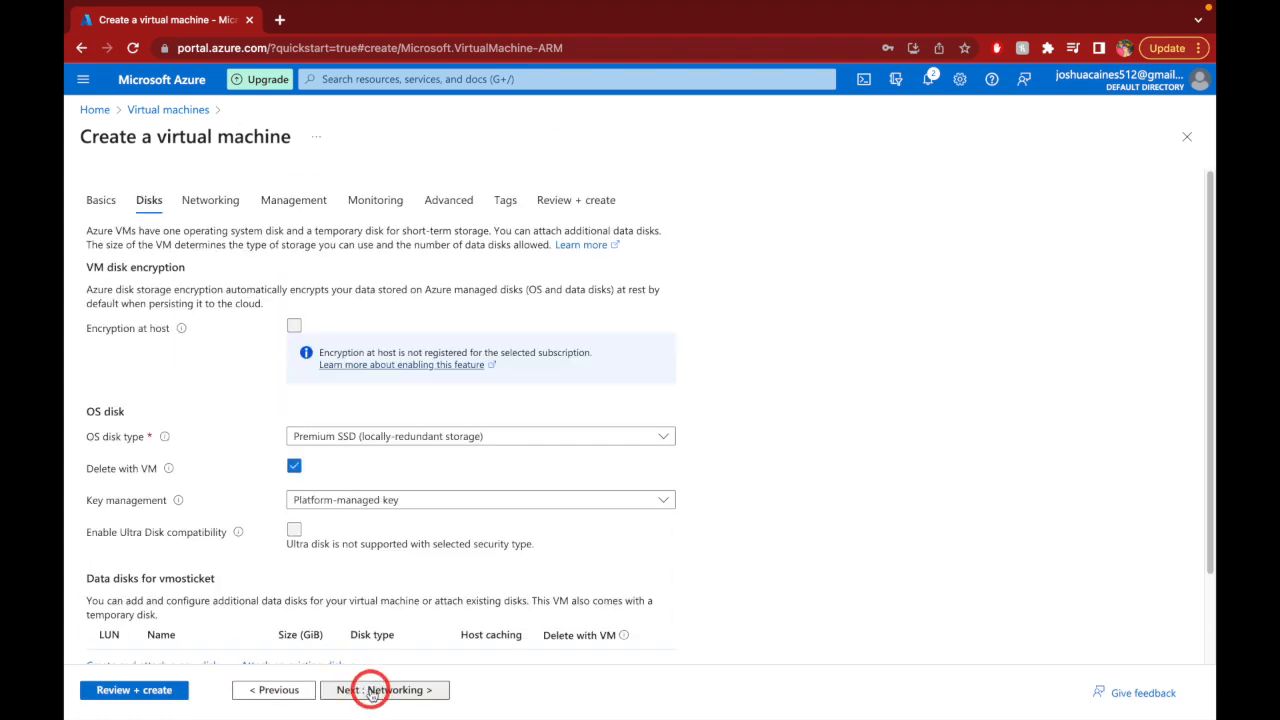
- Advance through Disks and Networking to Review + create, where vmosticket passes validation at 0.1920 USD/hr
scroll(457, 563, "down", 2)
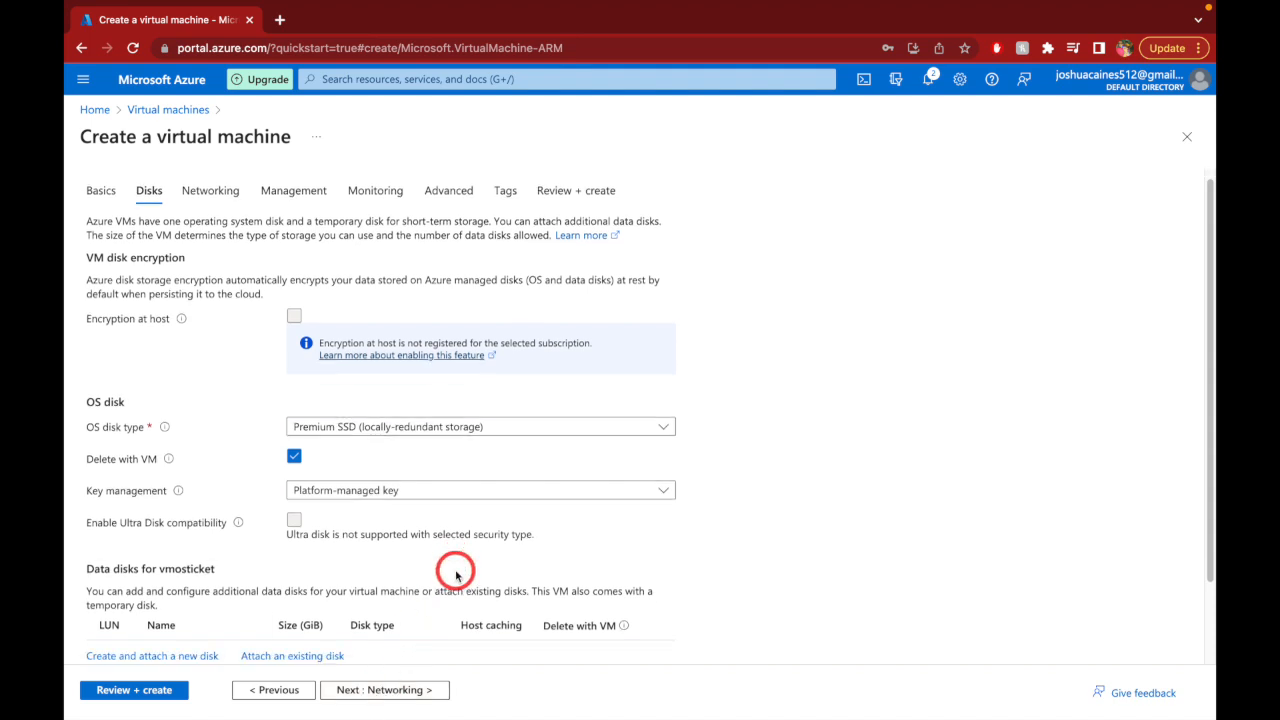
left_click(420, 699)
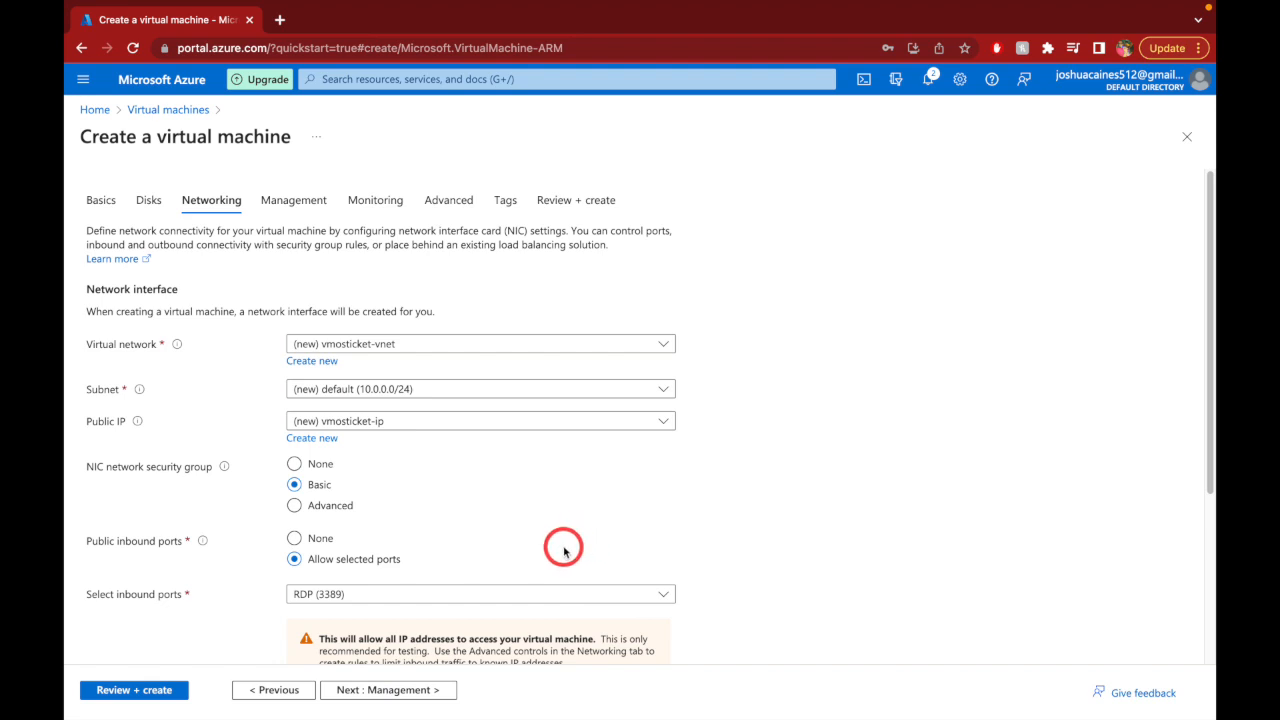
scroll(563, 551, "down", 2)
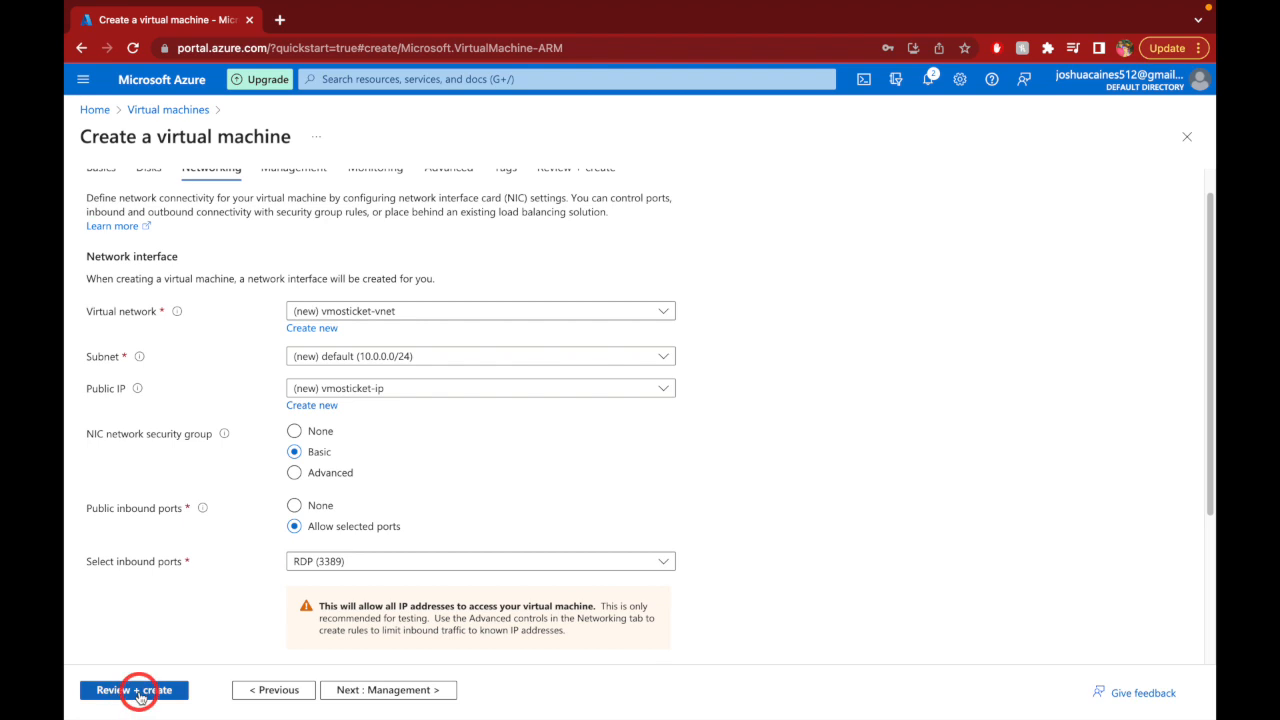
left_click(135, 690)
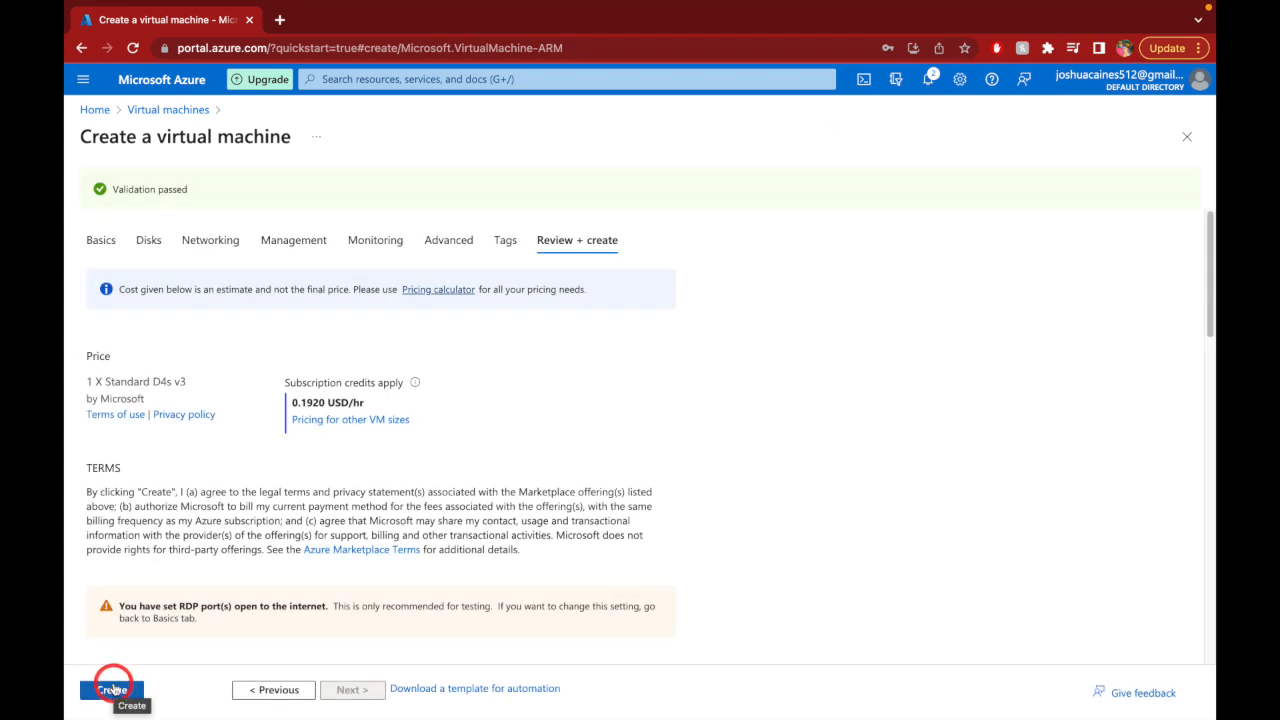
- Create the vmosticket VM and let its deployment into RG_osTicket begin
left_click(124, 697)
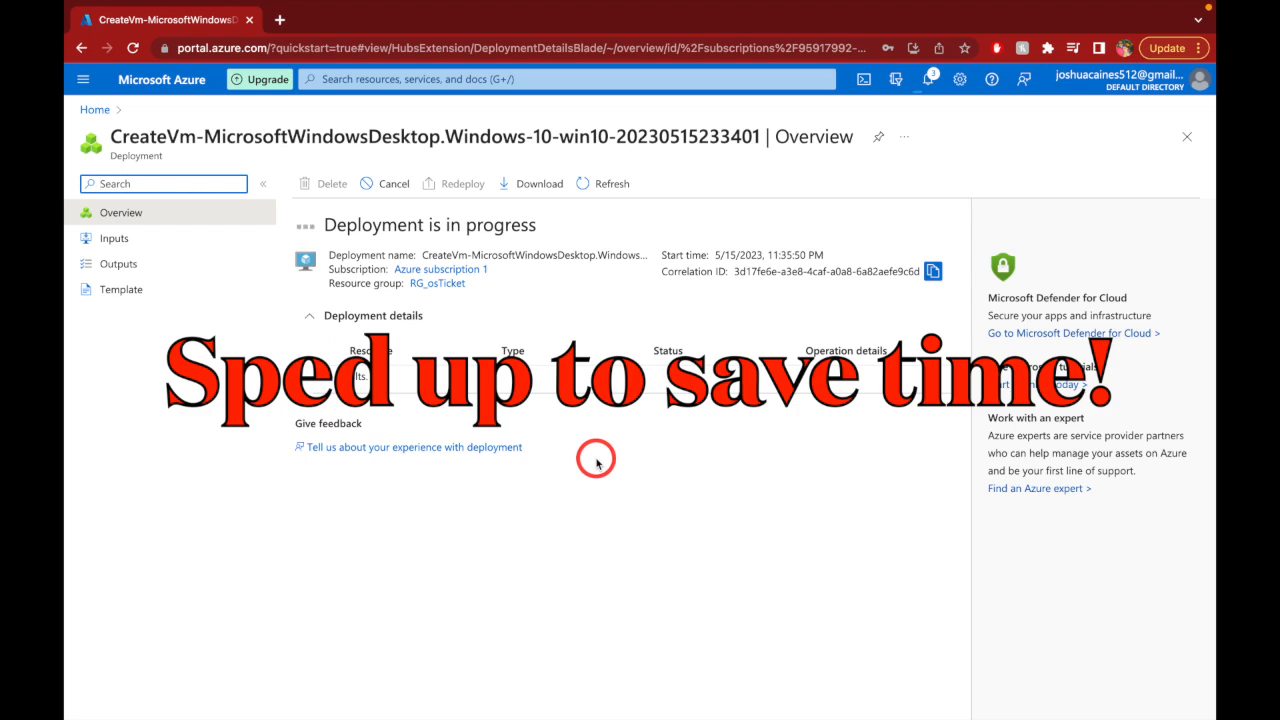
- Check the RG_osTicket resource group and the virtual machines list for the new VM
left_click(90, 111)
left_click(420, 178)
left_click(128, 271)
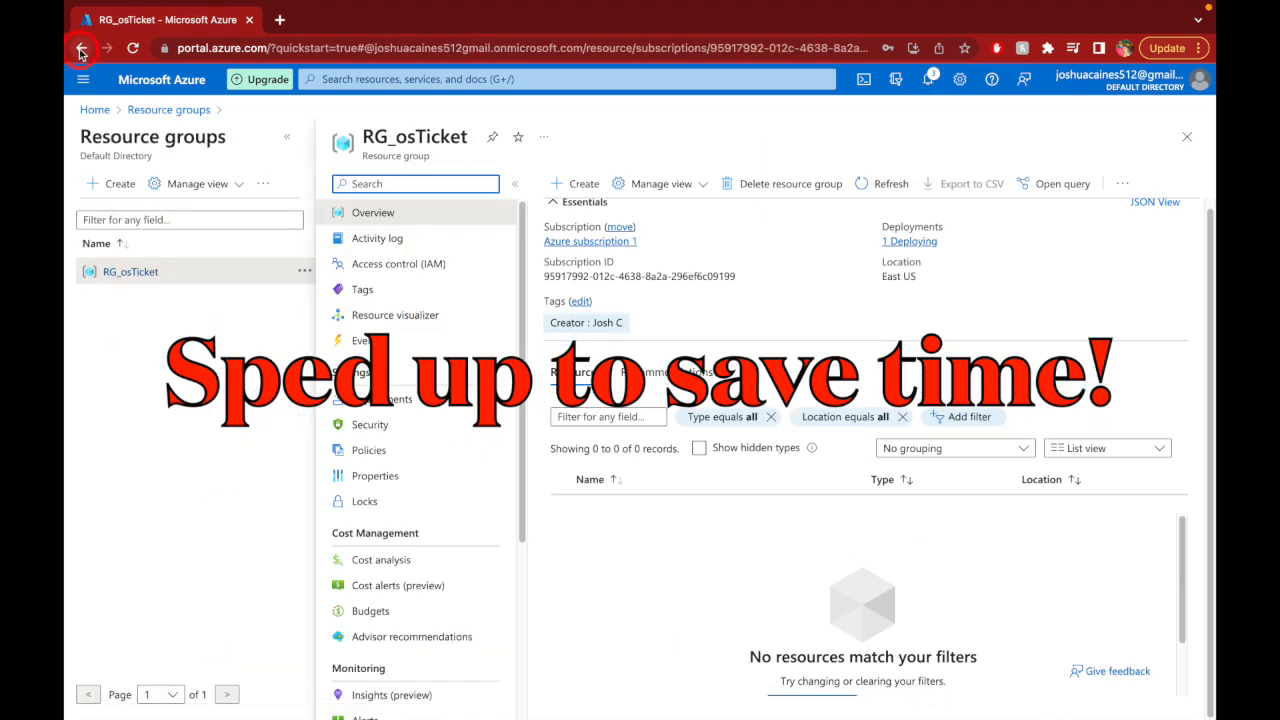
left_click(136, 82)
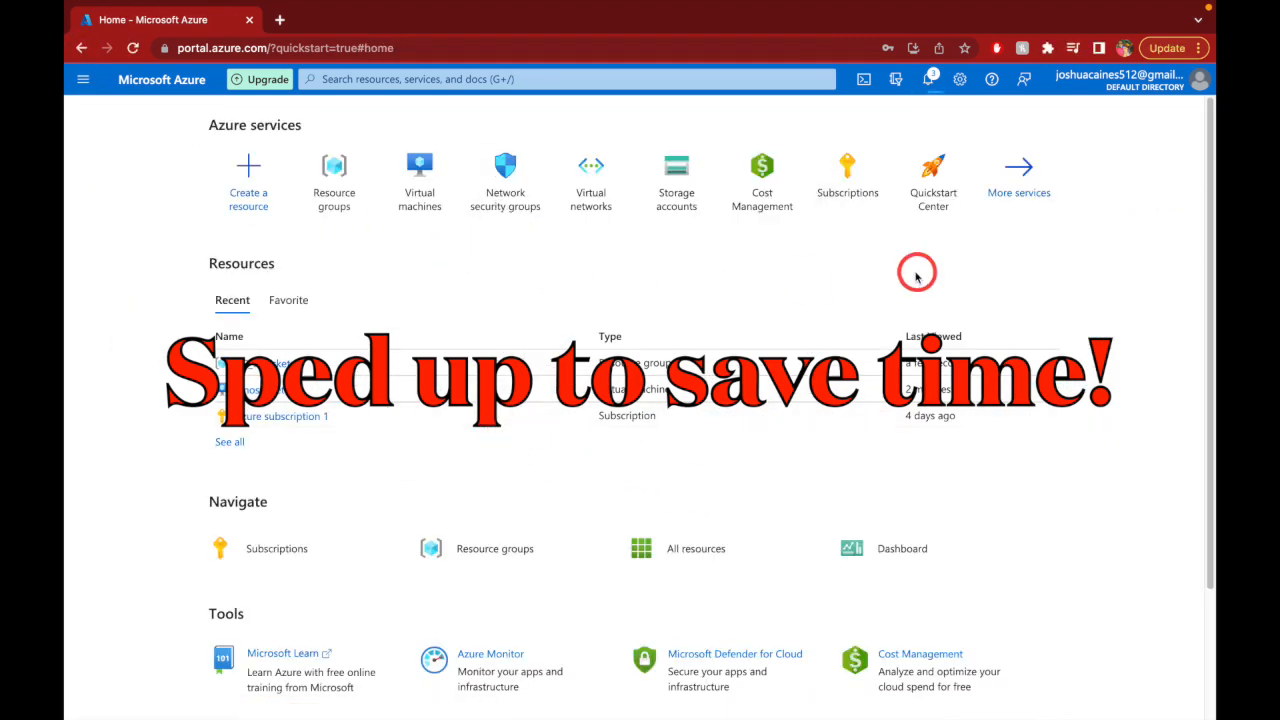
scroll(557, 275, "down", 3)
scroll(557, 275, "up", 3)
left_click(347, 180)
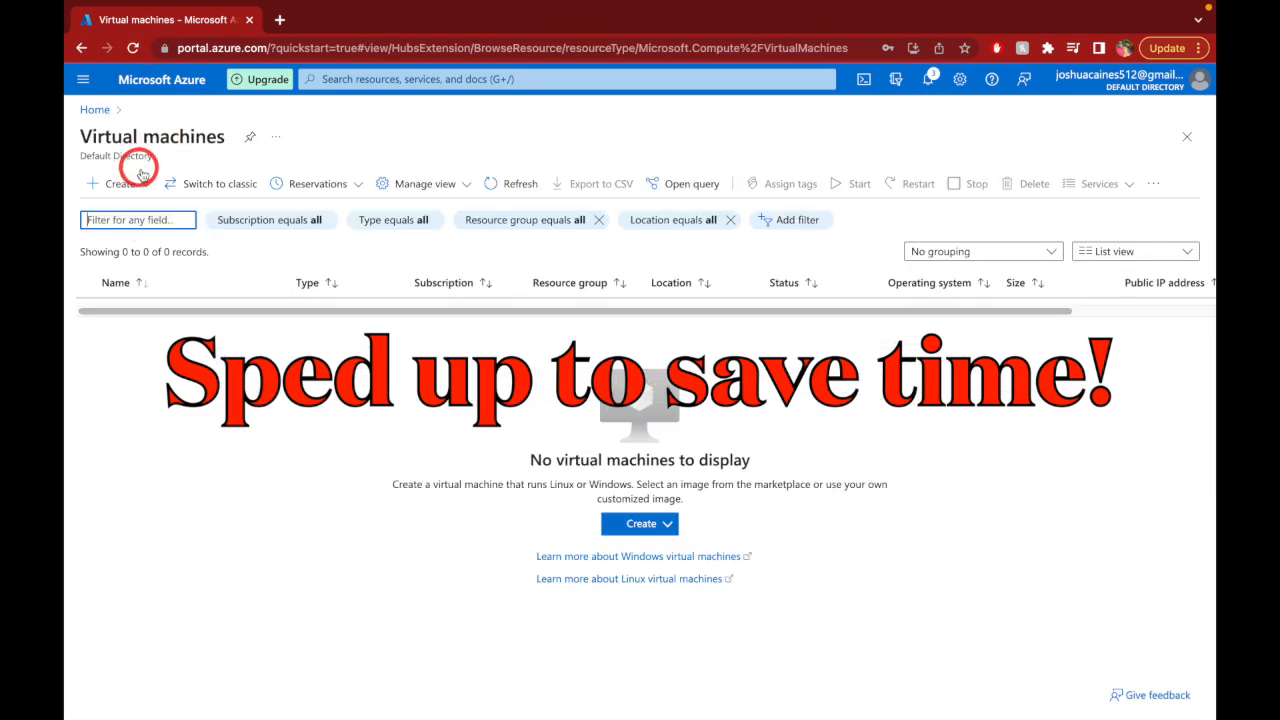
left_click(95, 110)
- Check the deployment notification, view the running vmosticket VM overview, then go Home
left_click(415, 459)
left_click(928, 79)
left_click(943, 211)
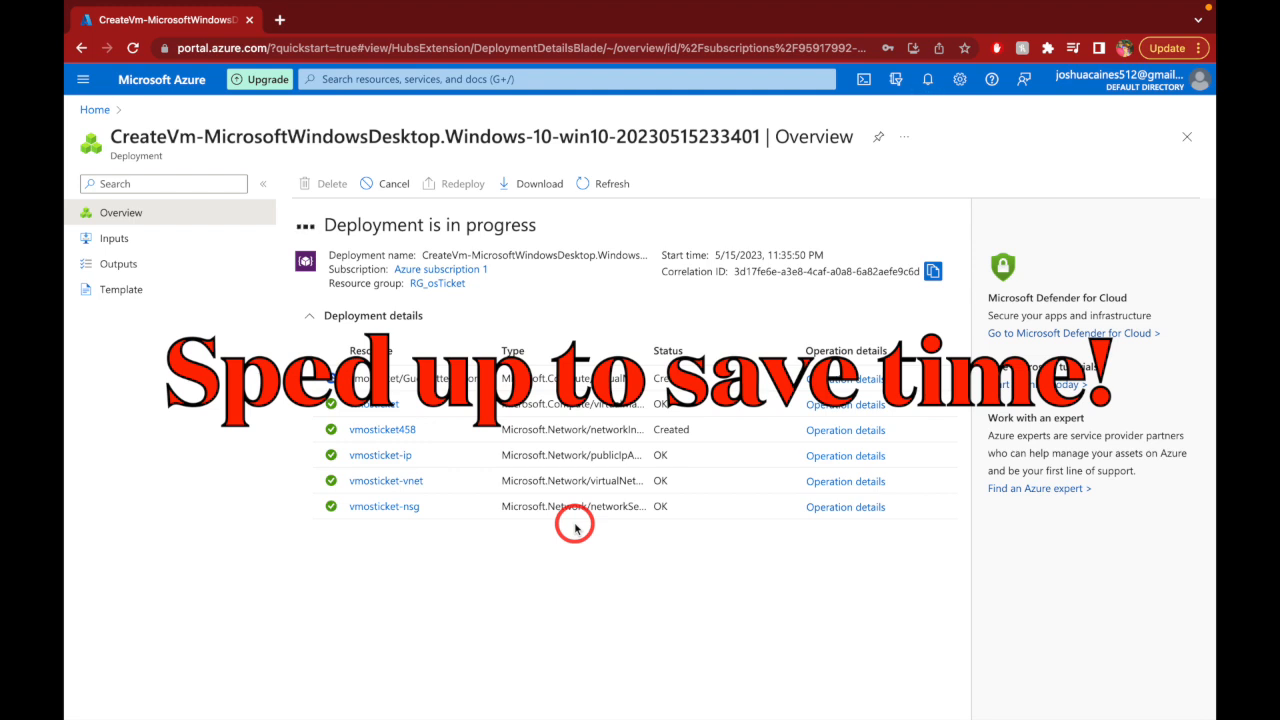
left_click(95, 110)
left_click(415, 459)
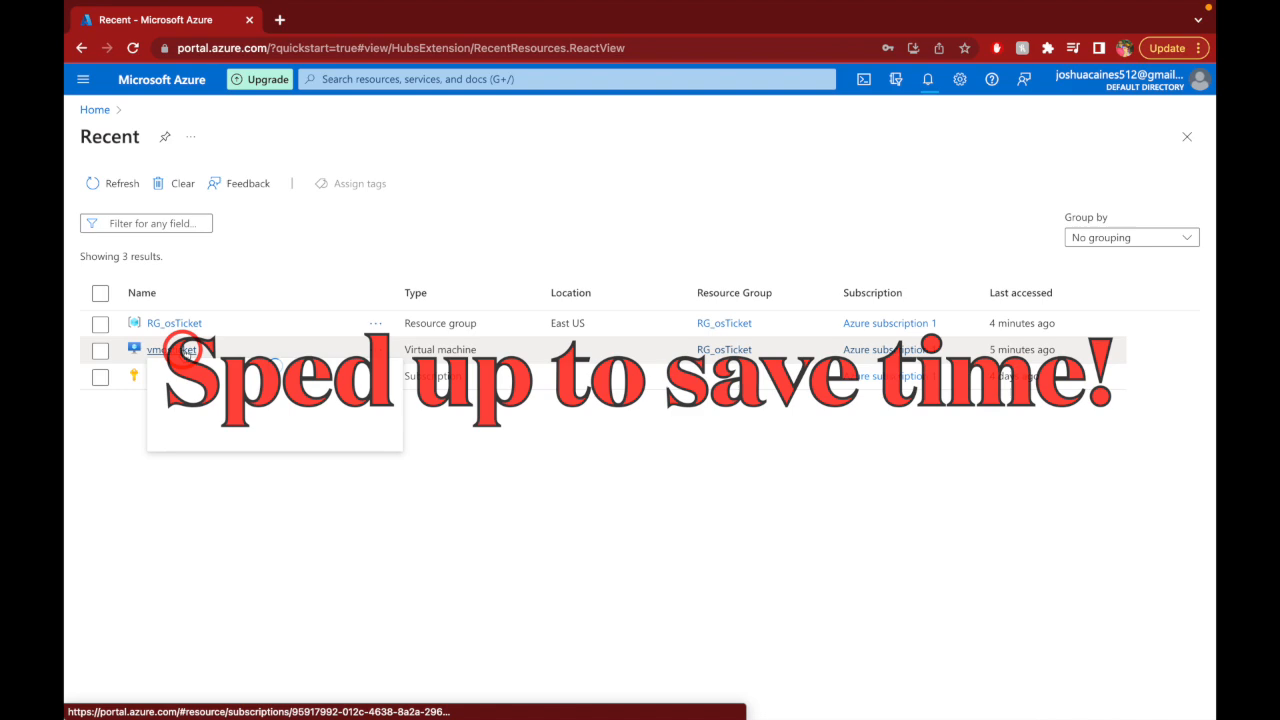
left_click(180, 349)
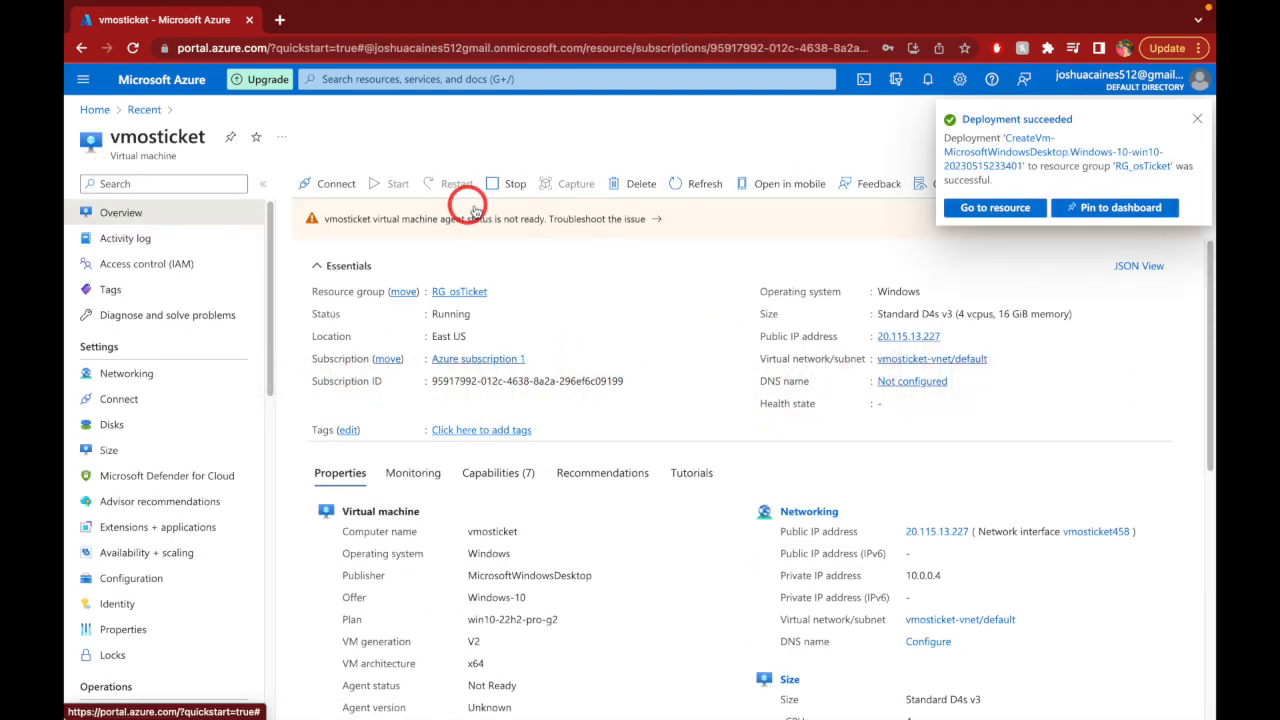
left_click(990, 210)
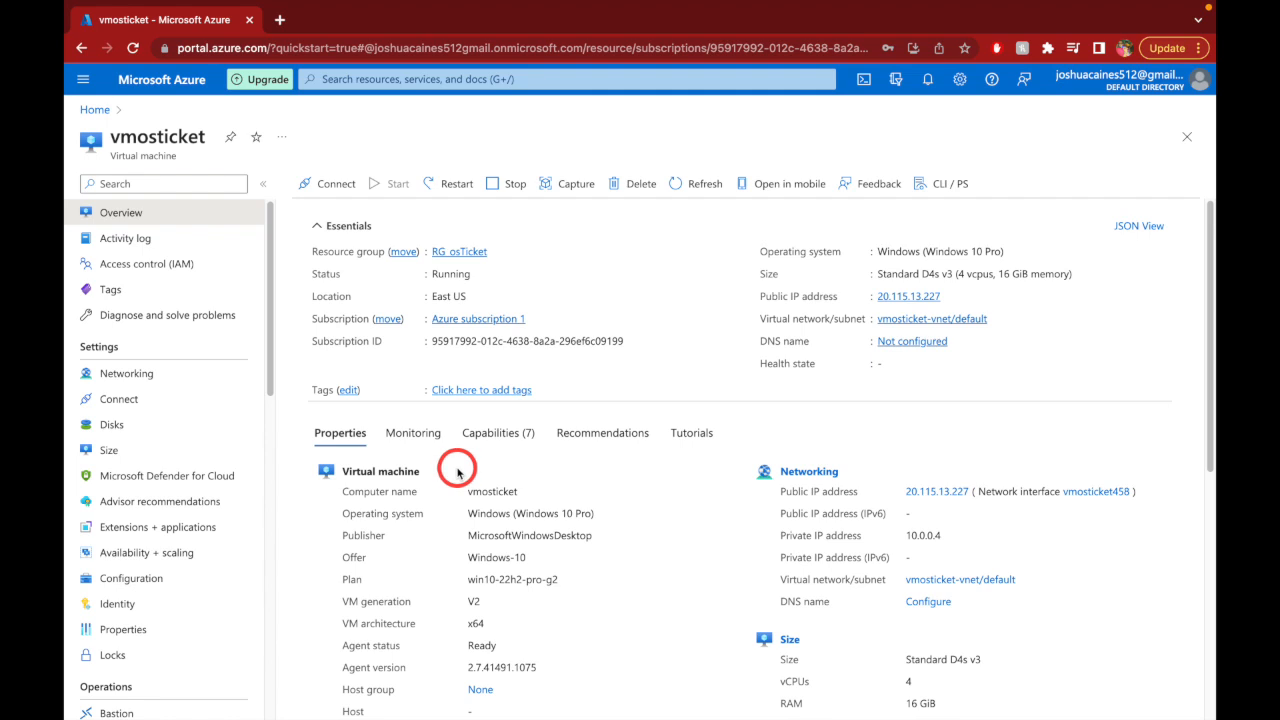
left_click(97, 110)
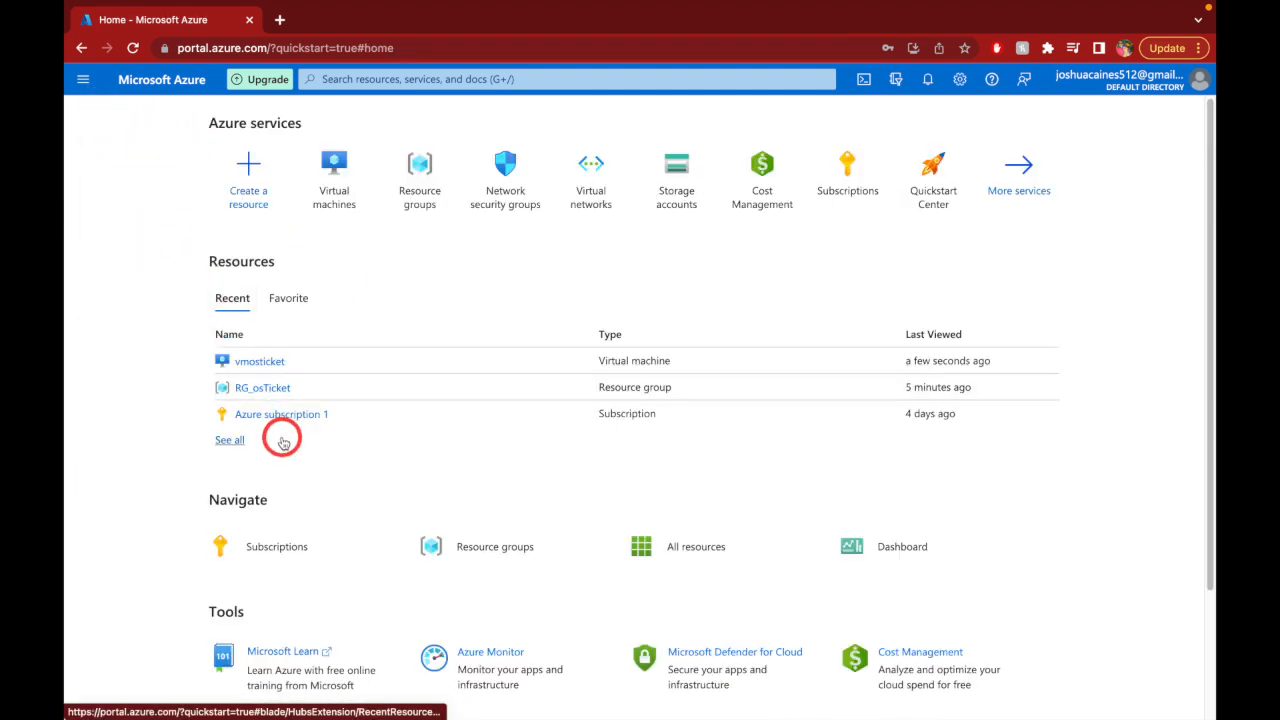
- Open vmosticket-ip from RG_osTicket and copy its public IP 20.115.13.227
left_click(276, 388)
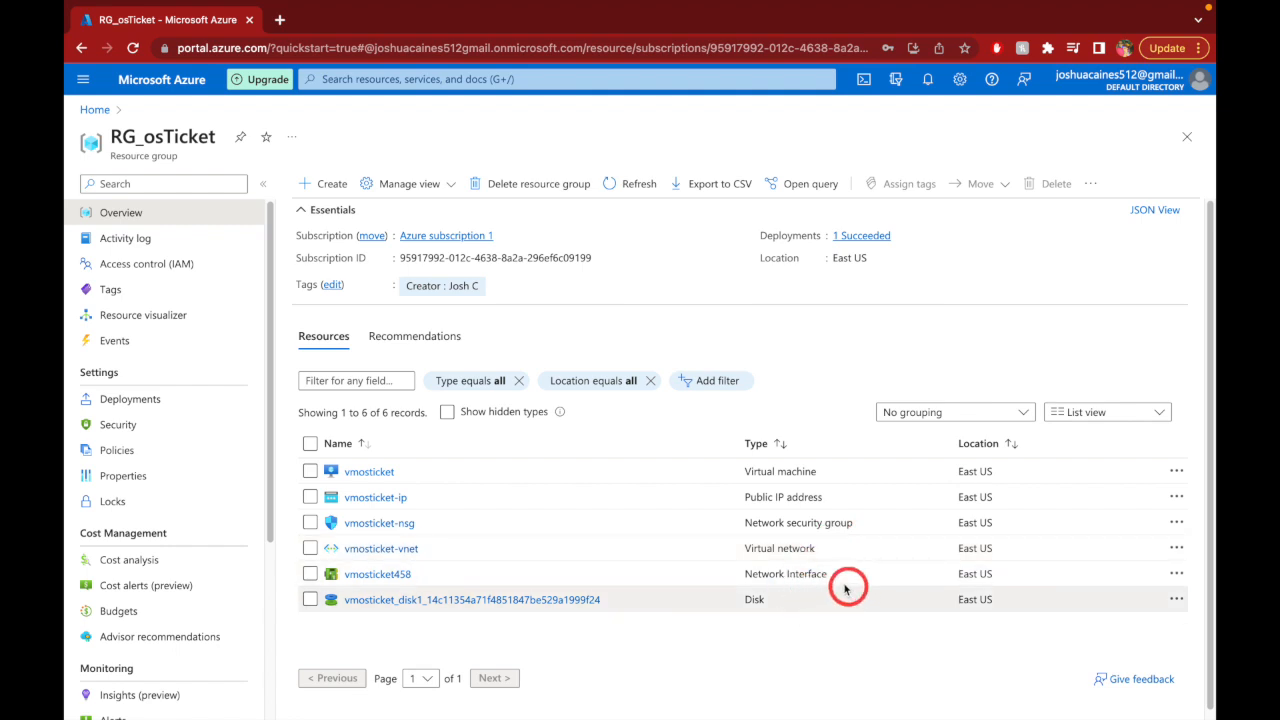
scroll(830, 562, "down", 1)
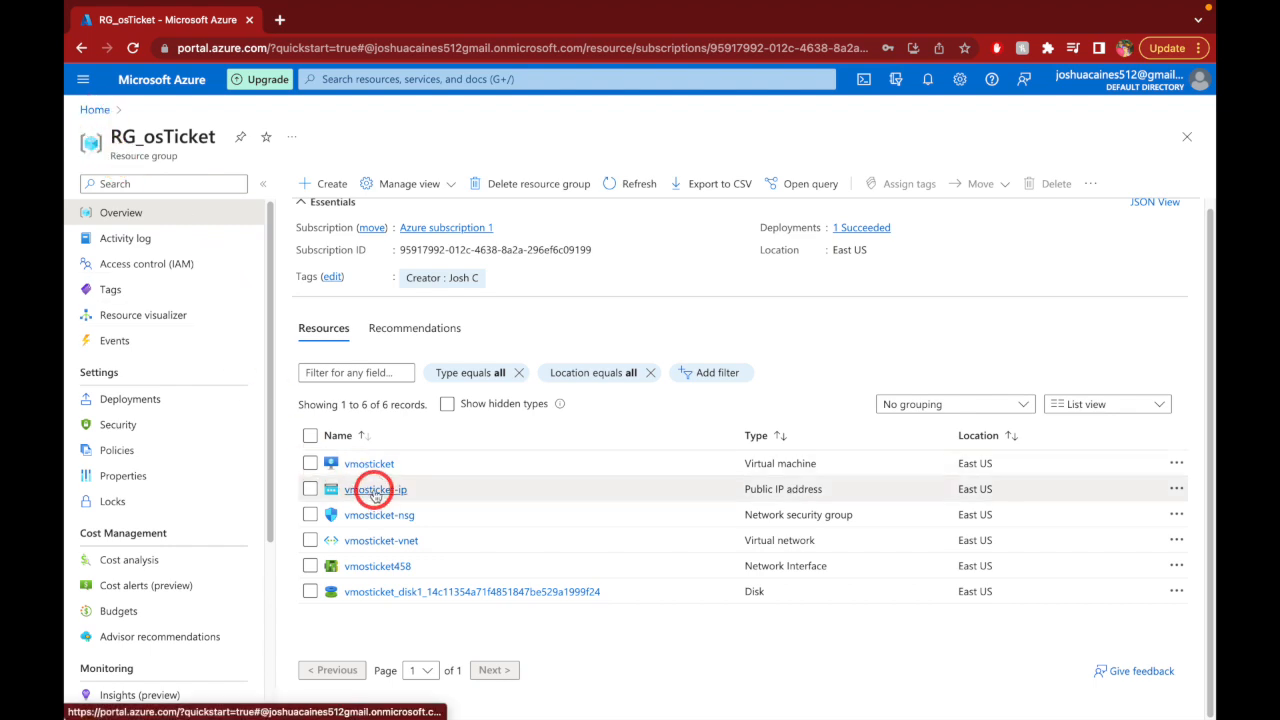
left_click(374, 491)
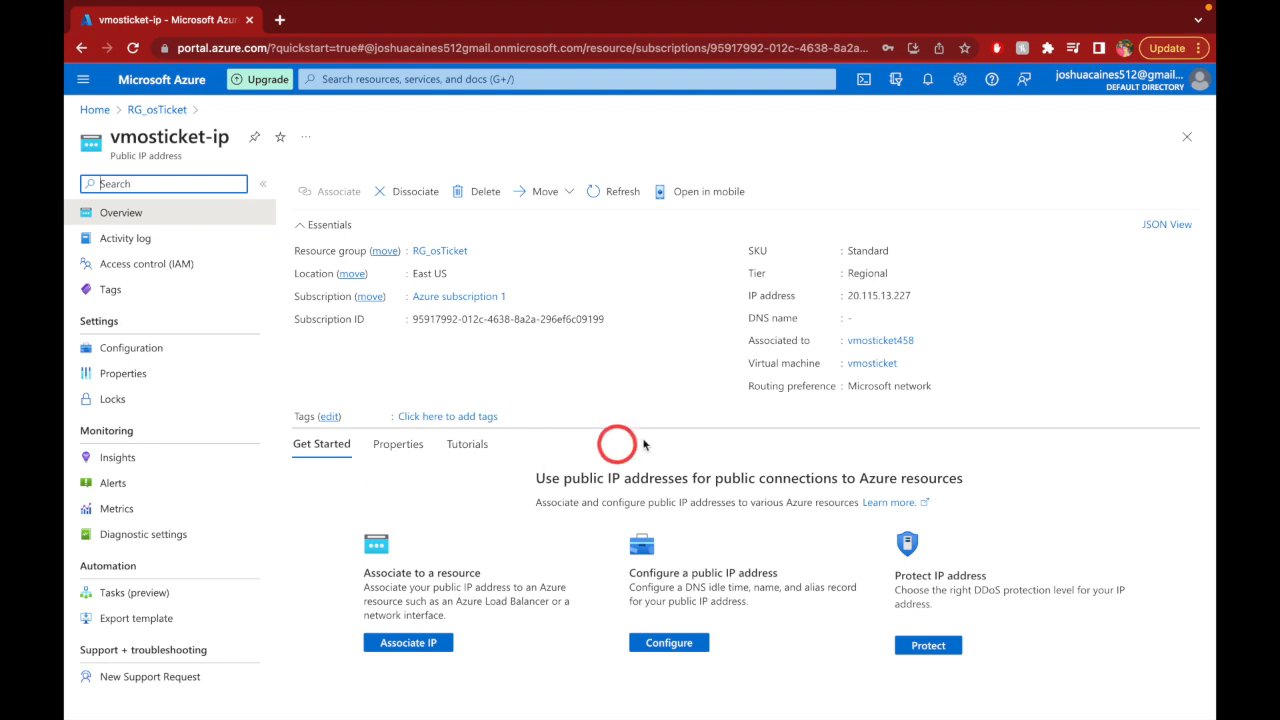
left_click(921, 297)
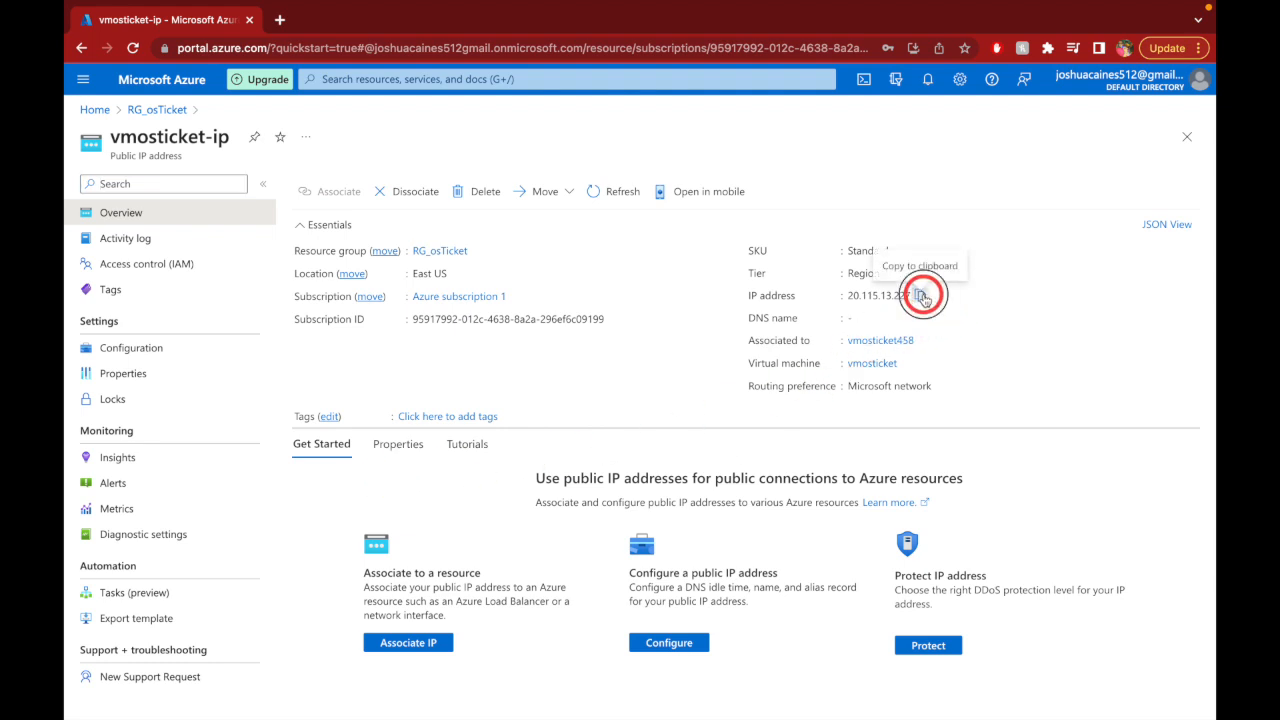
- Take Chrome out of full screen, narrow it to the right, and launch Microsoft Remote Desktop
mouse_move(146, 8)
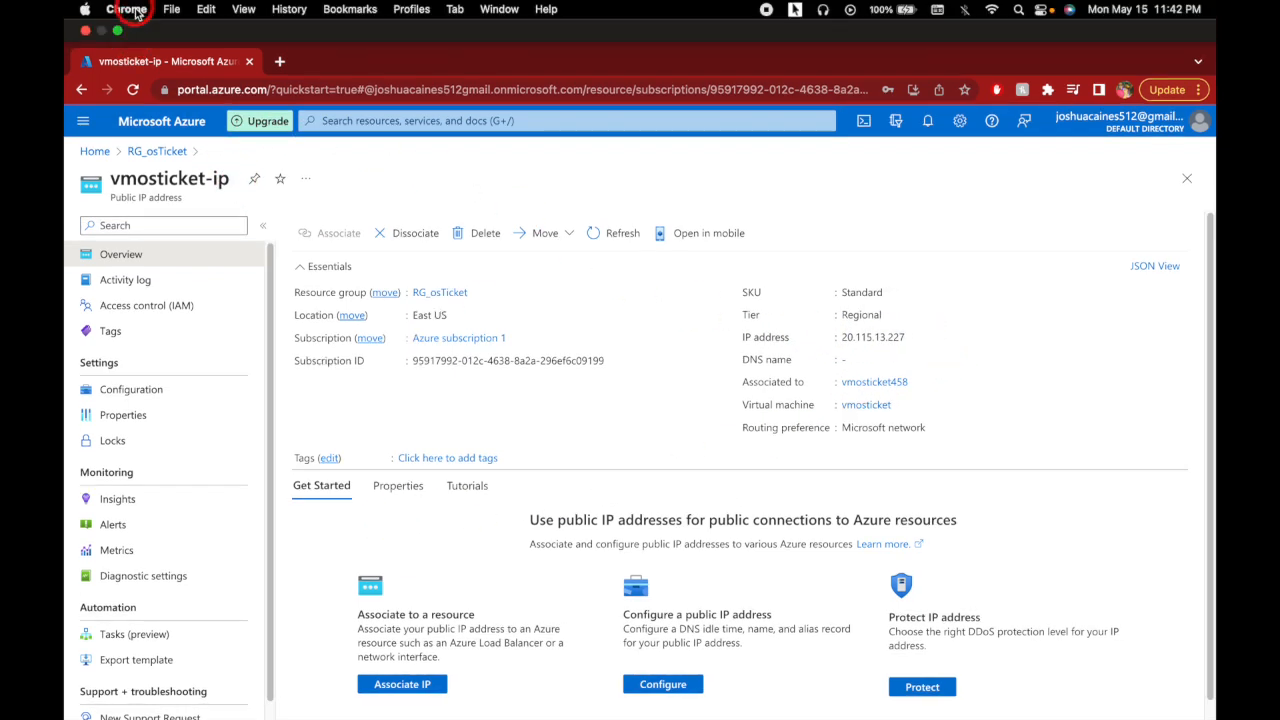
left_click(119, 34)
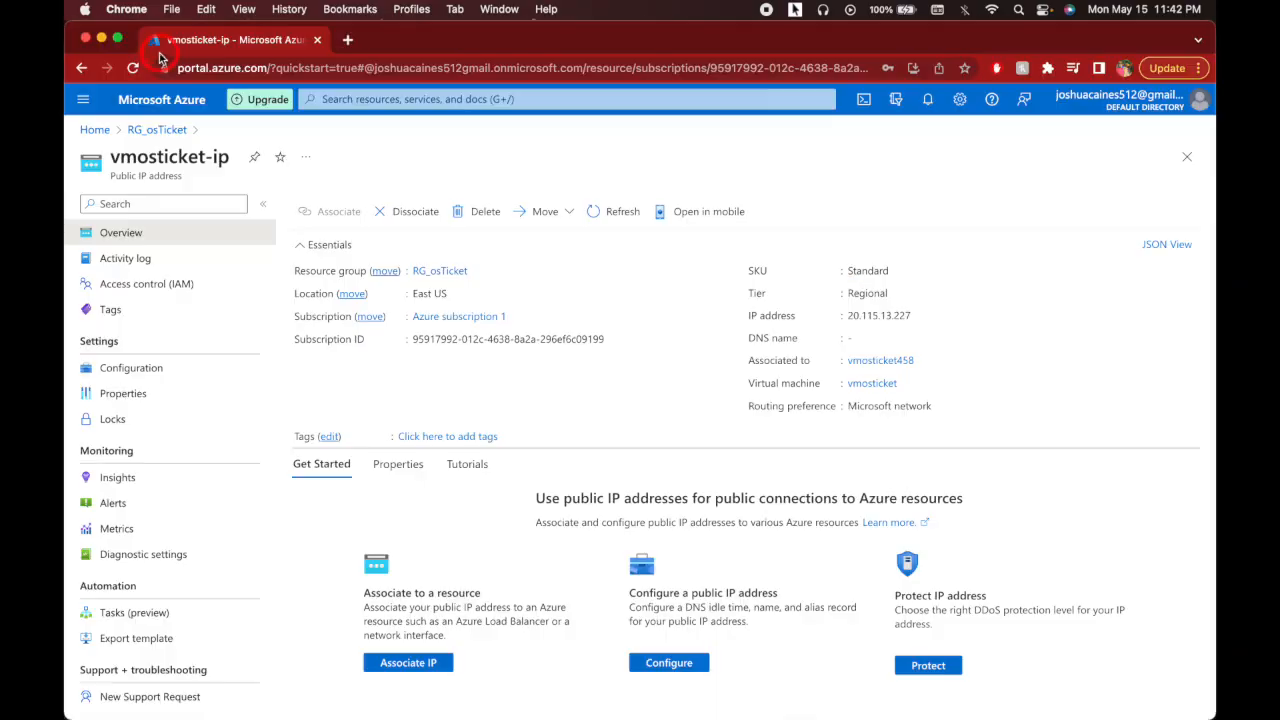
left_click_drag(67, 71, 749, 123)
mouse_move(573, 717)
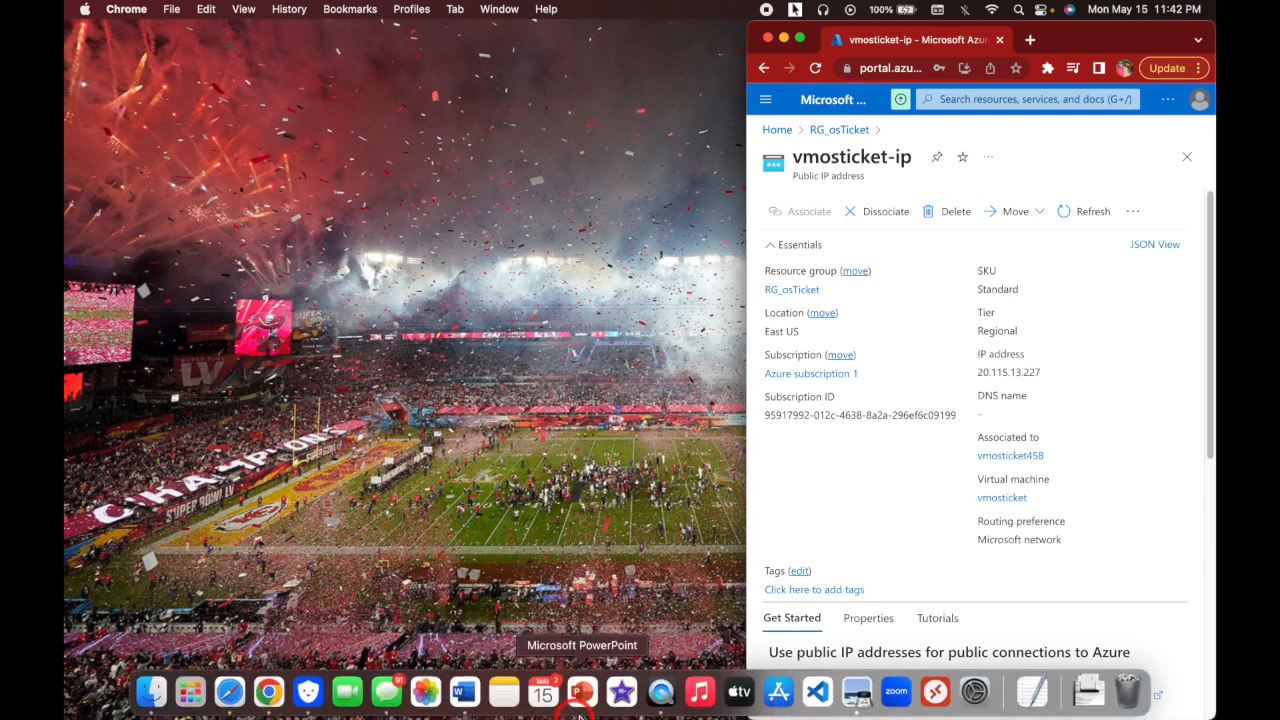
left_click(937, 694)
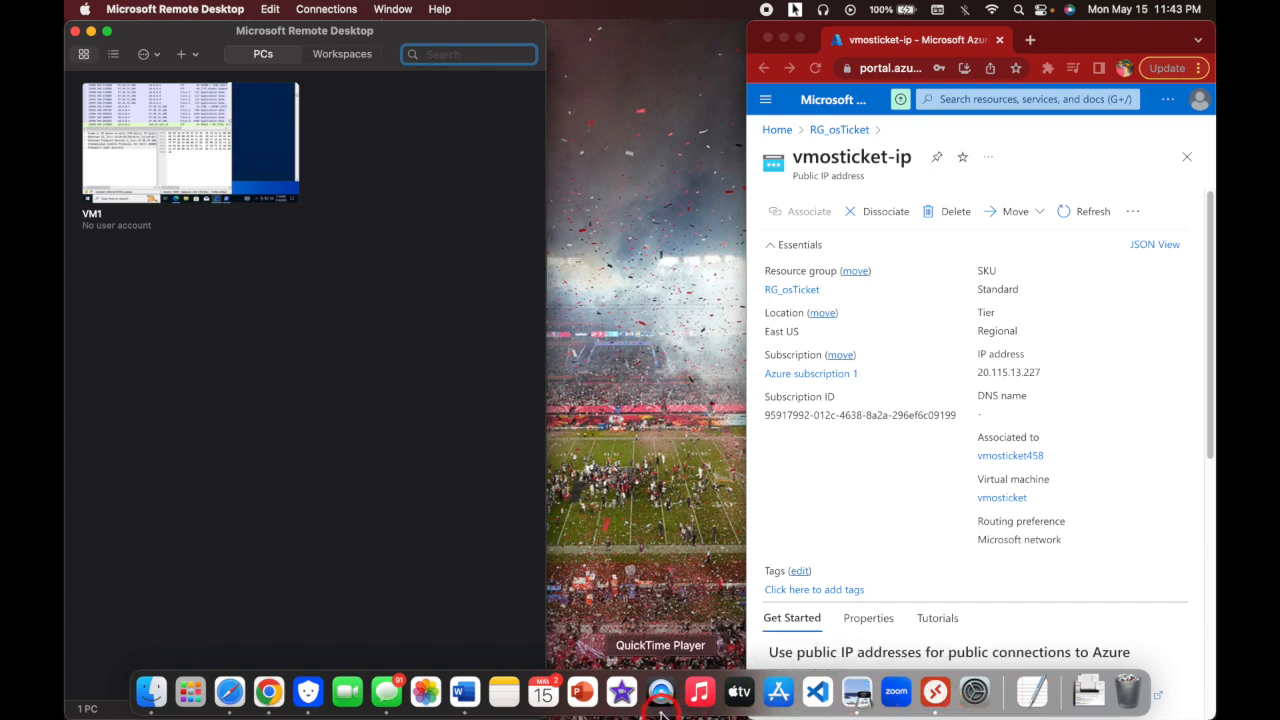
left_click(779, 692)
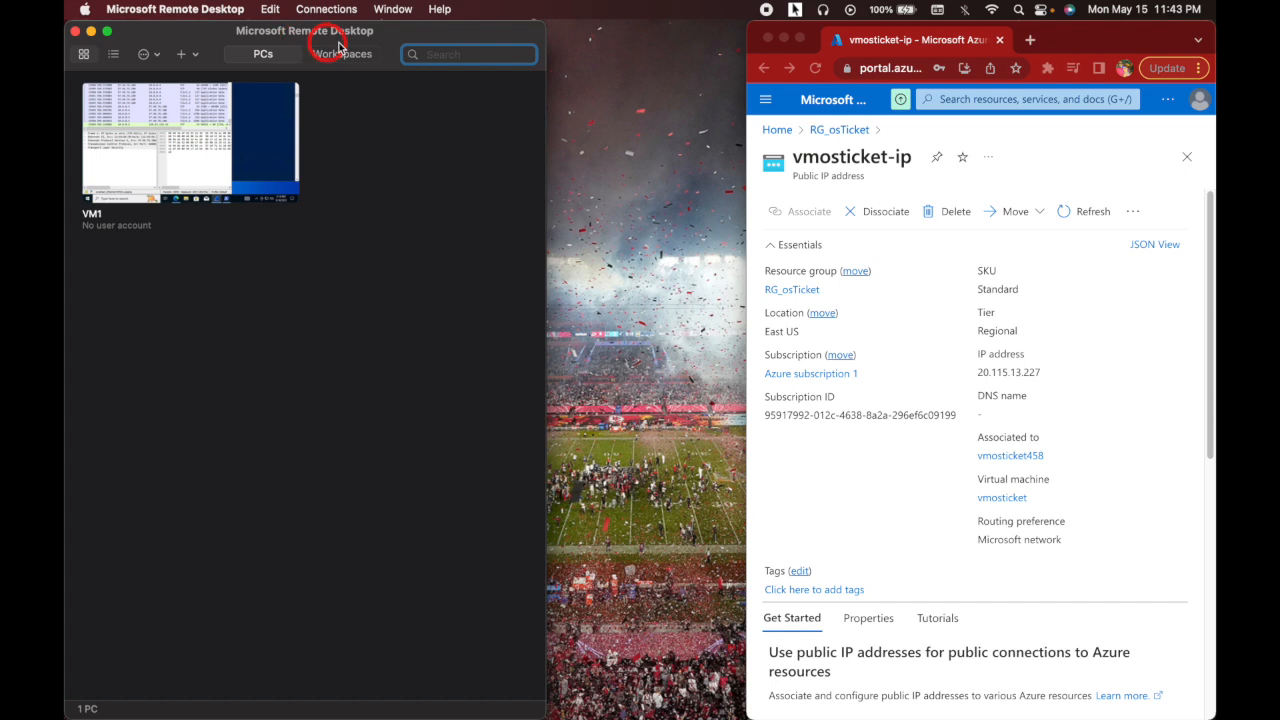
mouse_move(909, 716)
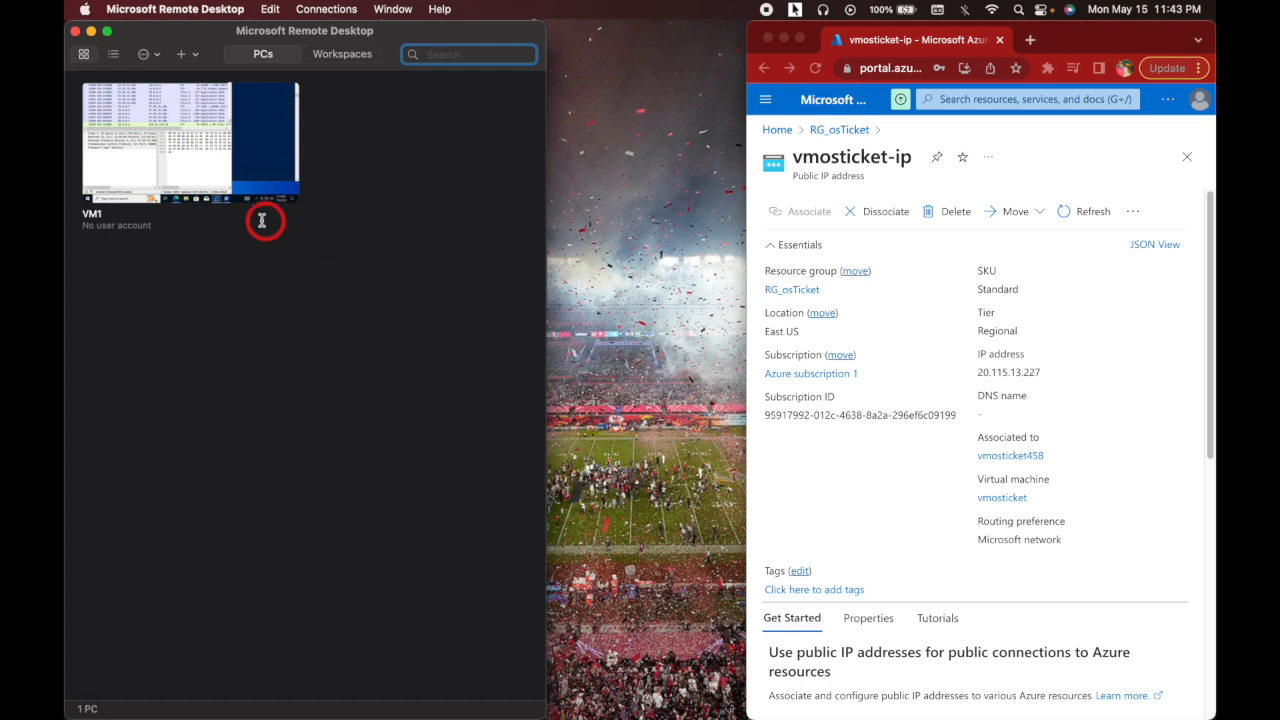
- Delete the old VM1 PC entry from Microsoft Remote Desktop
mouse_move(207, 206)
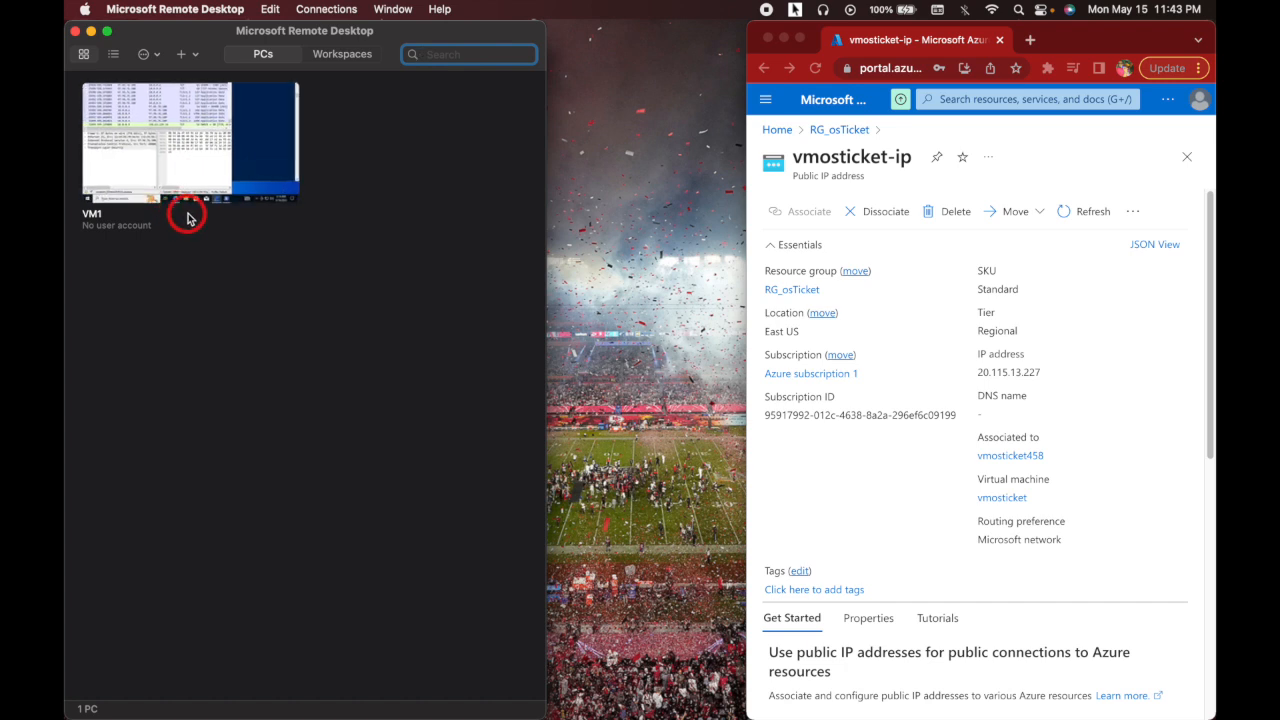
mouse_move(194, 114)
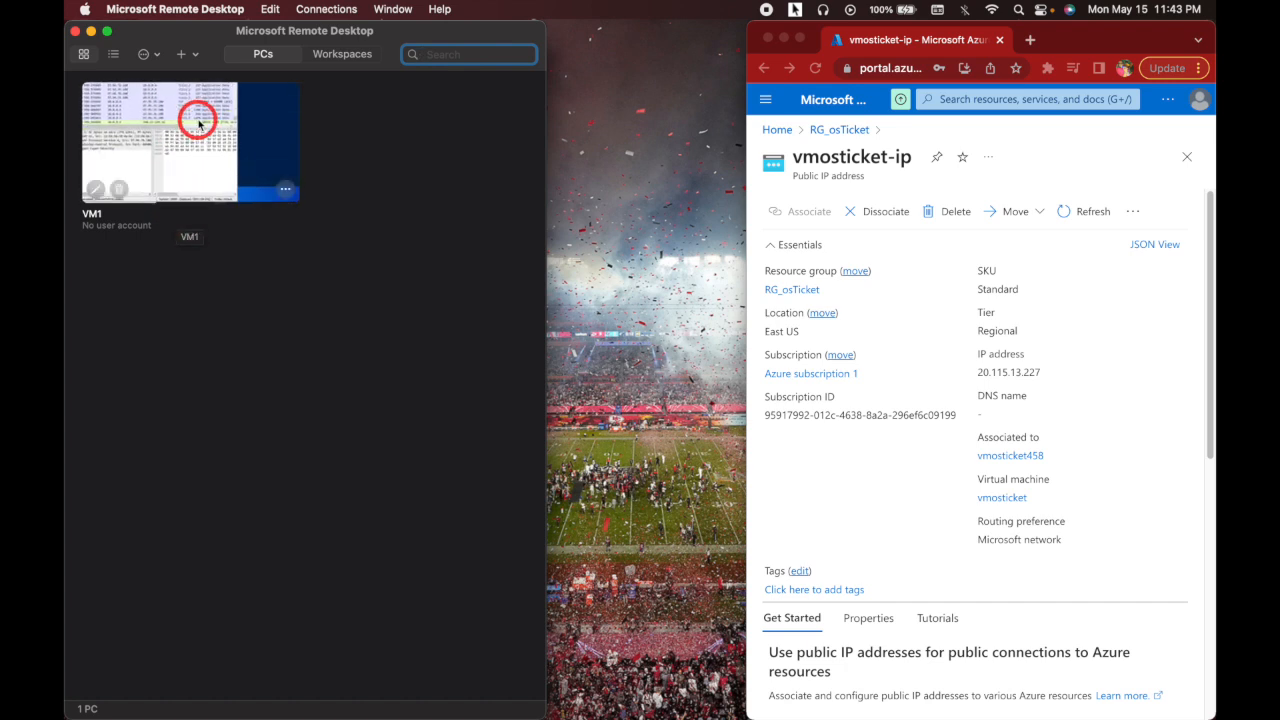
left_click(292, 191)
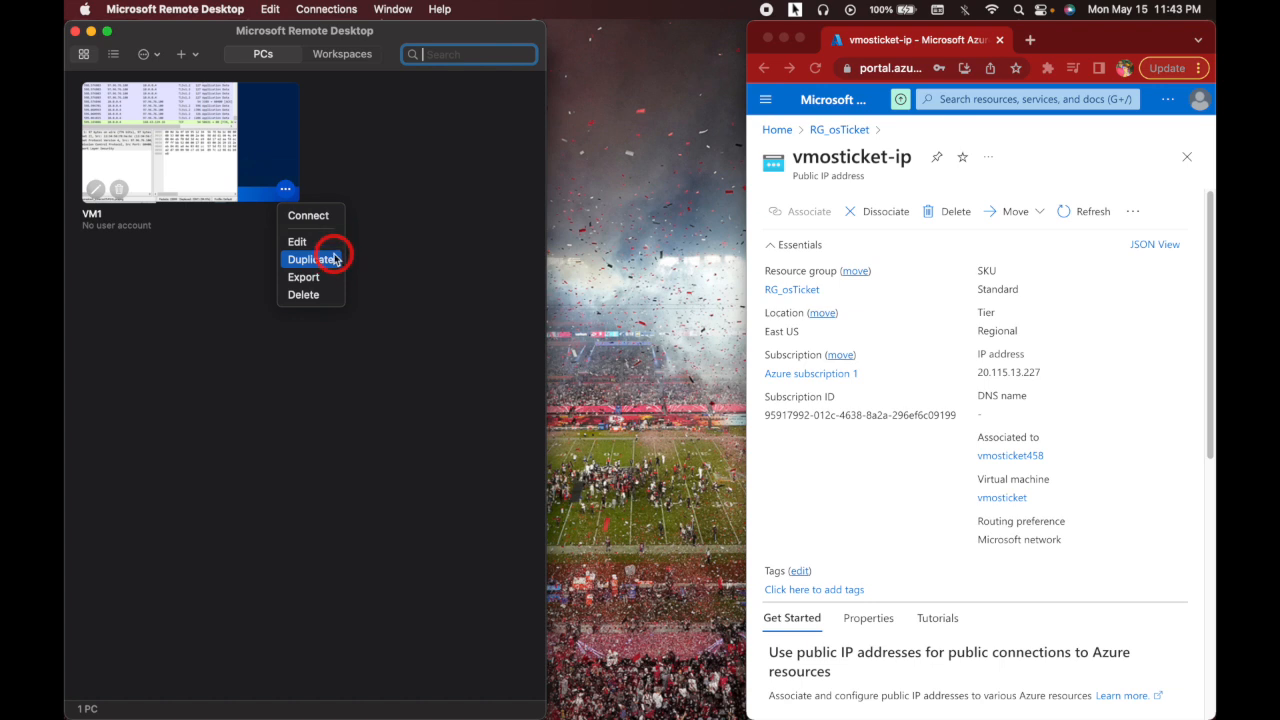
left_click(328, 292)
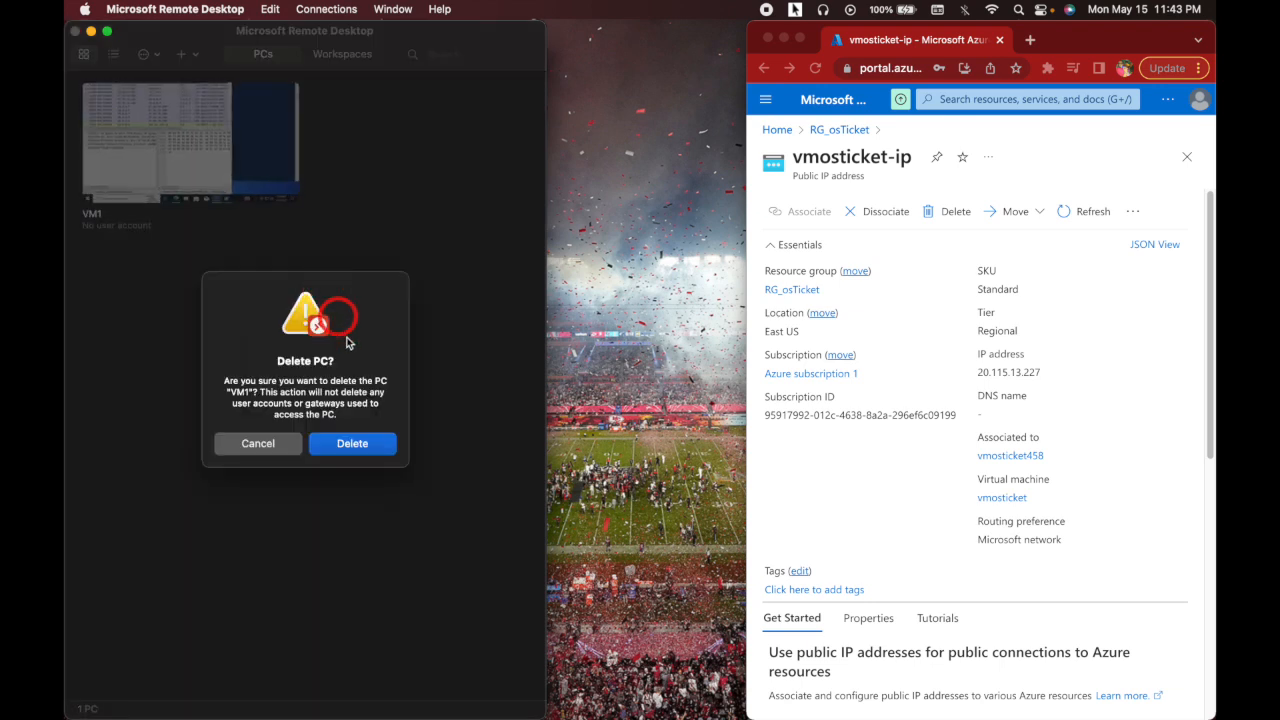
left_click(352, 444)
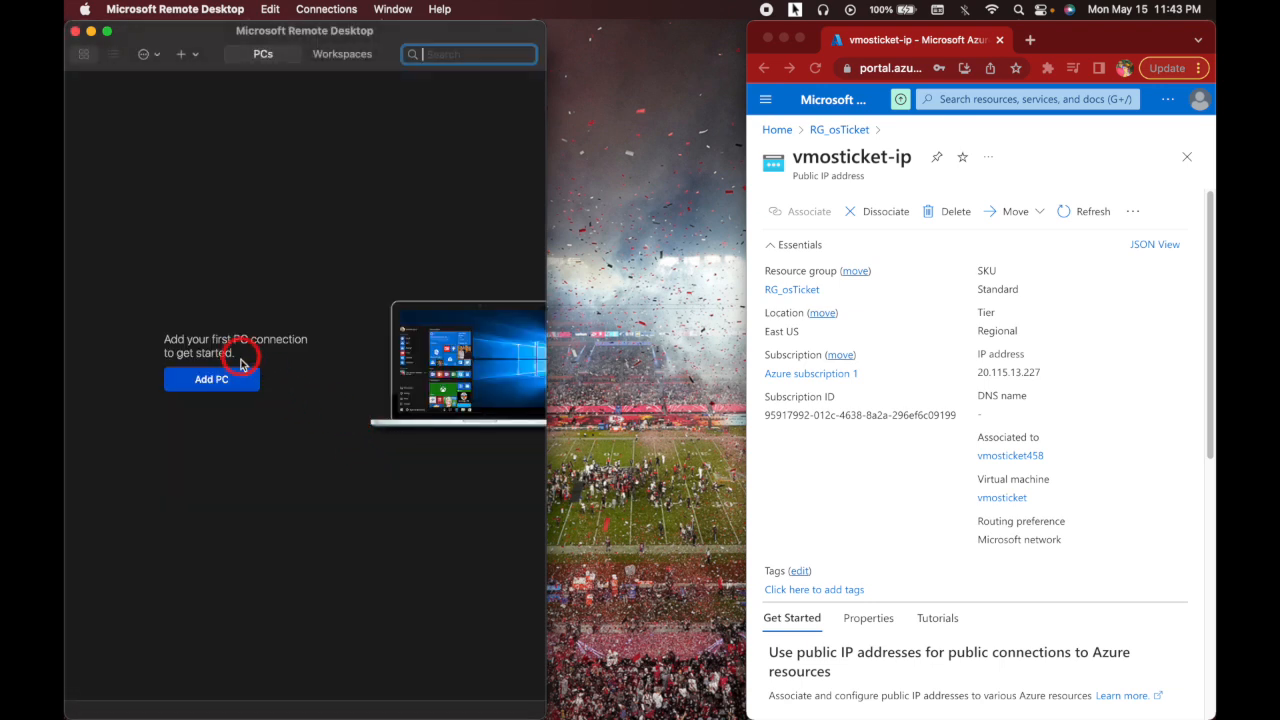
- Add a new vmosticket PC connection using the pasted IP 20.115.13.227 as PC name
left_click(226, 379)
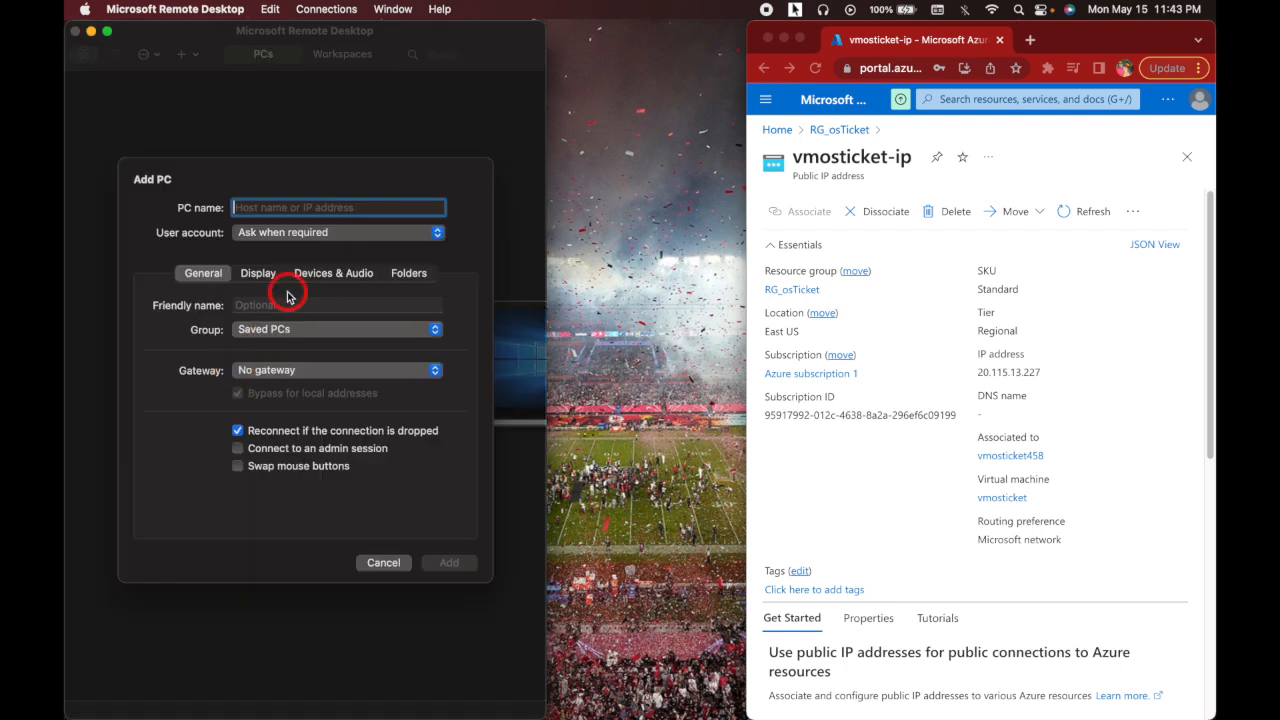
right_click(303, 207)
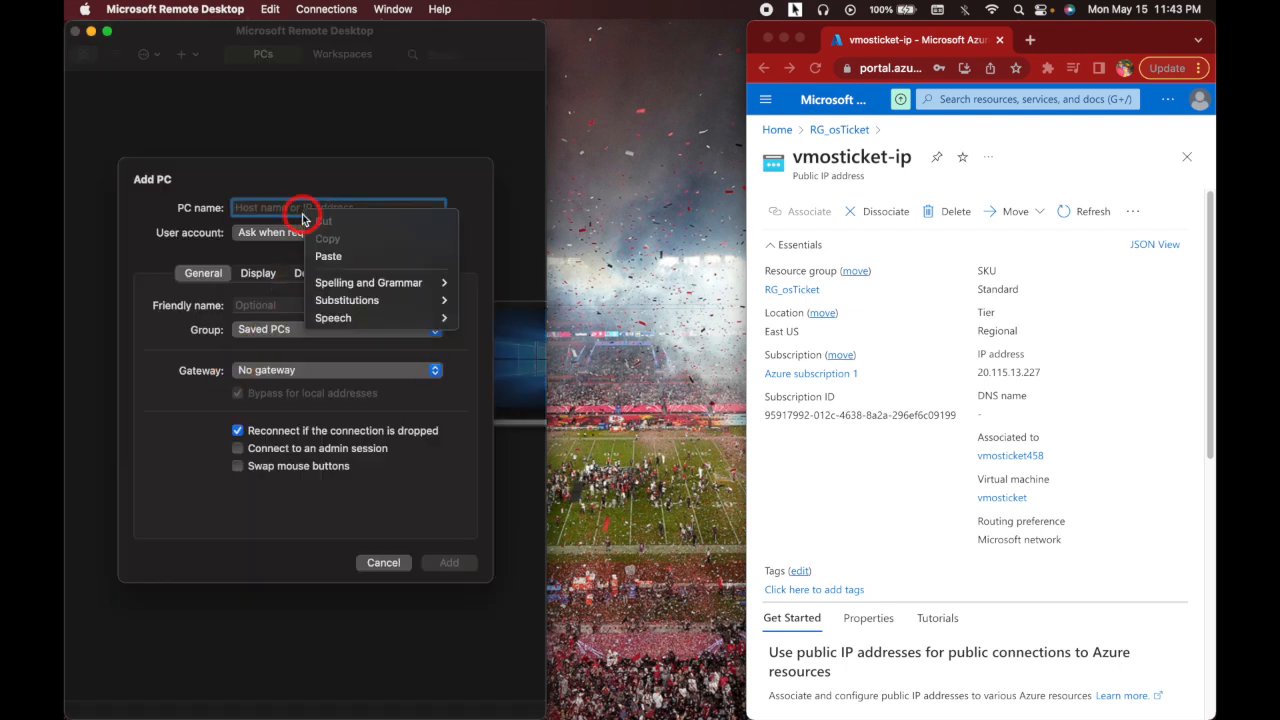
left_click(350, 259)
left_click(323, 305)
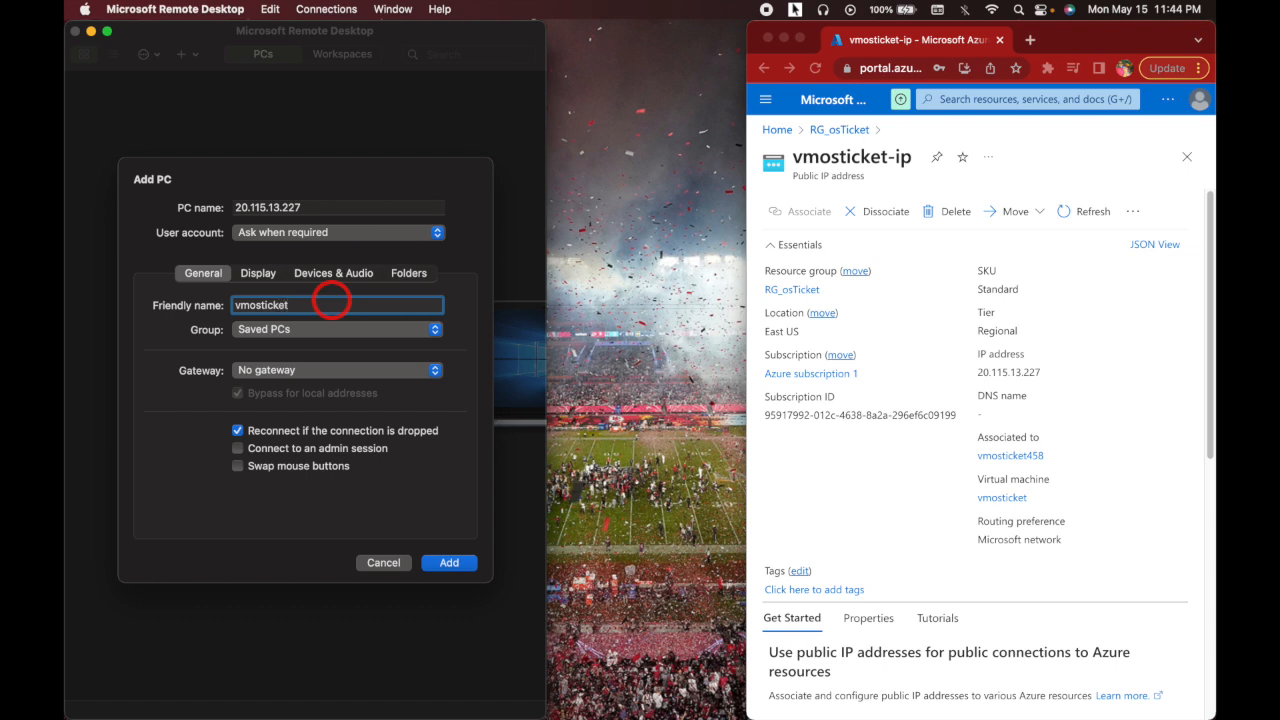
left_click(449, 563)
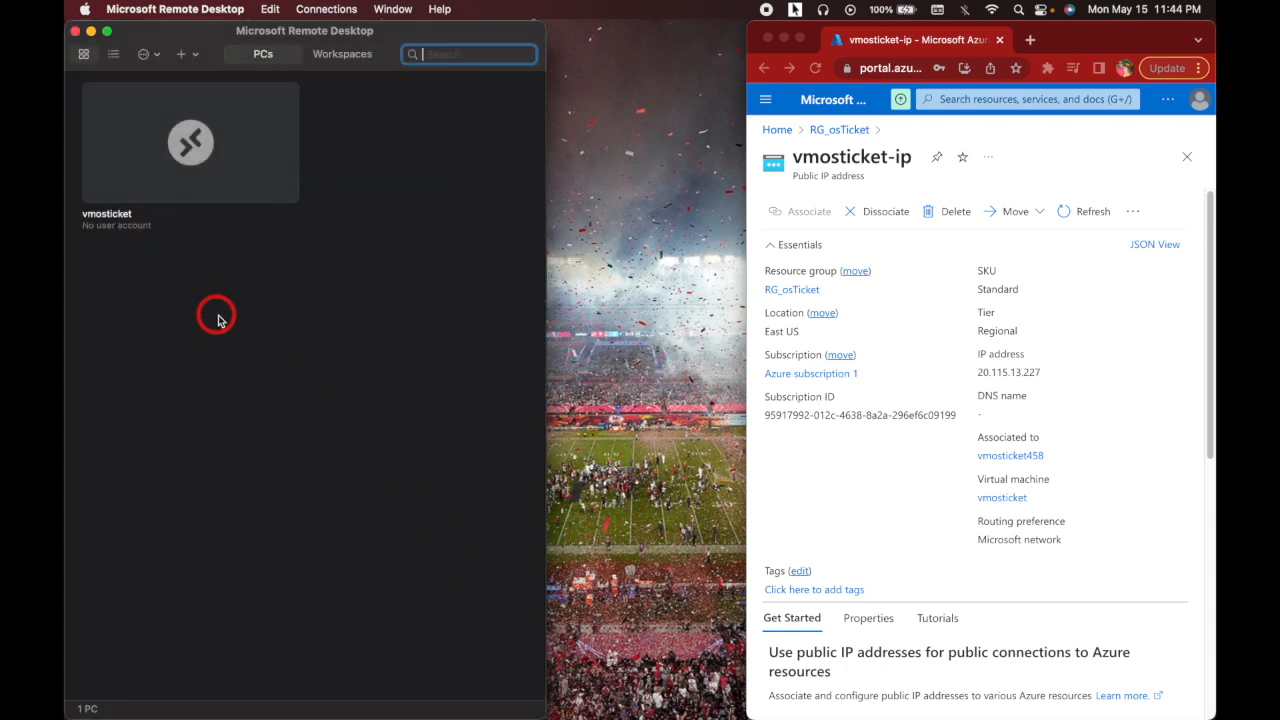
- Connect to vmosticket with the account's user name and password, accepting the certificate and declining network discovery
left_click(229, 166)
double_click(229, 166)
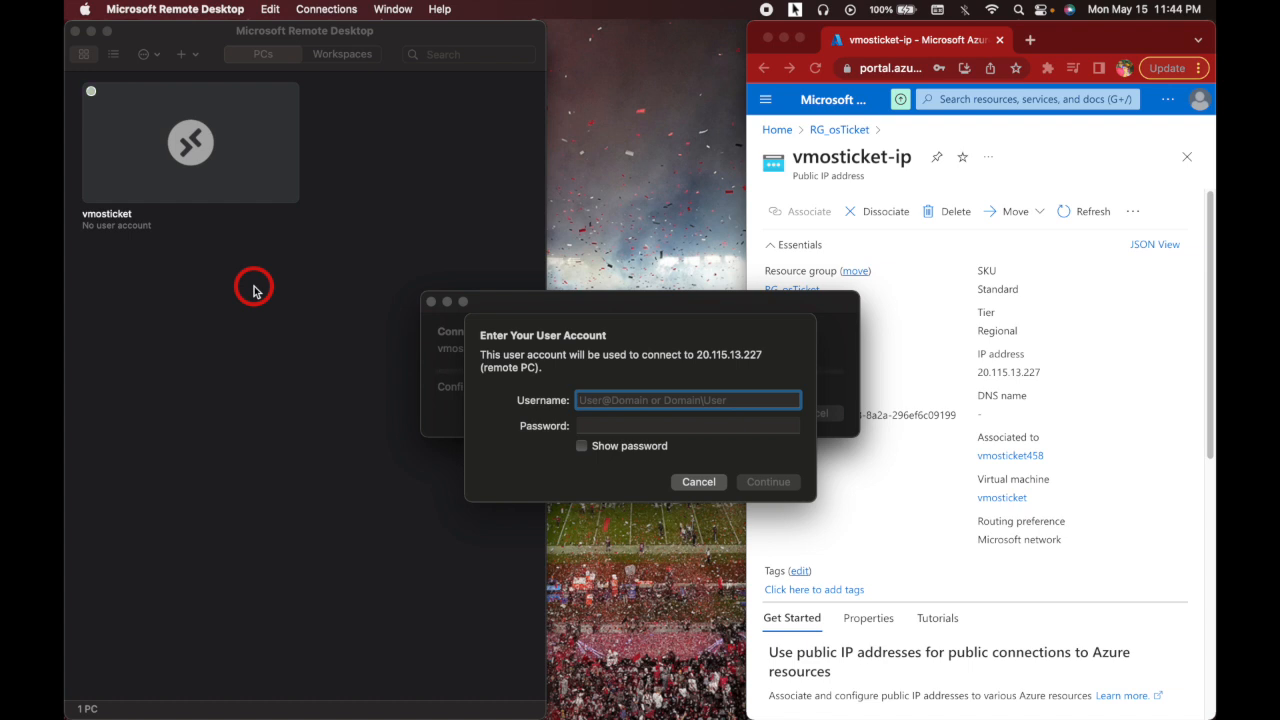
type("jbdc")
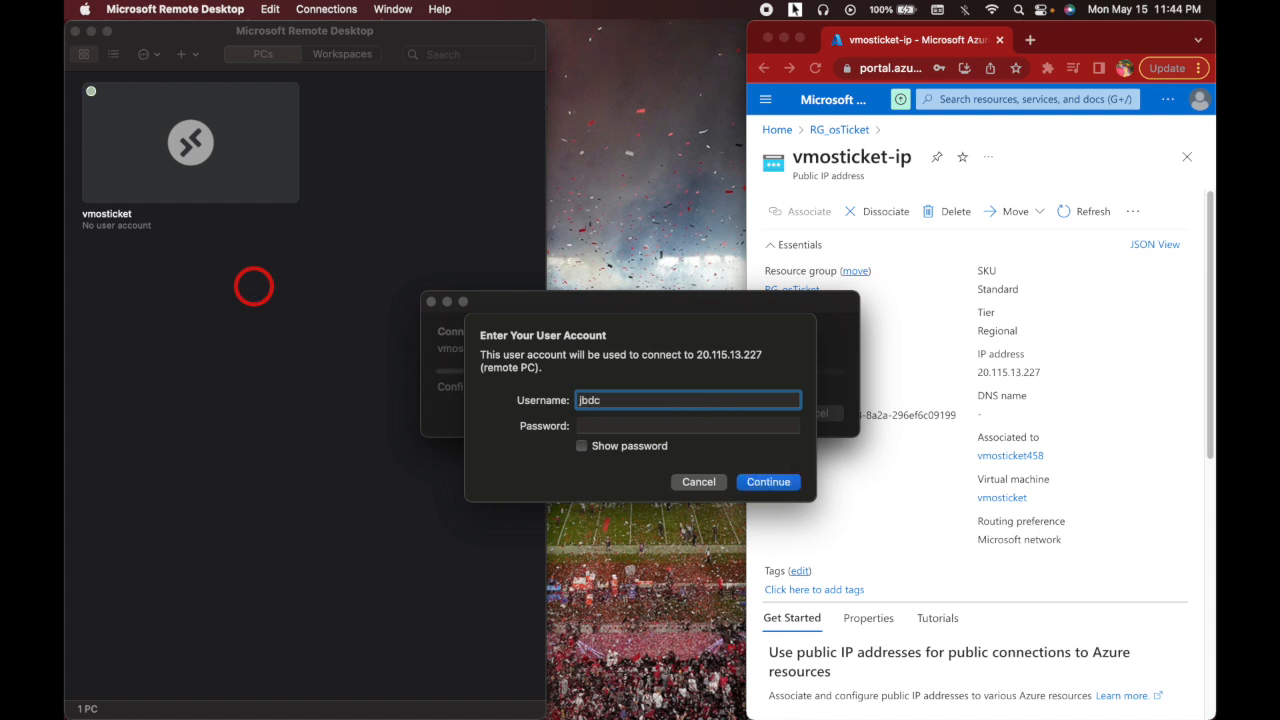
key("Tab")
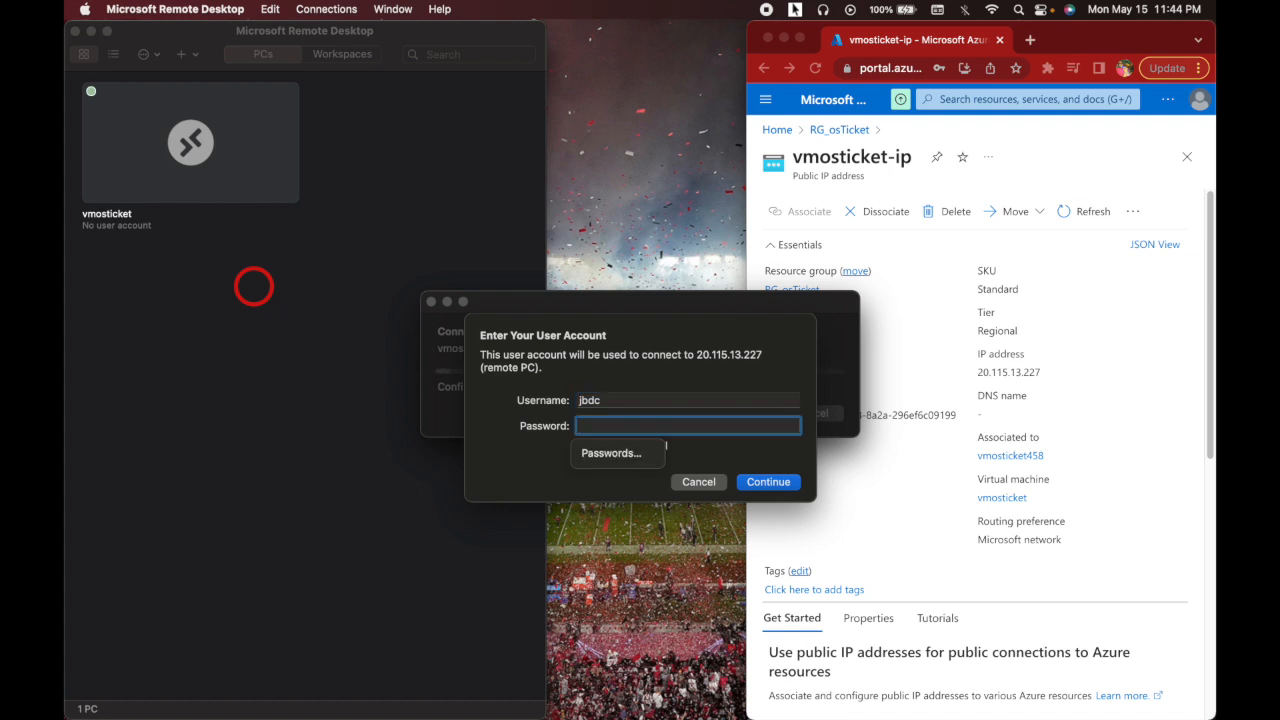
type("•")
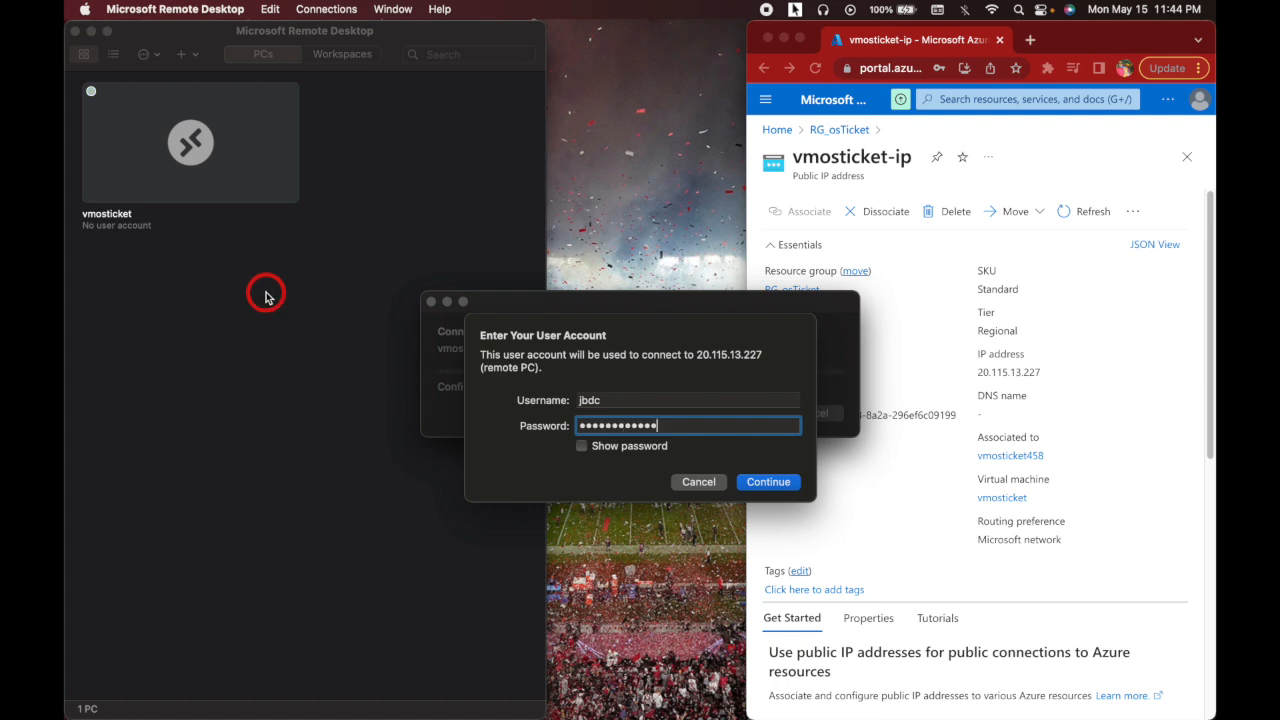
left_click(770, 484)
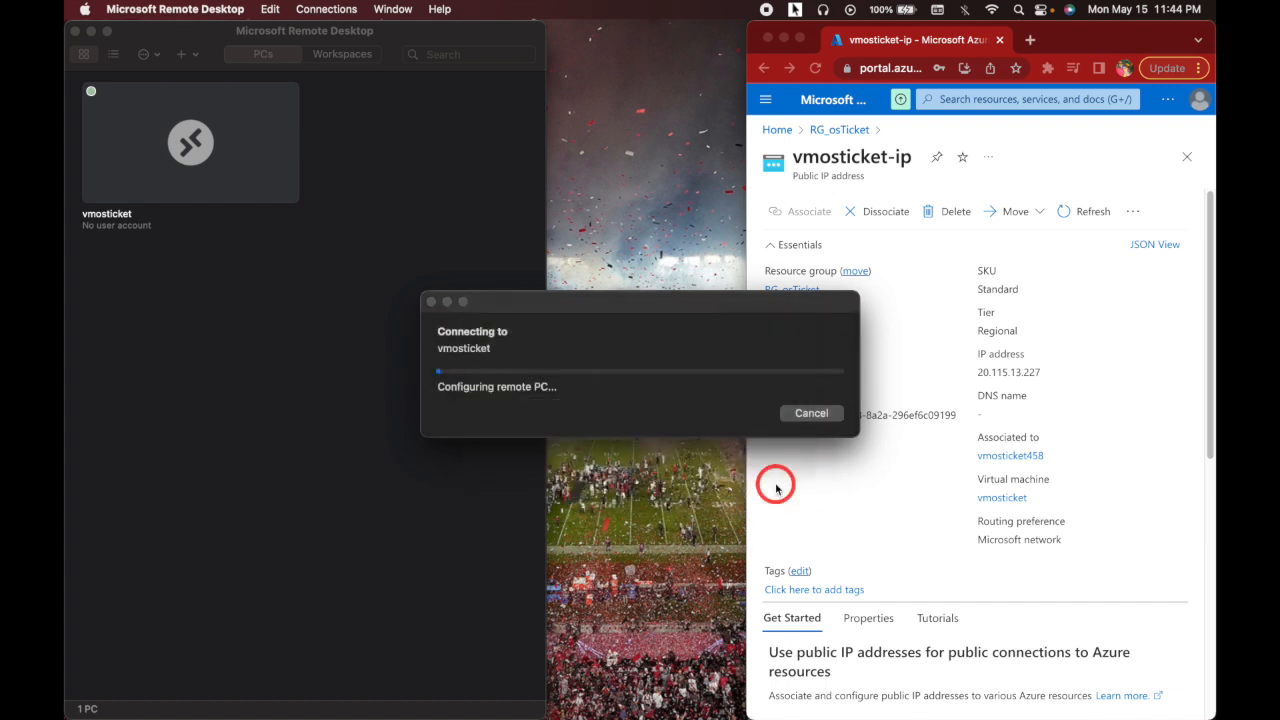
left_click(826, 428)
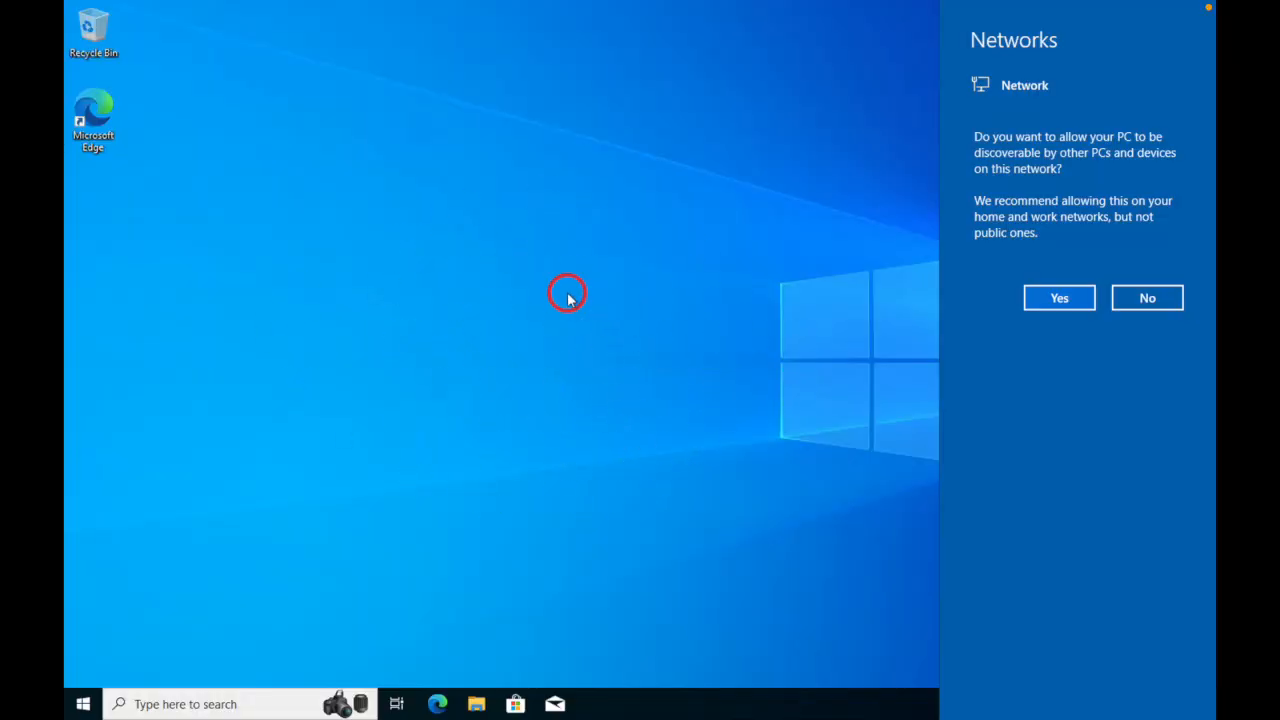
left_click(285, 370)
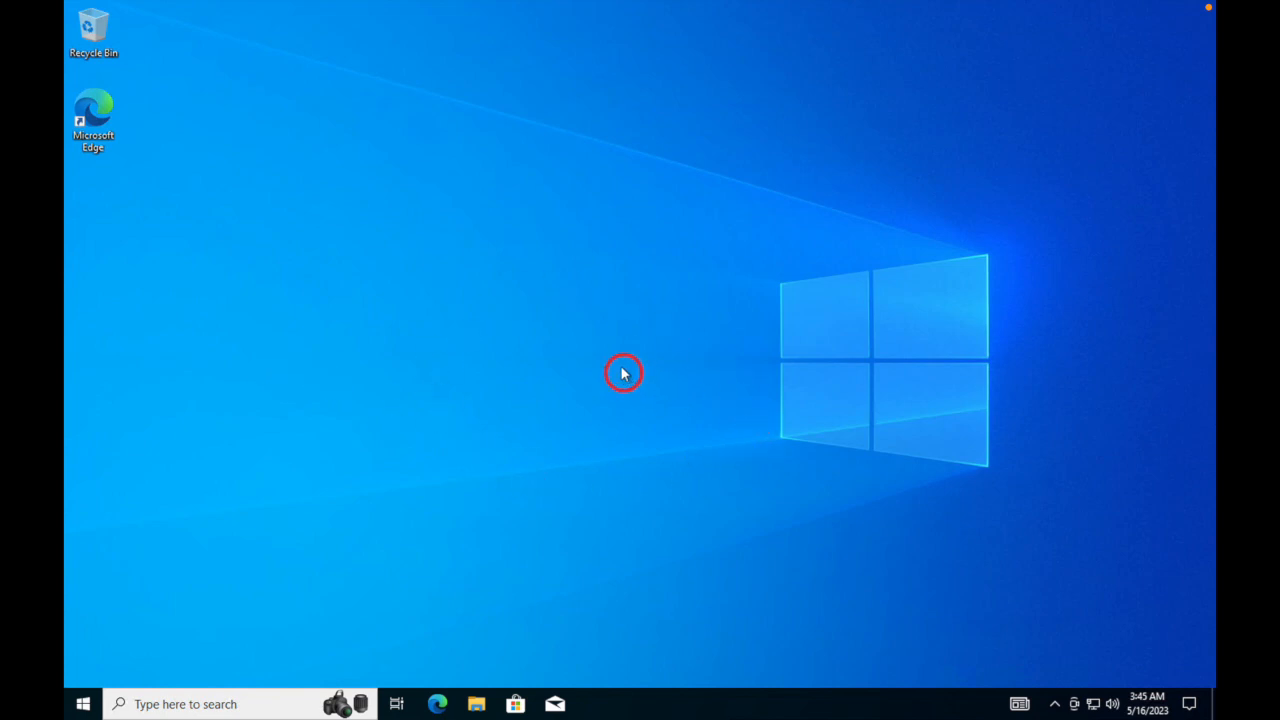
- Toggle the vmosticket session out of and back into full screen, then launch Edge
mouse_move(394, 3)
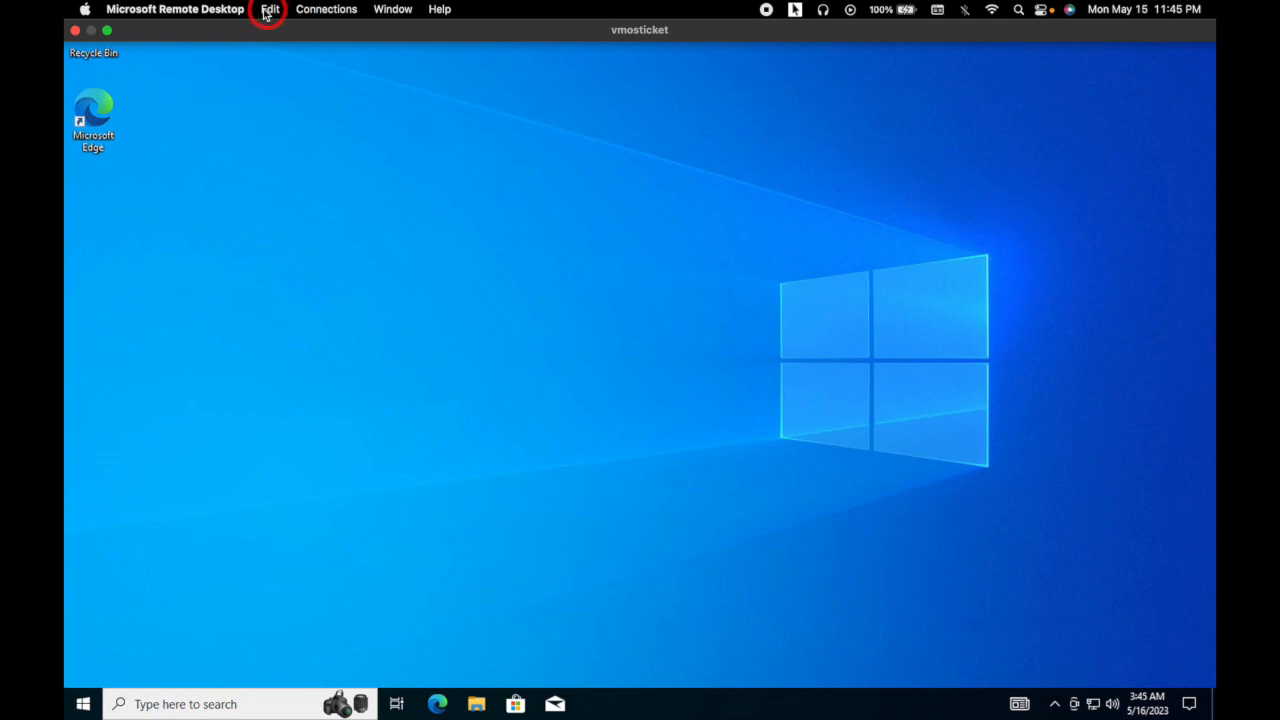
left_click(107, 30)
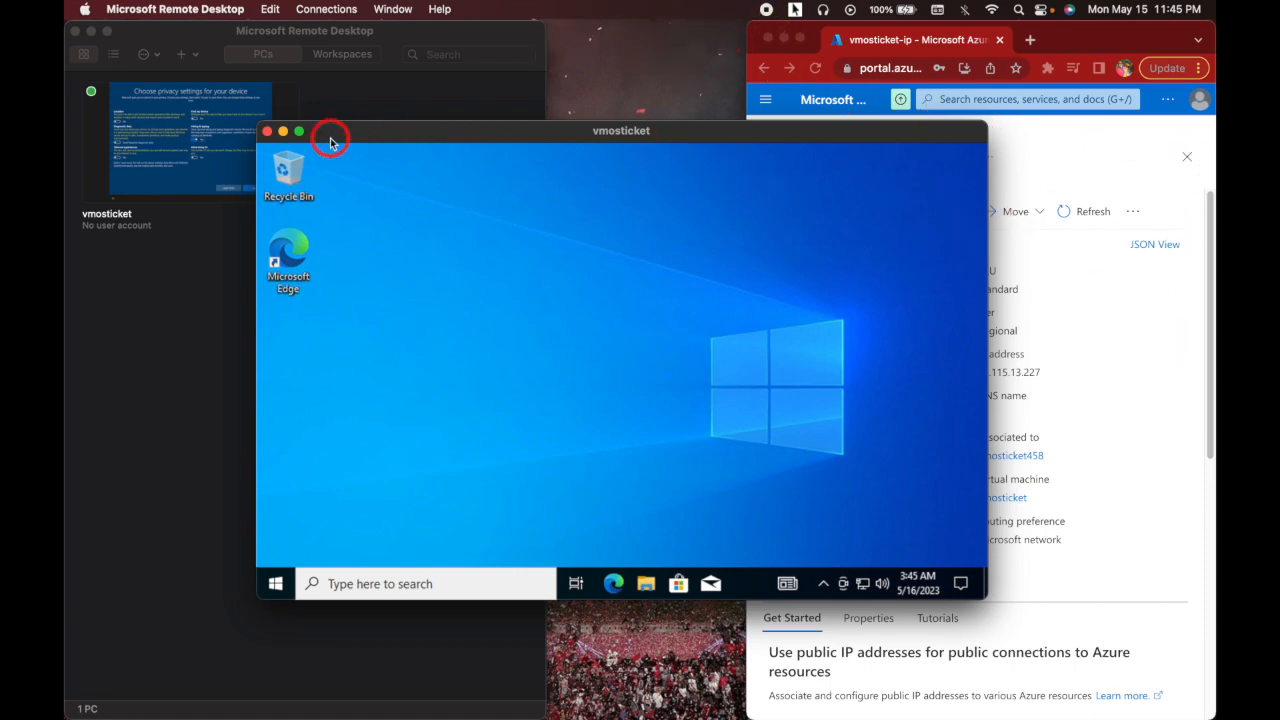
left_click(299, 131)
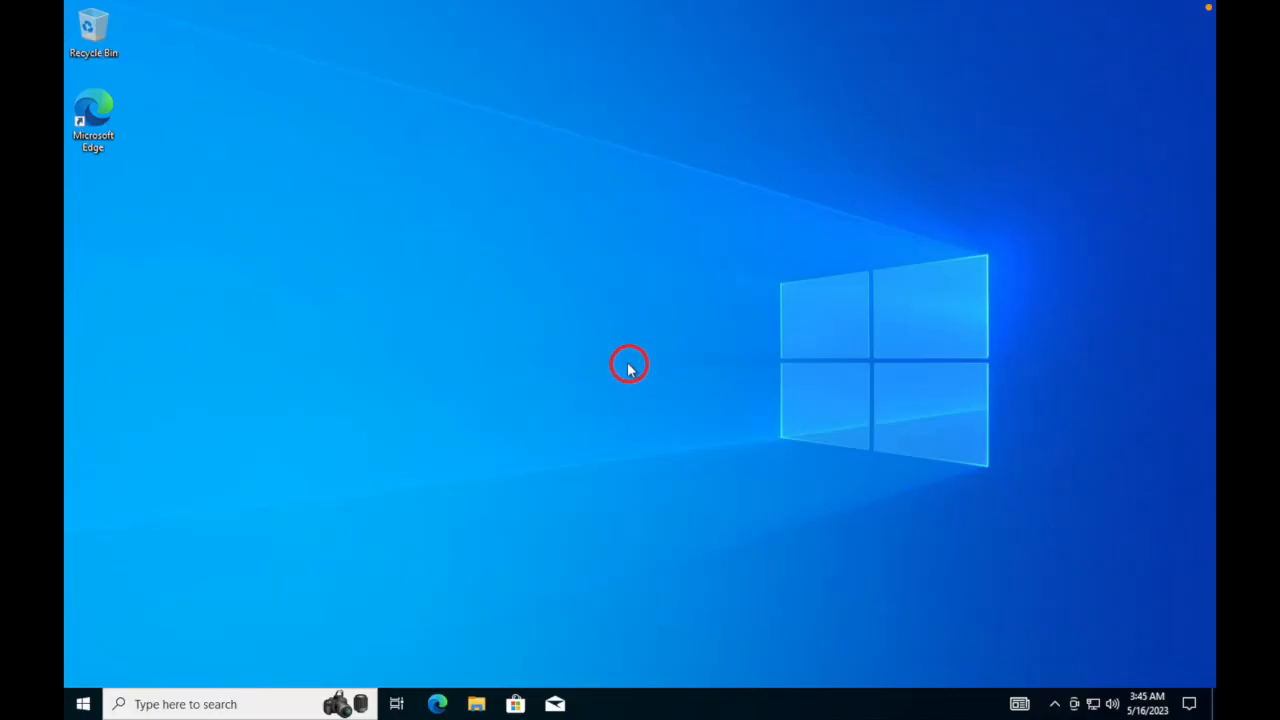
left_click(435, 704)
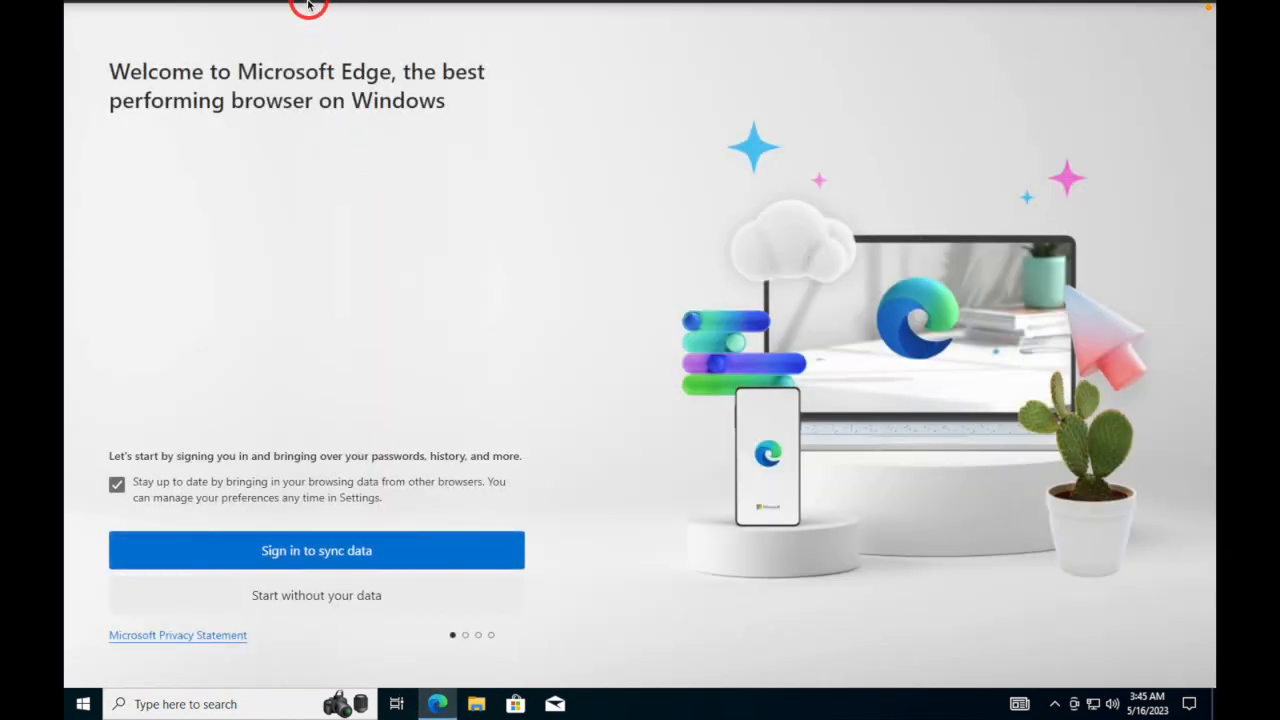
- Exit full screen and expand the remote session window to fill the screen
mouse_move(308, 3)
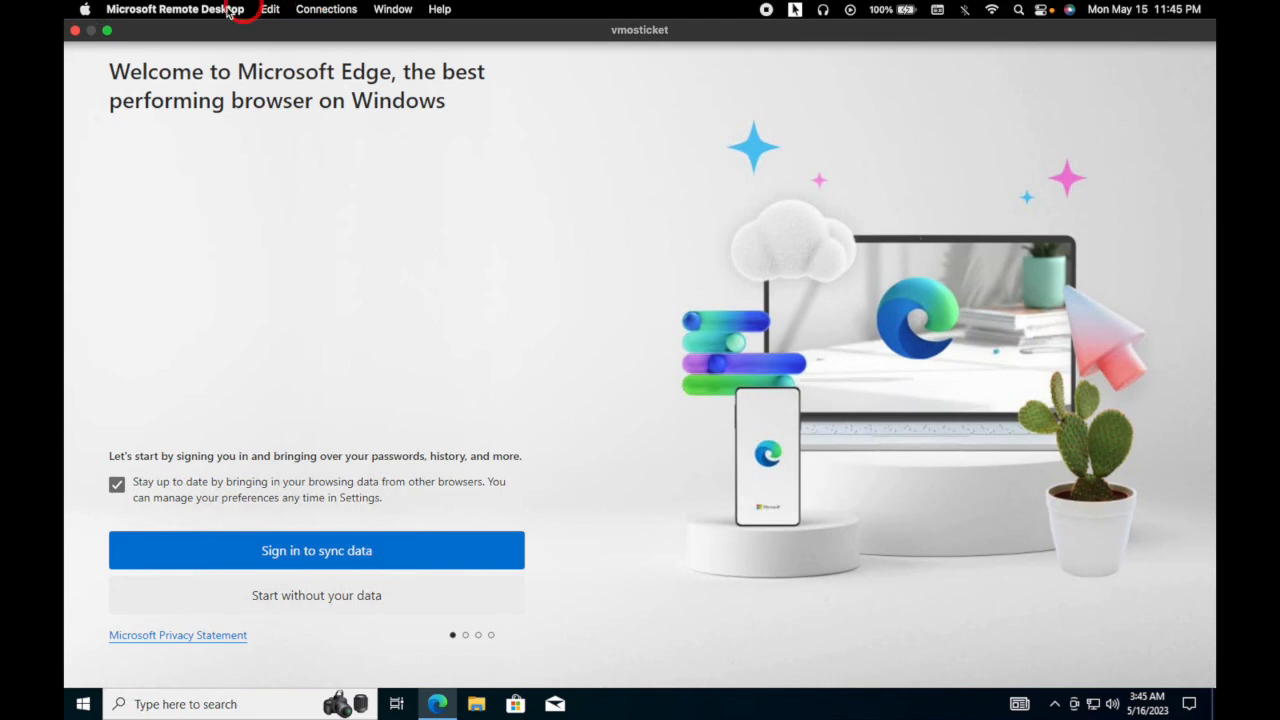
left_click(107, 32)
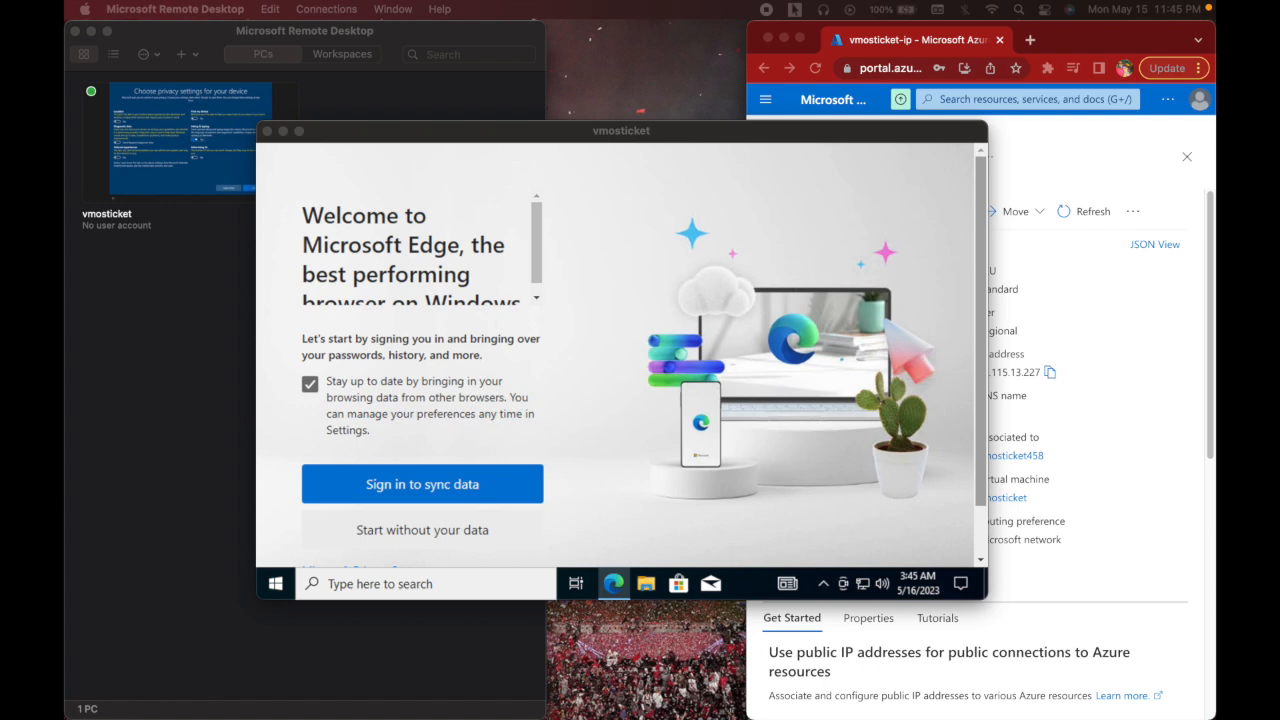
double_click(533, 141)
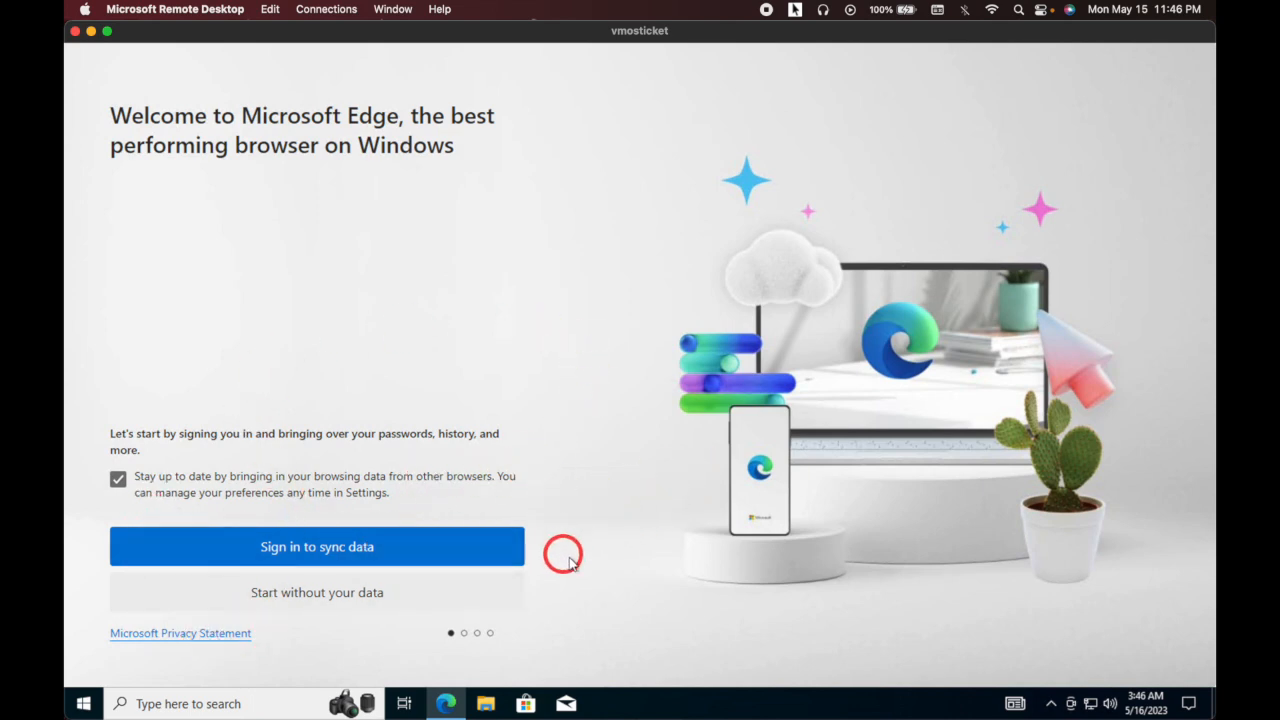
- Finish Edge's first-run setup without sync or data import, closing the extra Welcome tab
left_click(415, 593)
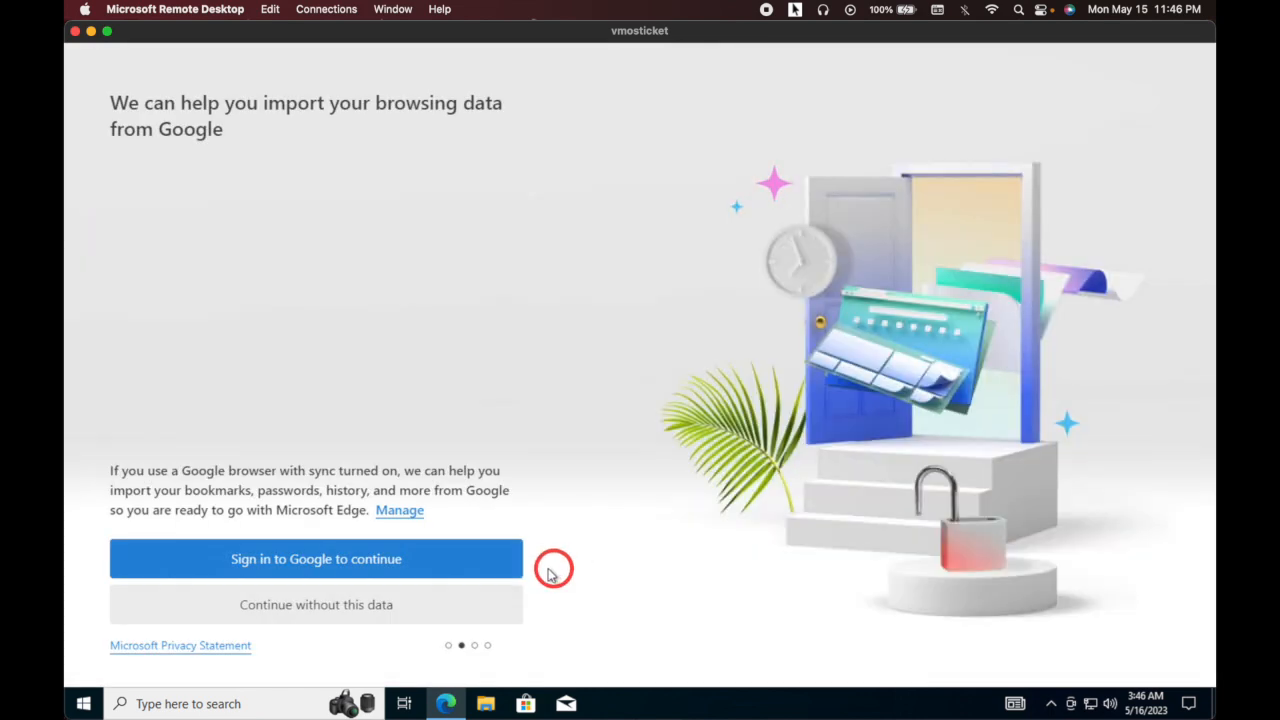
left_click(415, 603)
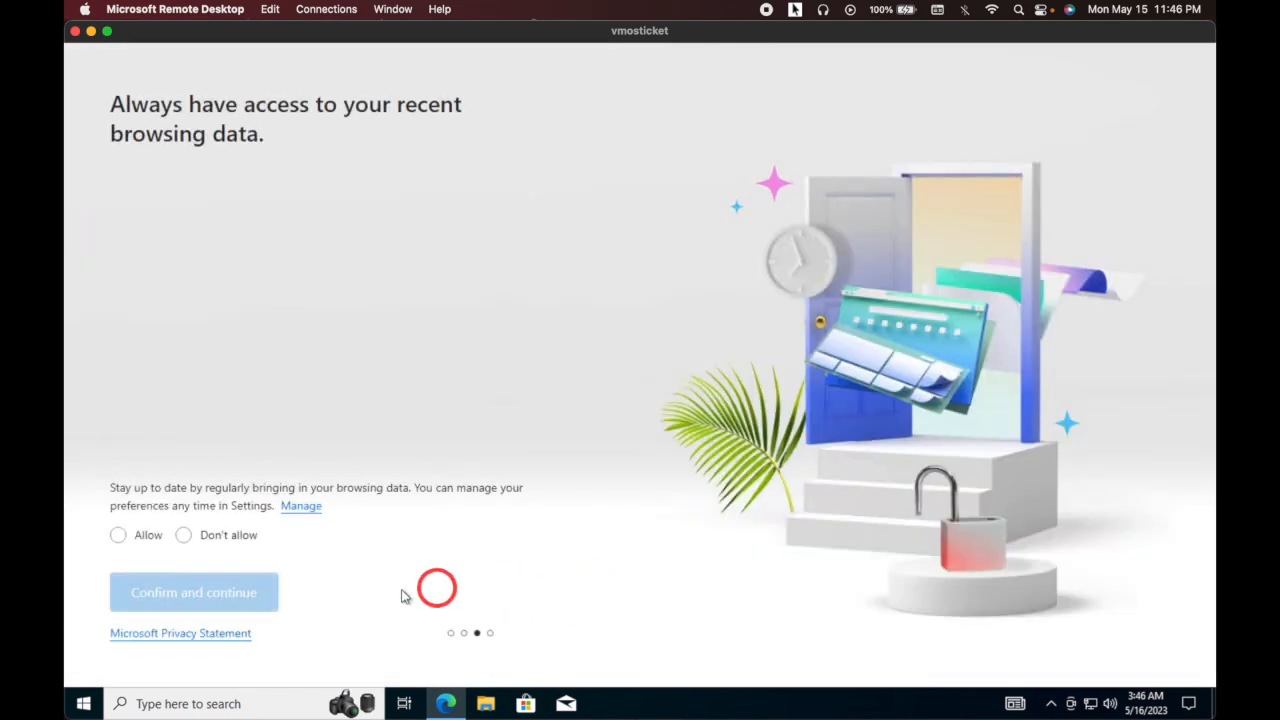
left_click(186, 538)
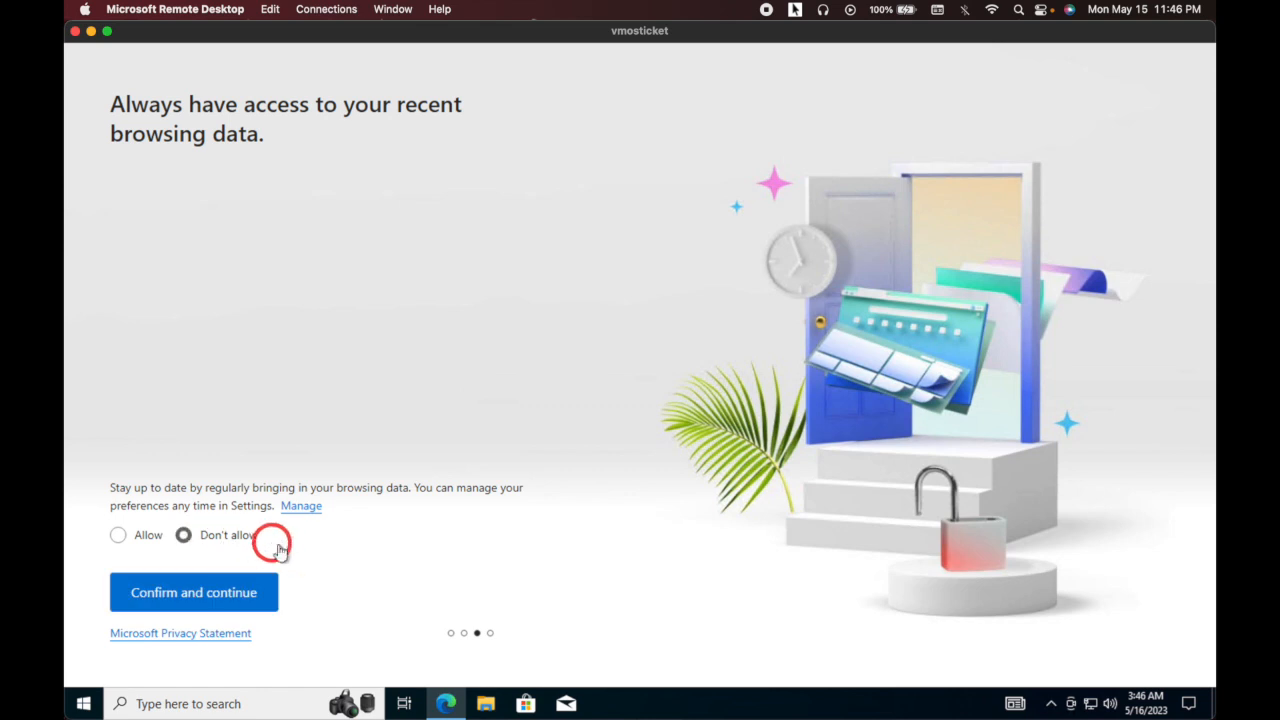
left_click(246, 598)
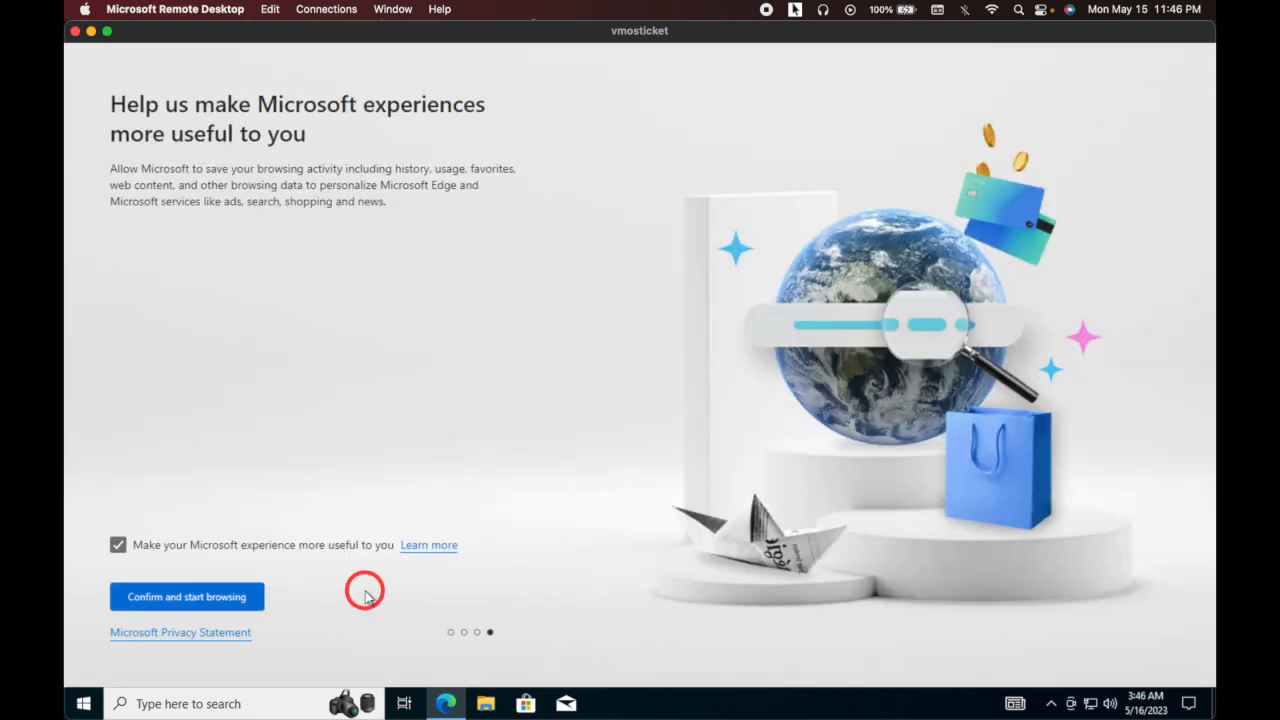
left_click(162, 600)
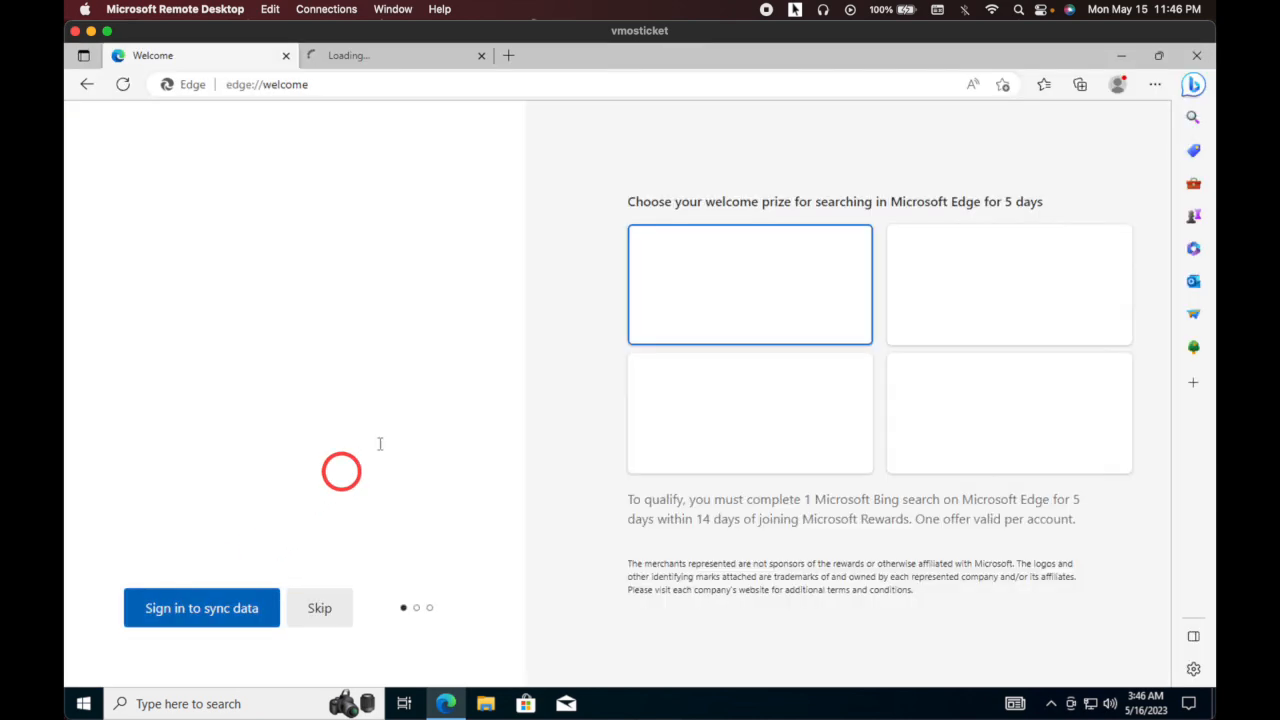
left_click(480, 57)
- Load the Simple List - Lab 3: OS Ticket guide from the pasted Docs link and dismiss the notice
left_click(382, 85)
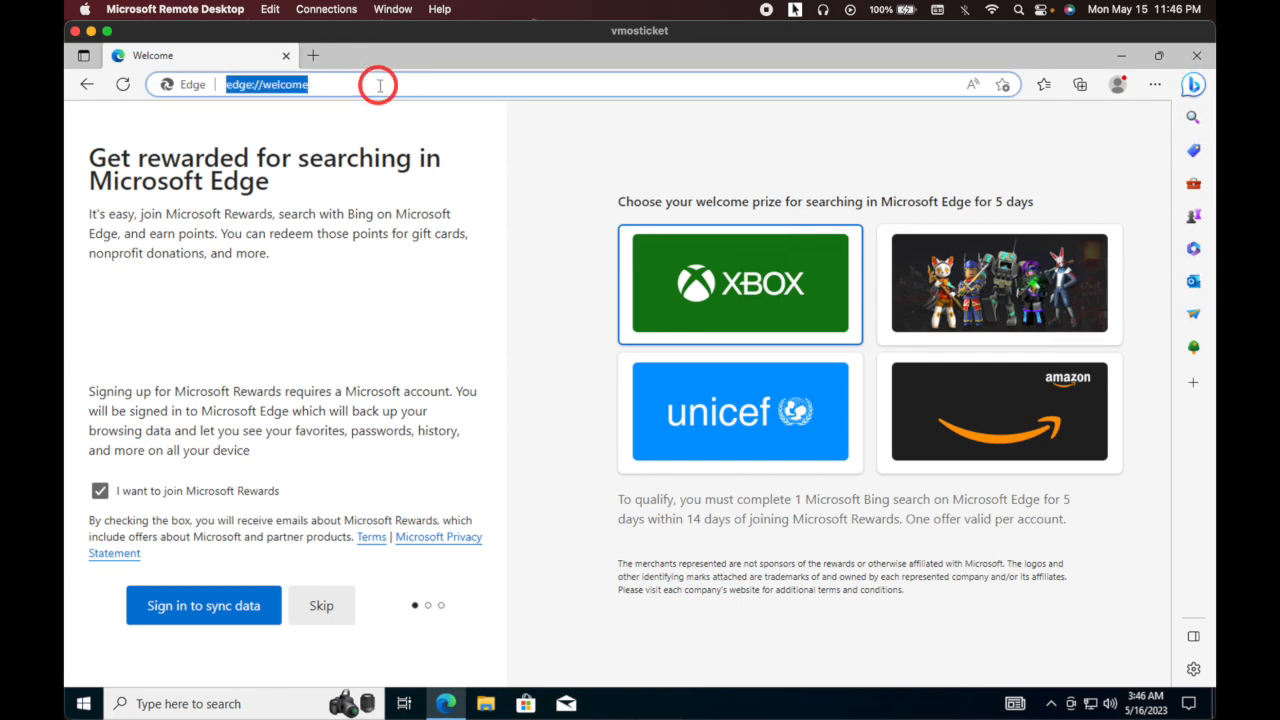
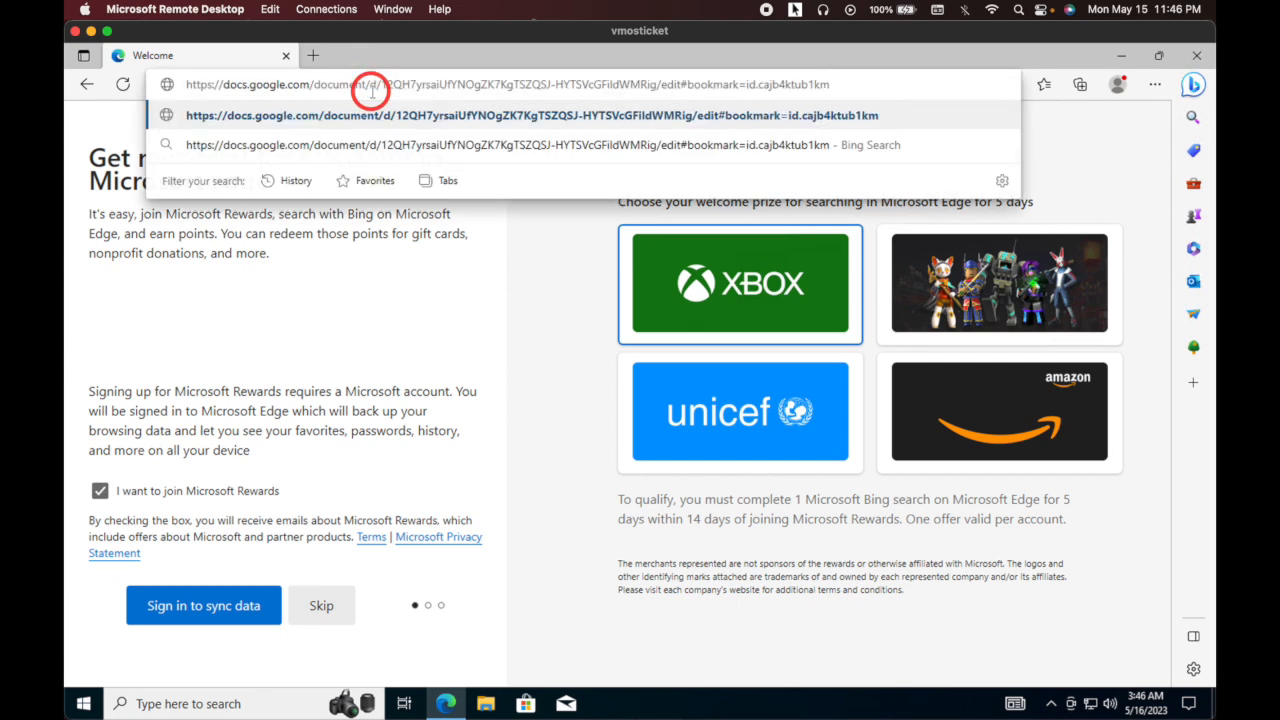
key("Return")
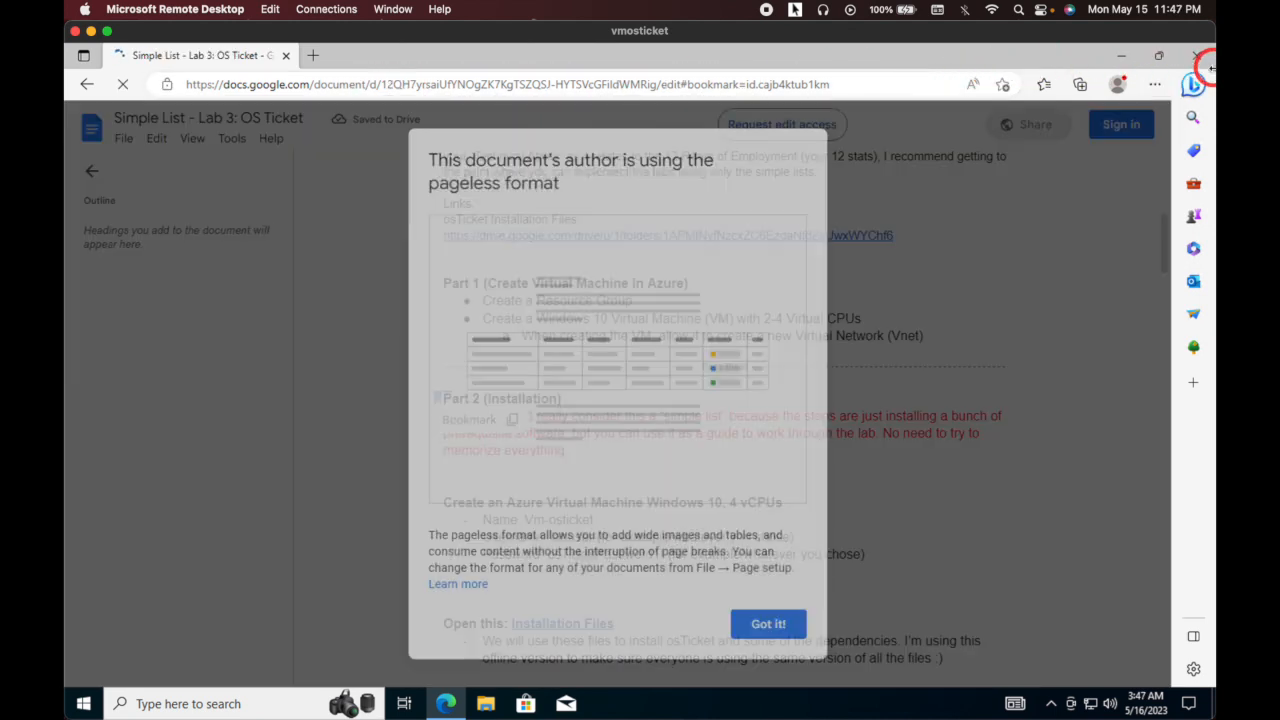
left_click(764, 628)
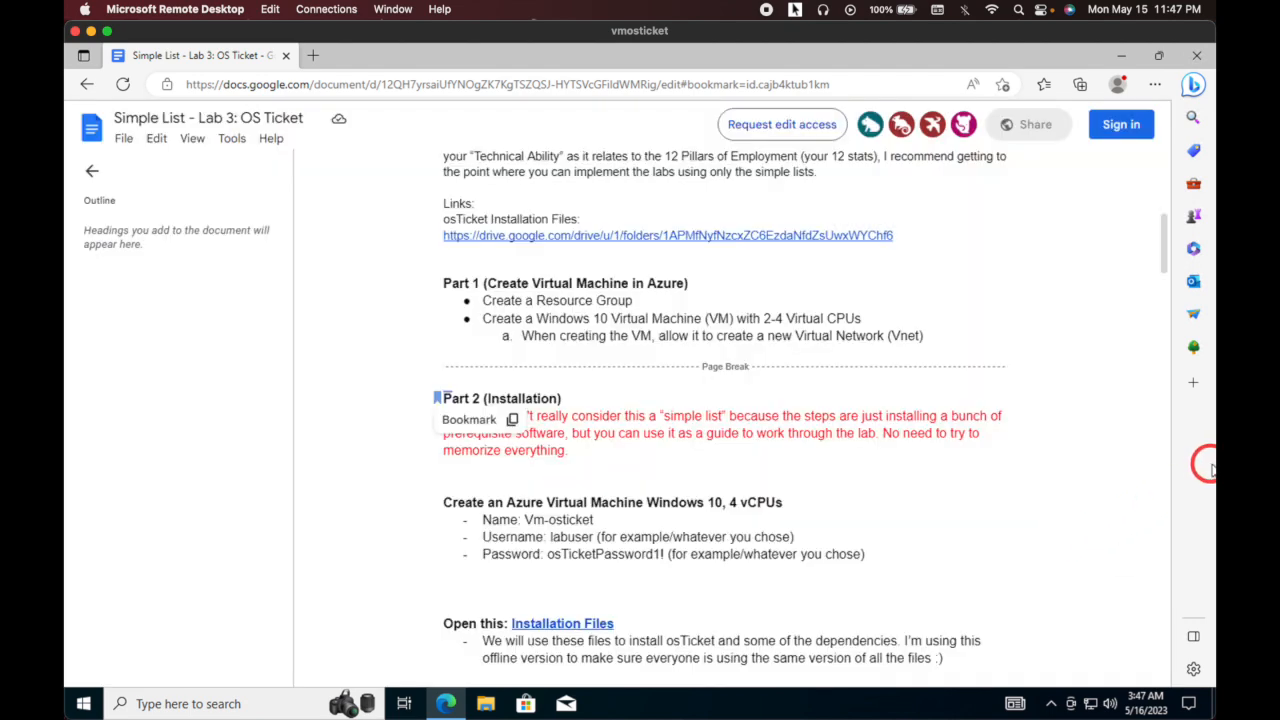
- Collapse the outline and arrange the windows so Edge sits narrowed on the left
left_click_drag(1206, 464, 694, 423)
left_click(79, 175)
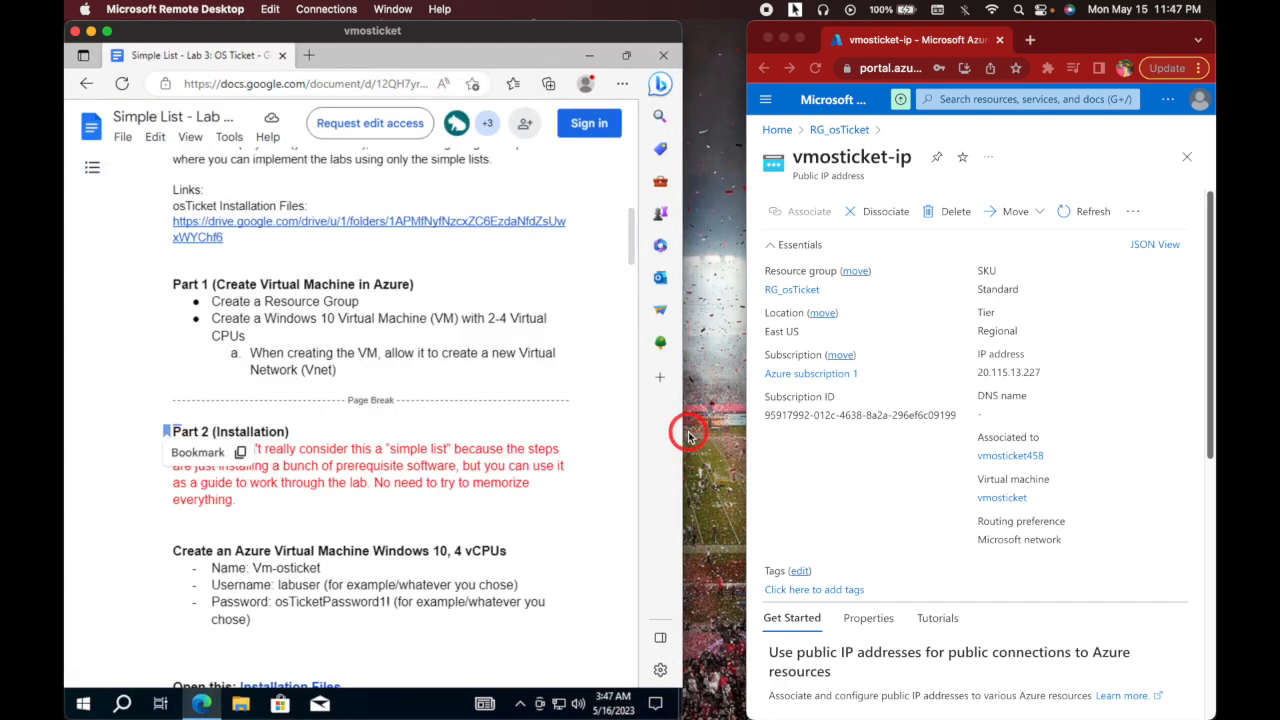
mouse_move(681, 428)
left_mouse_down()
mouse_move(625, 425)
mouse_move(665, 425)
left_mouse_up()
left_click(107, 32)
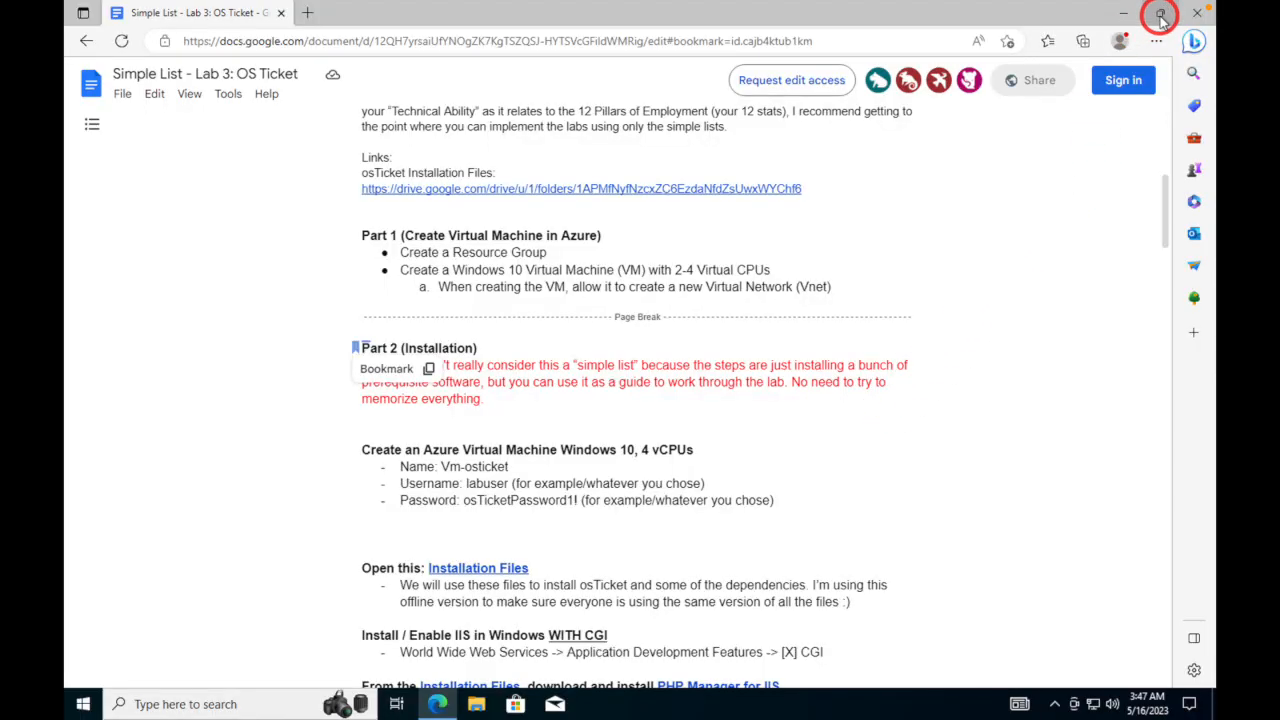
left_click(1161, 14)
left_click_drag(851, 386, 629, 300)
left_click_drag(416, 20, 387, 33)
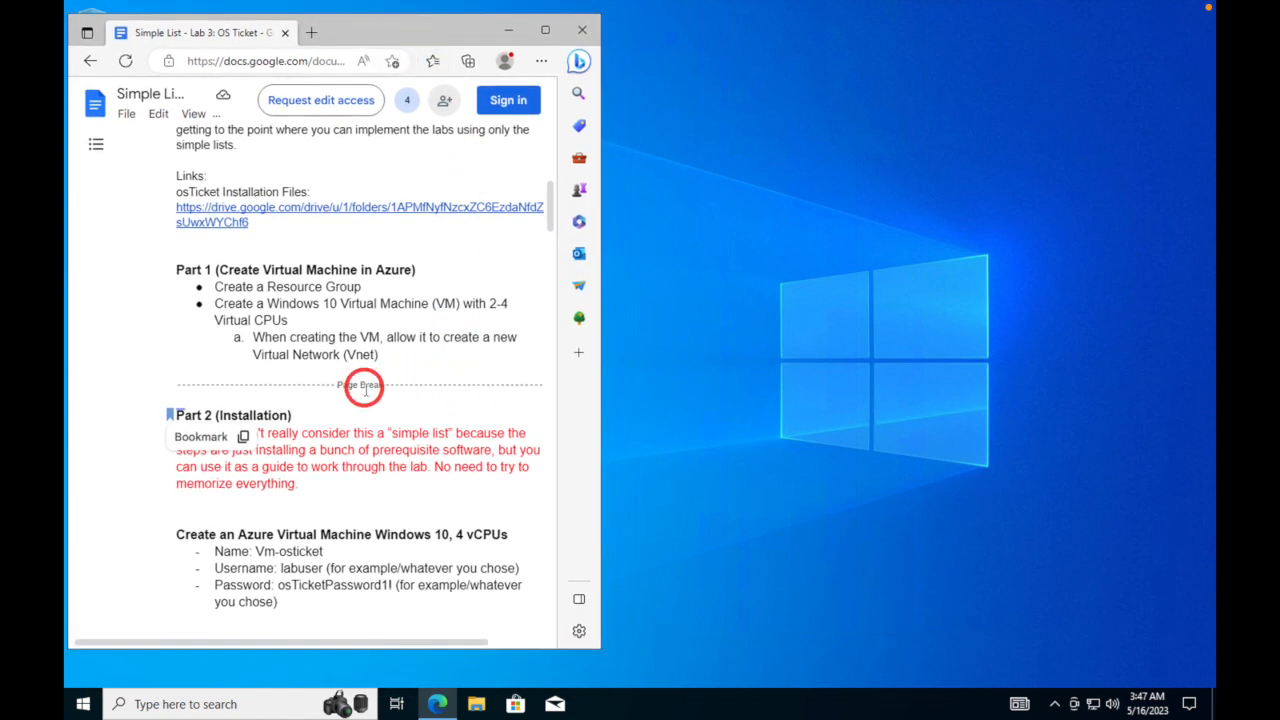
- Enlarge the Edge window and scroll through the lab guide
scroll(364, 389, "down", 10)
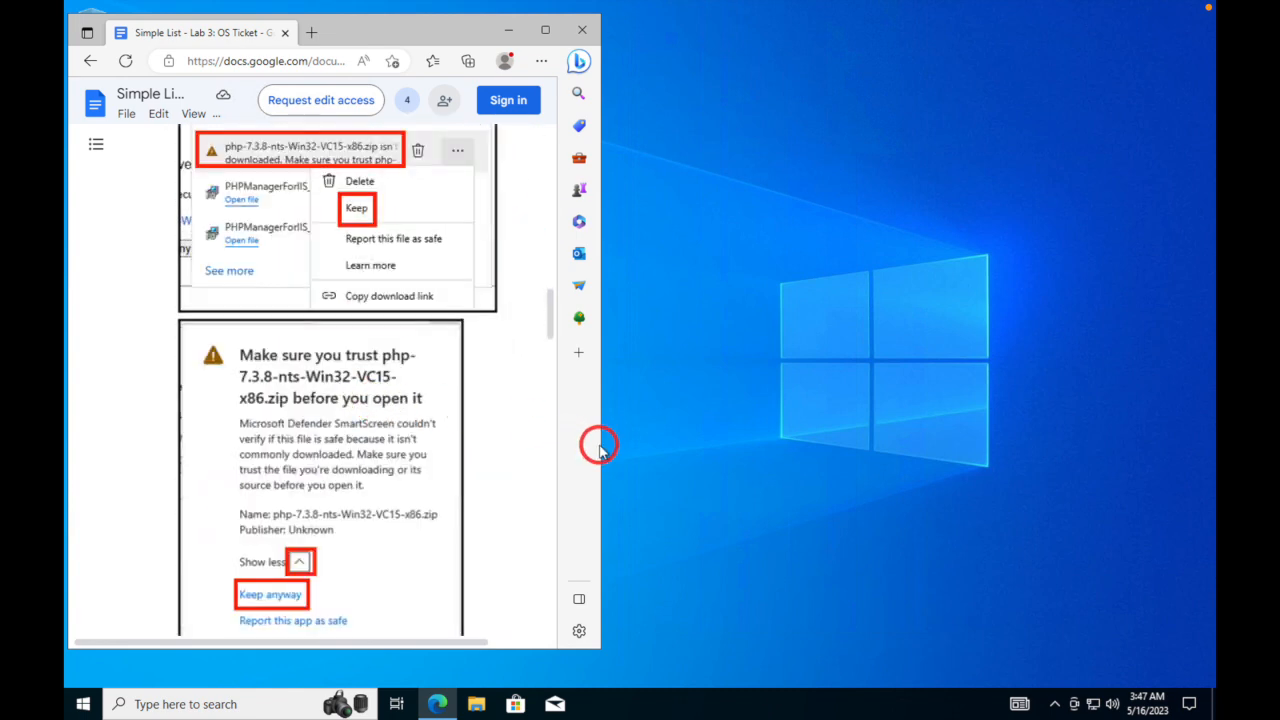
left_click_drag(603, 445, 696, 457)
left_click_drag(513, 650, 515, 676)
scroll(445, 528, "down", 10)
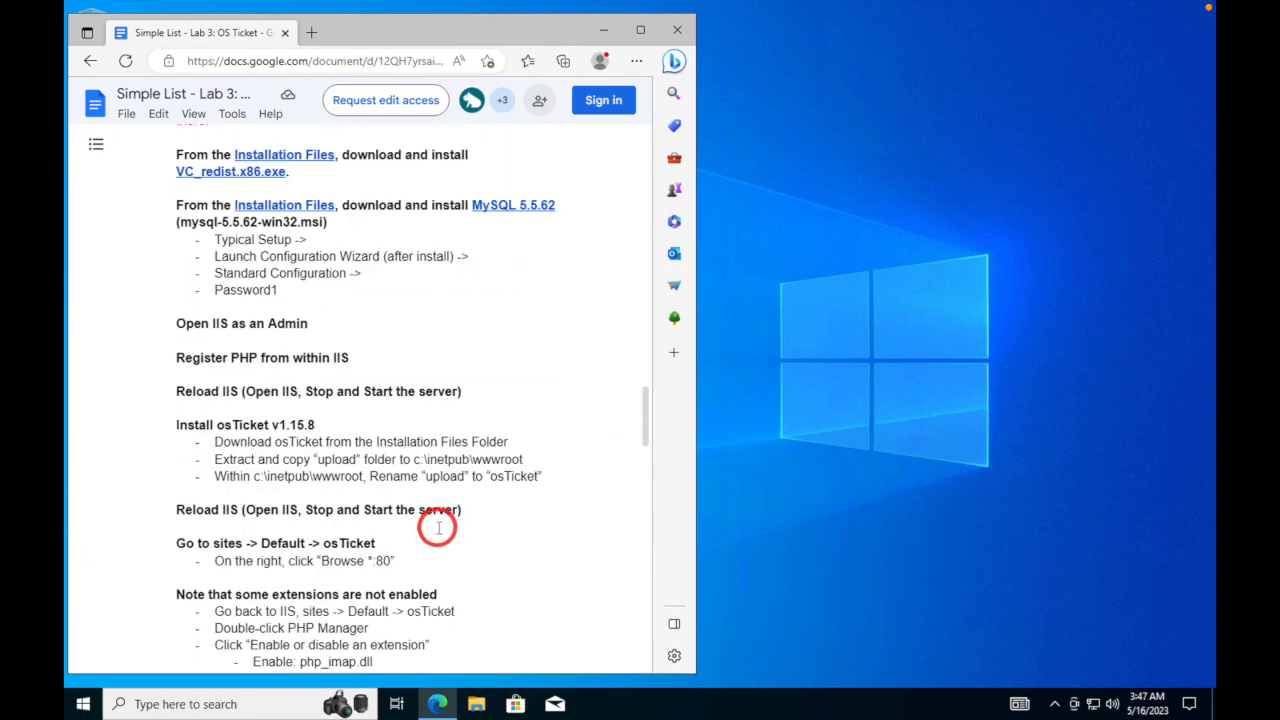
scroll(440, 522, "up", 1)
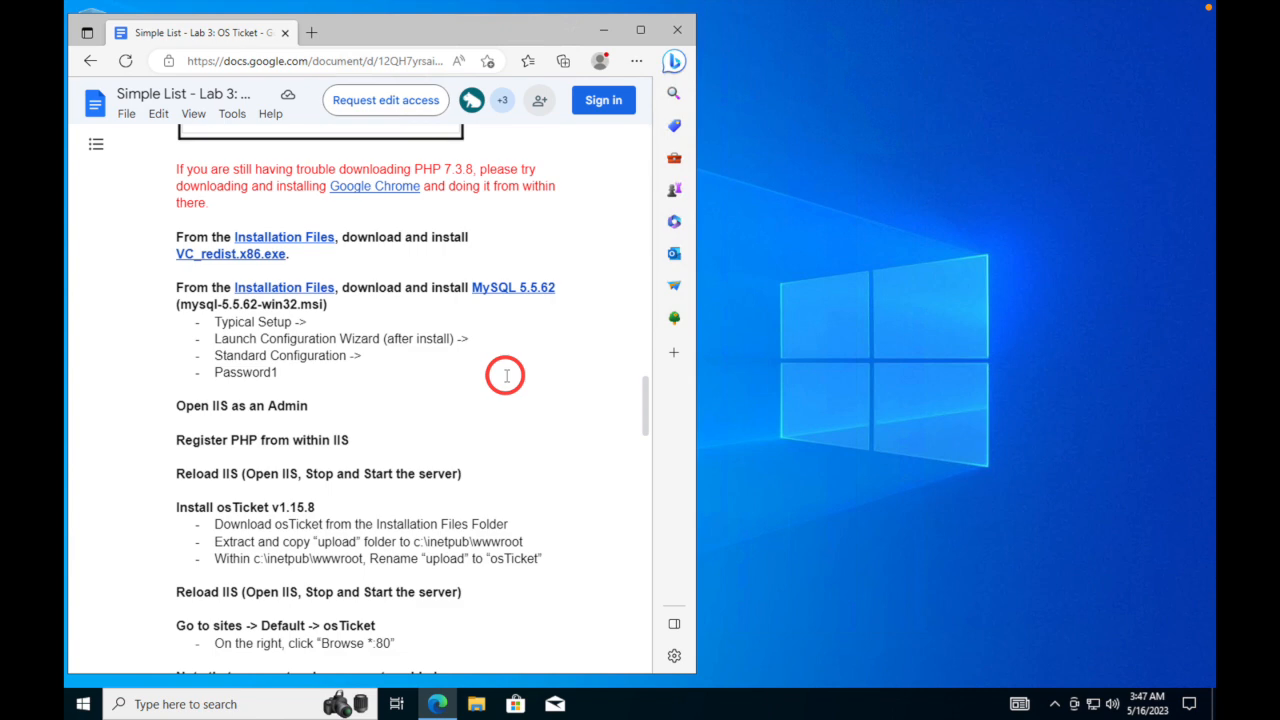
scroll(506, 376, "down", 1)
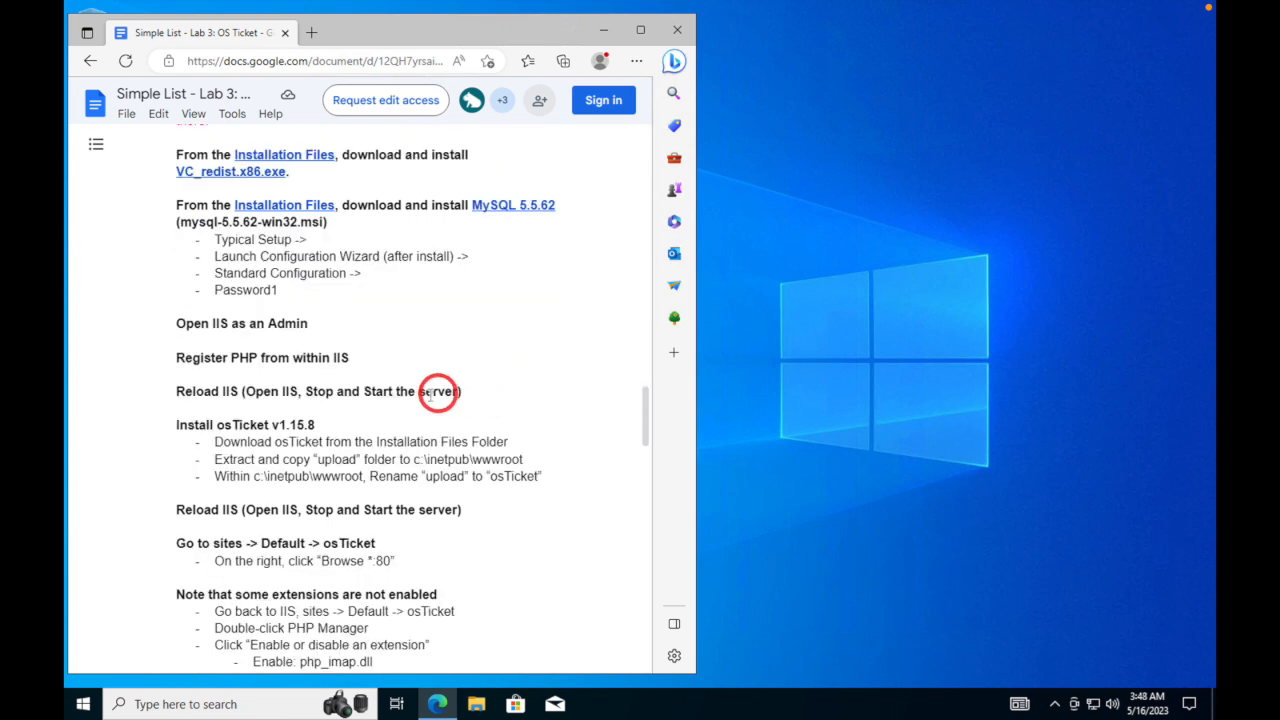
scroll(333, 395, "up", 3)
scroll(330, 400, "down", 2)
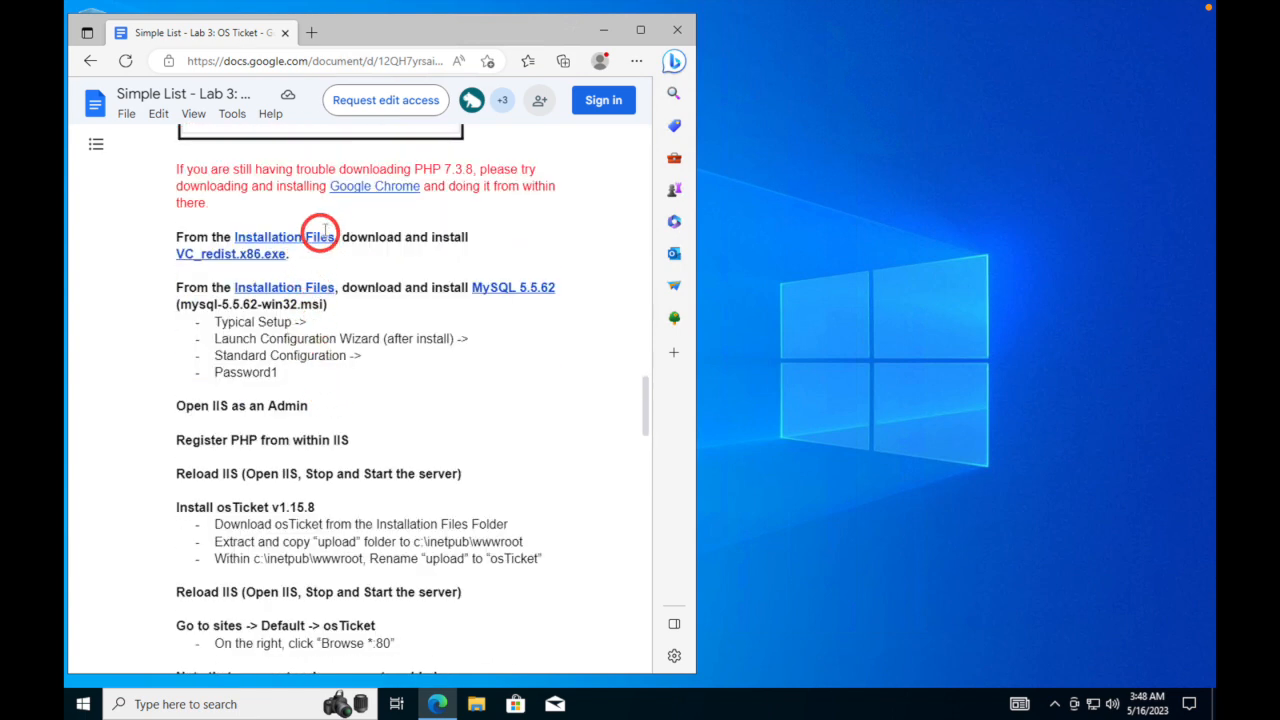
key("super")
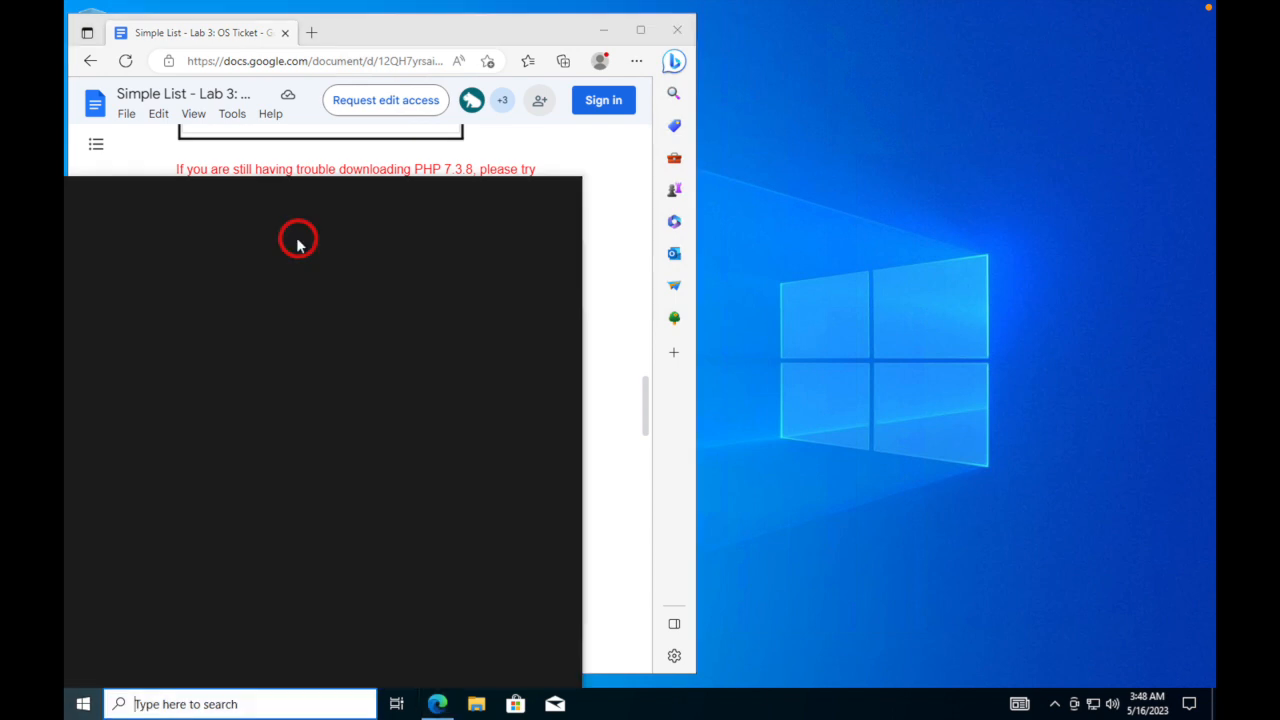
- Open the guide's Installation Files link in a new tab from its preview
left_click(608, 242)
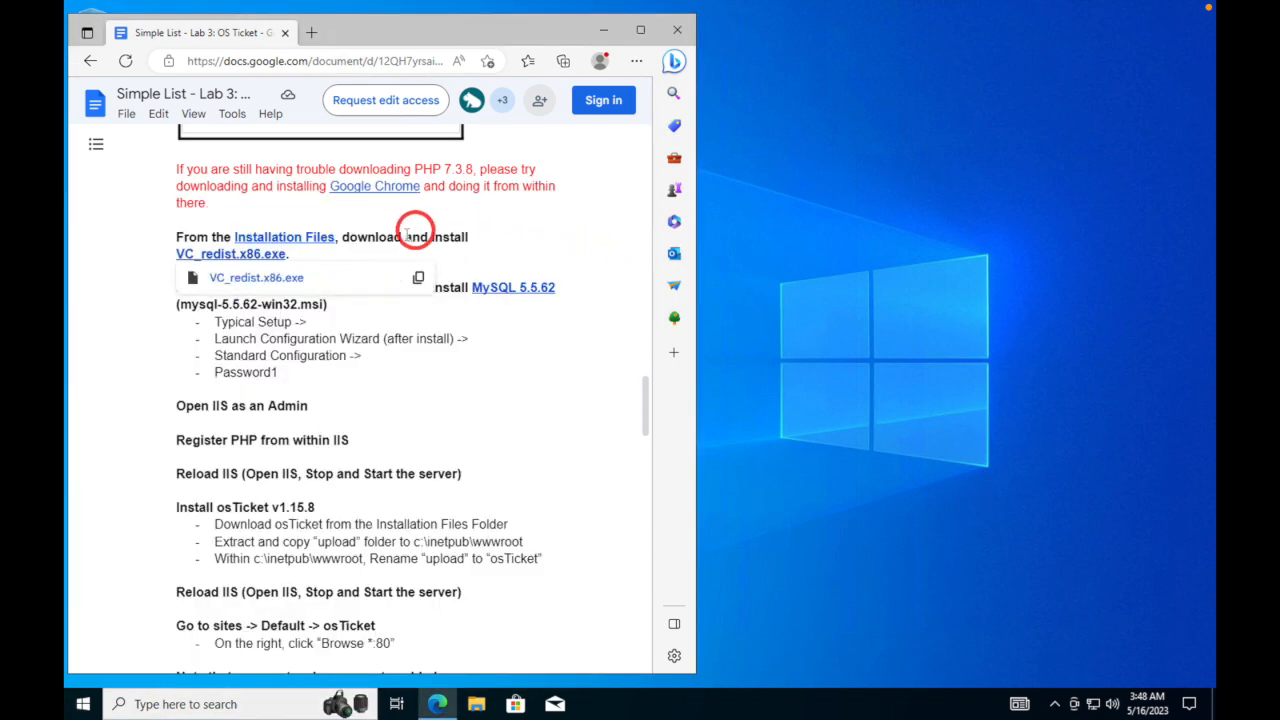
left_click(298, 238)
left_click(312, 258)
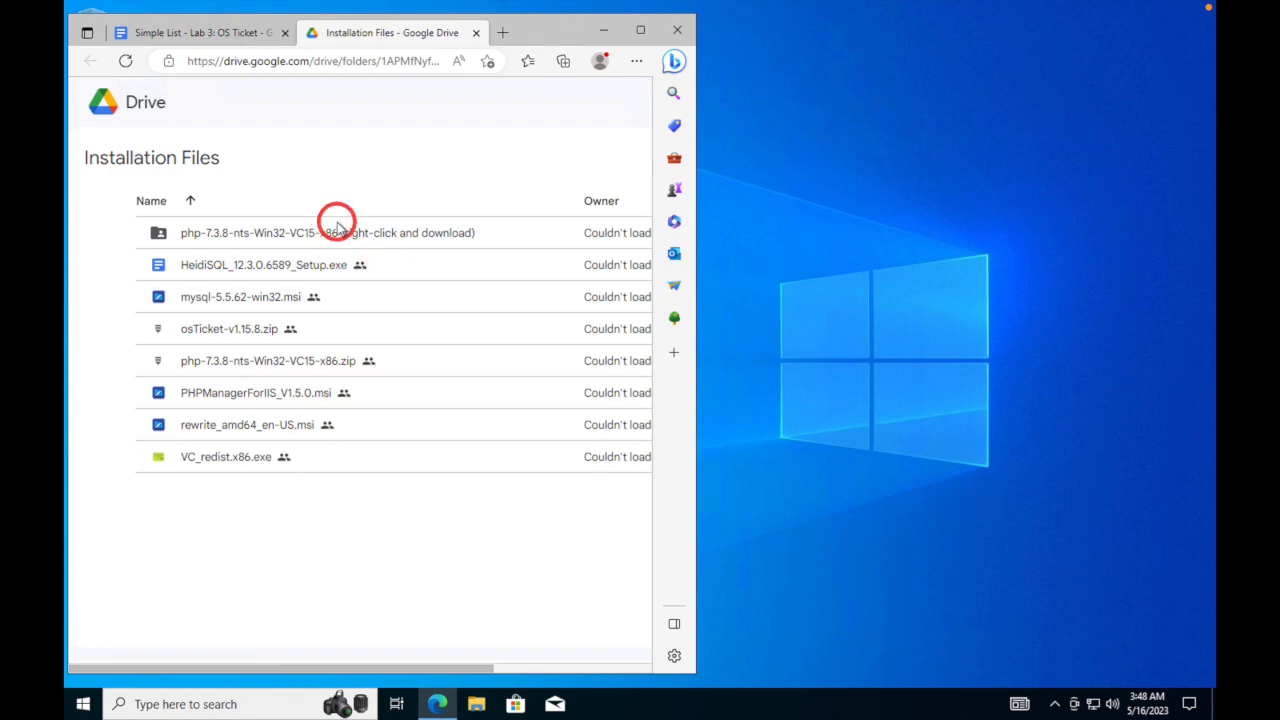
- Switch back to the Simple List lab guide tab and bring up the Start button's shortcut menu
left_click(240, 32)
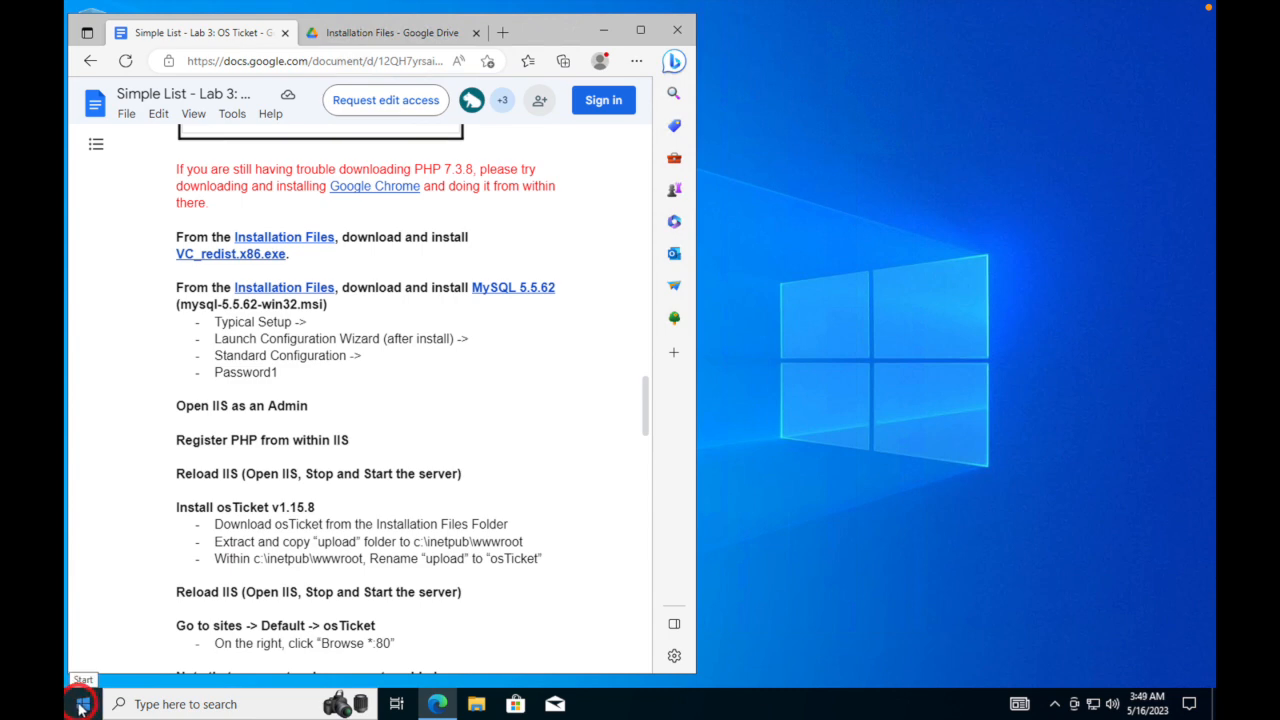
right_click(81, 708)
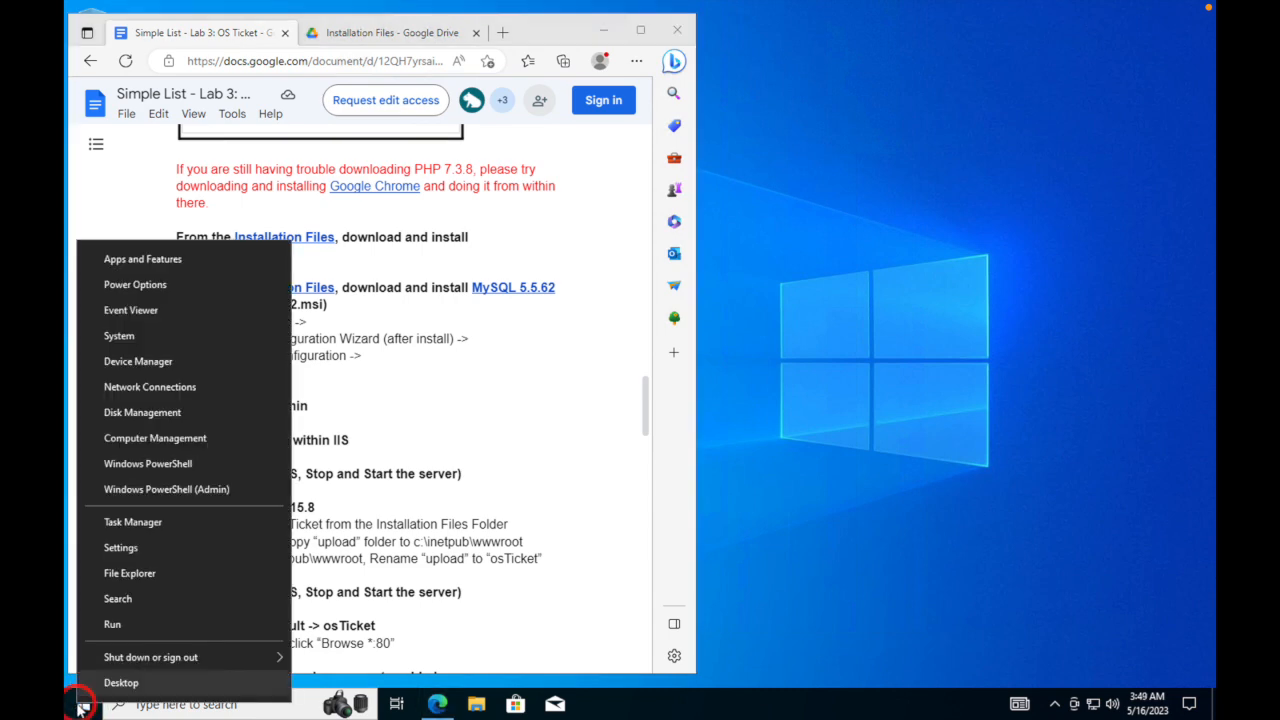
- Launch the Control Panel by running 'control' from the Run dialog
left_click(118, 625)
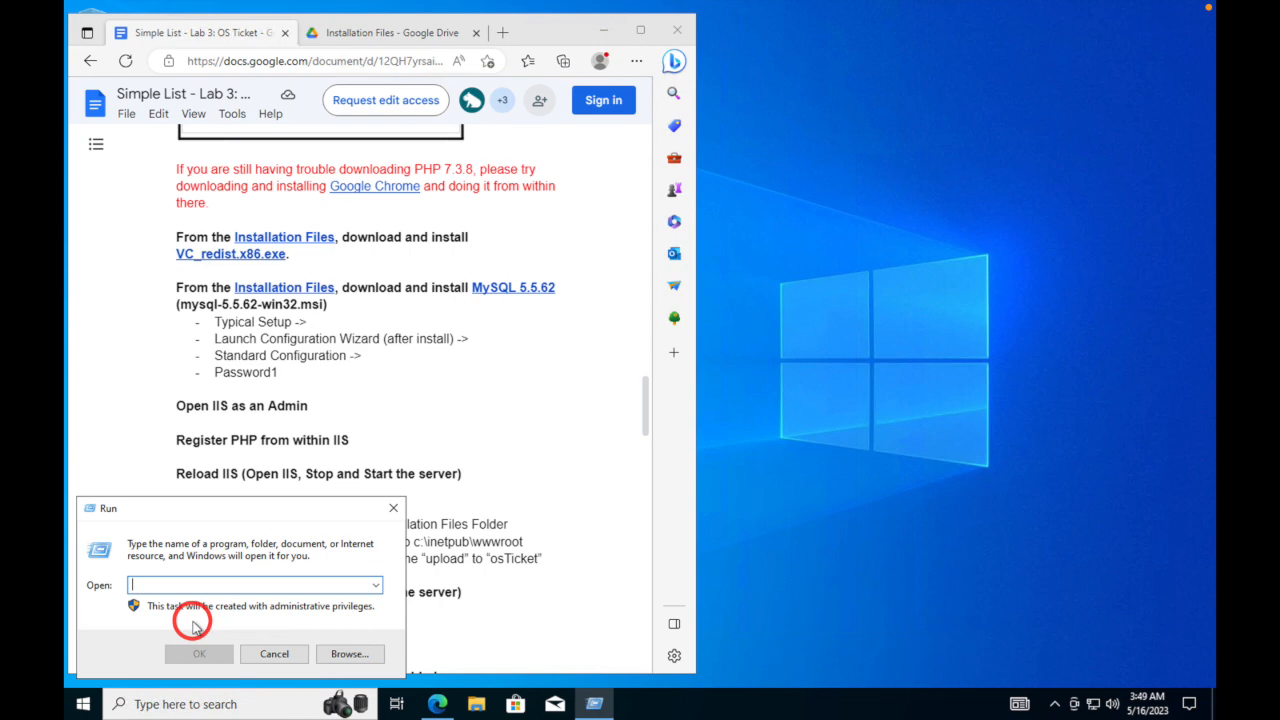
type("control")
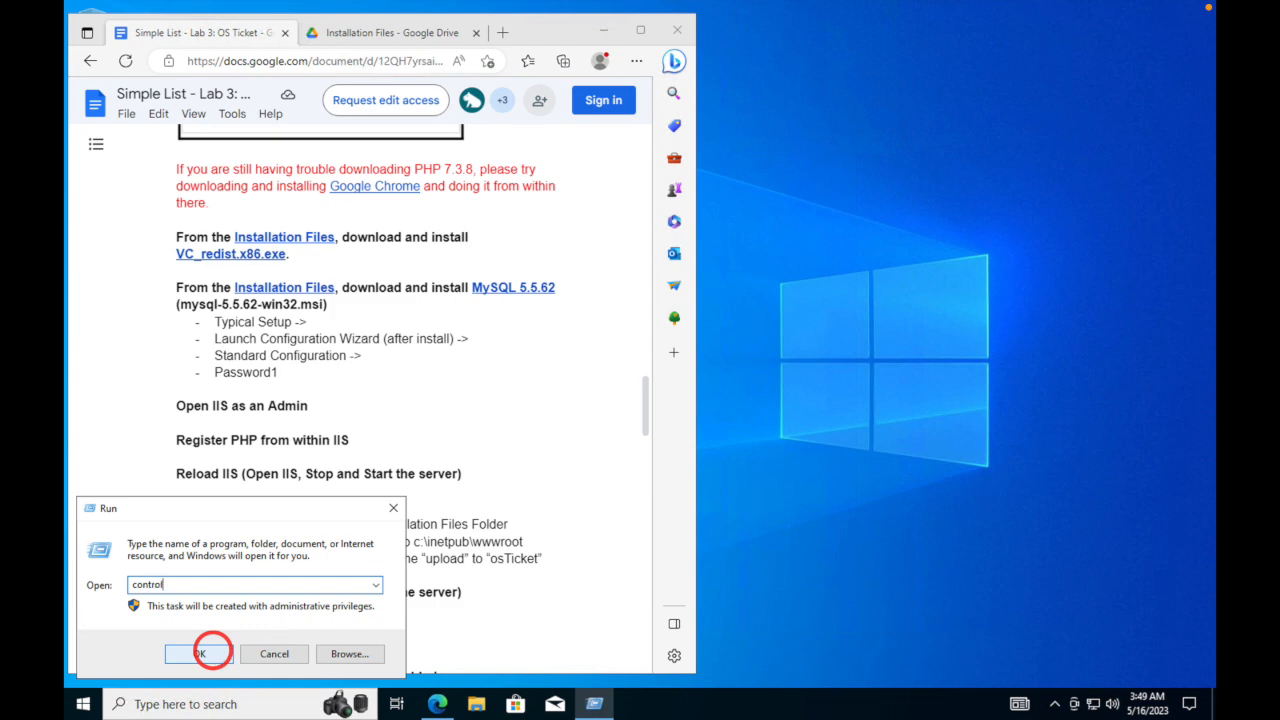
left_click(200, 654)
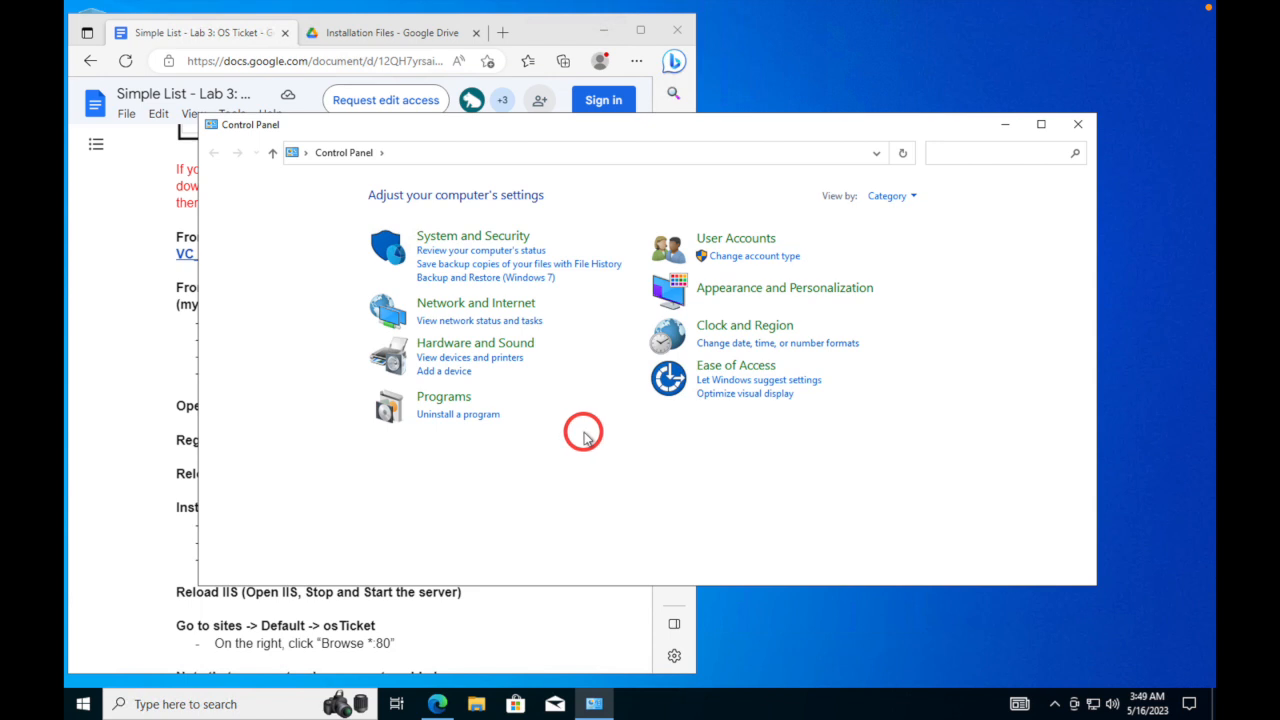
- Under Programs, turn on Internet Information Services in Windows features and expand it
left_click(444, 400)
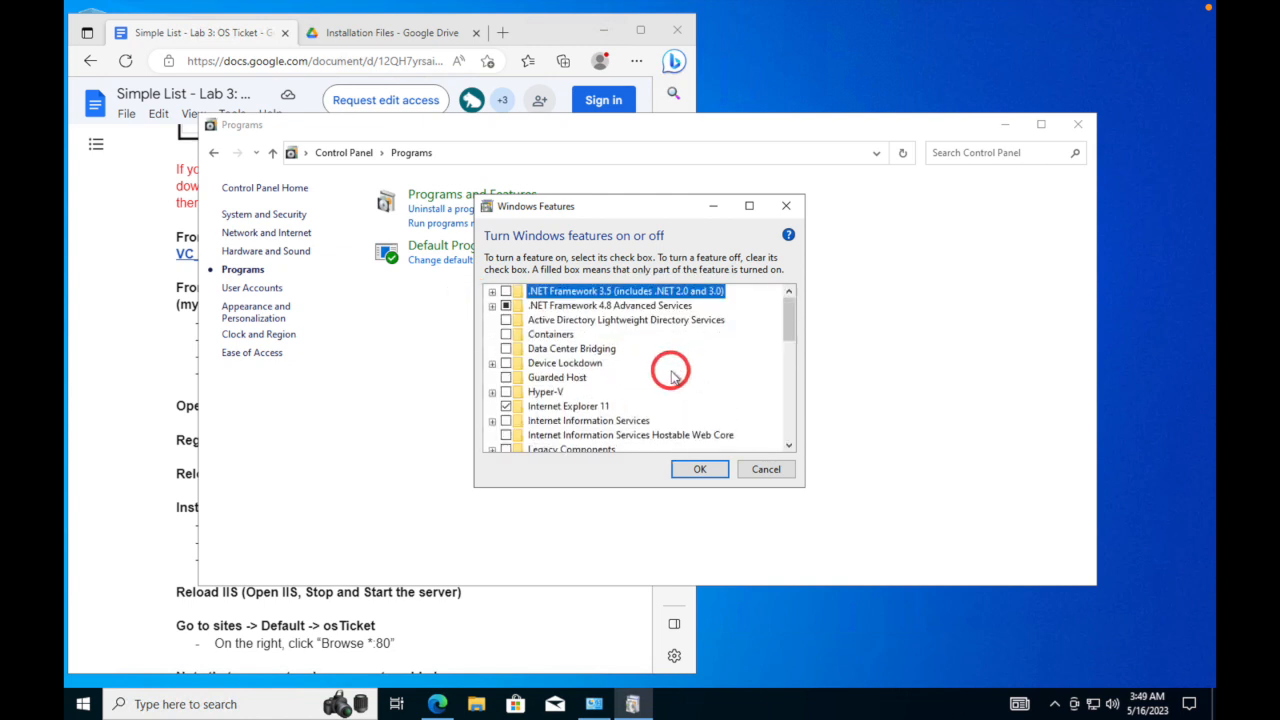
scroll(672, 376, "down", 6)
scroll(672, 380, "down", 3)
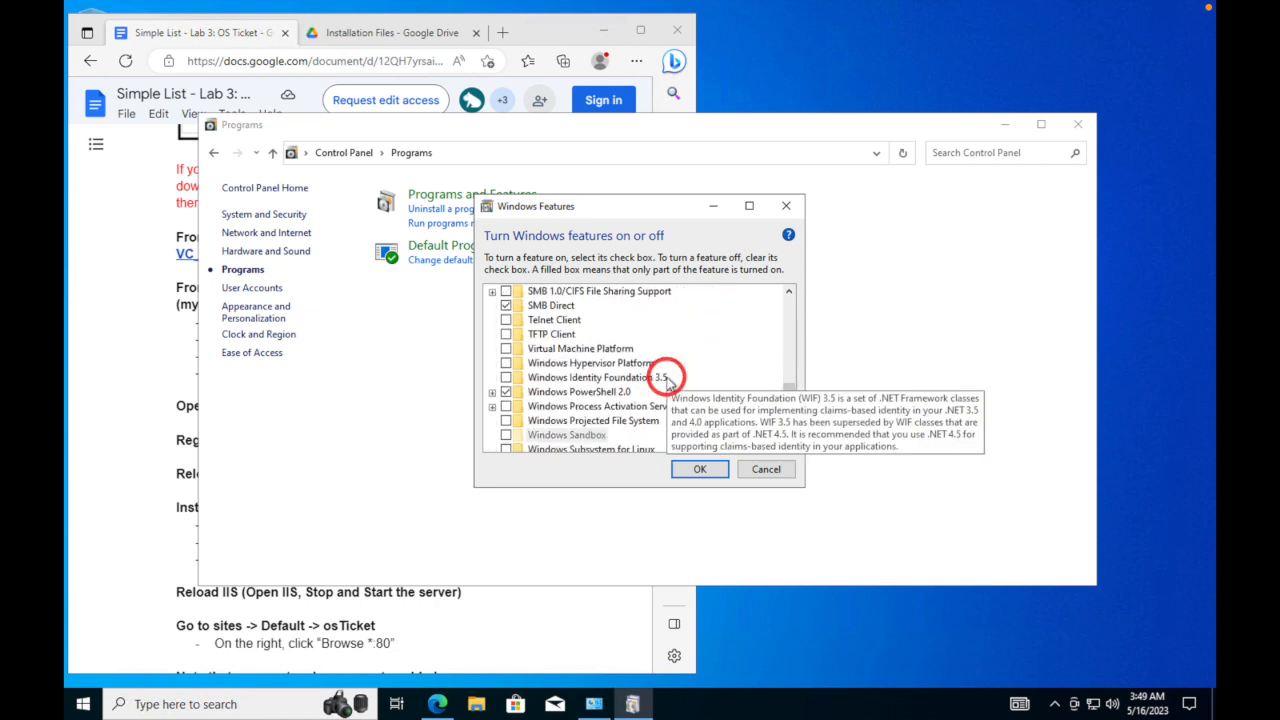
scroll(668, 383, "up", 3)
scroll(668, 385, "up", 3)
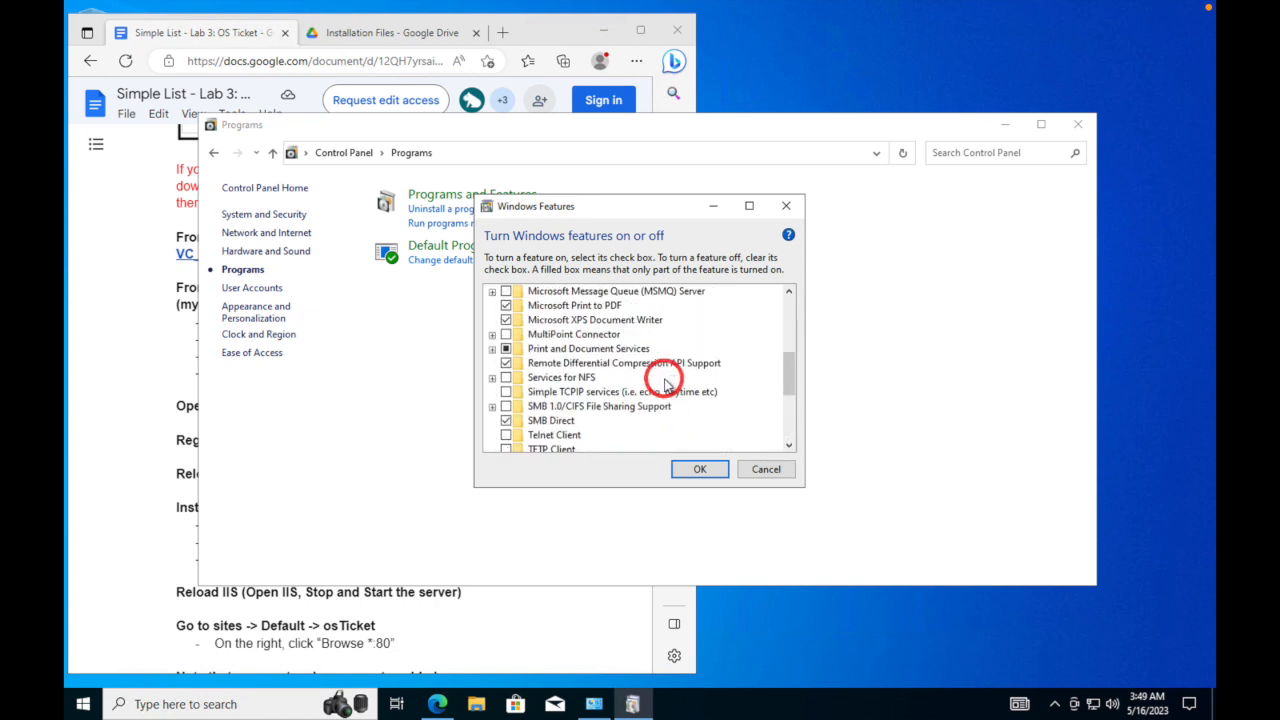
scroll(662, 383, "up", 1)
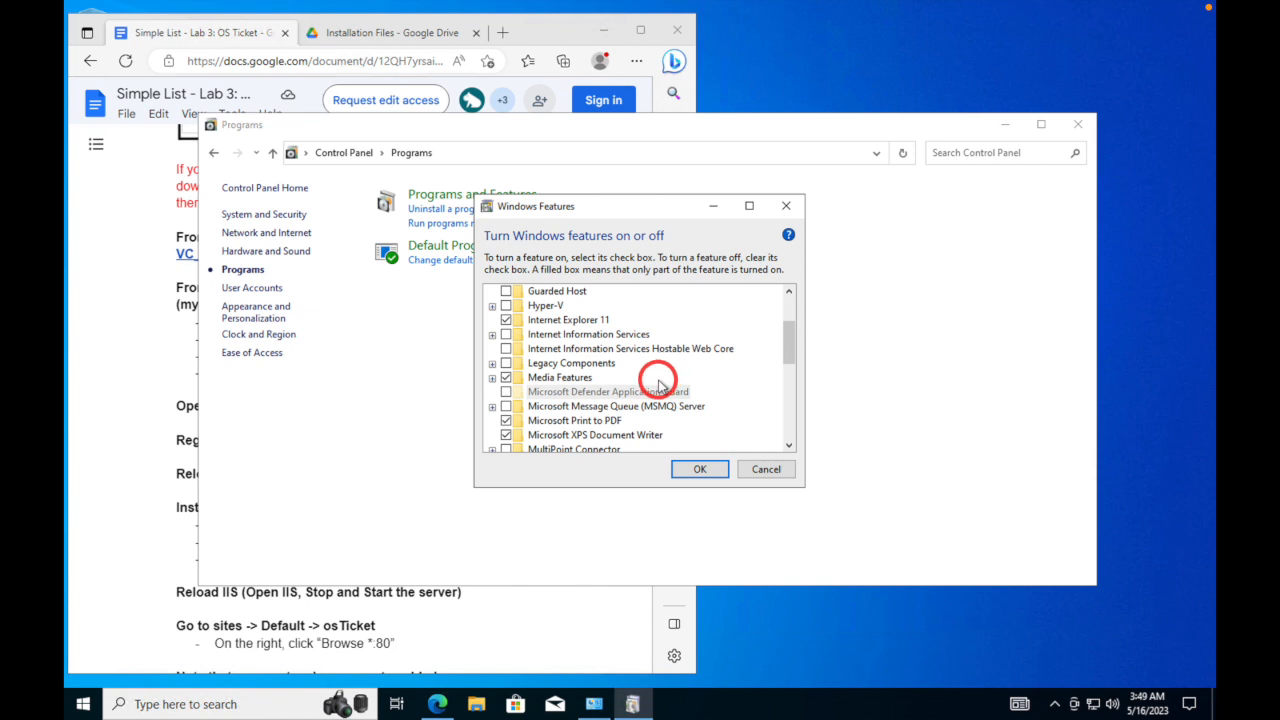
scroll(660, 386, "up", 3)
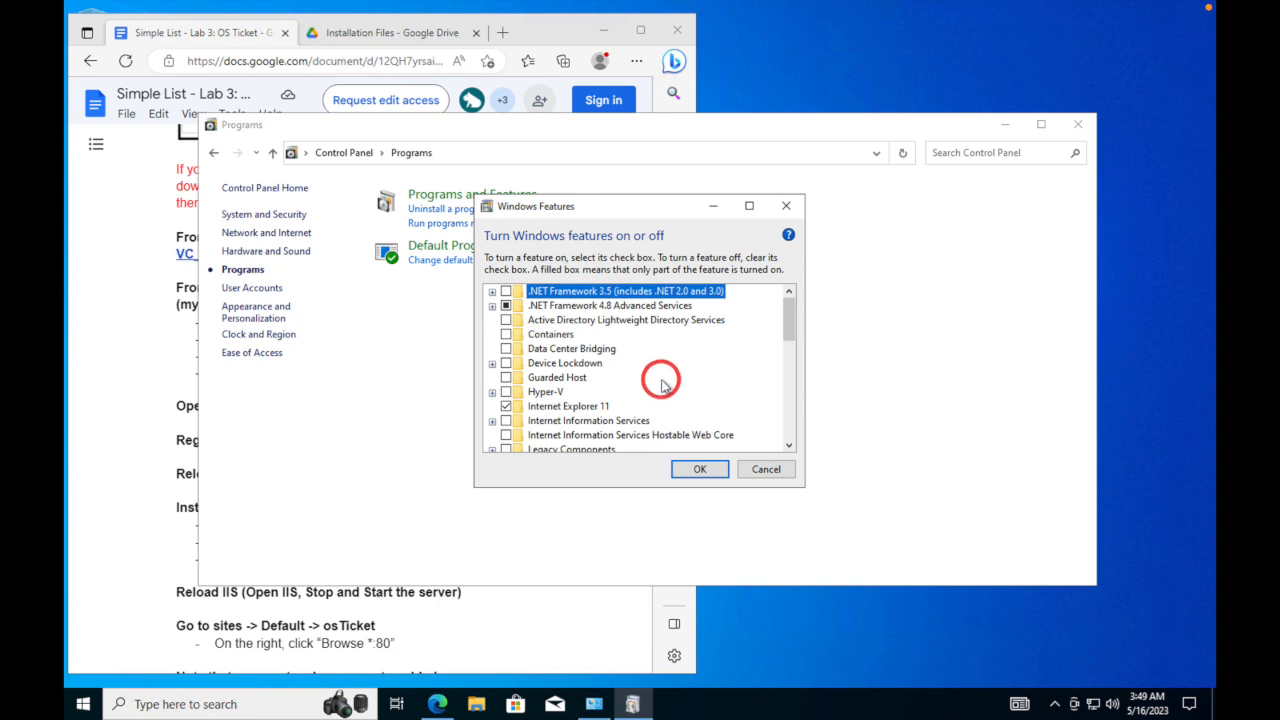
left_click(506, 421)
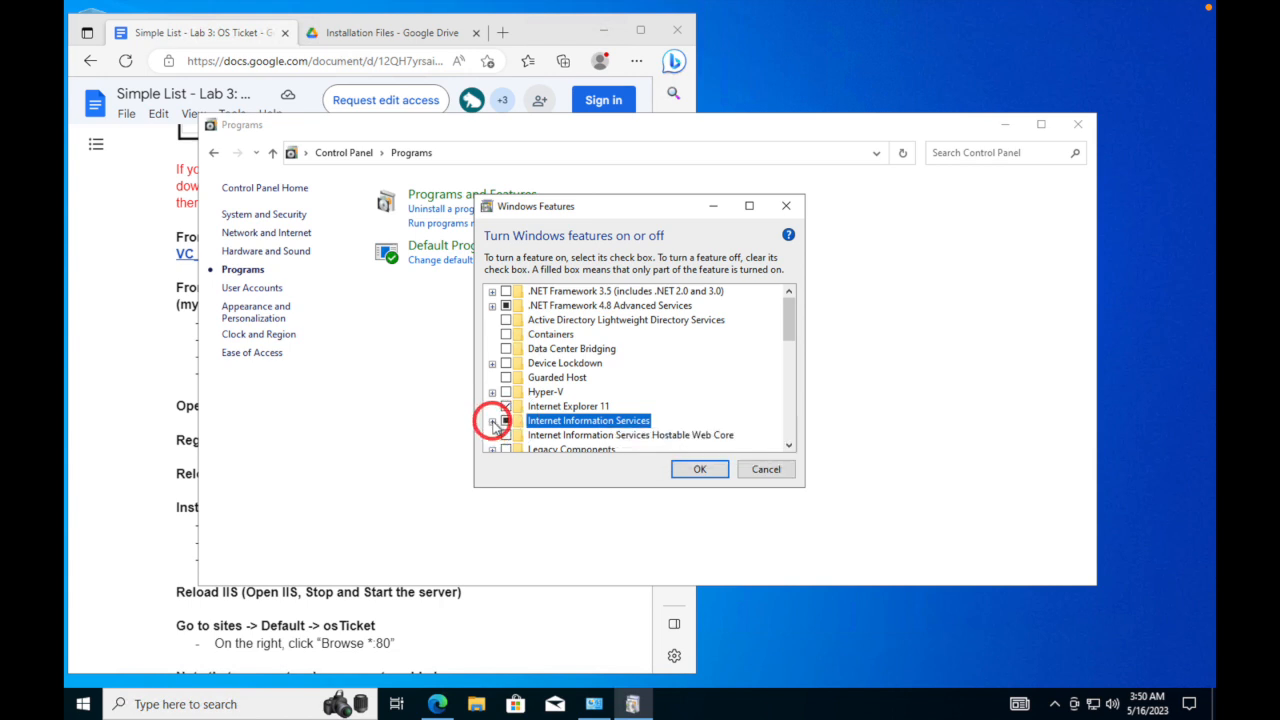
left_click(492, 421)
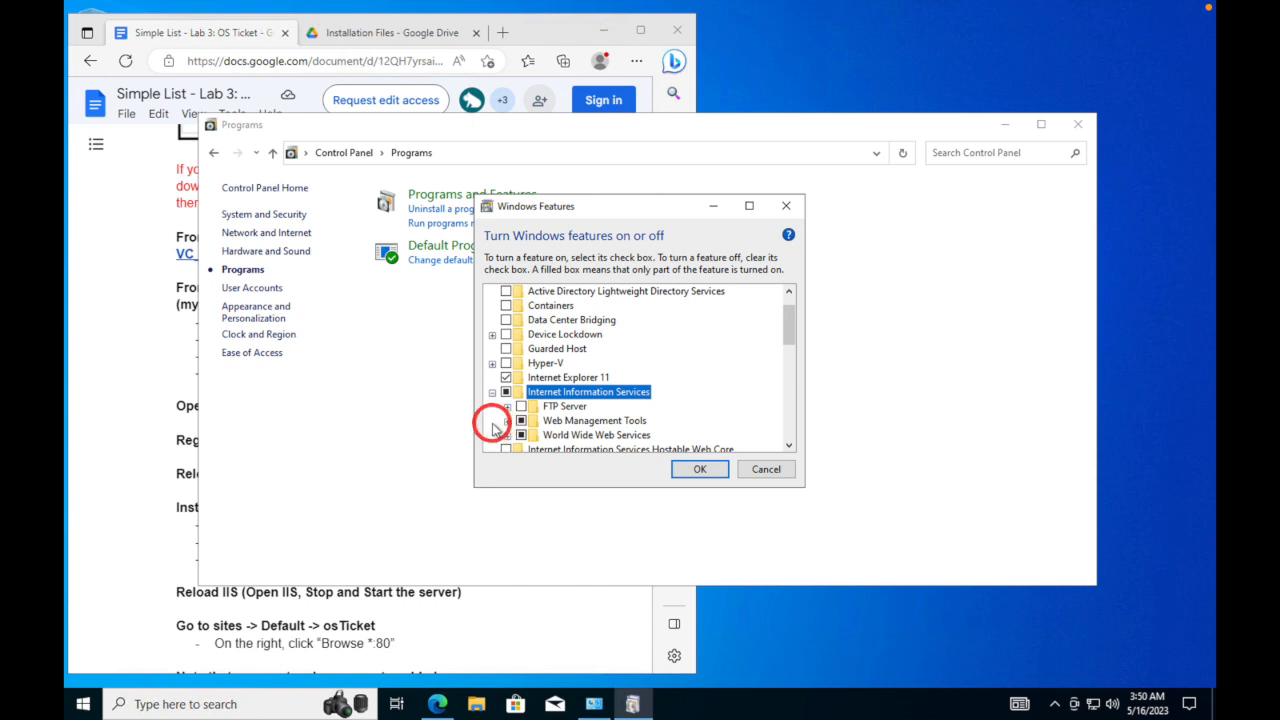
- Enable CGI under World Wide Web Services > Application Development Features, apply, and close Control Panel
scroll(500, 428, "up", 1)
scroll(503, 428, "down", 2)
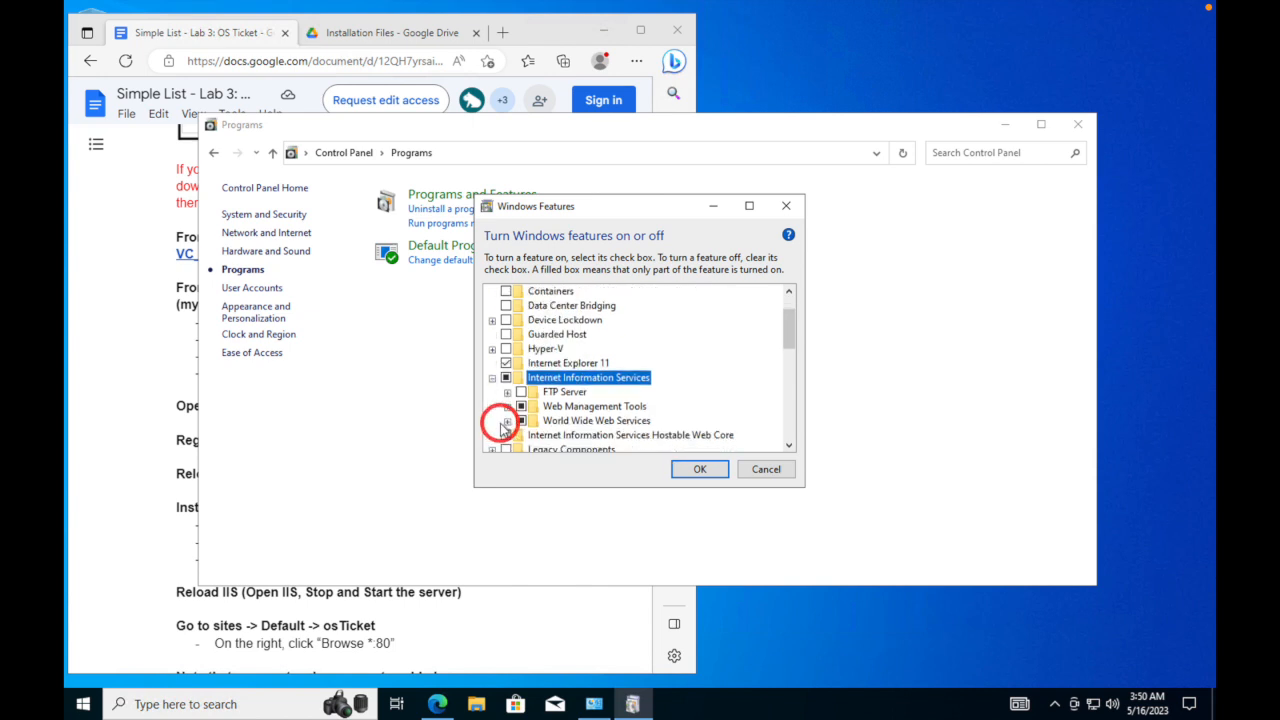
left_click(507, 420)
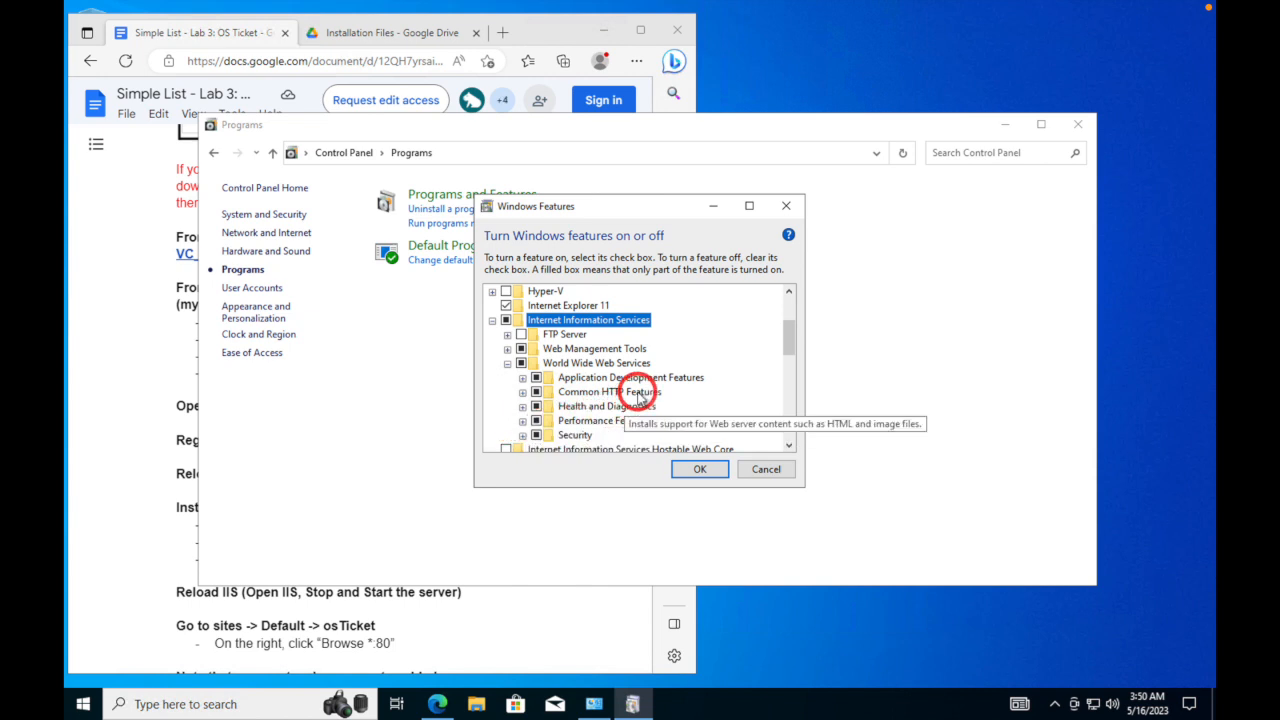
left_click(522, 378)
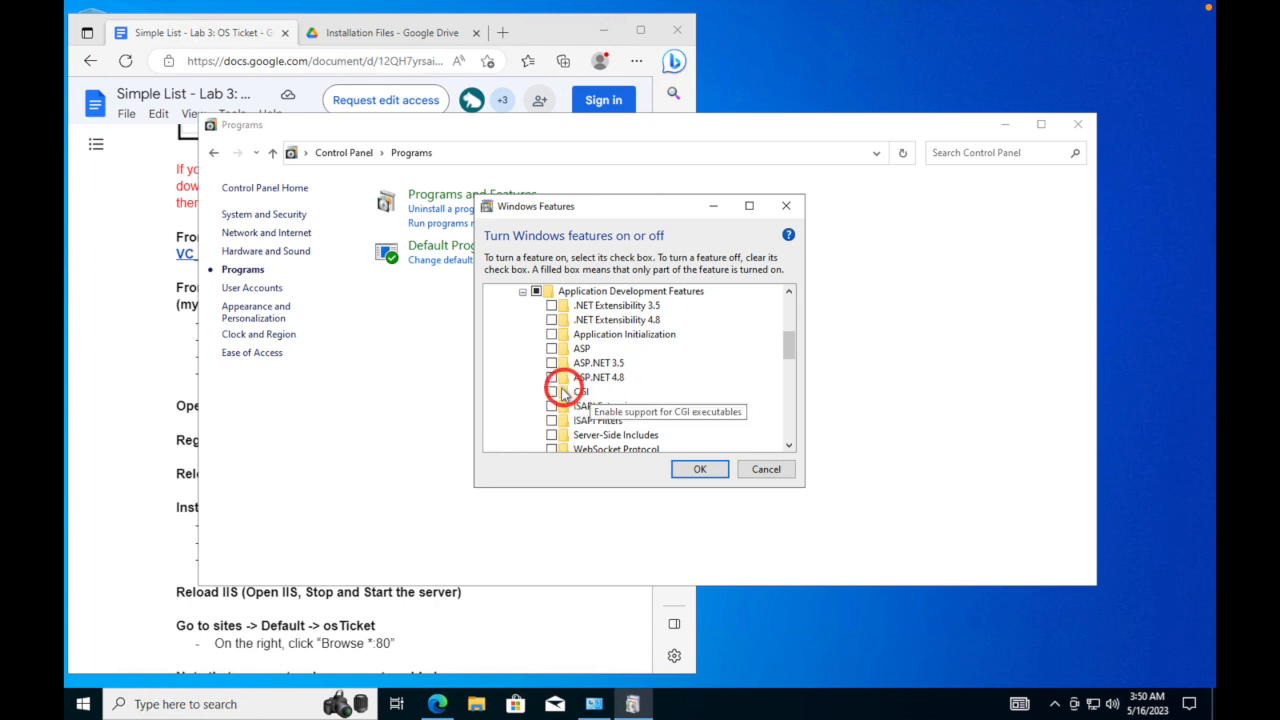
left_click(553, 392)
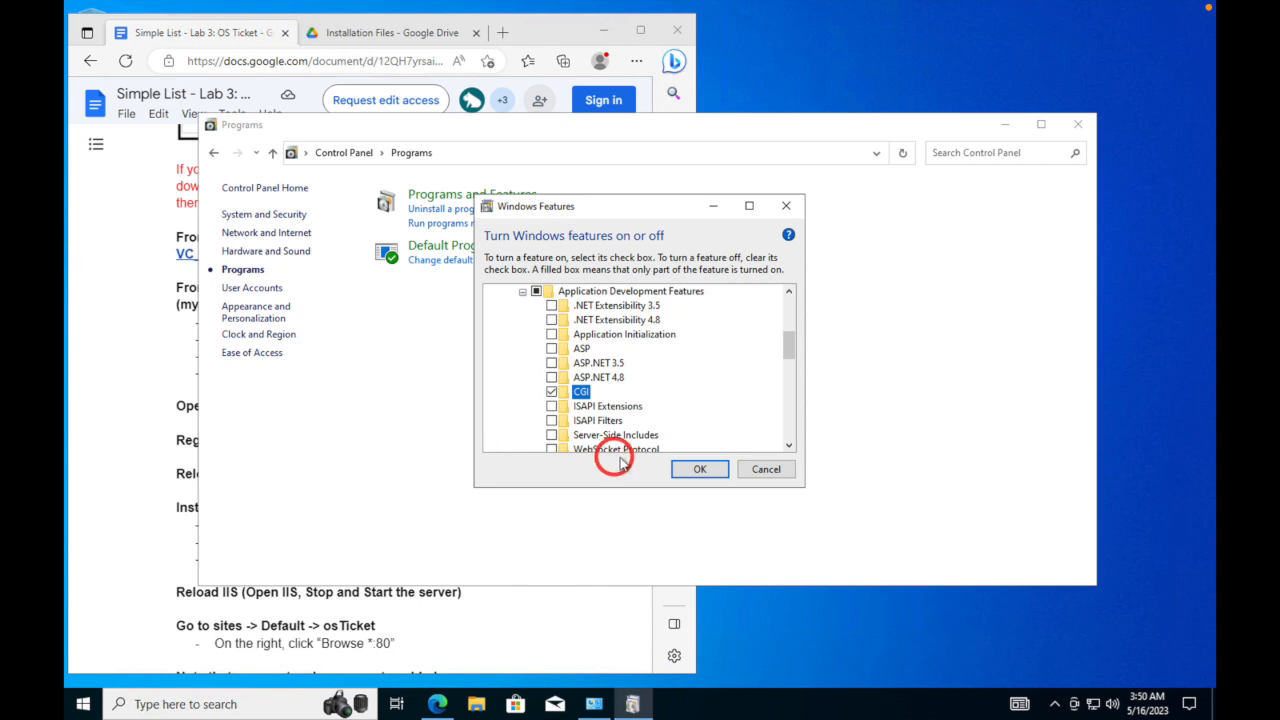
left_click(694, 473)
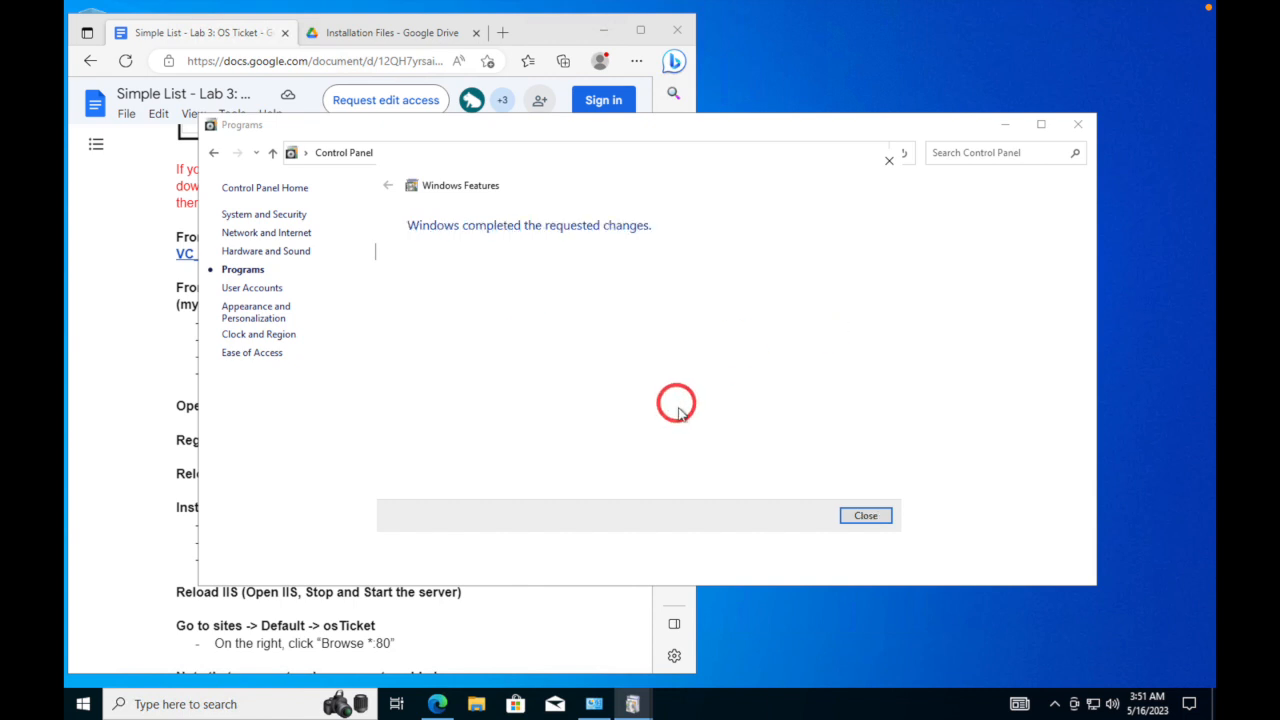
left_click(866, 517)
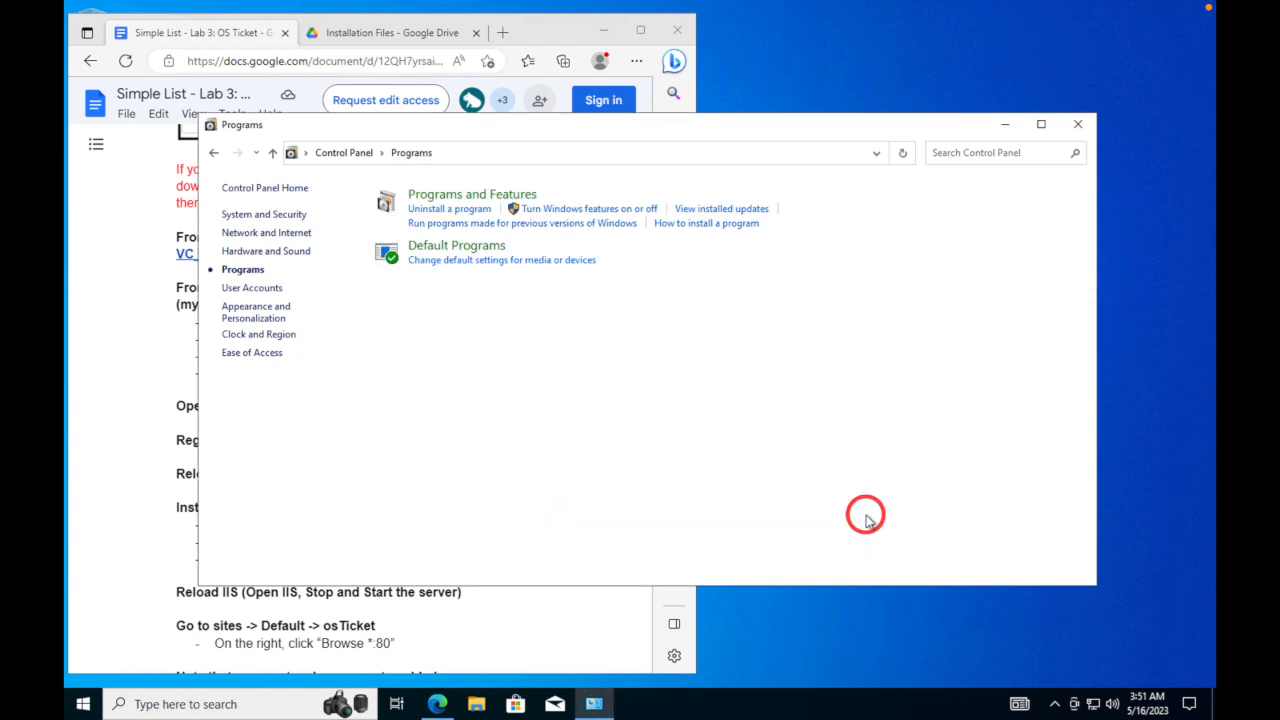
left_click(1077, 124)
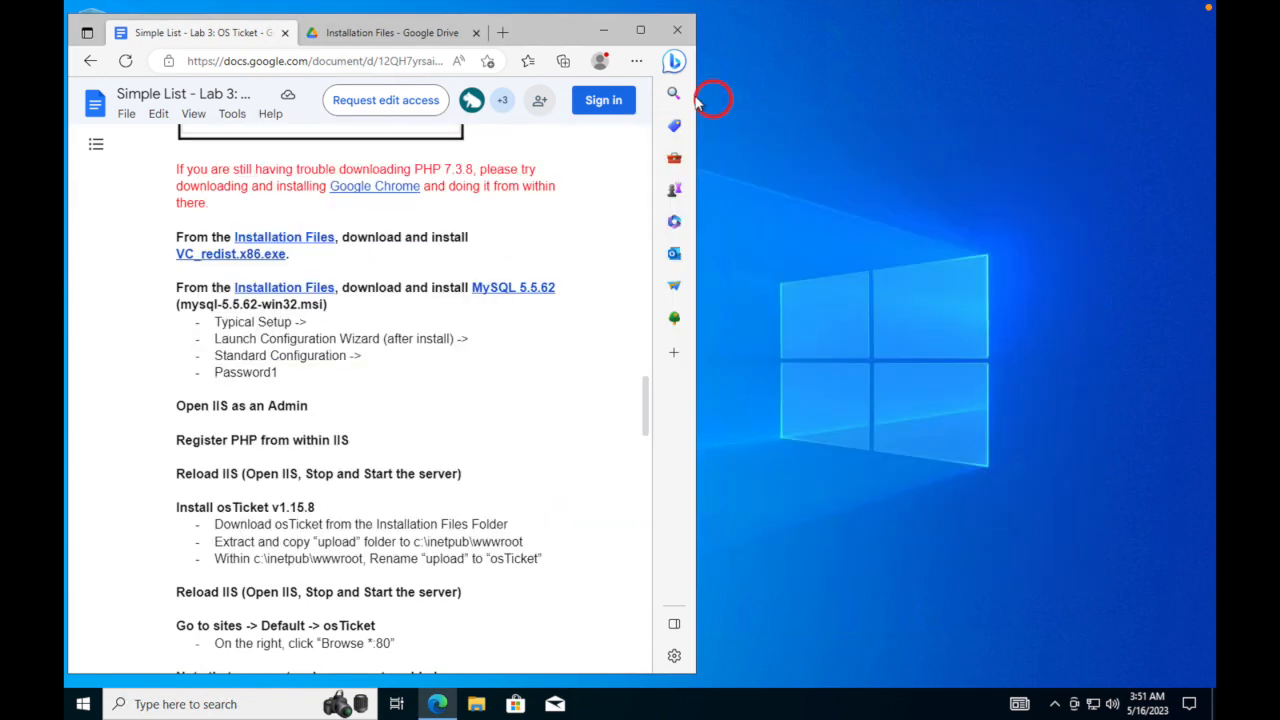
- Open a new browser tab as its own window beside the guide and load 127.0.0.1
left_click(504, 30)
left_click_drag(455, 36, 749, 43)
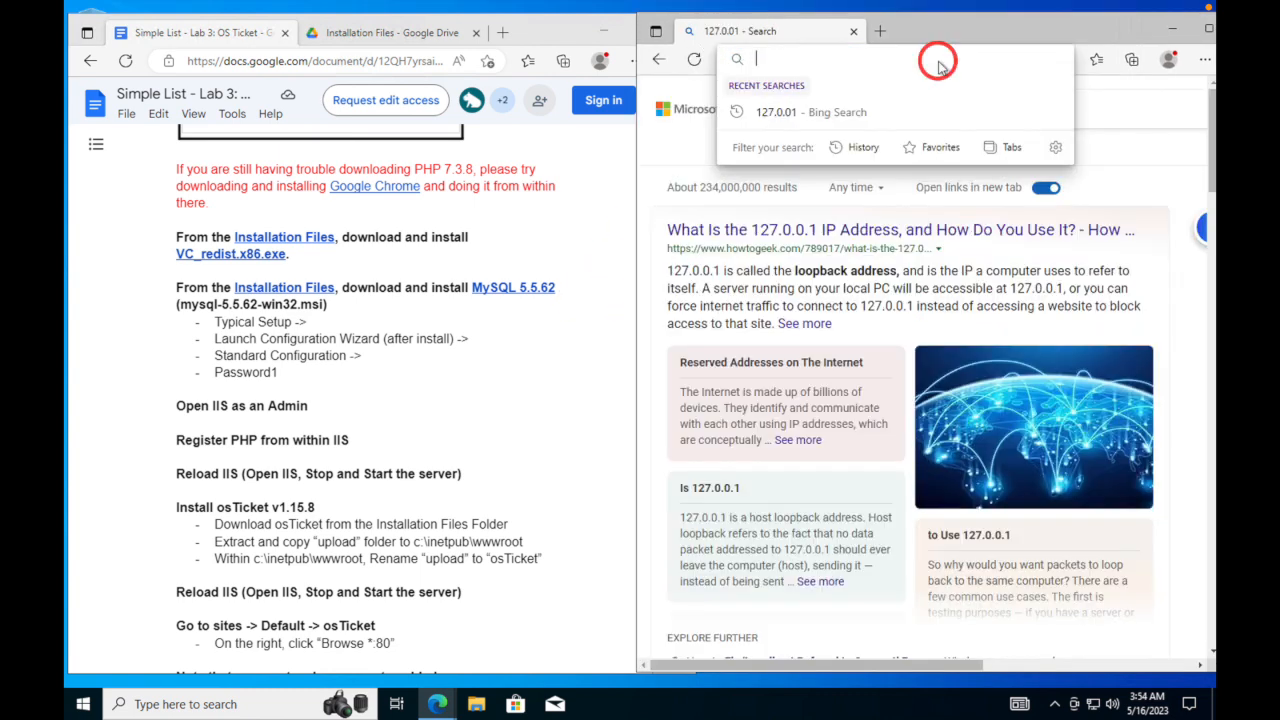
type("127")
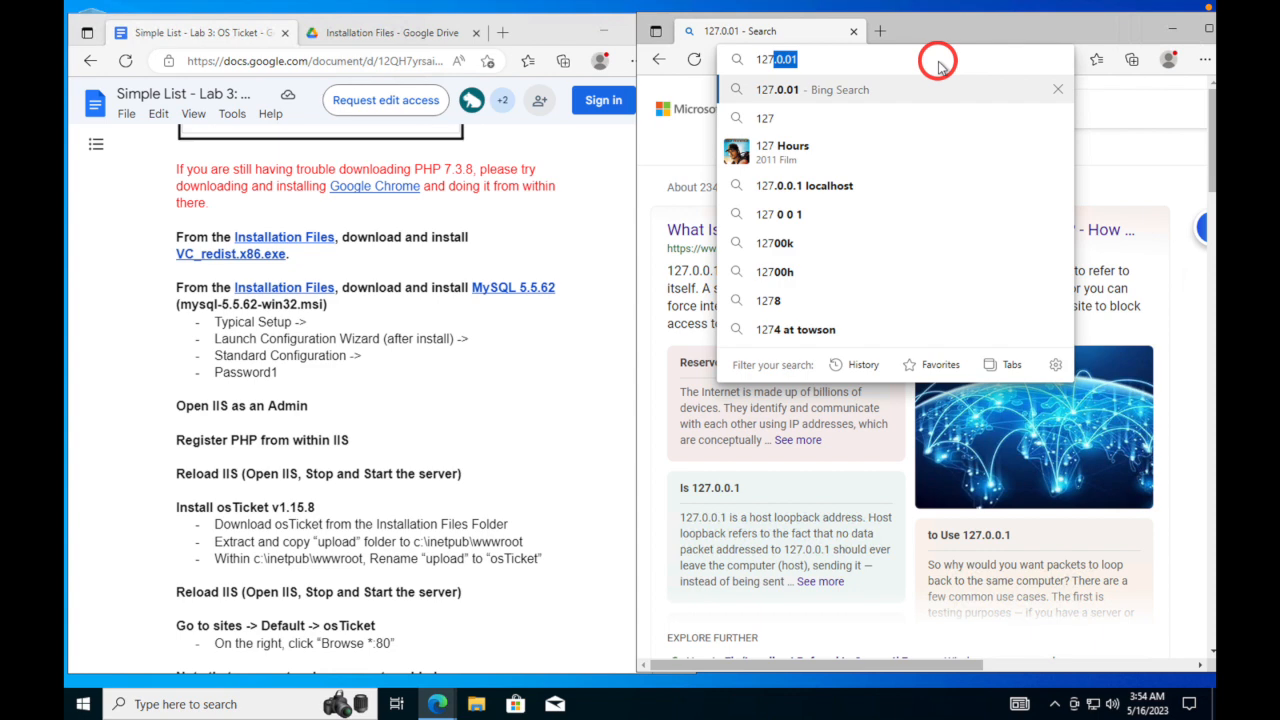
type(".0.0.1")
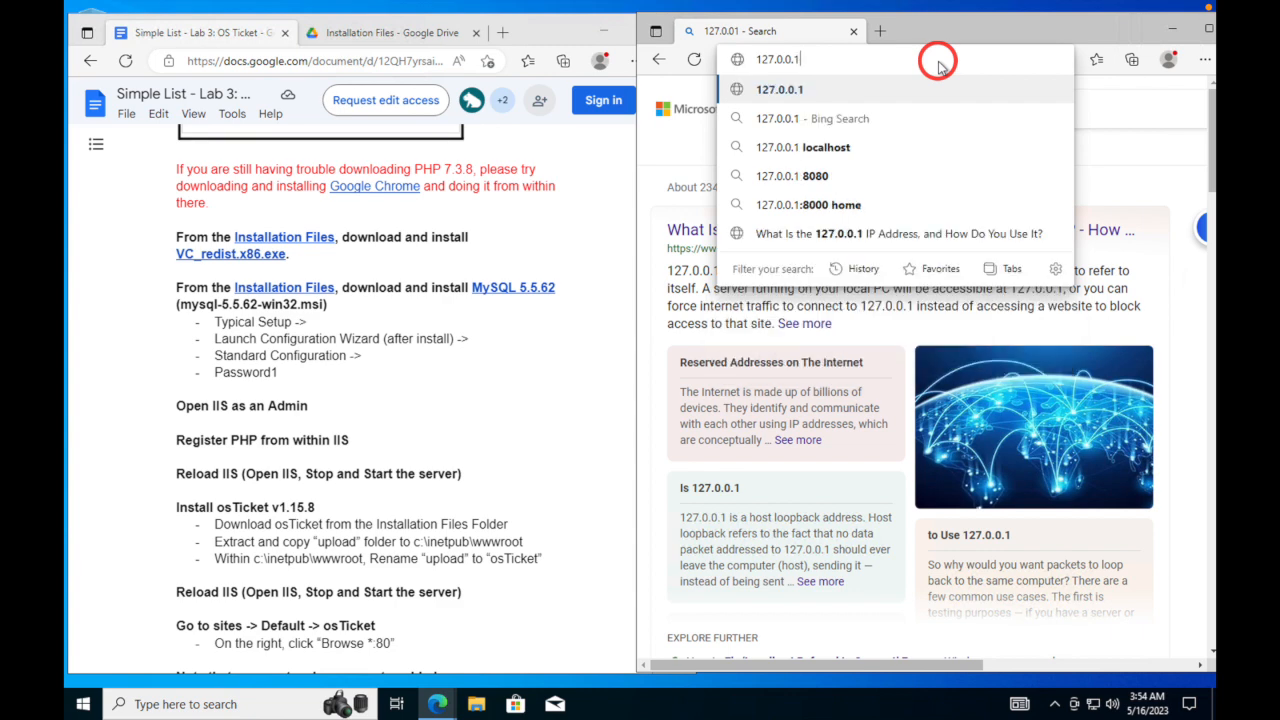
key("Return")
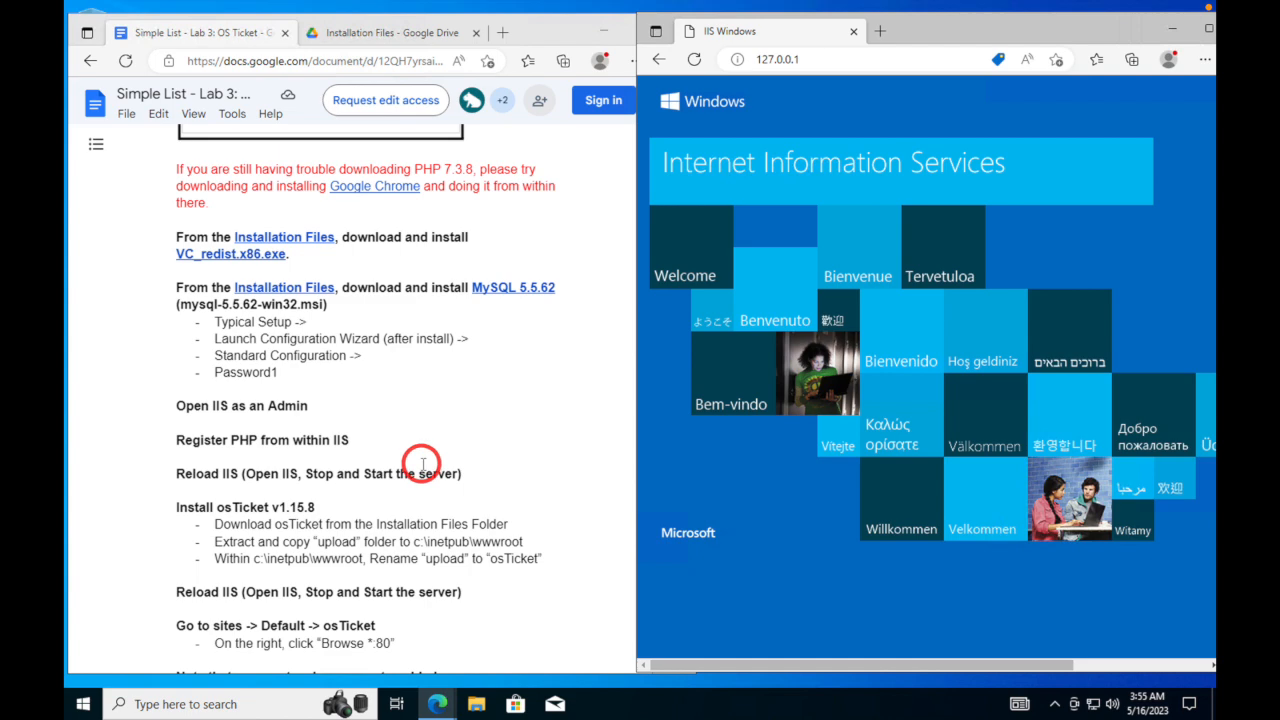
- From the lab guide, open the PHPManagerForIIS_V1.5.0.msi file page and start downloading it
scroll(418, 460, "up", 1)
scroll(418, 460, "down", 2)
scroll(418, 462, "down", 20)
scroll(423, 468, "down", 8)
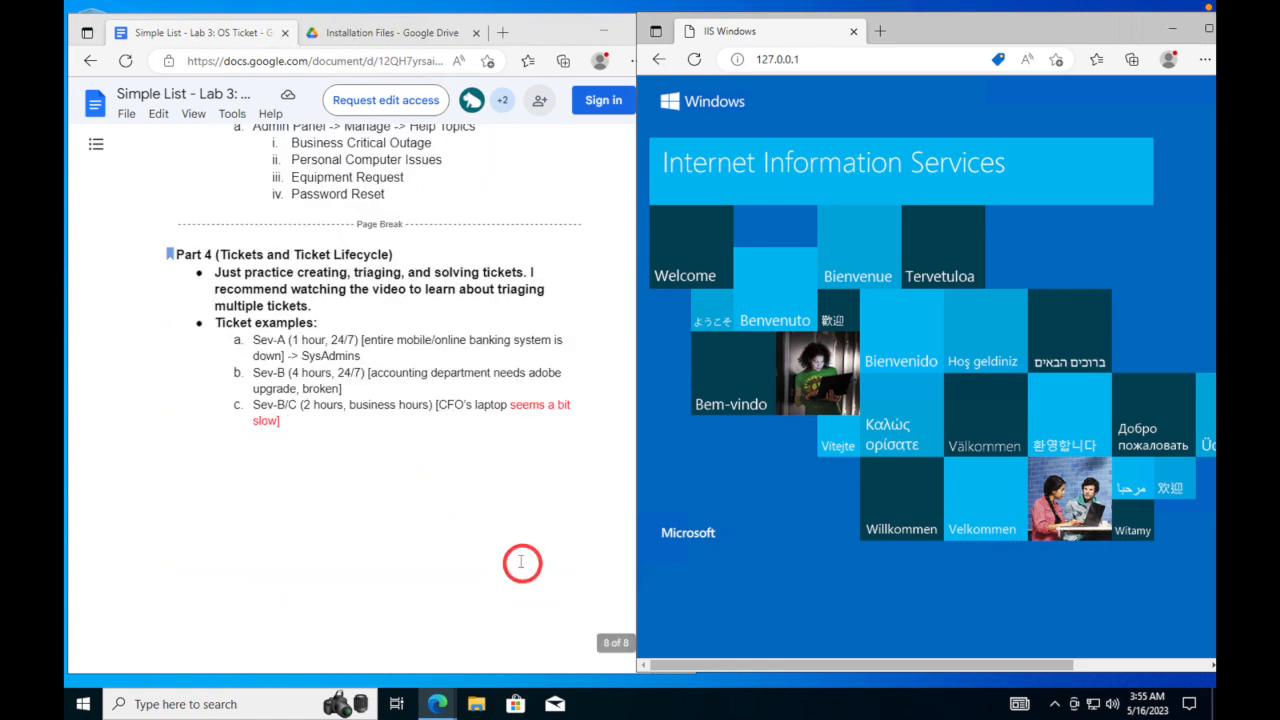
scroll(515, 558, "up", 20)
scroll(513, 558, "up", 20)
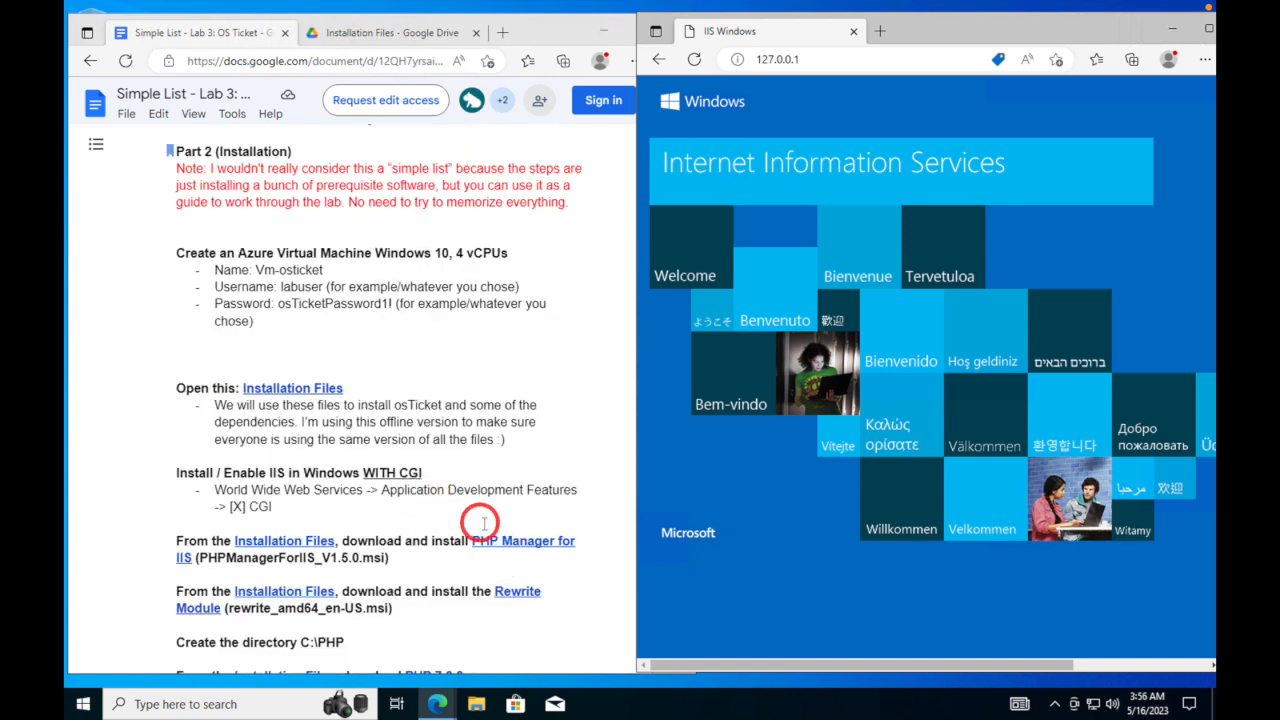
left_click(521, 541)
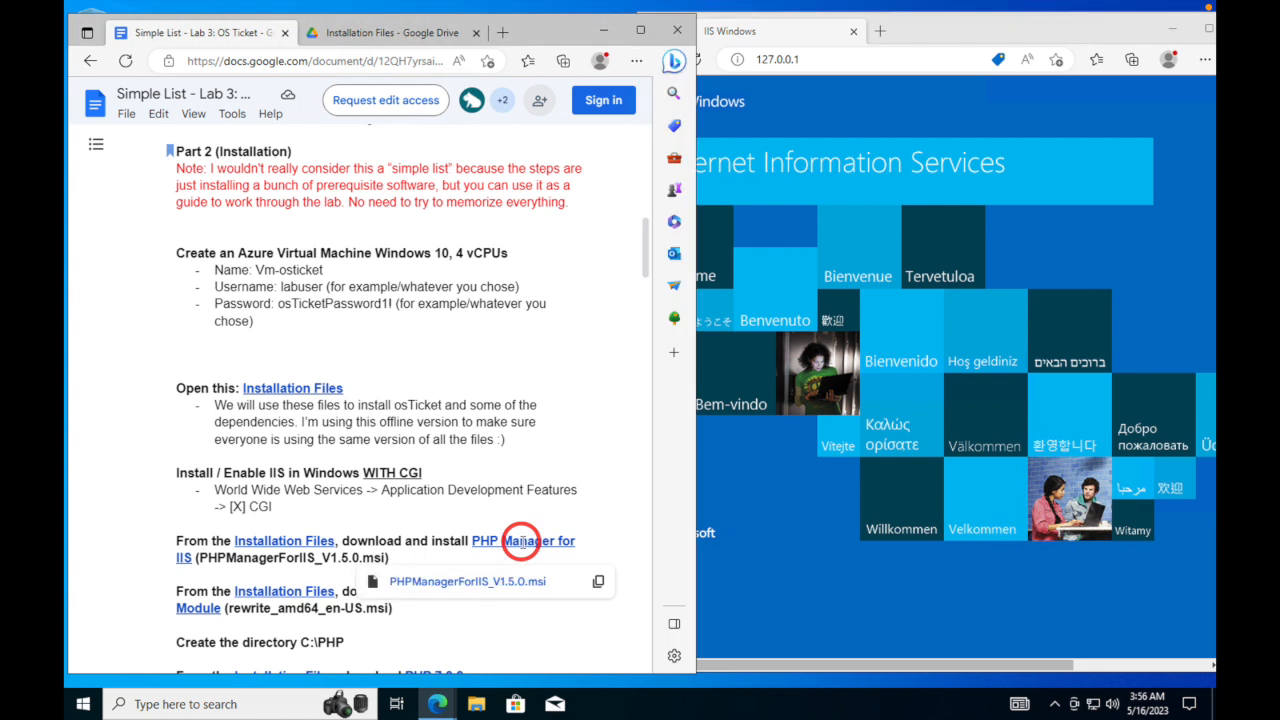
left_click(497, 587)
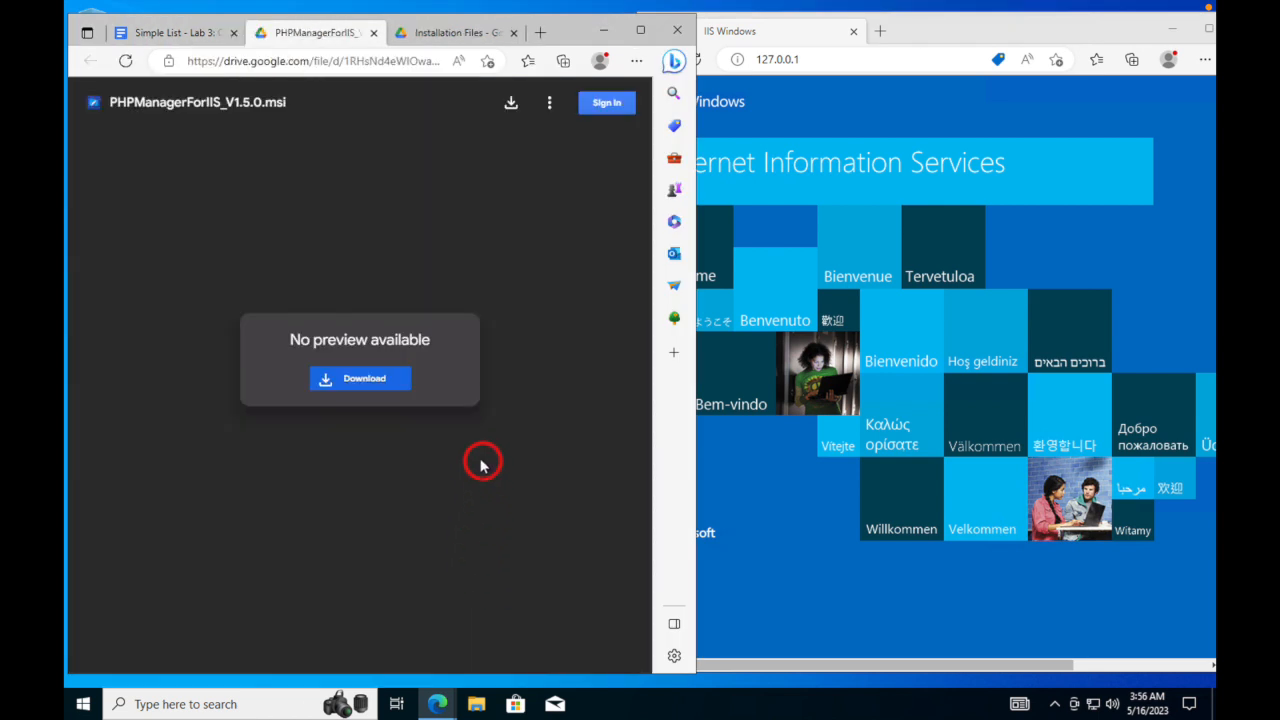
left_click(381, 382)
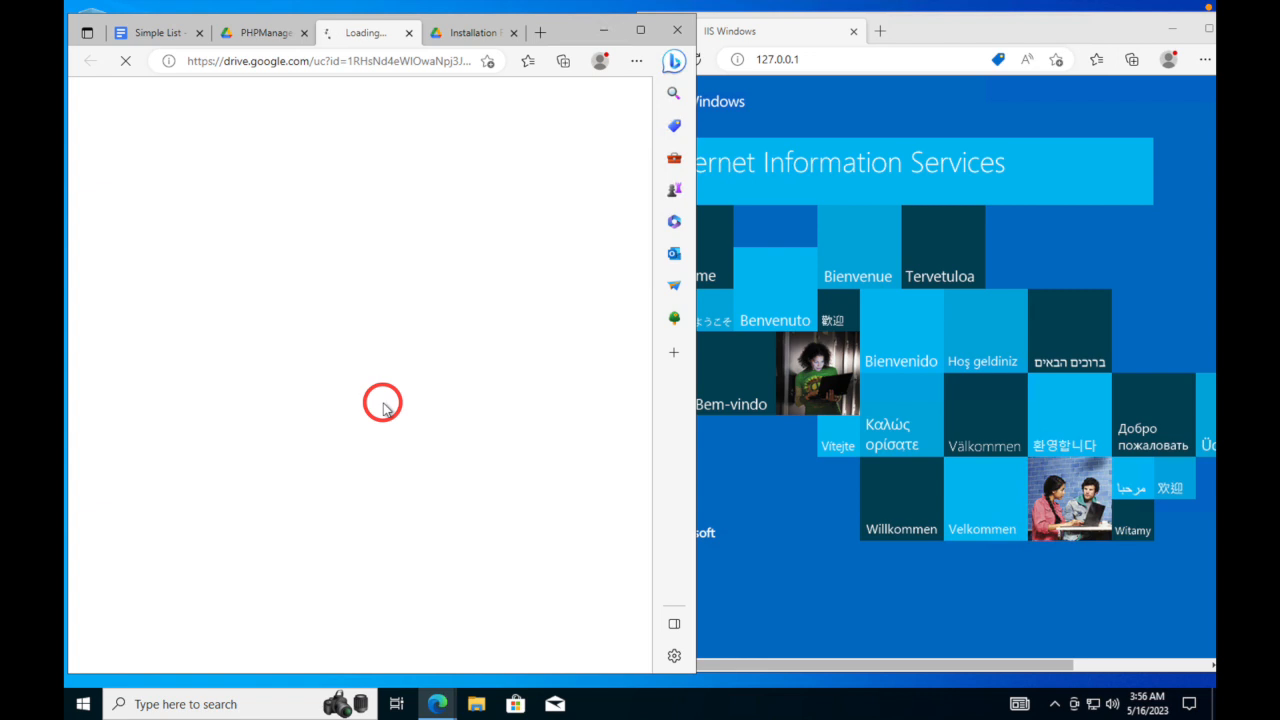
- Return to the PHP Manager preview tab and open File Explorer
left_click(458, 35)
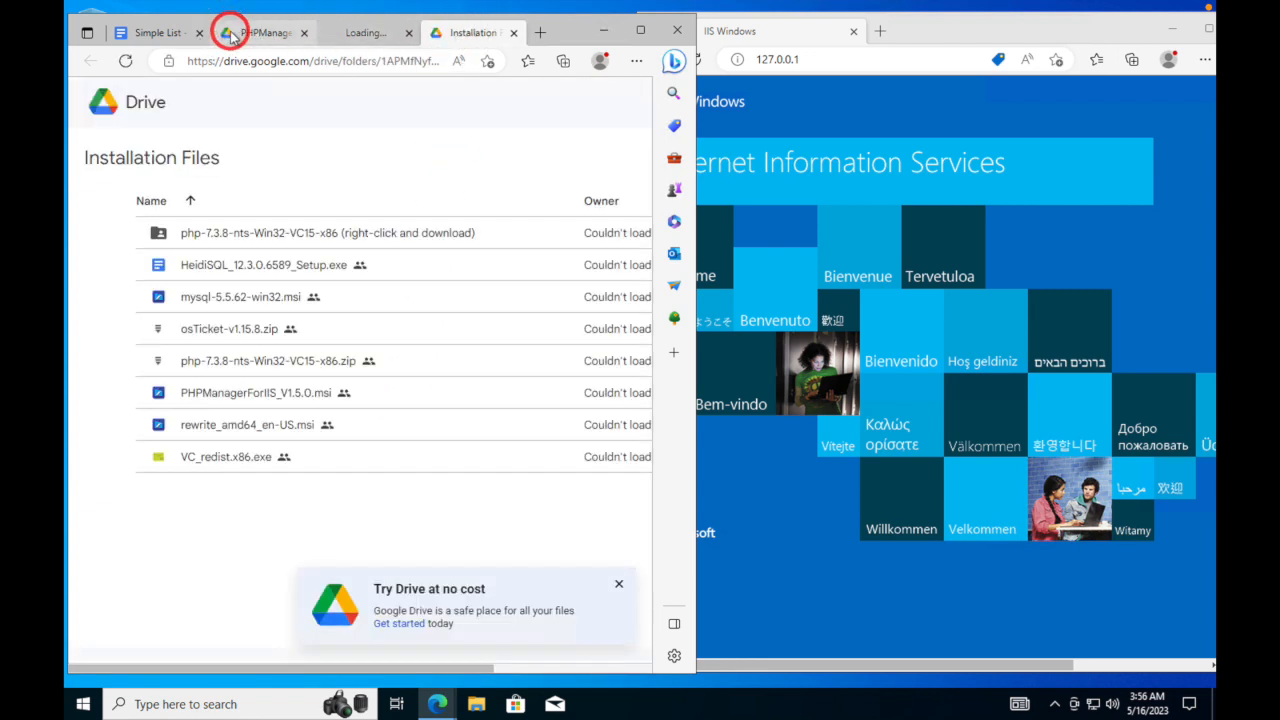
left_click(229, 35)
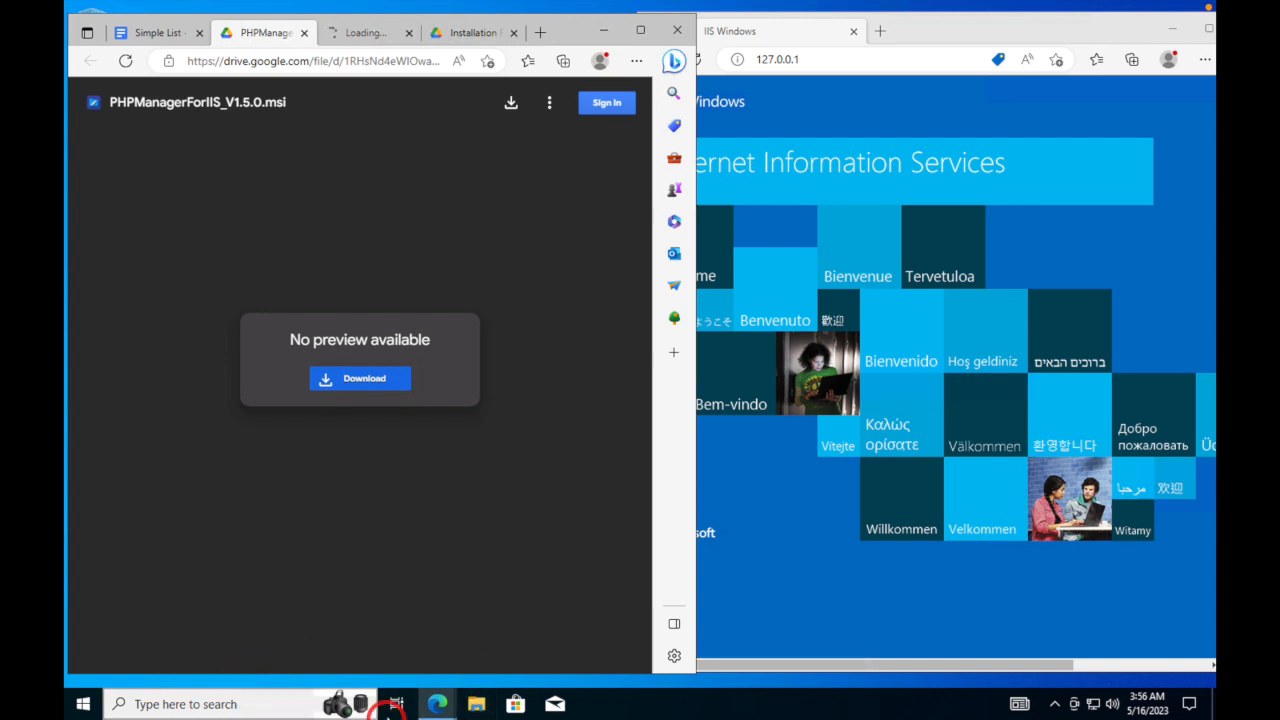
left_click(474, 706)
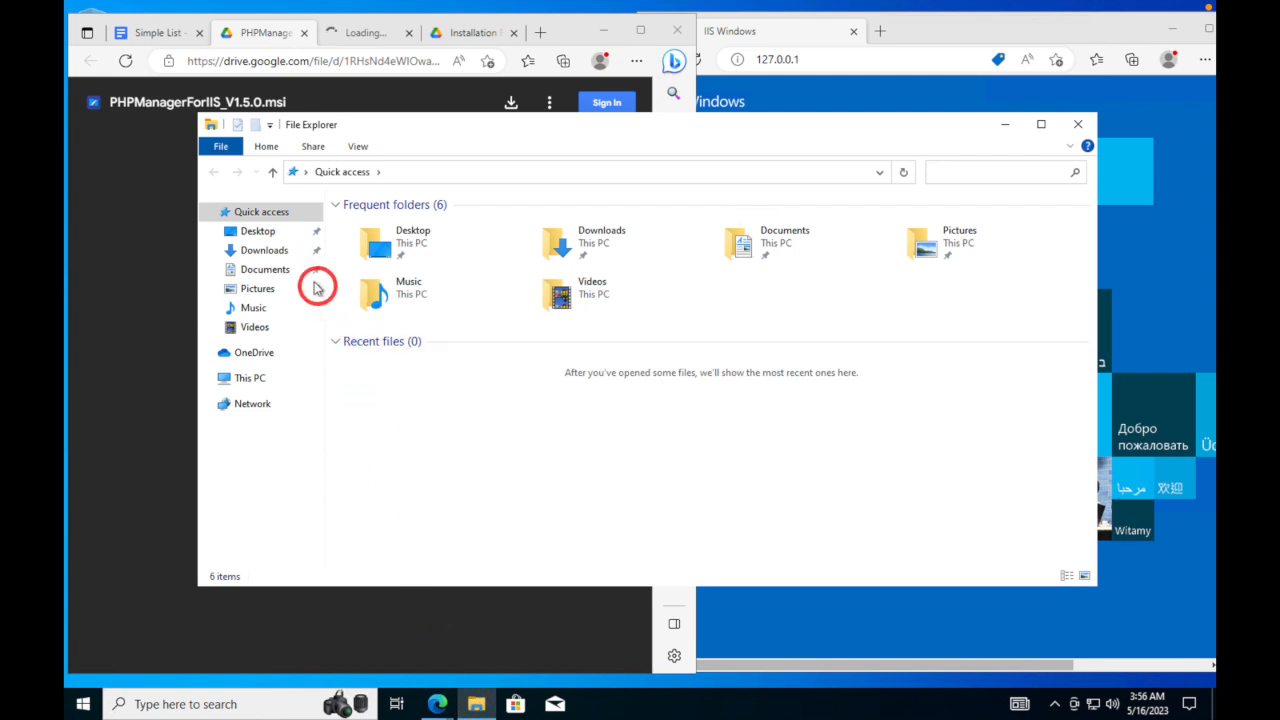
- Show the Downloads folder in a narrowed File Explorer window beside the browser
left_click(276, 251)
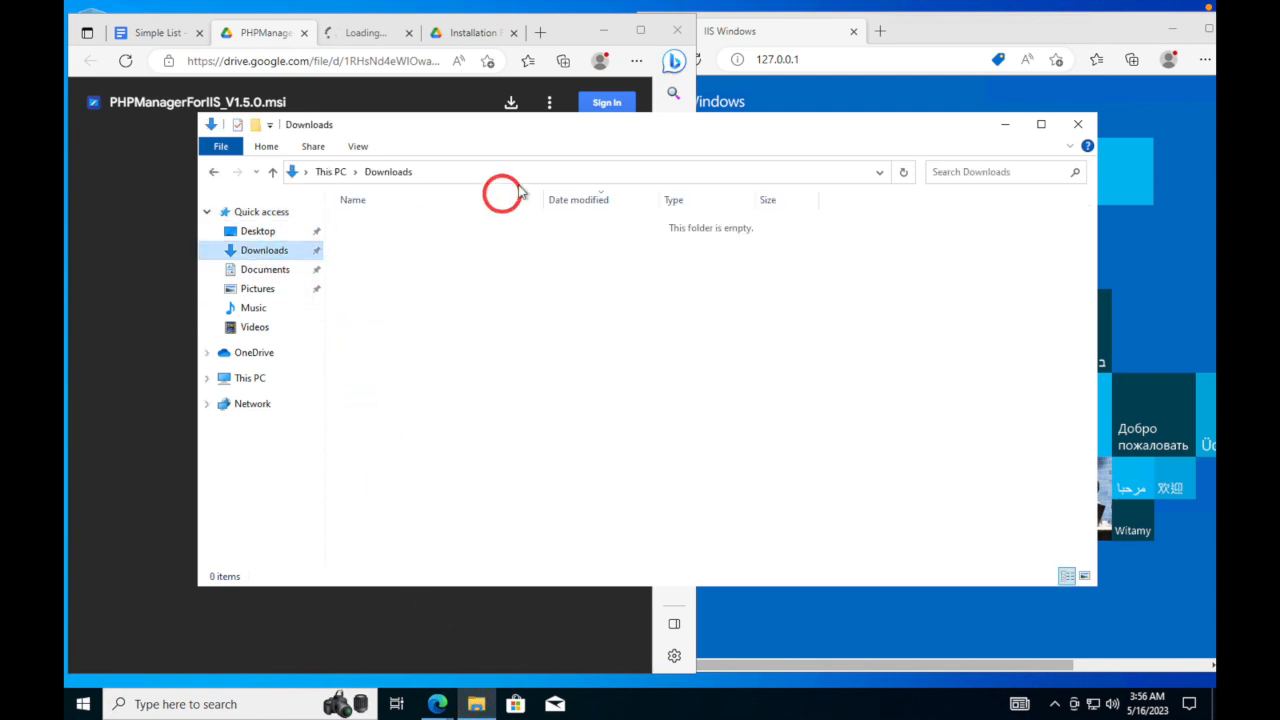
left_click_drag(463, 128, 520, 192)
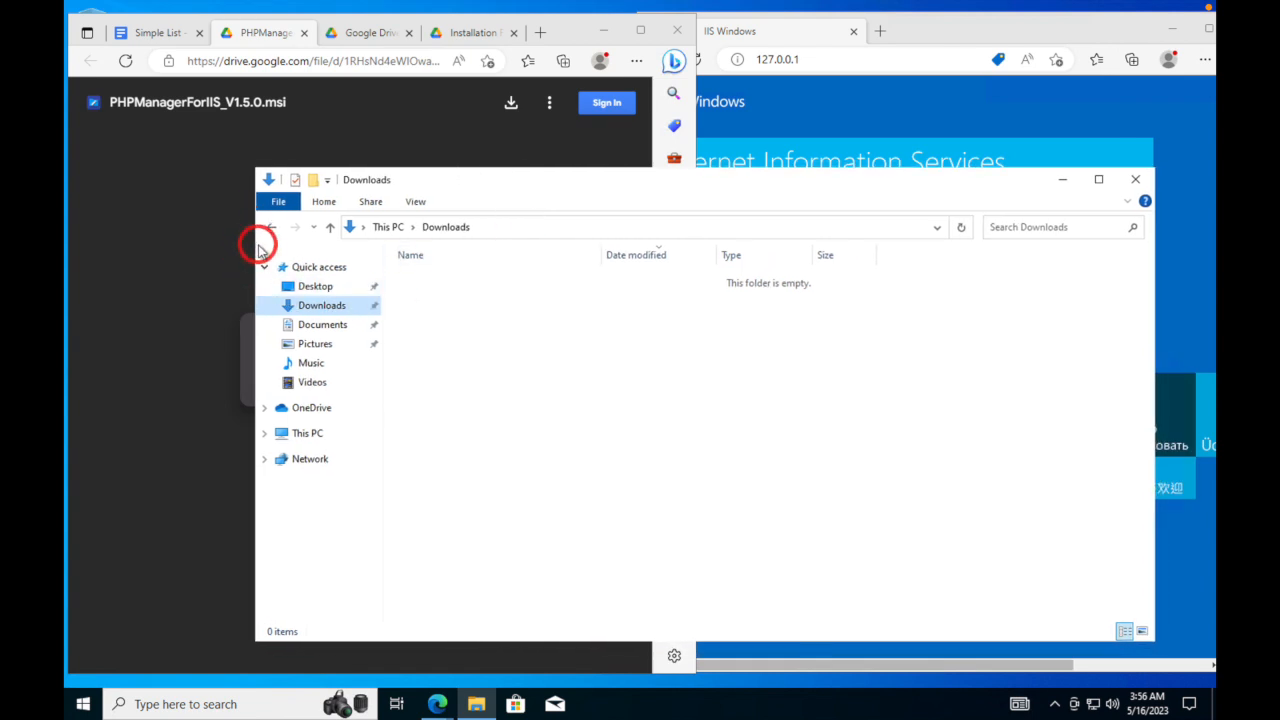
left_click_drag(250, 570, 593, 546)
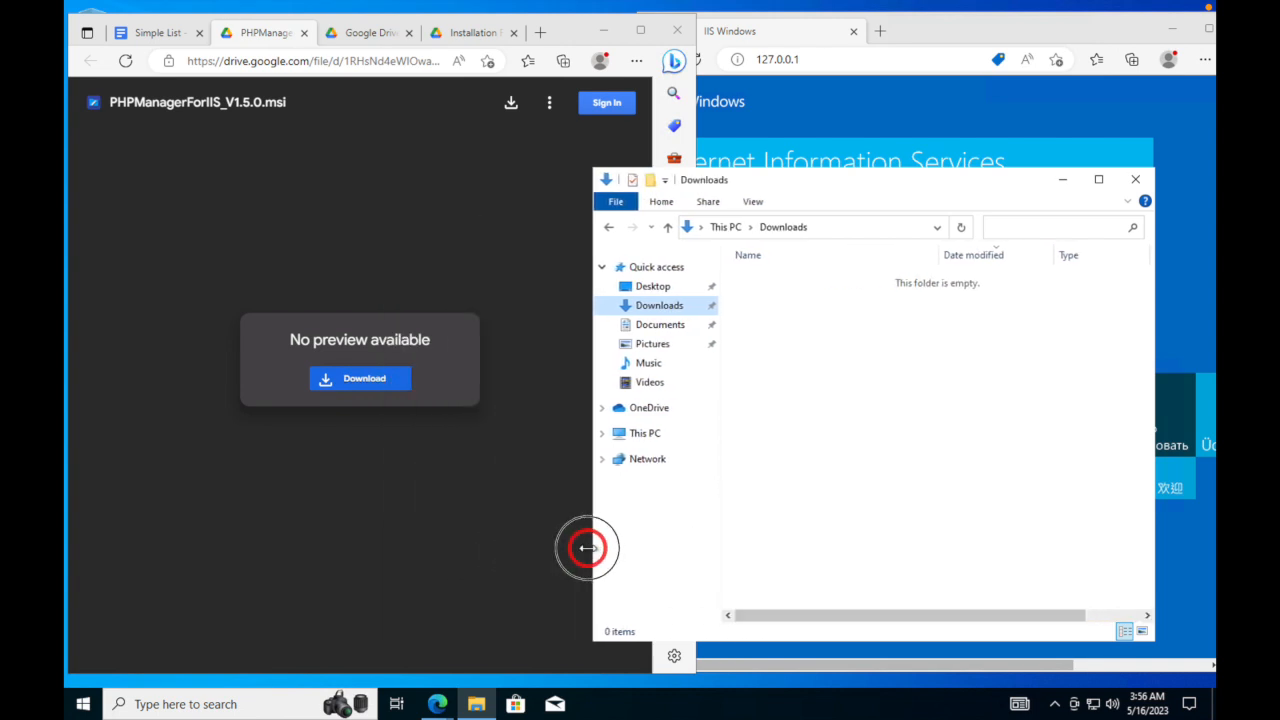
- Download the PHP Manager installer again, accepting it despite the virus-scan warning
left_click(484, 250)
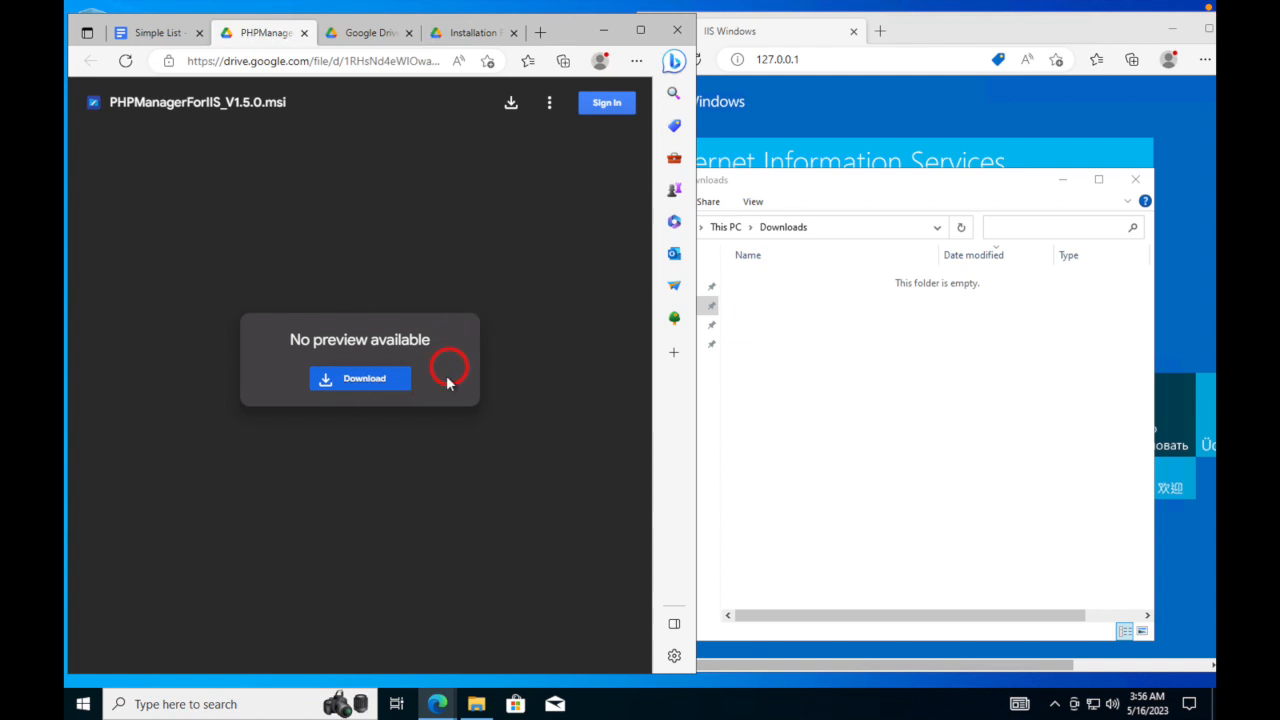
left_click(387, 382)
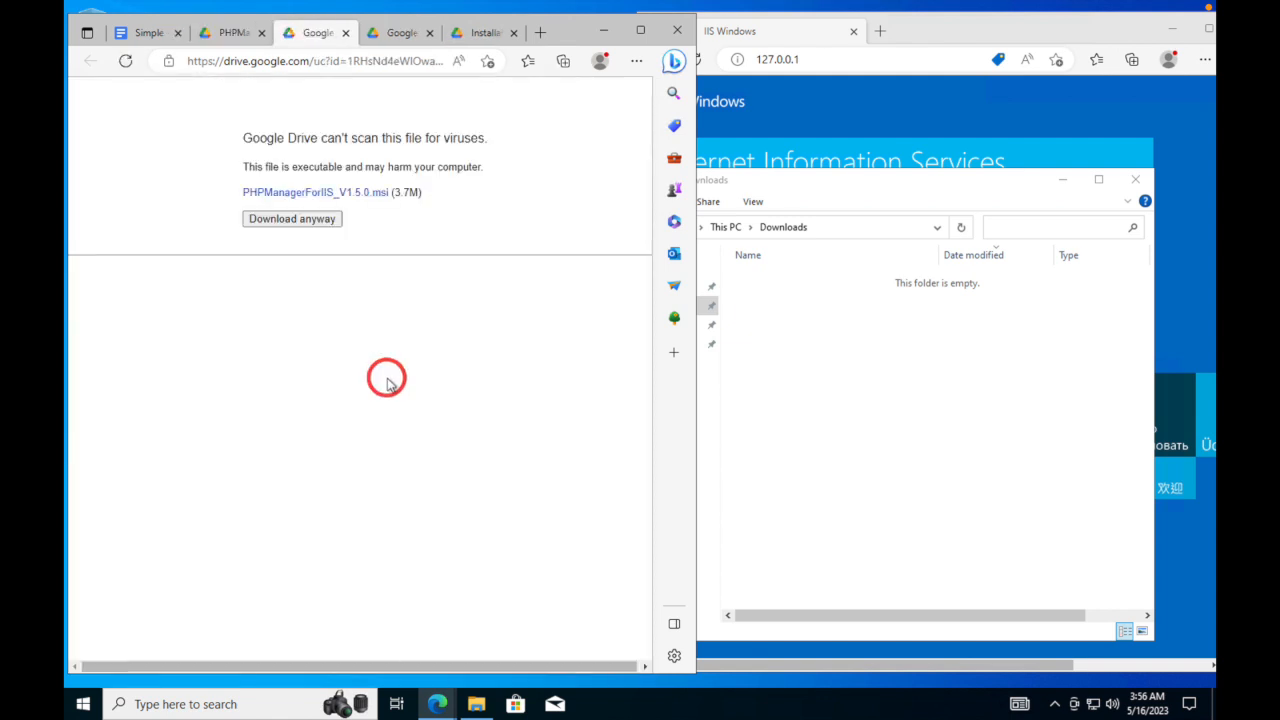
left_click(323, 220)
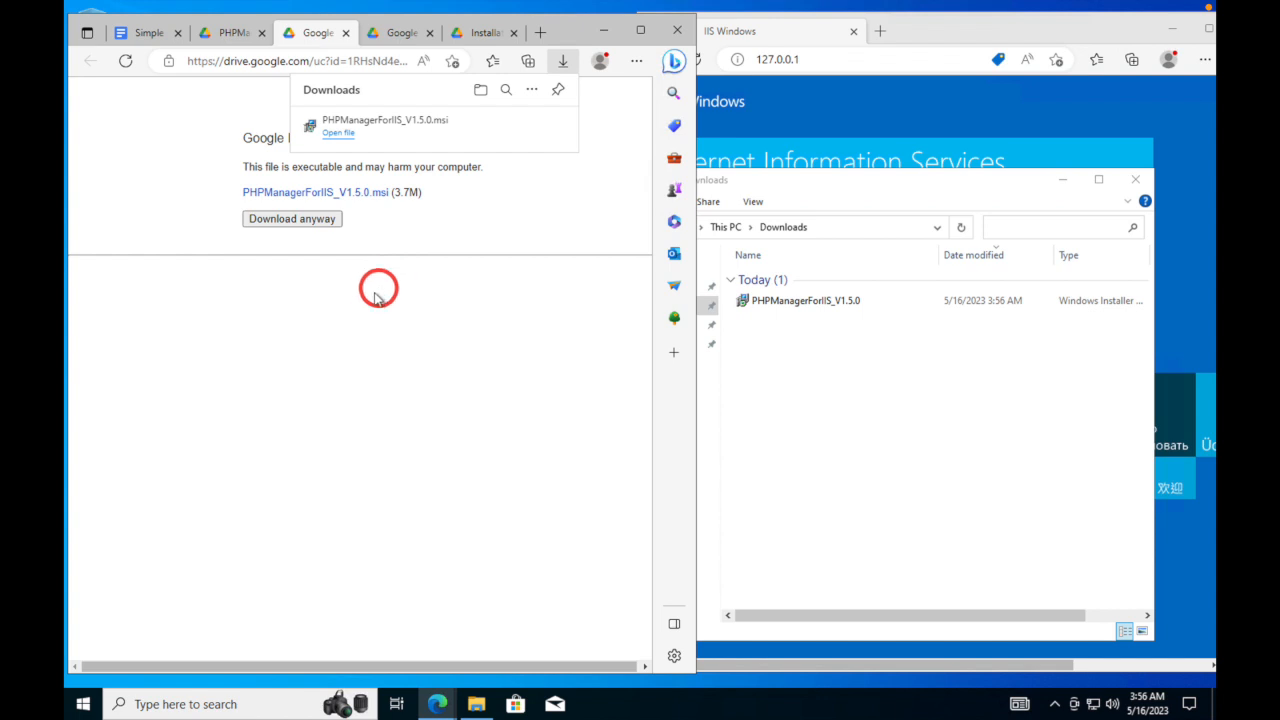
- Run the PHPManagerForIIS_V1.5.0 installer and close the extra download and preview tabs
double_click(767, 304)
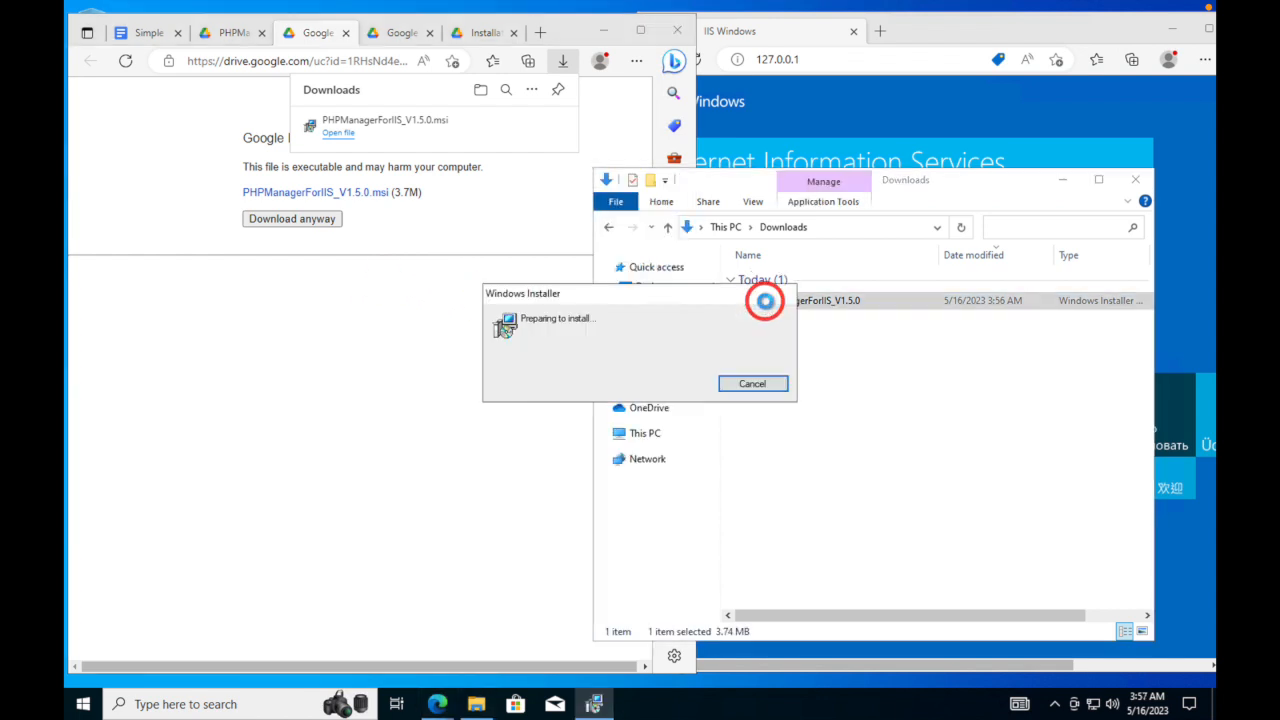
left_click(343, 34)
left_click(343, 34)
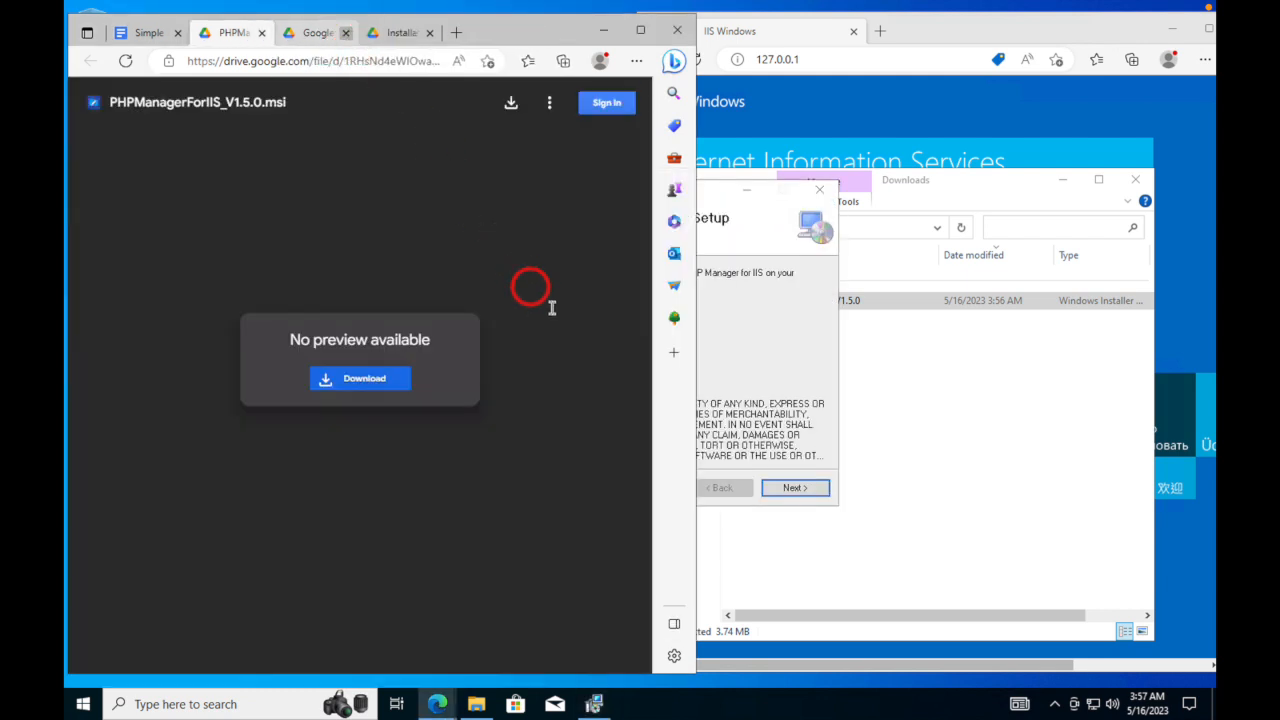
left_click(262, 33)
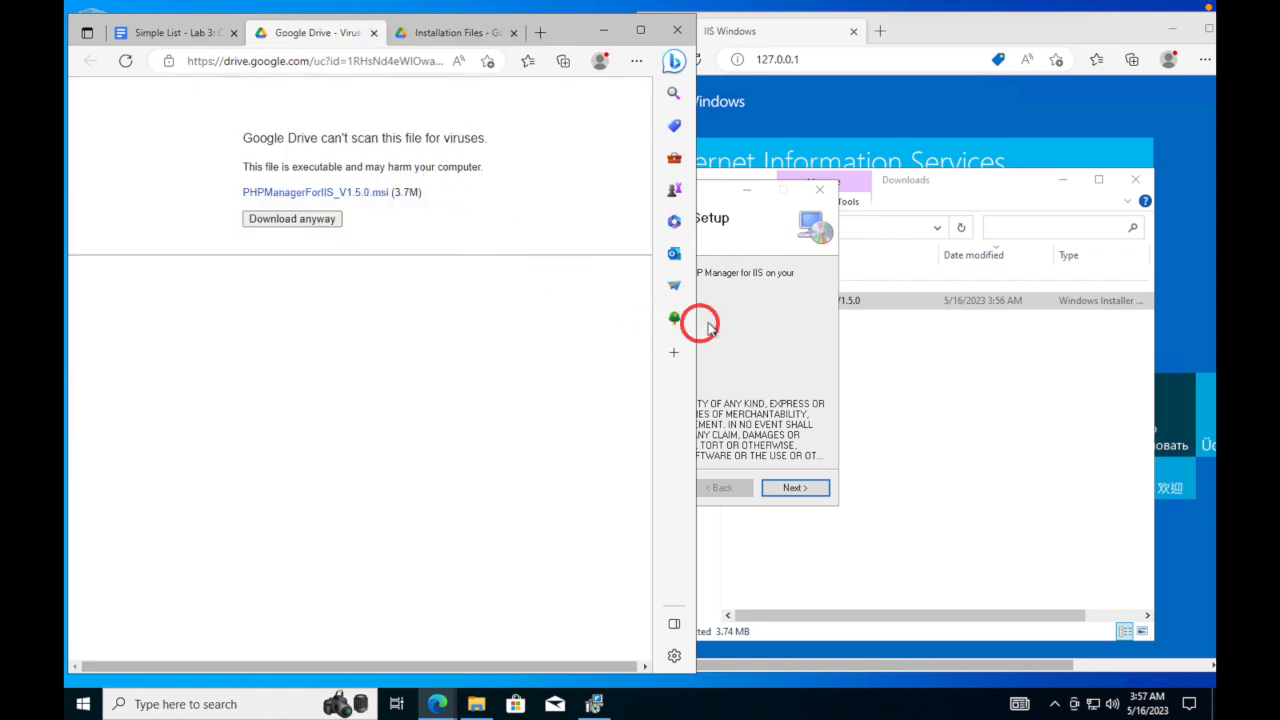
- Accept the licence, install PHP Manager for IIS, and close the finished wizard
left_click(745, 318)
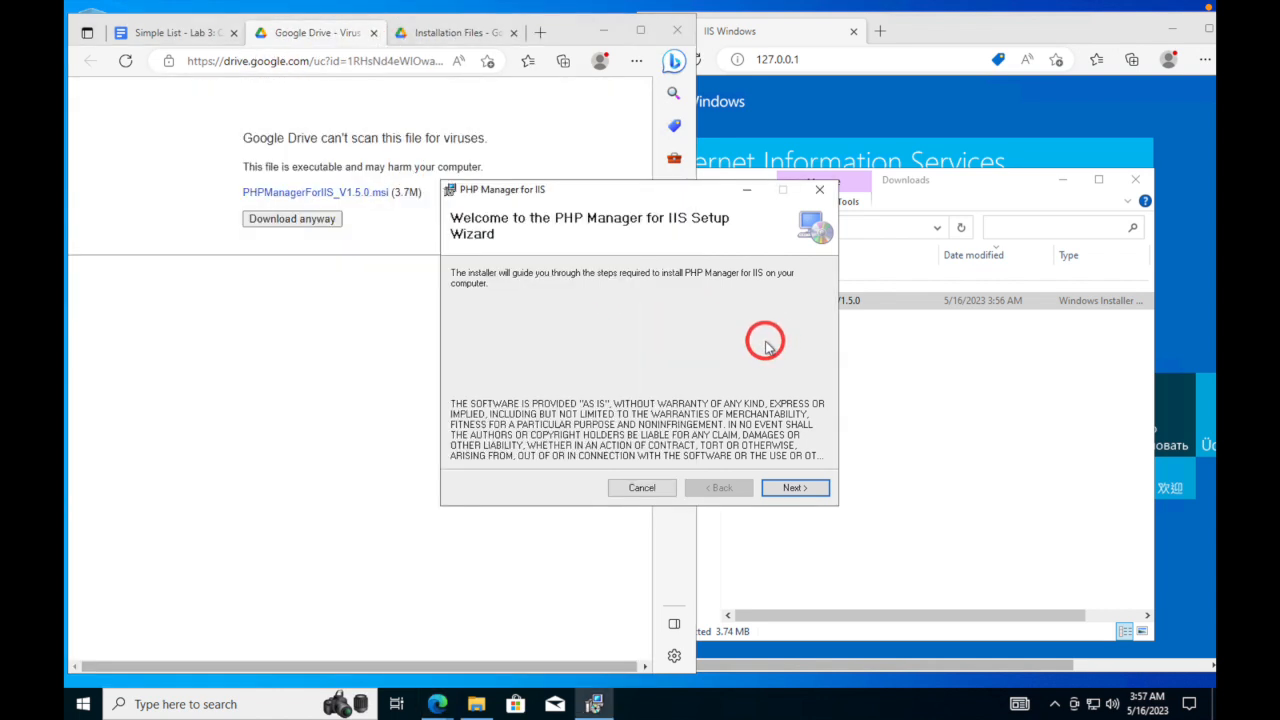
left_click(797, 487)
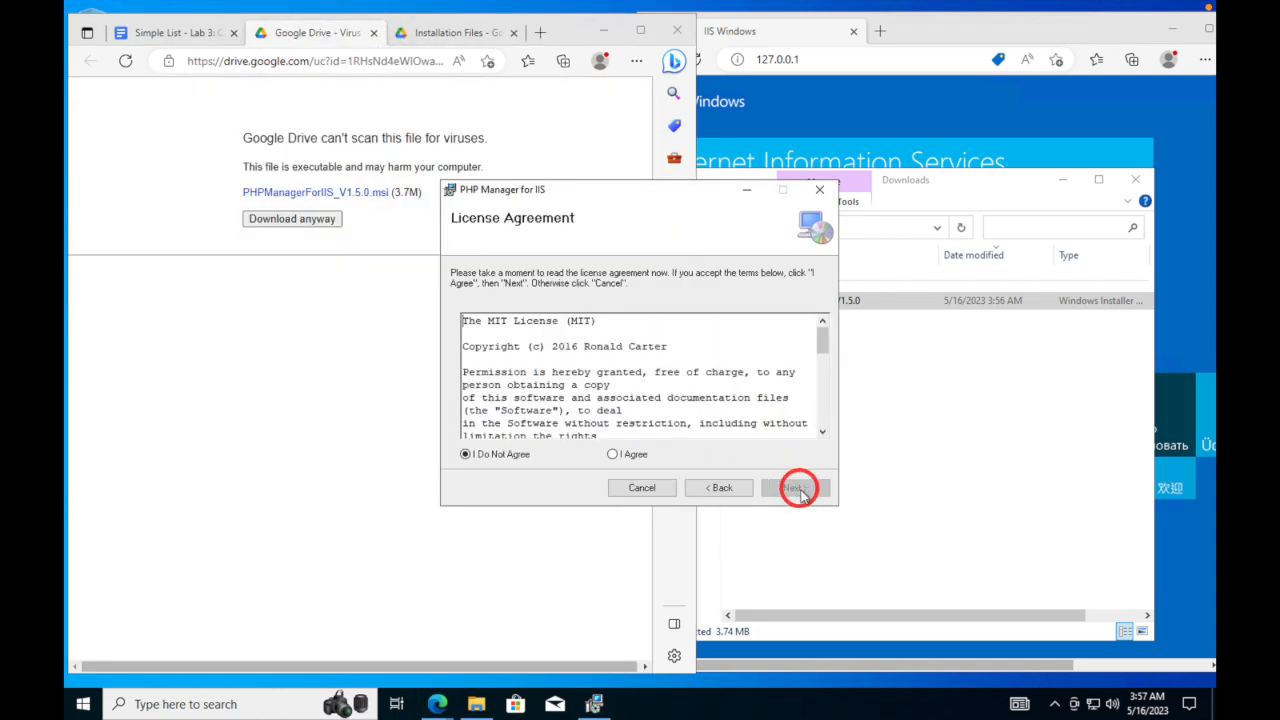
left_click(620, 454)
left_click(794, 488)
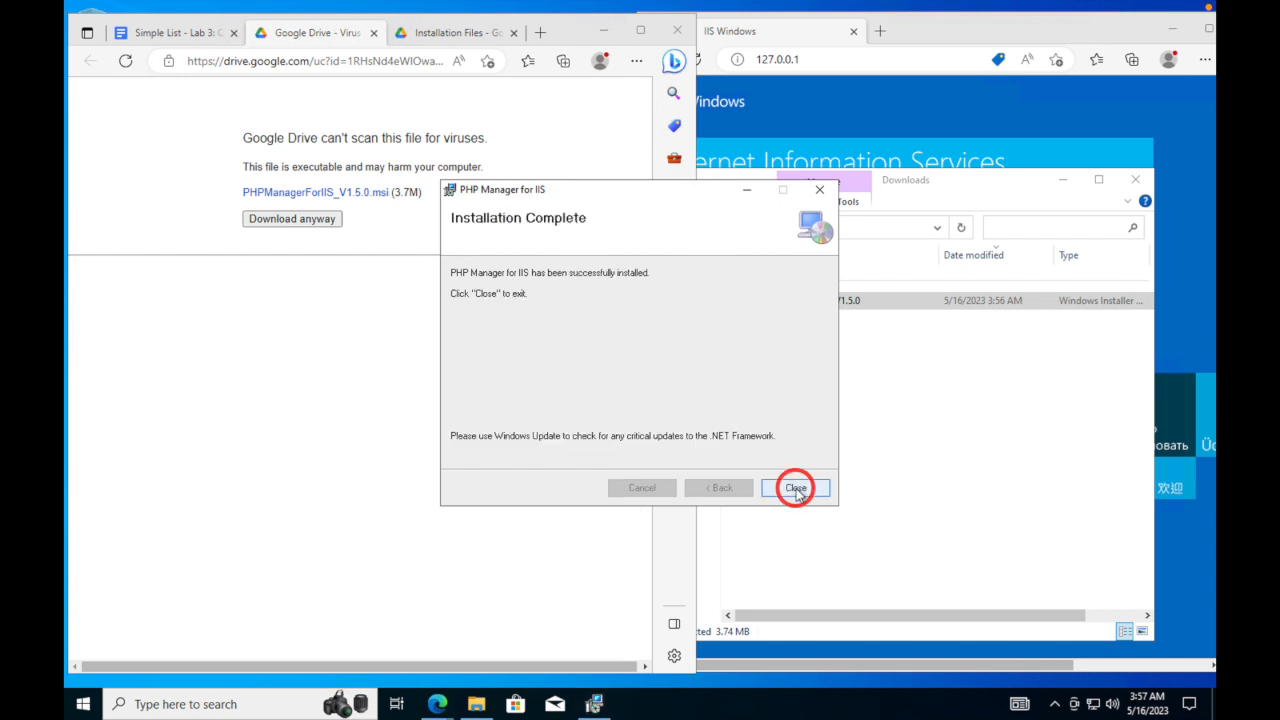
left_click(797, 489)
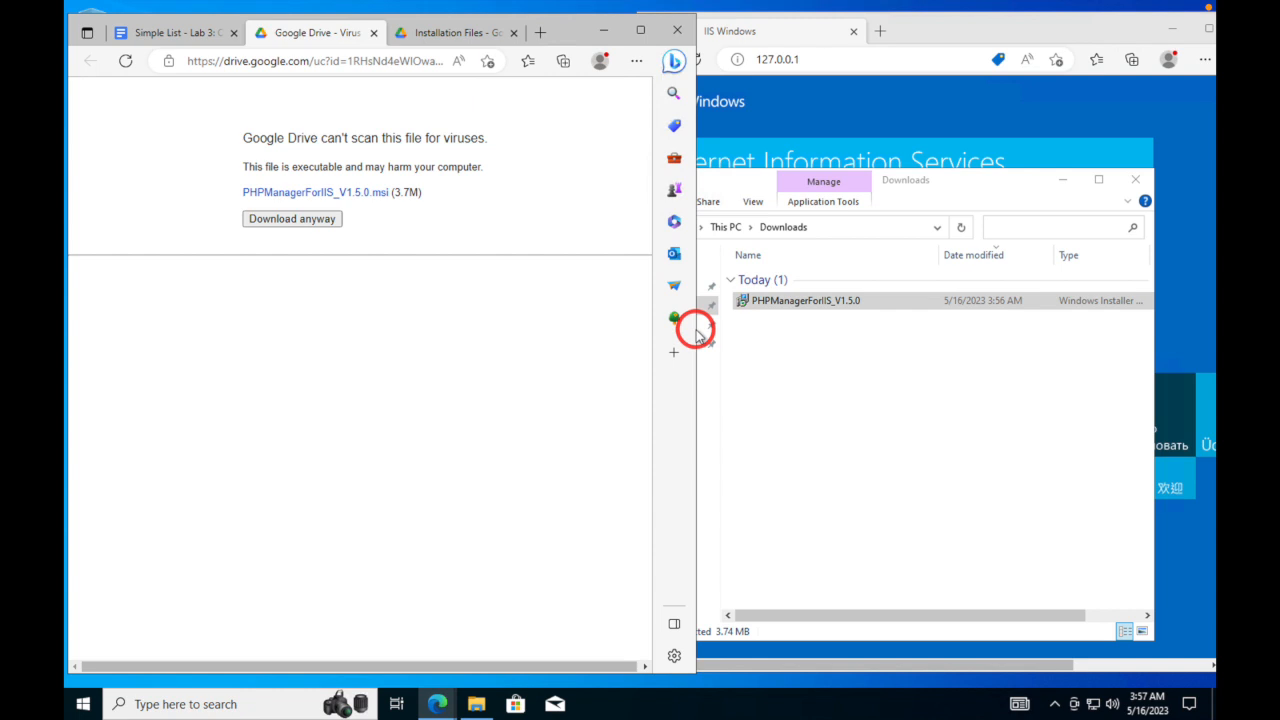
- Open the rewrite_amd64_en-US.msi preview and attempt its download twice
left_click(375, 34)
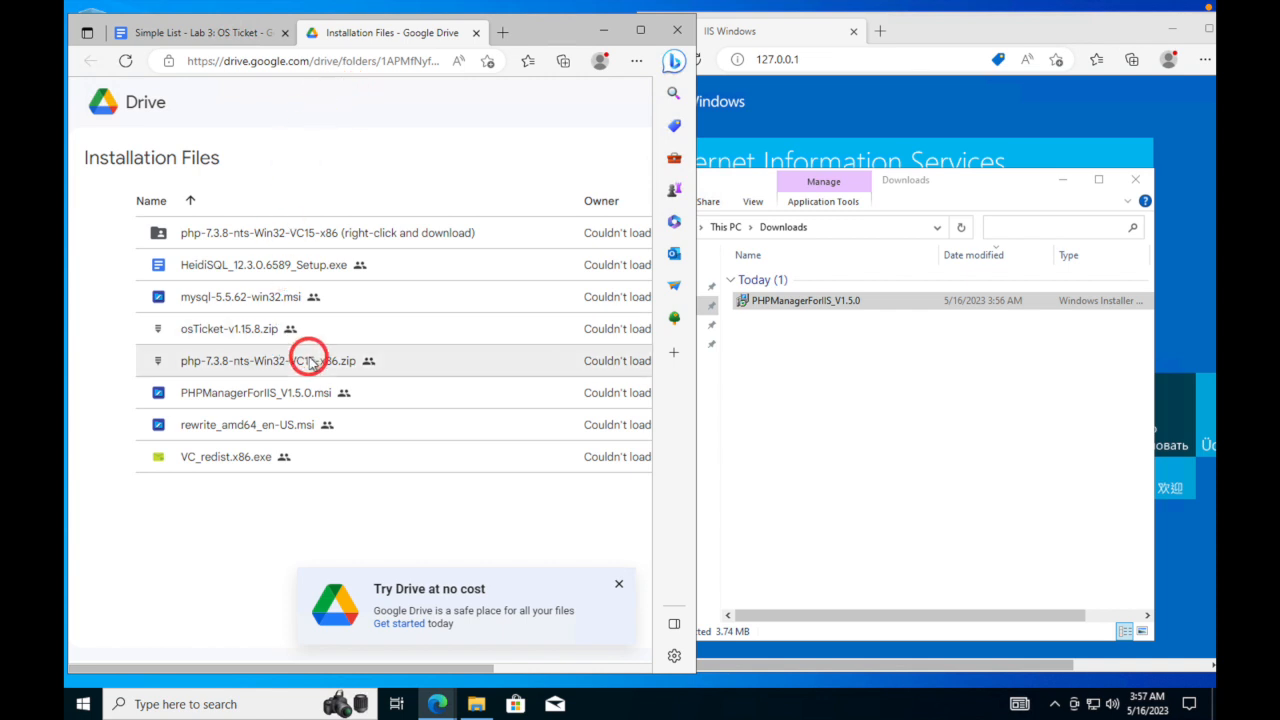
double_click(251, 430)
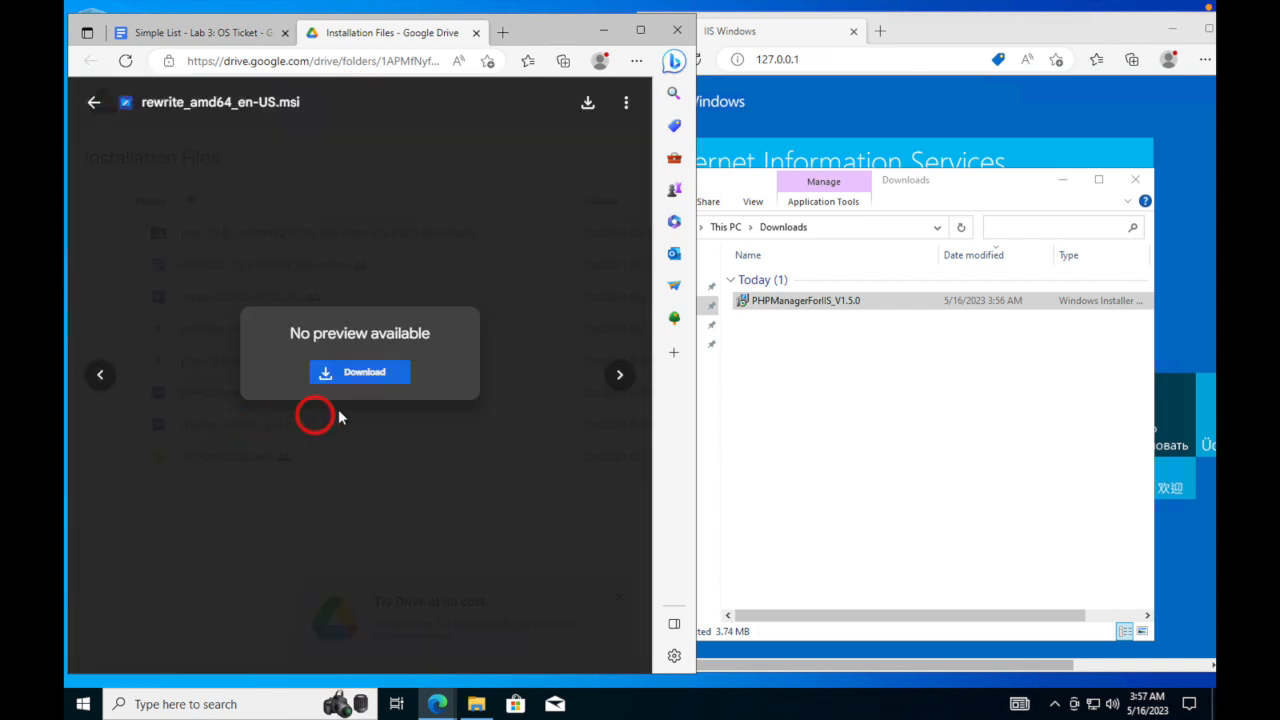
left_click(367, 377)
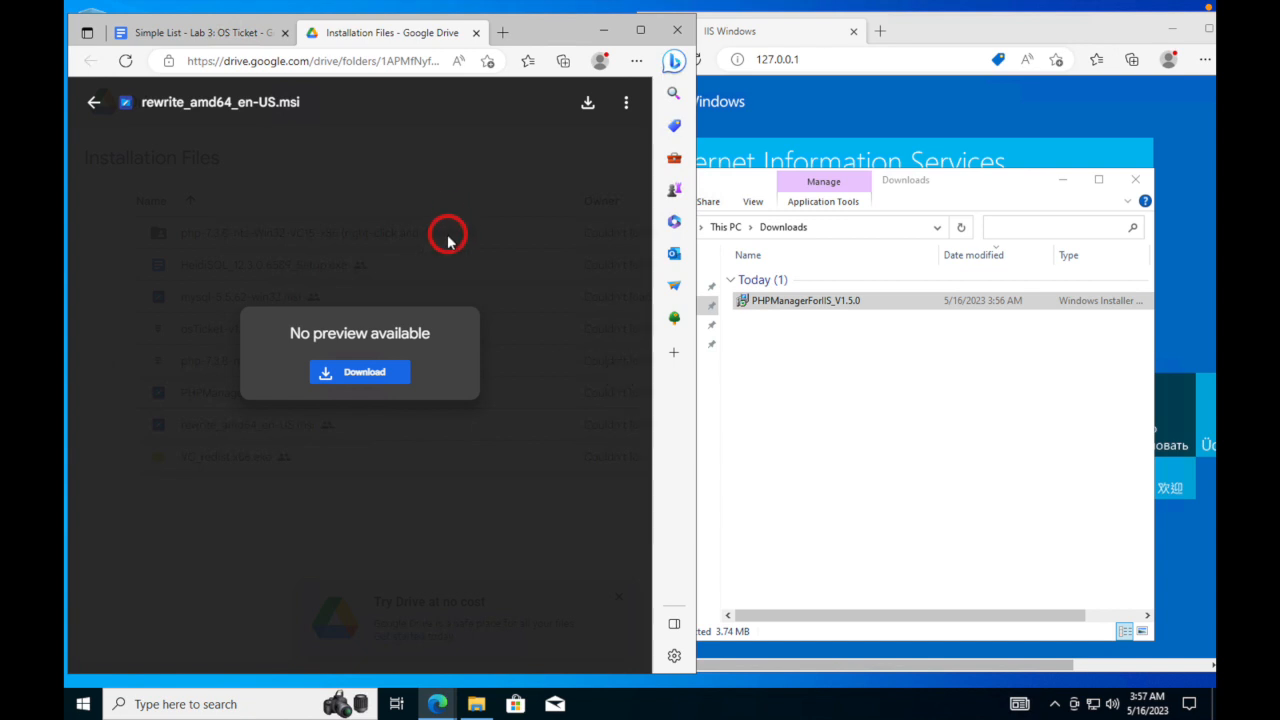
left_click(367, 378)
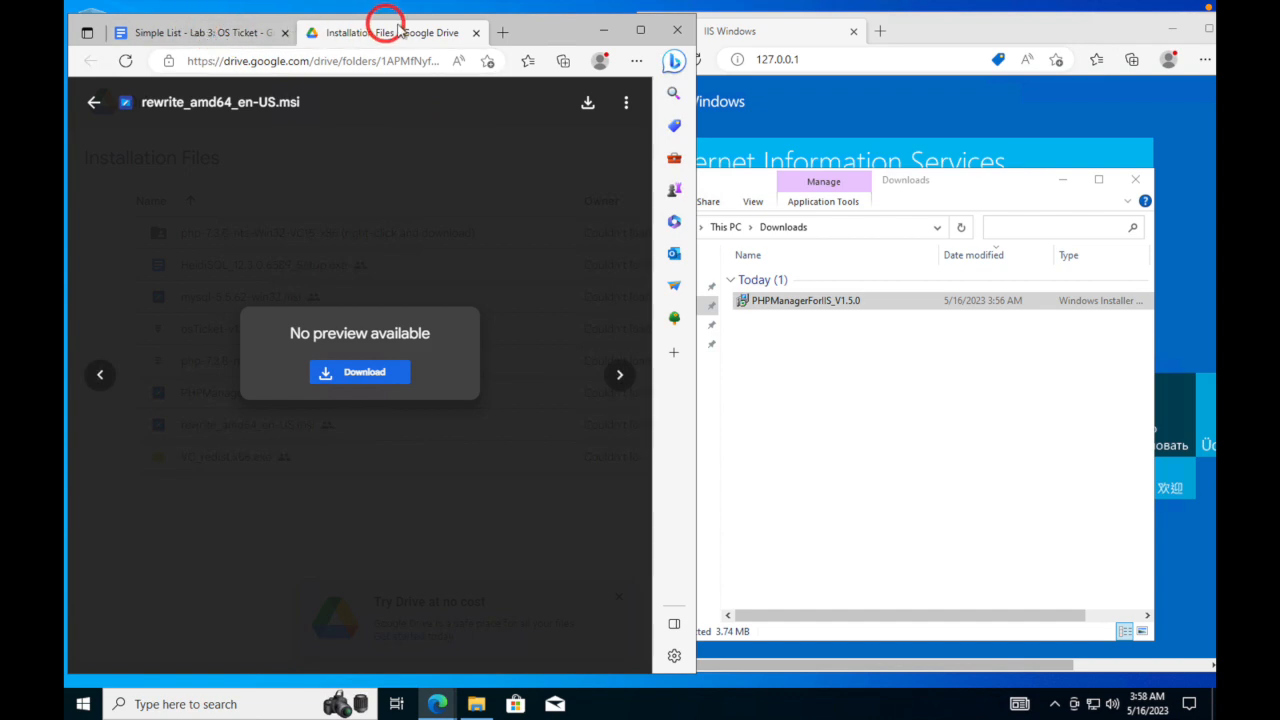
- Reopen rewrite_amd64_en-US.msi from the guide and download it despite the virus-scan warning
left_click(477, 33)
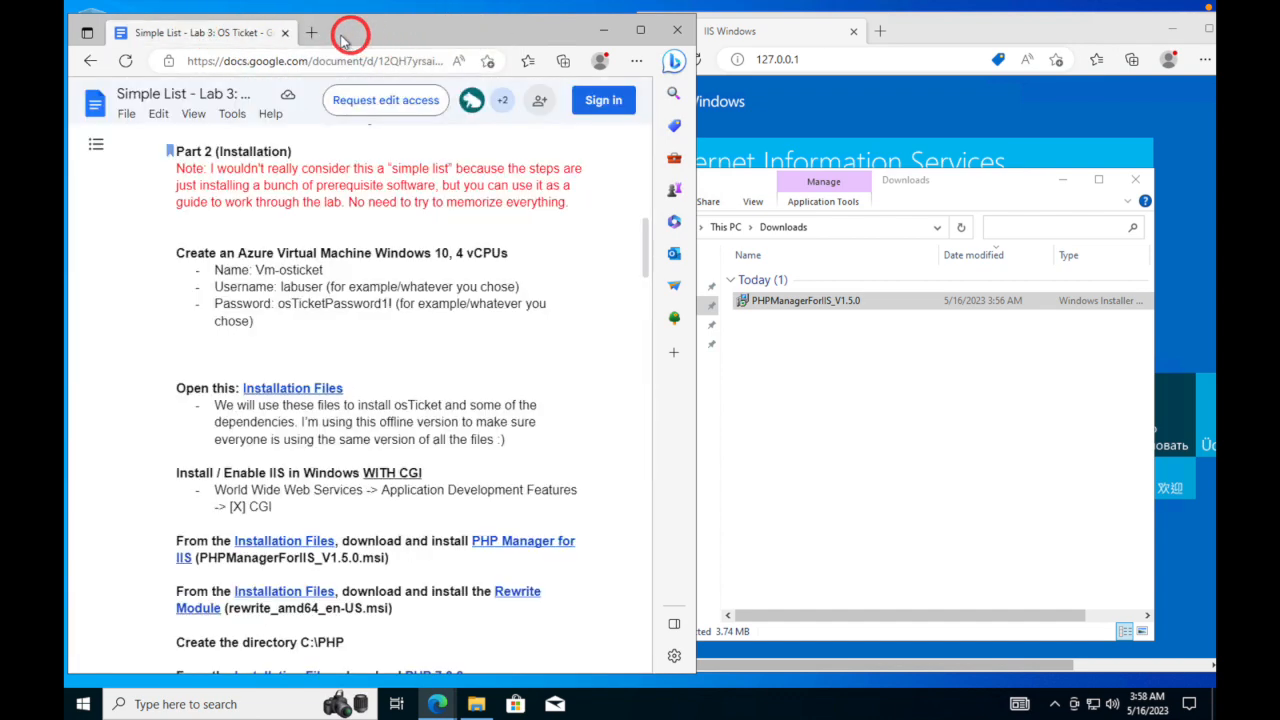
scroll(380, 460, "down", 1)
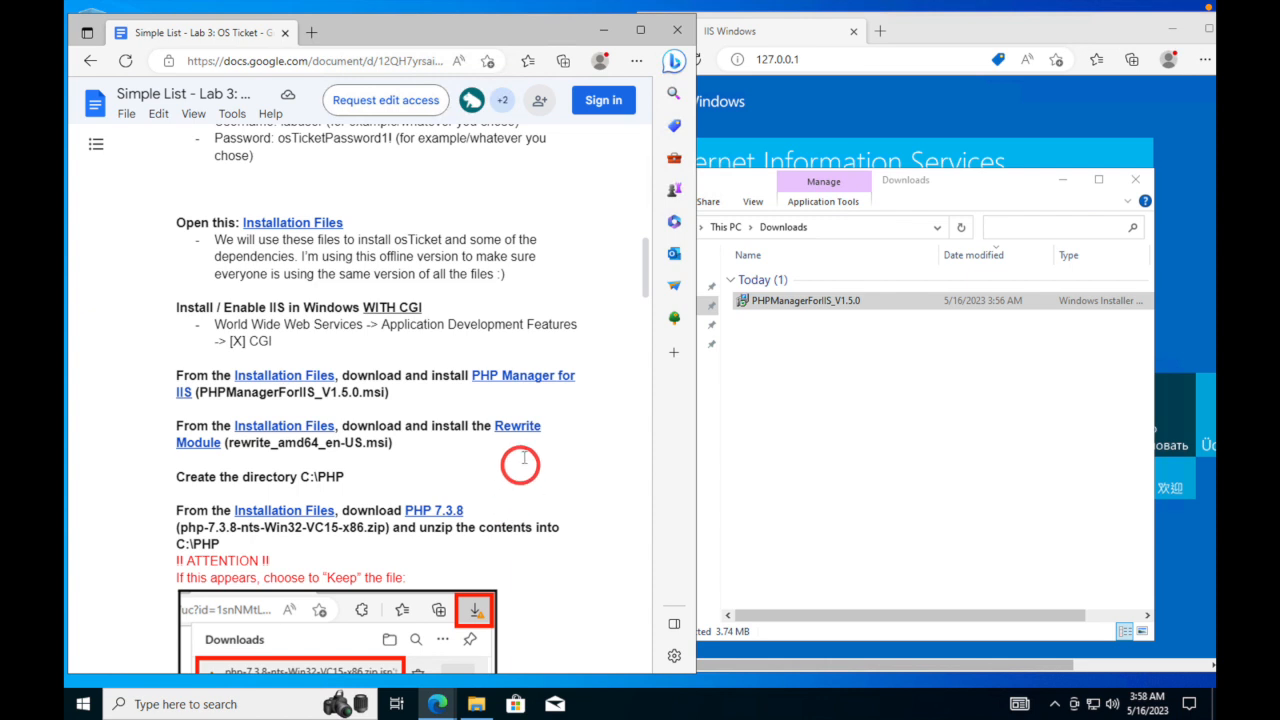
mouse_move(509, 423)
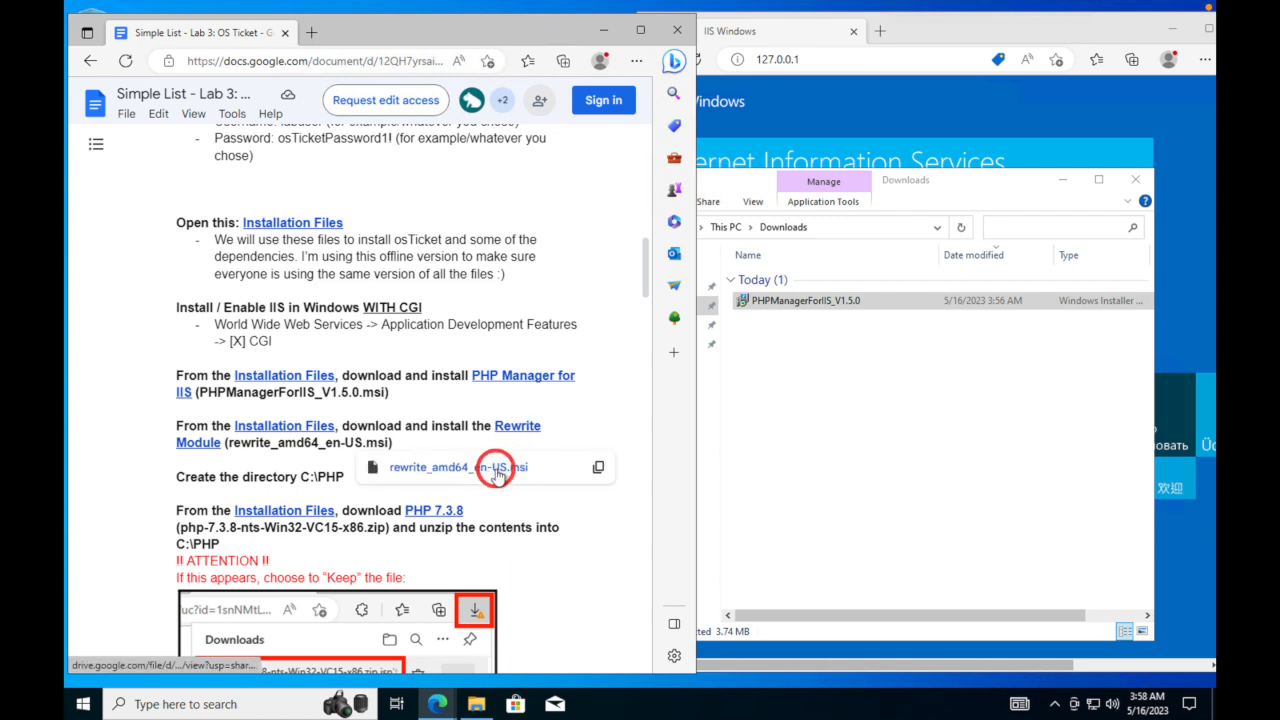
left_click(509, 467)
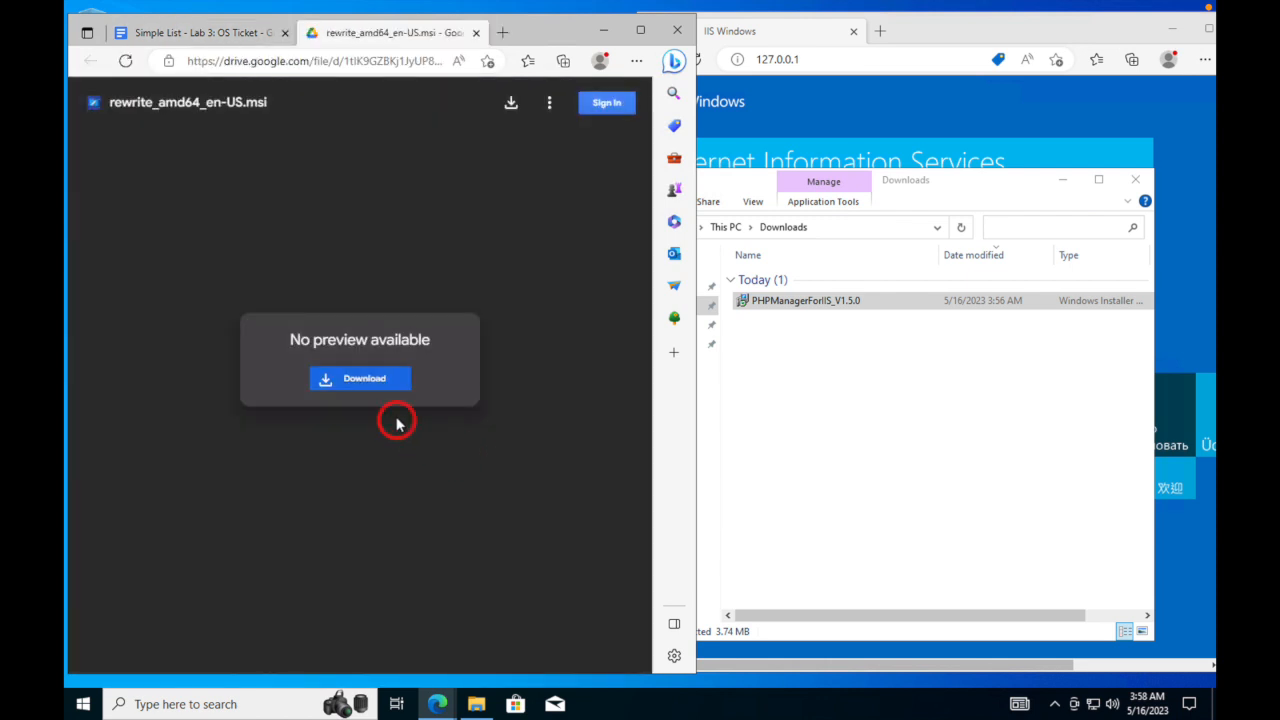
left_click(379, 380)
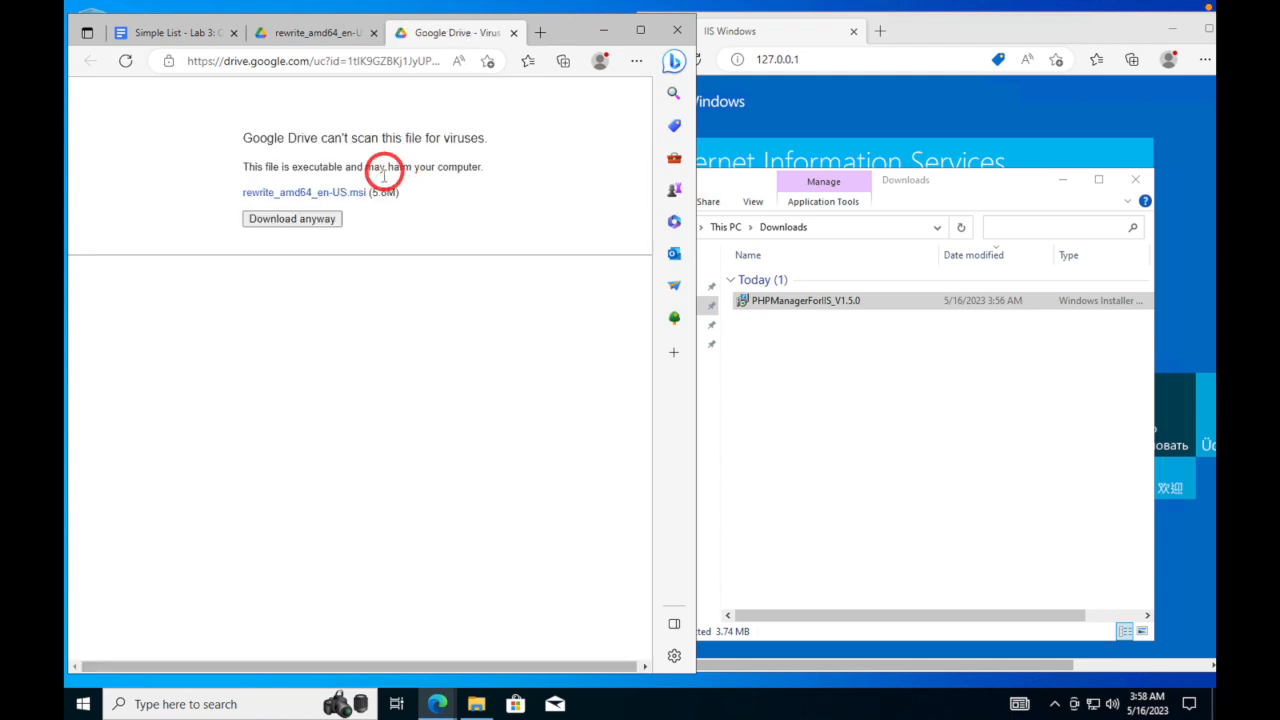
left_click(324, 222)
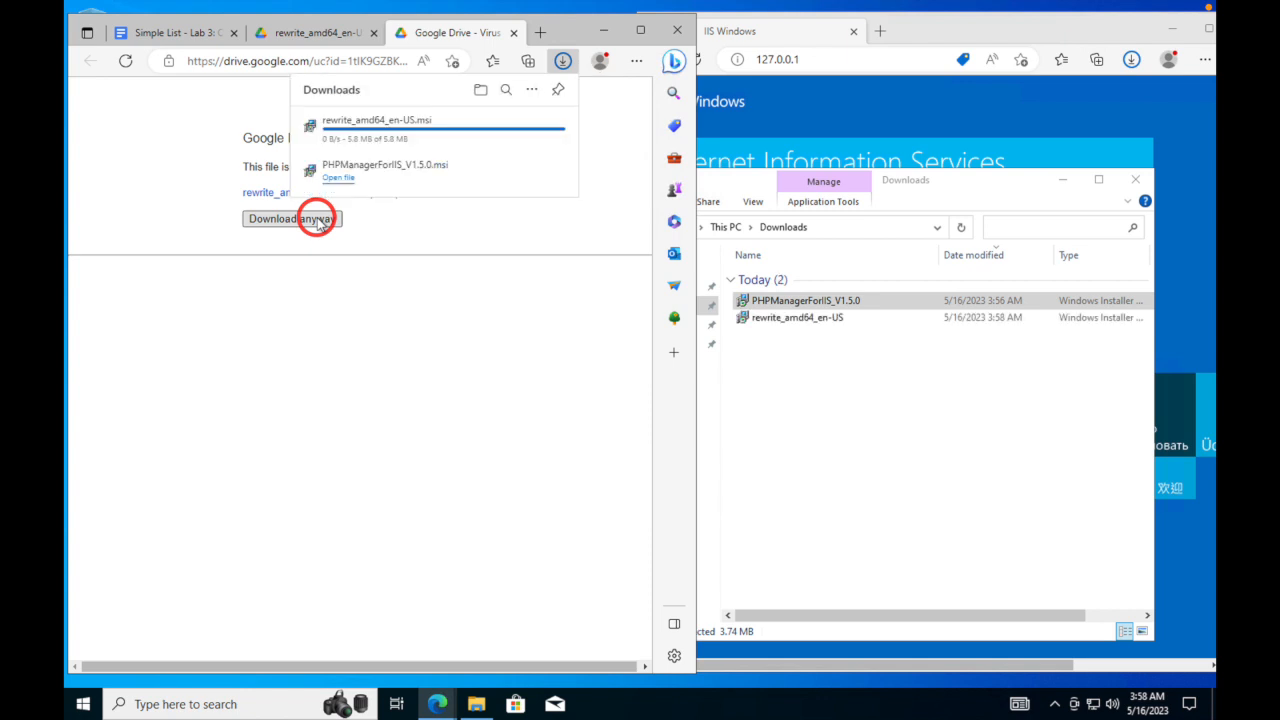
- Run rewrite_amd64_en-US, accept the licence terms, and install IIS URL Rewrite Module 2 through to Finish
double_click(773, 320)
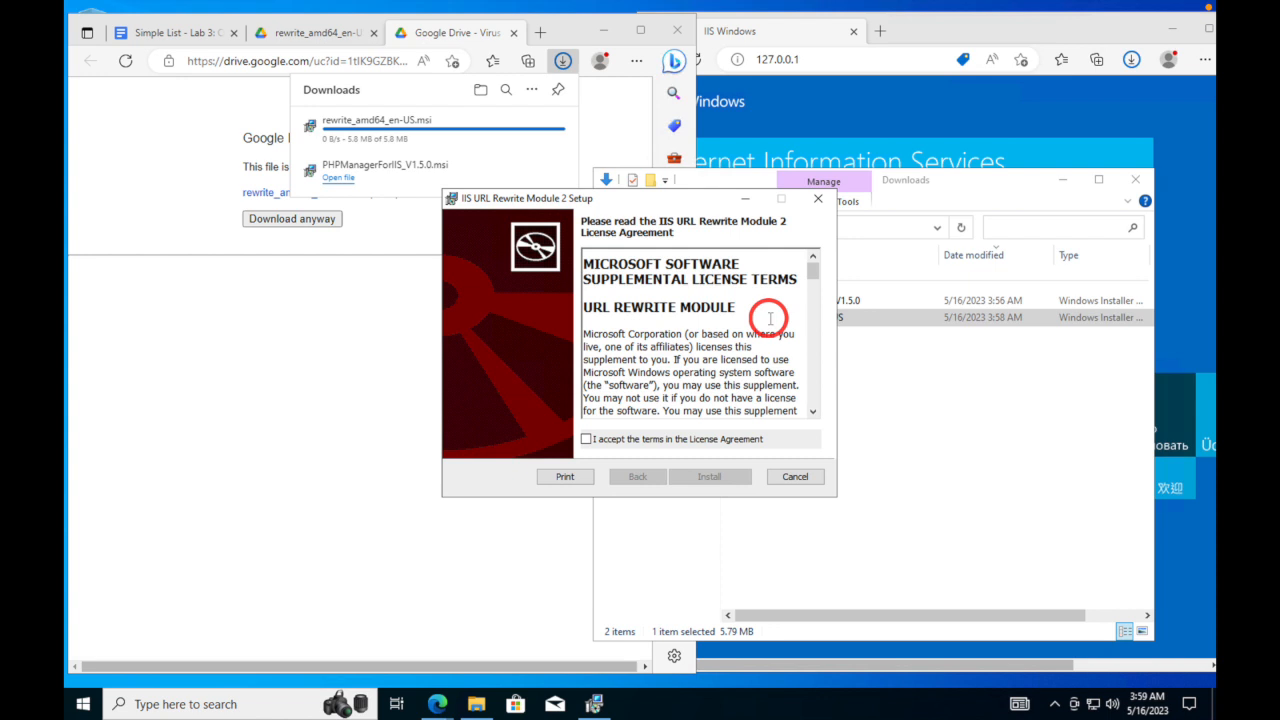
left_click(586, 440)
left_click(709, 477)
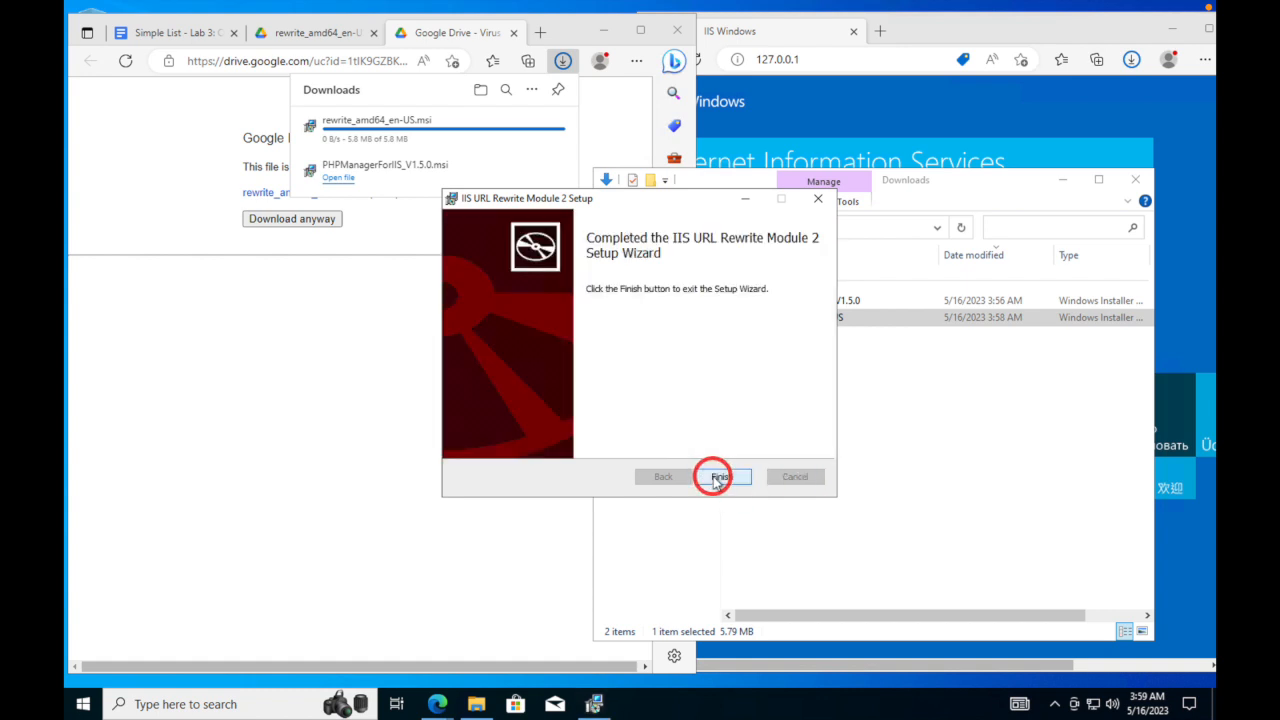
left_click(716, 478)
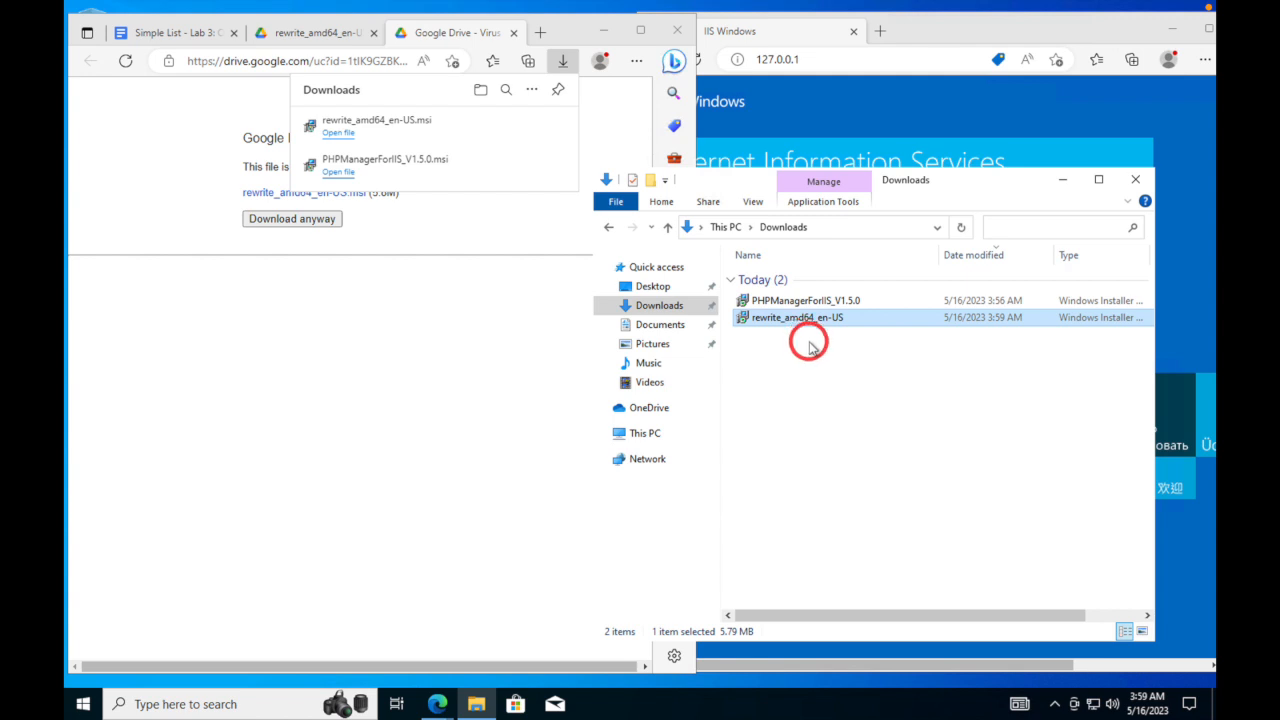
- Close the Google Drive warning and rewrite_amd64 preview tabs, then scroll the guide
left_click(514, 34)
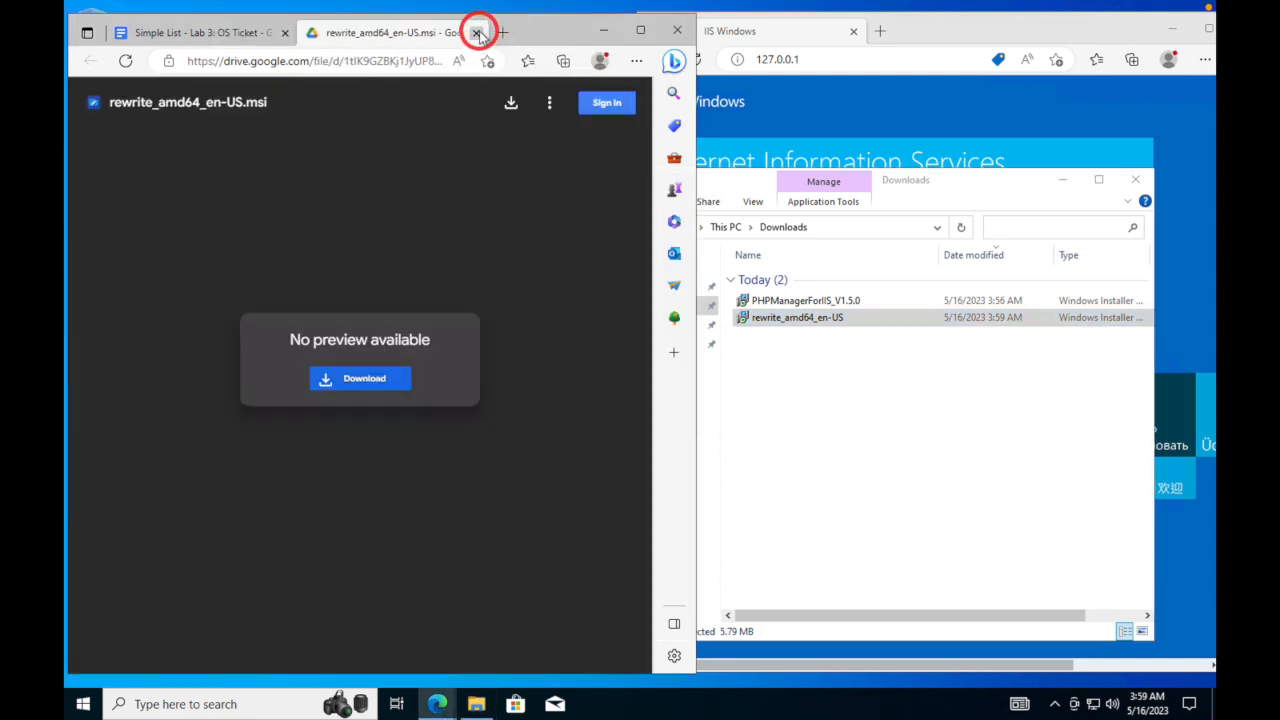
left_click(478, 33)
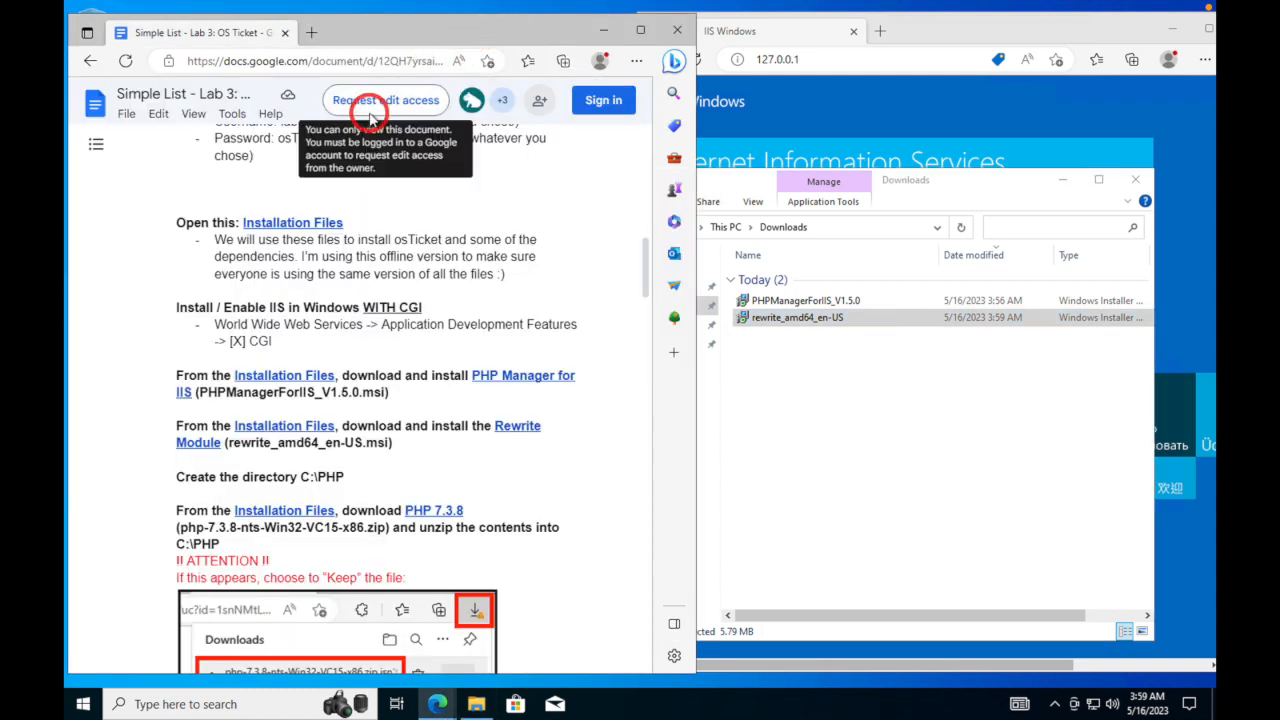
scroll(440, 390, "up", 1)
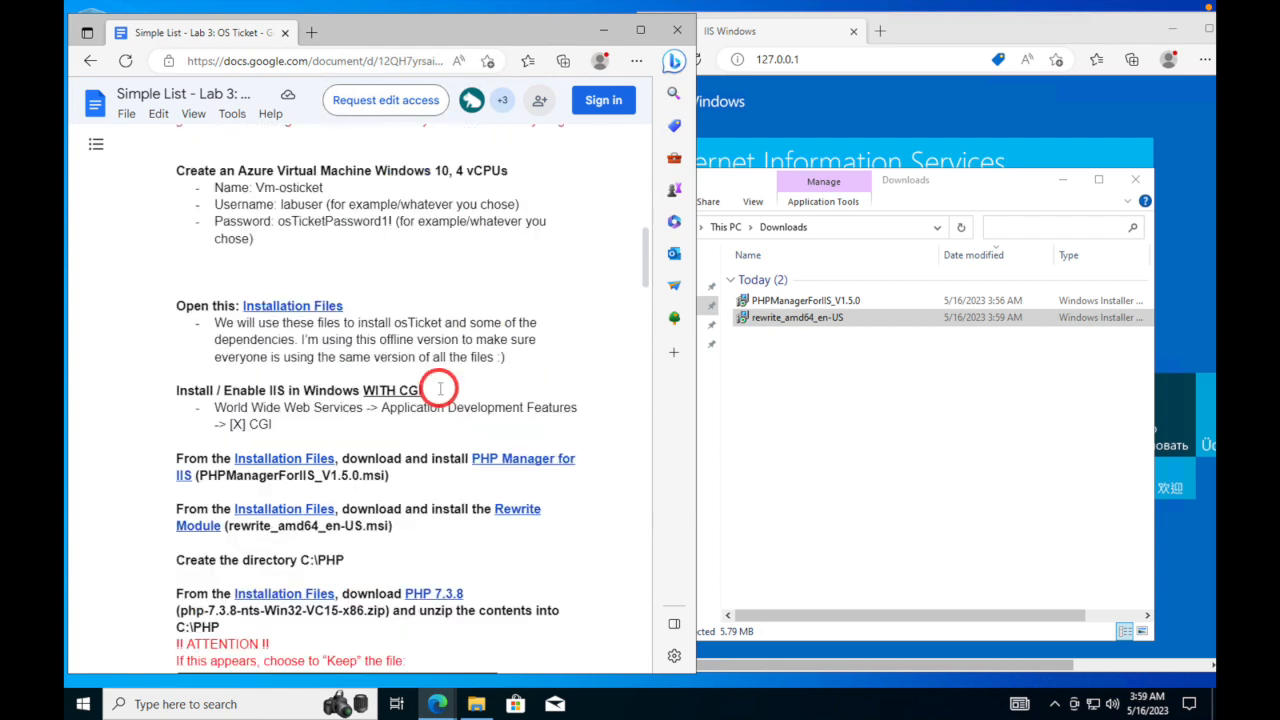
scroll(440, 390, "down", 1)
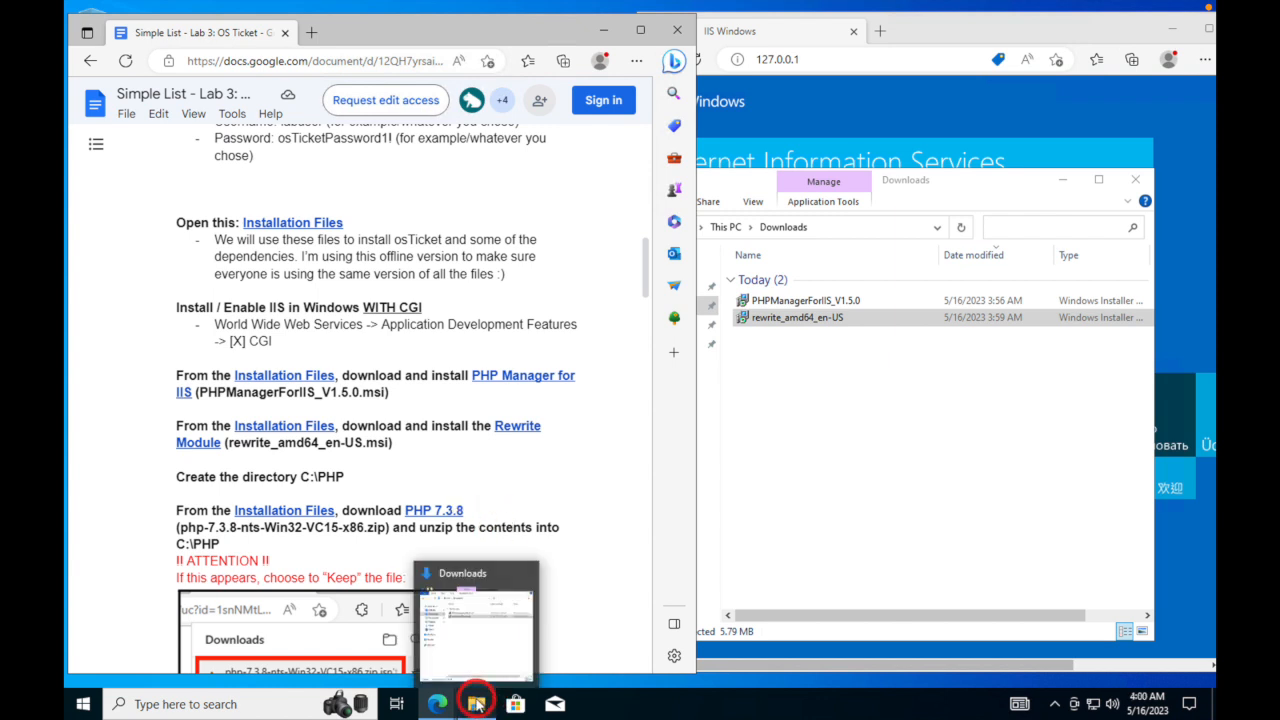
left_click(778, 533)
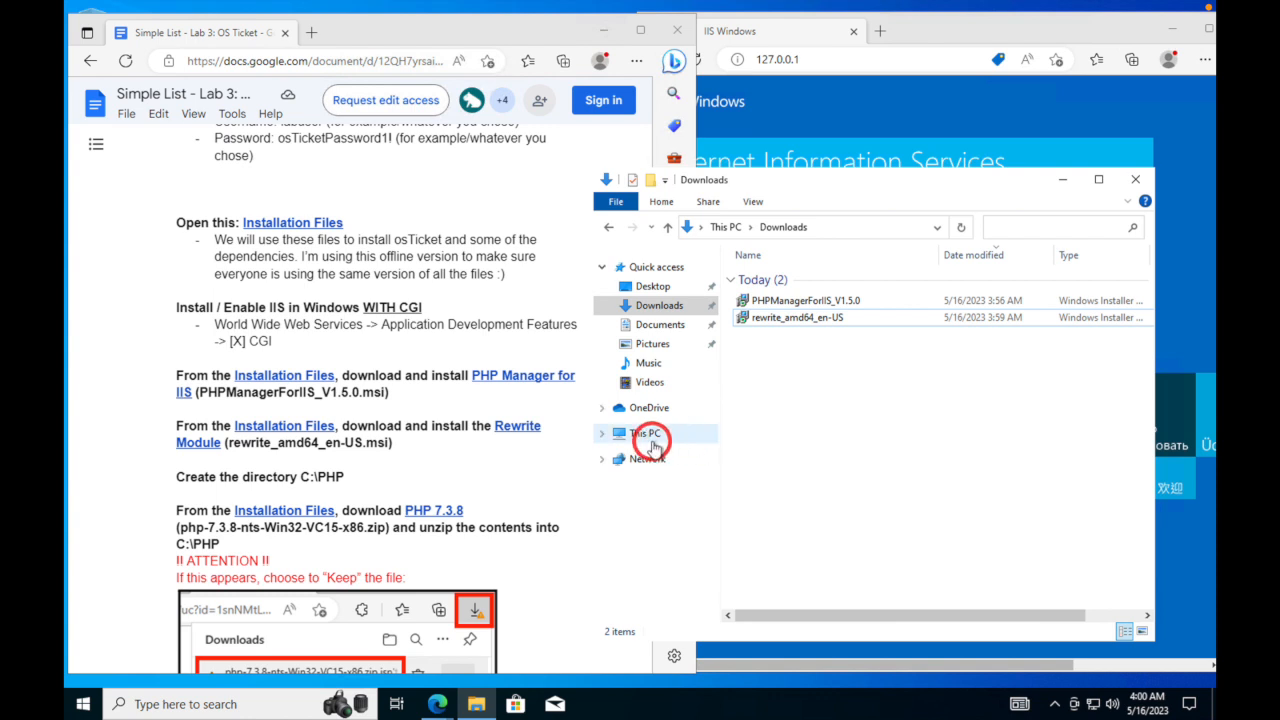
left_click(477, 704)
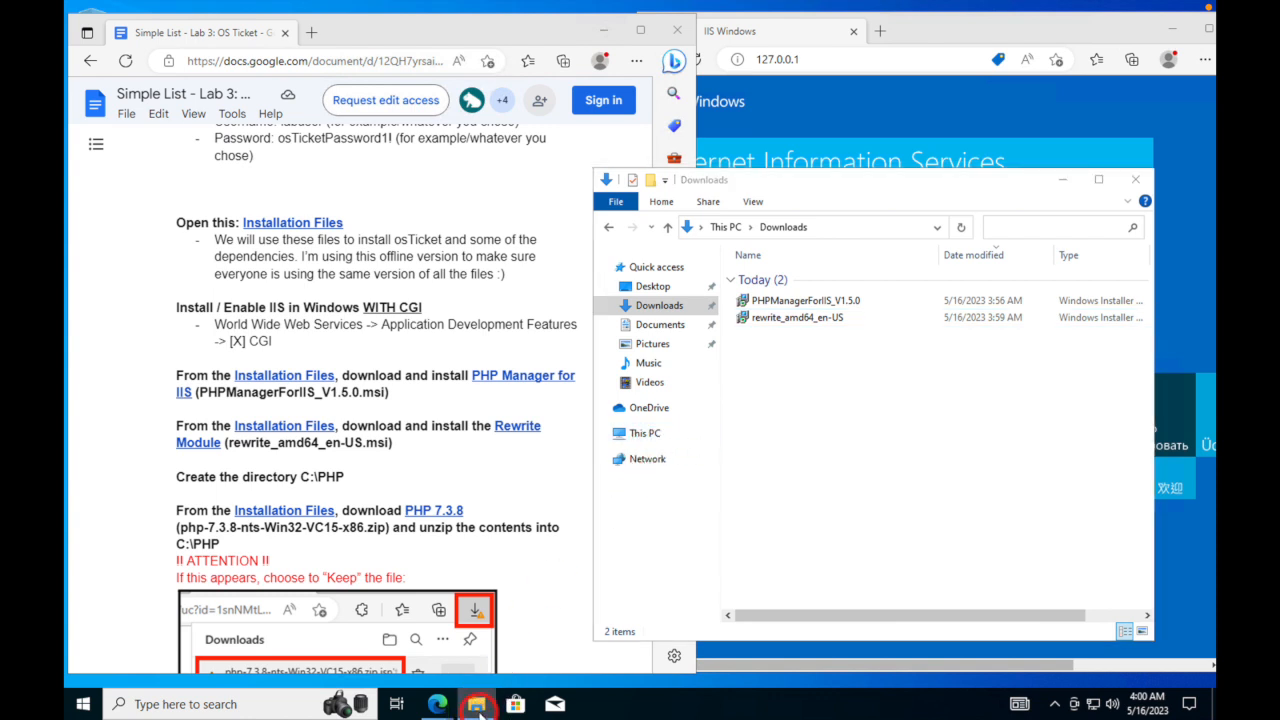
right_click(477, 705)
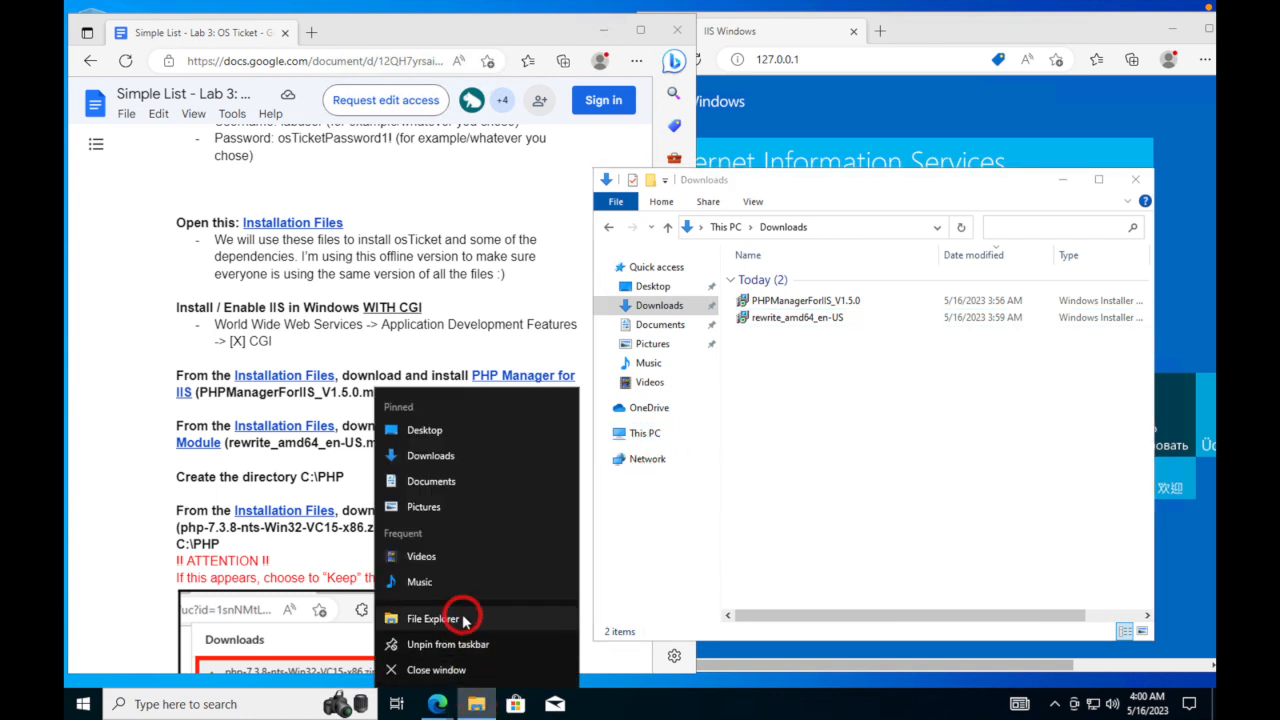
left_click(433, 619)
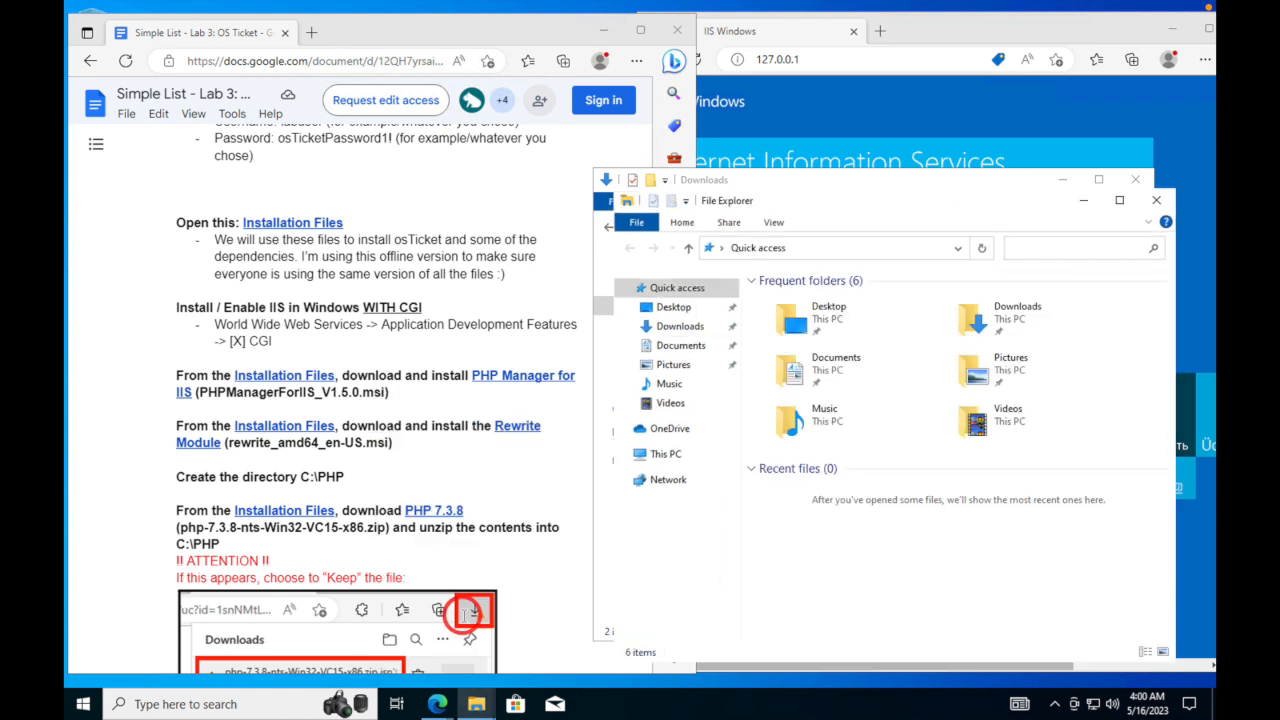
left_click_drag(885, 215, 387, 216)
left_click(885, 203)
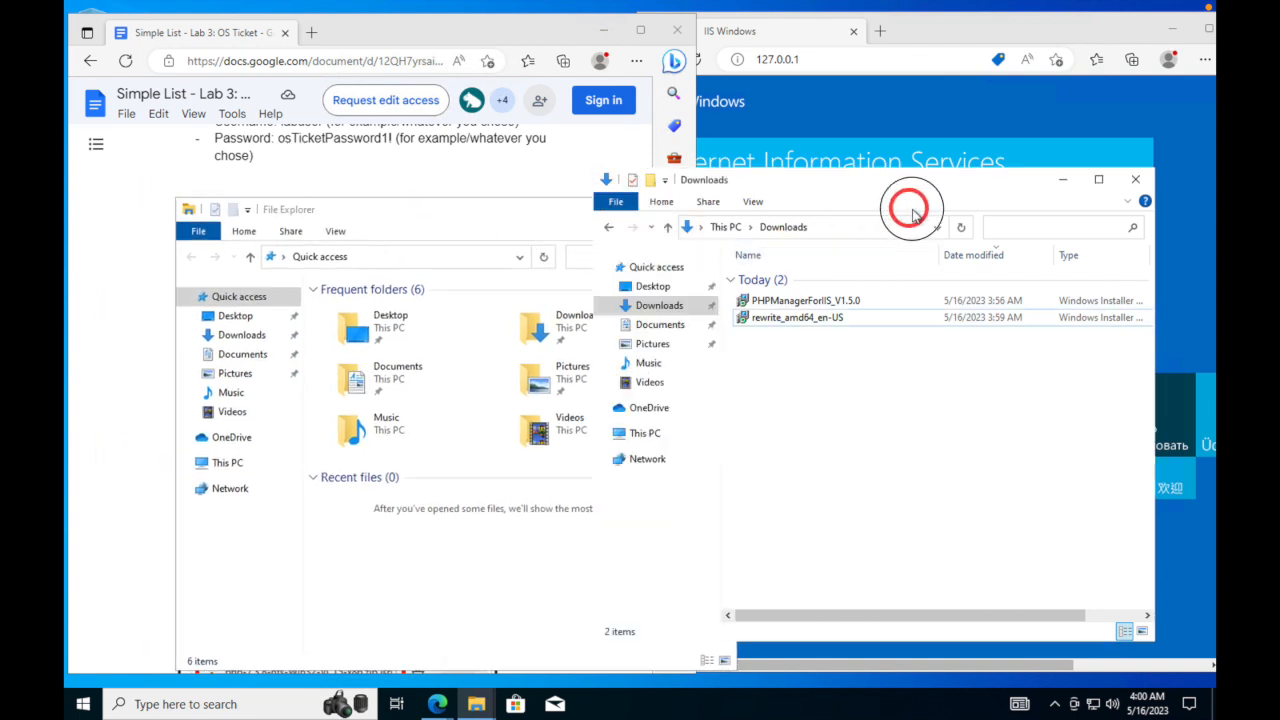
left_click_drag(940, 196, 1012, 219)
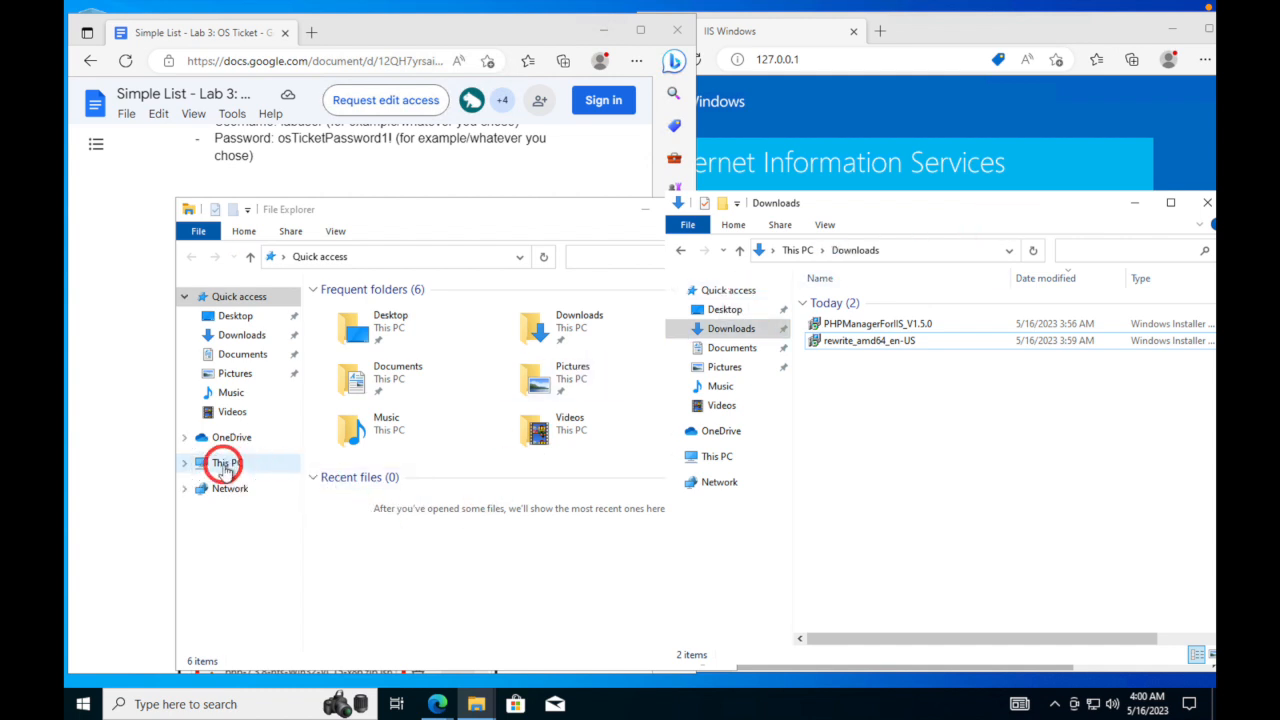
left_click(230, 463)
left_click(333, 528)
double_click(335, 533)
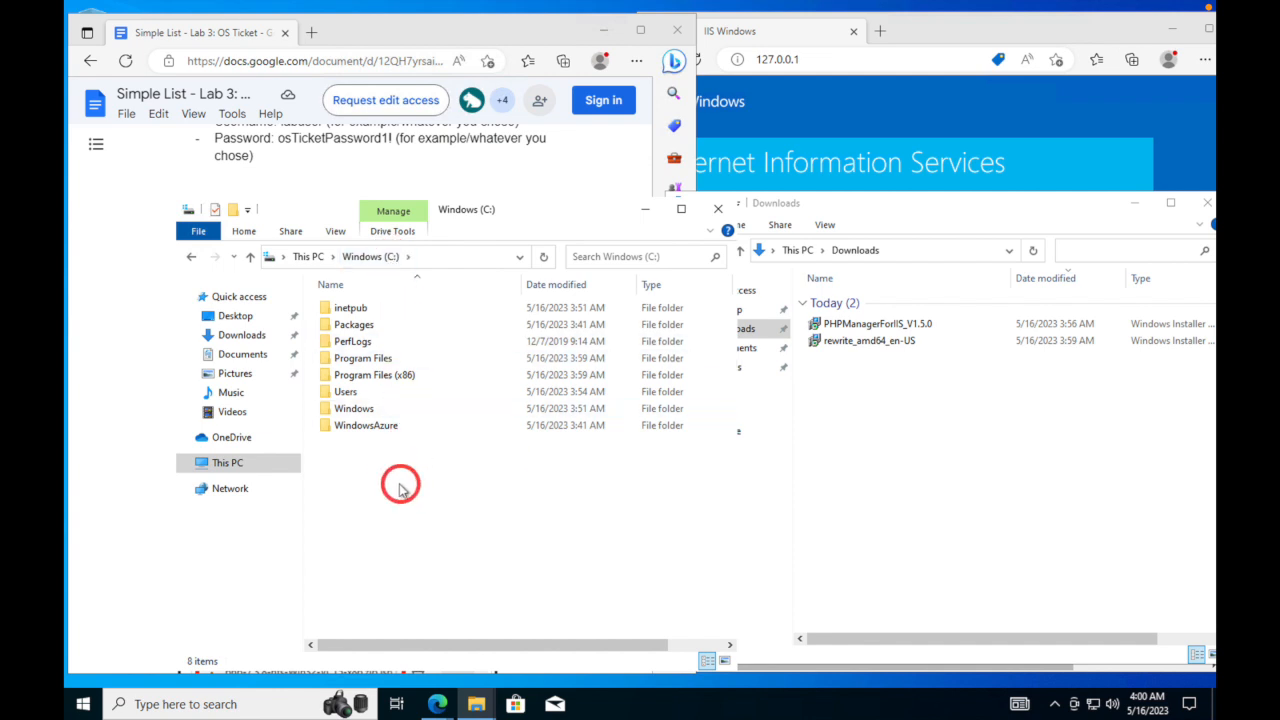
right_click(378, 505)
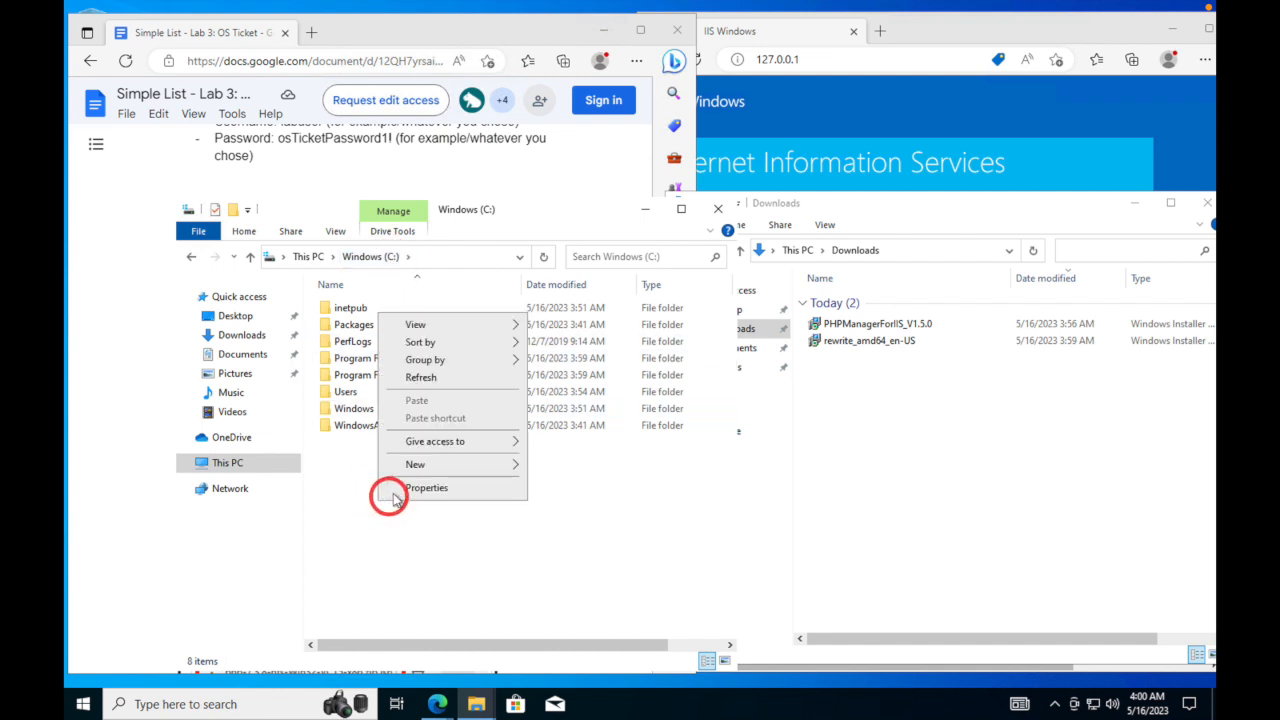
mouse_move(428, 468)
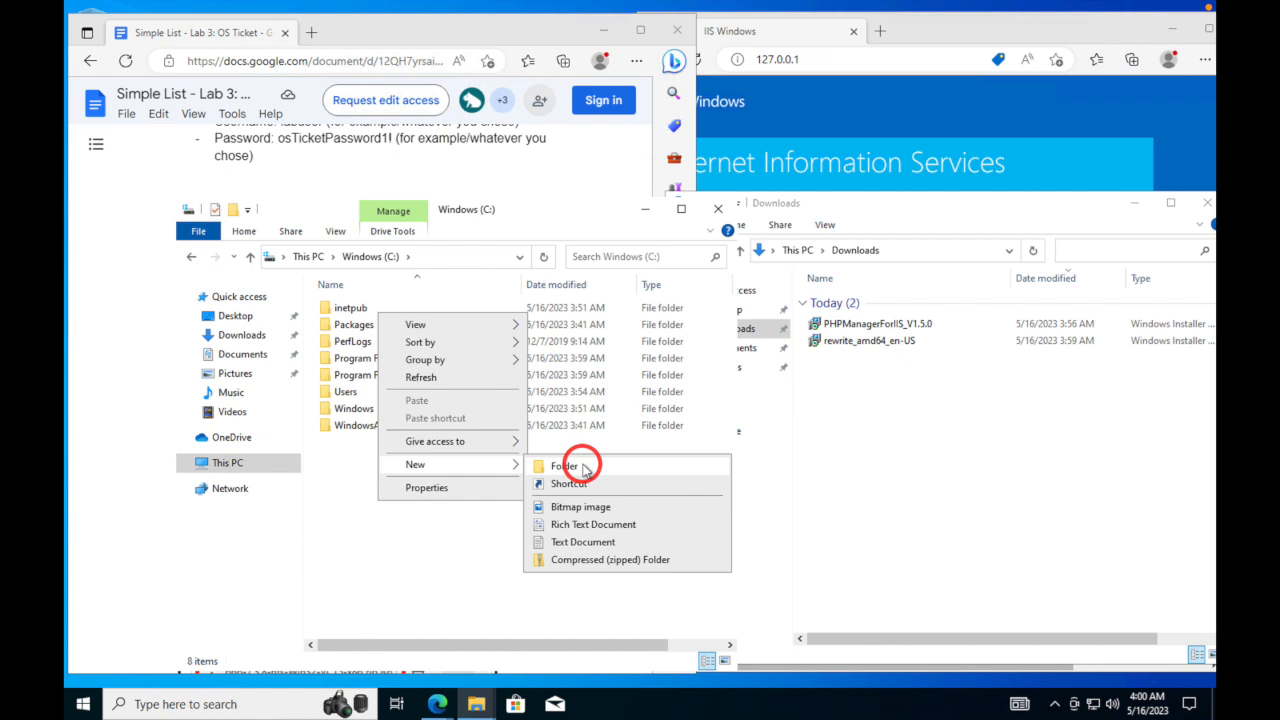
left_click(349, 457)
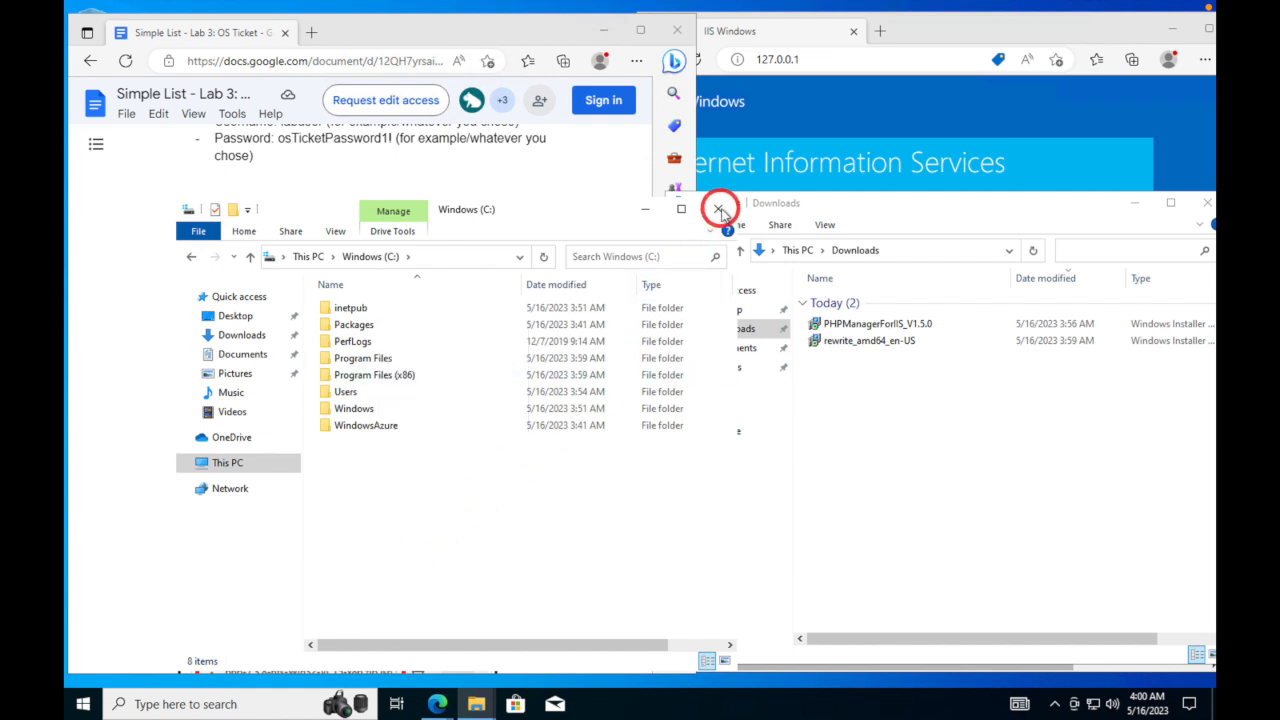
left_click(720, 212)
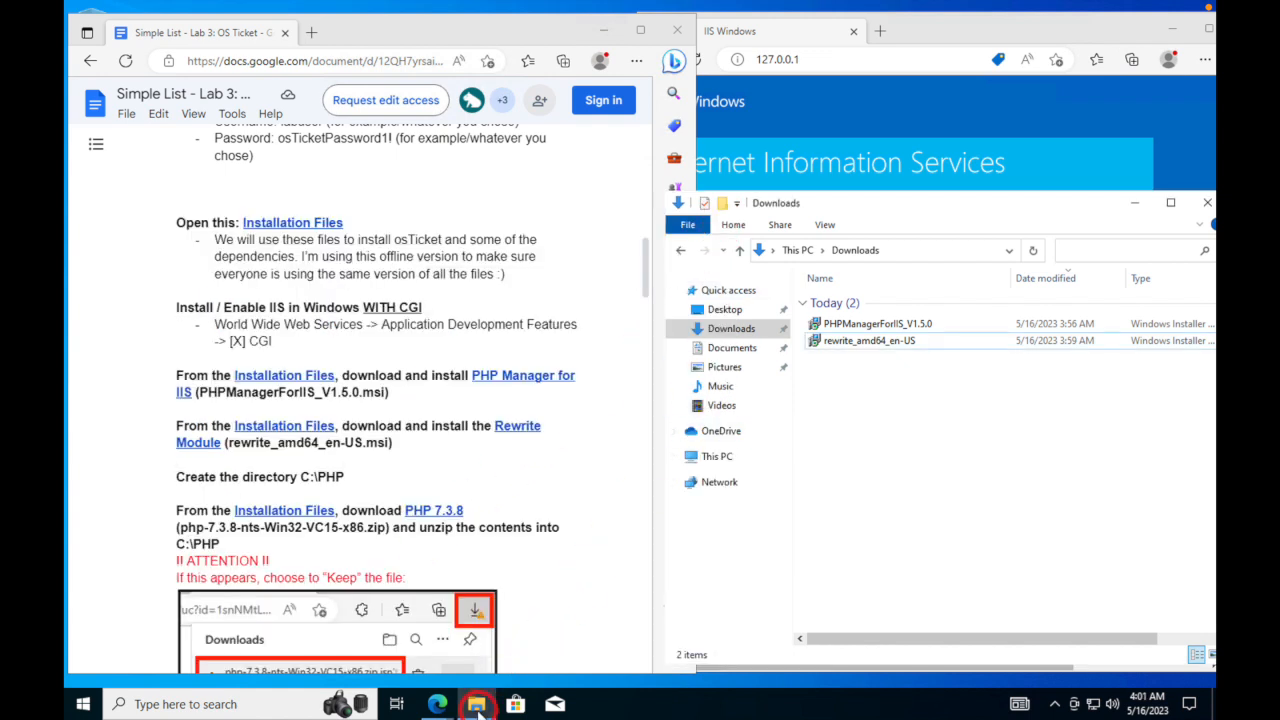
- Reposition the Downloads window and open a second File Explorer window beside it
left_click(476, 704)
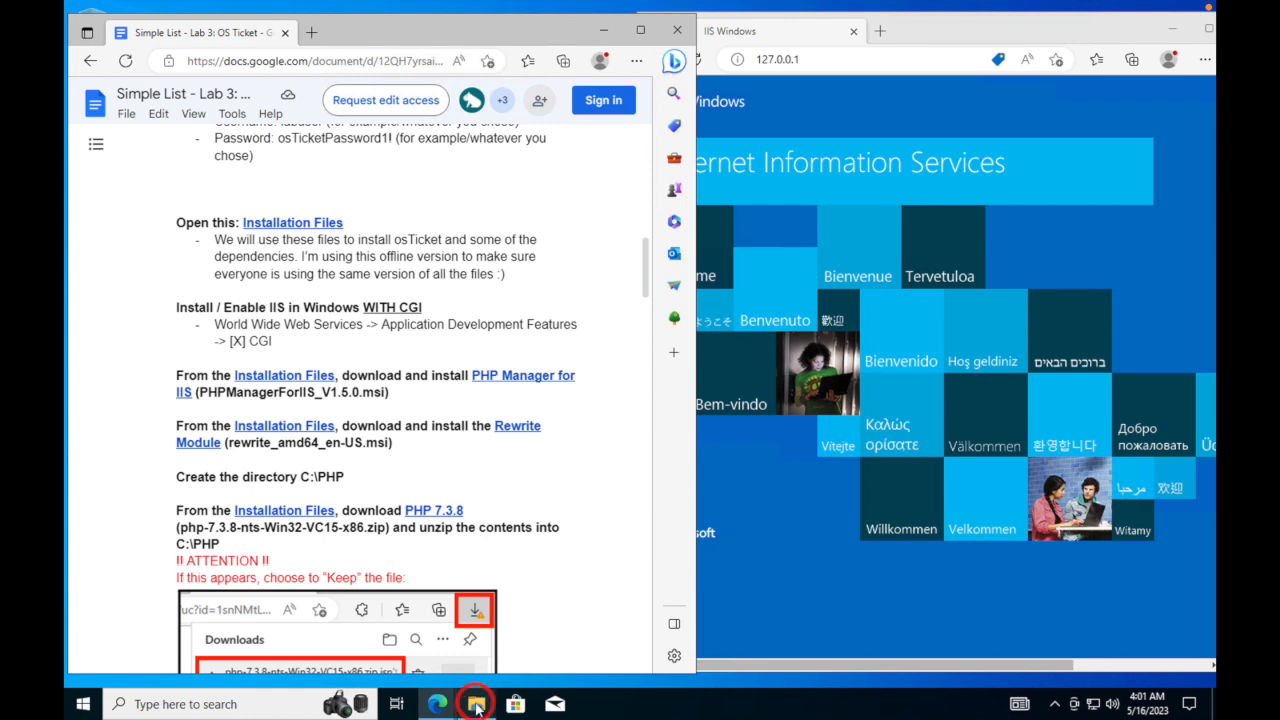
left_click(476, 704)
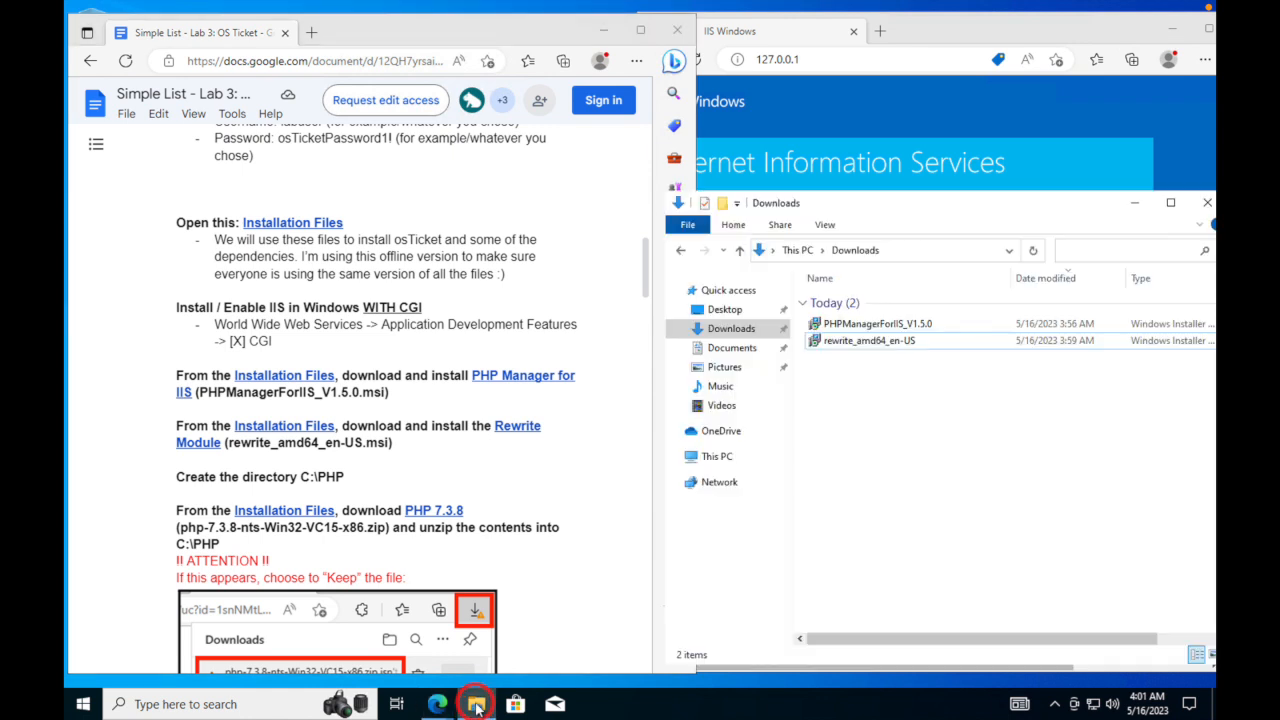
left_click_drag(905, 208, 879, 200)
right_click(497, 700)
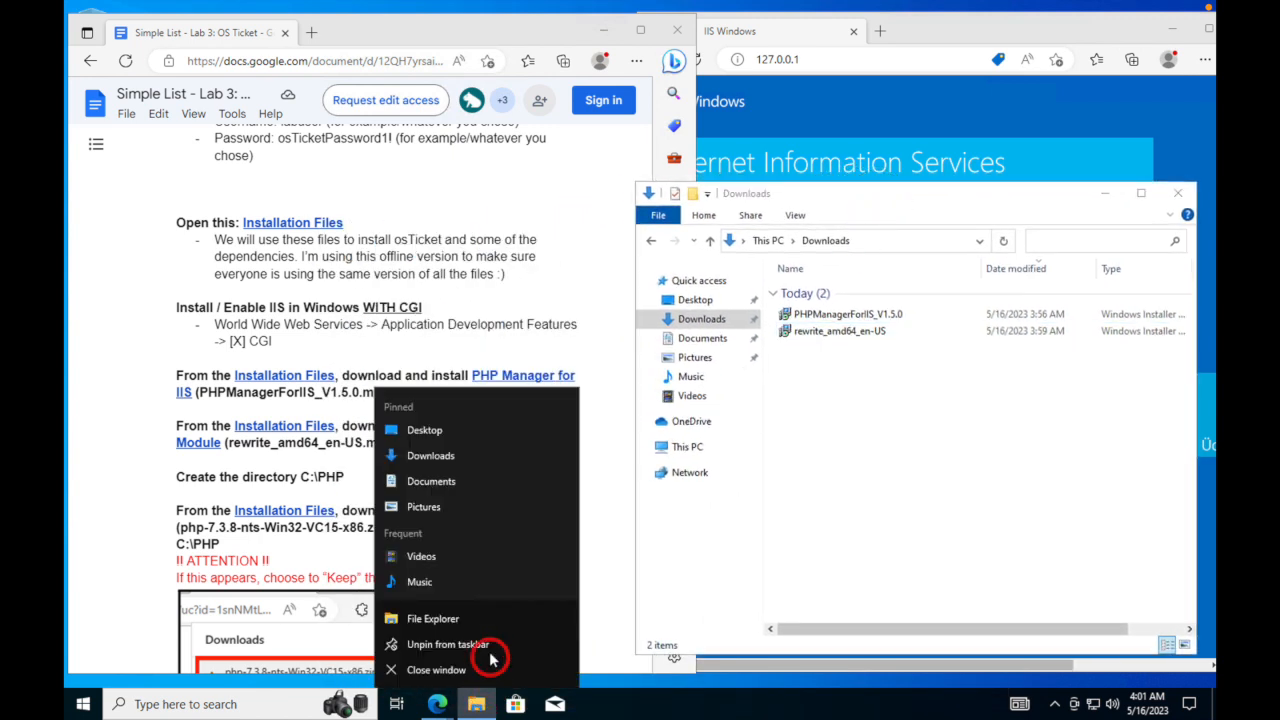
left_click(433, 619)
left_click(439, 9)
left_click(341, 92)
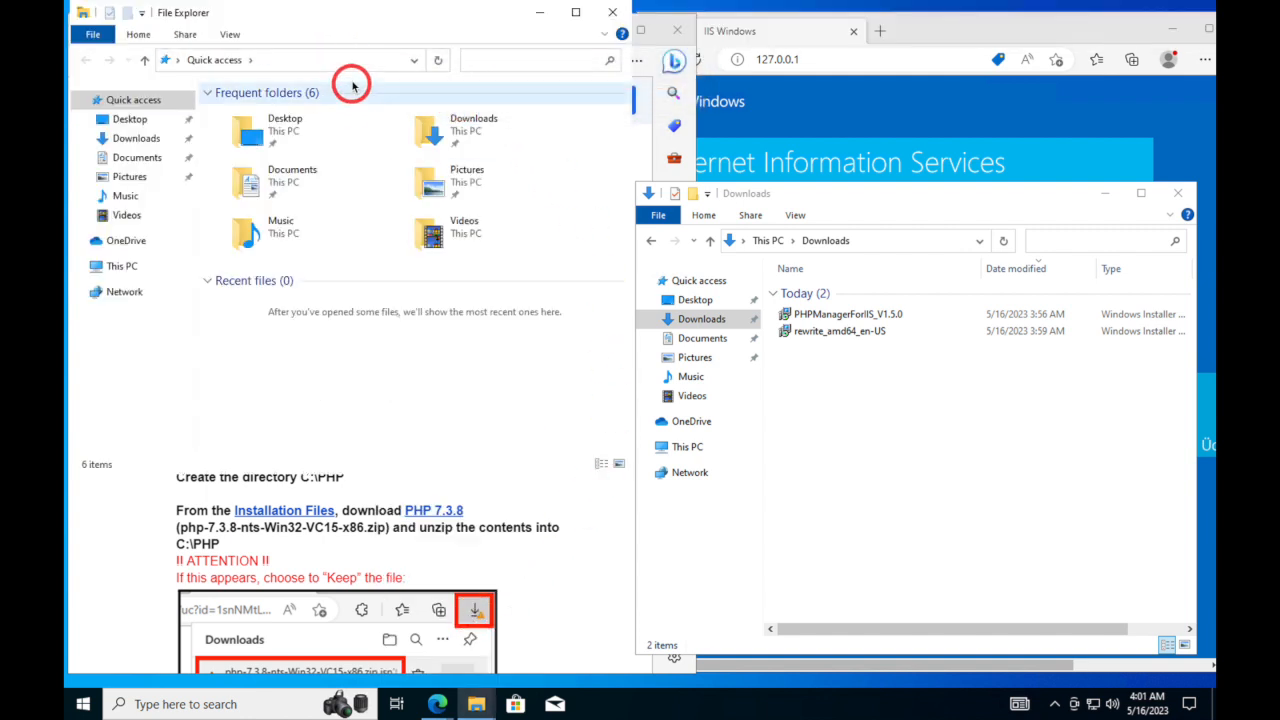
left_click(350, 87)
left_click_drag(337, 23, 414, 204)
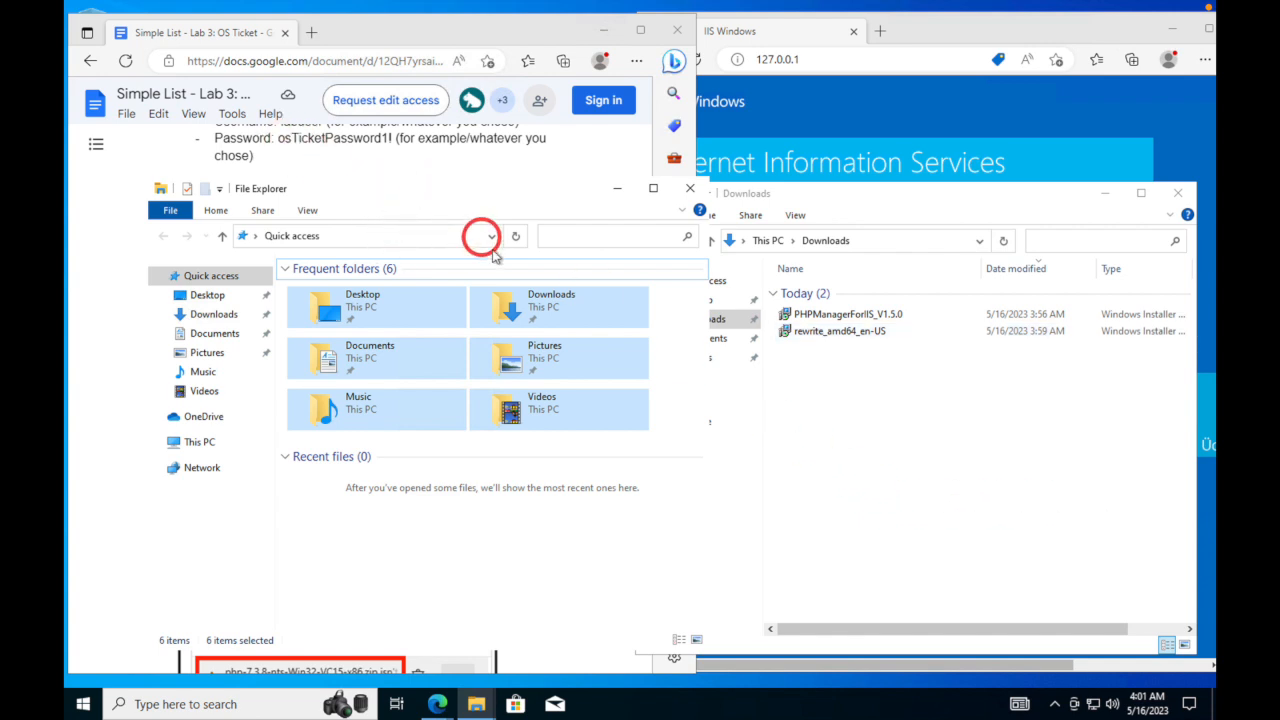
- Navigate to the C: drive and create a new folder named PHP there
left_click(341, 241)
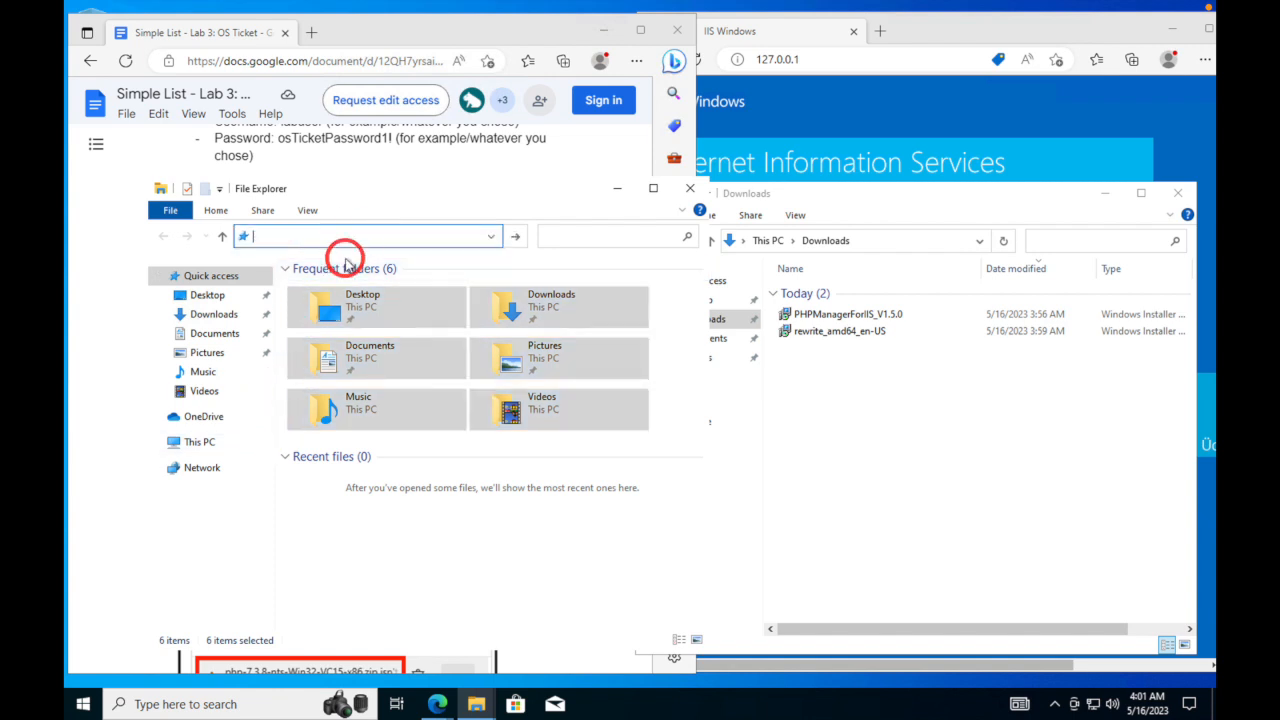
type("c:")
key("Return")
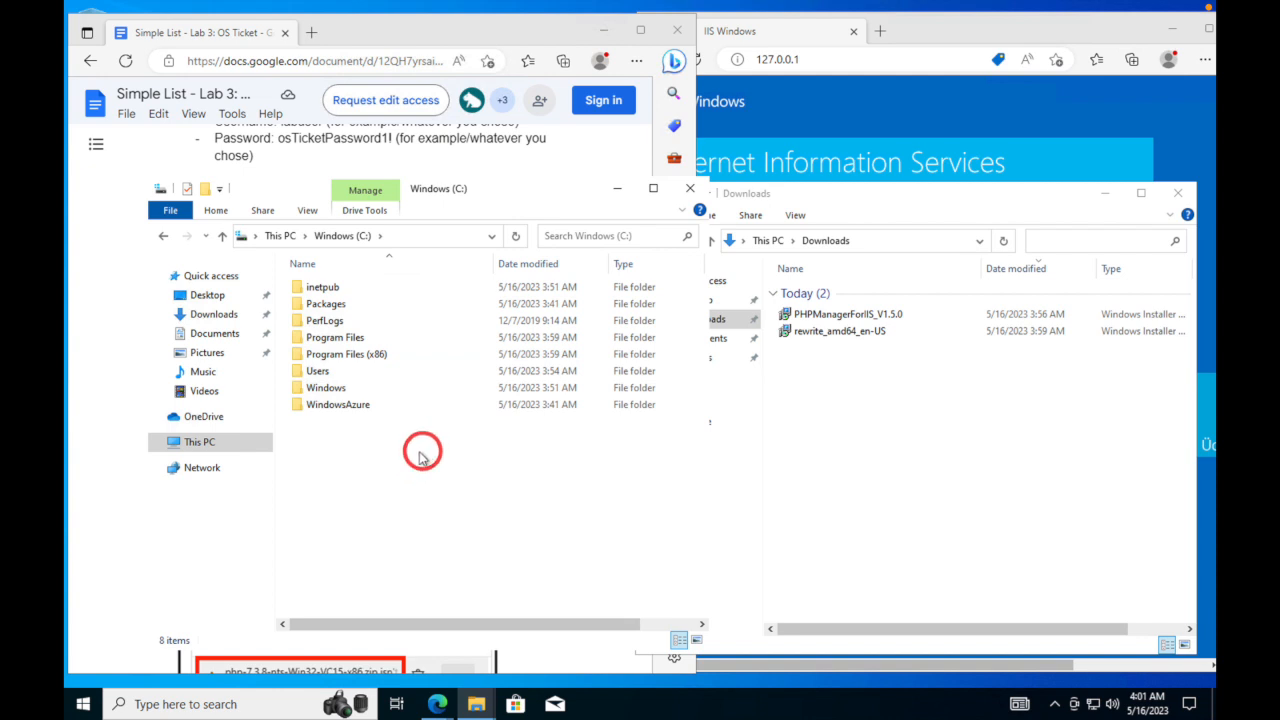
scroll(410, 455, "right", 1)
right_click(401, 457)
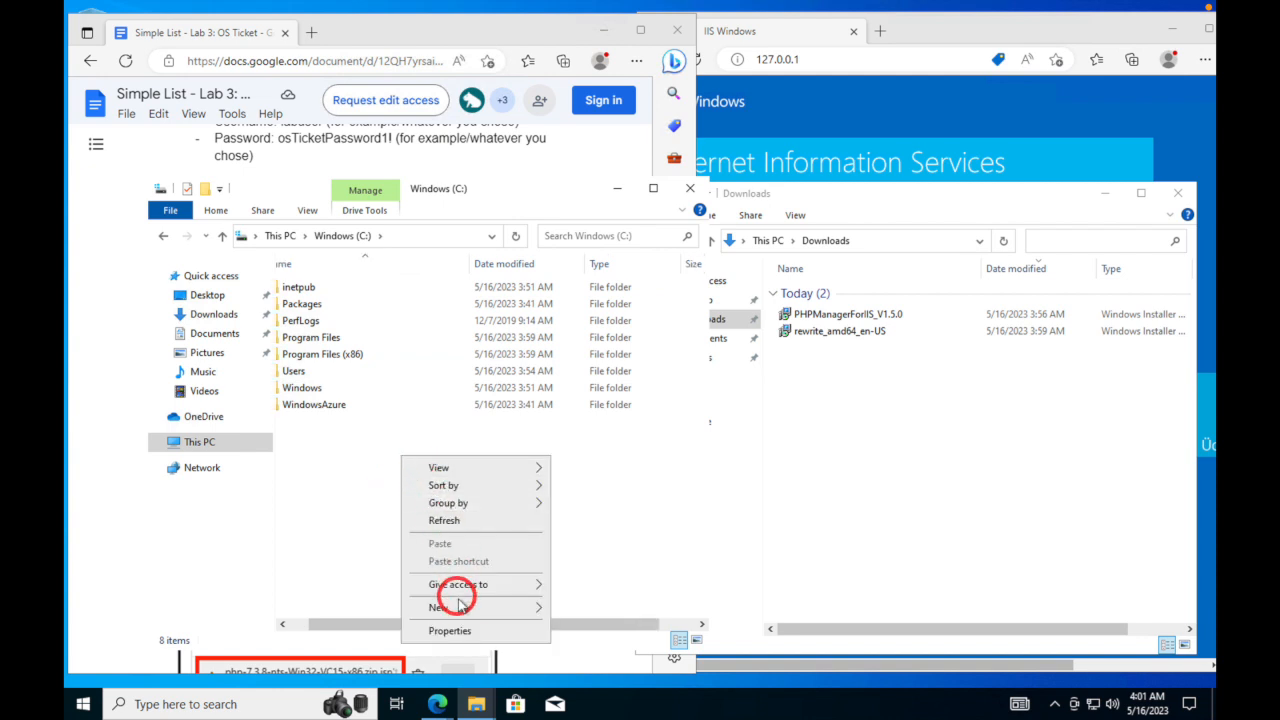
mouse_move(503, 608)
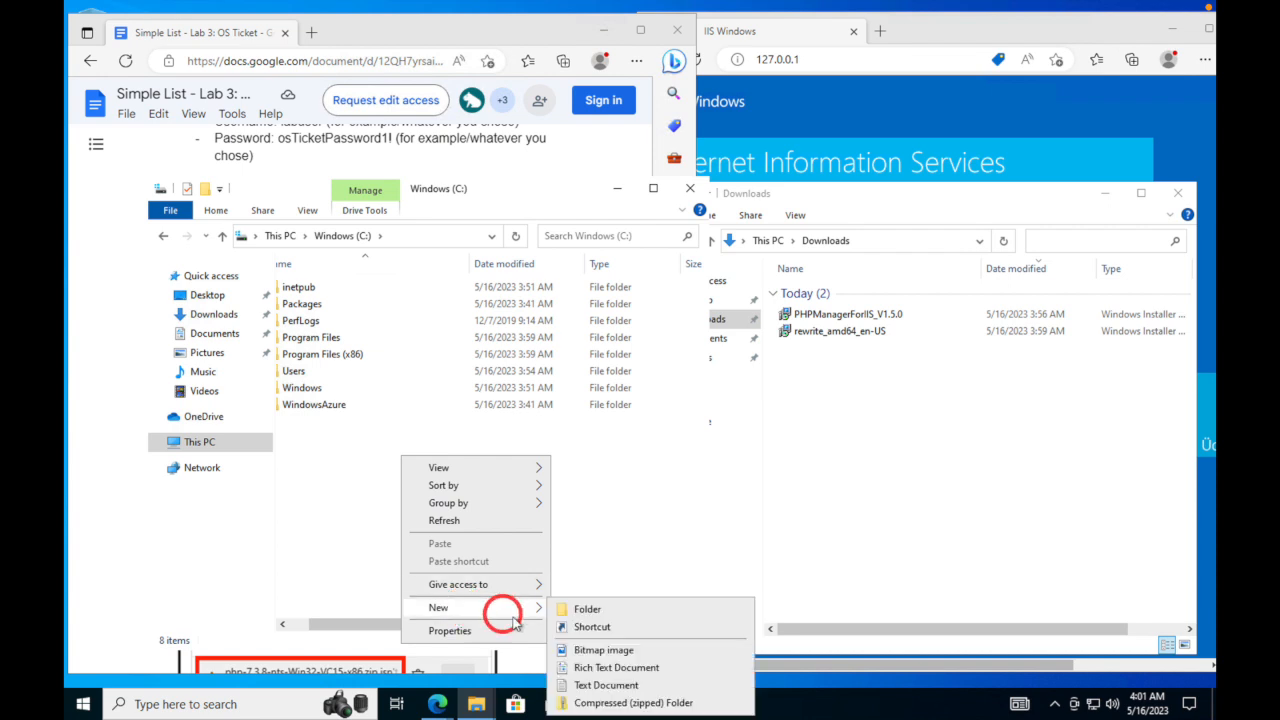
left_click(585, 610)
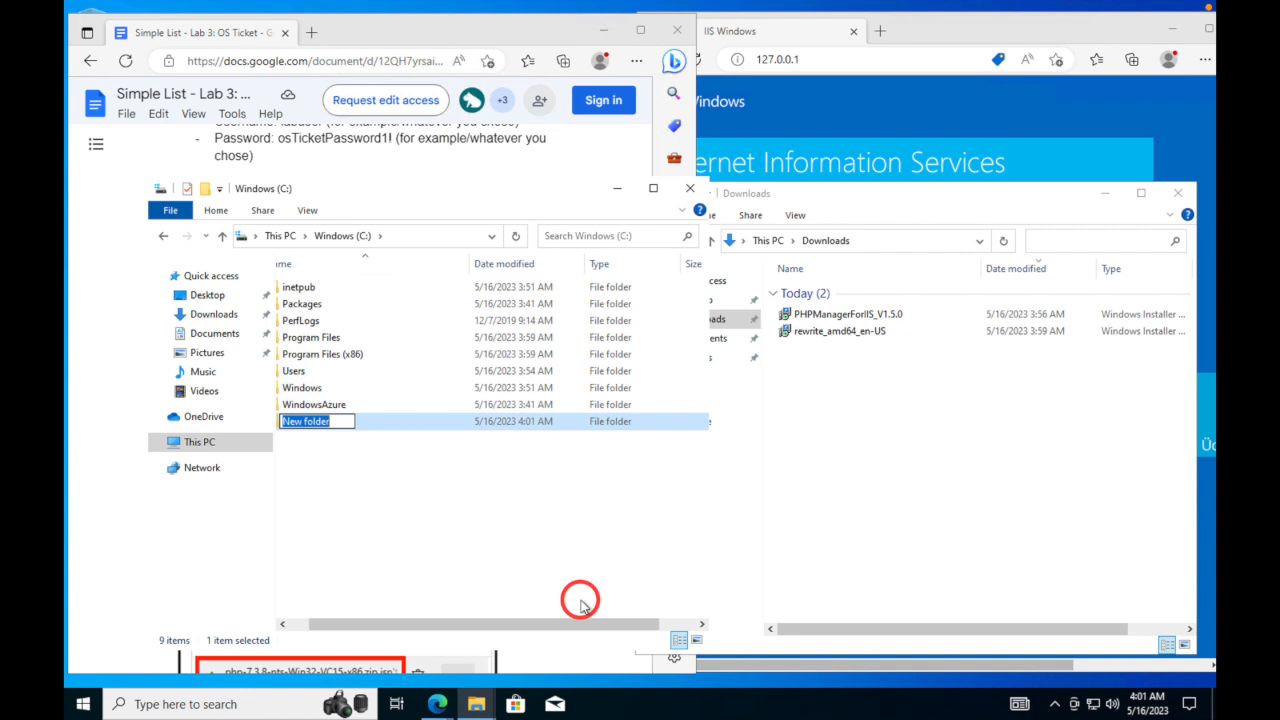
type("p")
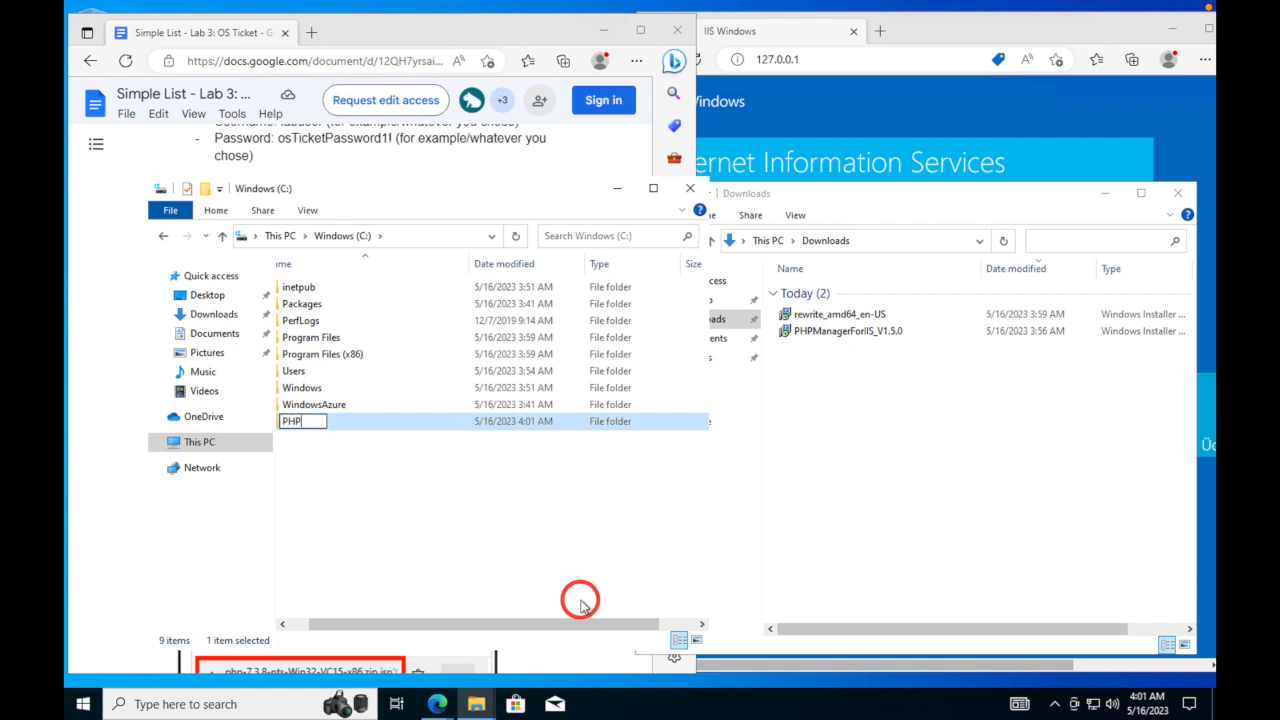
key("Return")
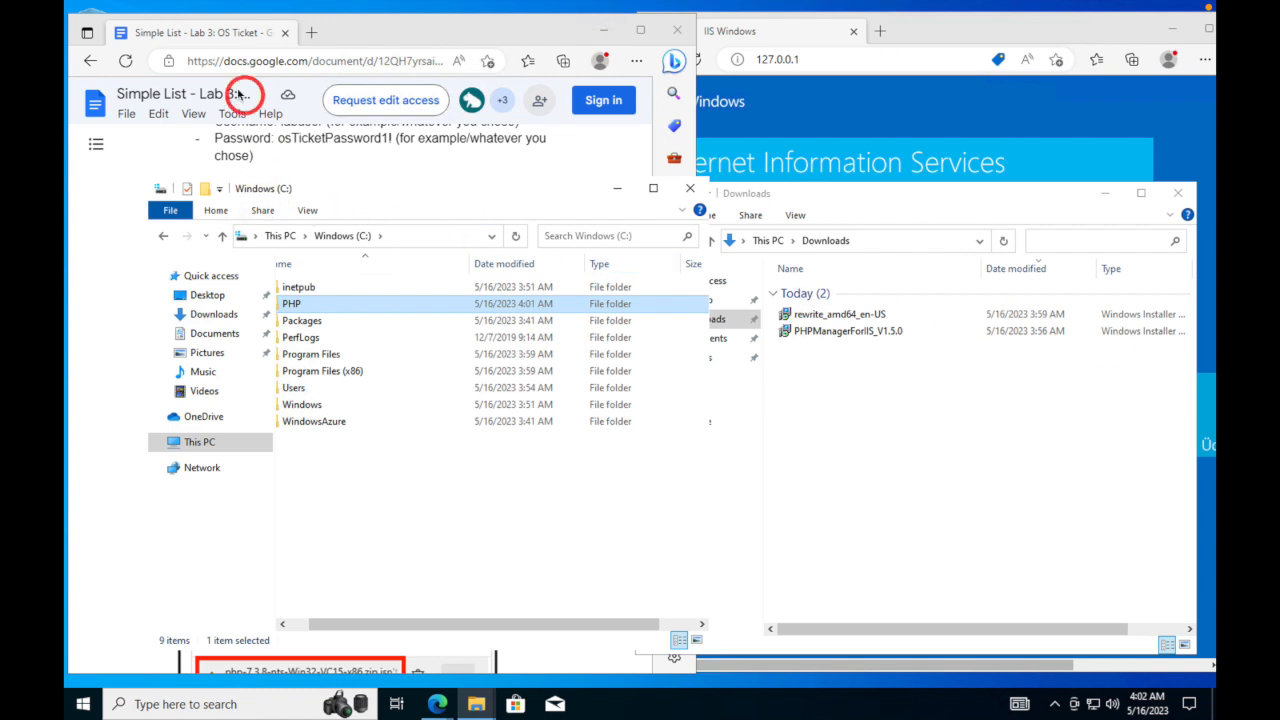
- Open the lab guide's PHP 7.3.8 link as php-7.3.8-nts-Win32-VC15-x86.zip in Google Drive and download it
left_click(394, 31)
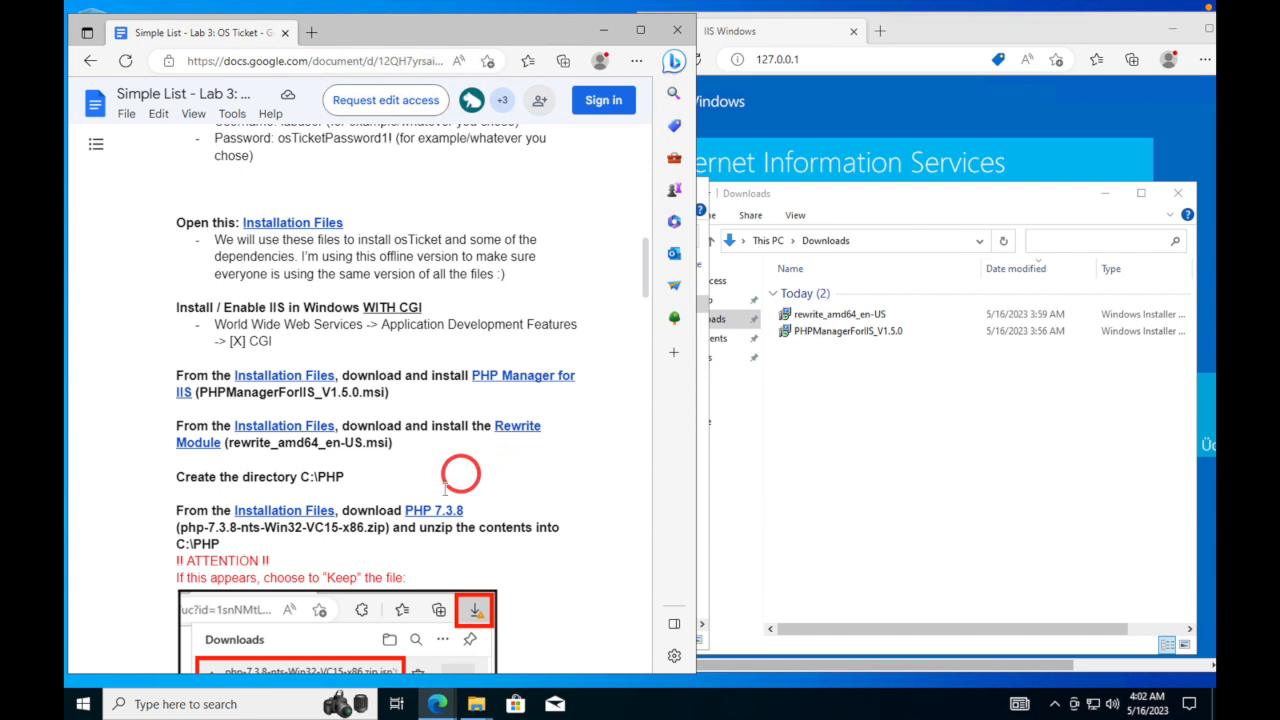
mouse_move(423, 511)
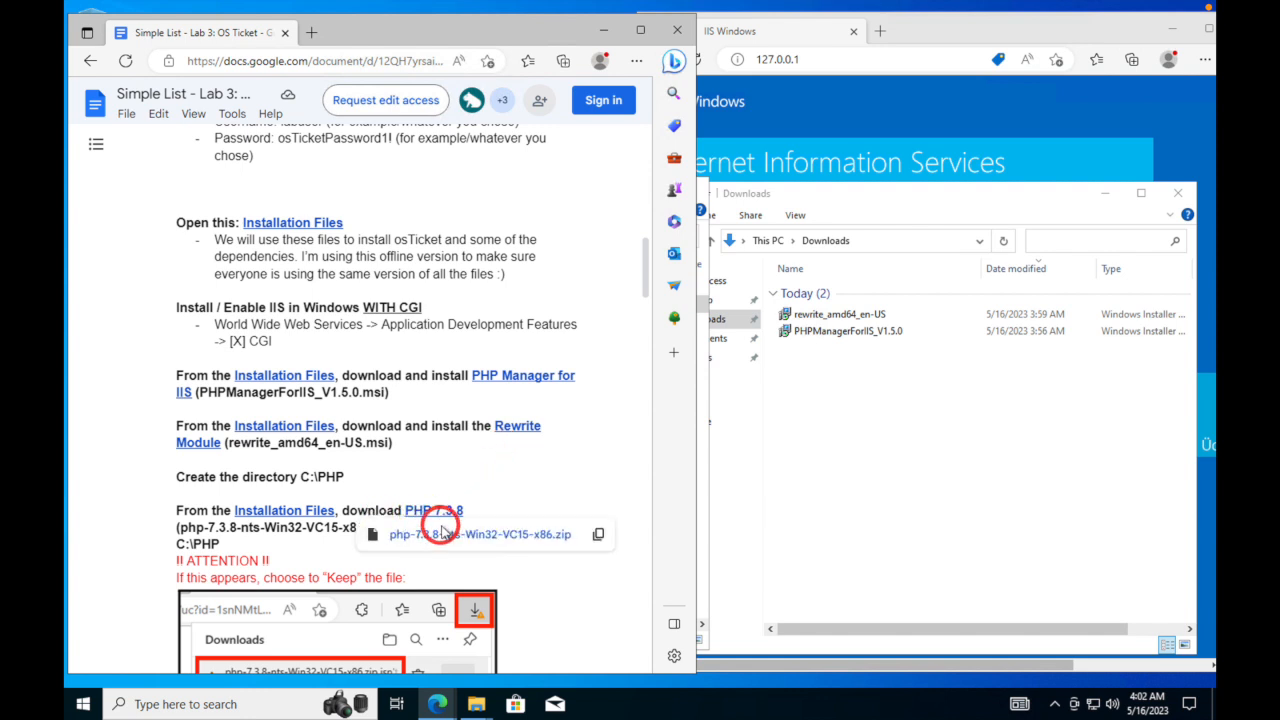
left_click(446, 534)
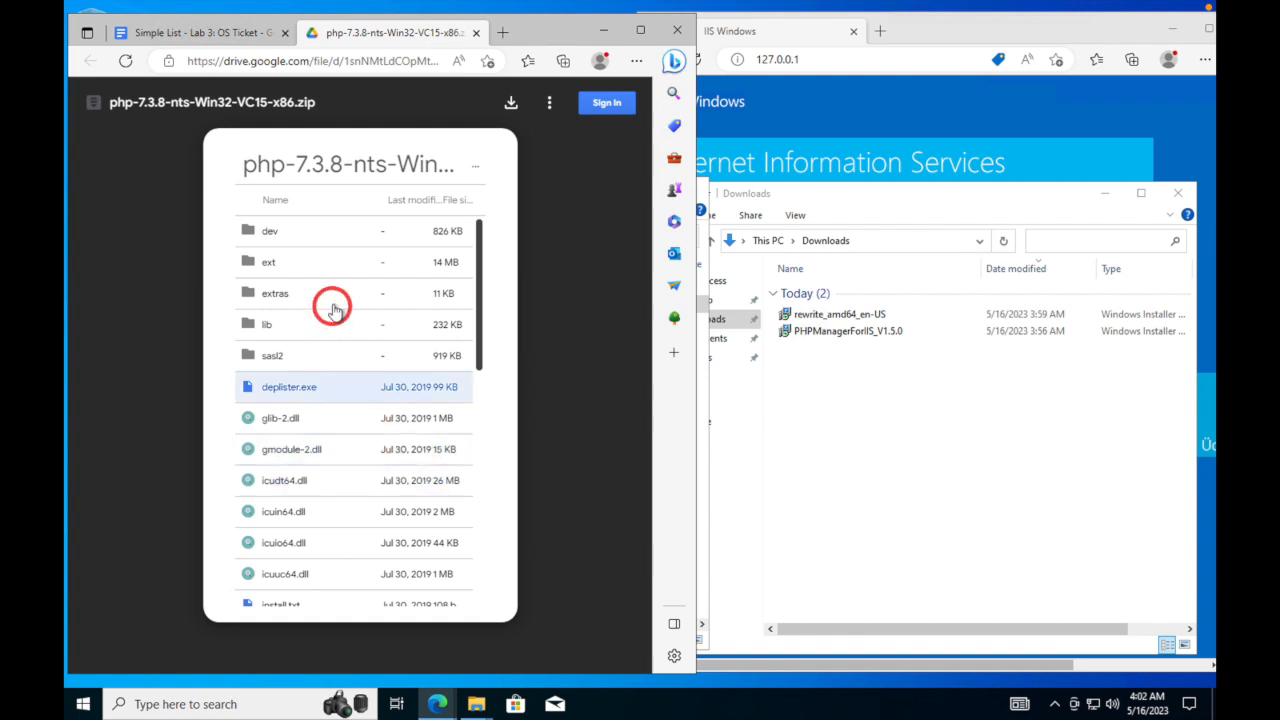
left_click(511, 104)
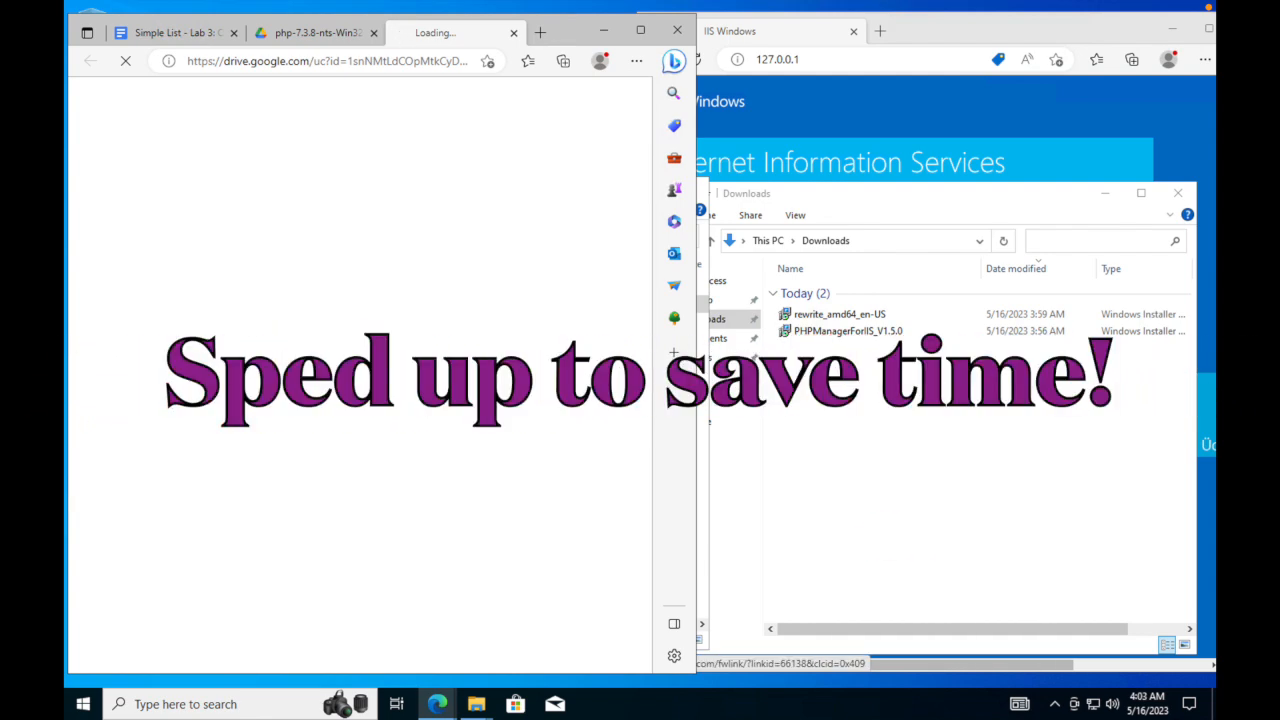
- Choose Keep for the flagged php-7.3.8 zip in Edge's Downloads panel
left_click(317, 33)
left_click(549, 104)
left_click(178, 33)
left_click(501, 32)
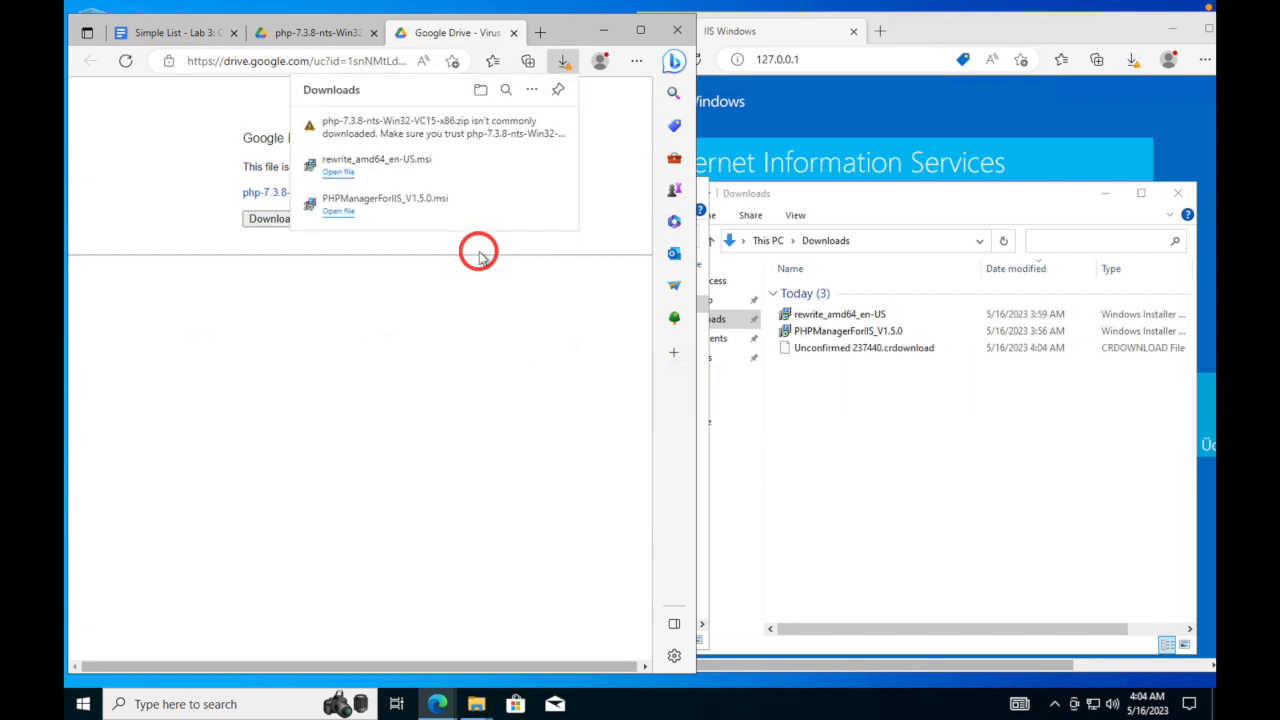
mouse_move(548, 125)
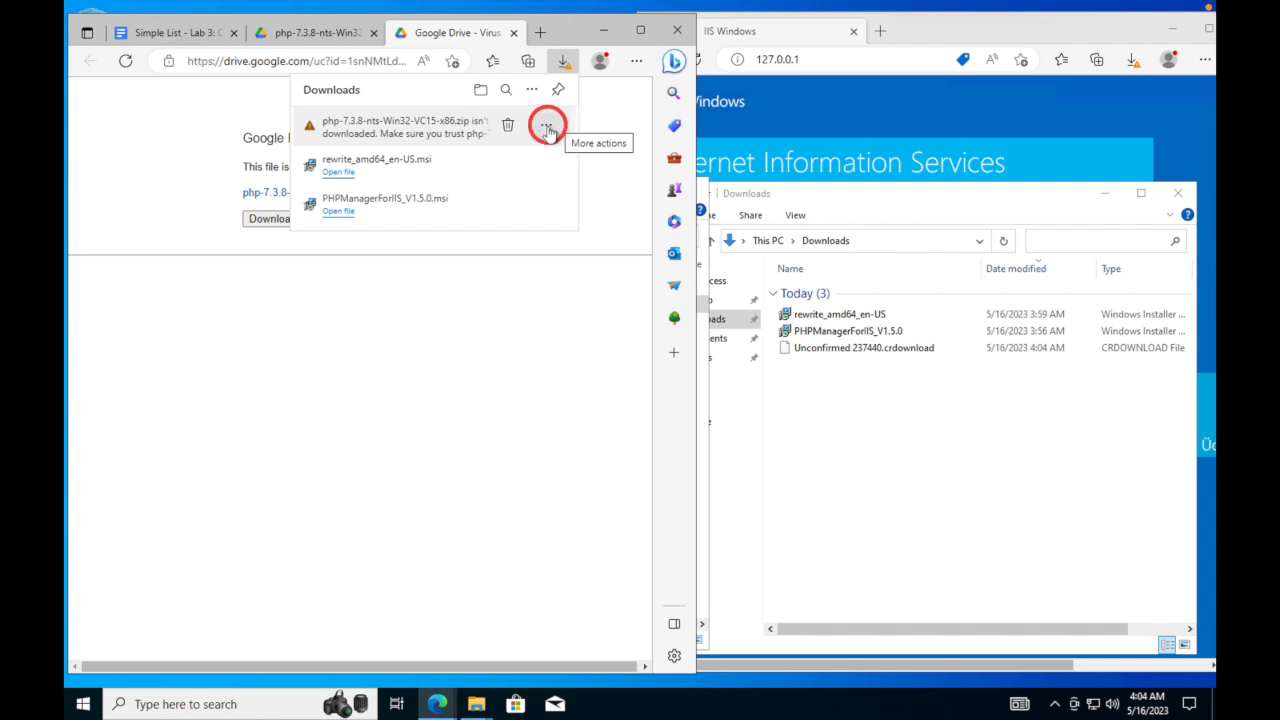
left_click(547, 127)
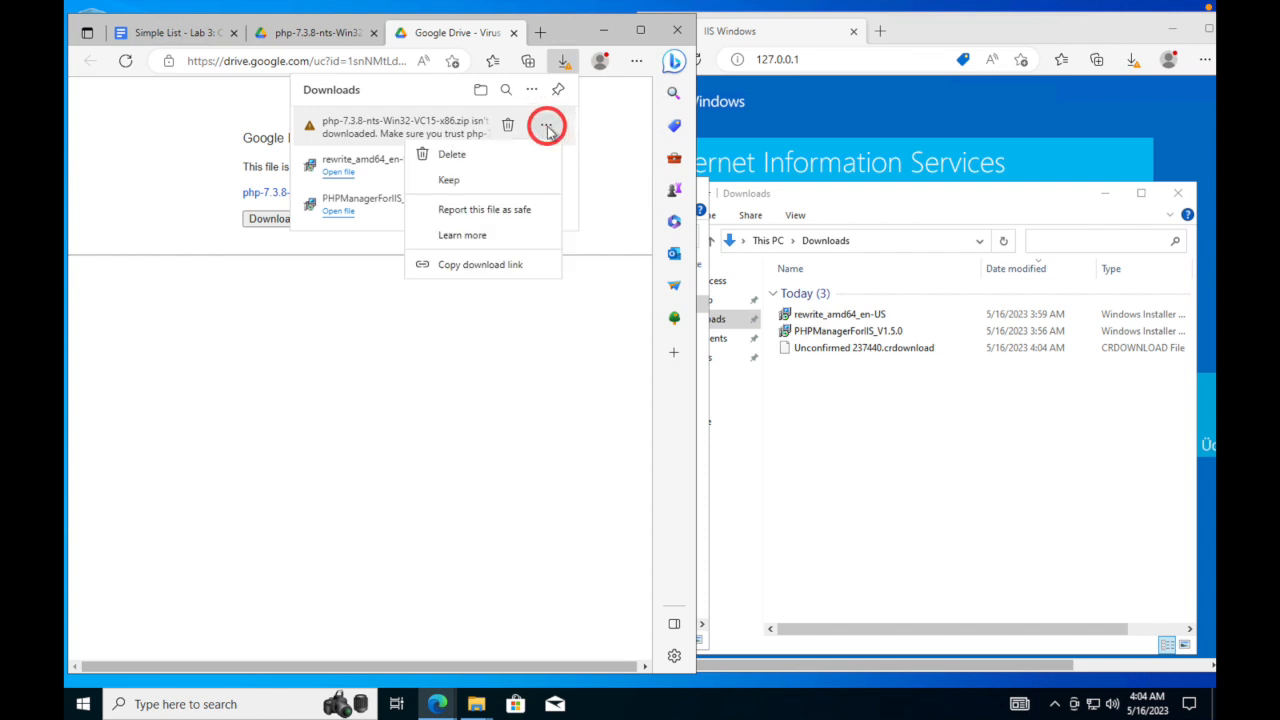
left_click(450, 179)
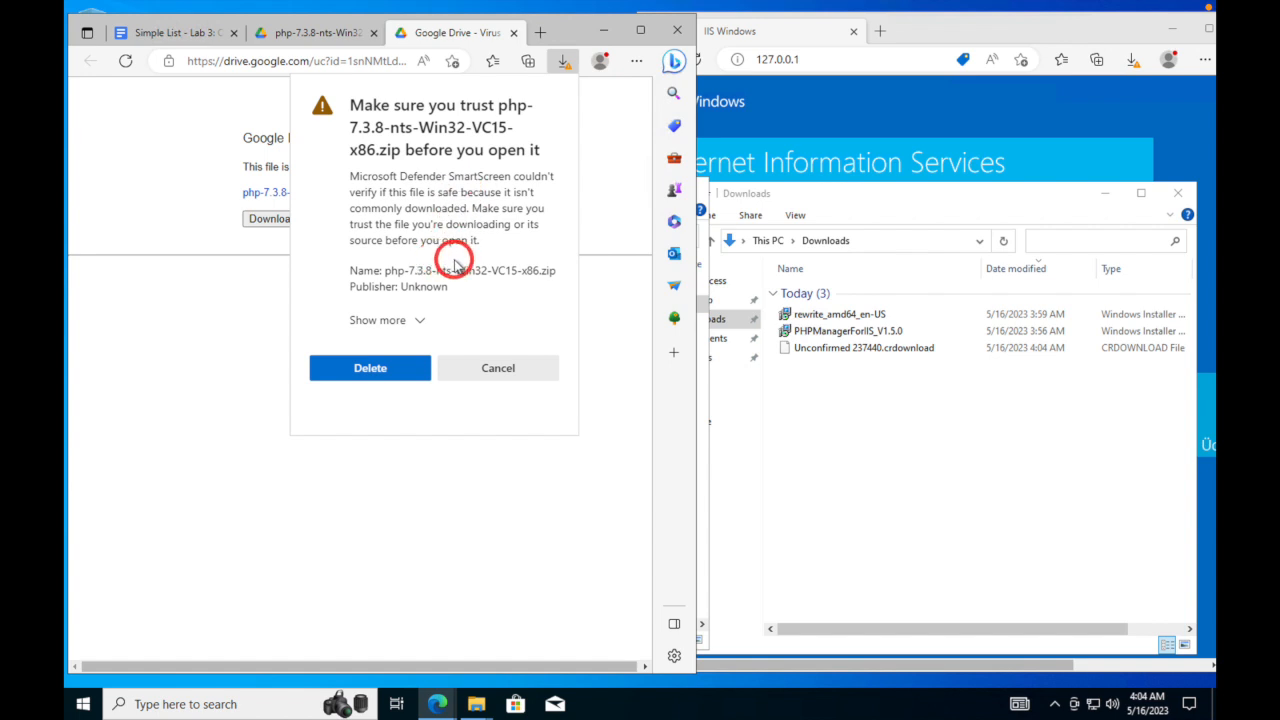
- Confirm Keep anyway on the SmartScreen warning, then open the saved zip from Downloads
left_click(415, 320)
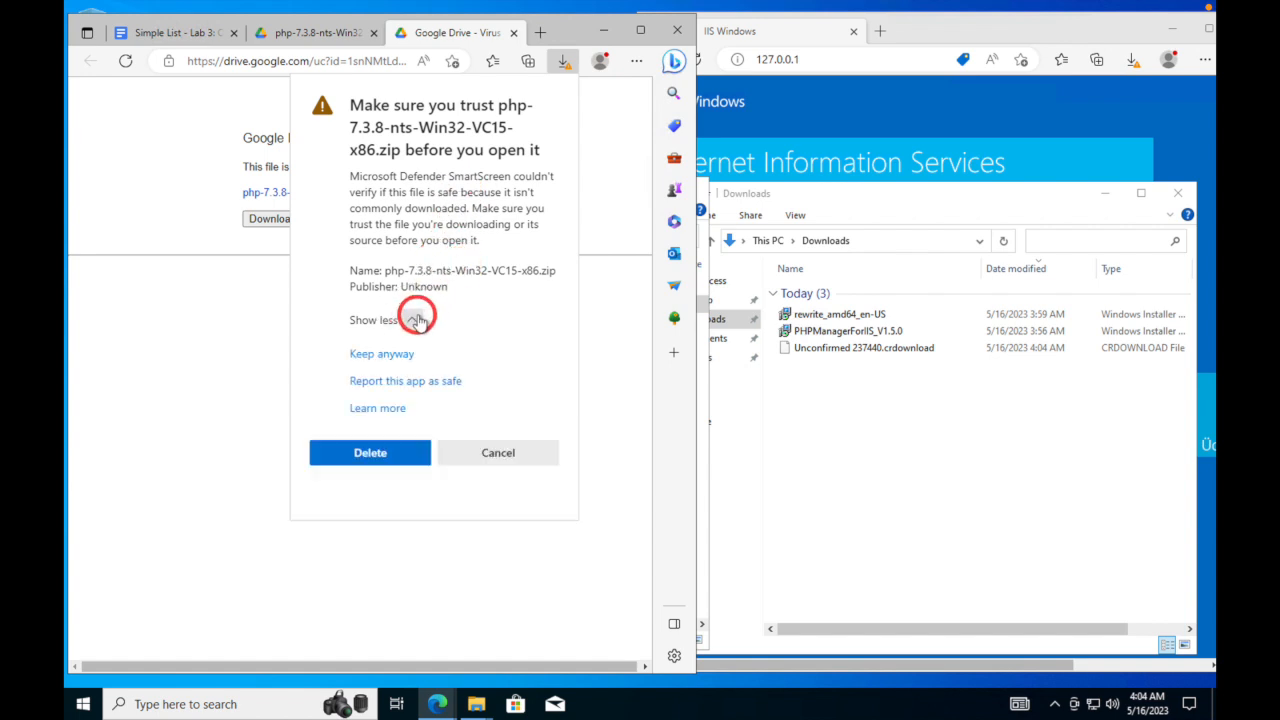
left_click(400, 355)
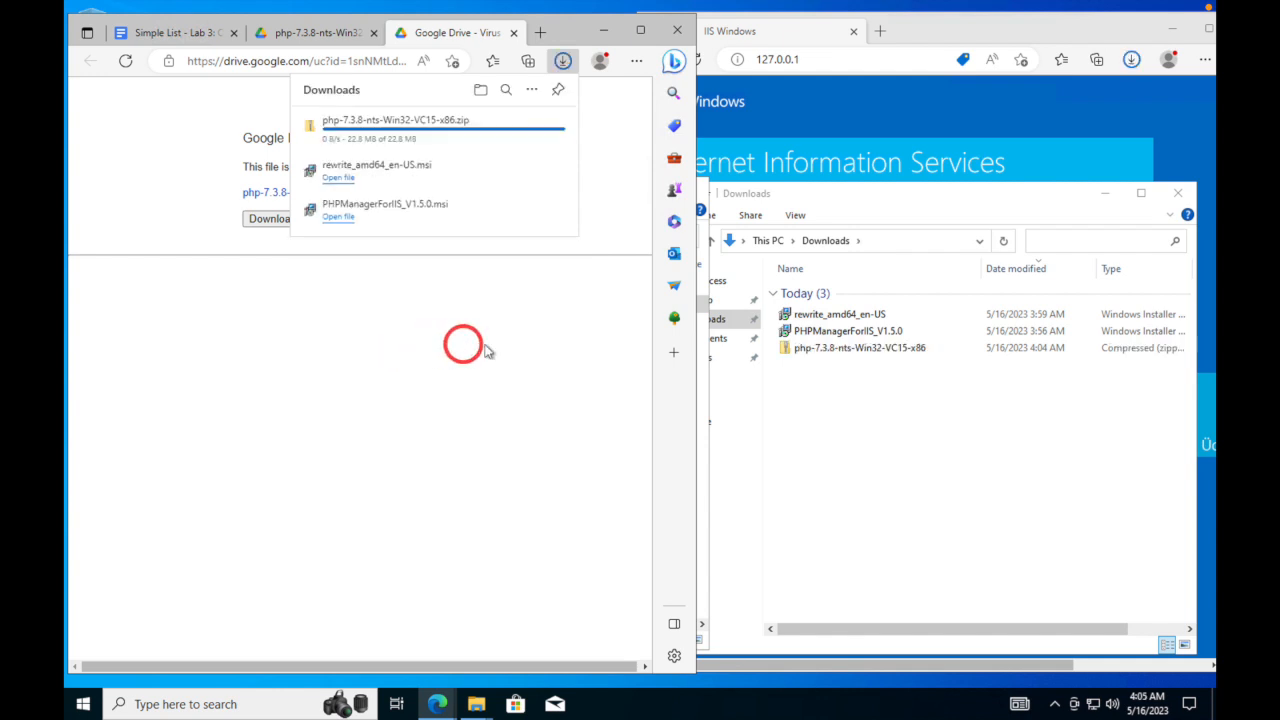
double_click(825, 350)
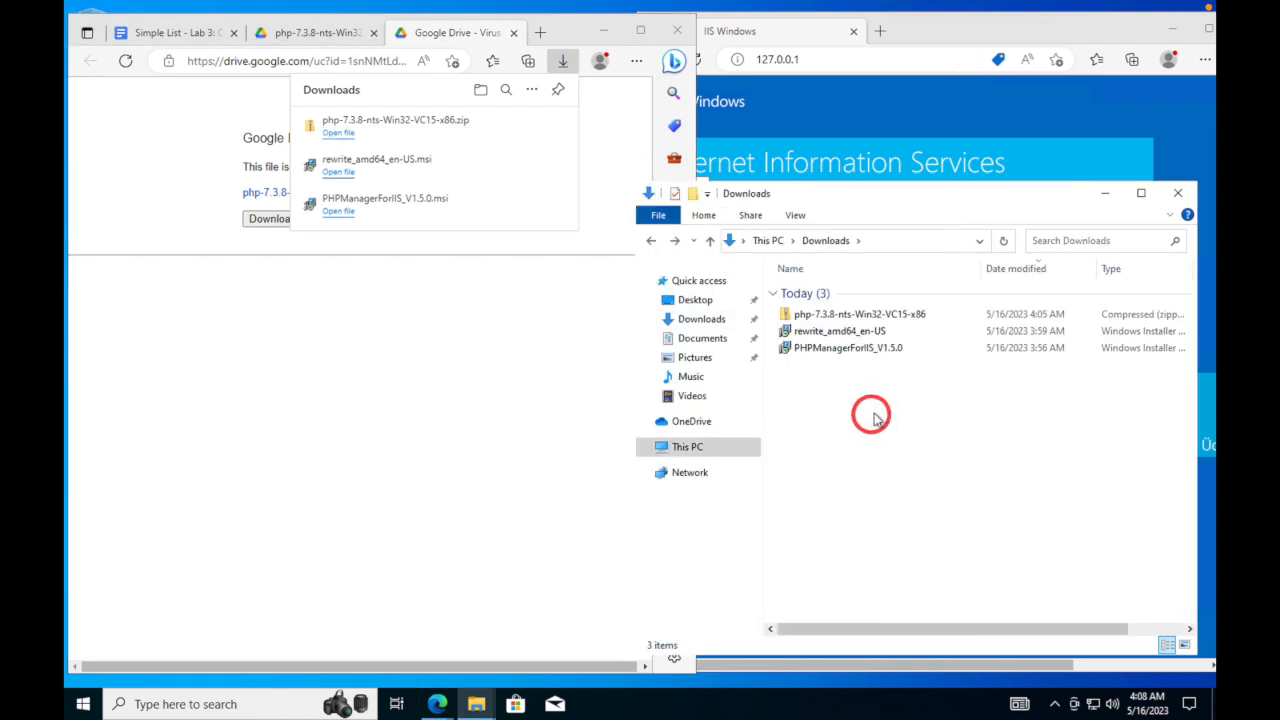
mouse_move(891, 199)
left_mouse_down()
mouse_move(640, 220)
mouse_move(503, 191)
mouse_move(765, 203)
mouse_move(893, 180)
left_mouse_up()
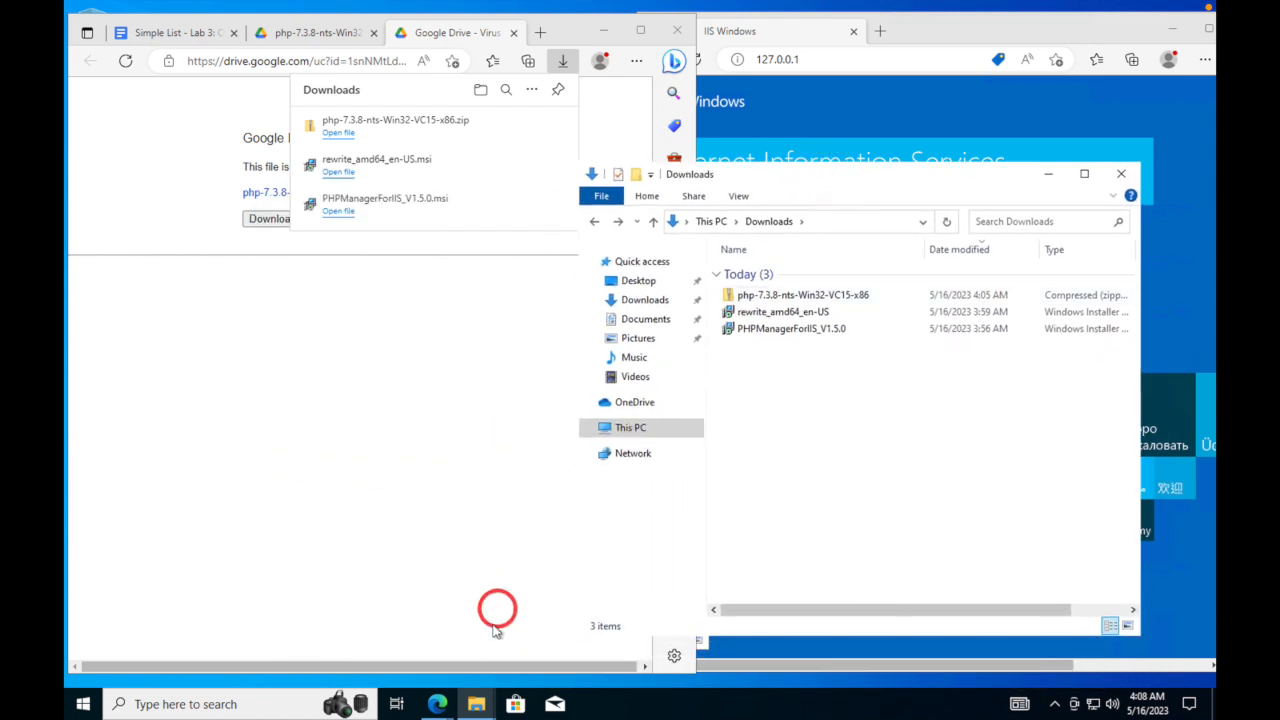
- Bring the C: drive window forward and open the PHP zip to list its contents
left_click(476, 704)
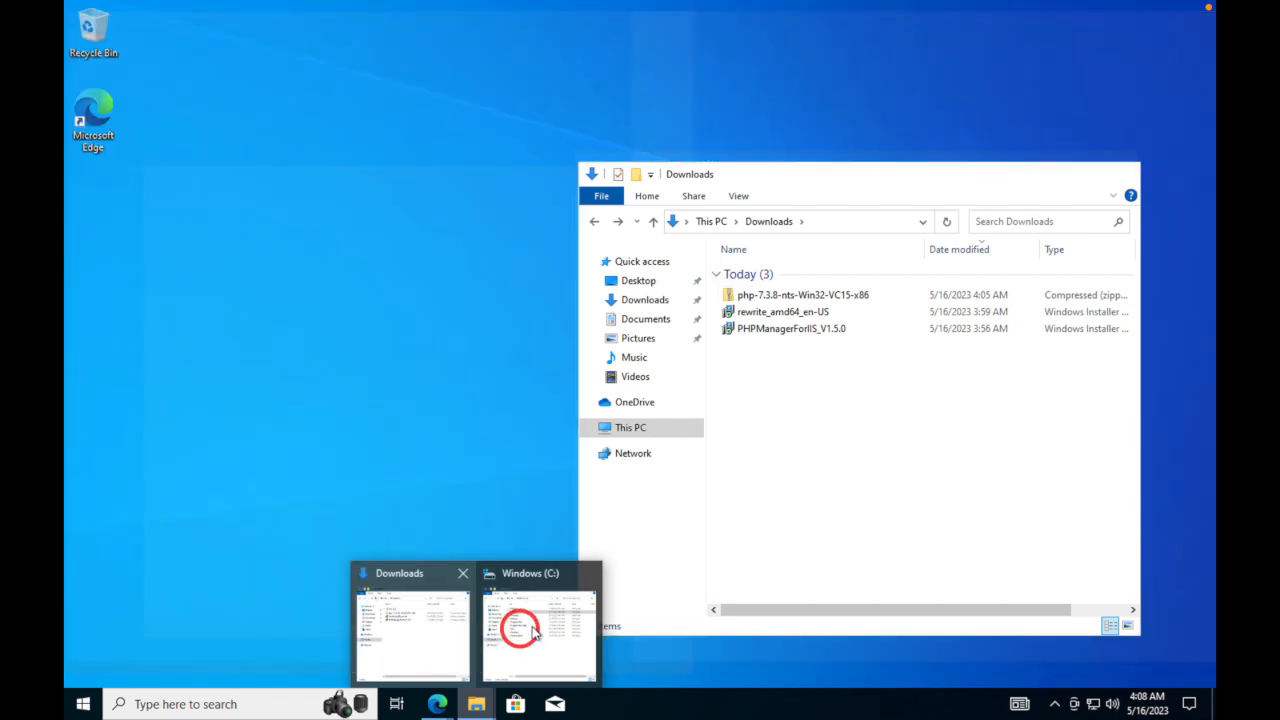
left_click(531, 628)
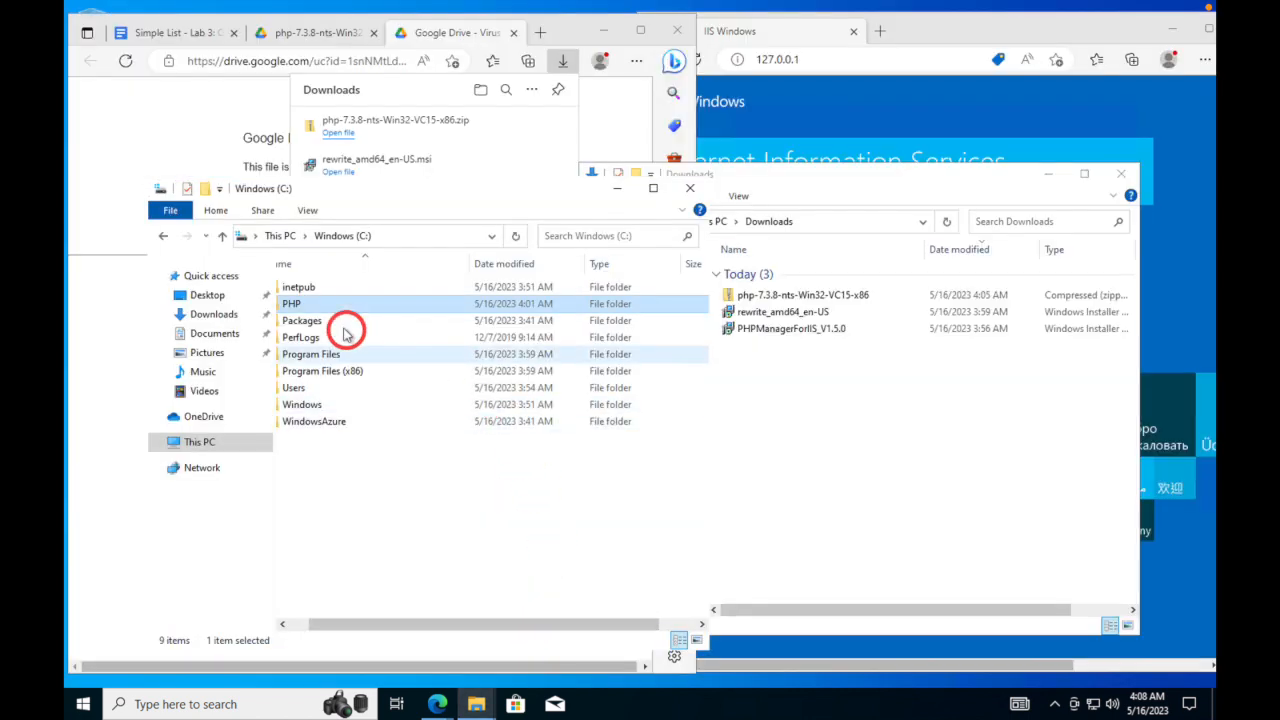
left_click_drag(463, 615, 420, 612)
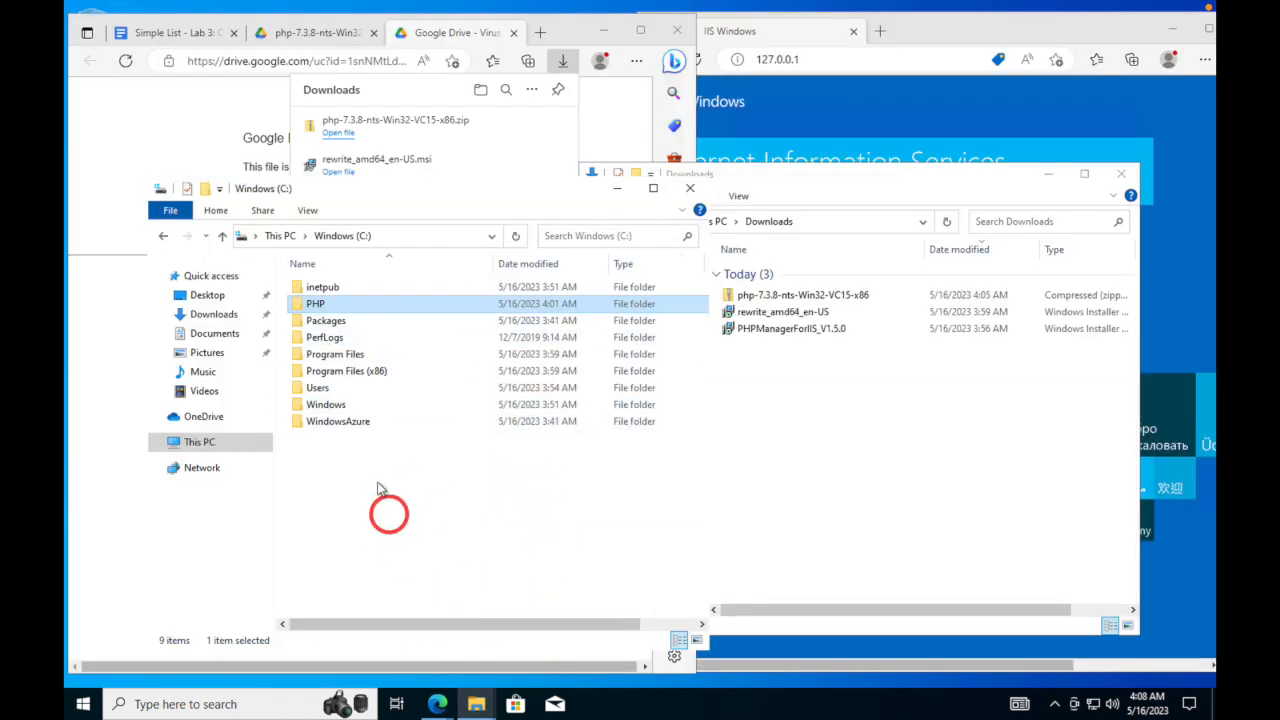
double_click(806, 296)
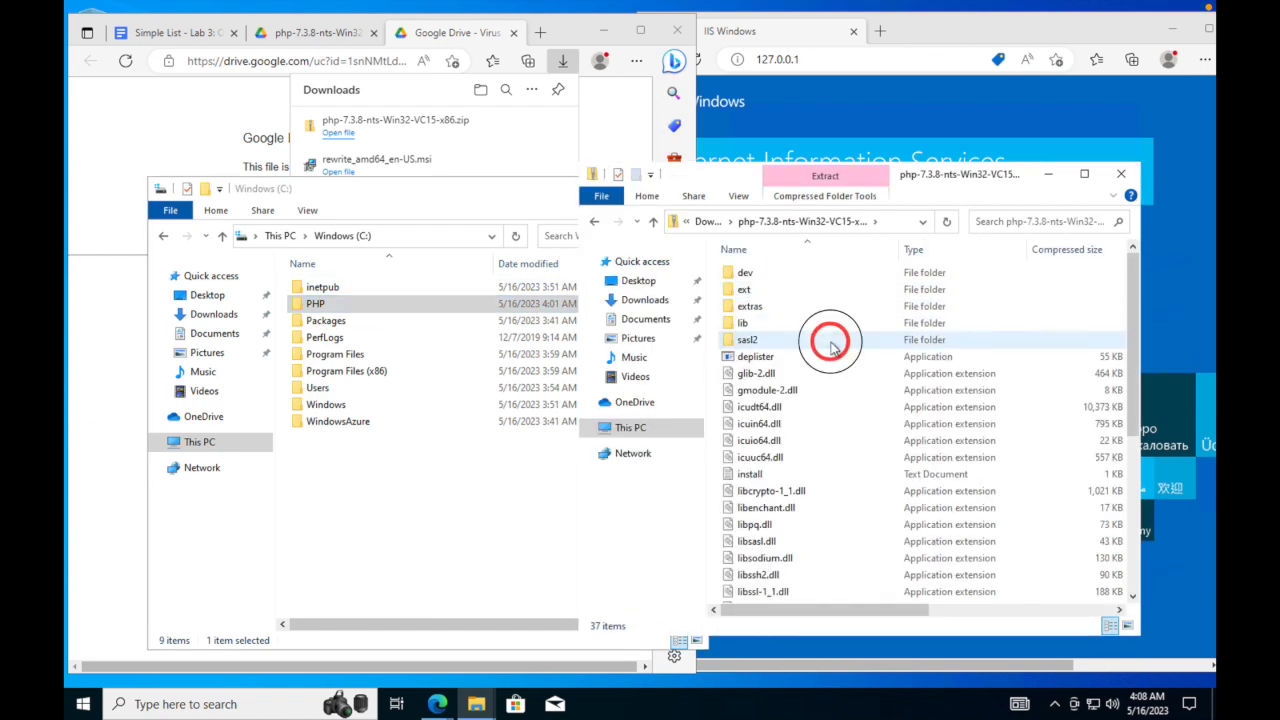
- Copy all 37 items from the zip into C:\PHP, then minimize the zip window
left_click(830, 345)
key("ctrl+a")
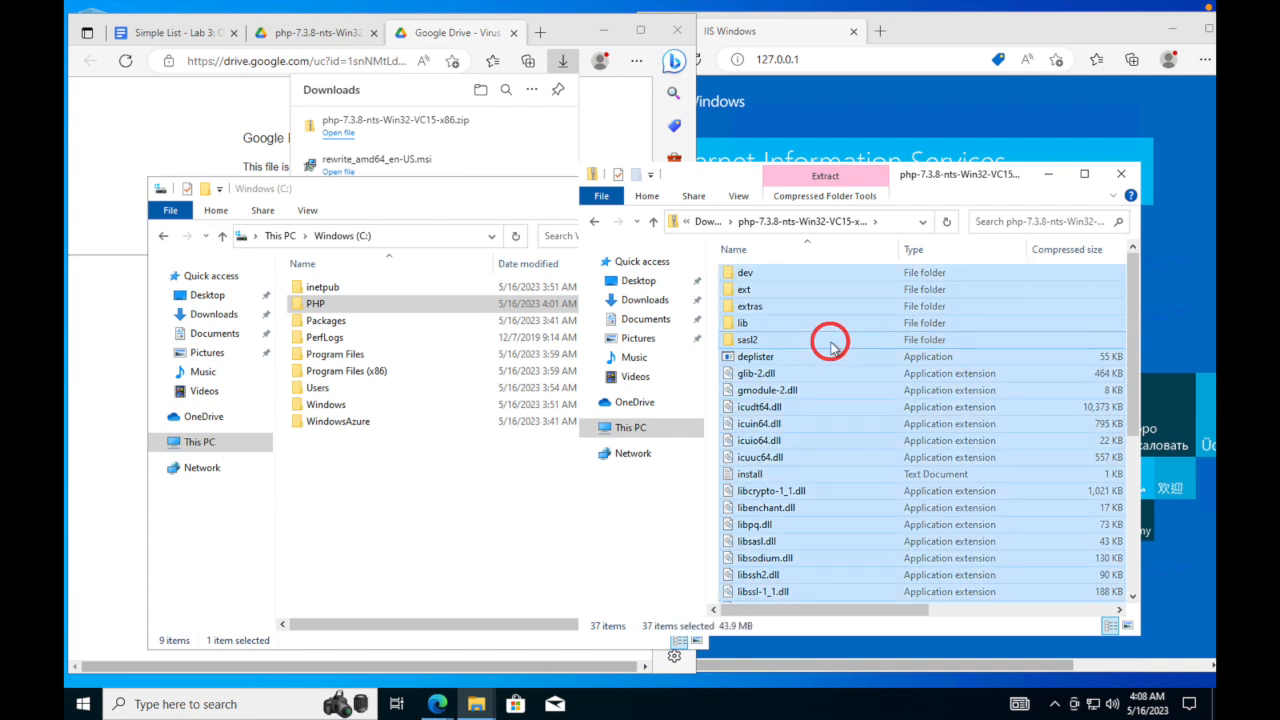
left_click_drag(745, 278, 331, 307)
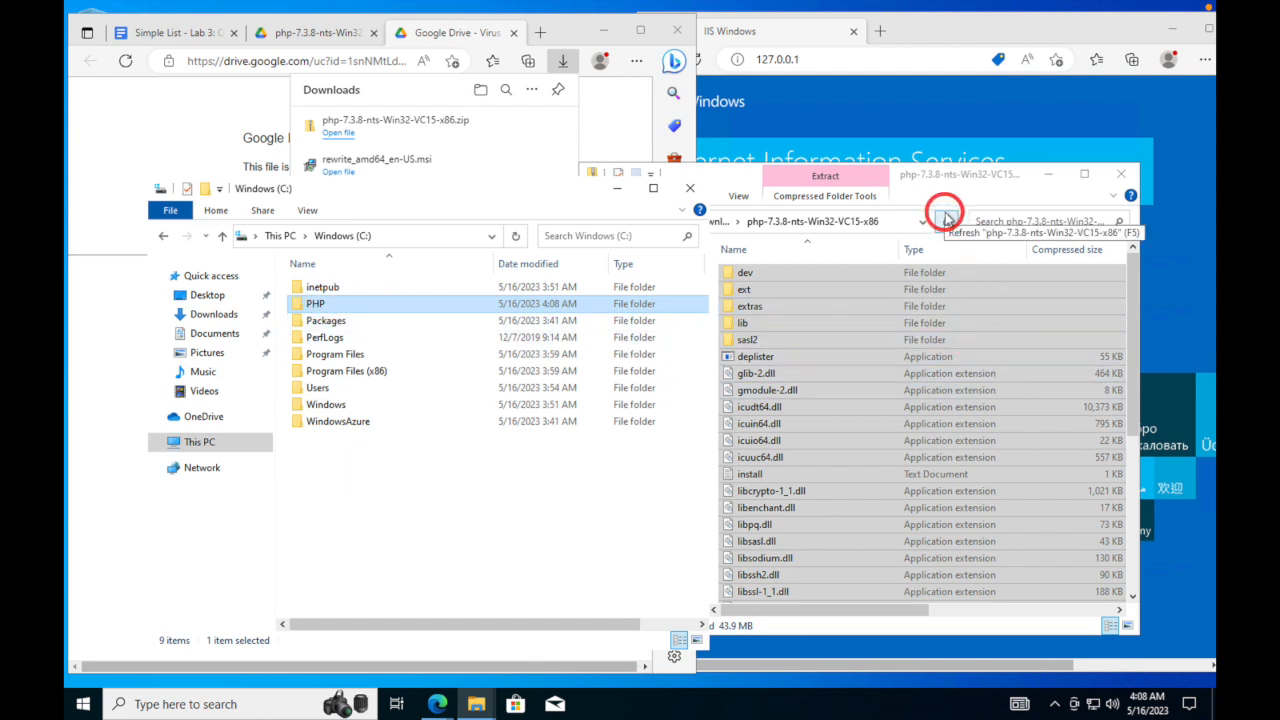
left_click(866, 406)
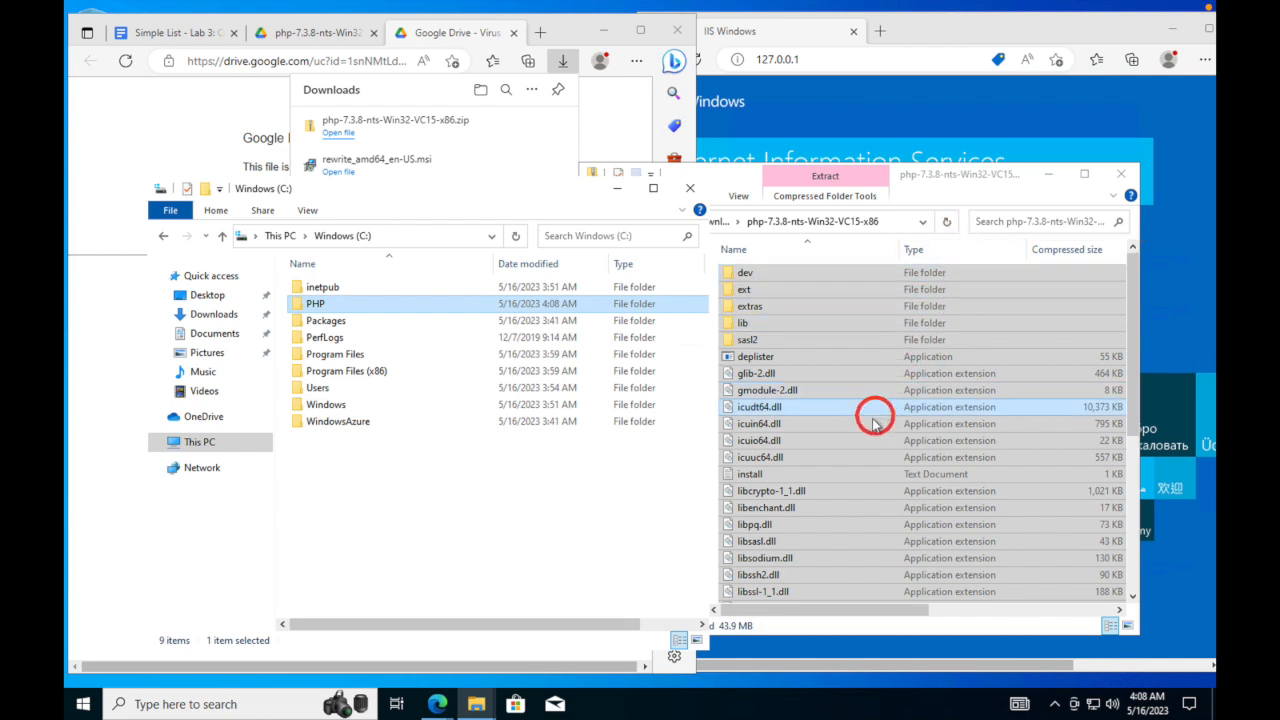
left_click(380, 303)
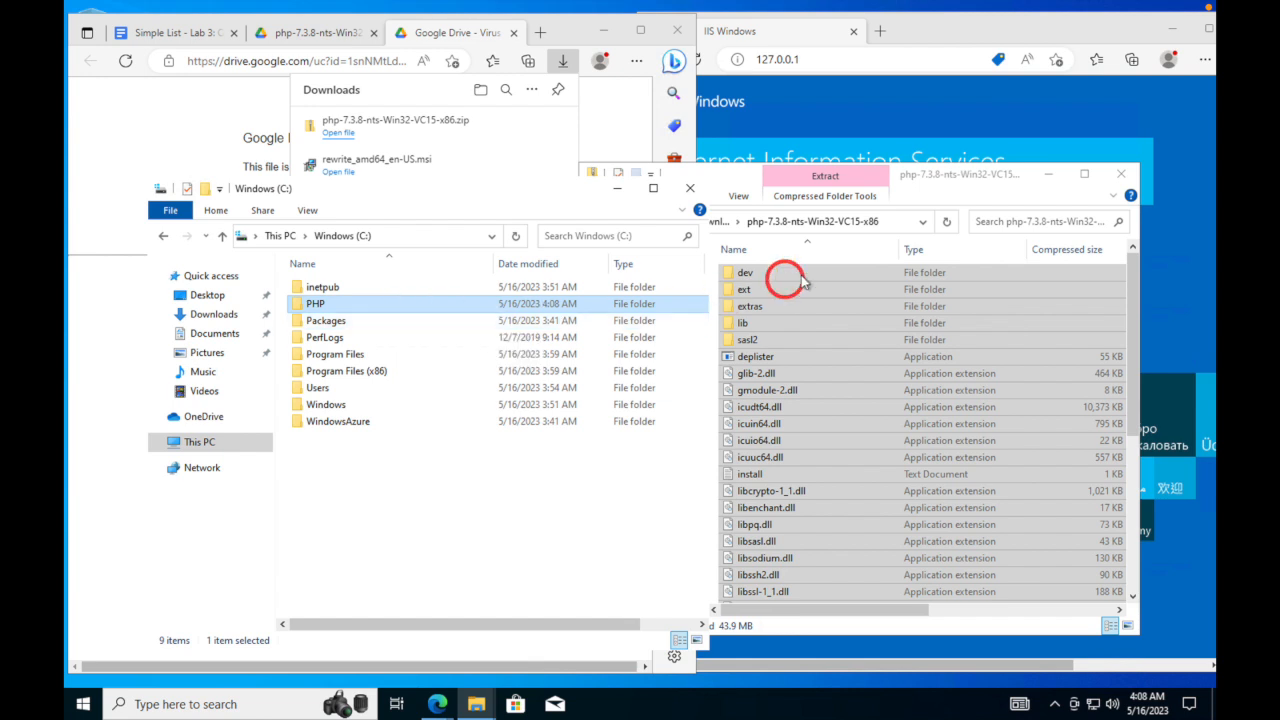
left_click(1049, 178)
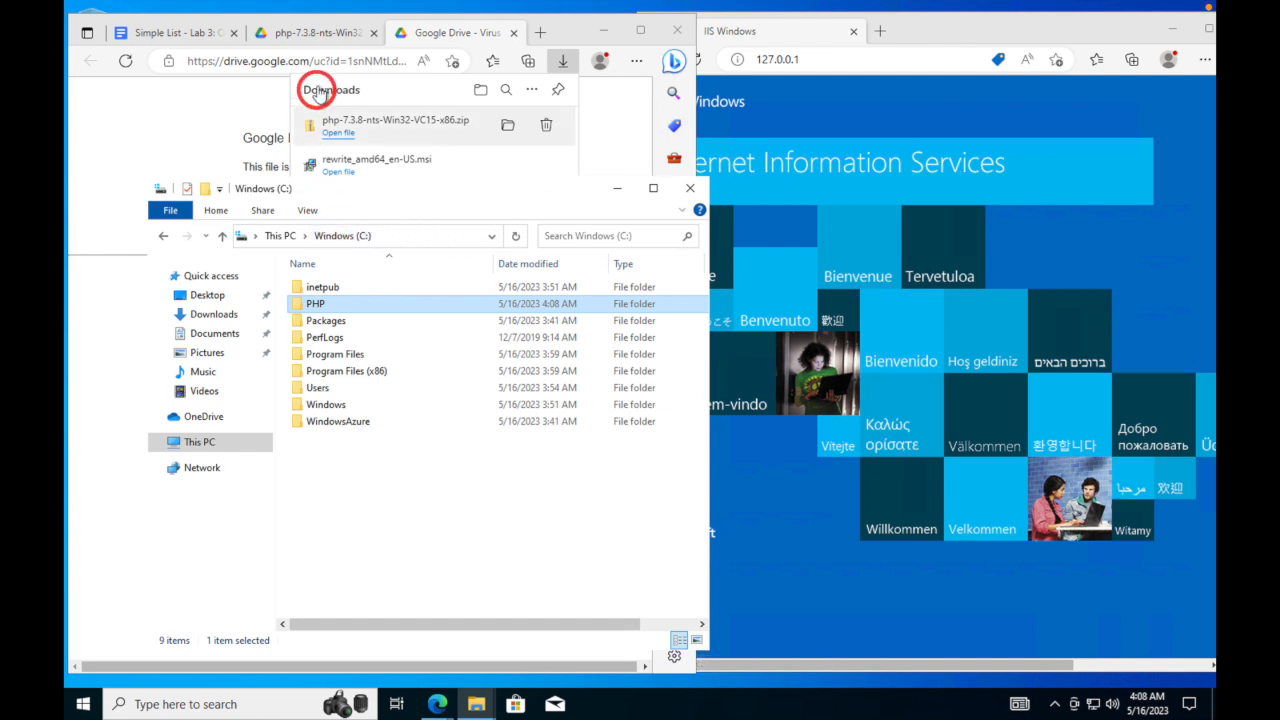
- Close the Google Drive download tab and the PHP zip preview tab
left_click(513, 33)
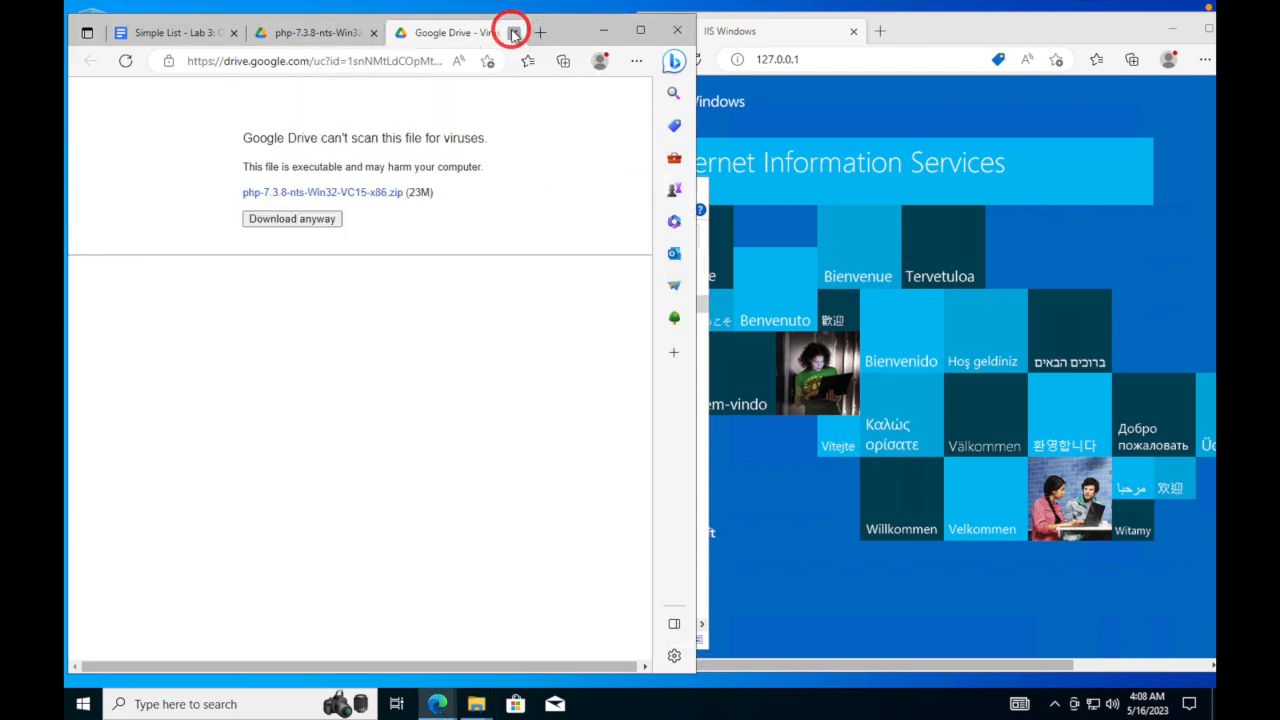
left_click(513, 33)
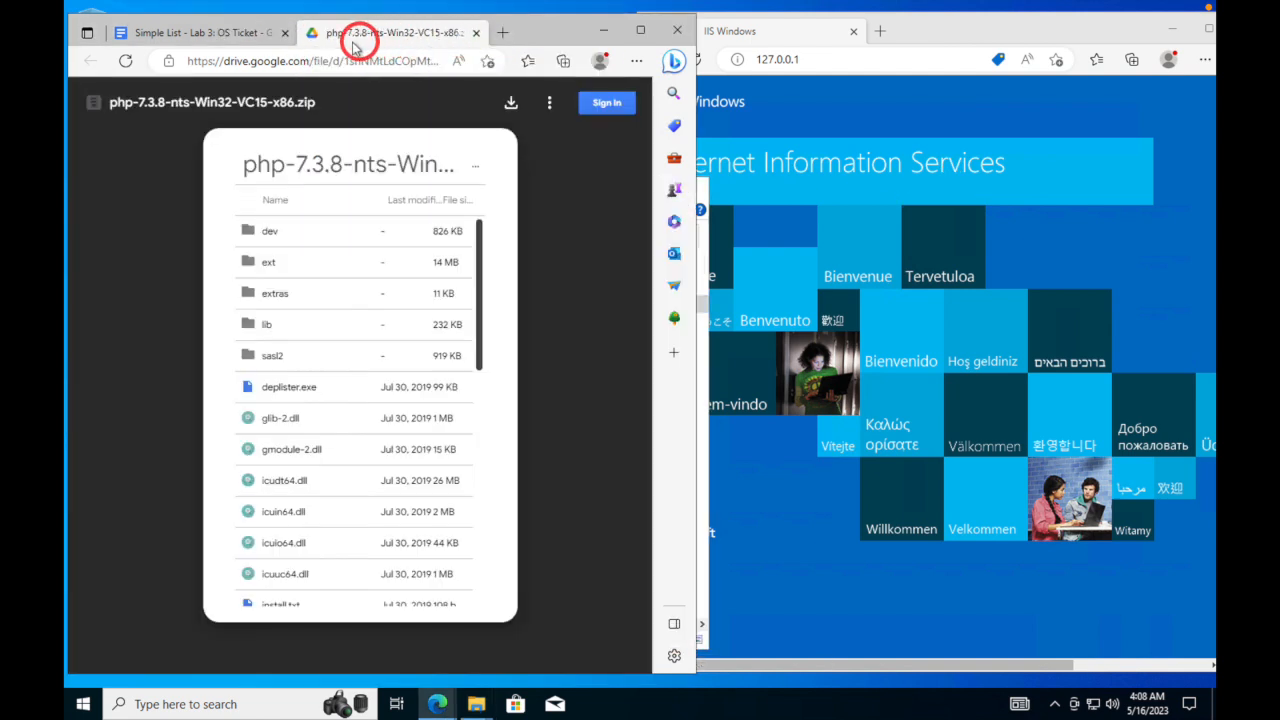
left_click(476, 33)
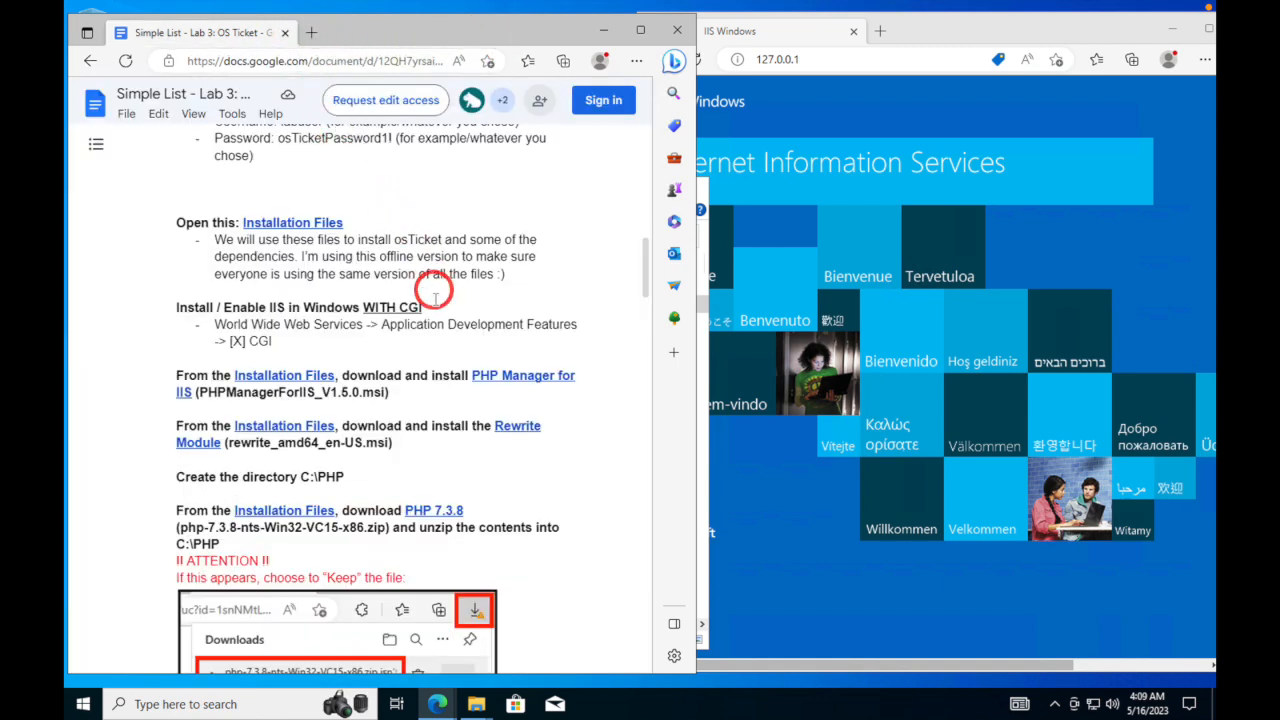
- Open the lab doc's VC_redist.x86.exe link in Google Drive
mouse_move(509, 423)
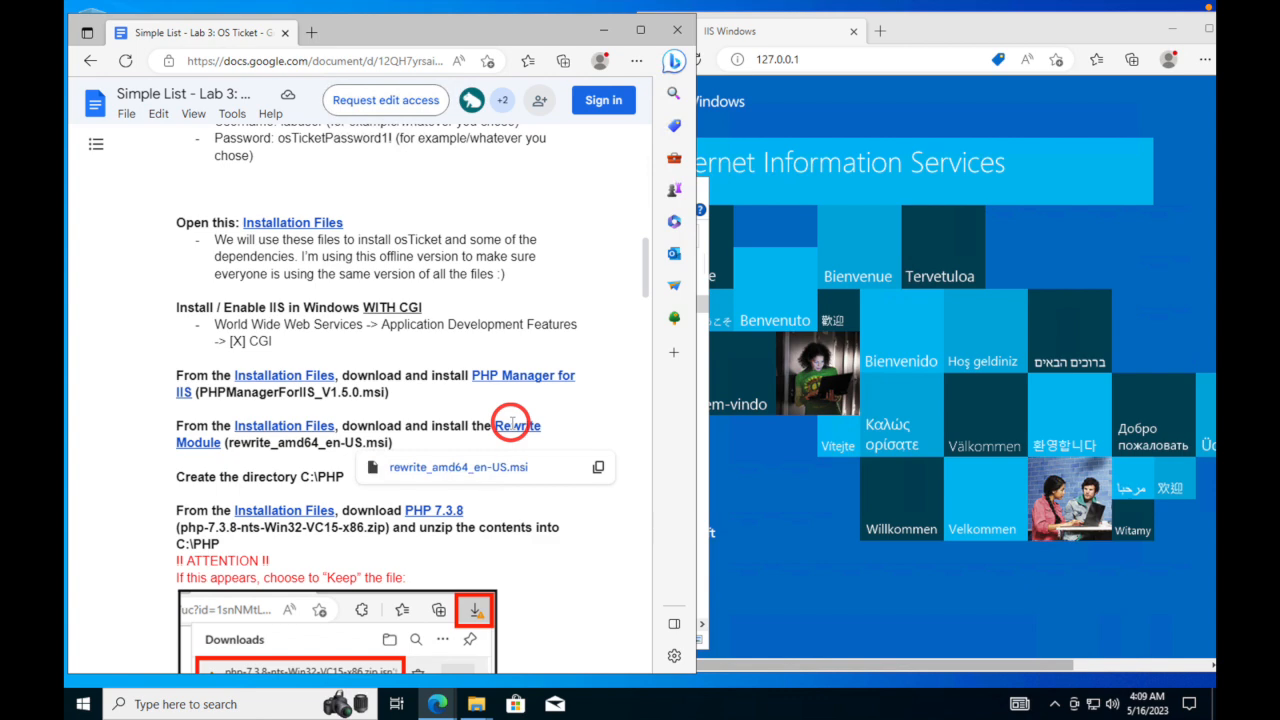
scroll(511, 423, "up", 3)
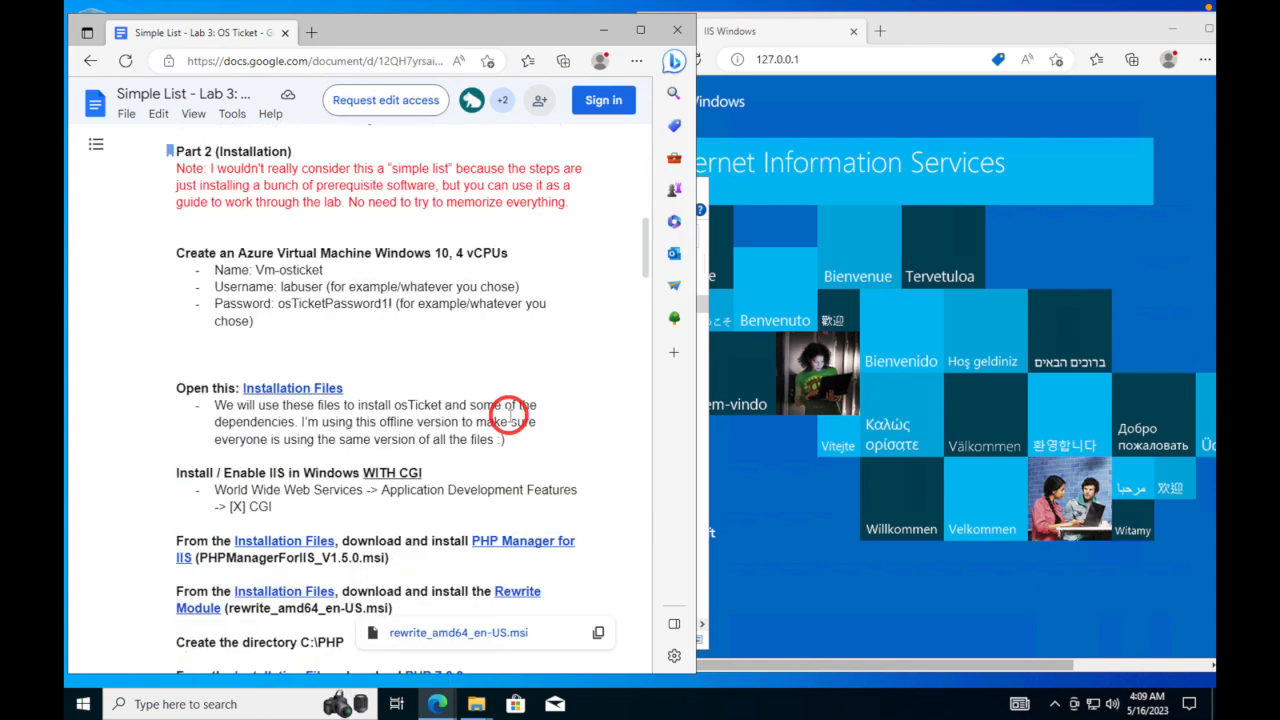
scroll(509, 412, "down", 8)
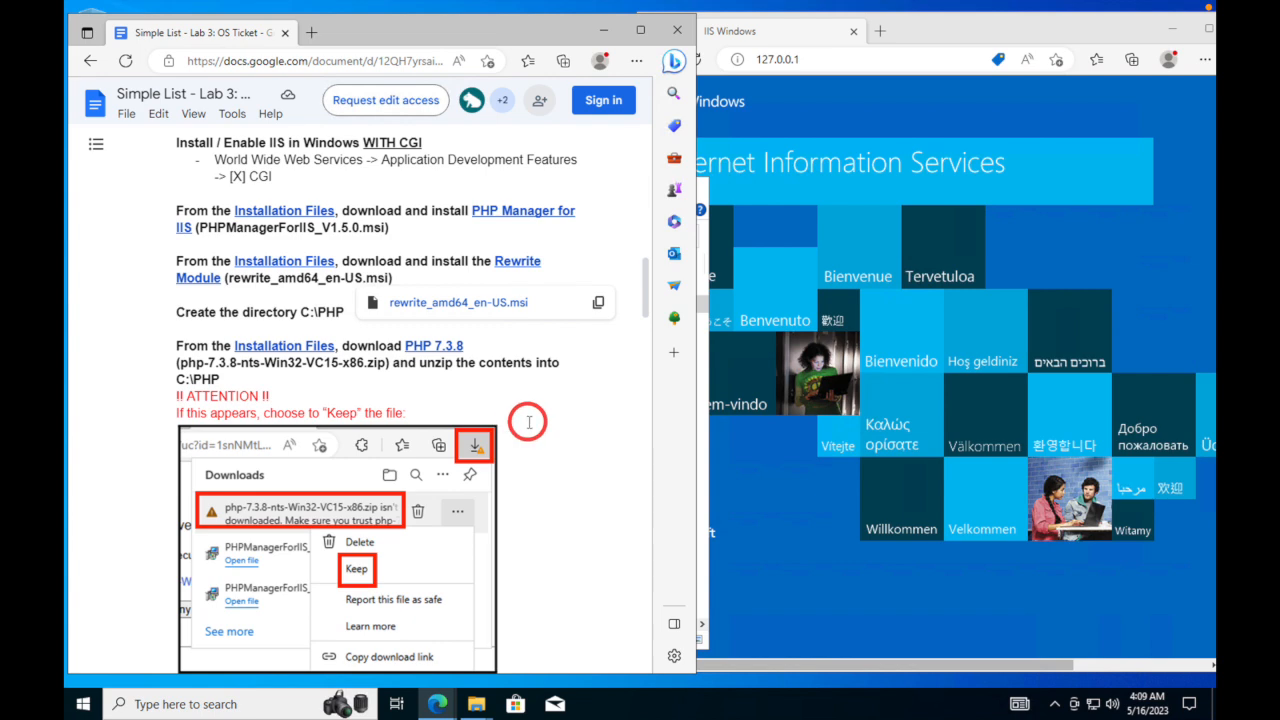
scroll(529, 422, "down", 15)
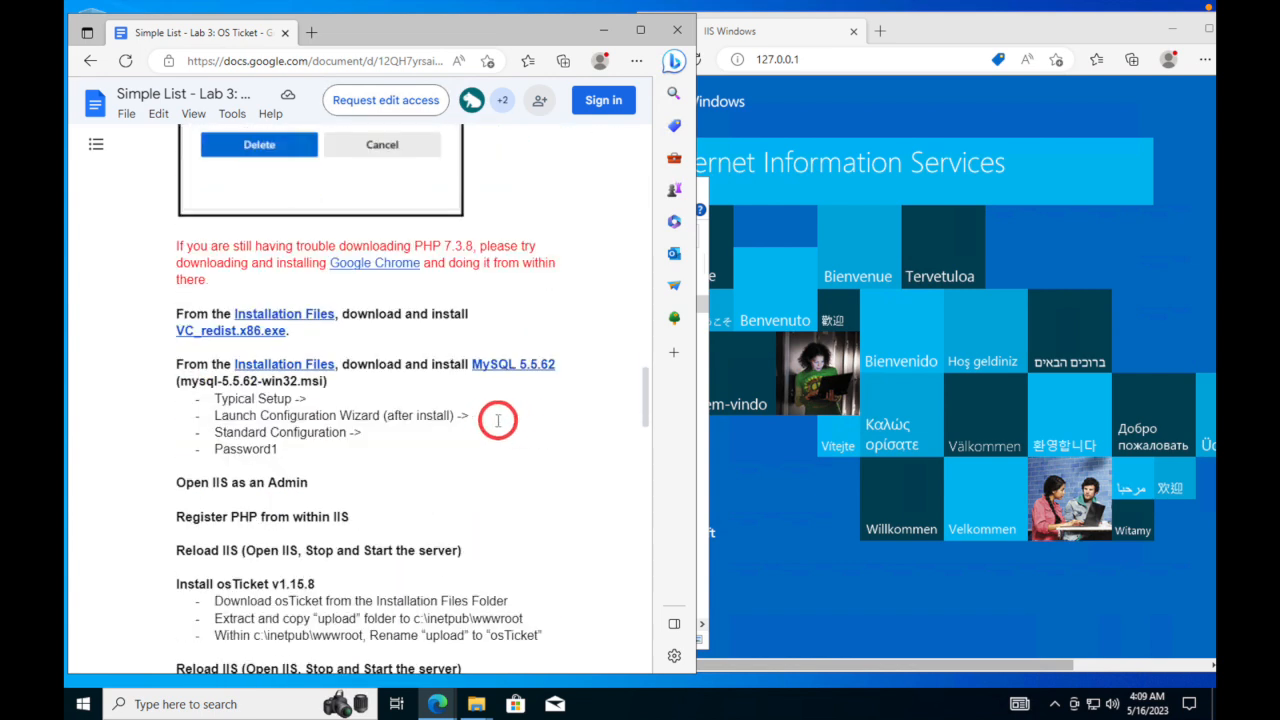
left_click(208, 328)
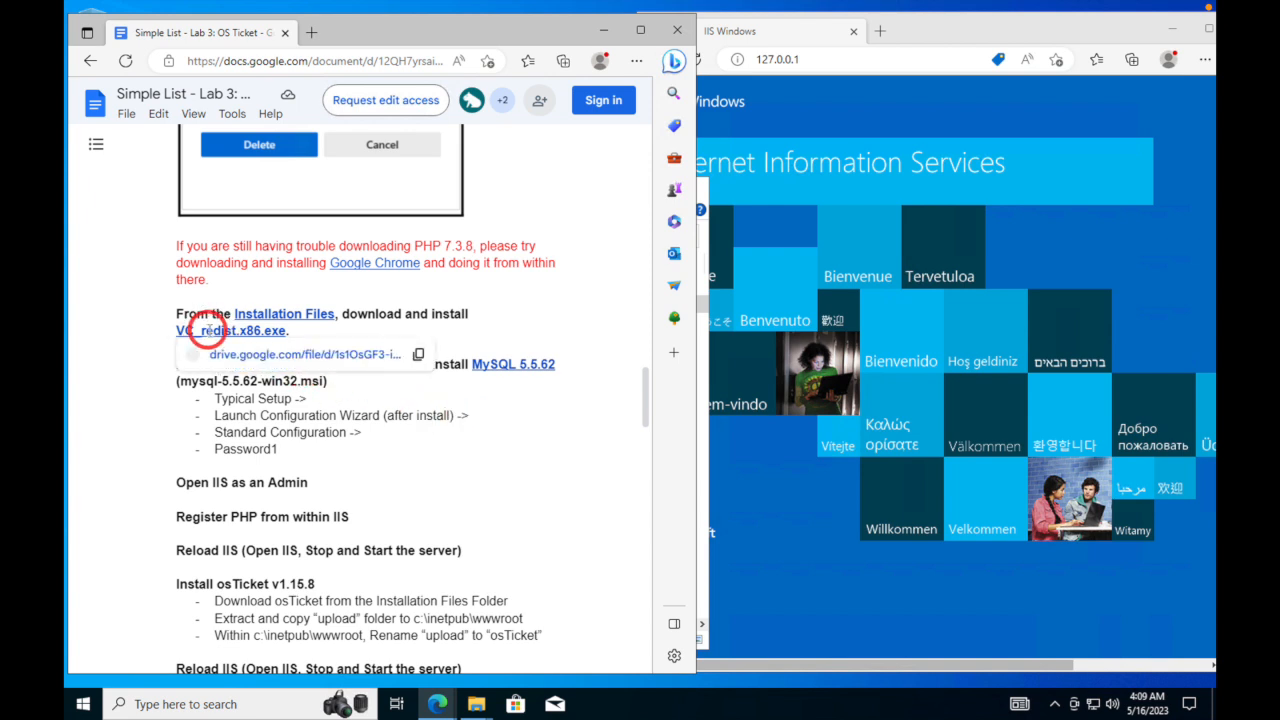
left_click(270, 355)
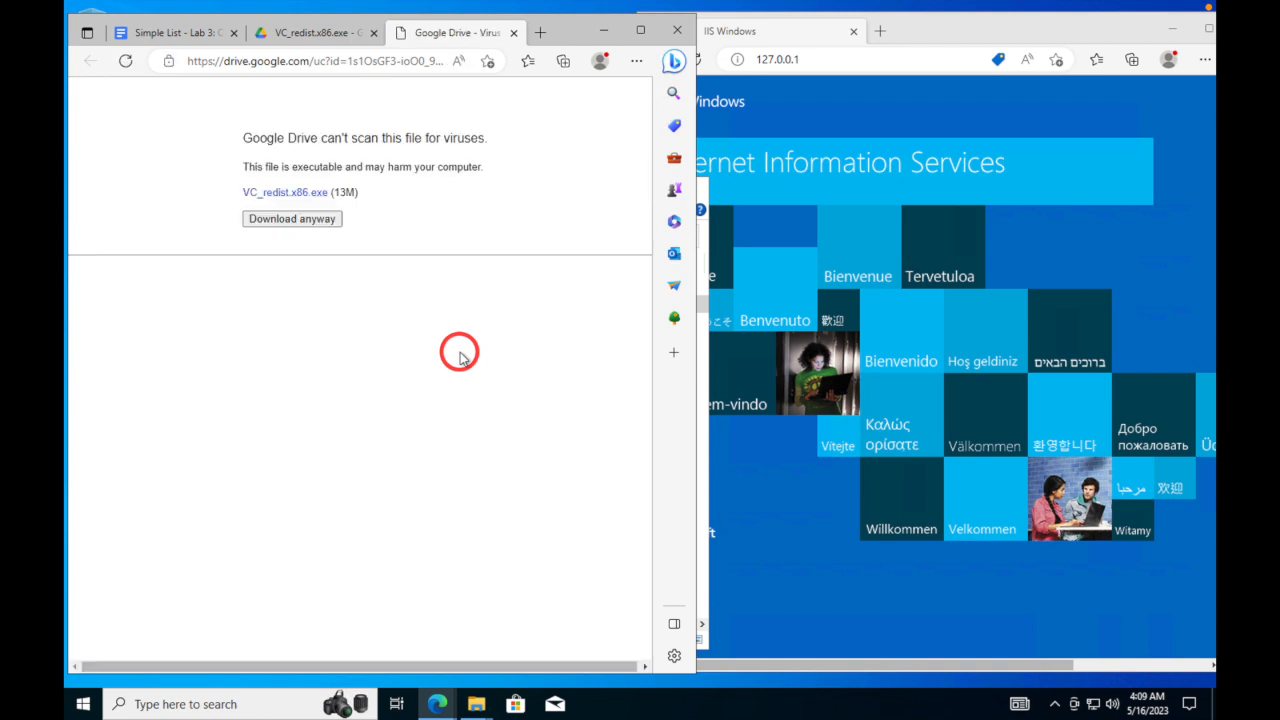
- Download VC_redist.x86.exe despite the virus warning and go to the Downloads folder in File Explorer
left_click(276, 227)
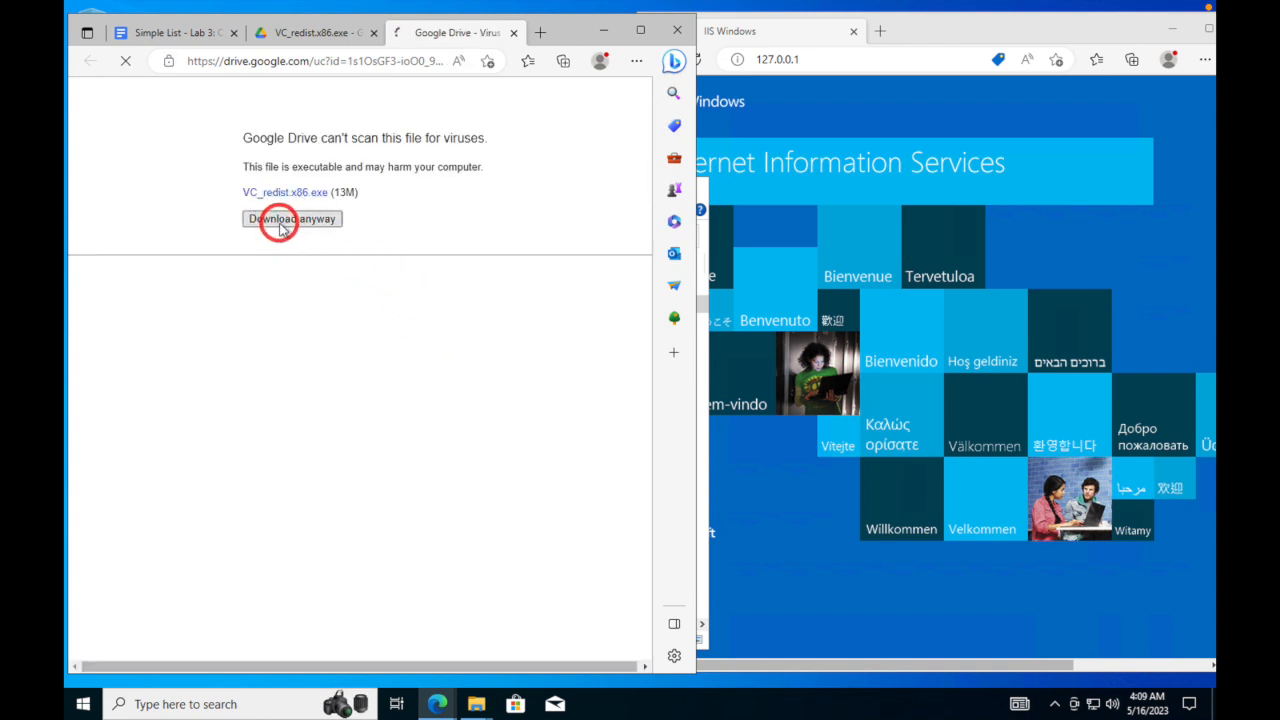
left_click(475, 703)
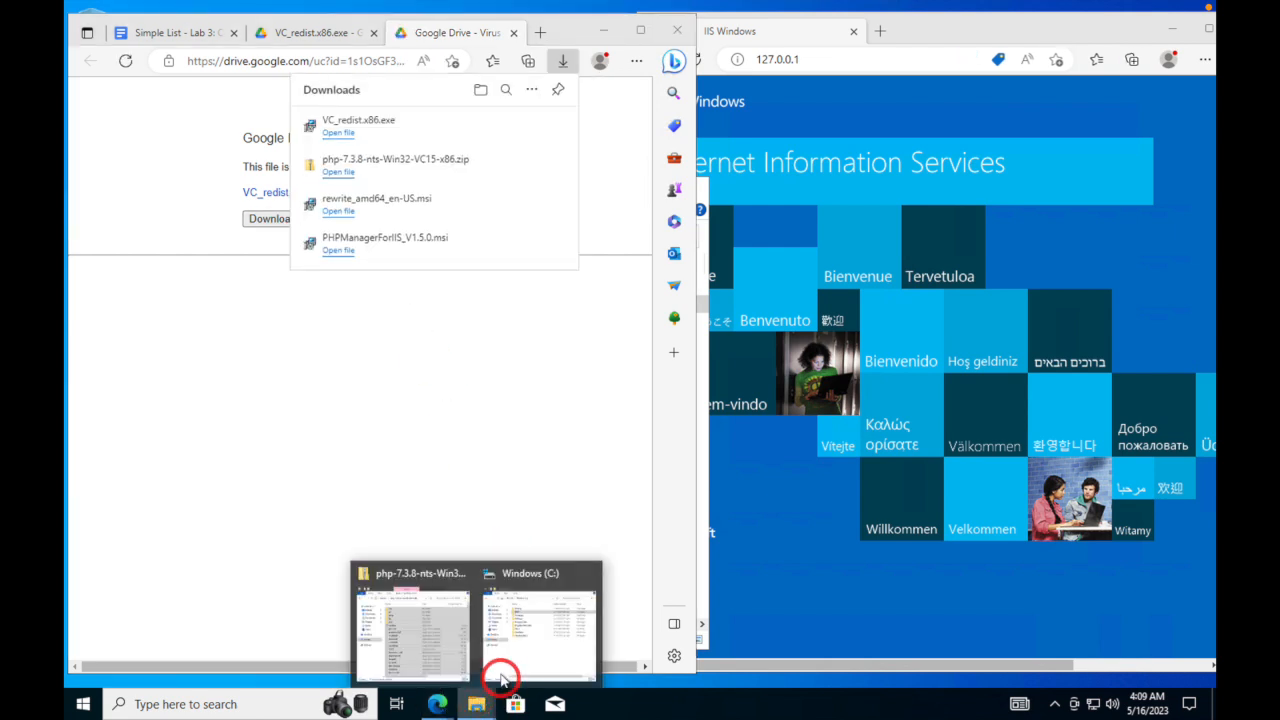
left_click(515, 645)
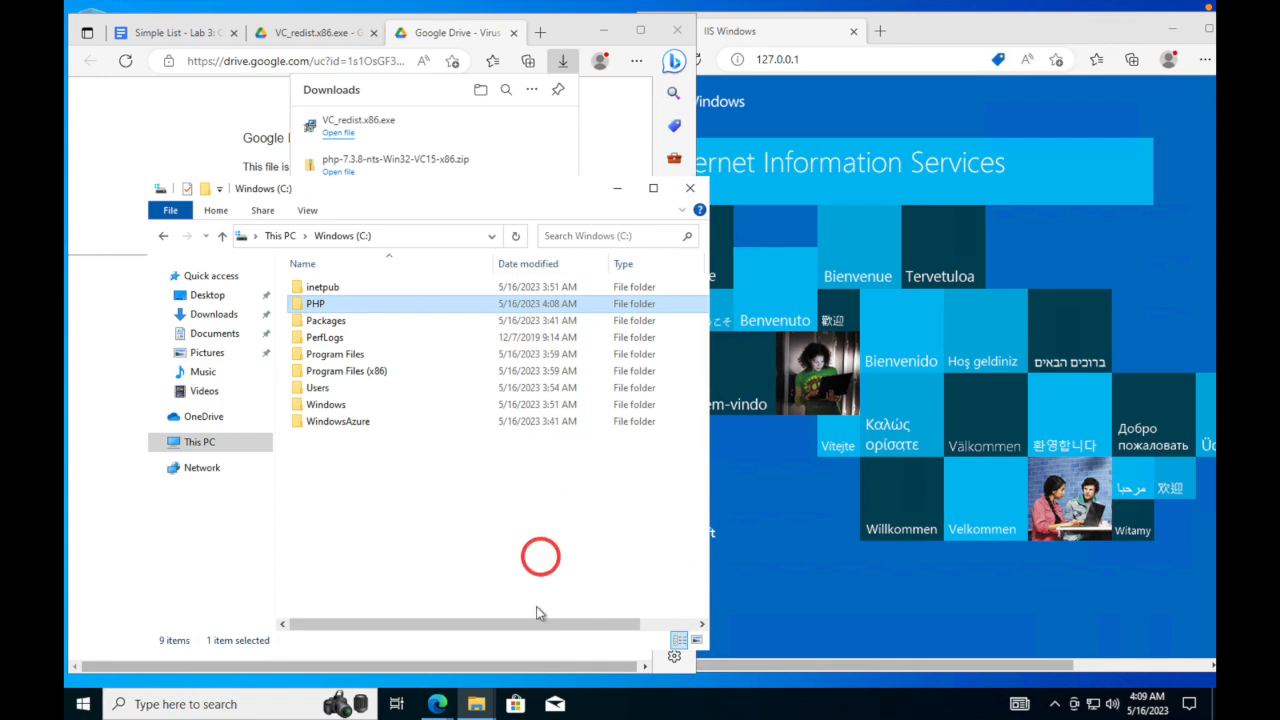
left_click(476, 707)
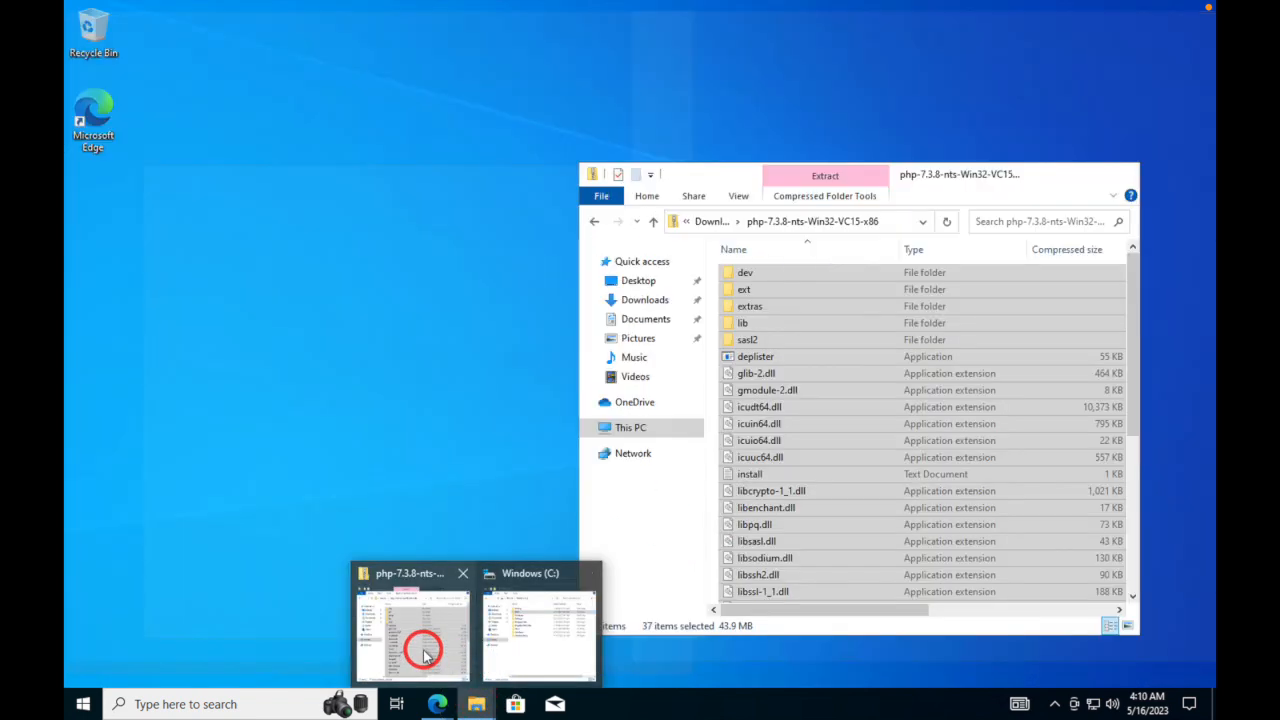
left_click(424, 655)
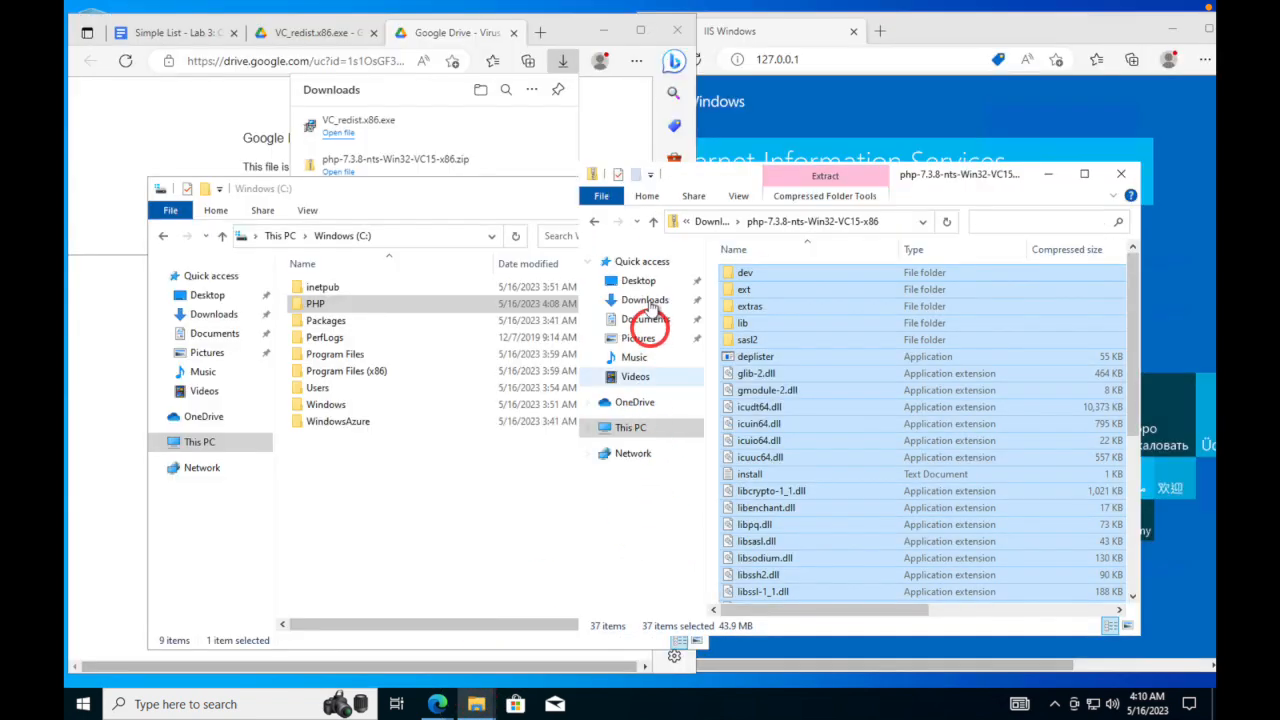
left_click(594, 221)
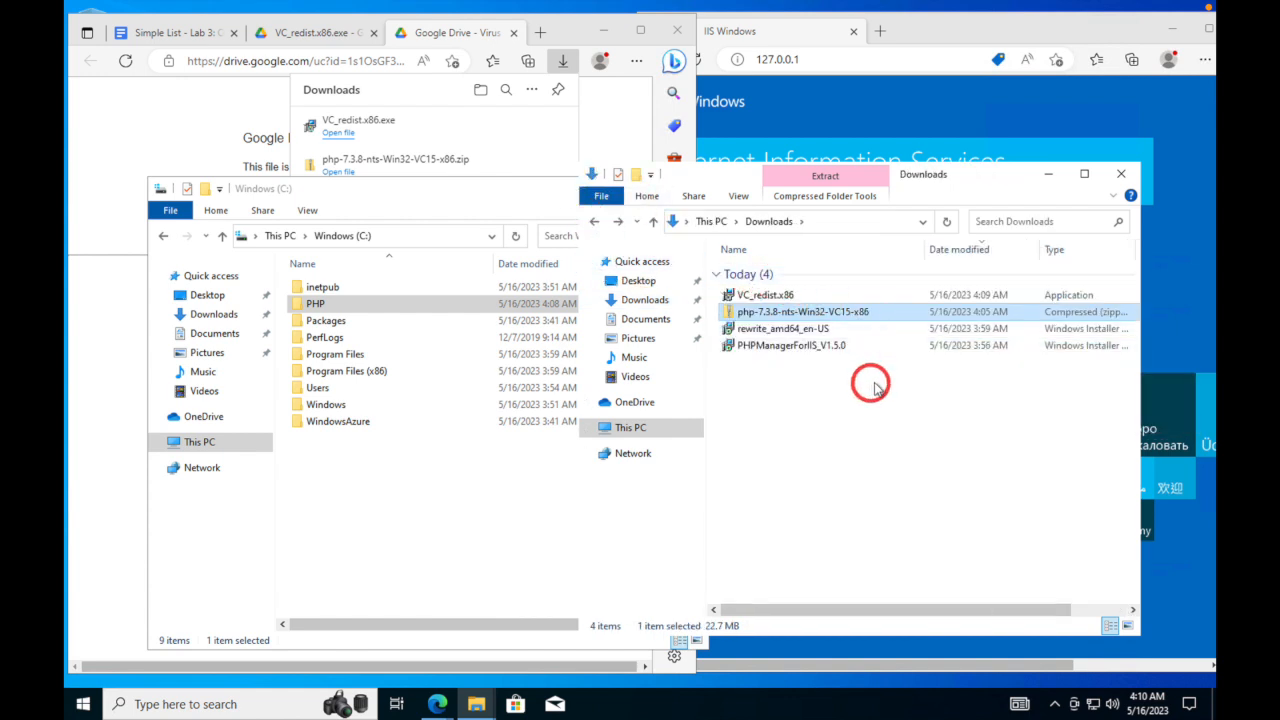
- Run VC_redist.x86, agree to the license, install it, and close setup after success
left_click(762, 295)
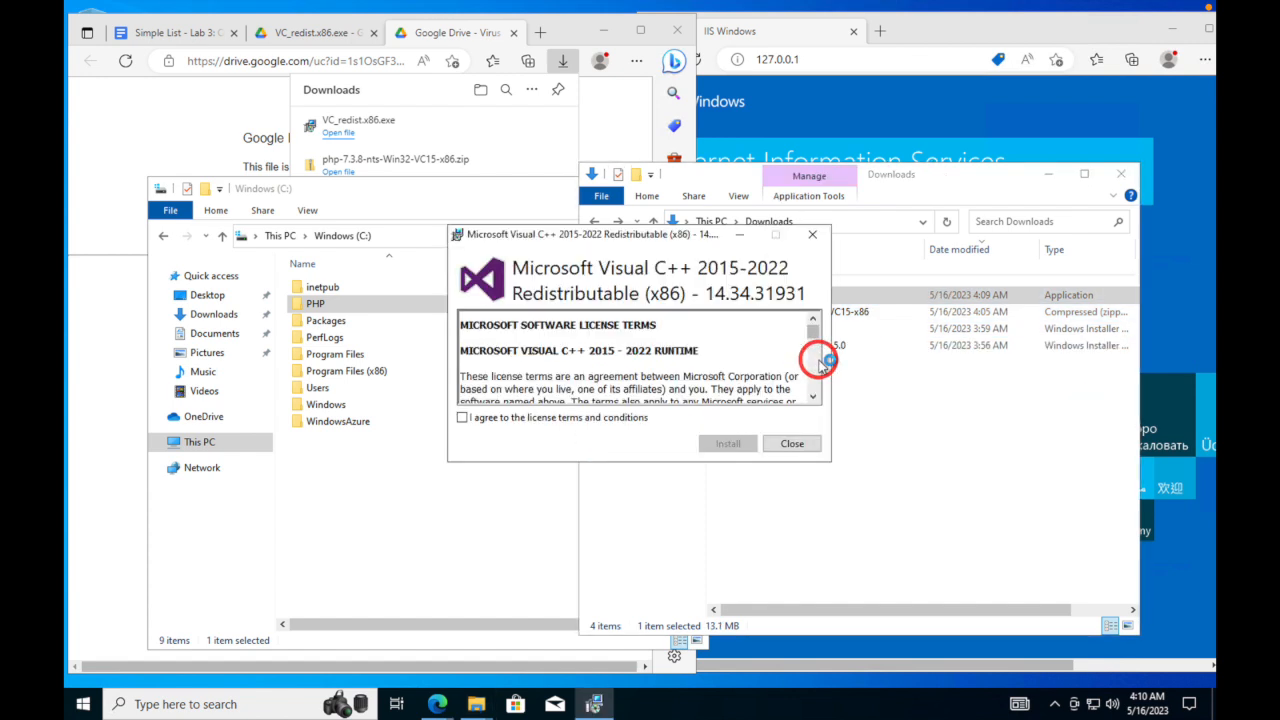
left_click(462, 417)
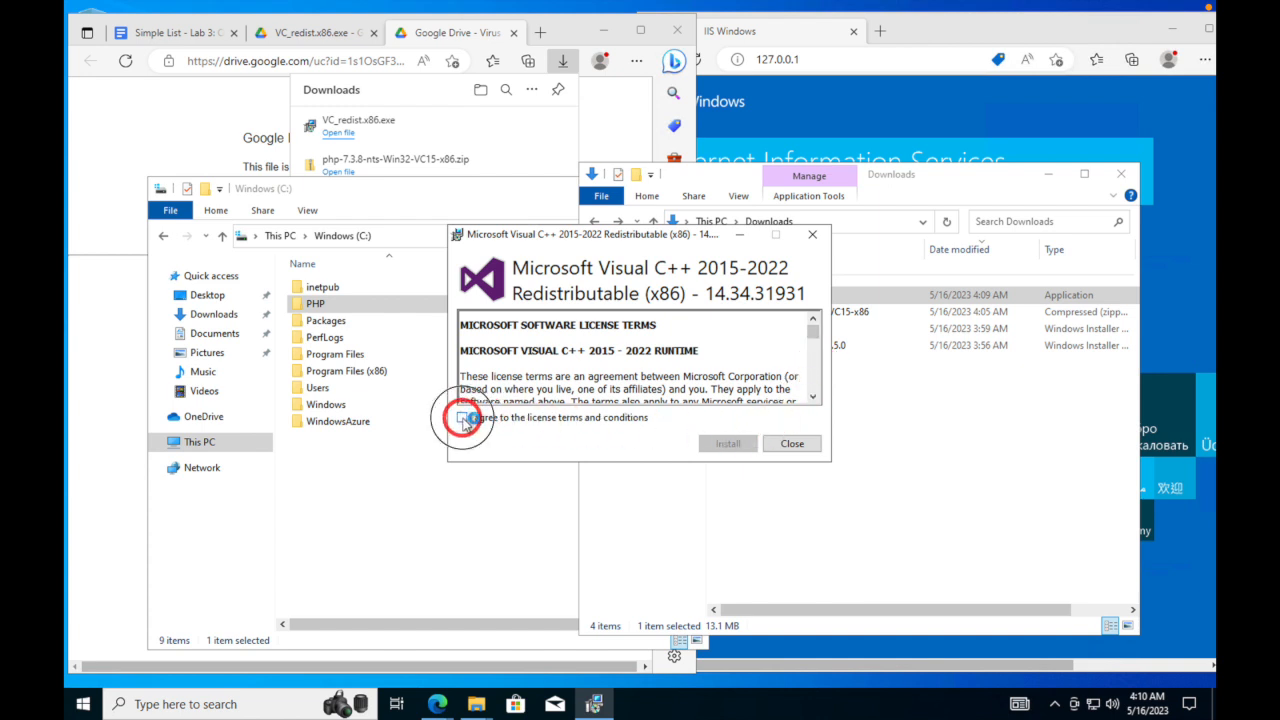
left_click(722, 443)
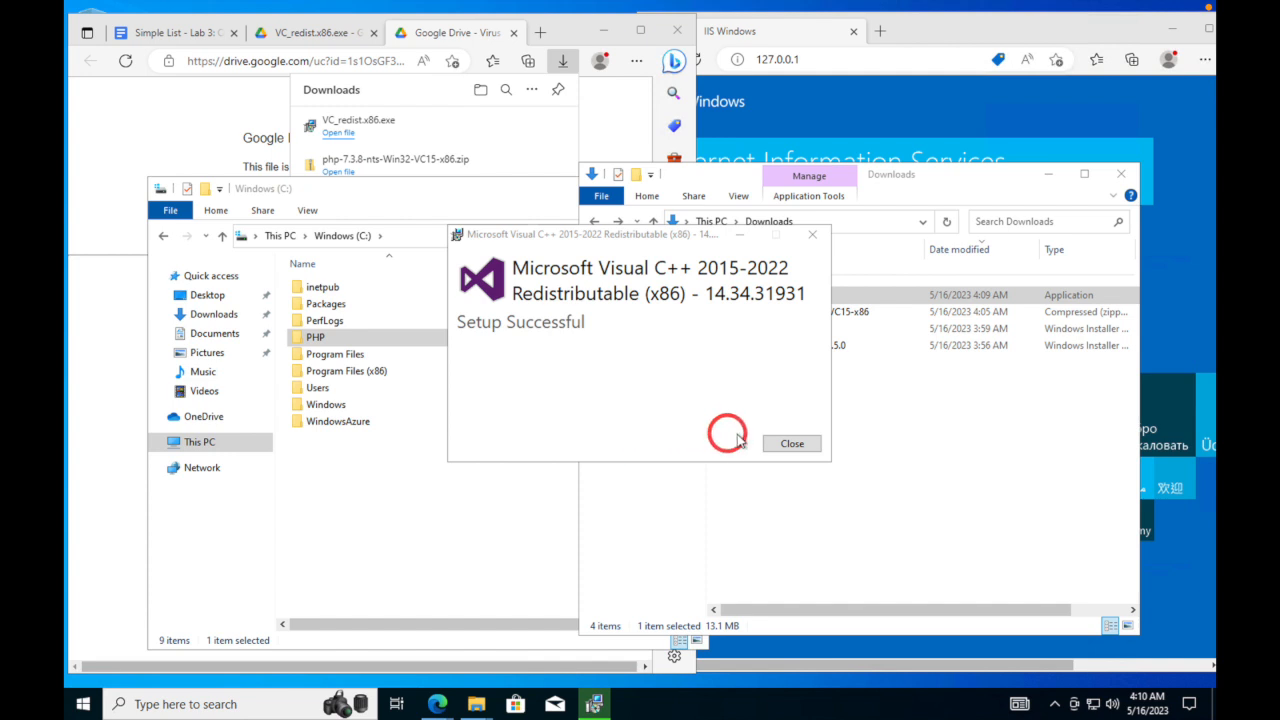
left_click(800, 441)
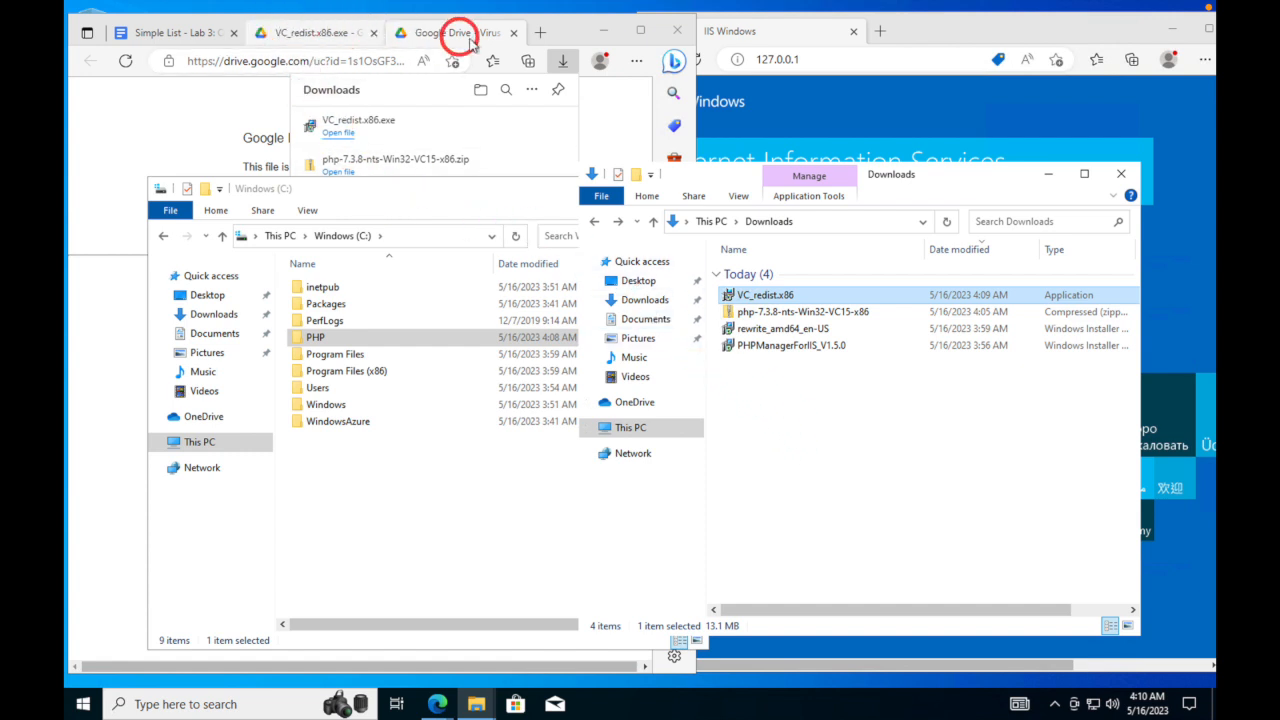
- Close the Google Drive virus-scan tab and the VC_redist.x86.exe preview tab
left_click(513, 32)
left_click(513, 32)
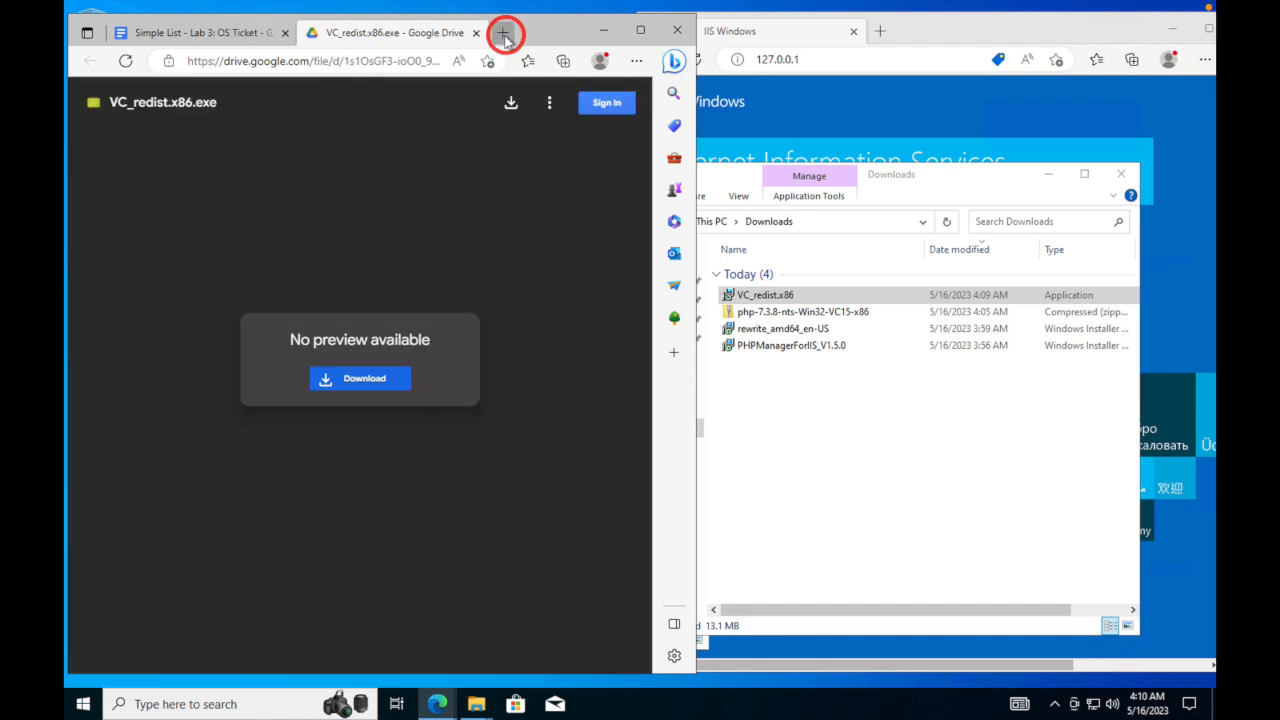
left_click(477, 33)
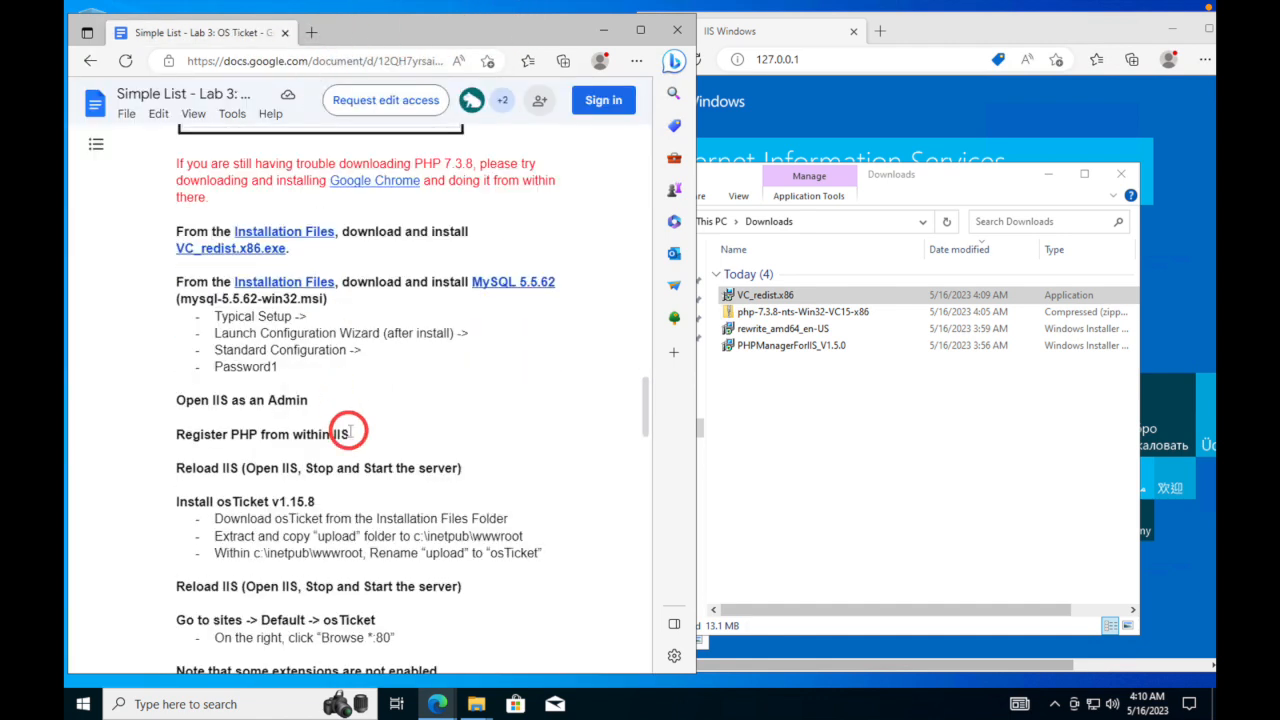
- Download mysql-5.5.62-win32.msi from its Drive page despite the virus warning, then select the installer
left_click(510, 282)
left_click(503, 306)
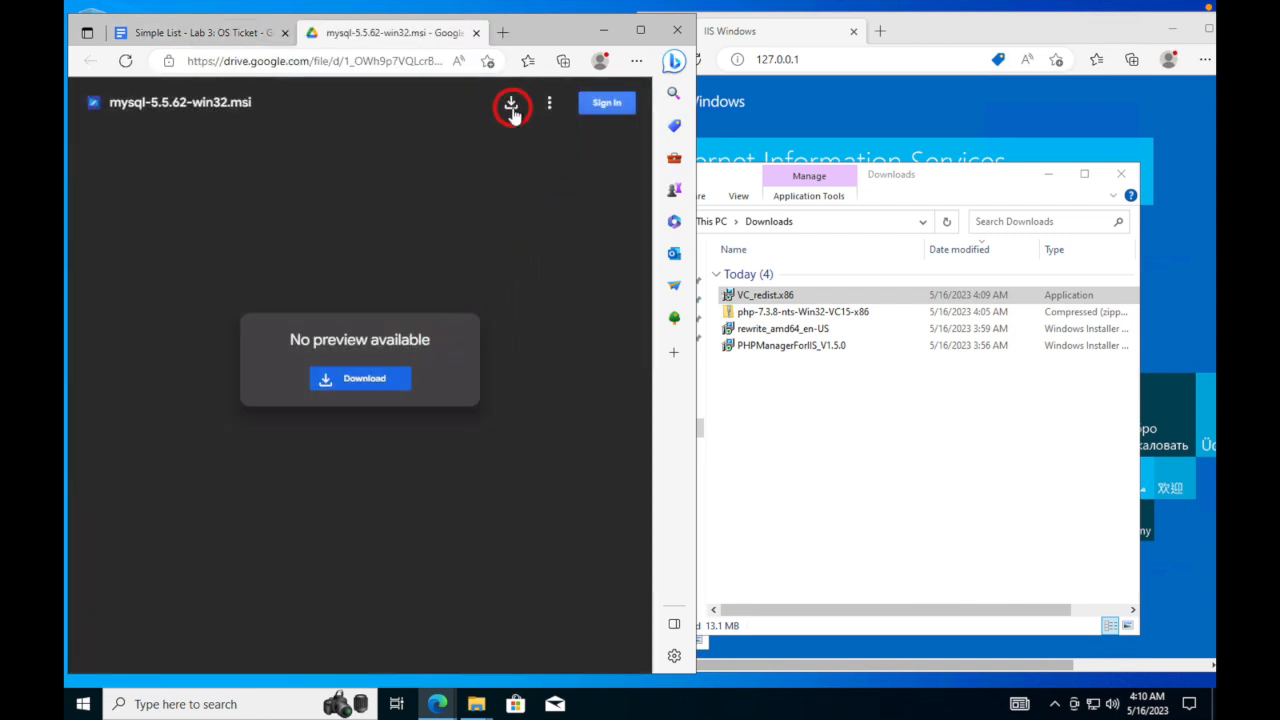
left_click(511, 106)
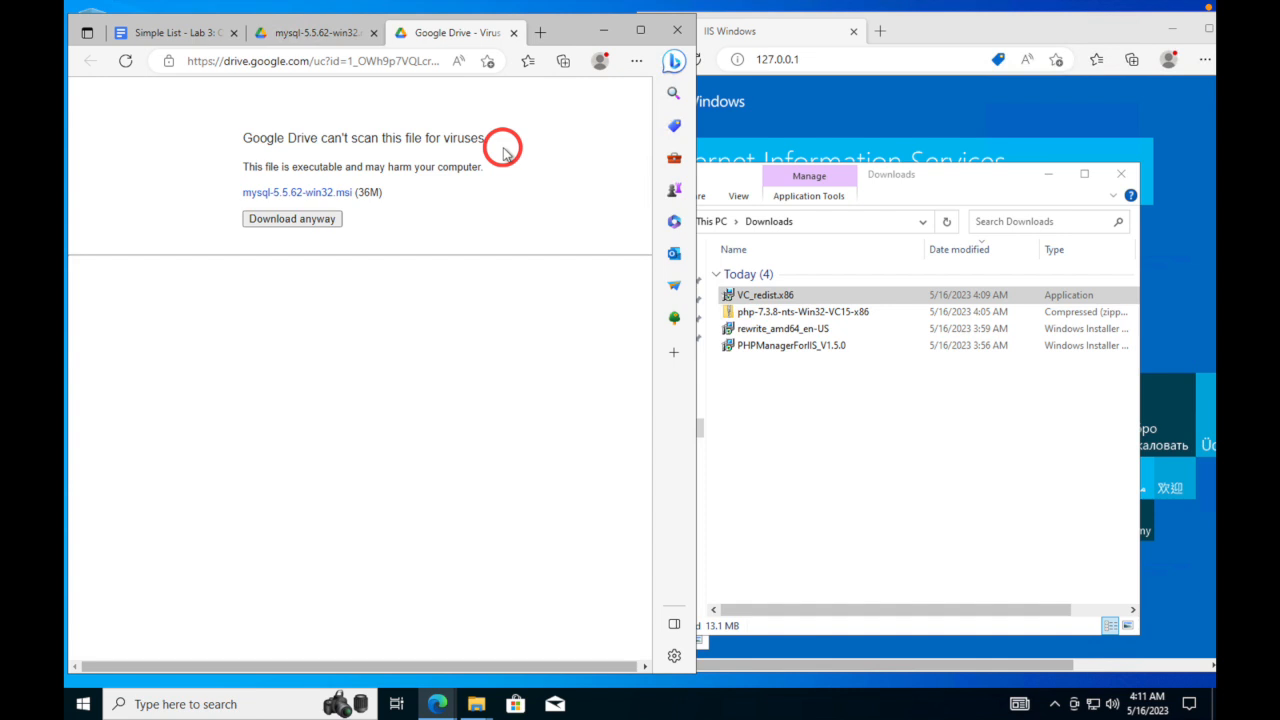
left_click(314, 220)
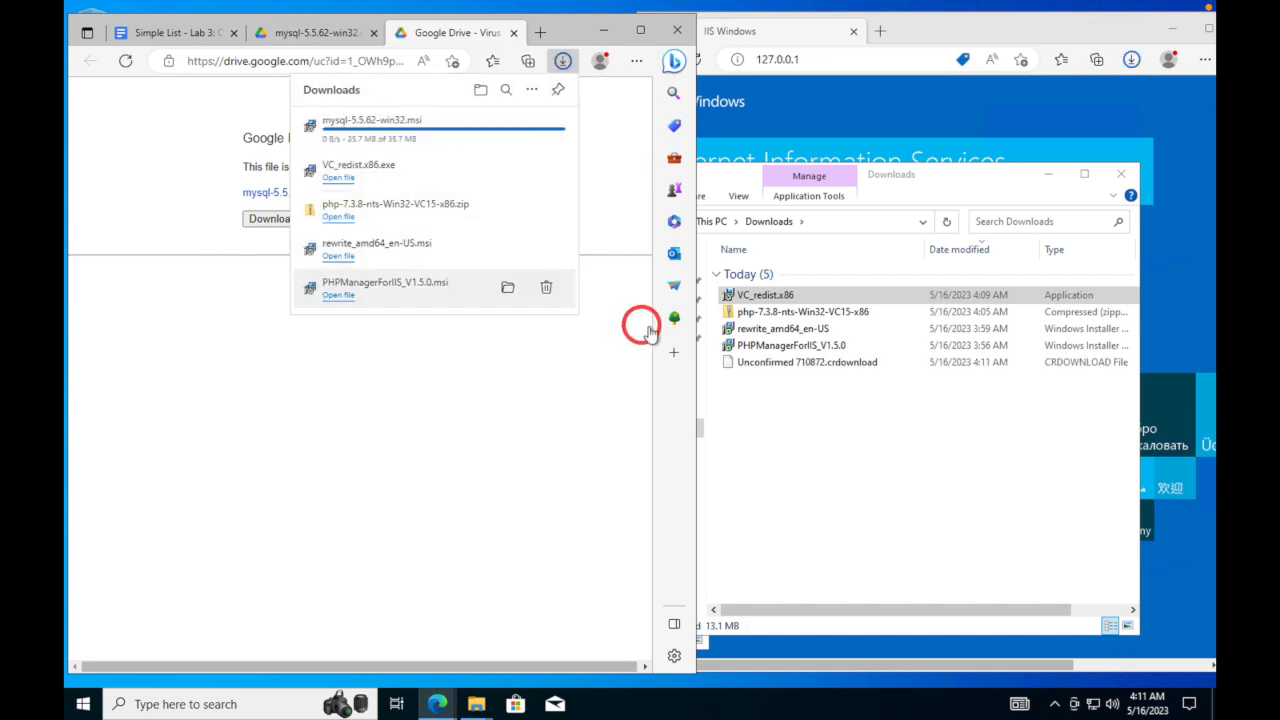
left_click(779, 363)
- Install MySQL Server 5.5 with the Typical setup after accepting the licence
double_click(779, 363)
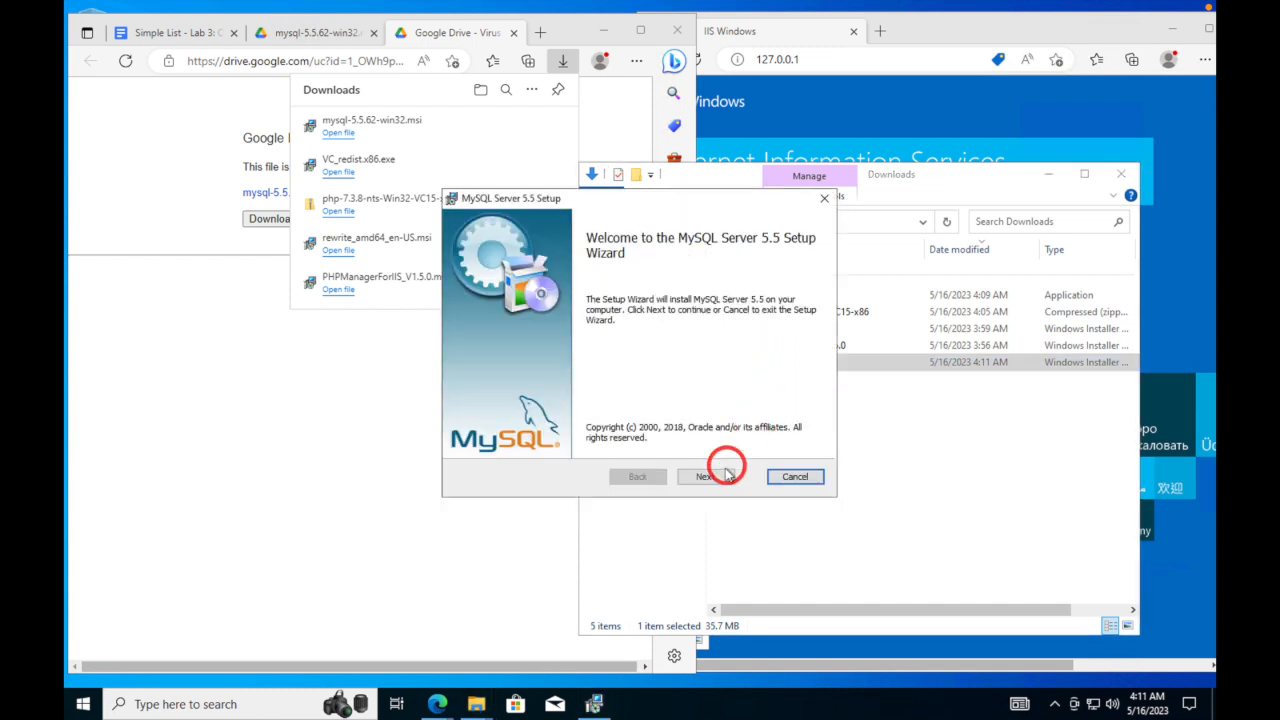
left_click(714, 477)
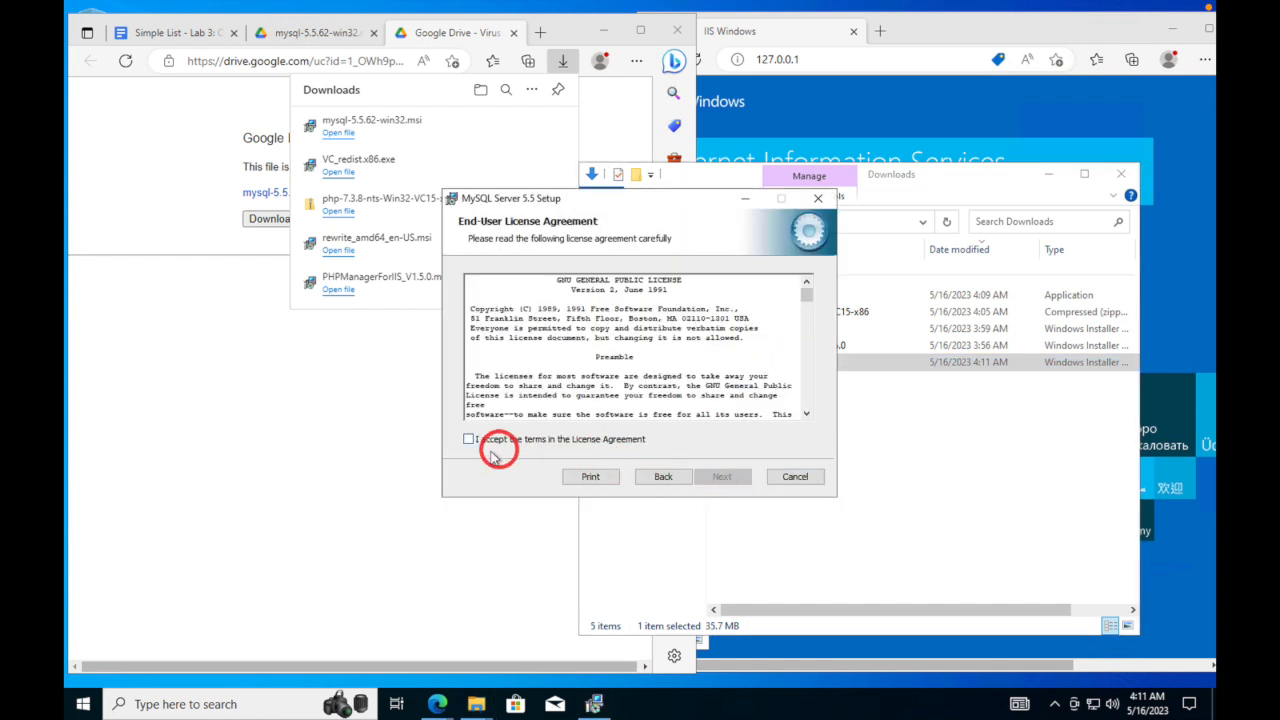
left_click(469, 439)
left_click(724, 477)
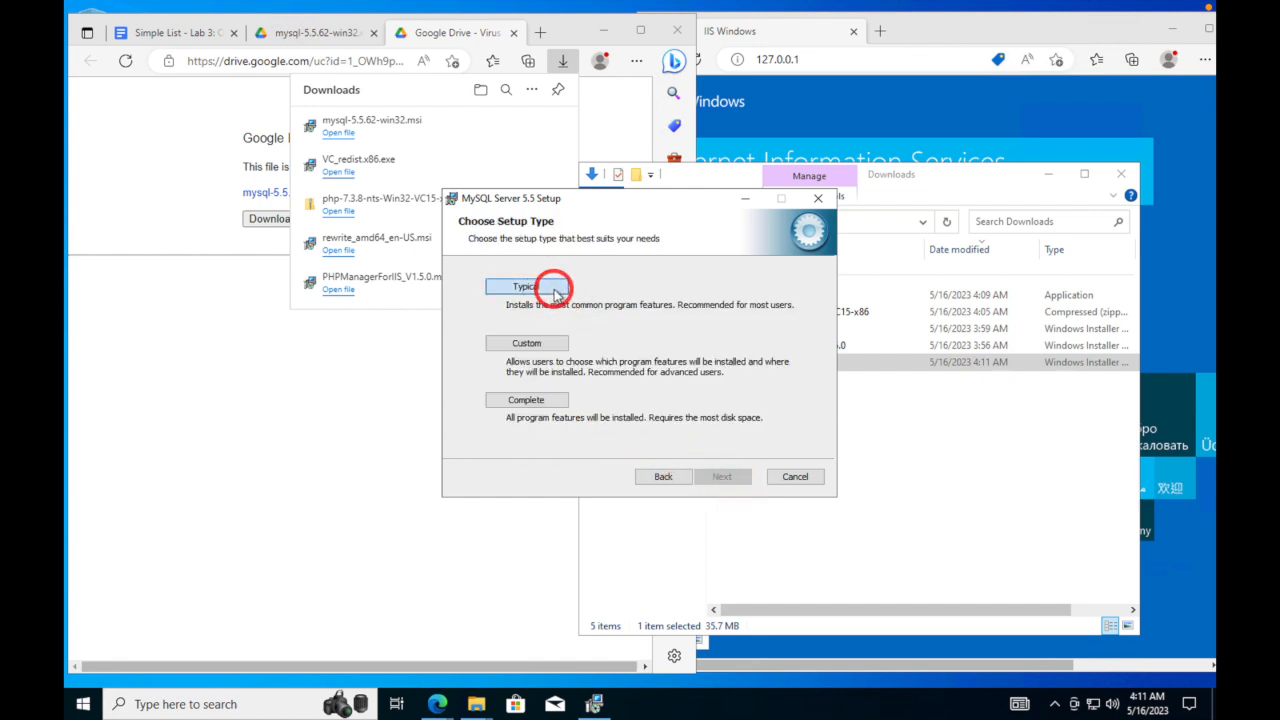
left_click(555, 292)
left_click(722, 477)
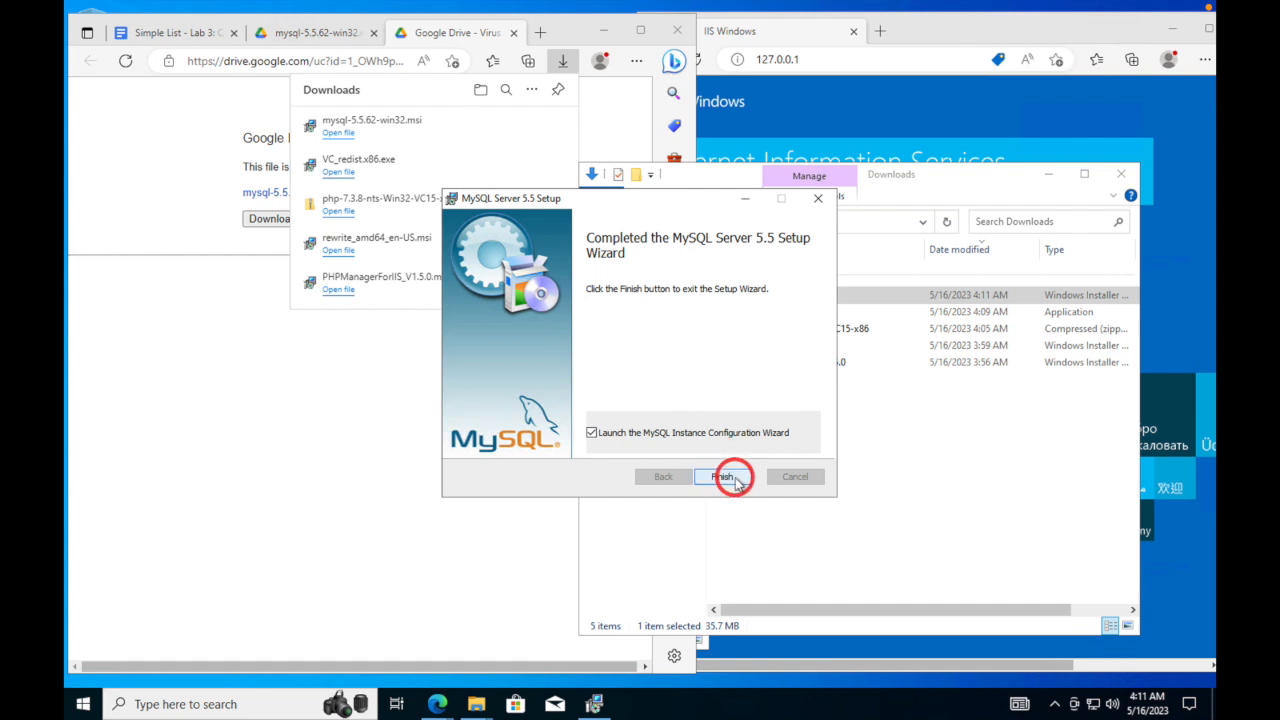
left_click(735, 478)
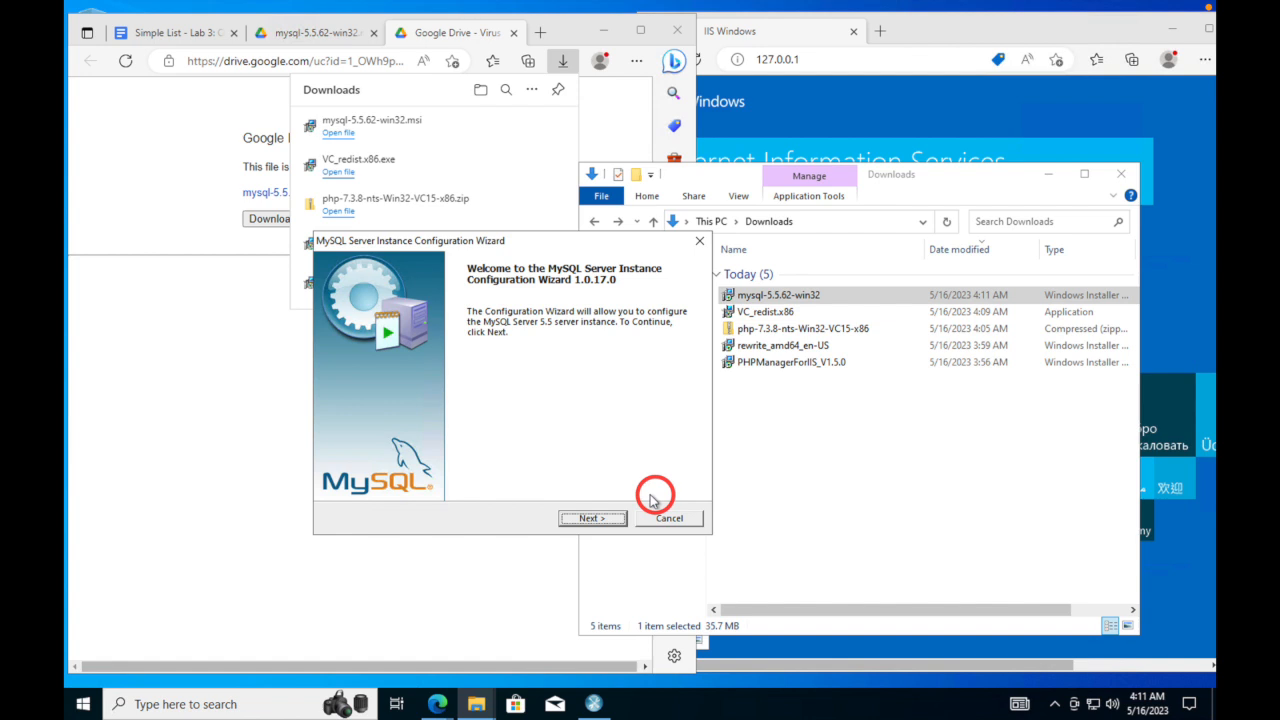
- Choose Standard Configuration and keep the default MySQL Windows service settings
left_click(590, 519)
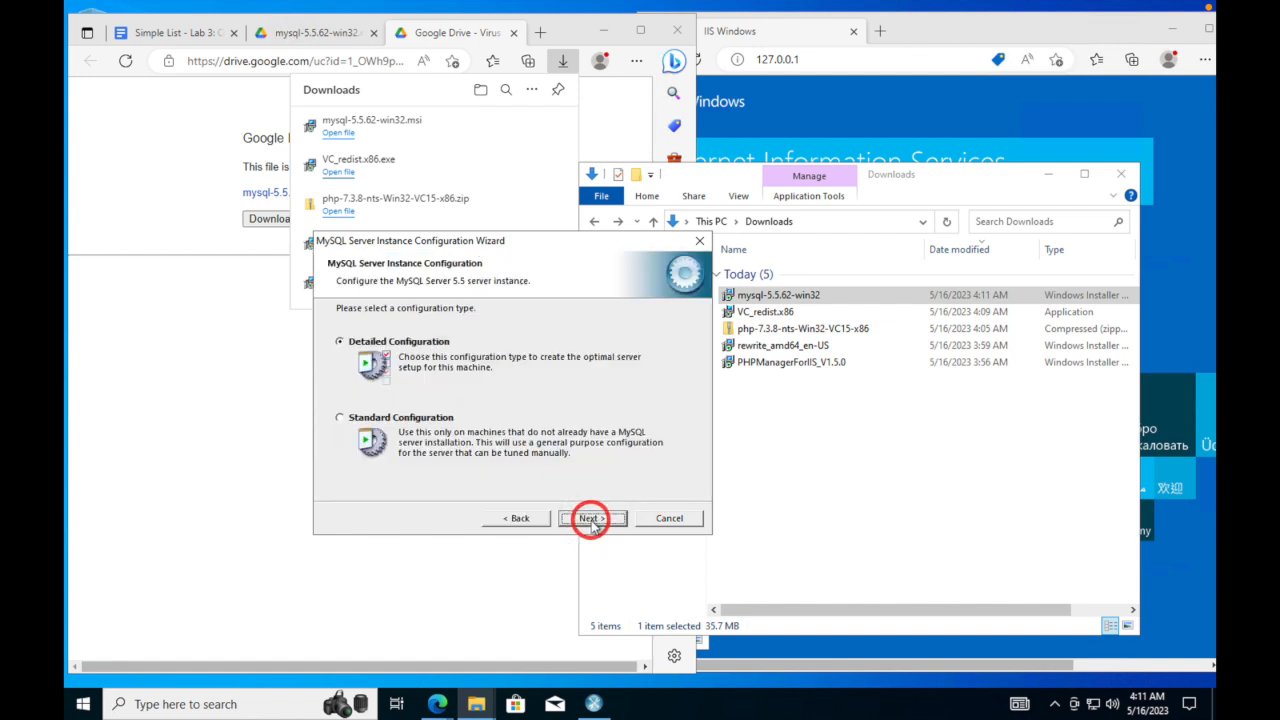
left_click(340, 418)
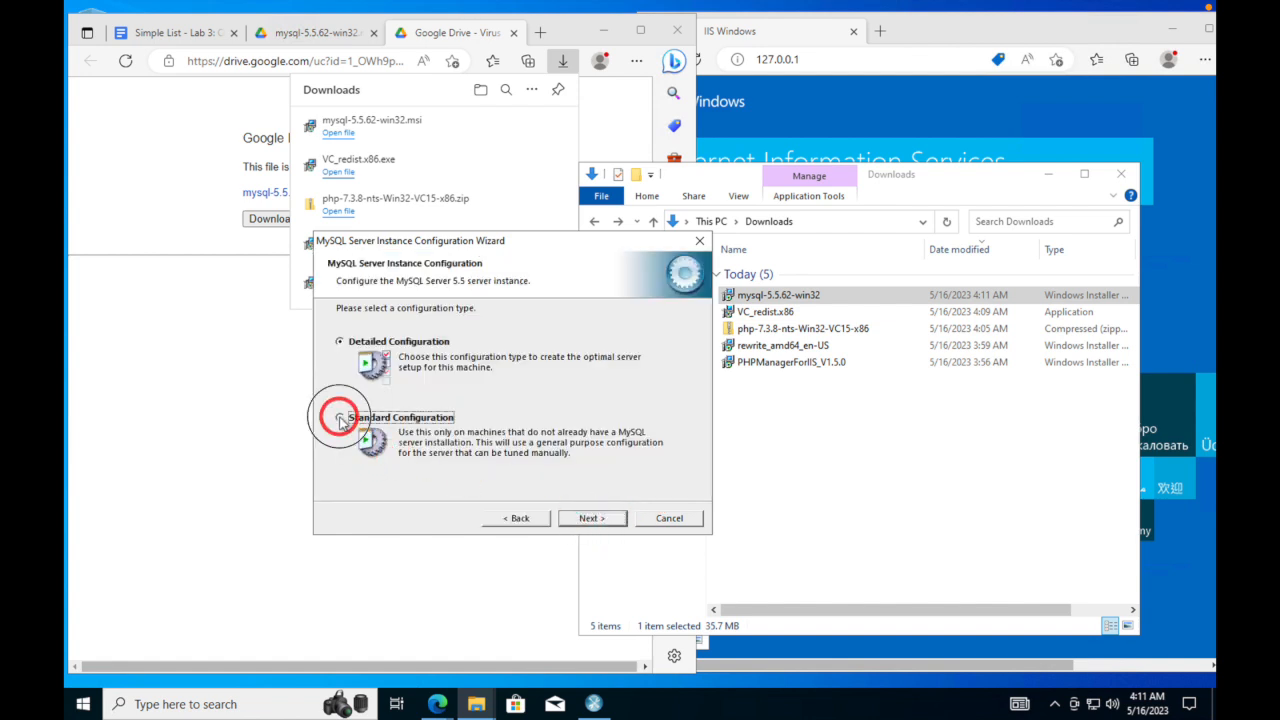
left_click(590, 518)
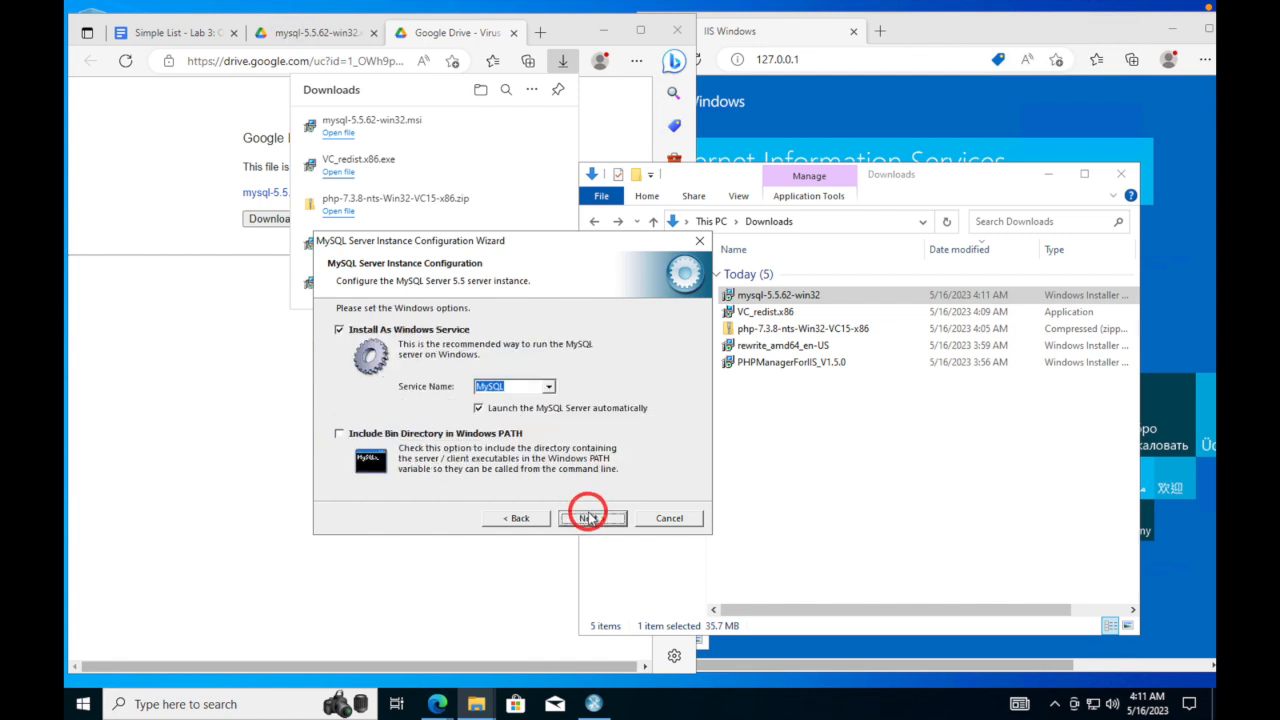
left_click_drag(612, 240, 781, 250)
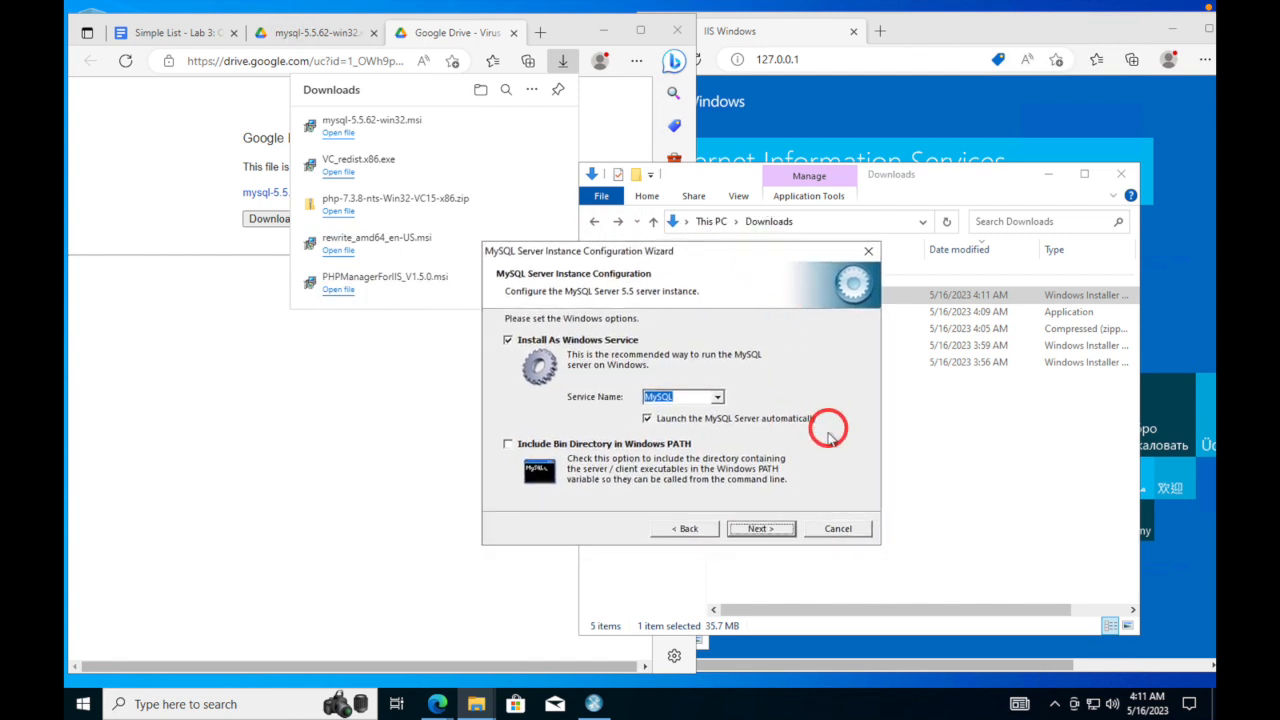
left_click(762, 529)
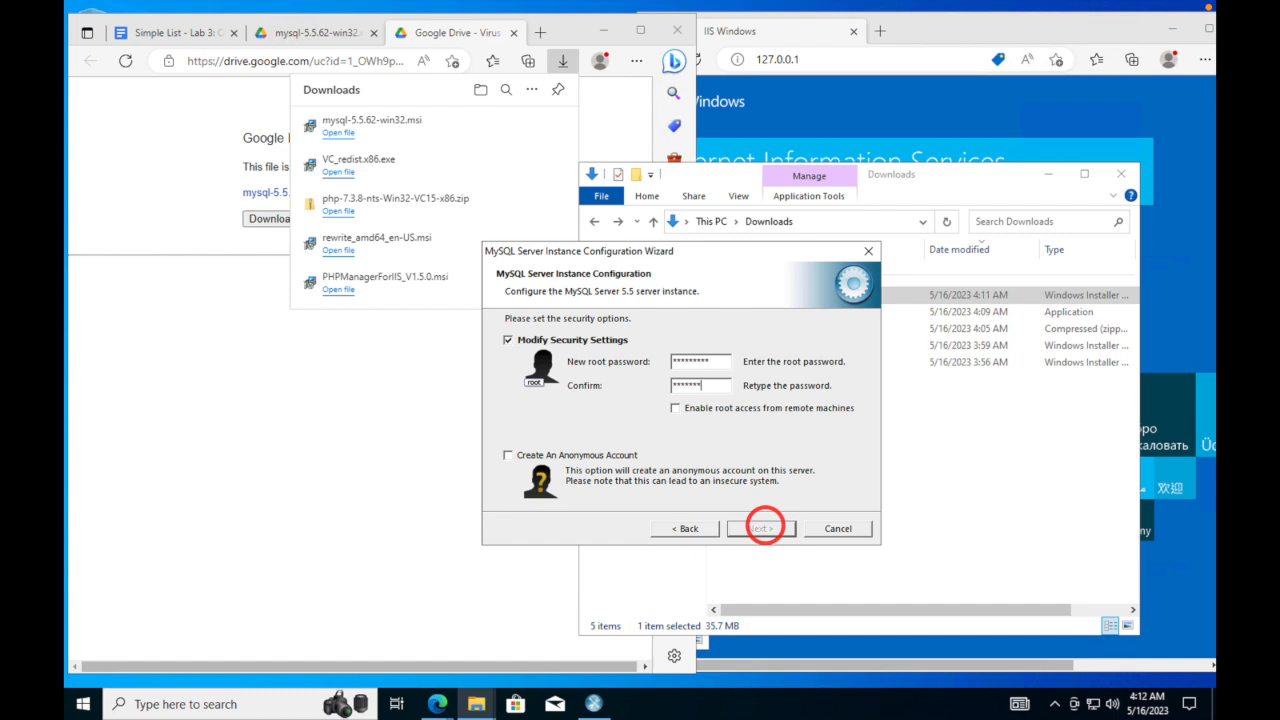
- Confirm the root password, execute the configuration to start the MySQL service, and close the wizard
type("*")
left_click(775, 530)
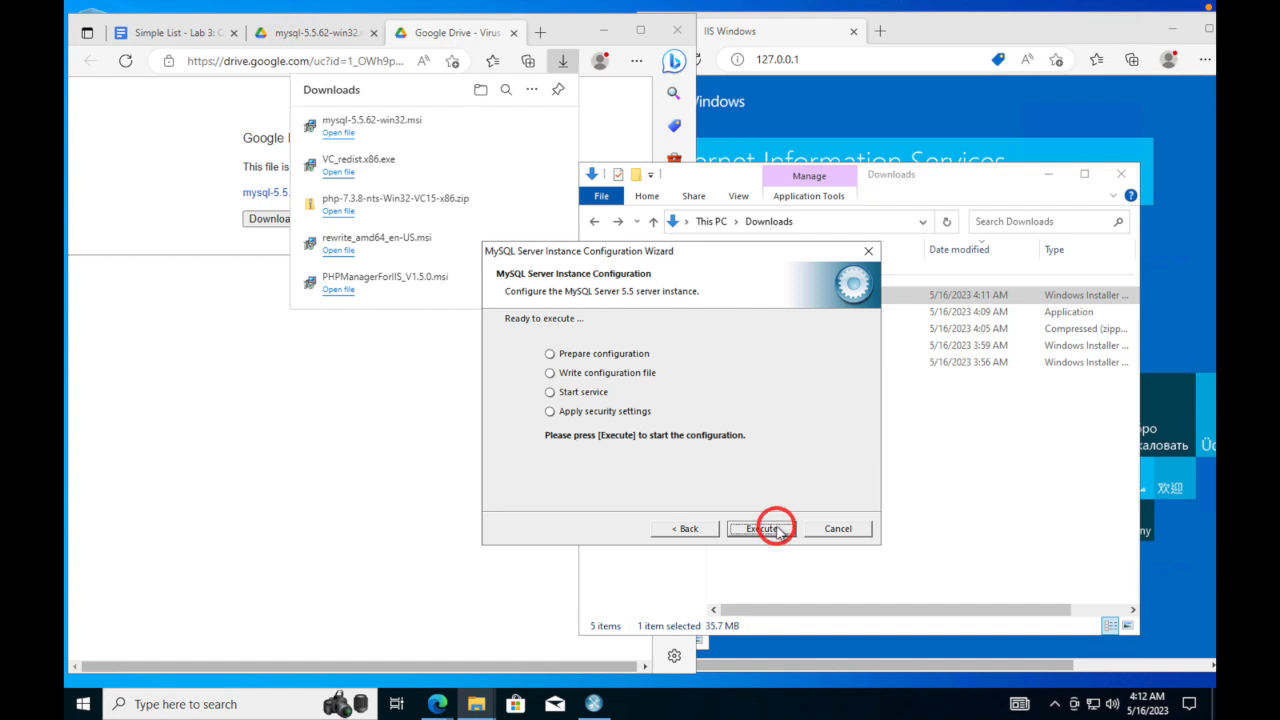
left_click(777, 530)
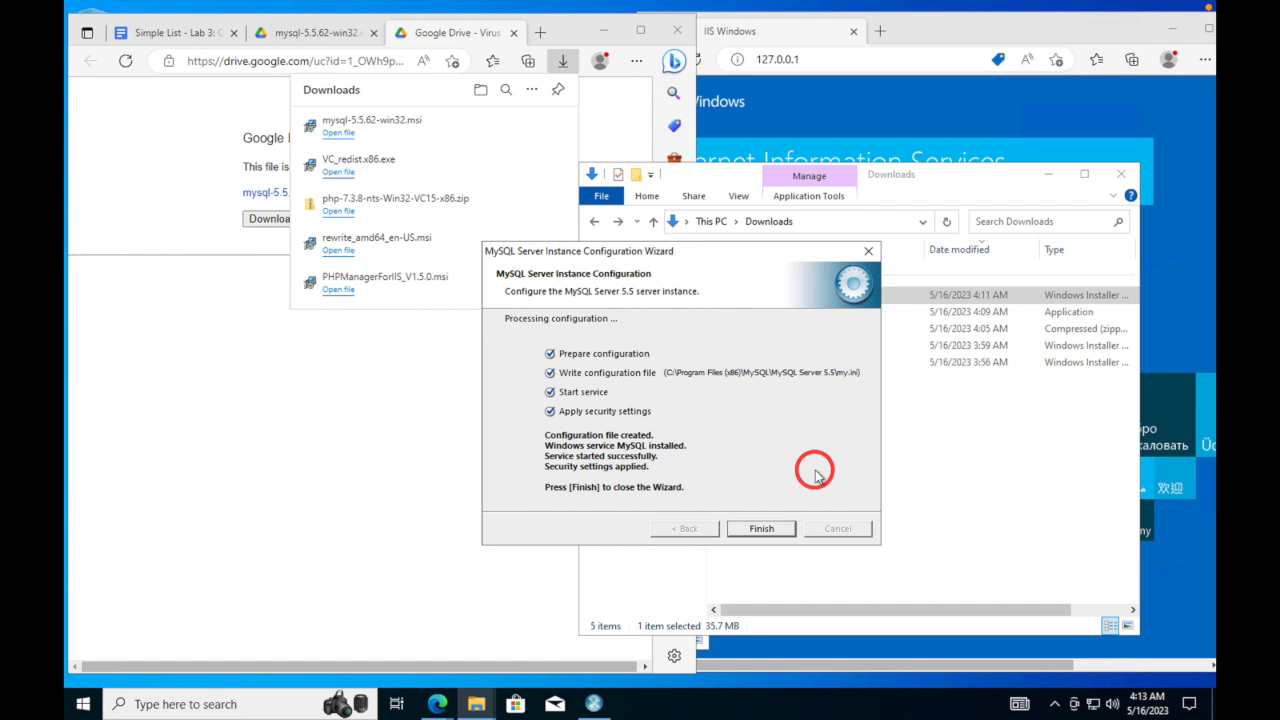
left_click(775, 528)
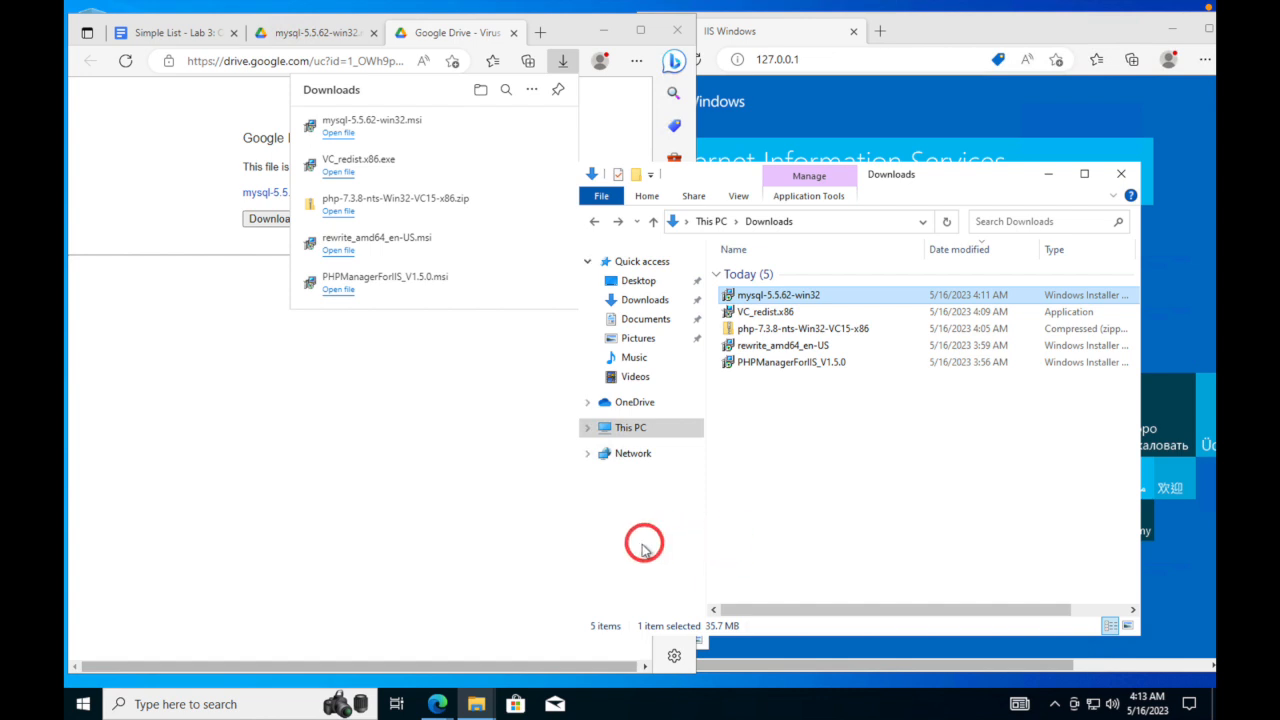
- Launch IIS Manager as administrator via an 'iis' search and open PHP Manager for vmosticket
left_click(134, 704)
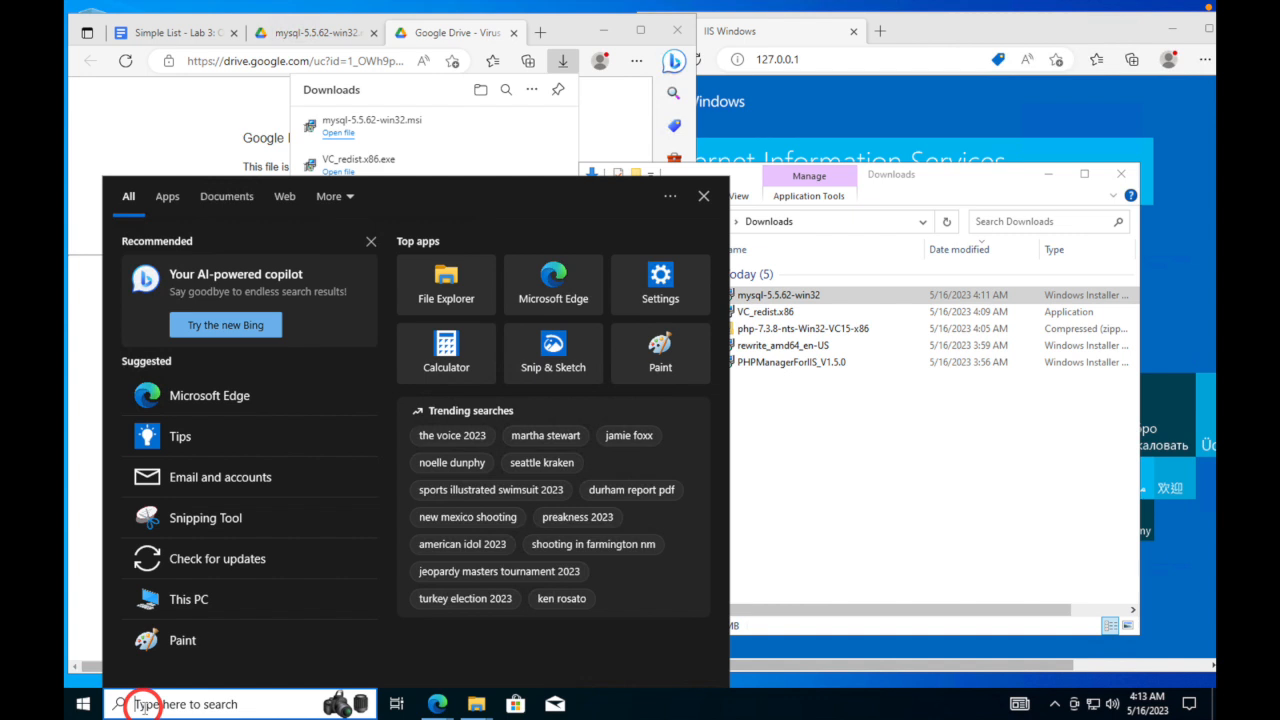
type("iis")
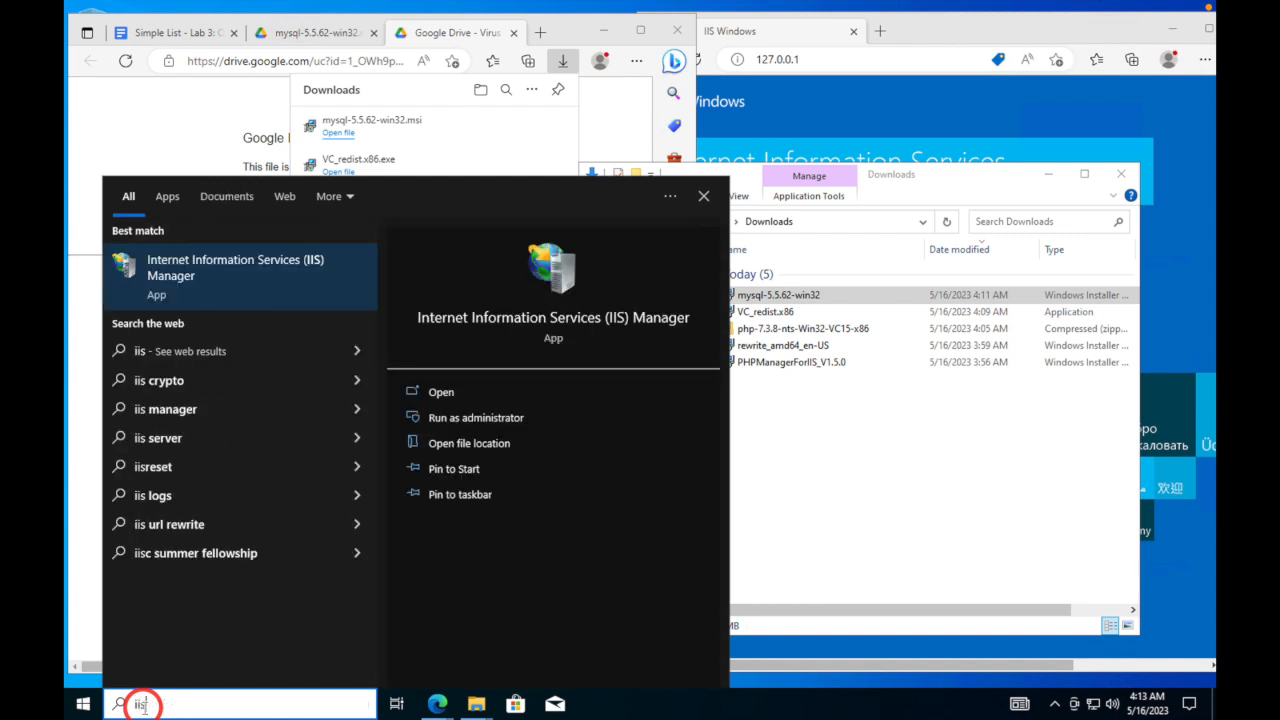
right_click(127, 277)
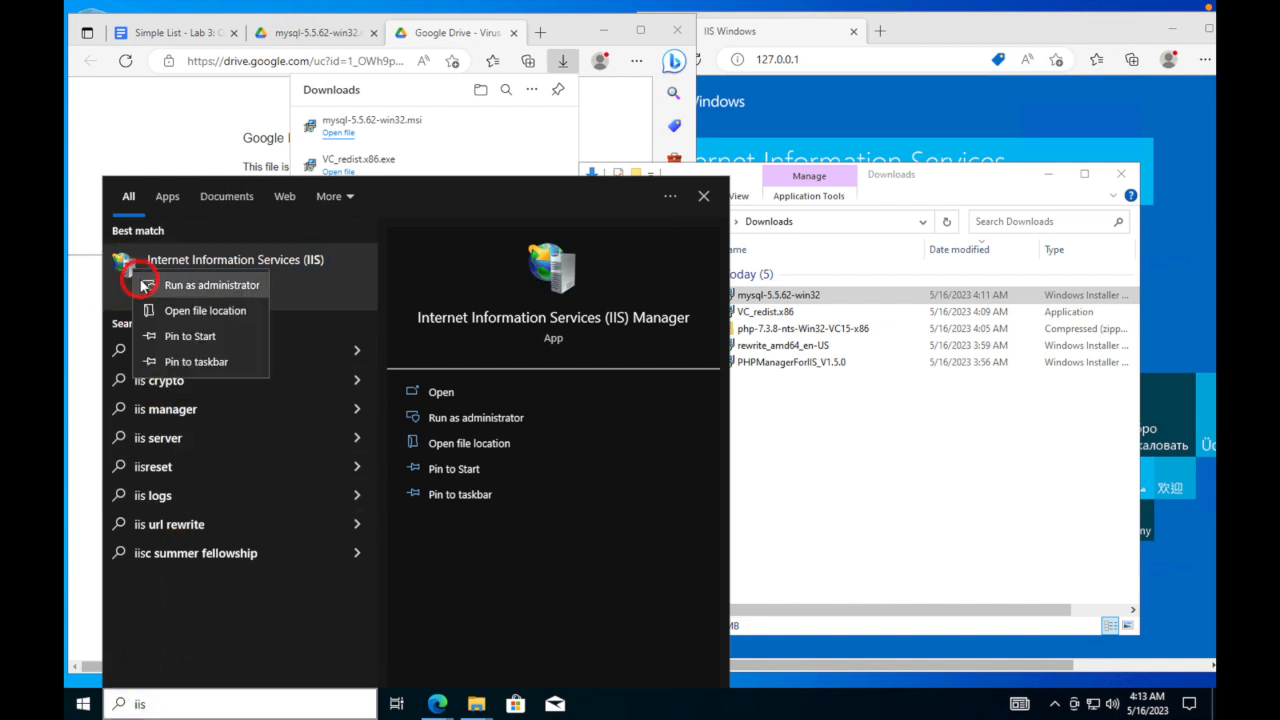
left_click(158, 286)
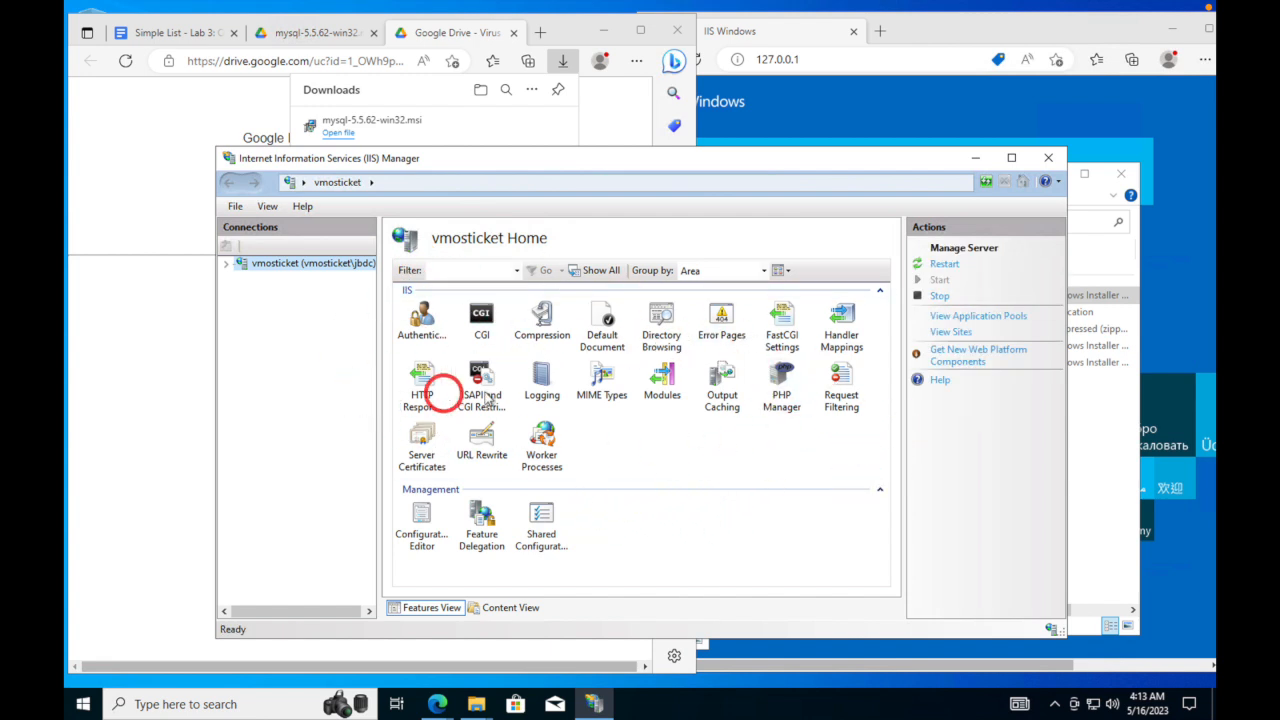
left_click(422, 442)
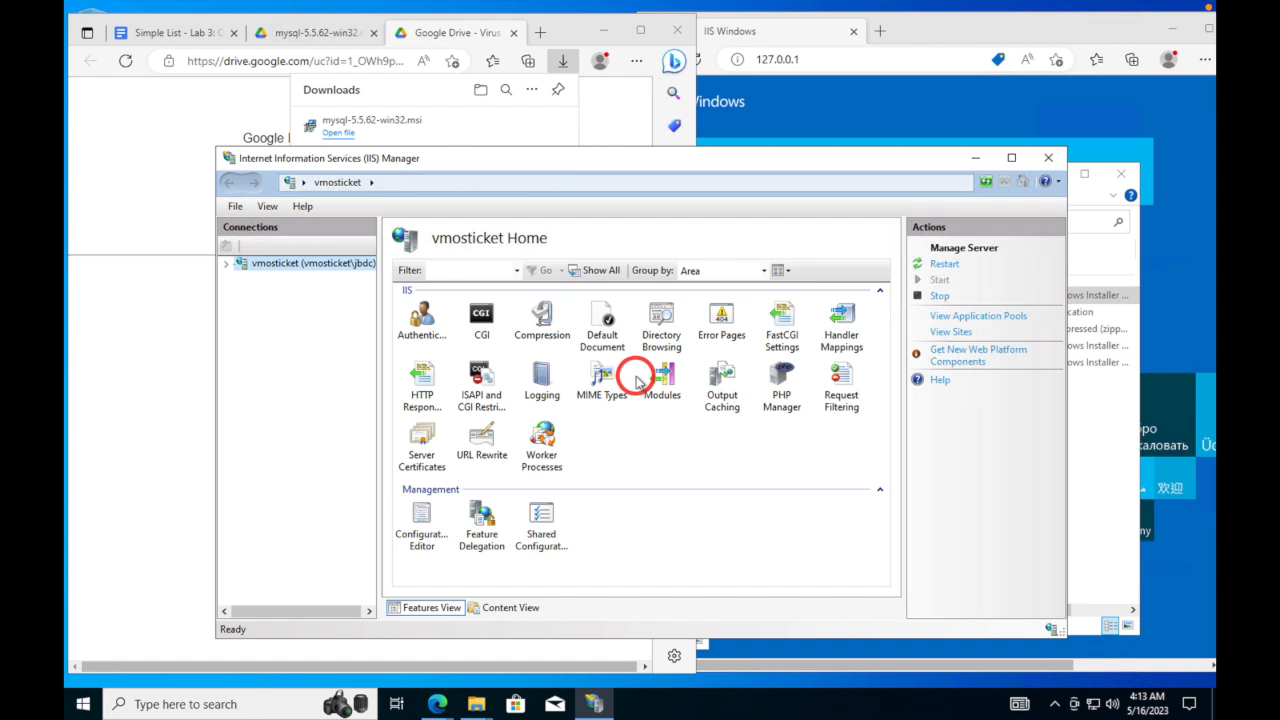
double_click(783, 380)
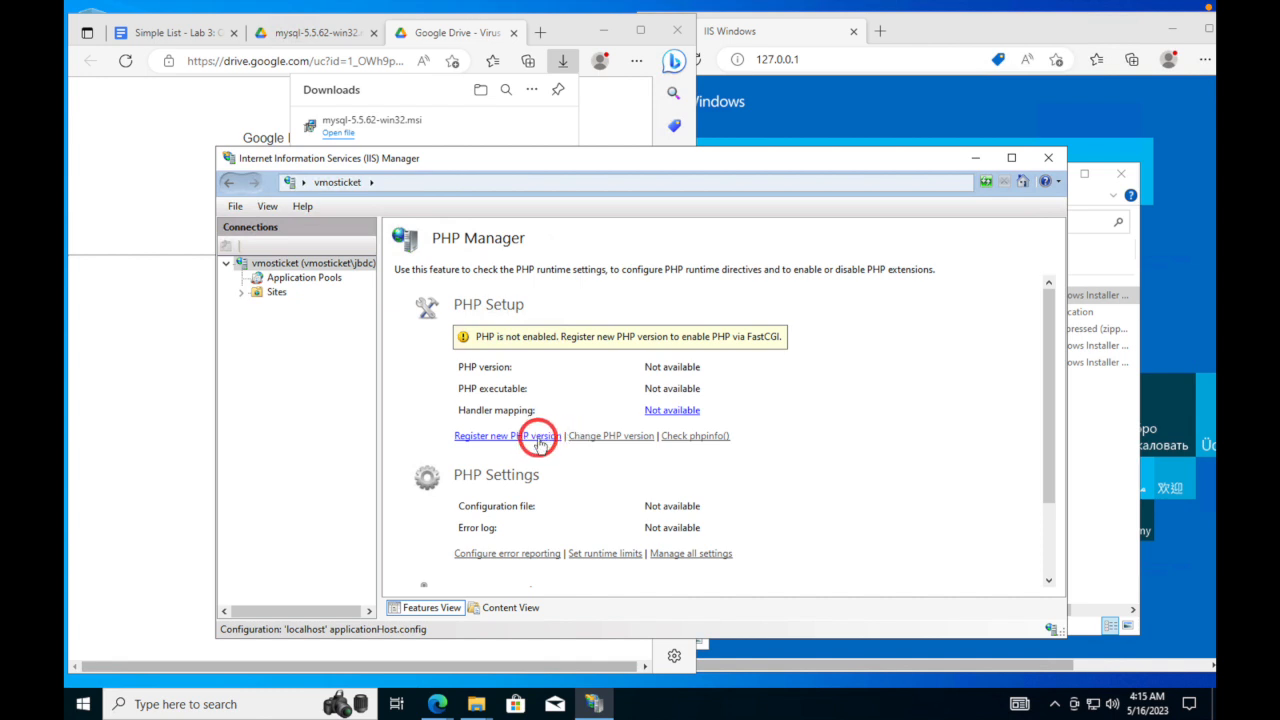
- Register C:\PHP\php-cgi.exe as a new PHP version, giving PHP 7.3.8
left_click(541, 437)
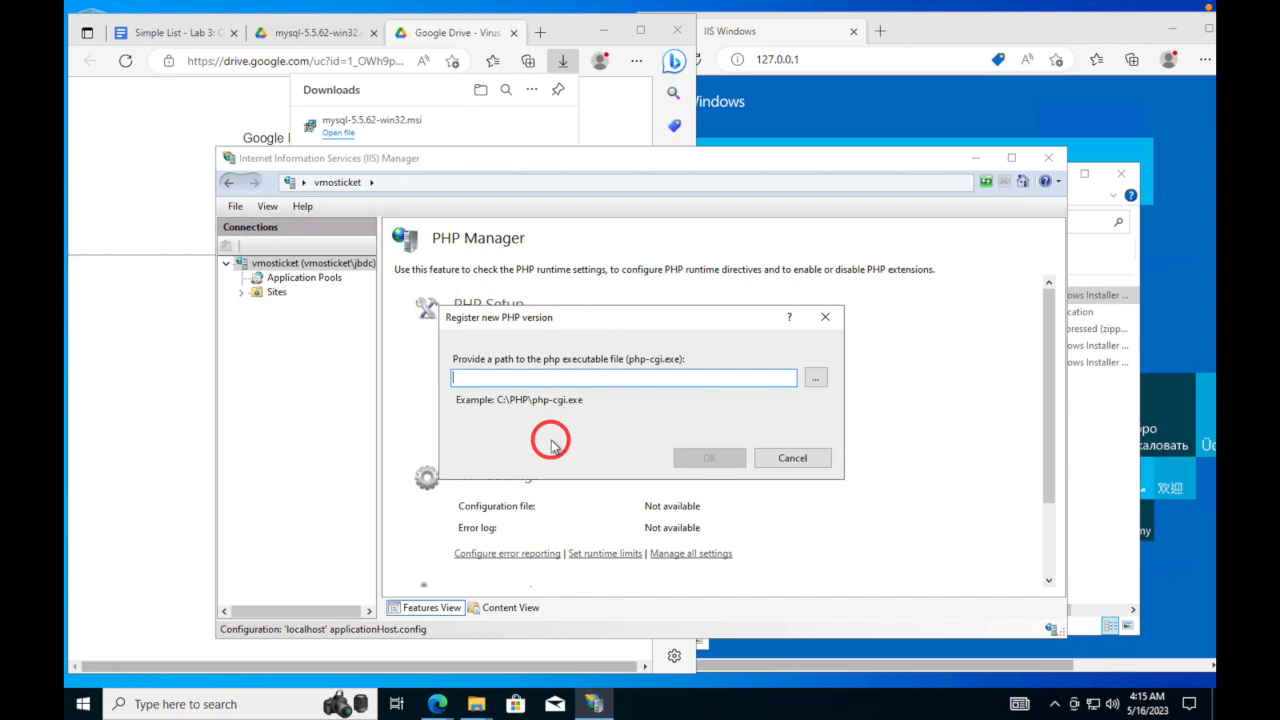
left_click(815, 378)
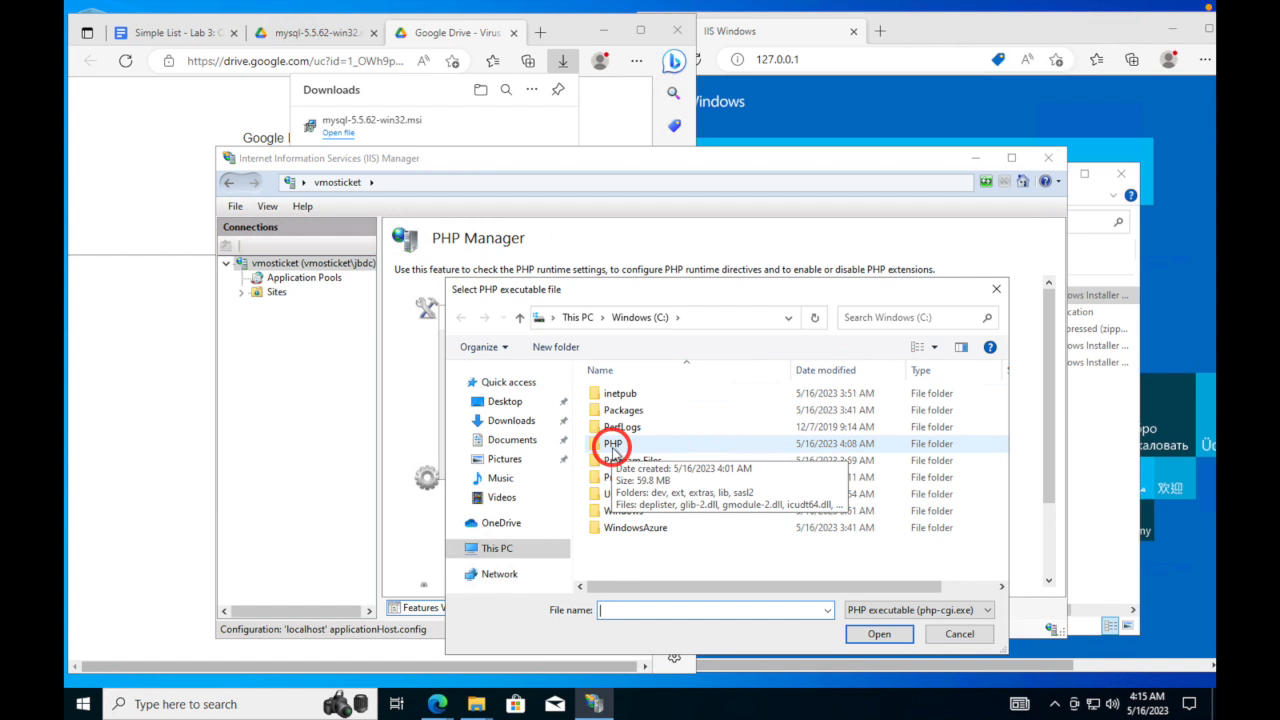
double_click(613, 446)
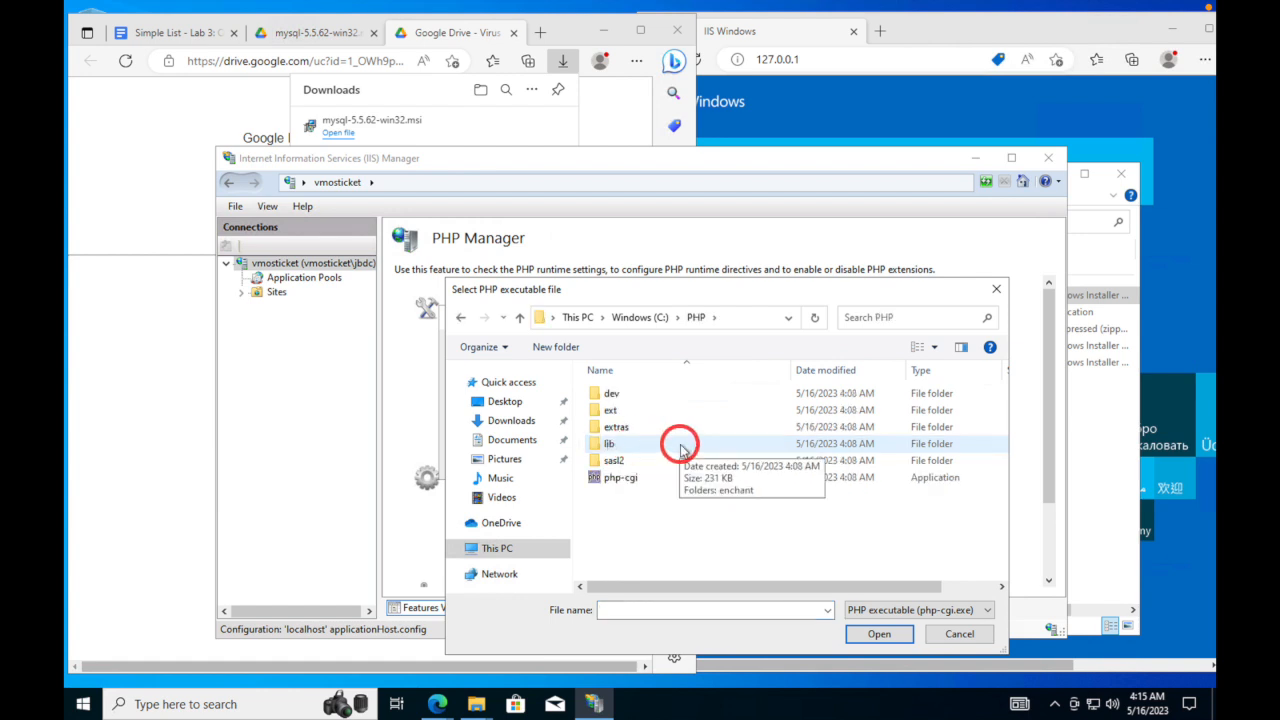
left_click(624, 480)
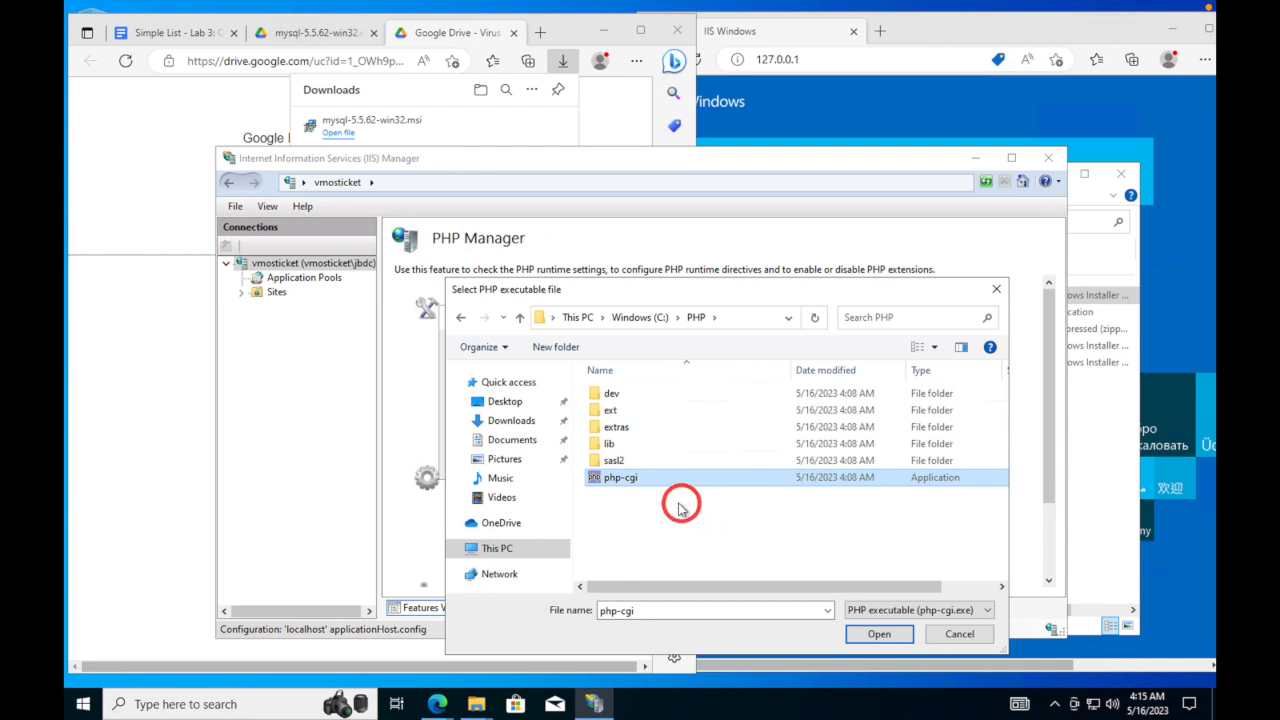
double_click(622, 478)
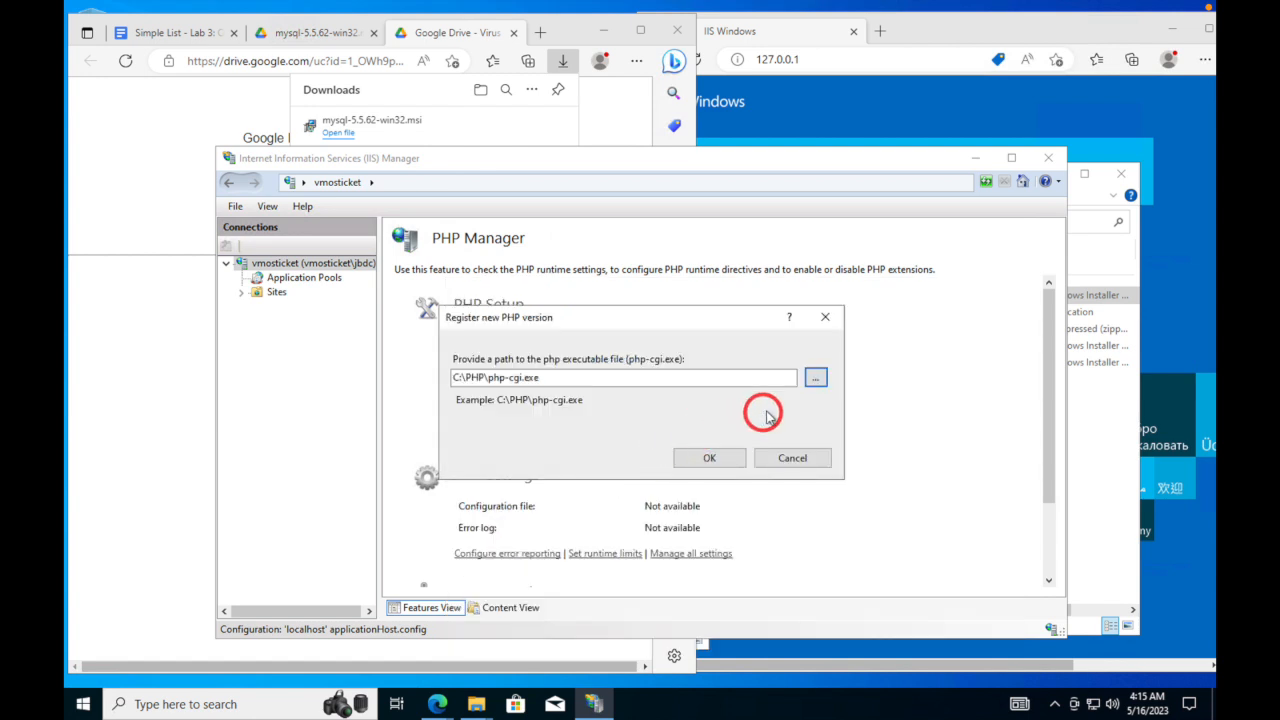
left_click(816, 381)
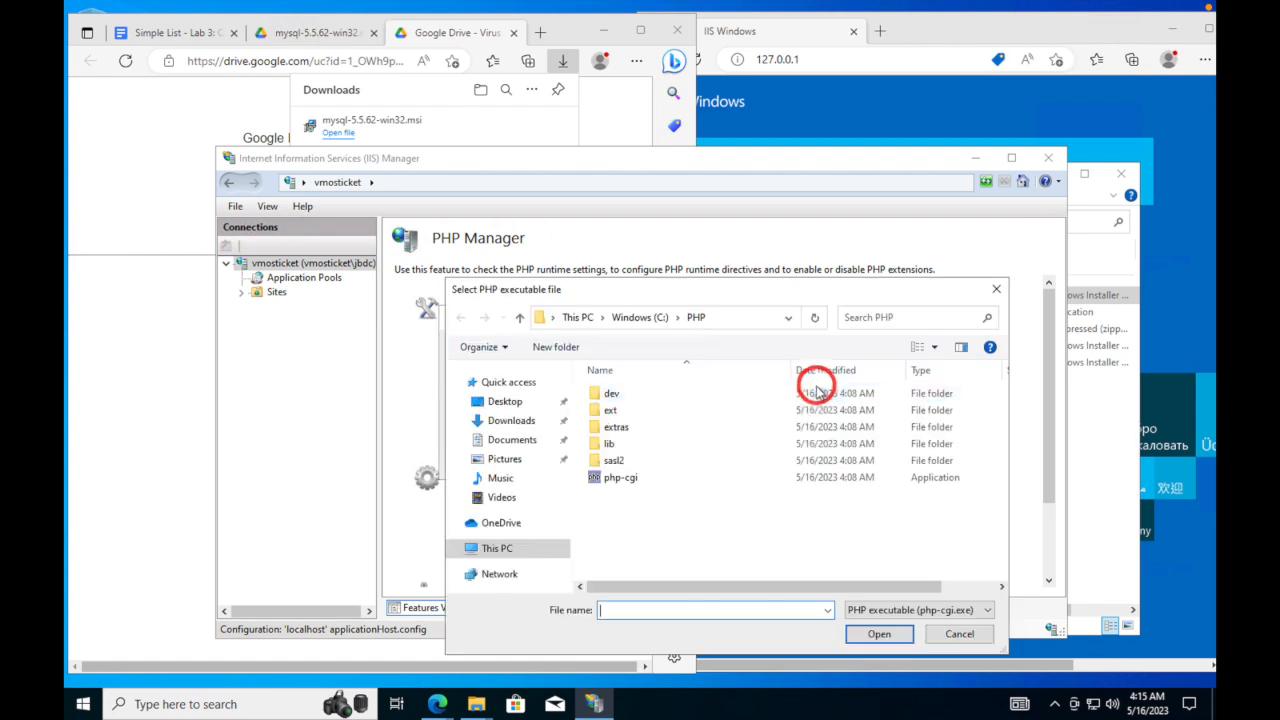
left_click(669, 483)
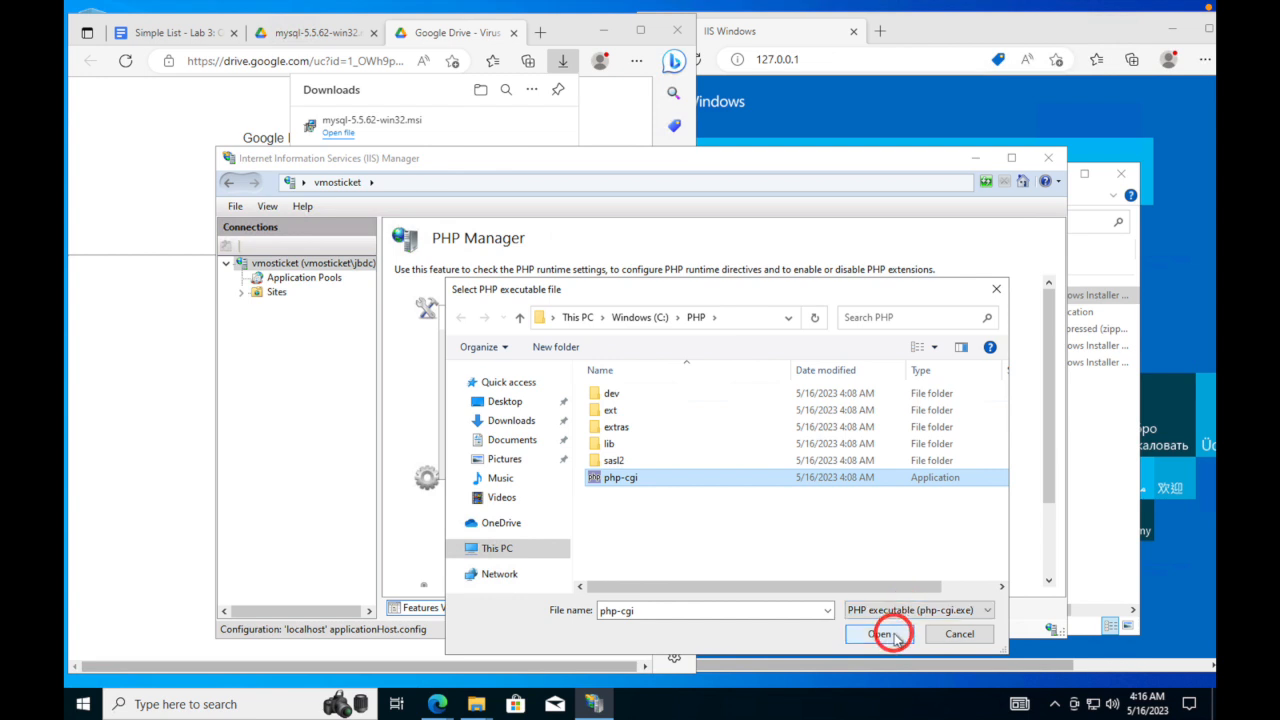
left_click(884, 634)
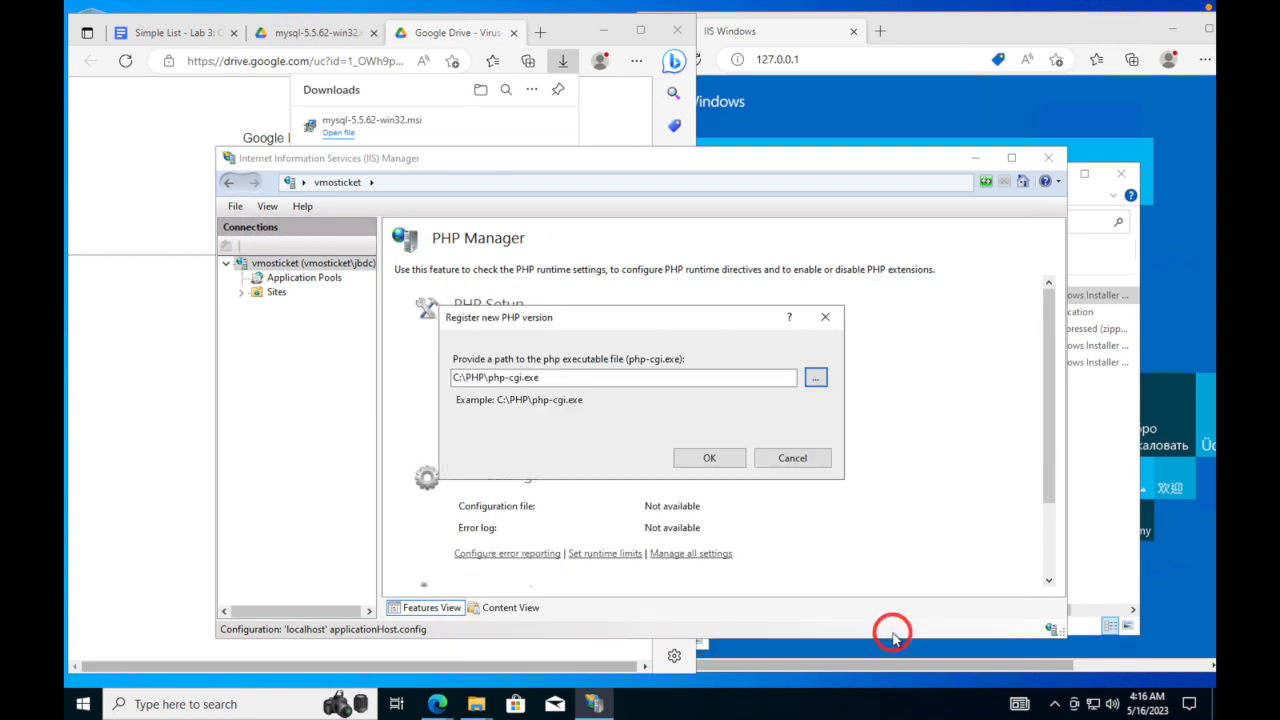
left_click(710, 460)
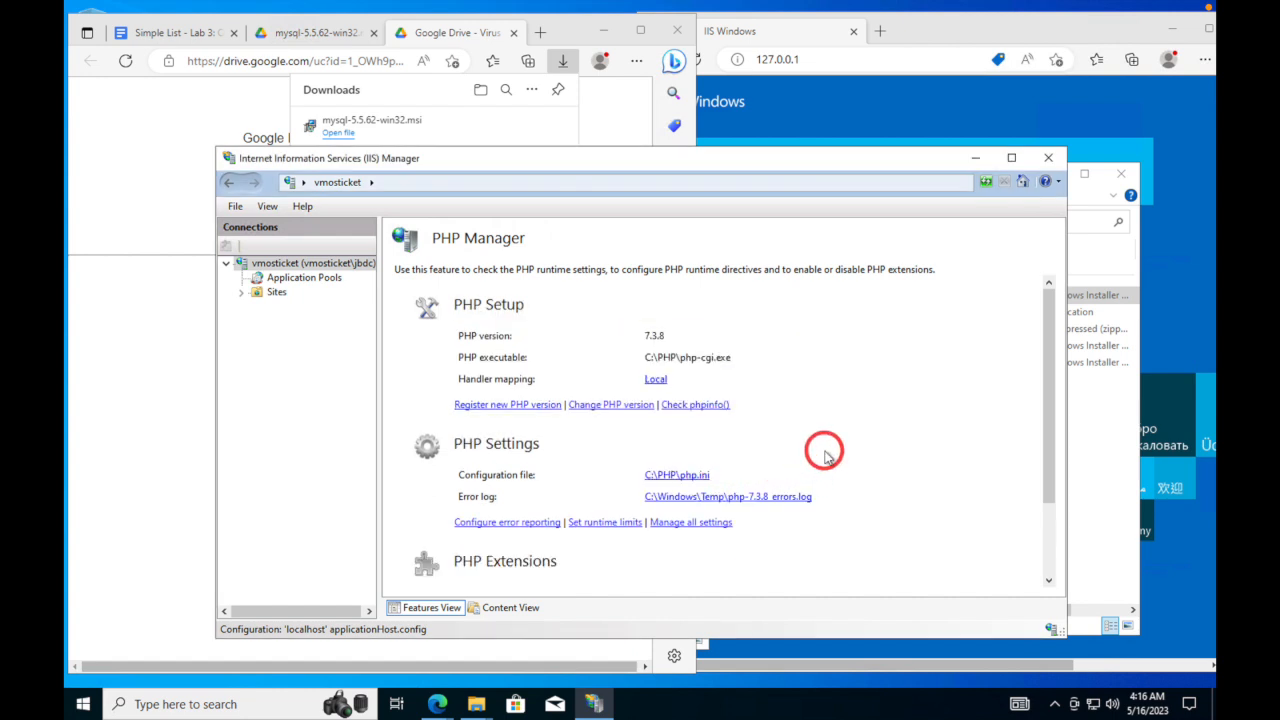
- Select the vmosticket server node and restart the web server to apply PHP 7.3.8
left_click(272, 264)
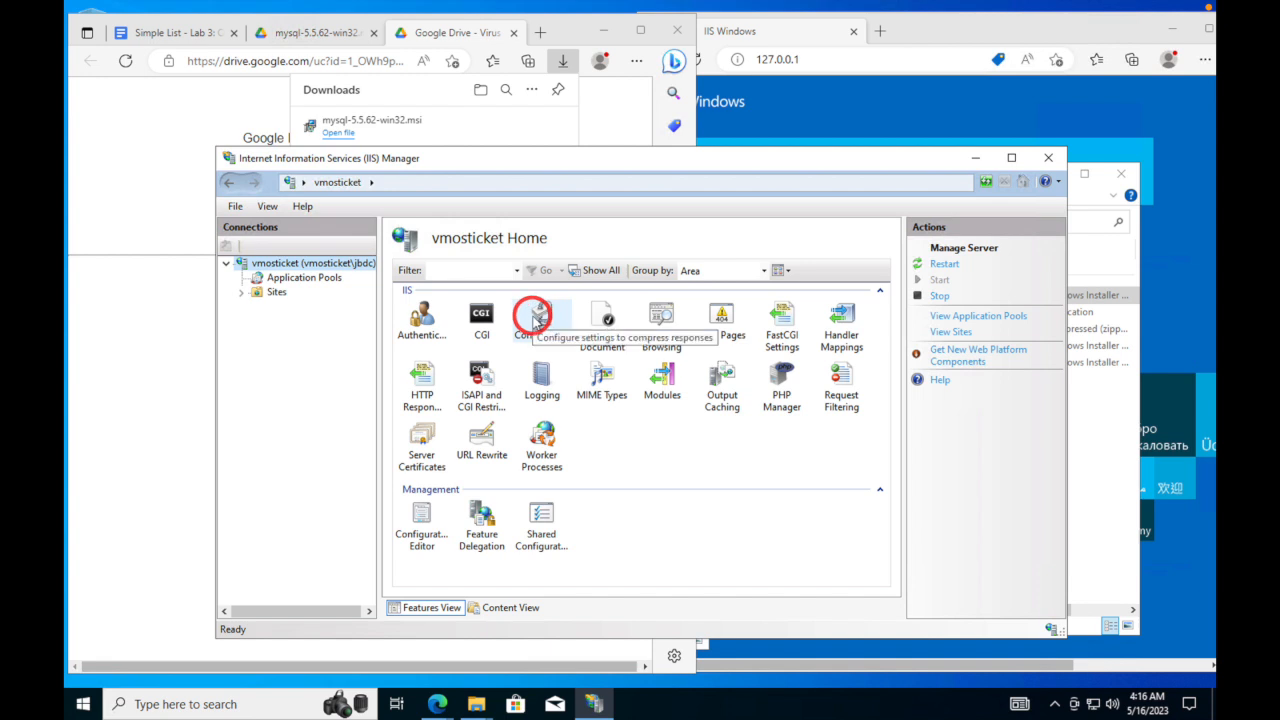
left_click(945, 265)
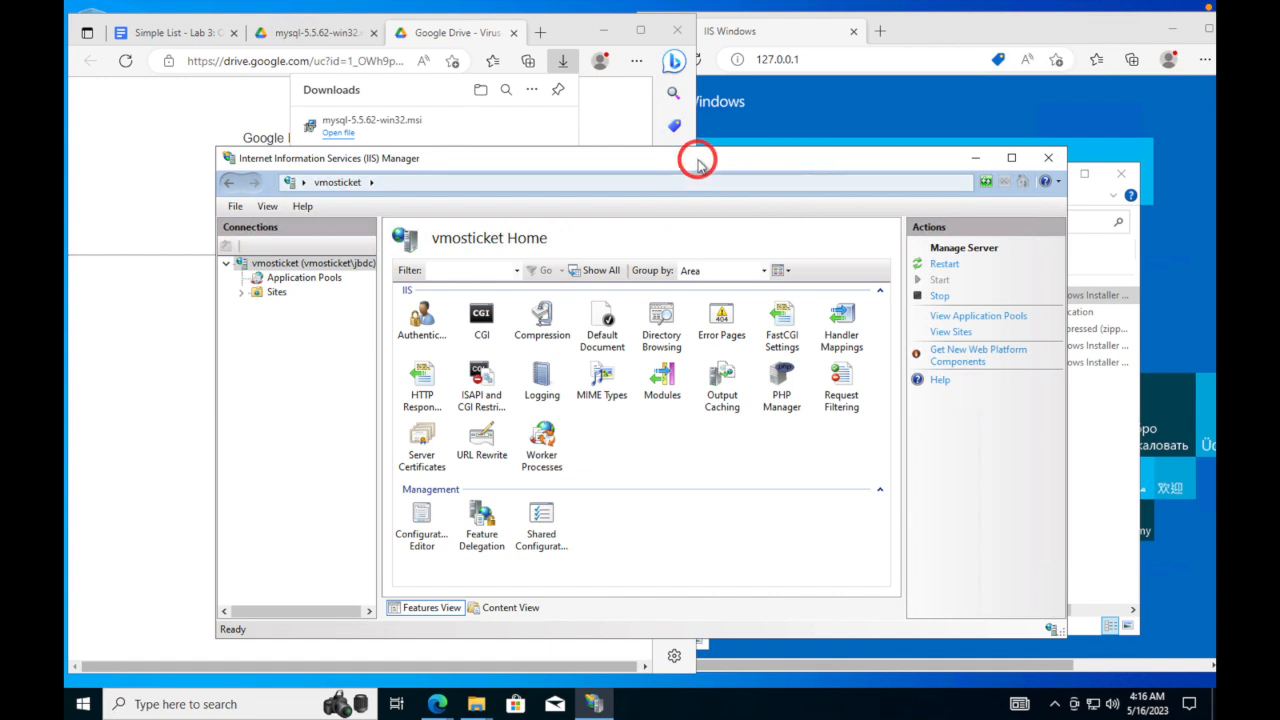
left_click_drag(689, 157, 857, 157)
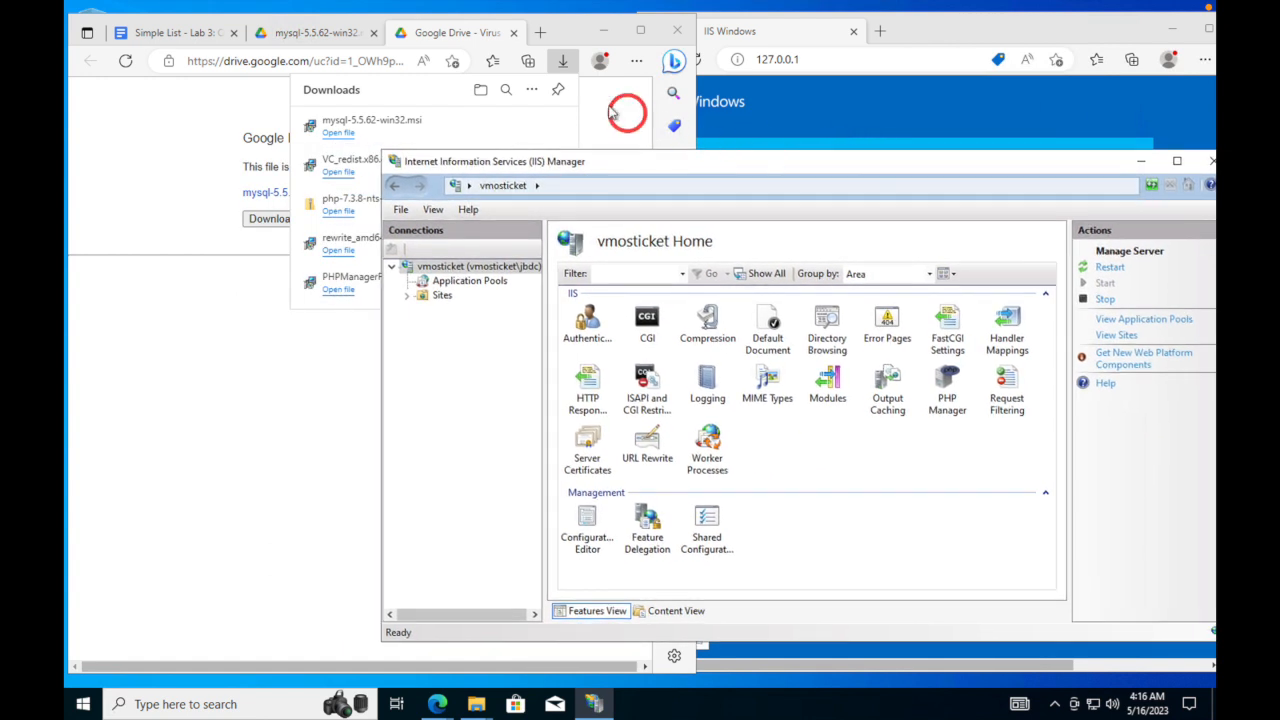
- Close the Google Drive download and mysql file tabs to return to the lab instructions
left_click(517, 37)
left_click(510, 33)
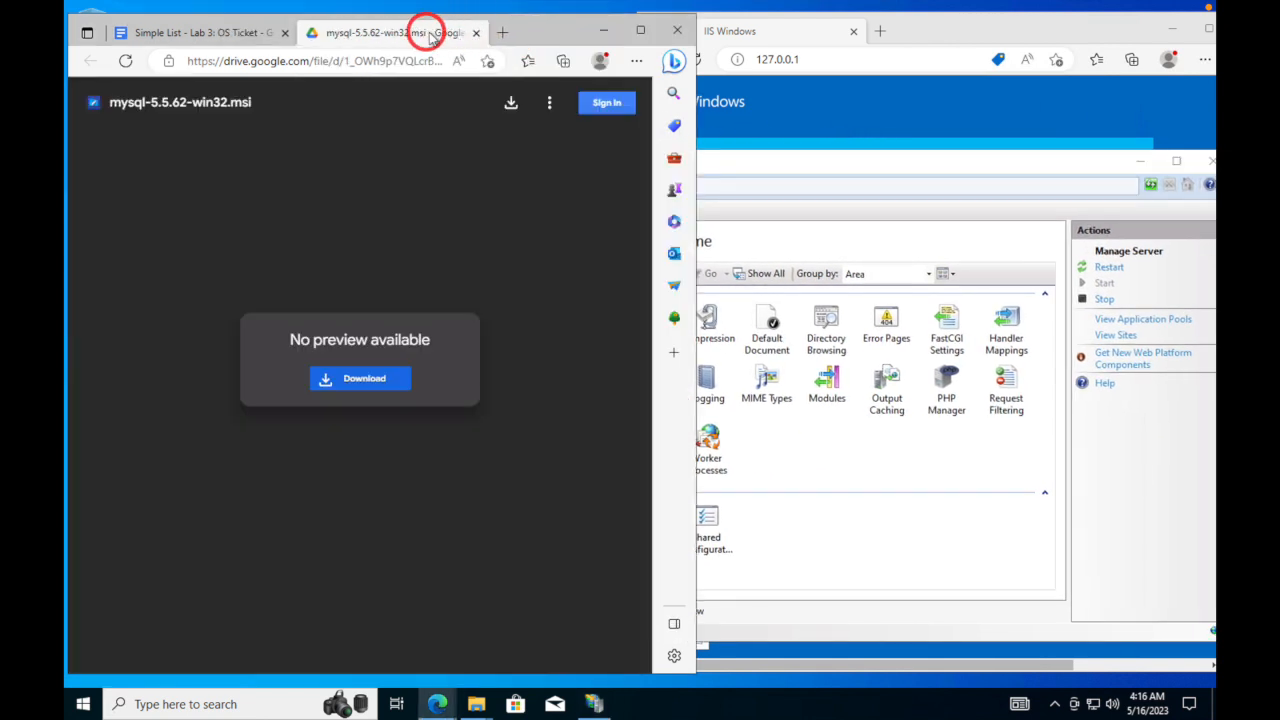
left_click(474, 33)
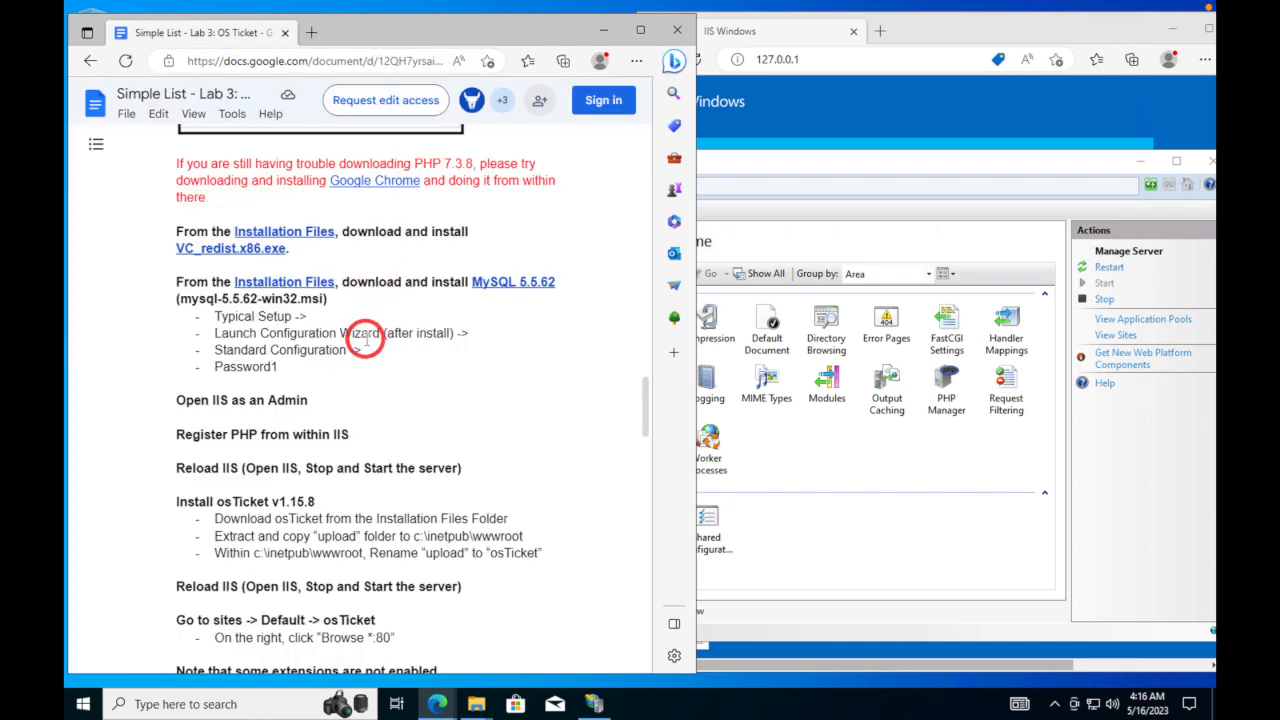
- Find the 'Installation Files' link in the lab guide and open the shared folder
scroll(366, 337, "down", 3)
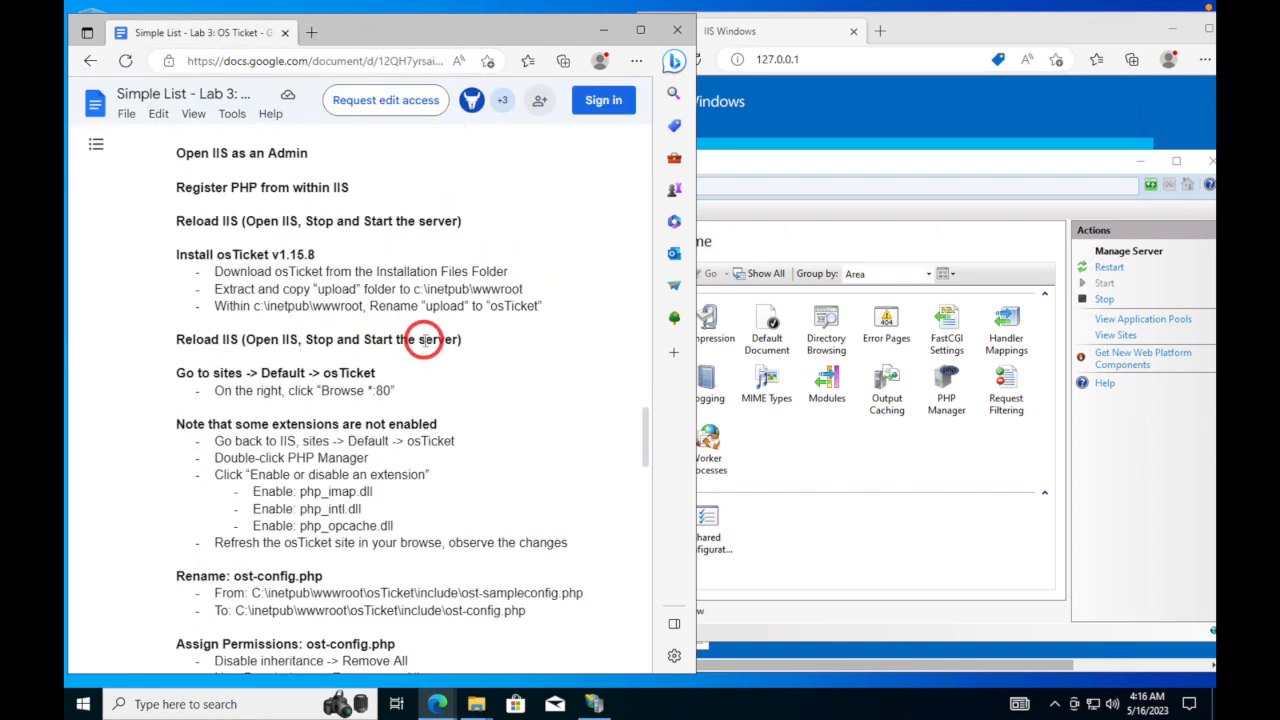
scroll(412, 340, "down", 1)
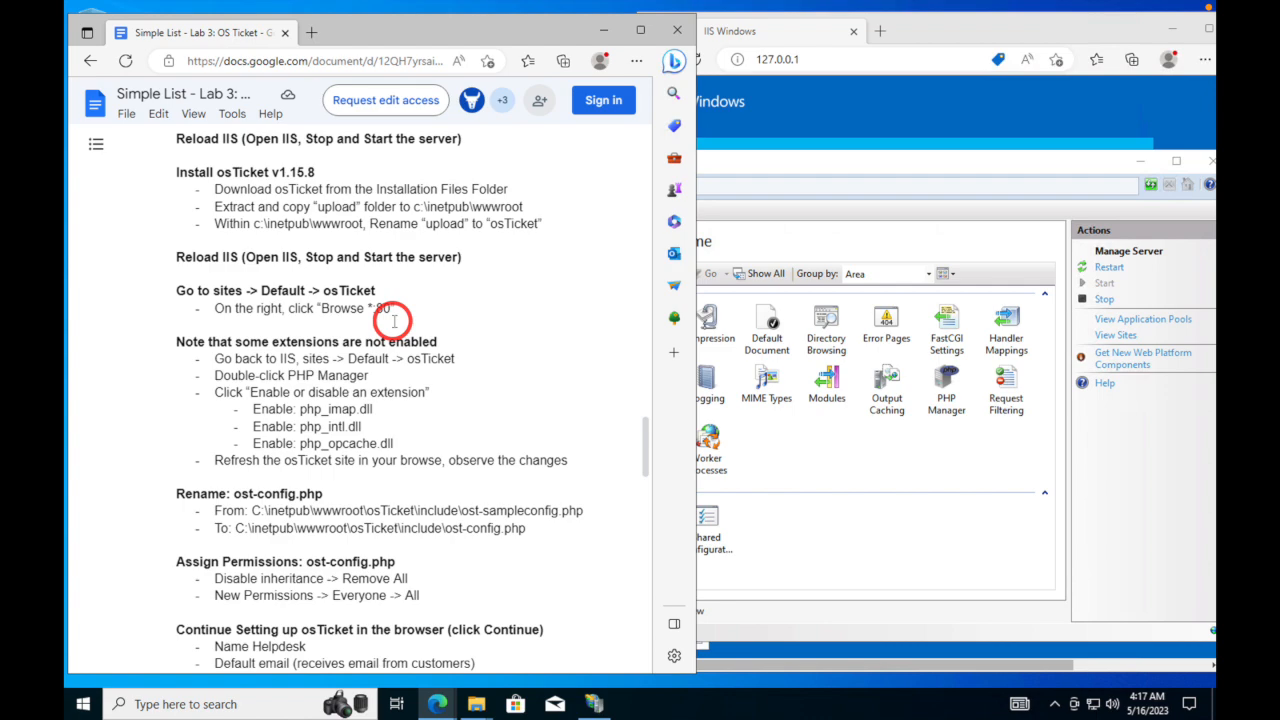
scroll(394, 321, "down", 10)
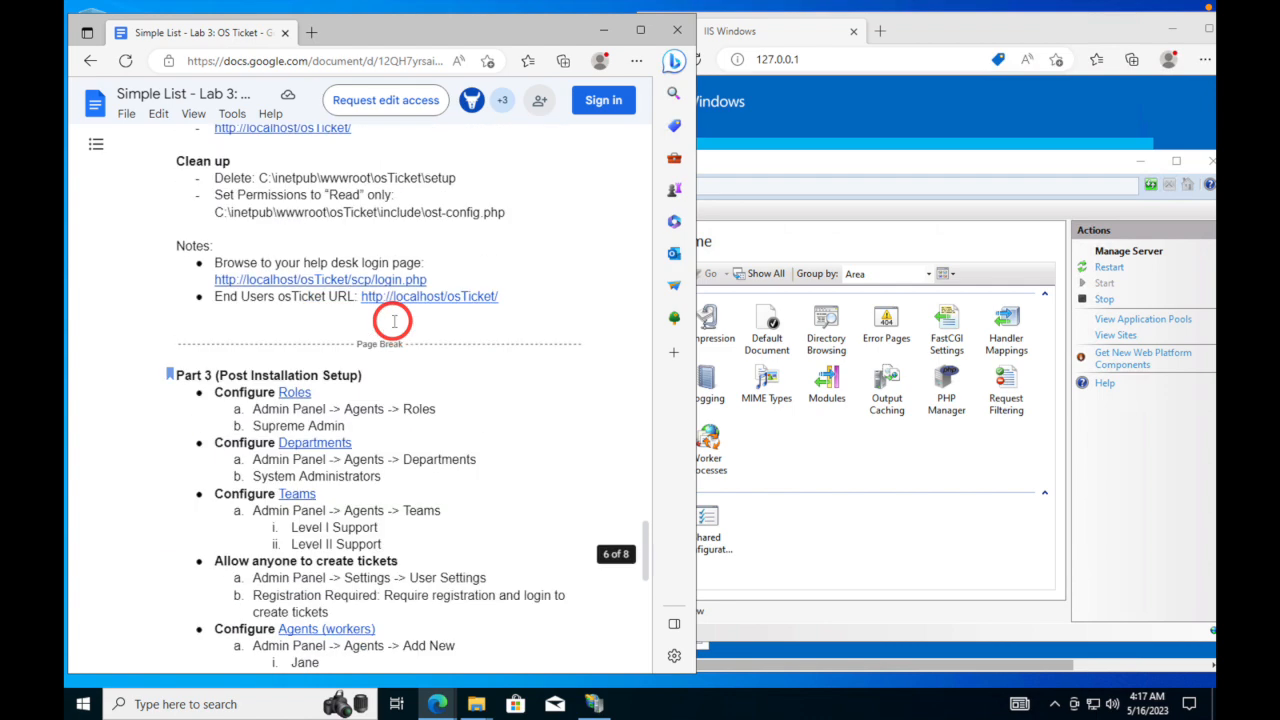
scroll(394, 321, "down", 5)
scroll(392, 320, "up", 8)
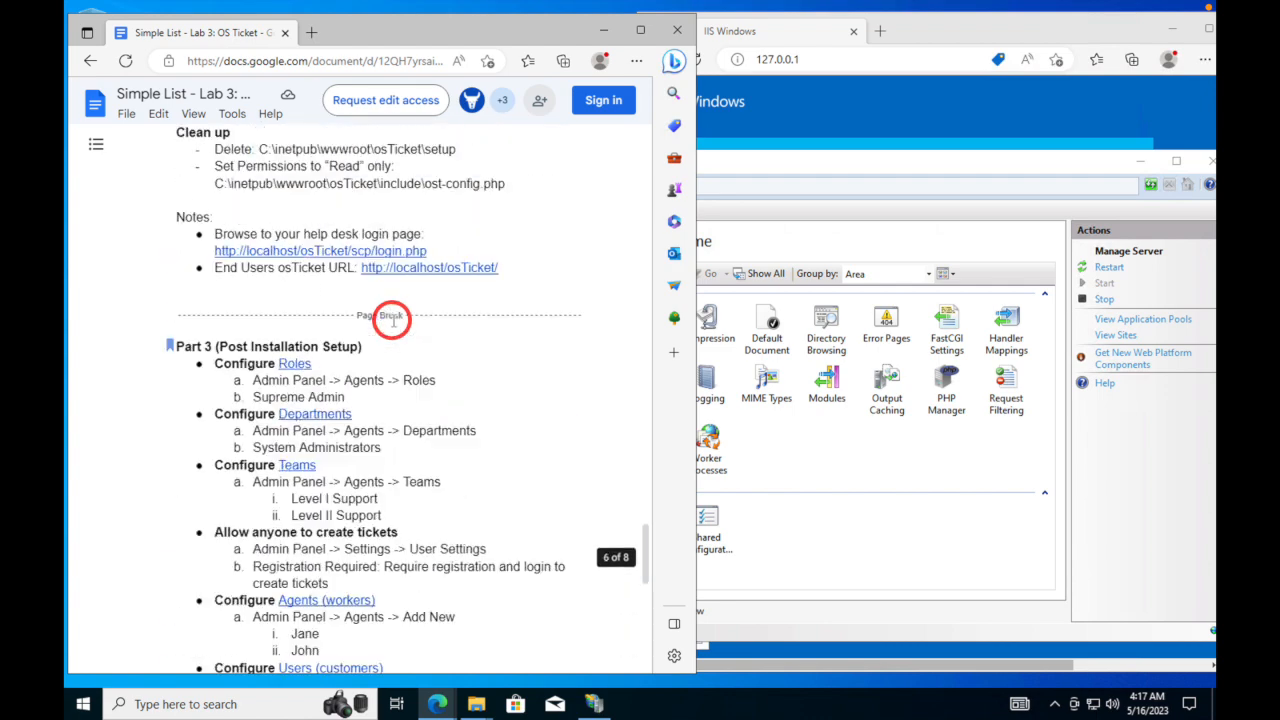
scroll(390, 320, "up", 10)
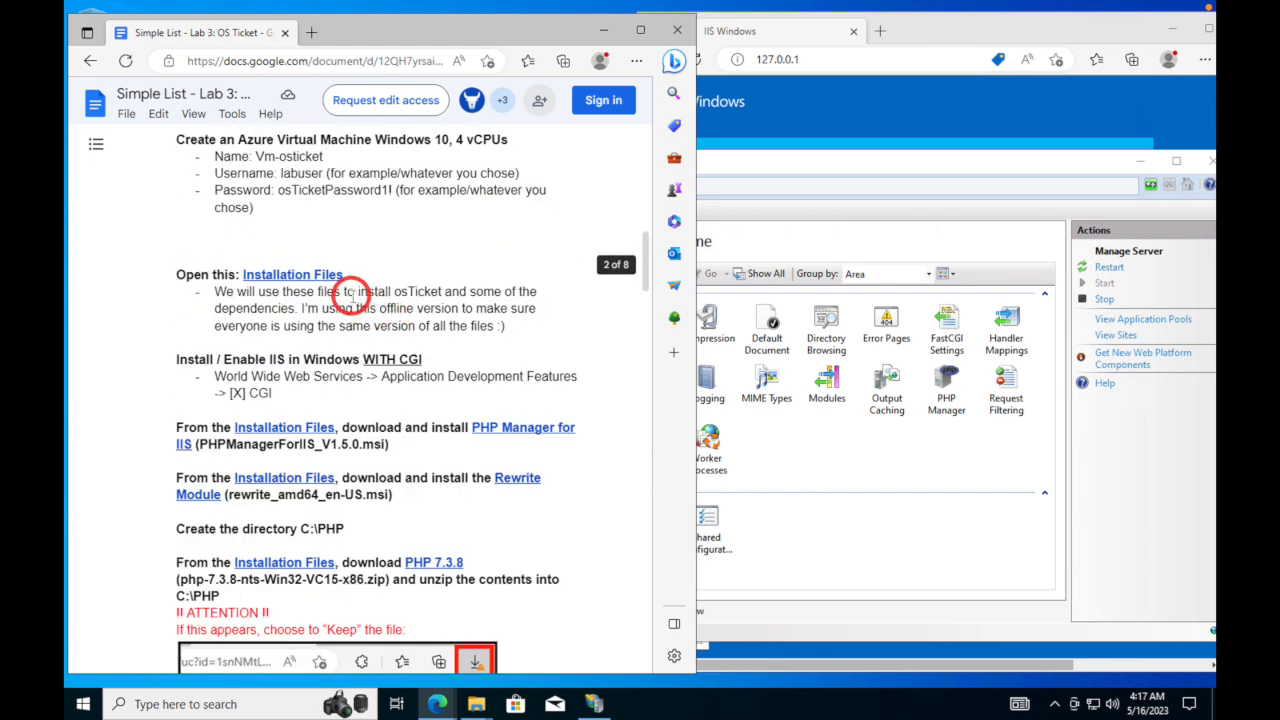
mouse_move(318, 287)
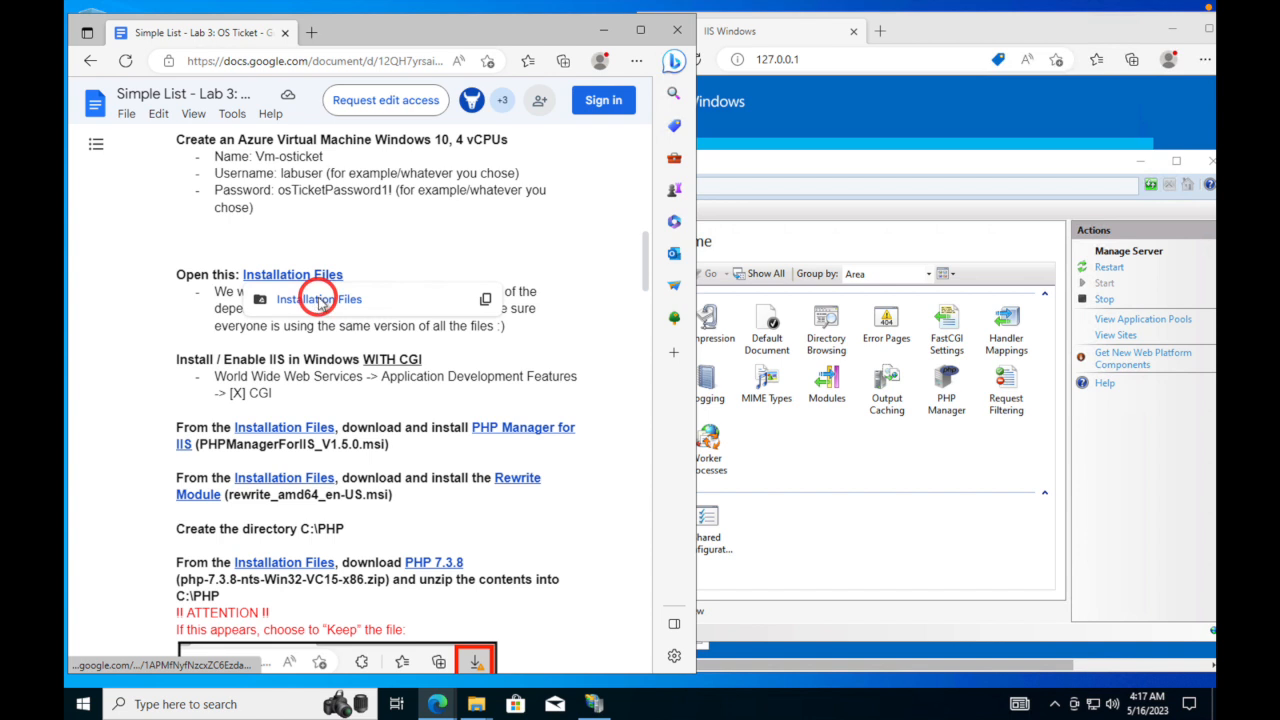
left_click(316, 298)
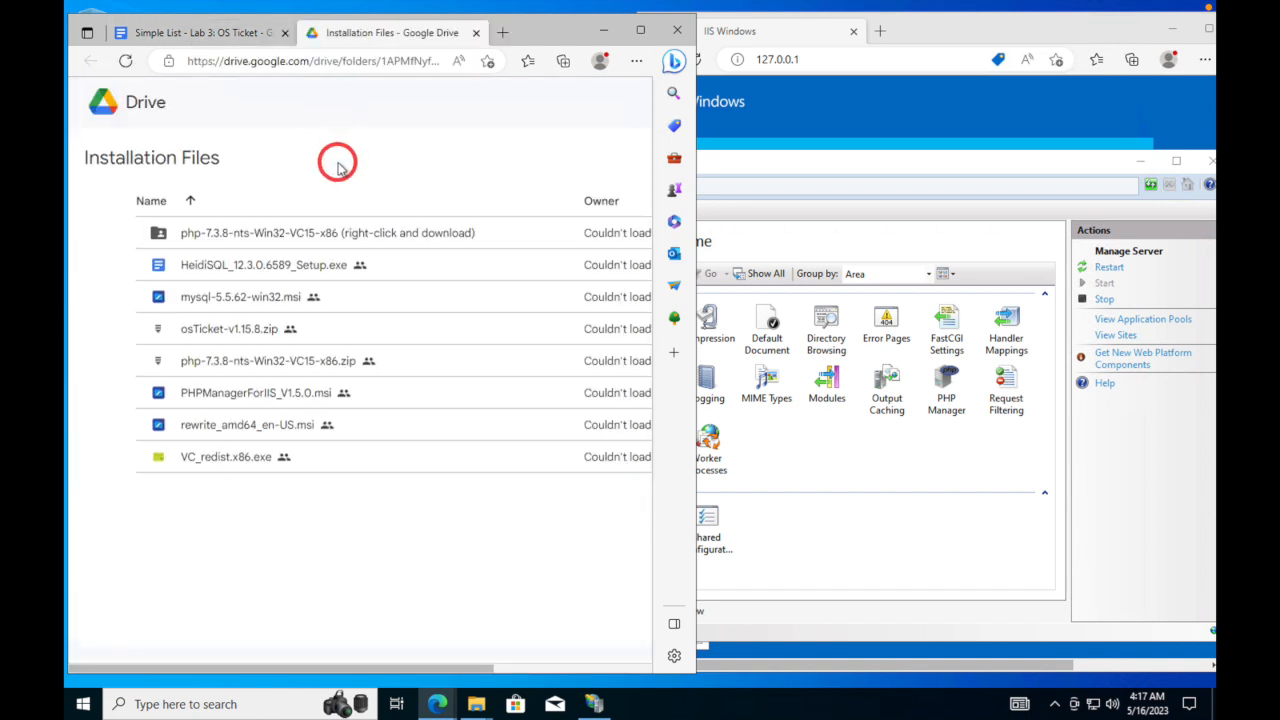
- Download osTicket-v1.15.8.zip despite the virus-scan warning and switch to the Downloads folder window
double_click(205, 330)
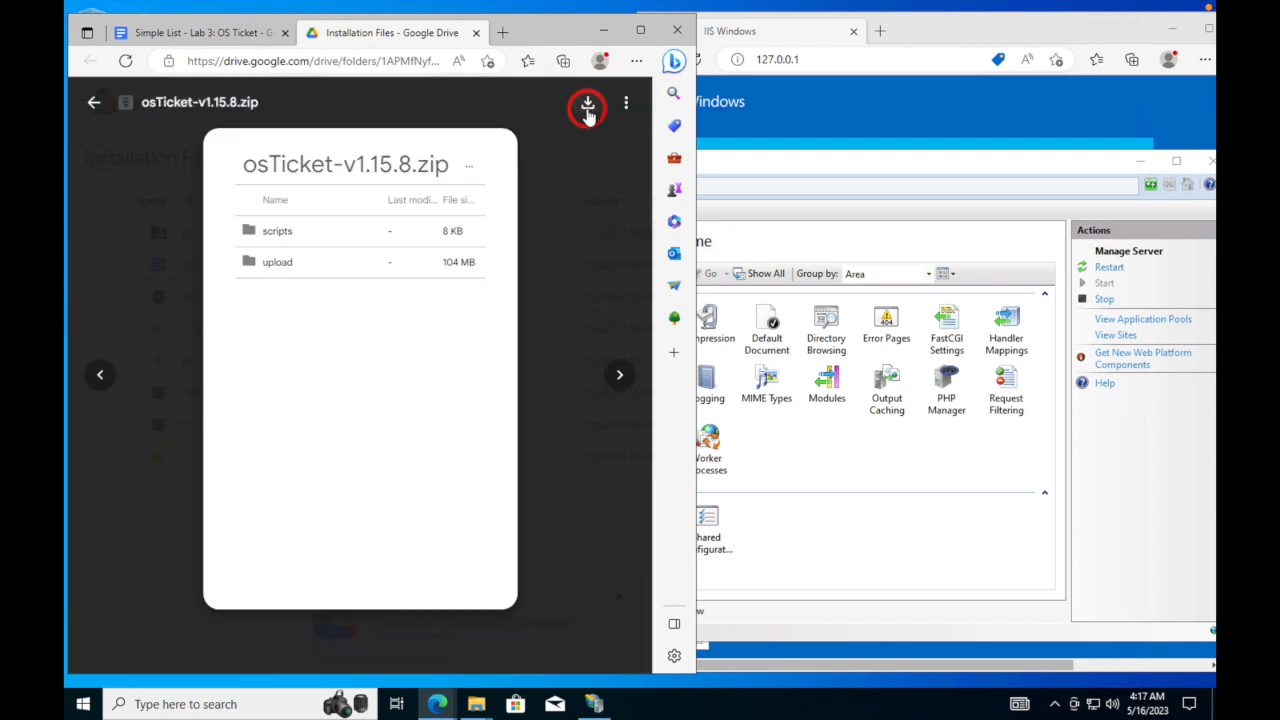
left_click(588, 105)
left_click(485, 430)
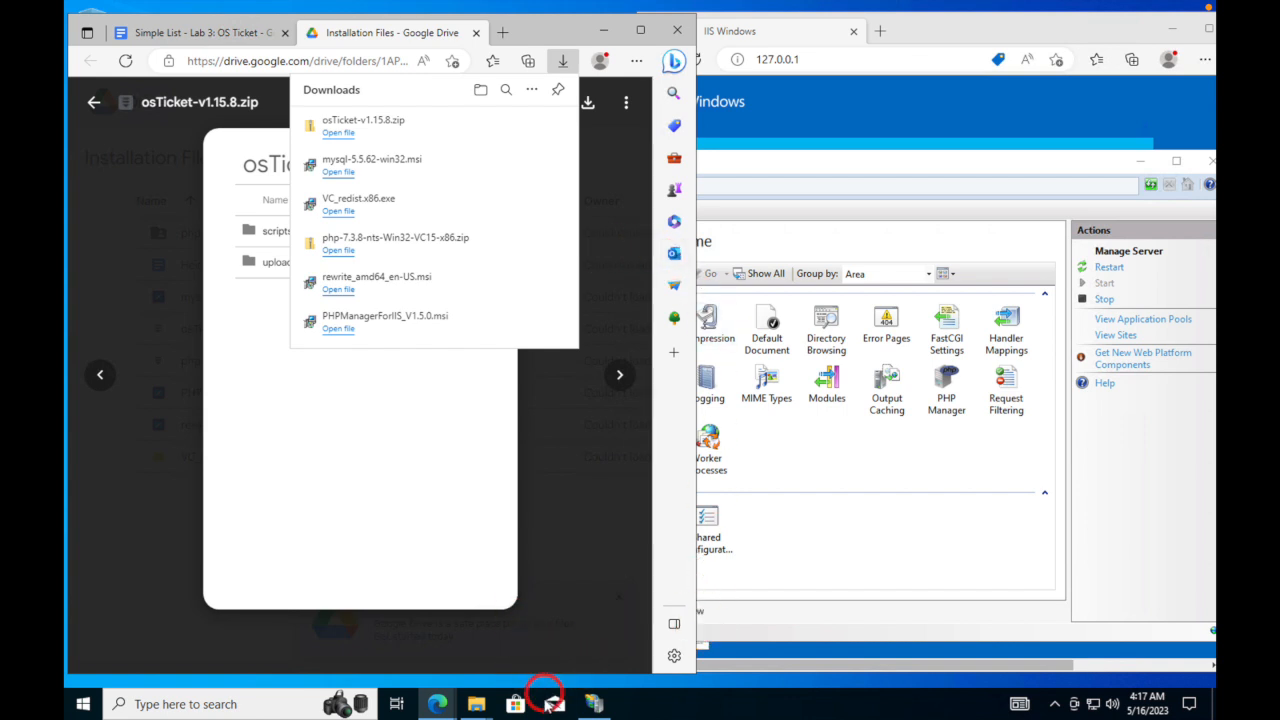
mouse_move(476, 704)
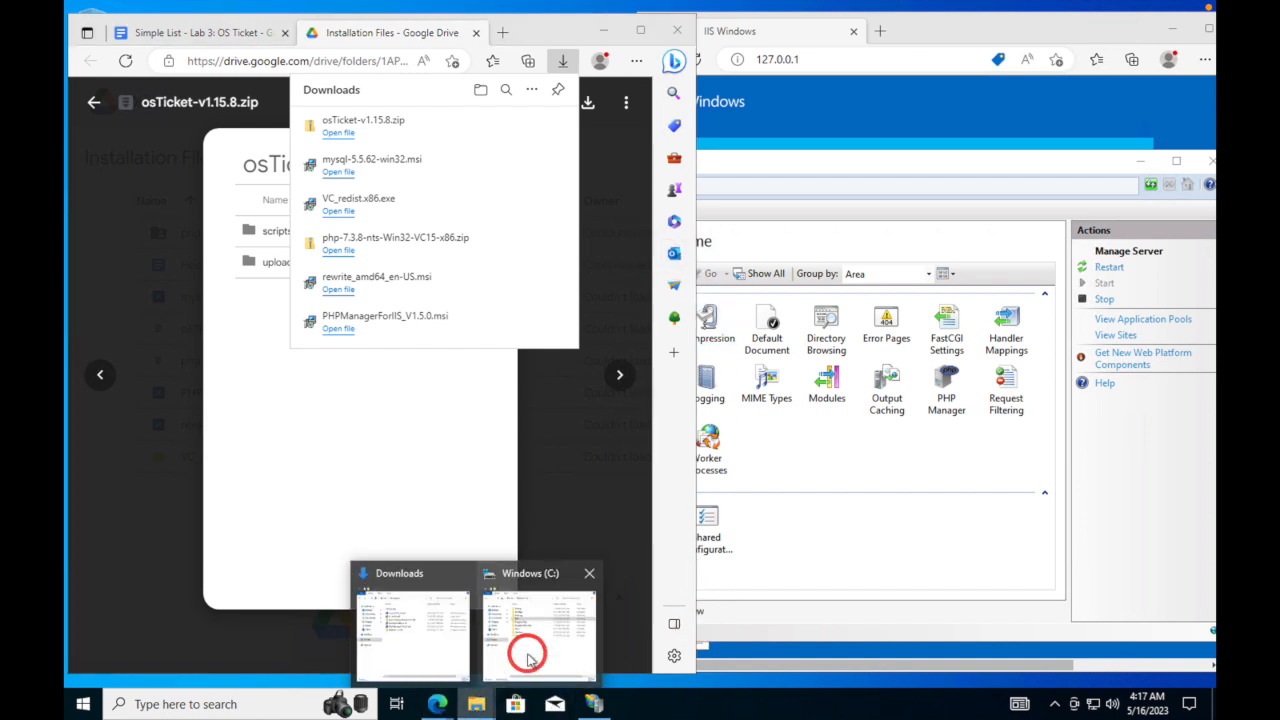
mouse_move(527, 655)
left_click(405, 628)
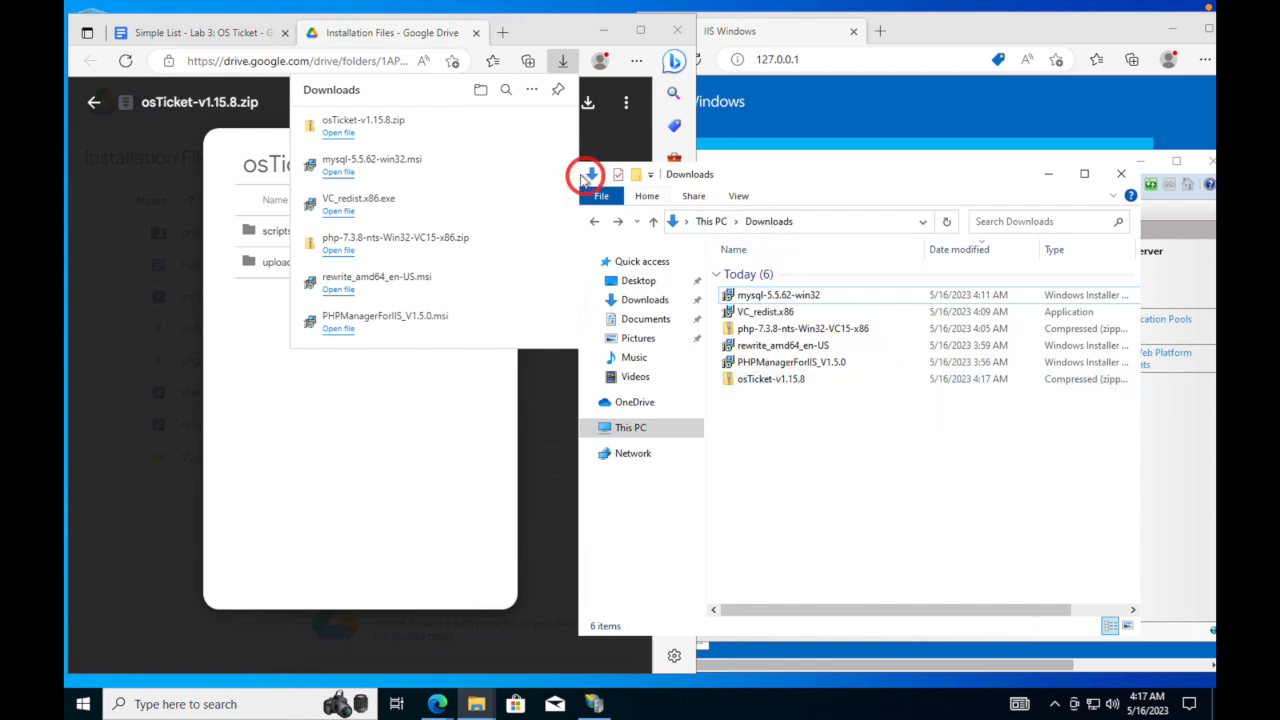
- Minimize Edge and IIS Manager, place the C: and Downloads windows side by side, and open osTicket-v1.15.8.zip
left_click(606, 32)
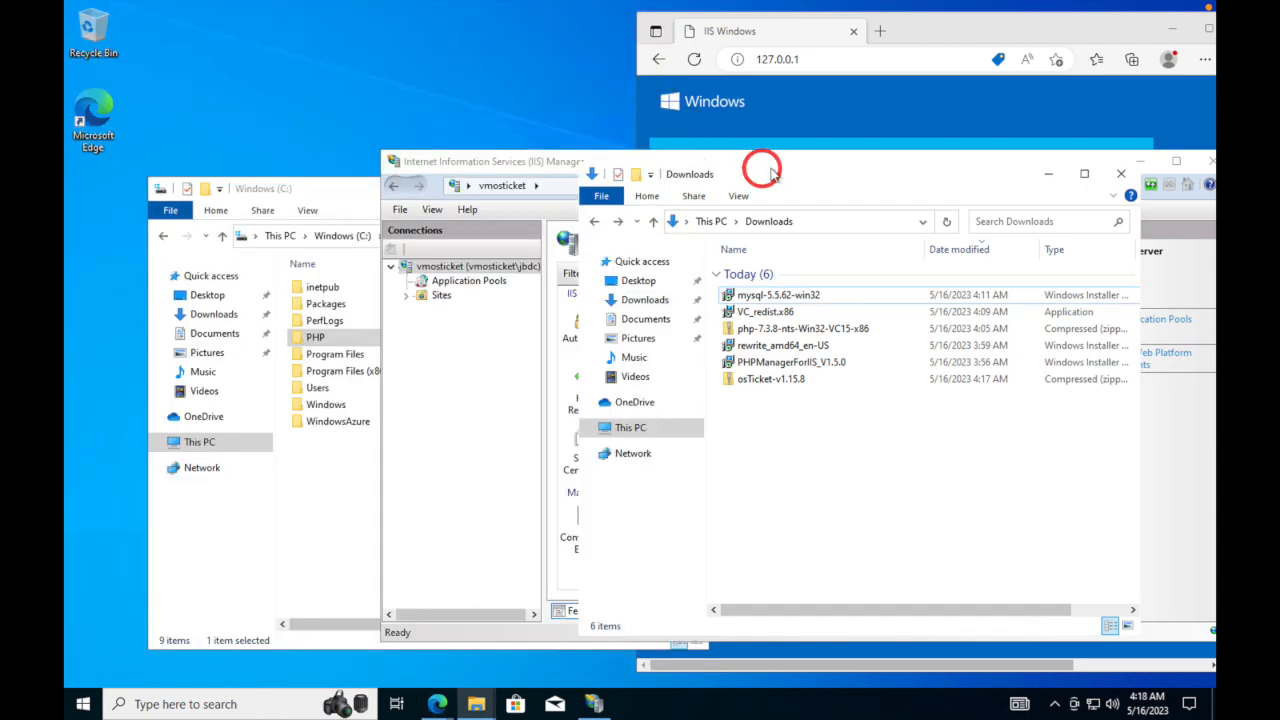
left_click_drag(788, 163, 1068, 192)
left_click(1133, 192)
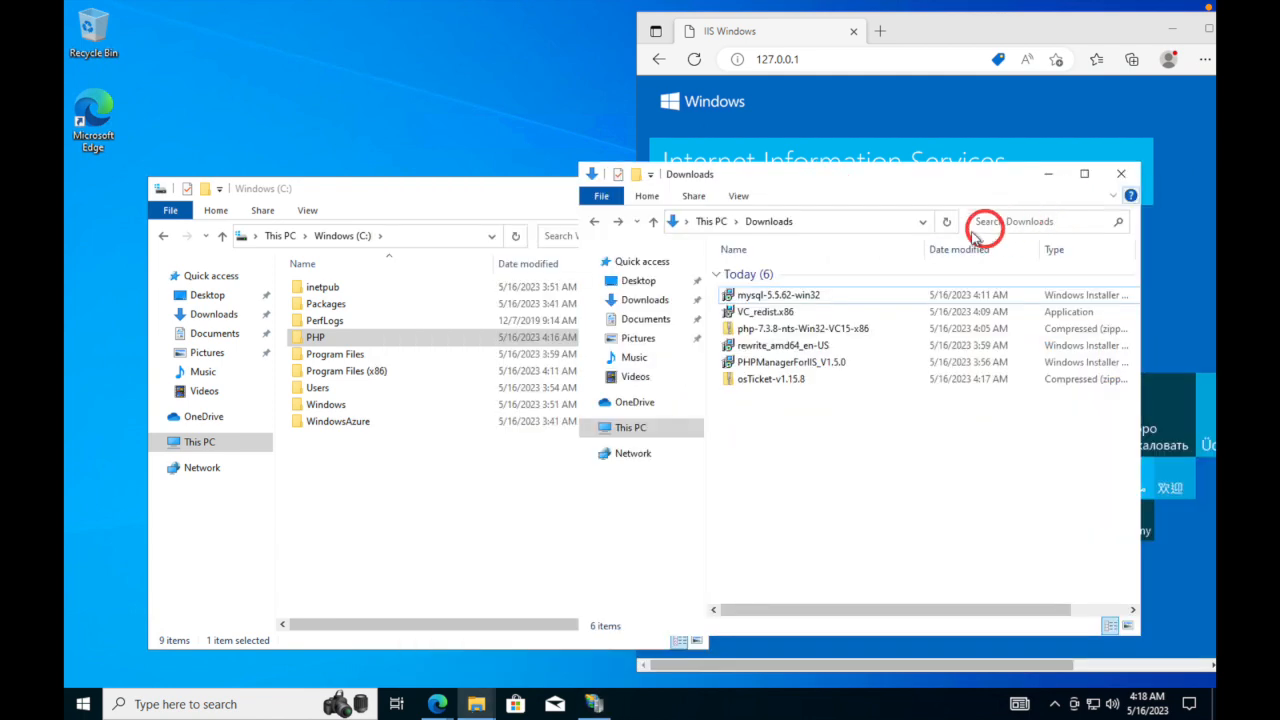
left_click_drag(822, 193, 880, 191)
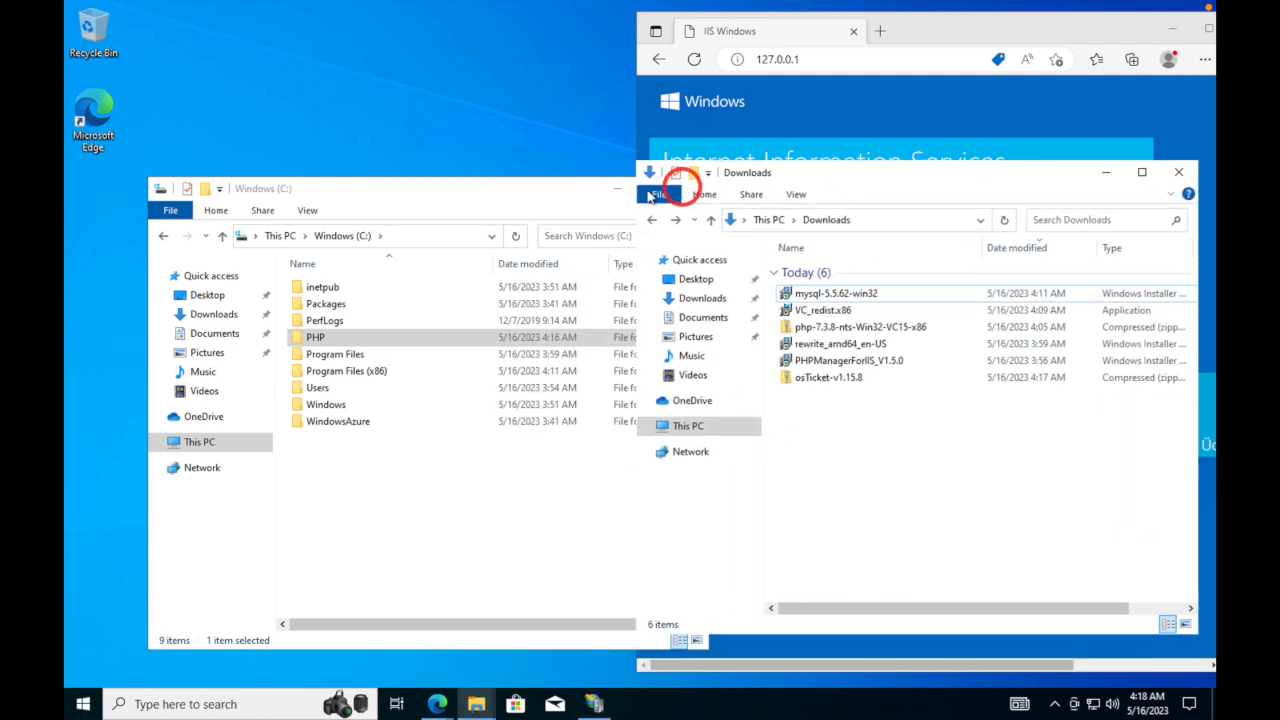
left_click_drag(440, 190, 357, 95)
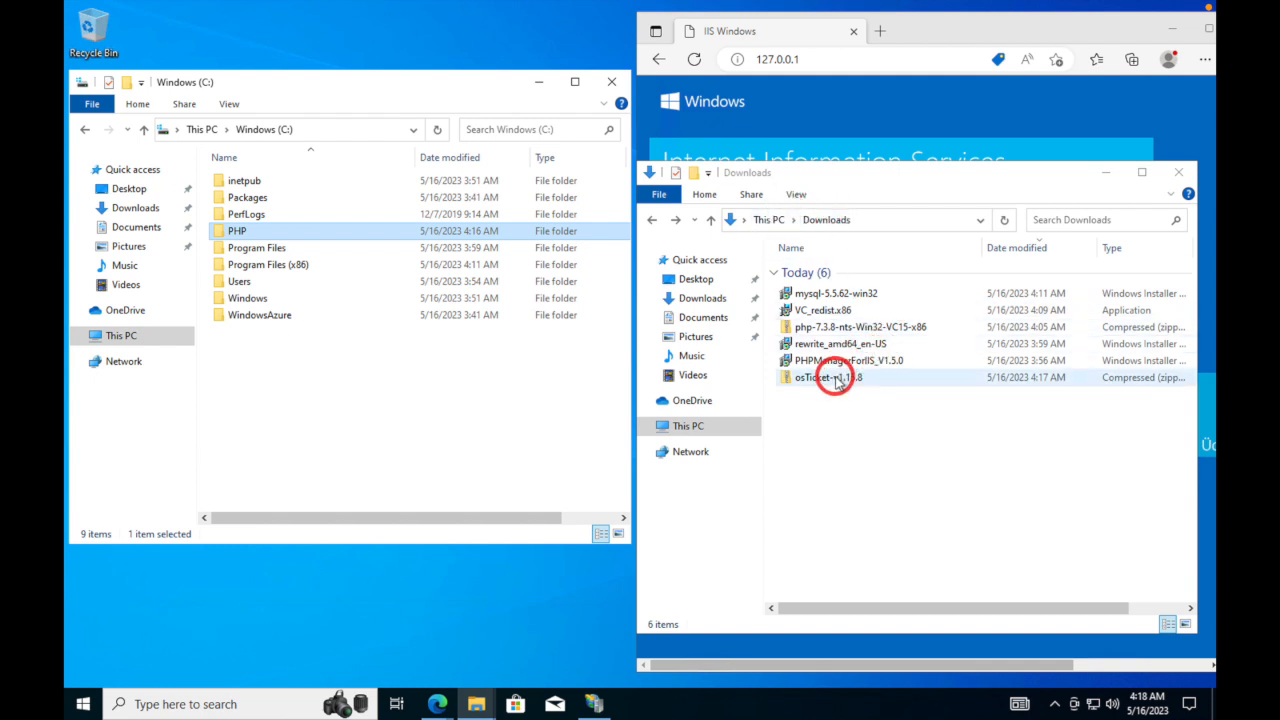
double_click(835, 381)
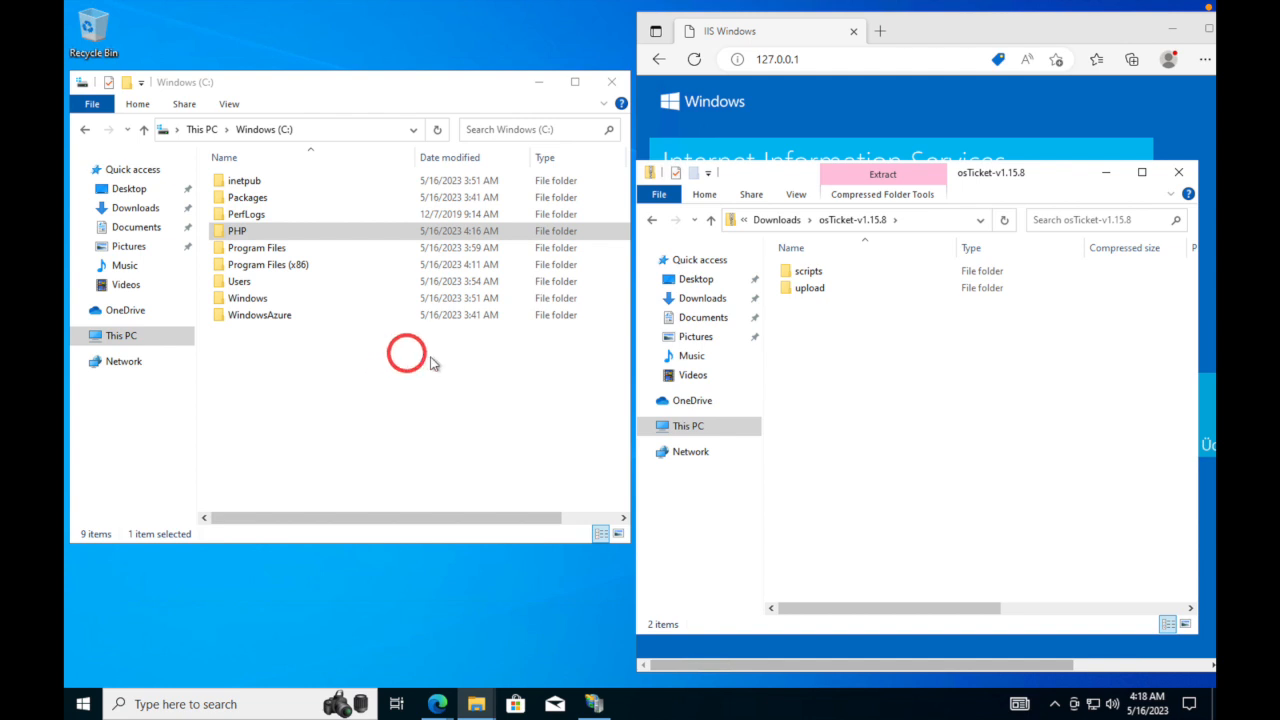
left_click(808, 288)
left_click_drag(735, 305, 268, 366)
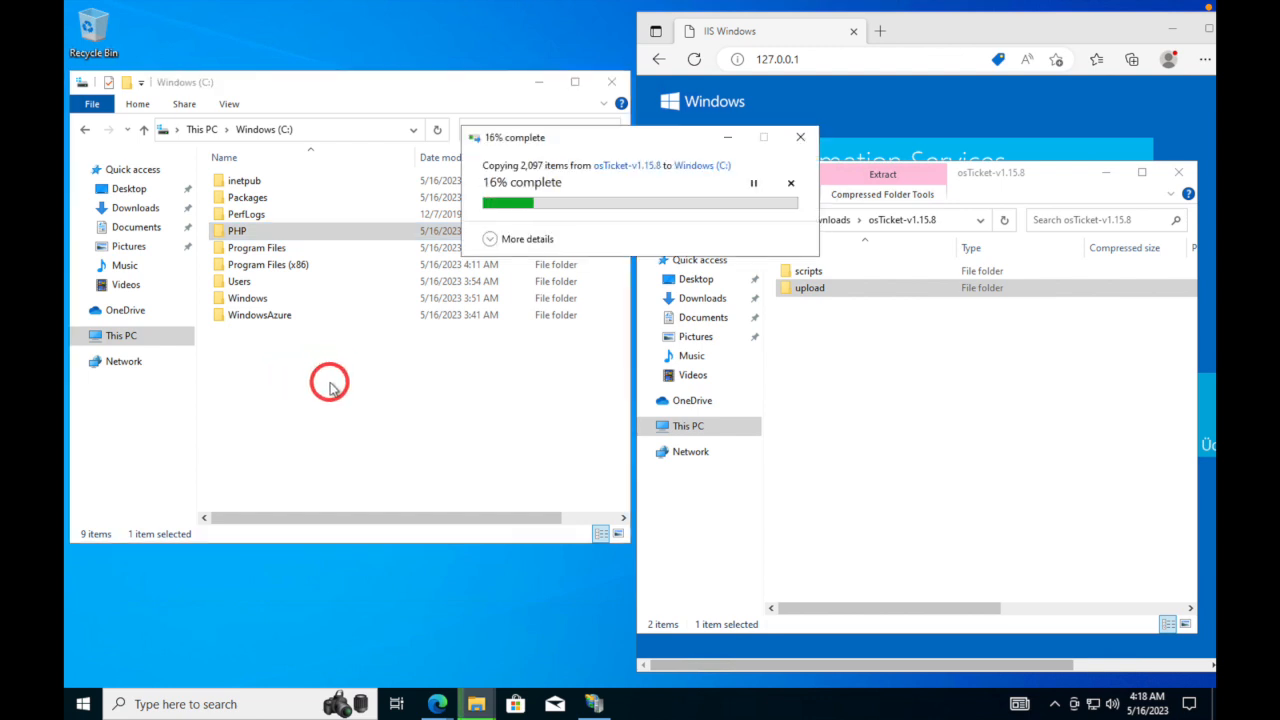
left_click(790, 184)
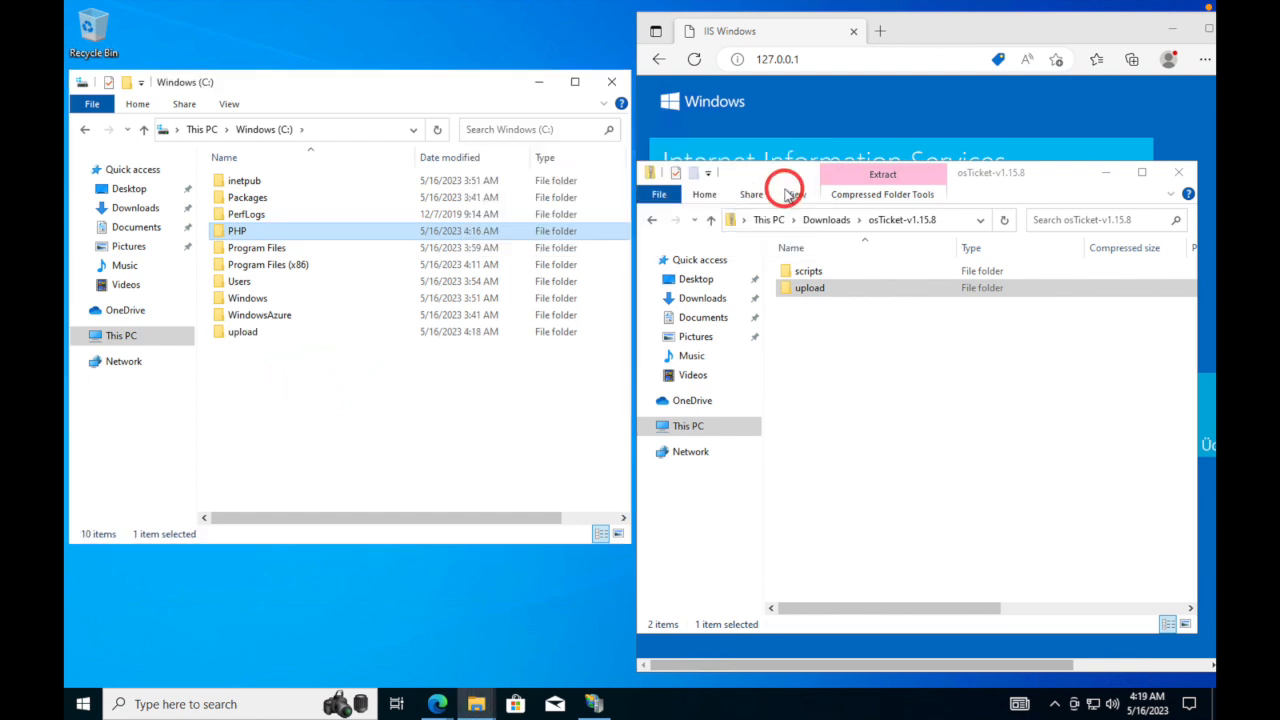
left_click(247, 335)
right_click(247, 338)
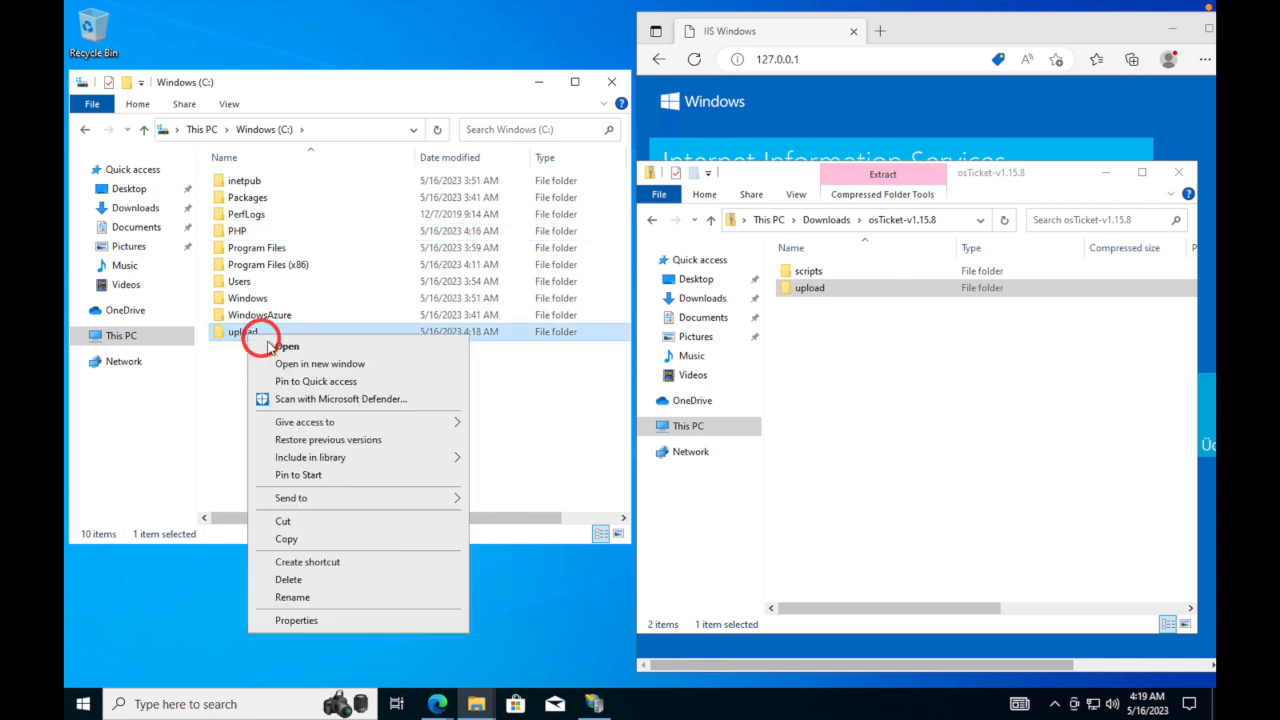
left_click(306, 581)
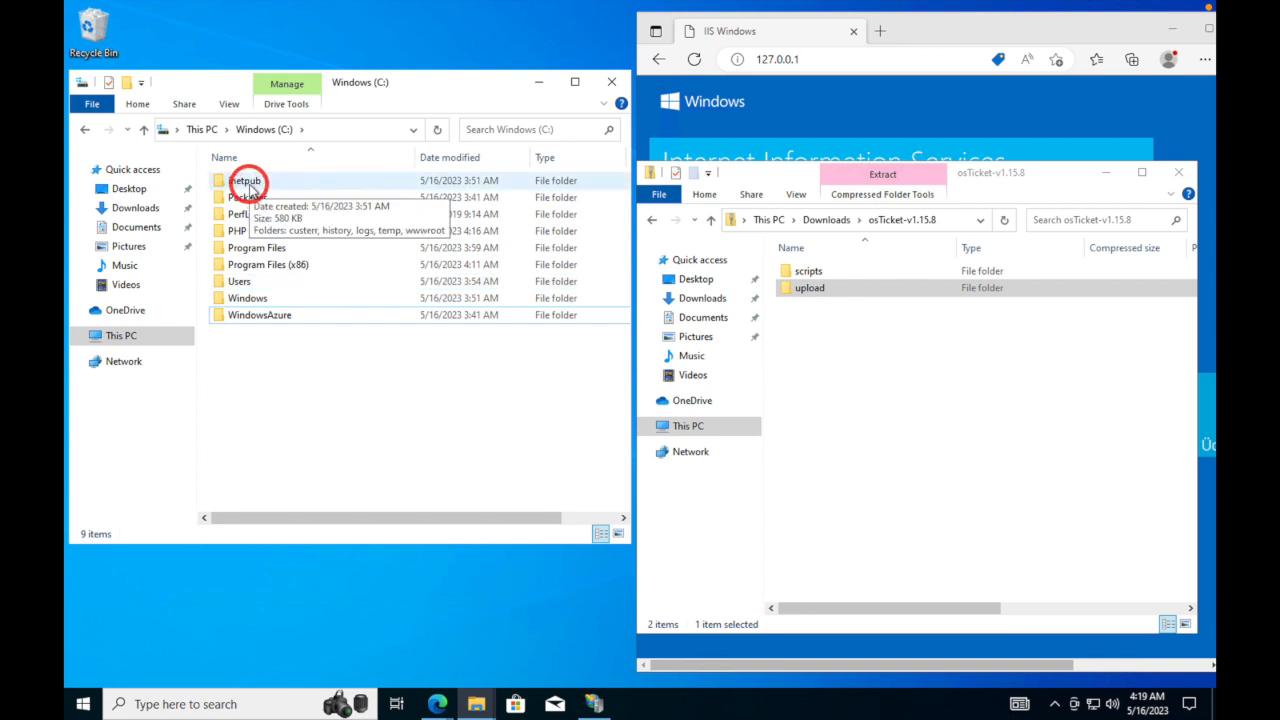
- Go to C:\inetpub\wwwroot and drag the zip's upload folder into it to copy it
double_click(247, 182)
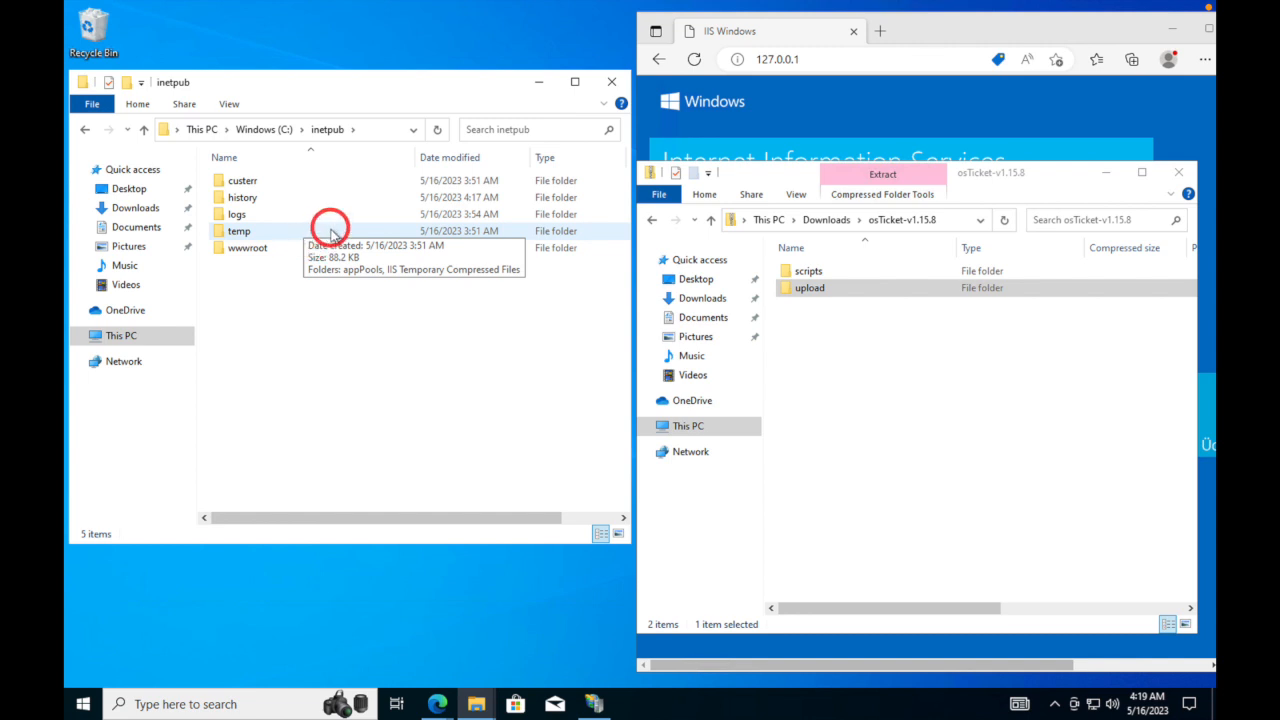
double_click(247, 256)
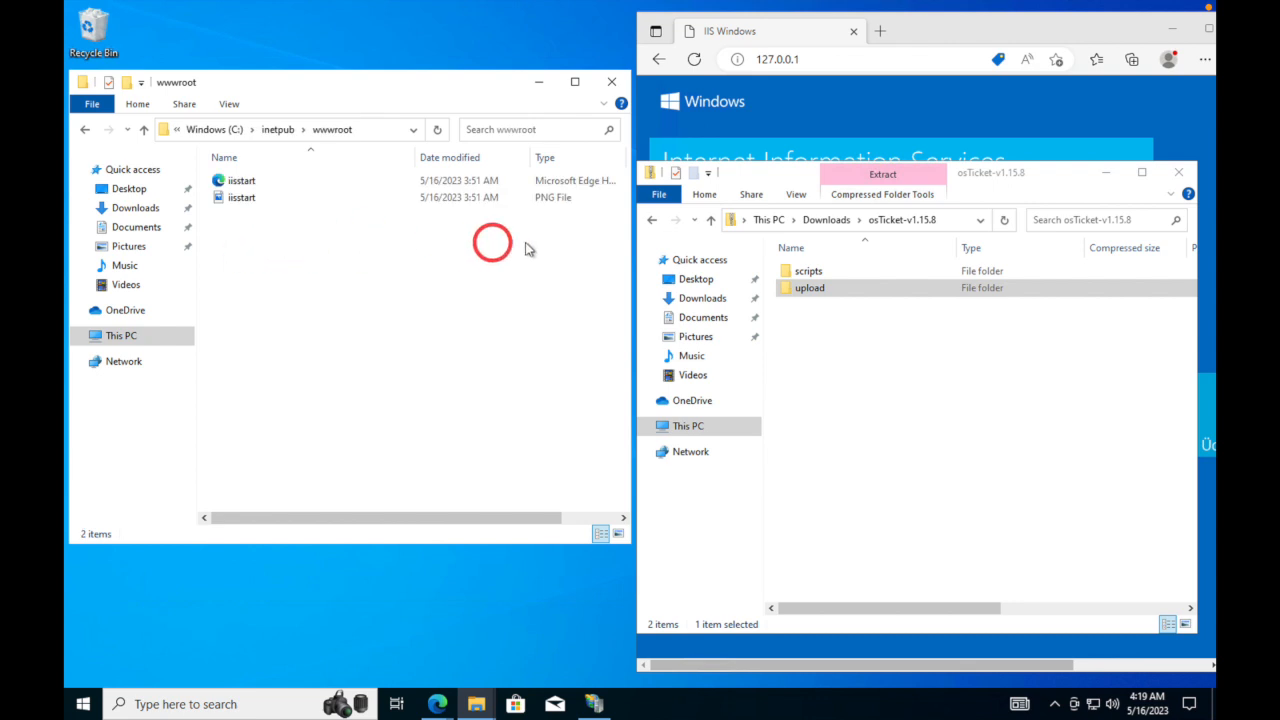
left_click(810, 292)
left_click_drag(810, 292, 286, 304)
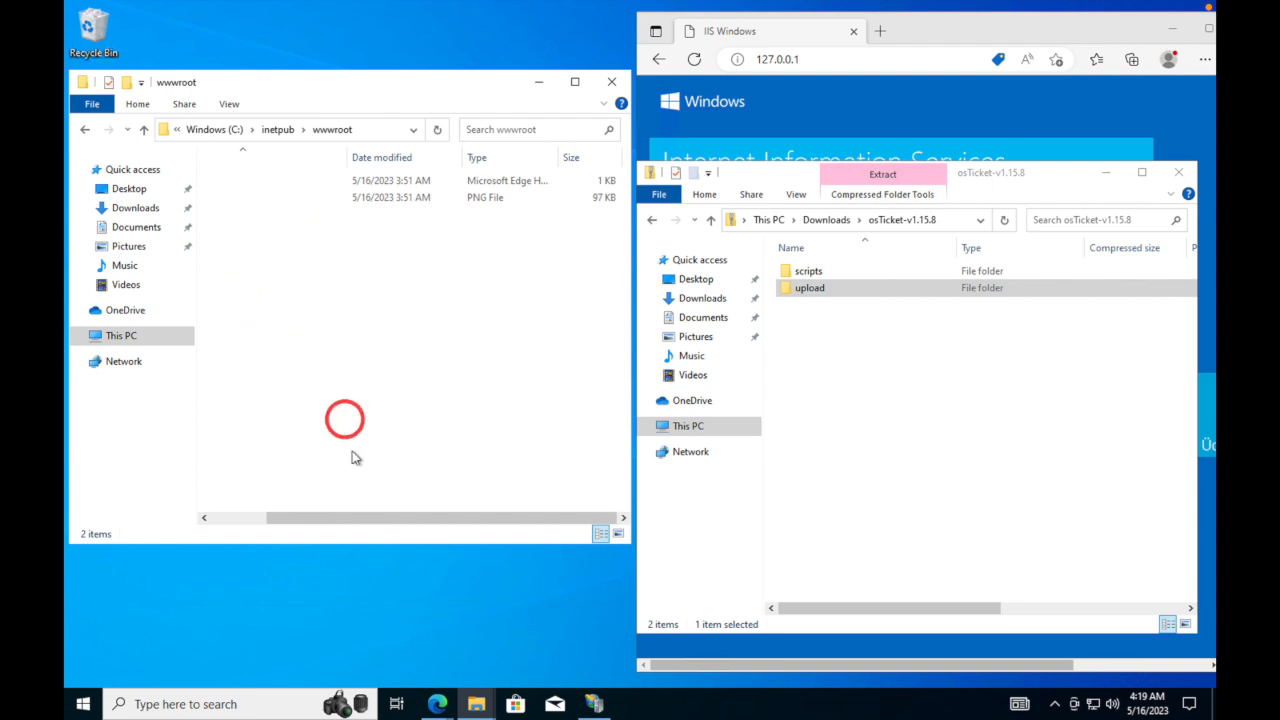
left_click_drag(362, 521, 284, 510)
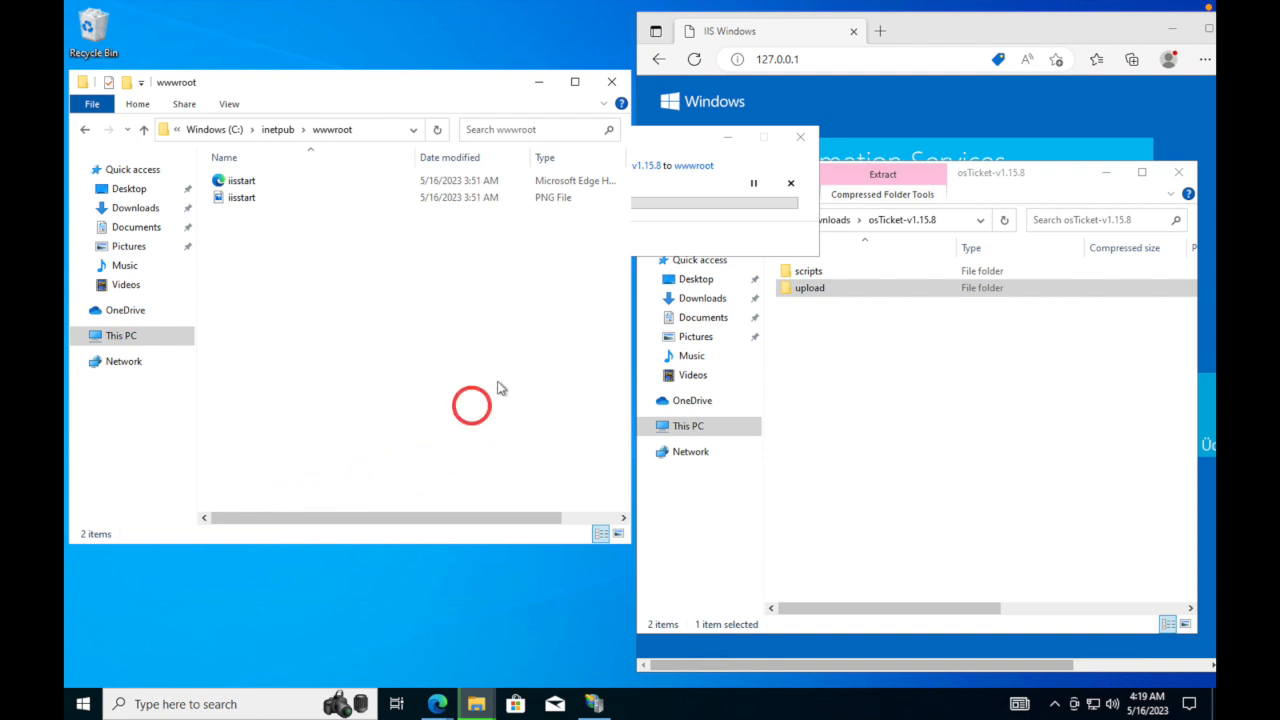
left_click(680, 142)
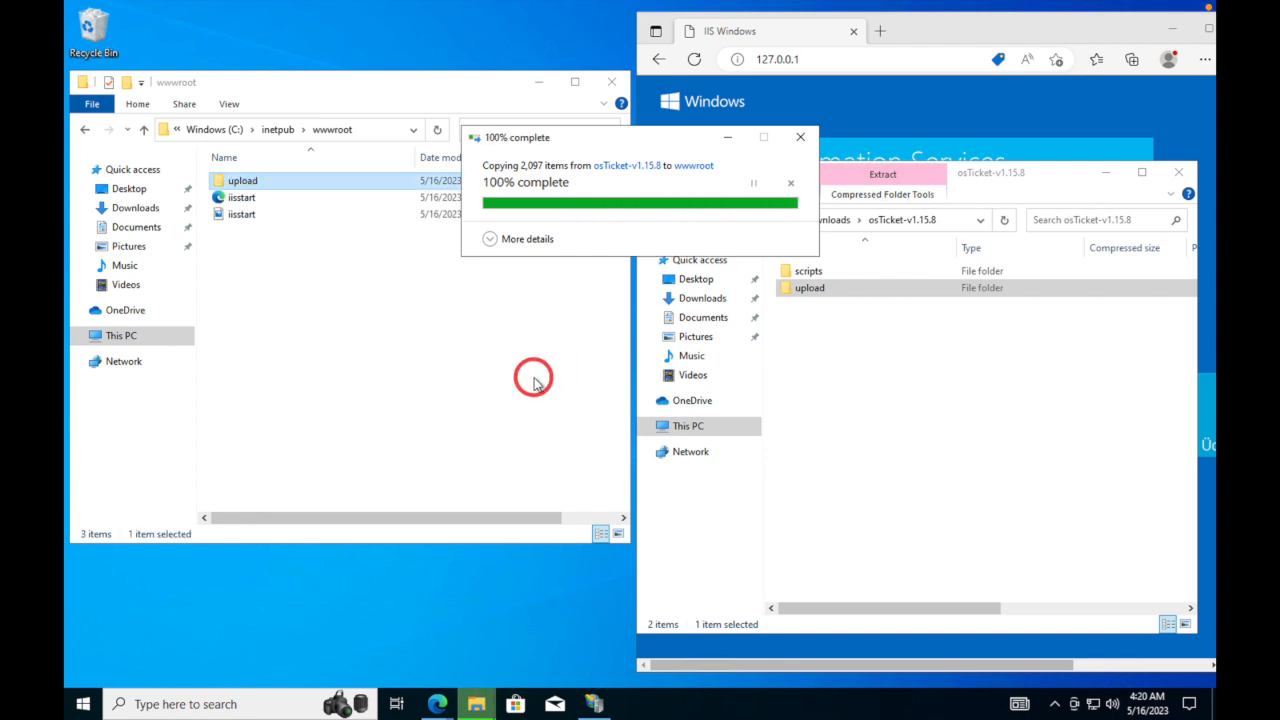
- Rename the copied upload folder in wwwroot to osTicket and return to IIS Manager
left_click(250, 181)
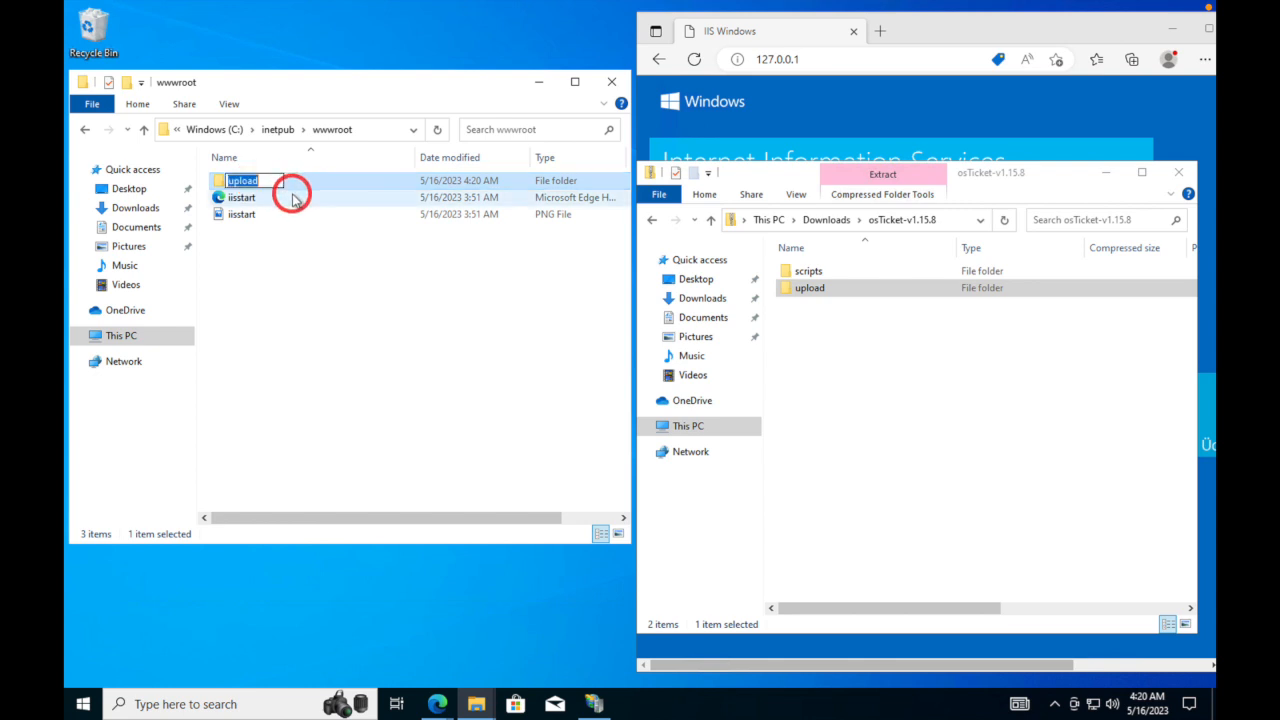
type("osTicket")
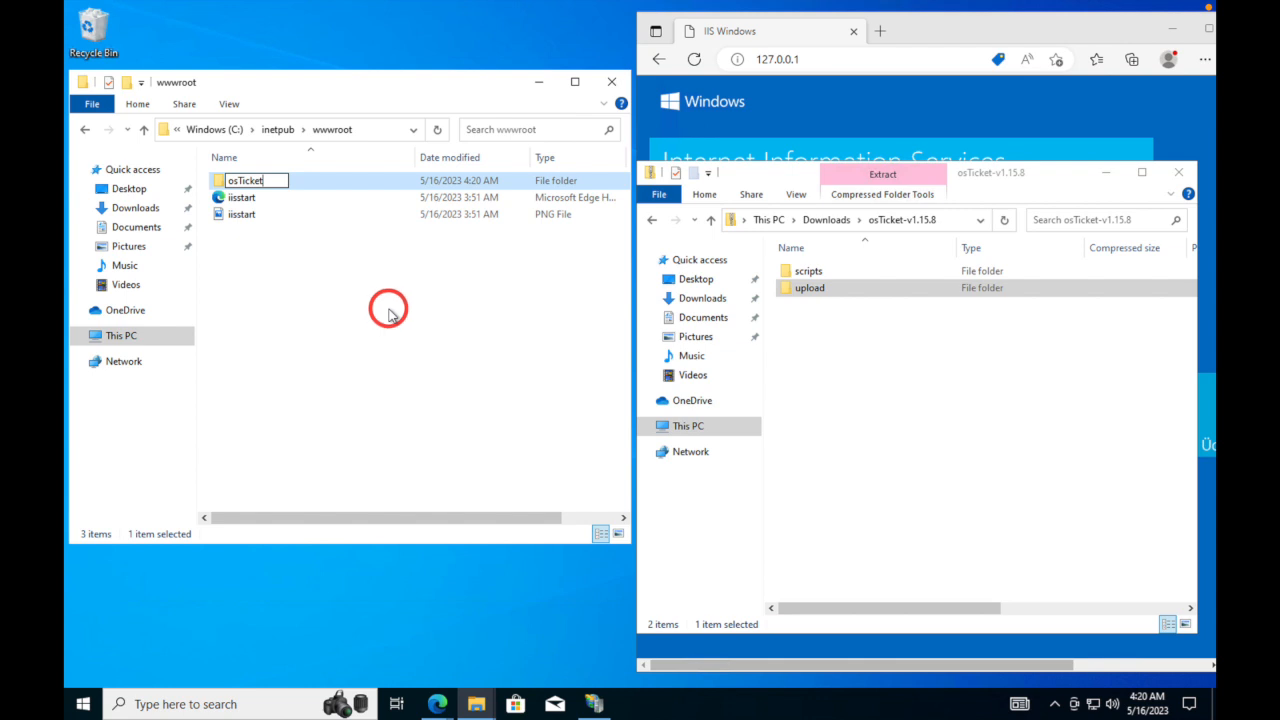
key("Return")
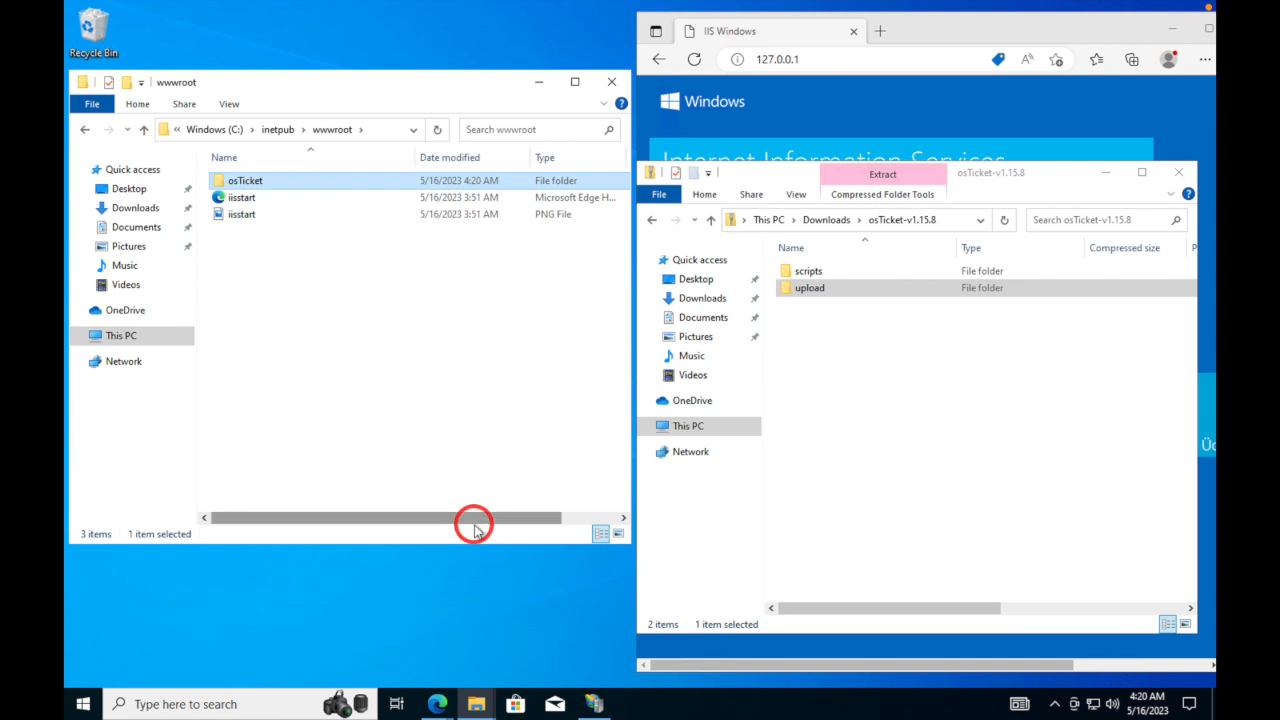
left_click(595, 704)
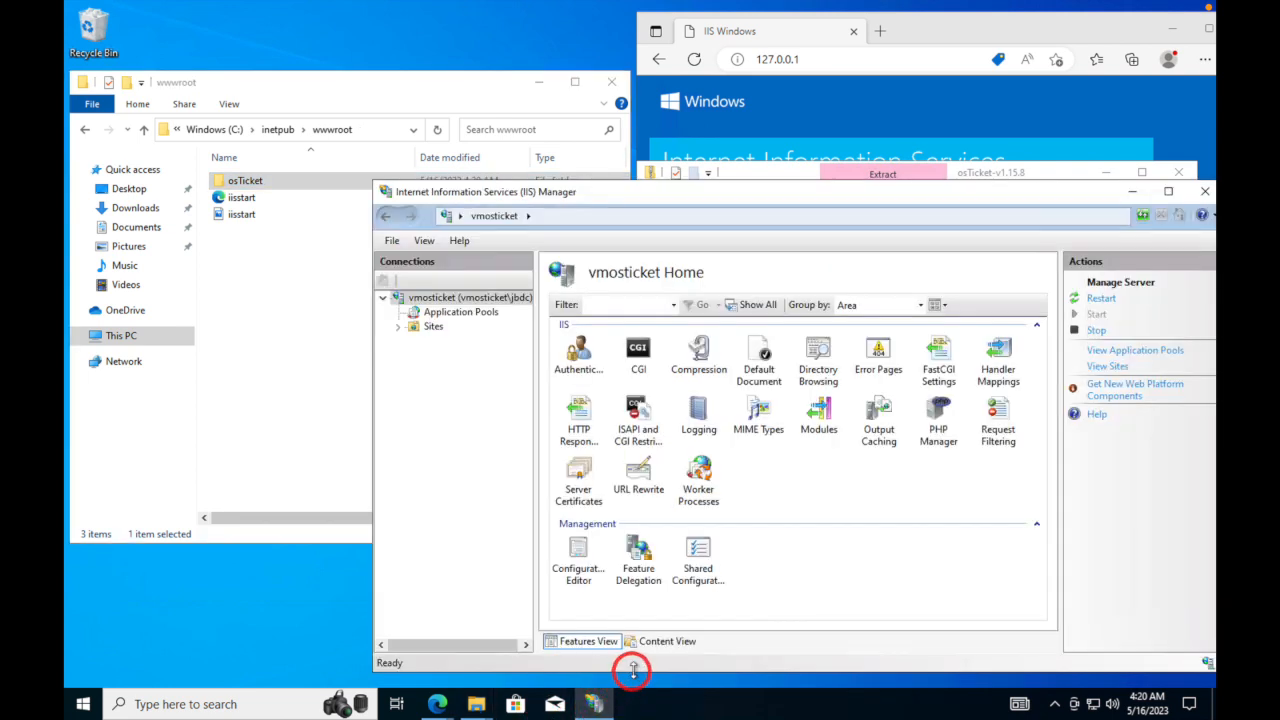
- Restart the vmosticket server, then browse the osTicket folder under Default Web Site on *:80
left_click(507, 302)
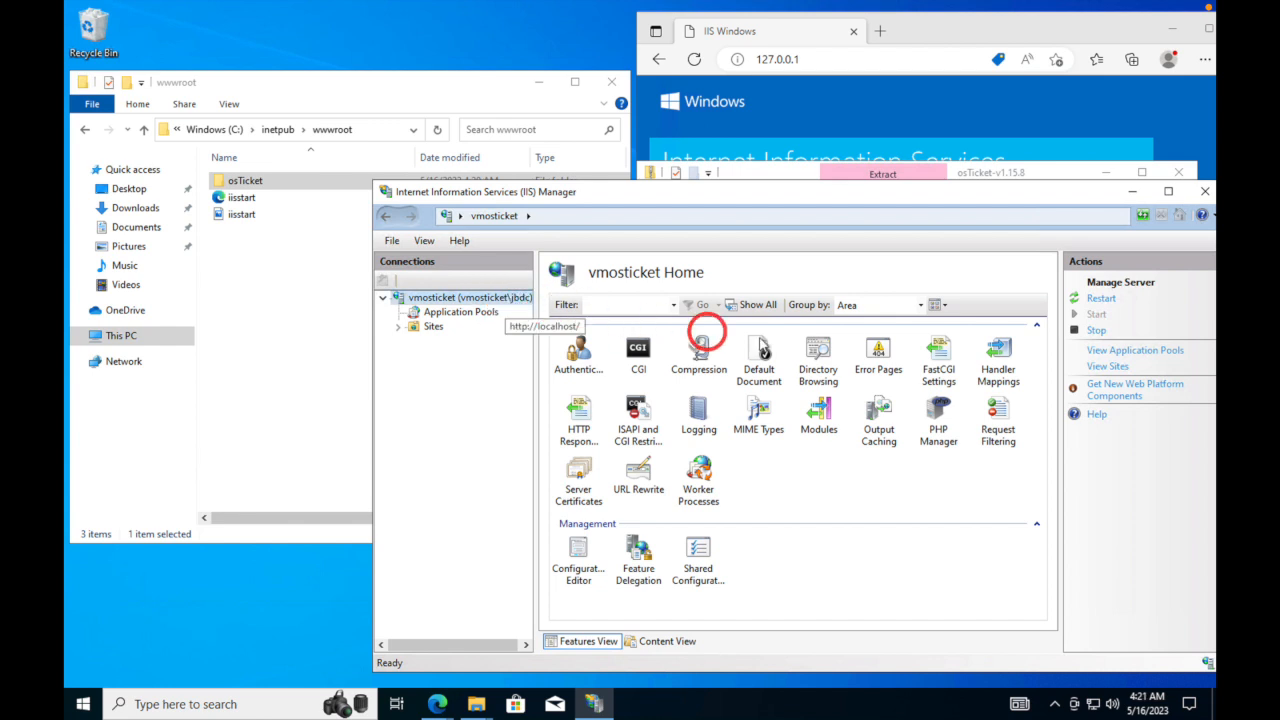
left_click(1104, 300)
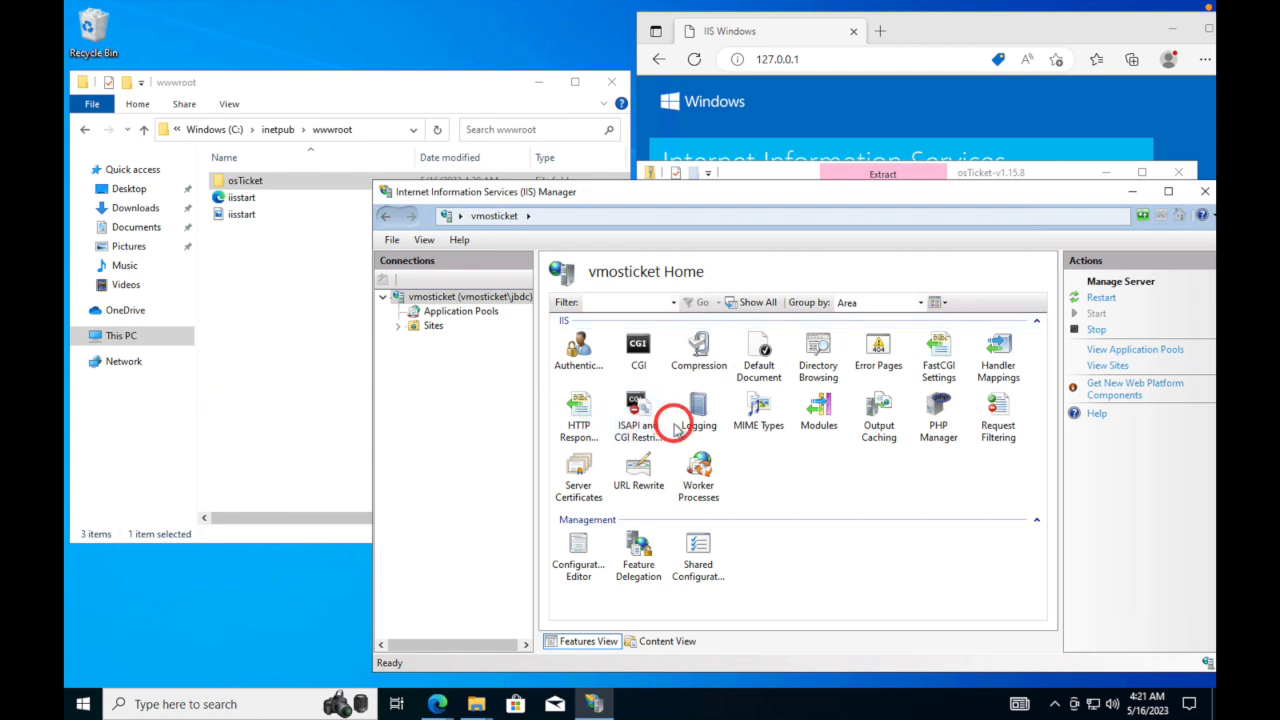
left_click(401, 327)
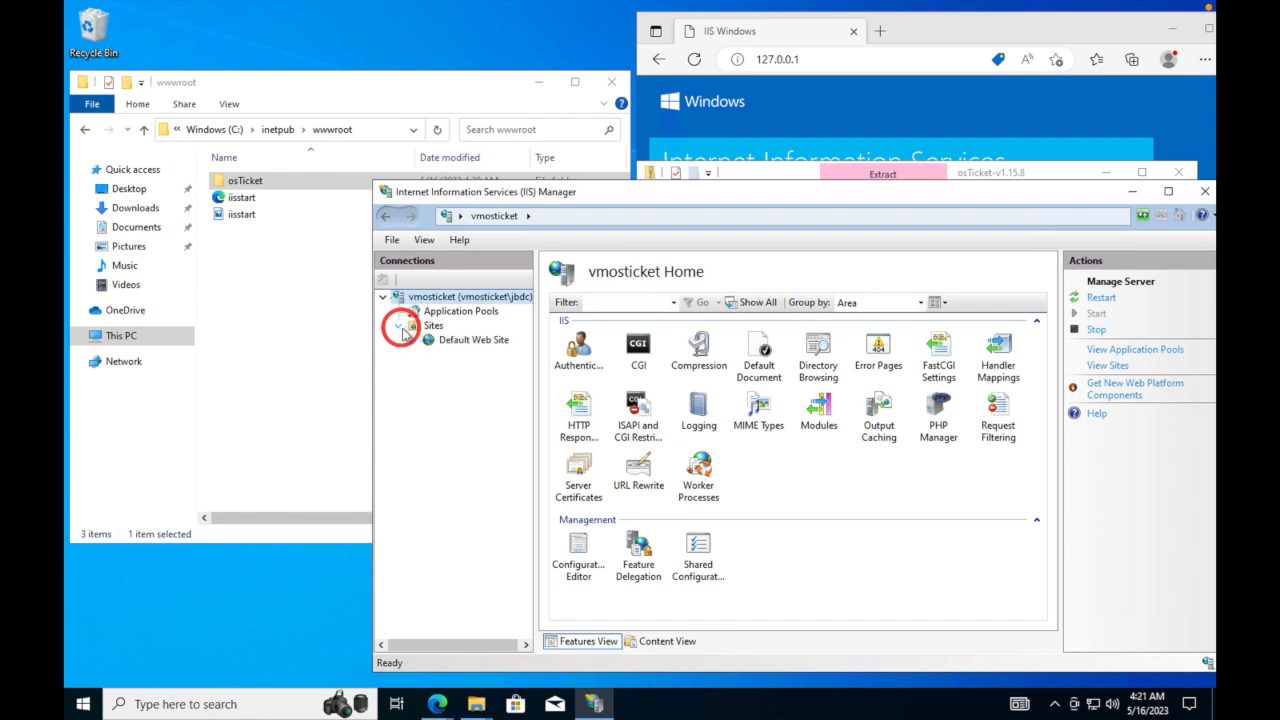
left_click(416, 340)
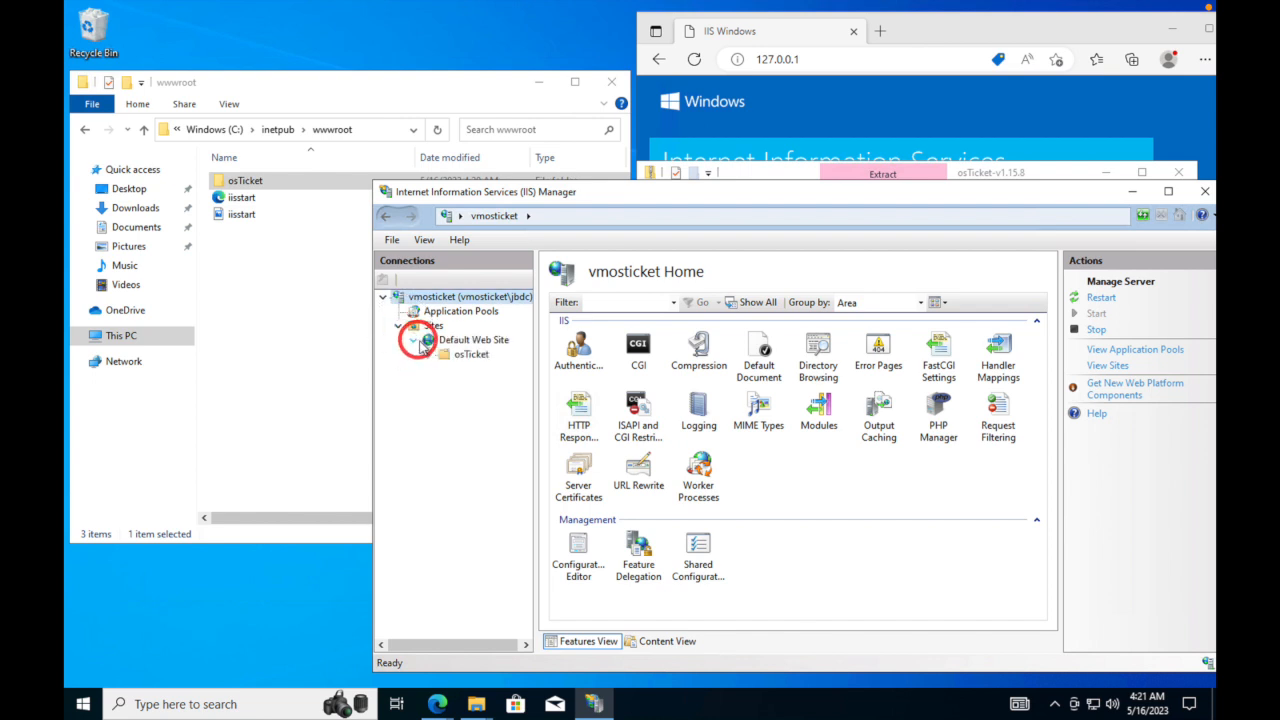
left_click(468, 358)
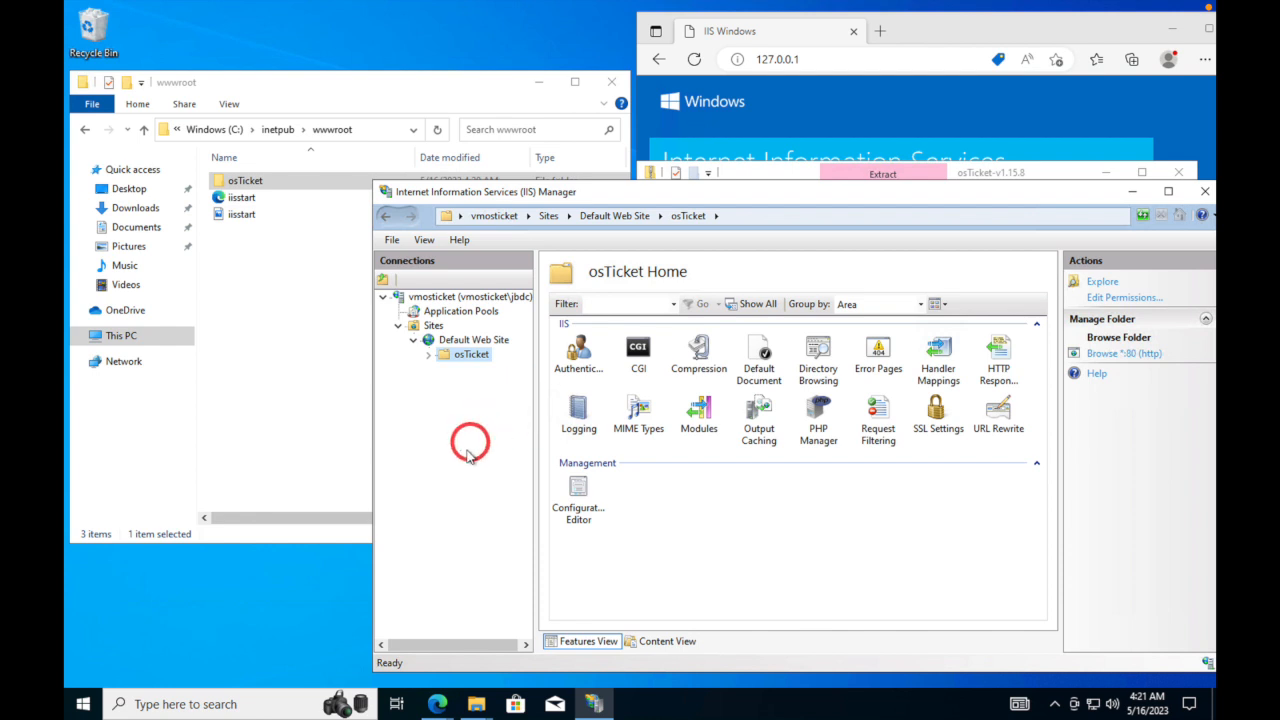
left_click(1124, 354)
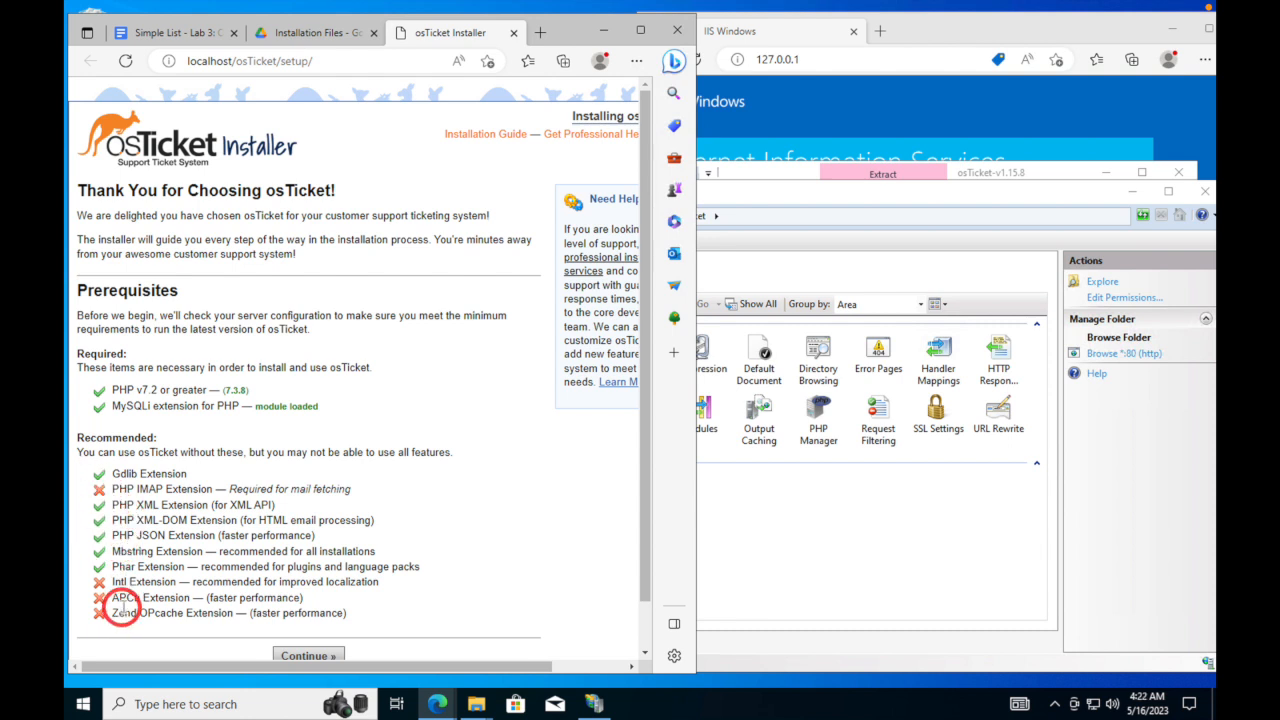
- Move the osTicket Installer tab into the Edge window showing IIS Windows, then return to IIS Manager
scroll(120, 610, "down", 1)
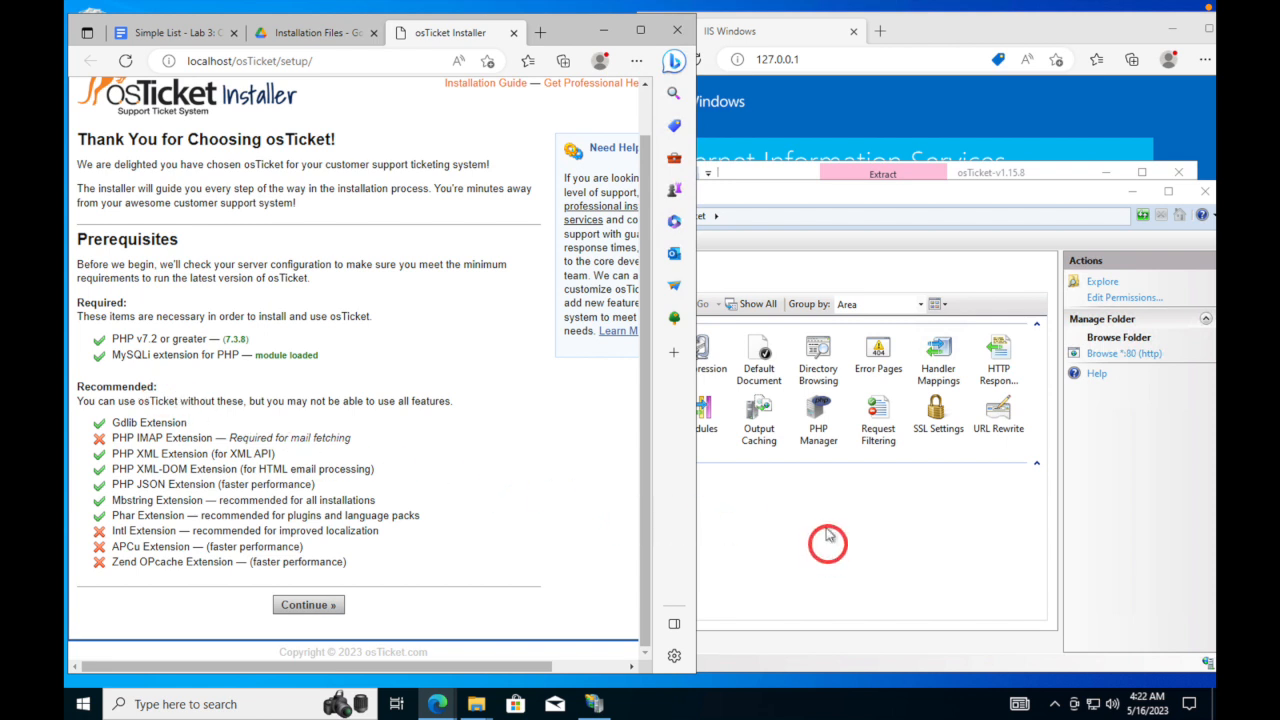
left_click_drag(518, 40, 880, 34)
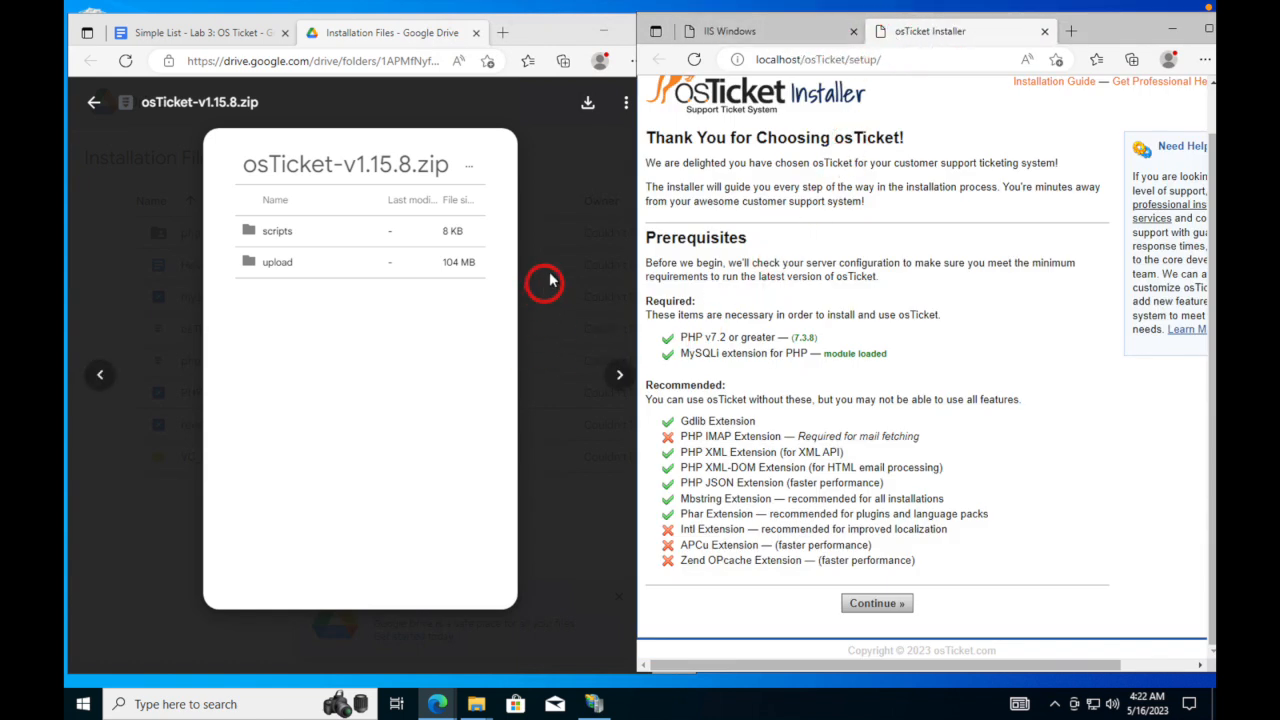
left_click(594, 704)
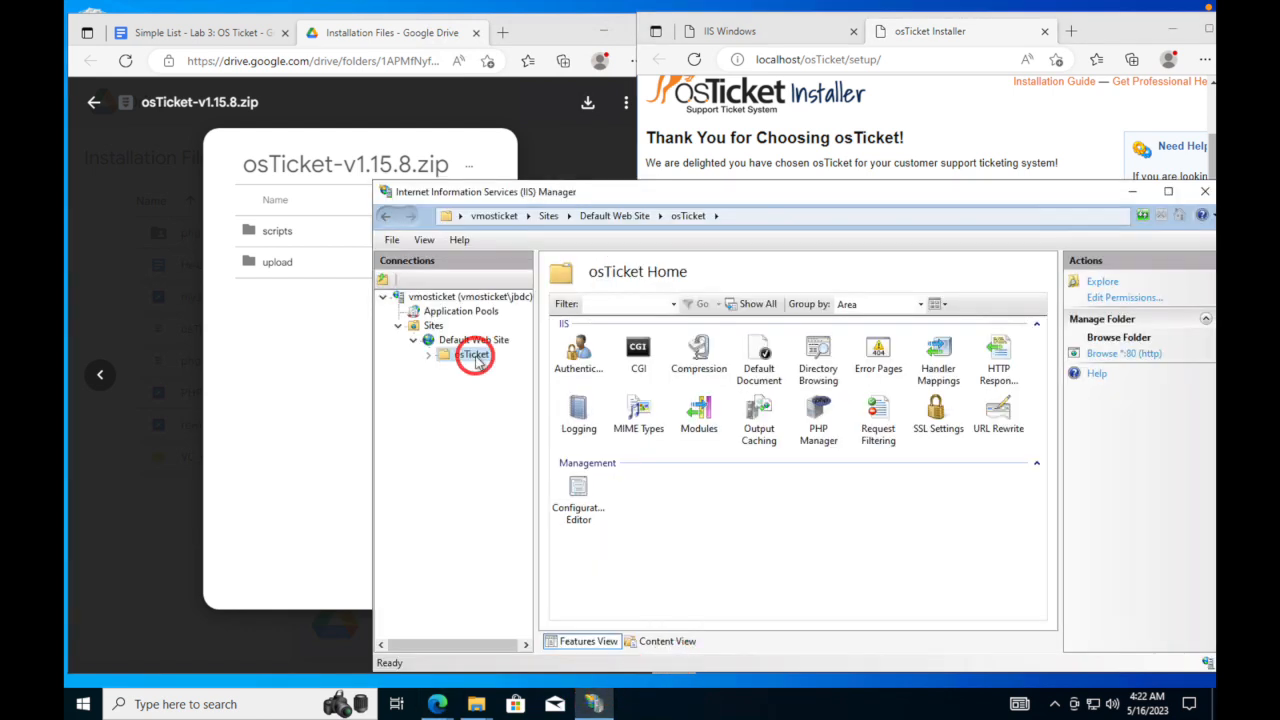
- Open PHP Manager for the osTicket site and list its PHP extensions, including enabled php_mysqli and php_openssl
double_click(819, 410)
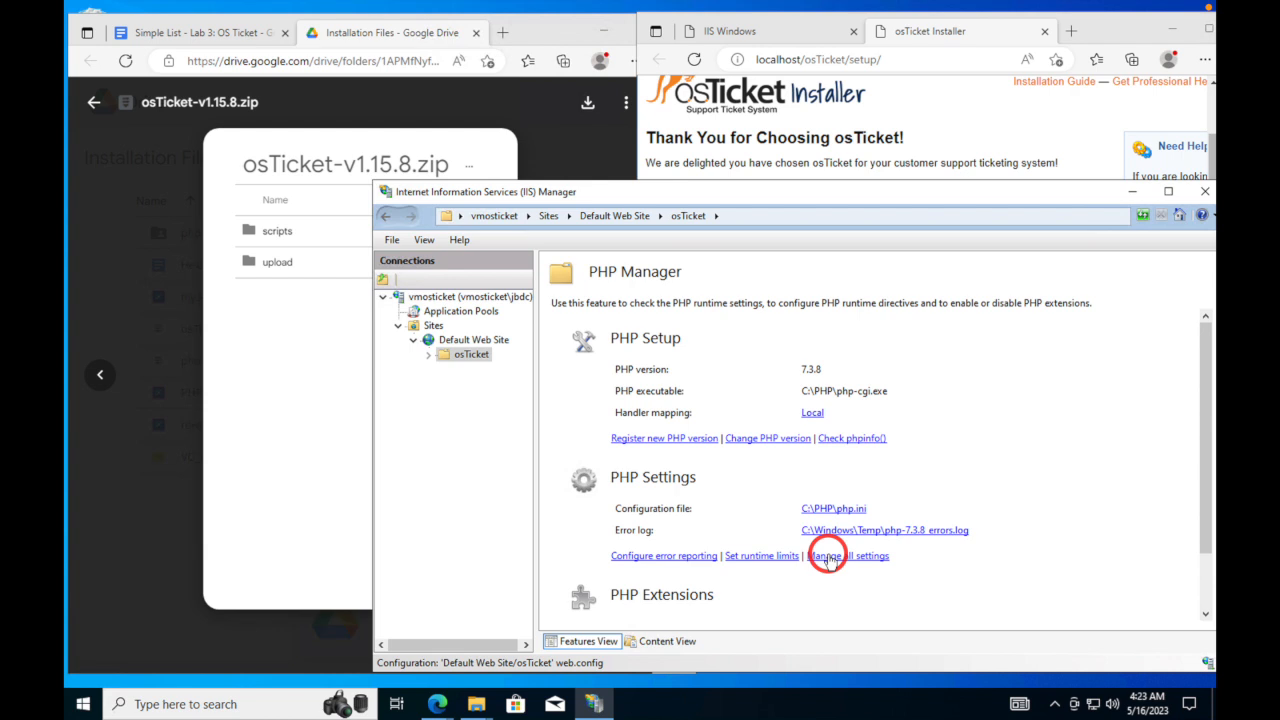
scroll(826, 560, "down", 1)
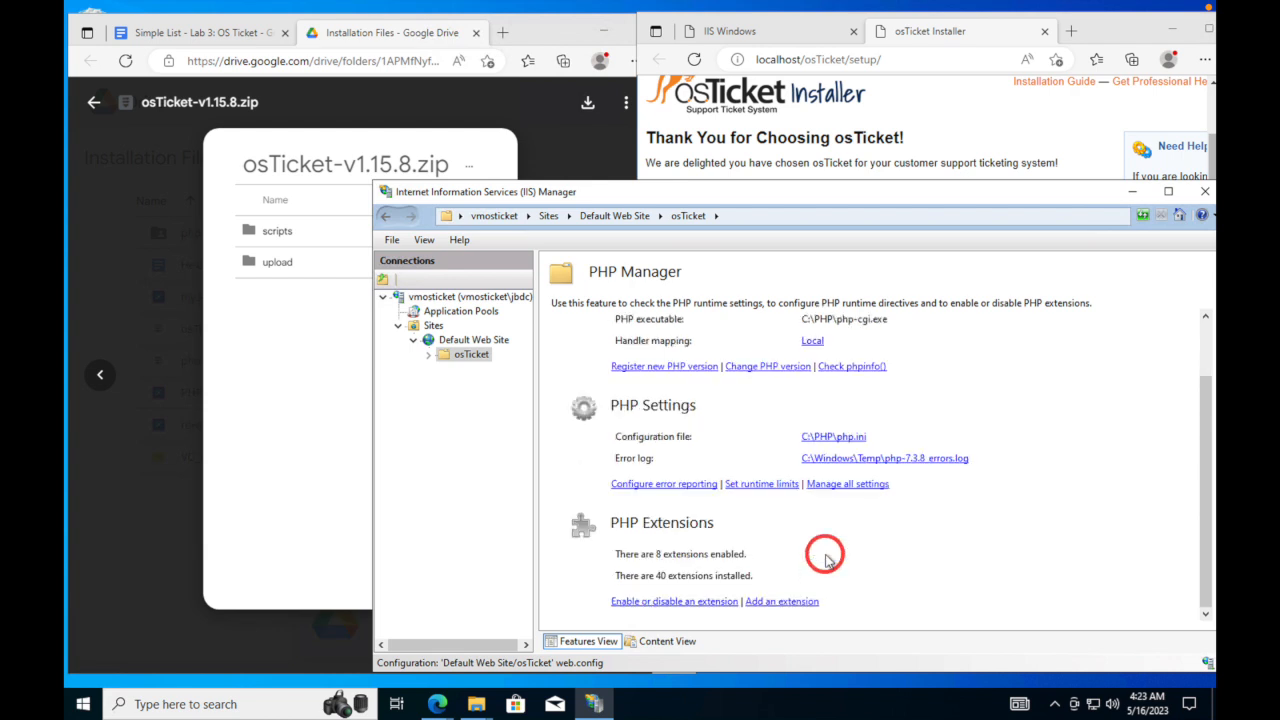
left_click(705, 602)
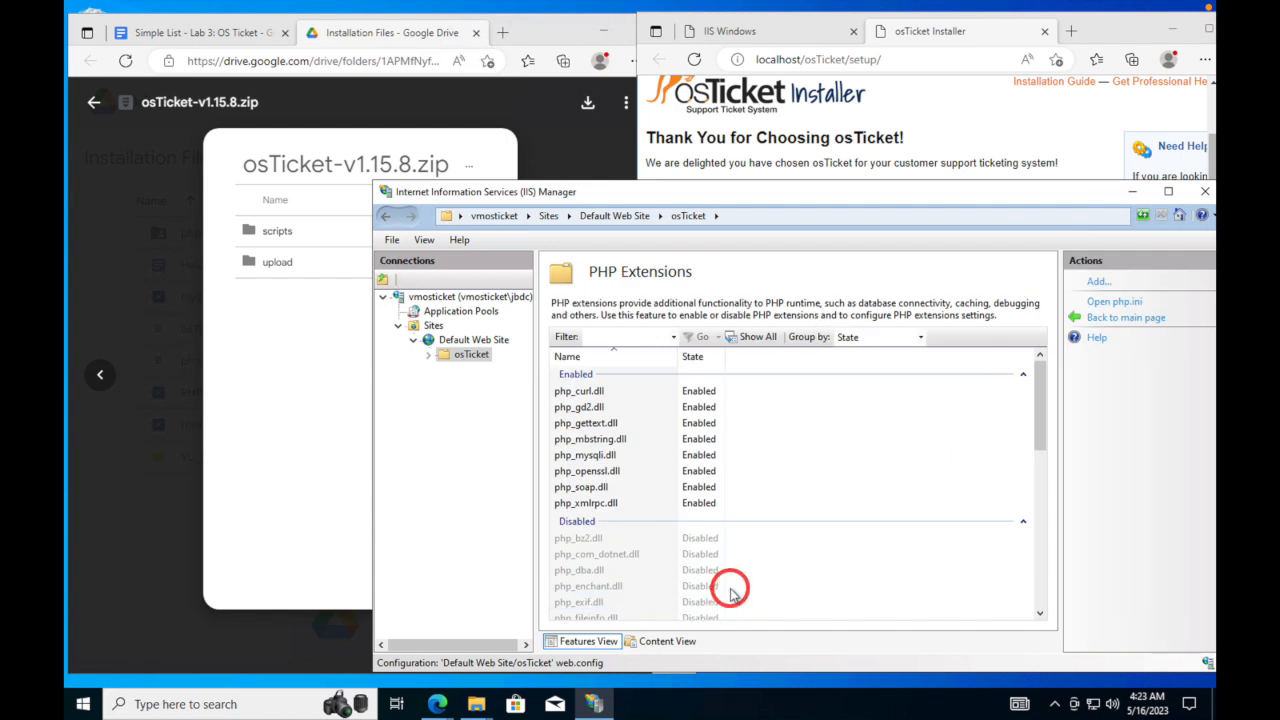
- Read the Simple List - Lab 3 note on which extensions are not enabled, then return to IIS Manager
left_click(222, 48)
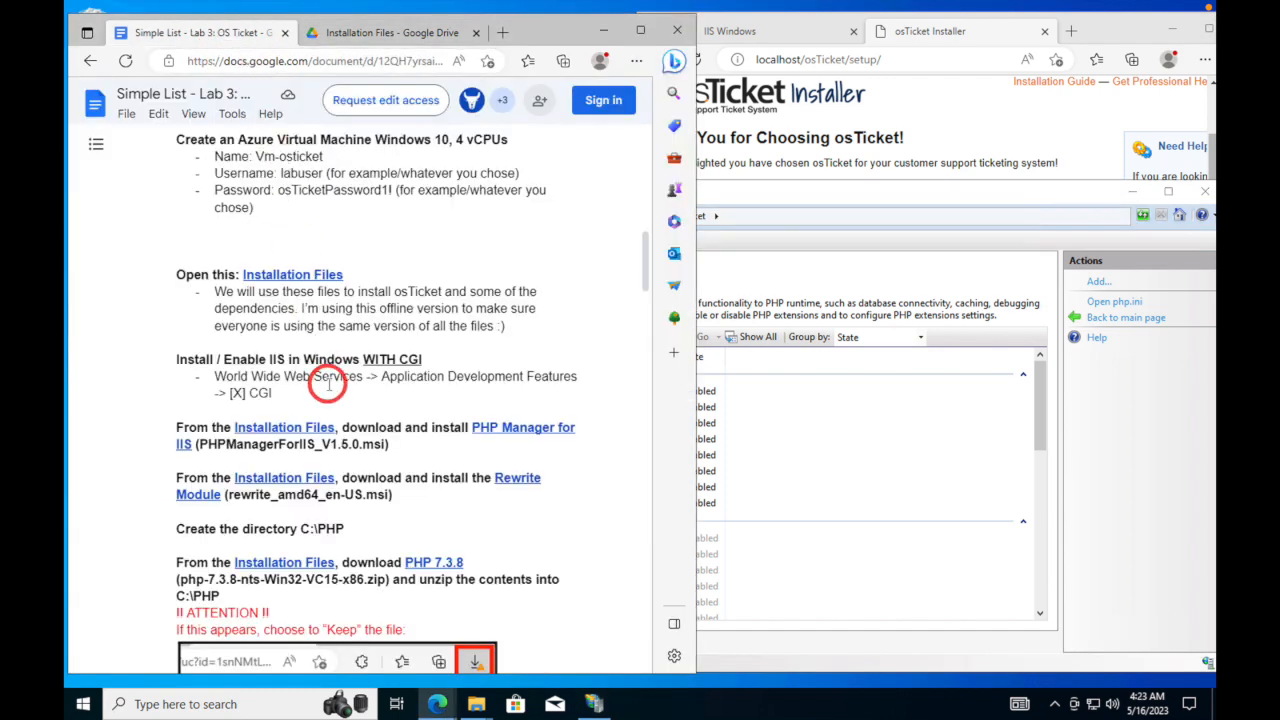
scroll(328, 383, "down", 10)
scroll(328, 383, "down", 4)
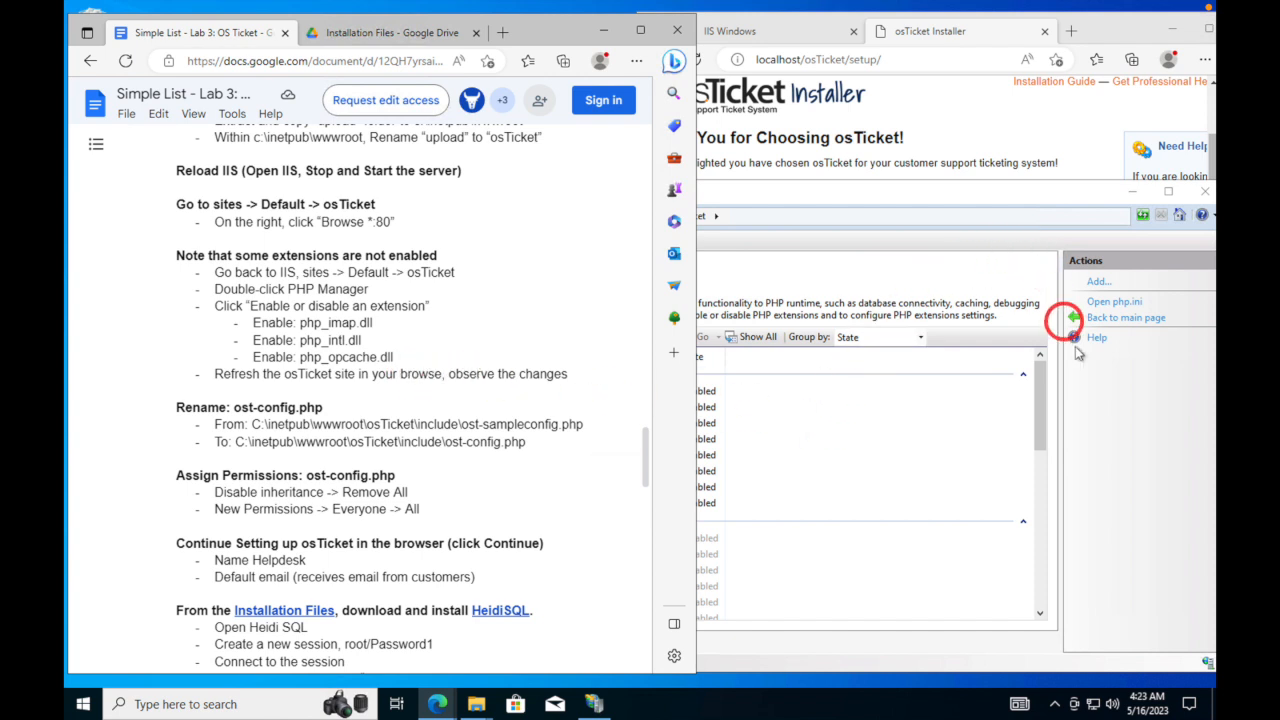
left_click(1094, 466)
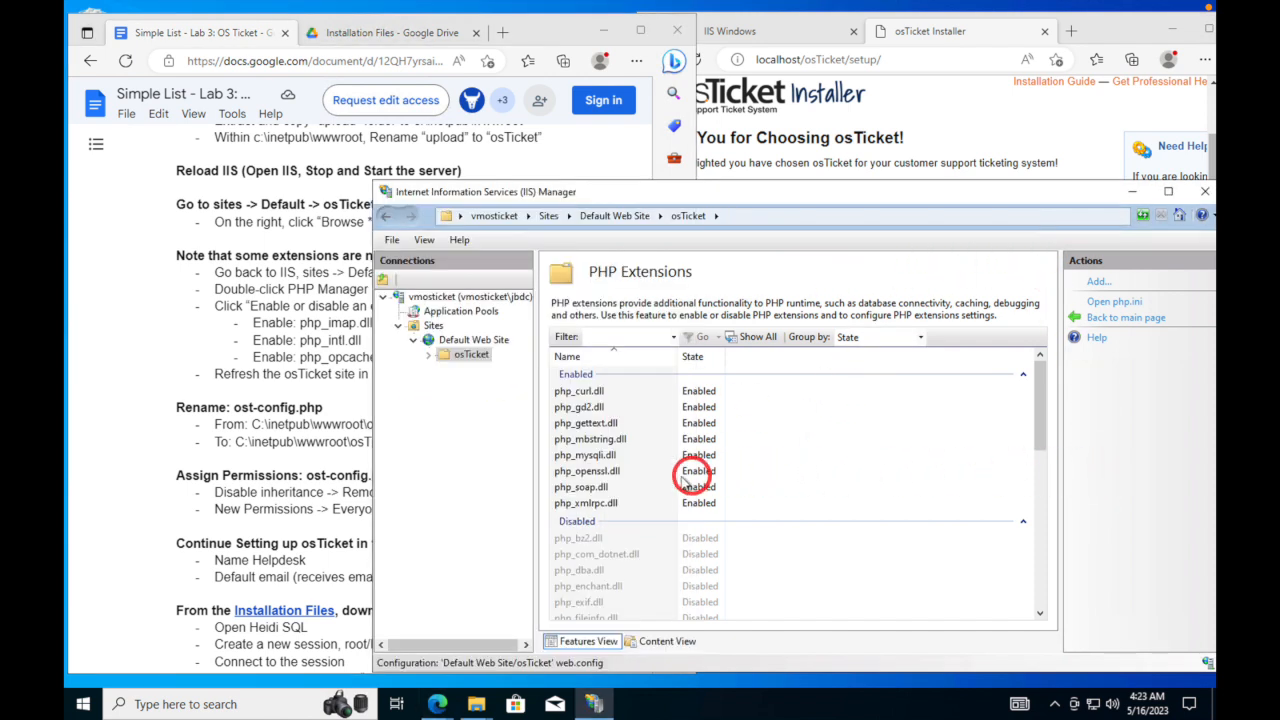
- Enable the php_imap.dll and php_intl.dll extensions for the osTicket site
left_click(651, 471)
scroll(650, 480, "down", 1)
scroll(651, 480, "down", 1)
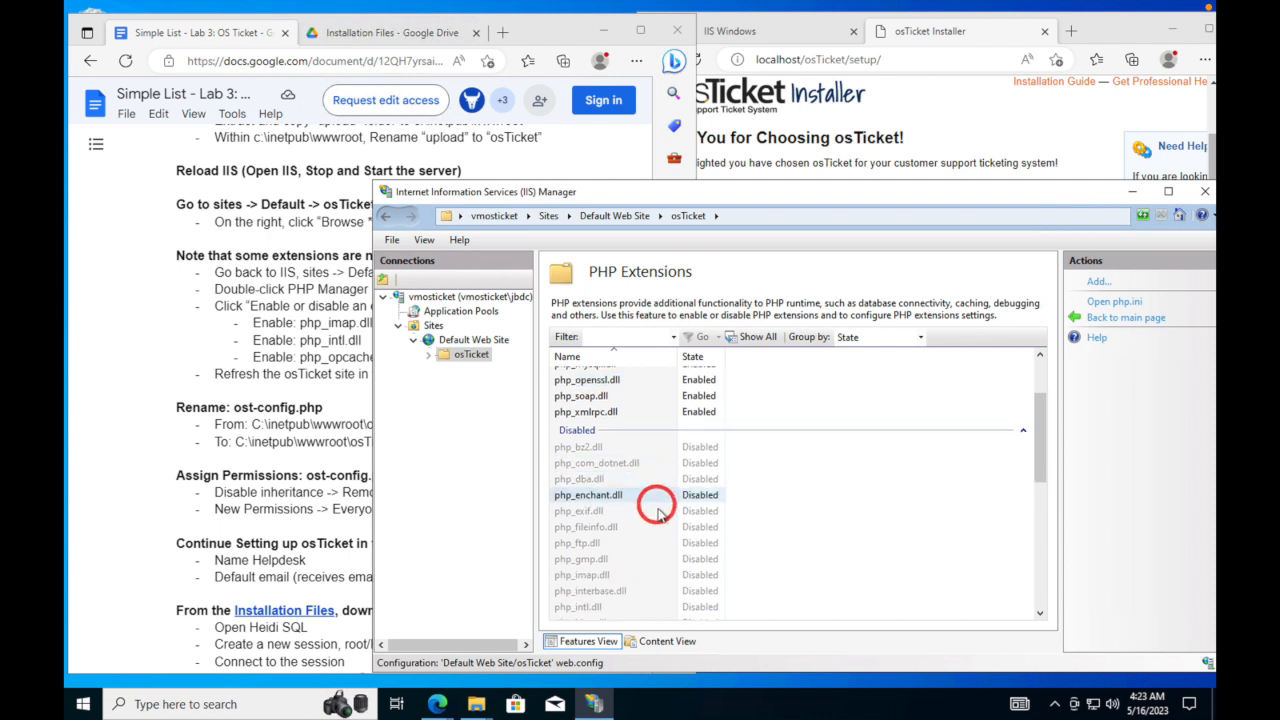
left_click(605, 576)
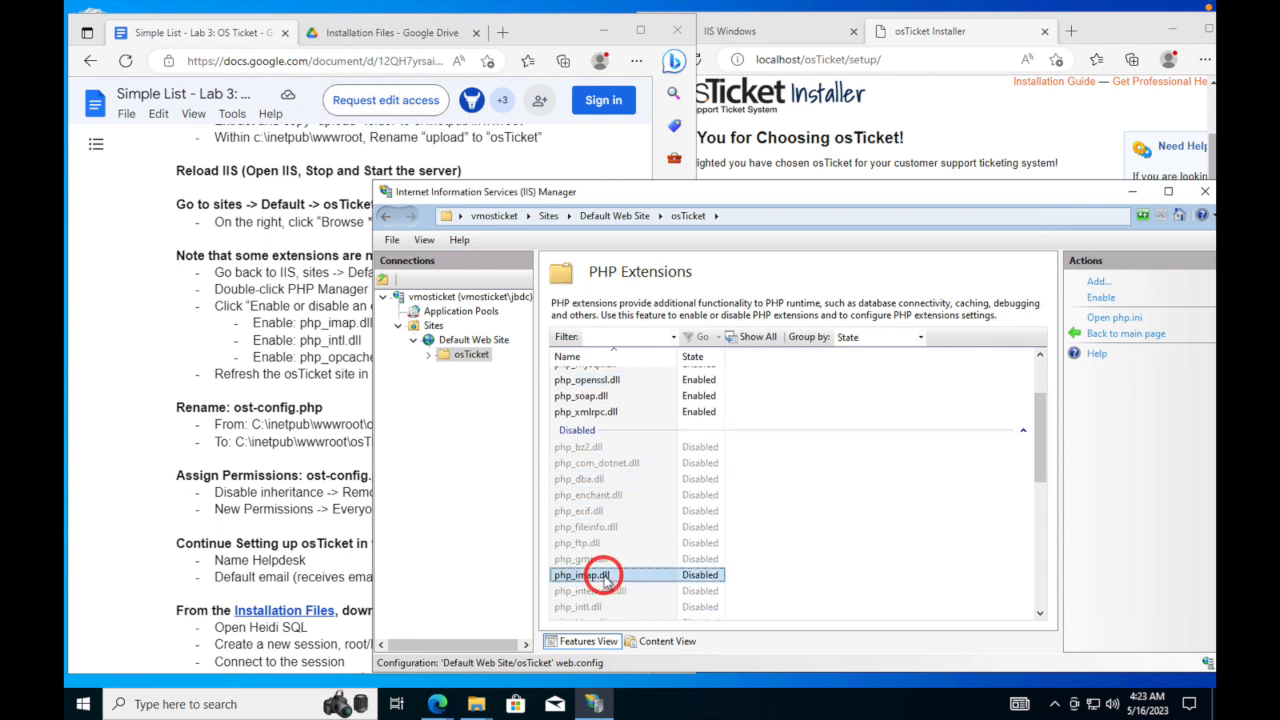
left_click(1105, 298)
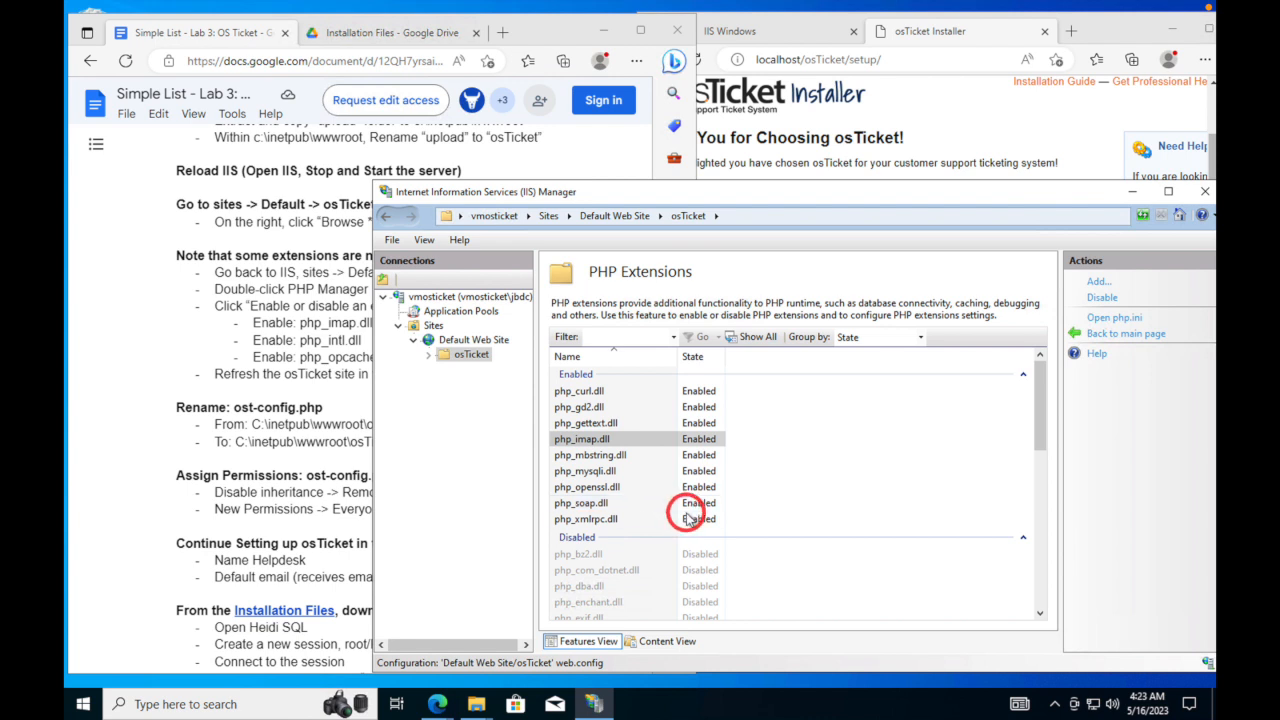
scroll(668, 515, "down", 3)
scroll(675, 520, "down", 1)
left_click(657, 518)
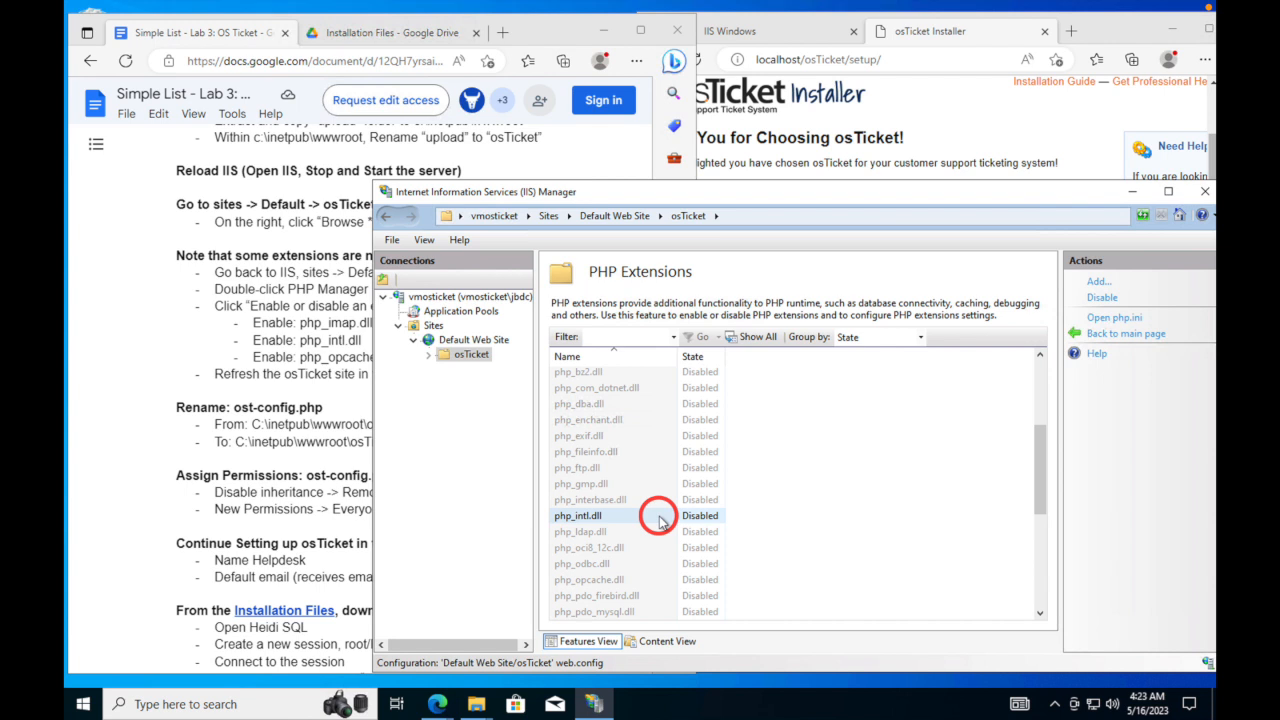
left_click(587, 517)
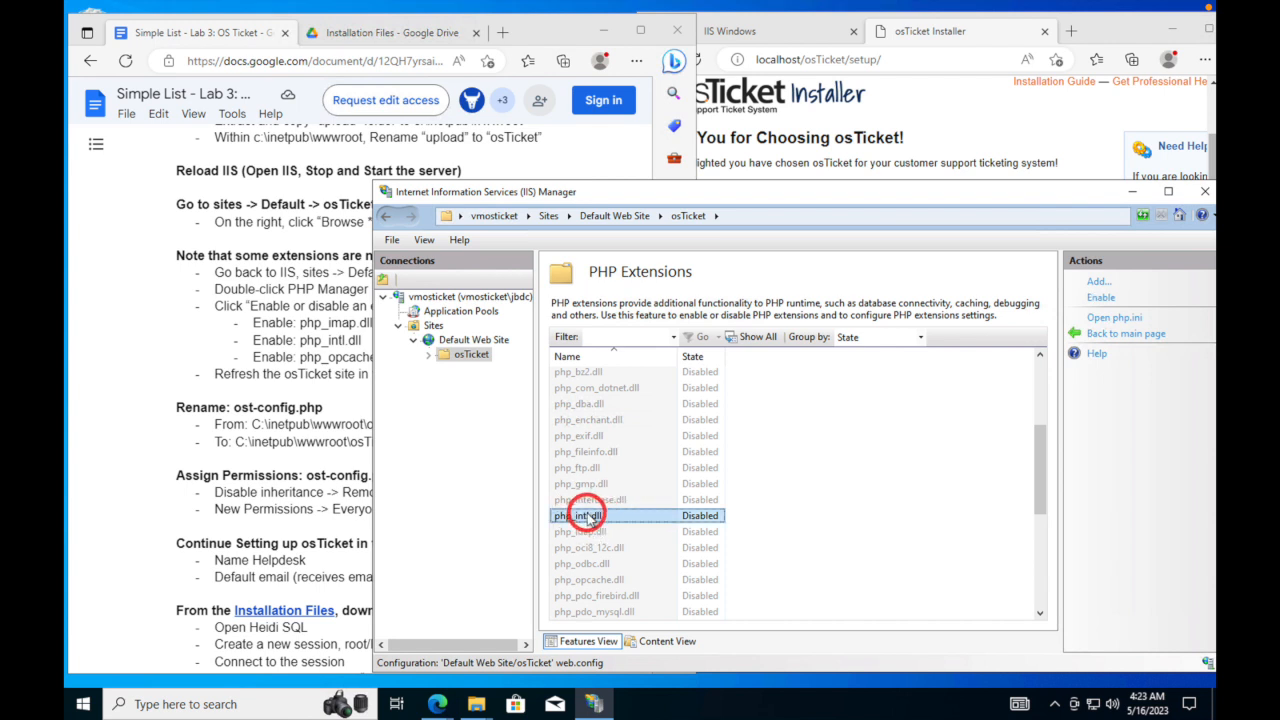
left_click(1100, 298)
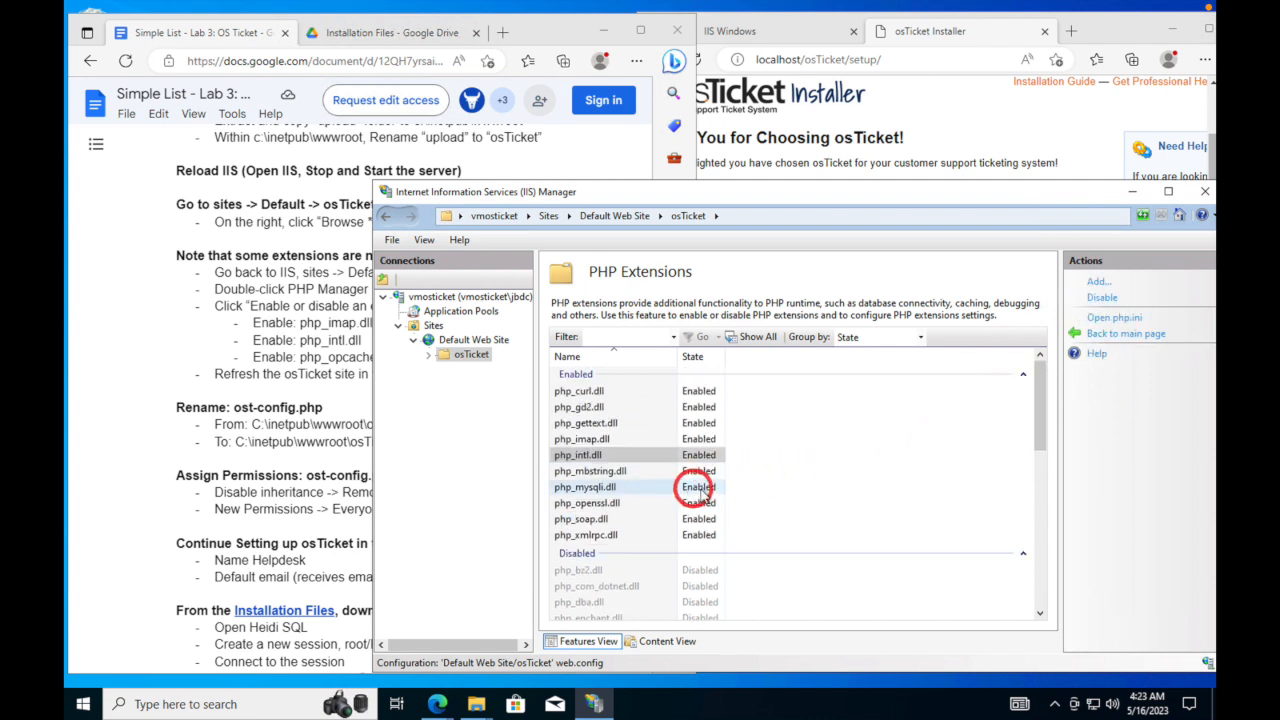
- Enable the php_opcache.dll extension as well
left_click(708, 533)
scroll(706, 533, "down", 3)
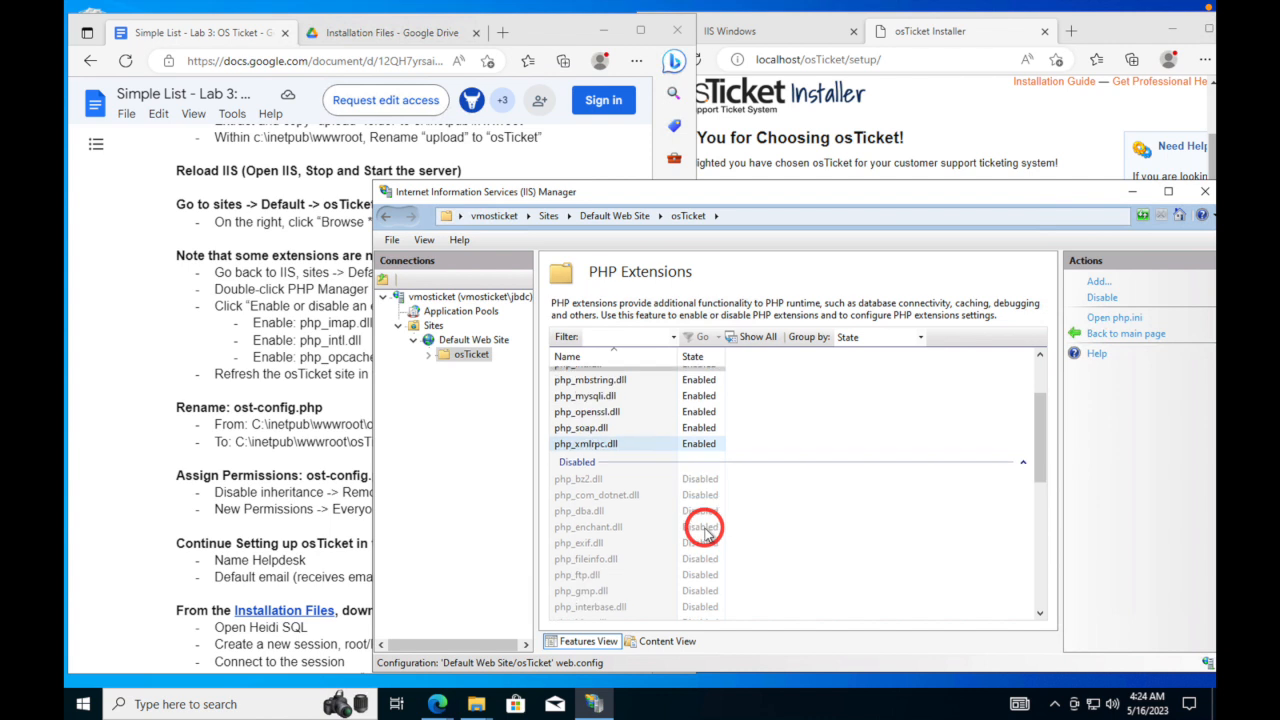
scroll(706, 533, "down", 2)
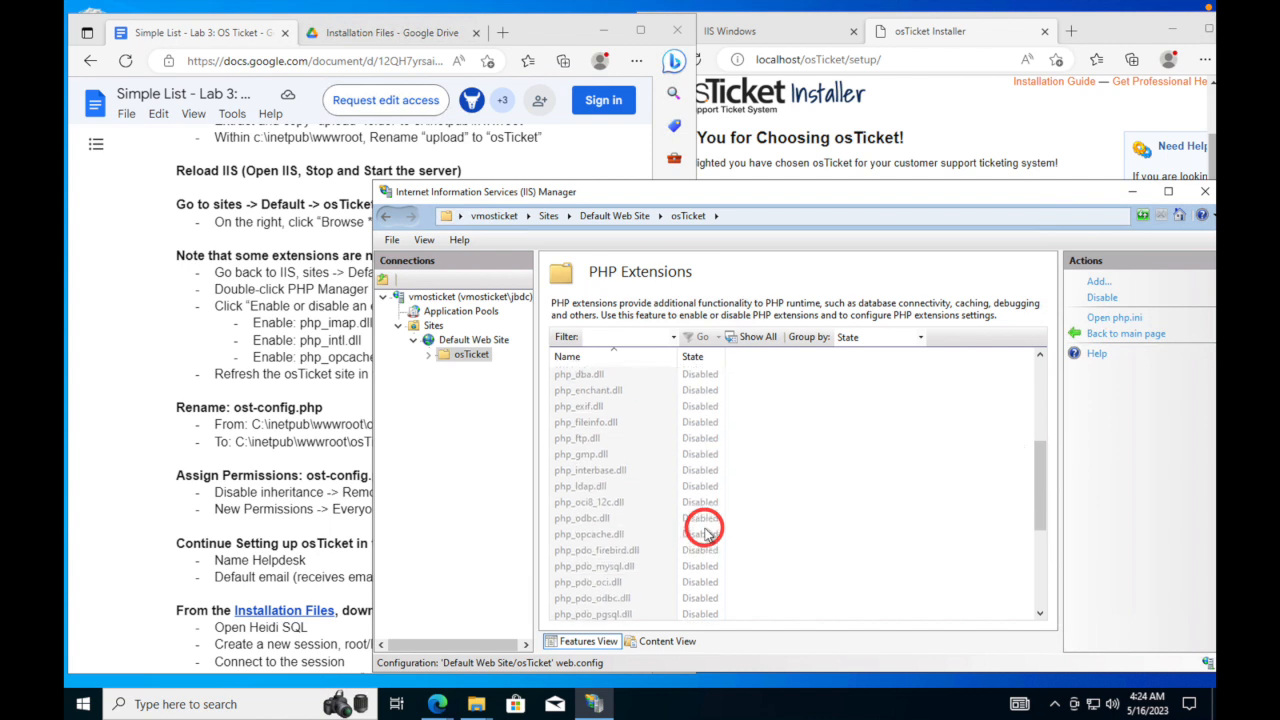
left_click(706, 533)
left_click(668, 566)
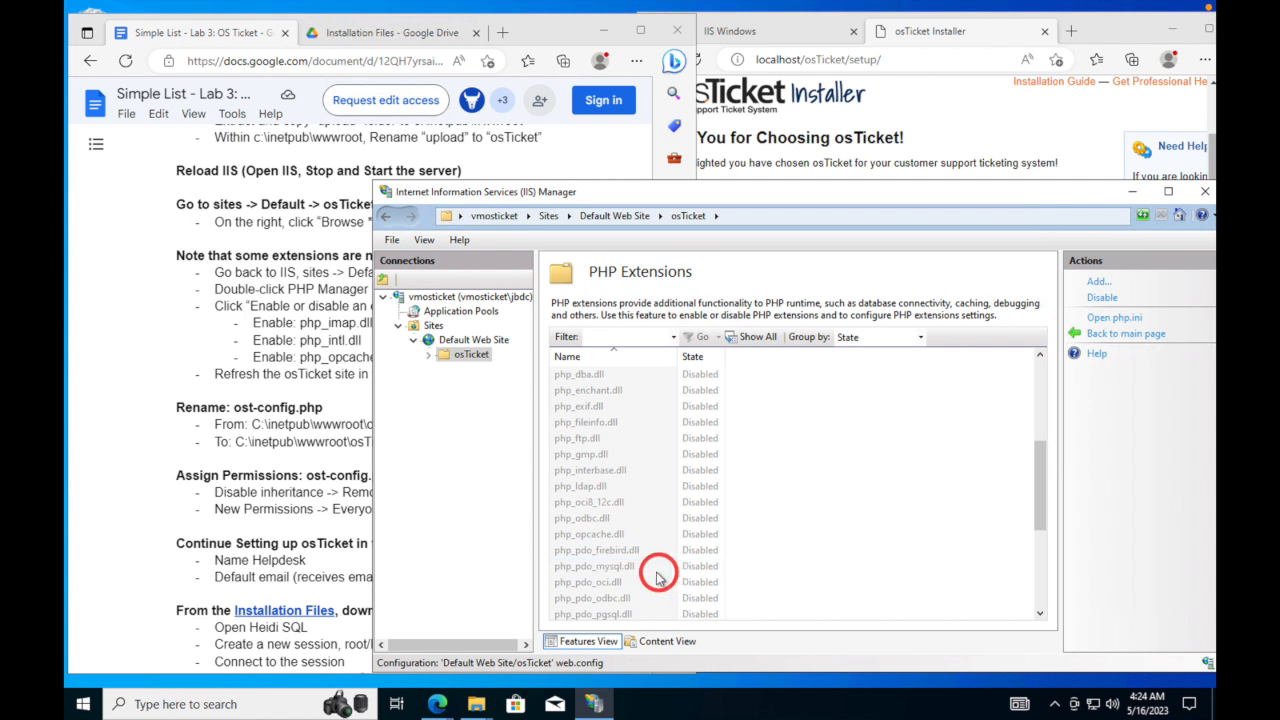
left_click(597, 536)
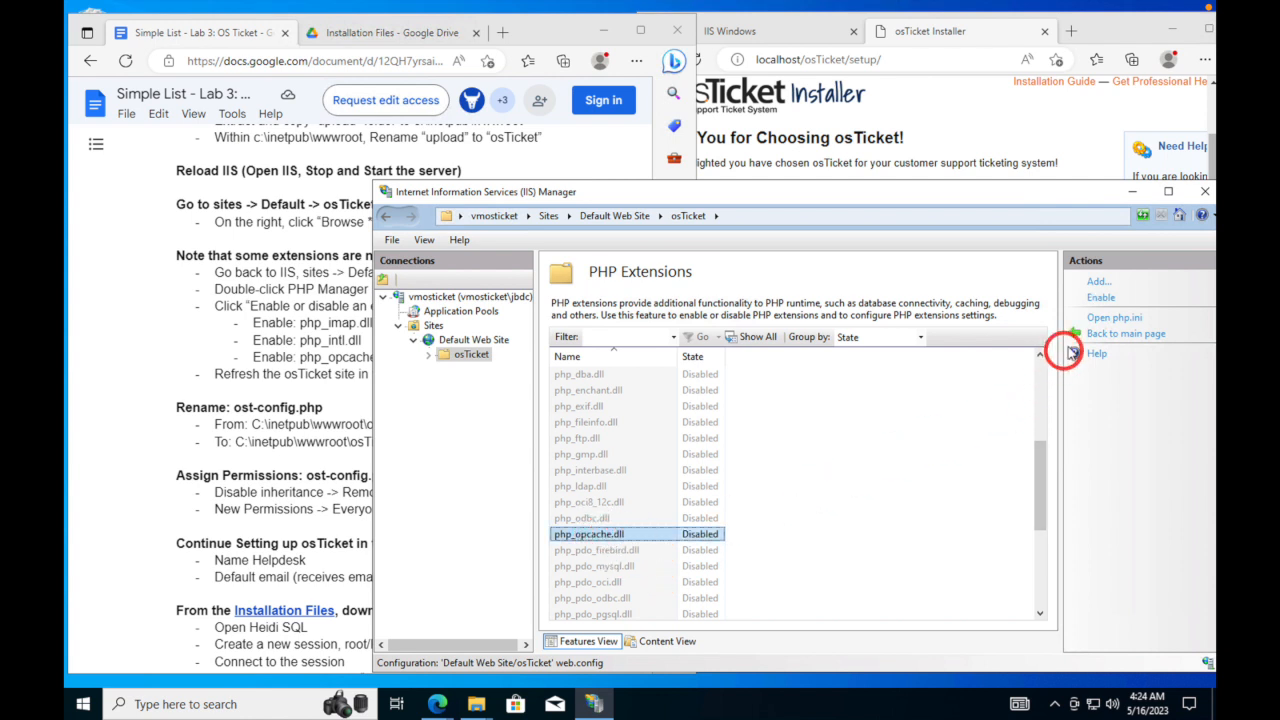
left_click(1099, 298)
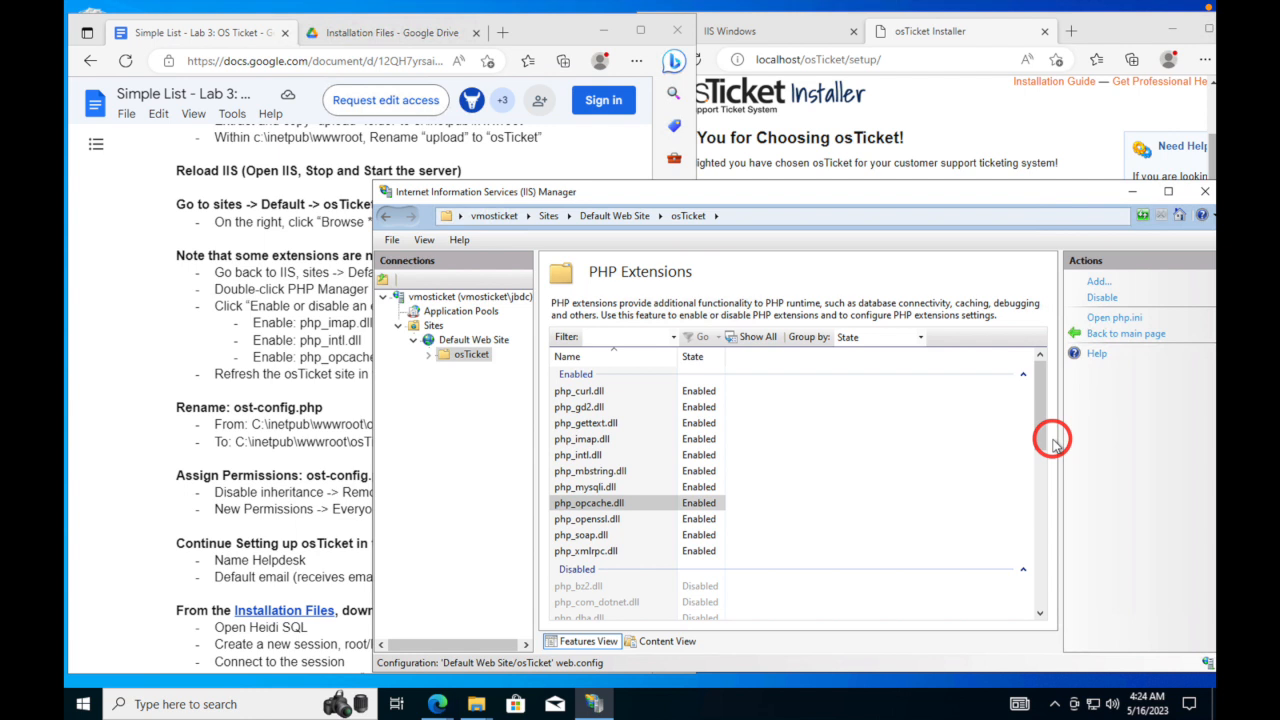
left_click(1114, 32)
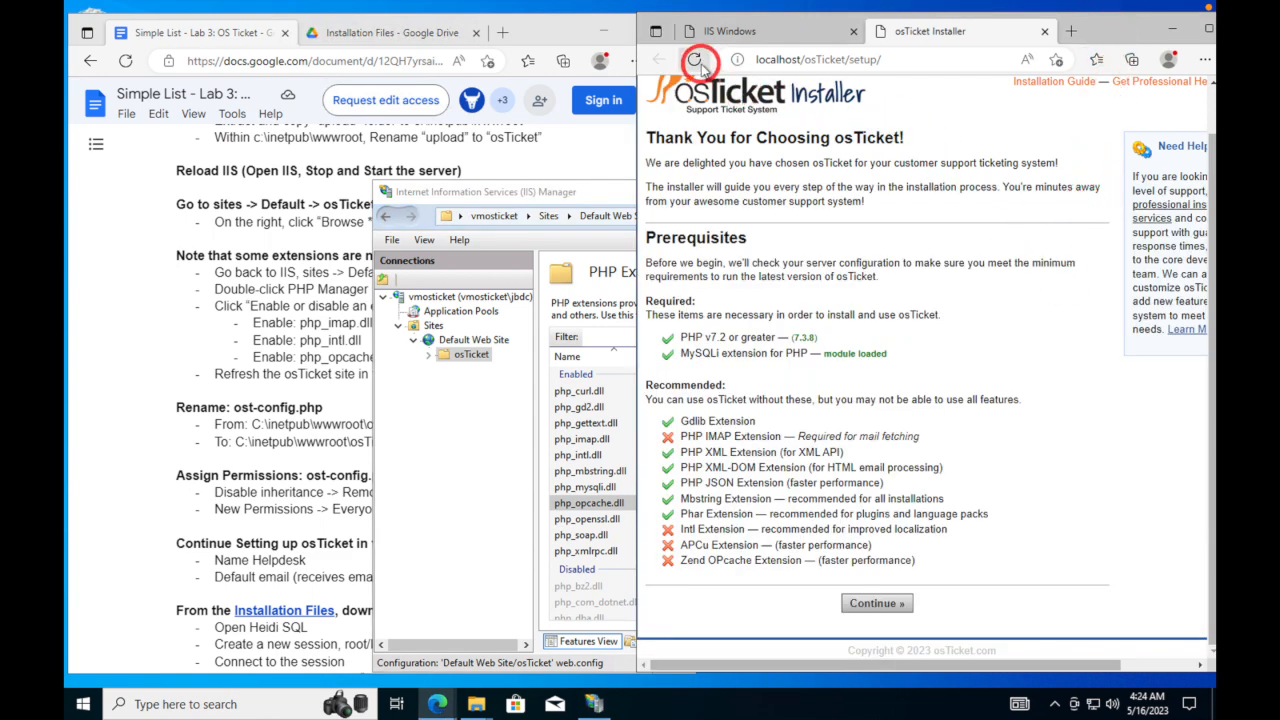
- Reload the installer prerequisites so PHP IMAP and Intl now pass, then go back to IIS Manager
left_click(701, 65)
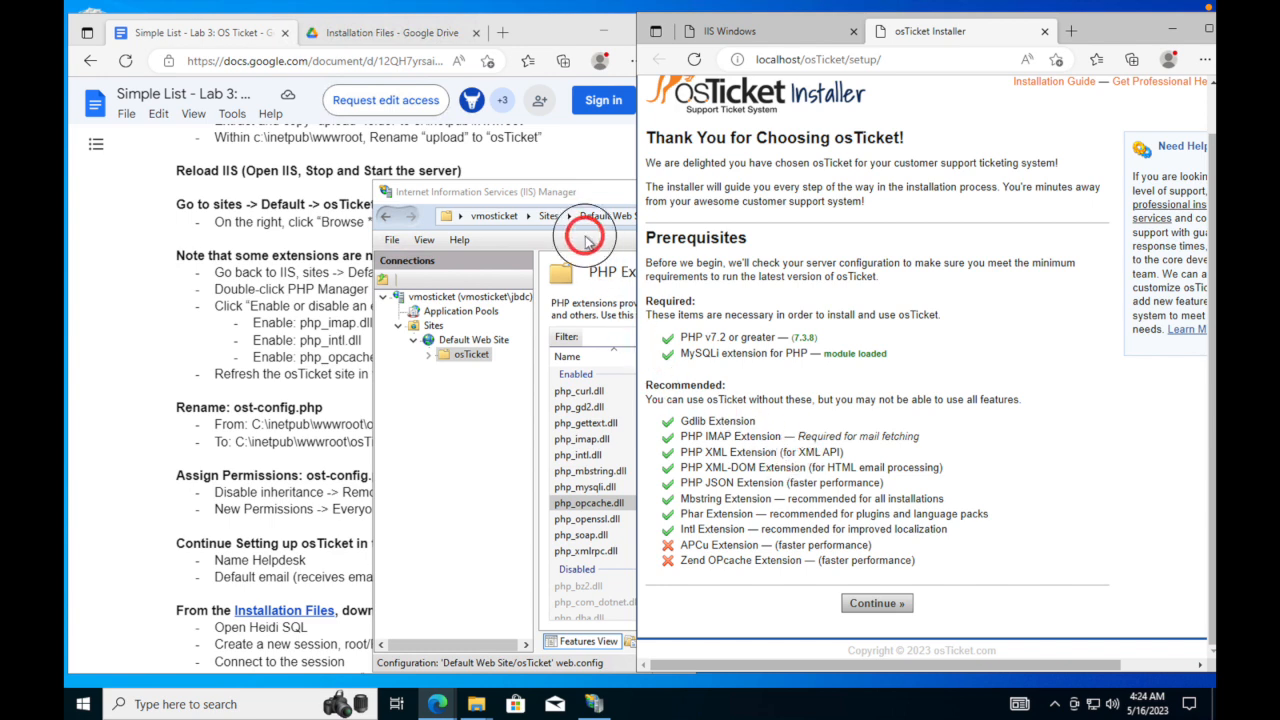
left_click(587, 242)
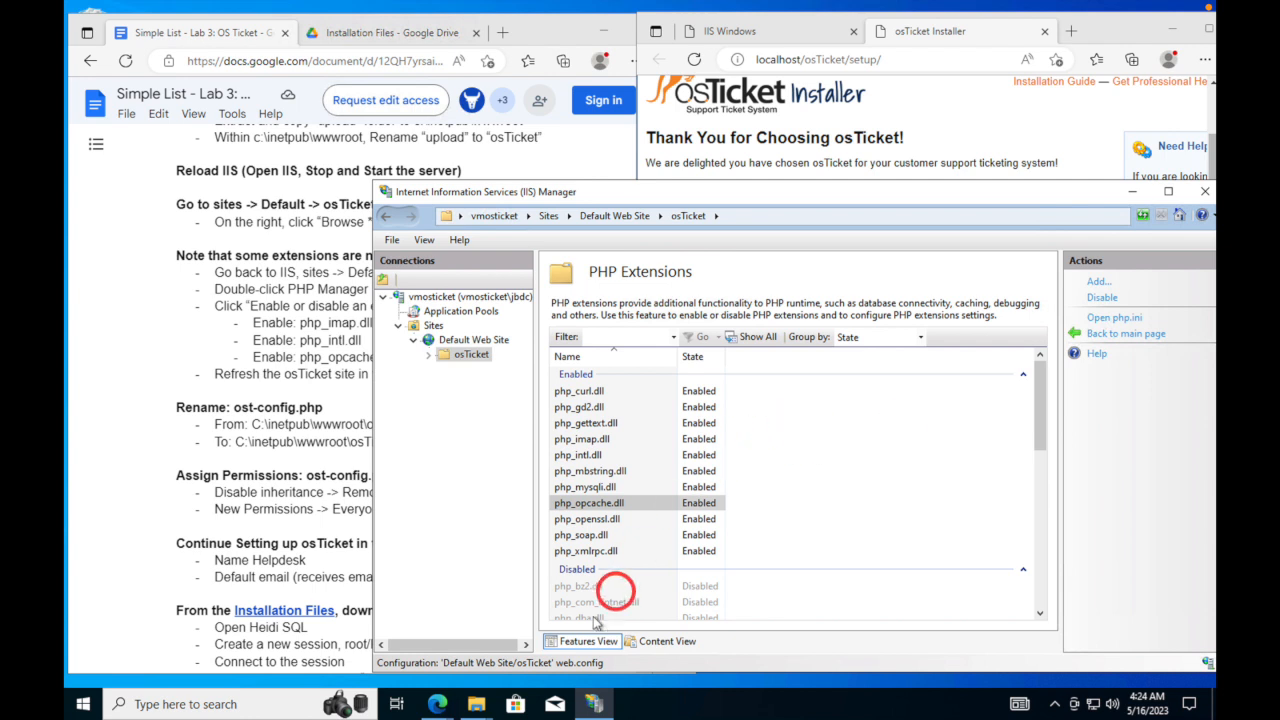
- Browse to wwwroot\osTicket\include in File Explorer and scroll down to ost-sampleconfig.php
left_click(479, 705)
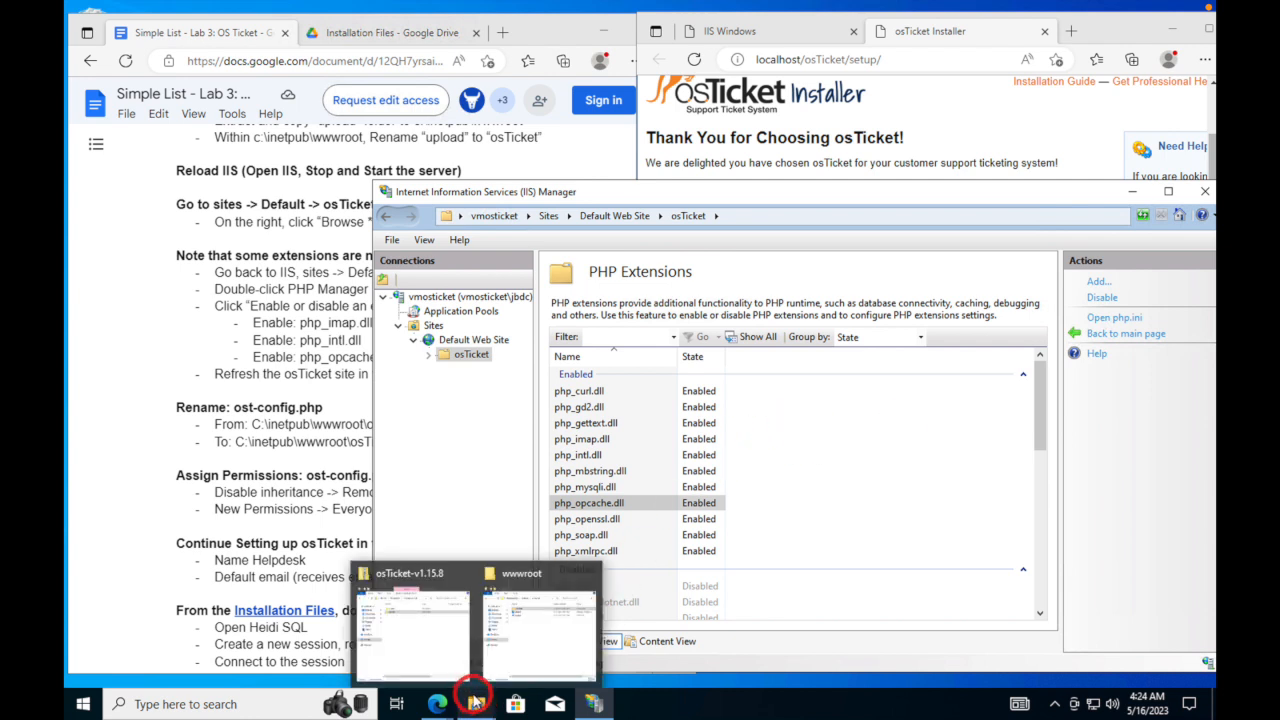
left_click(515, 640)
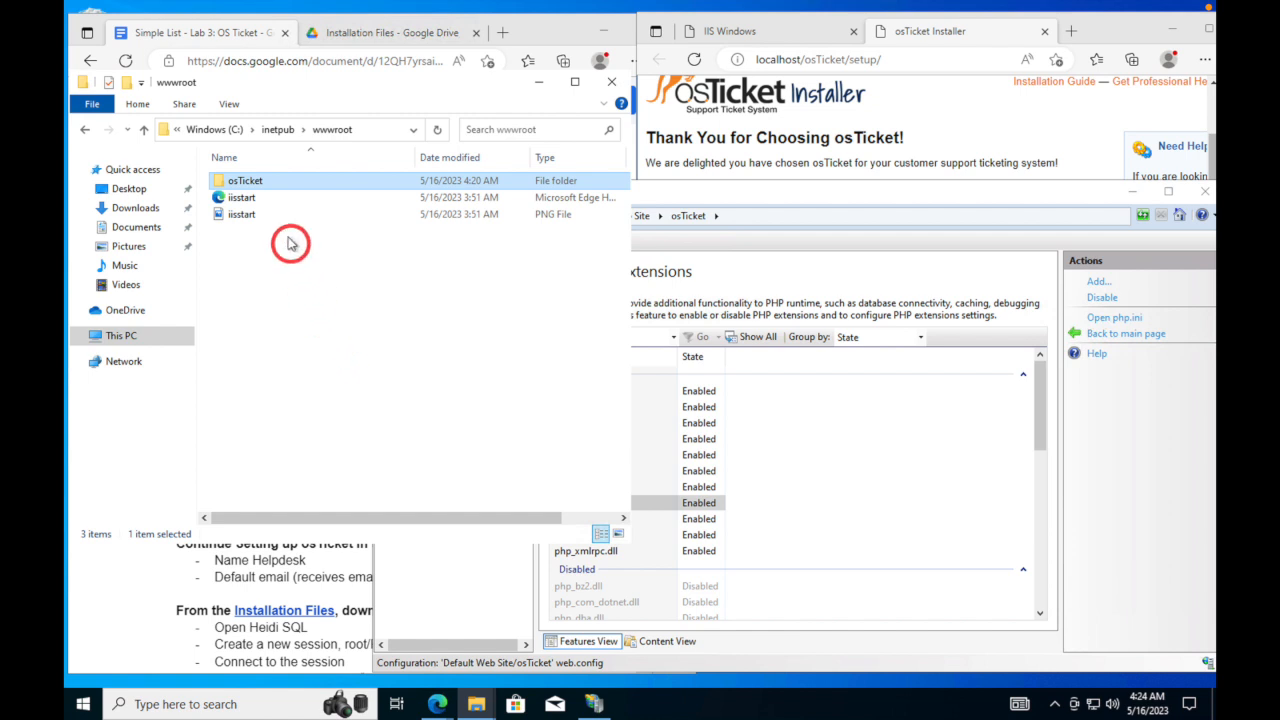
double_click(241, 181)
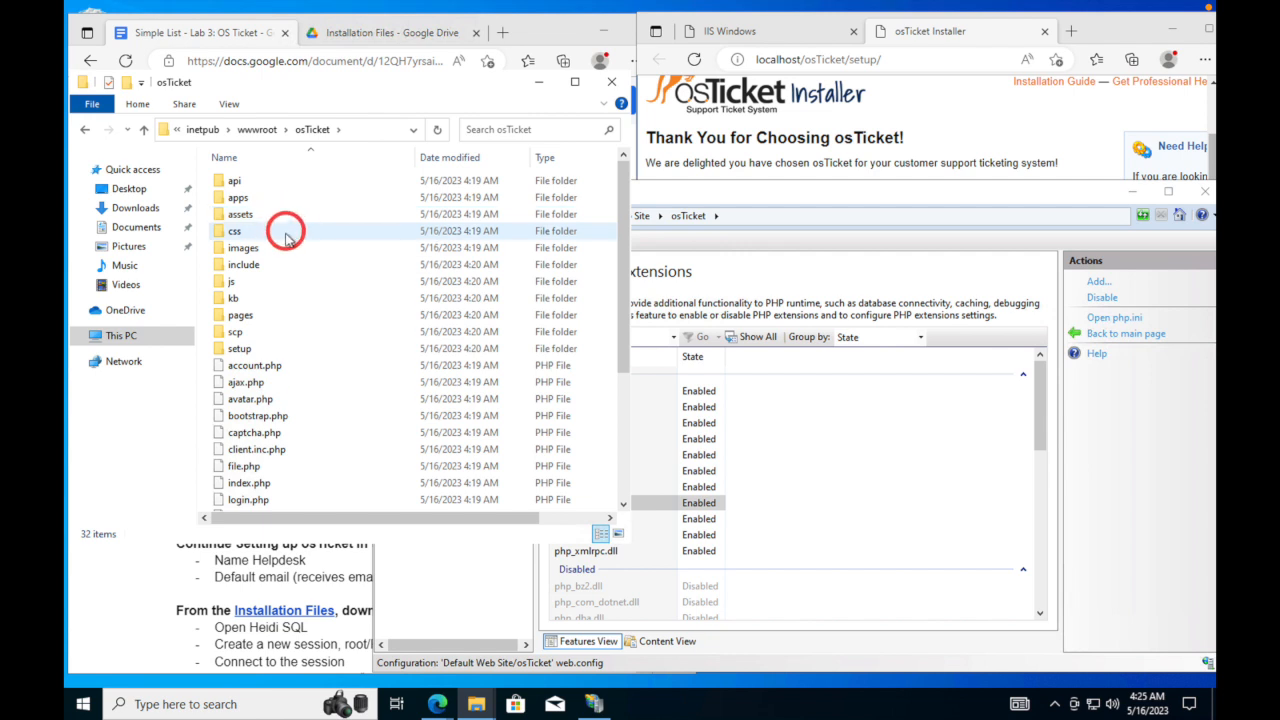
left_click(252, 271)
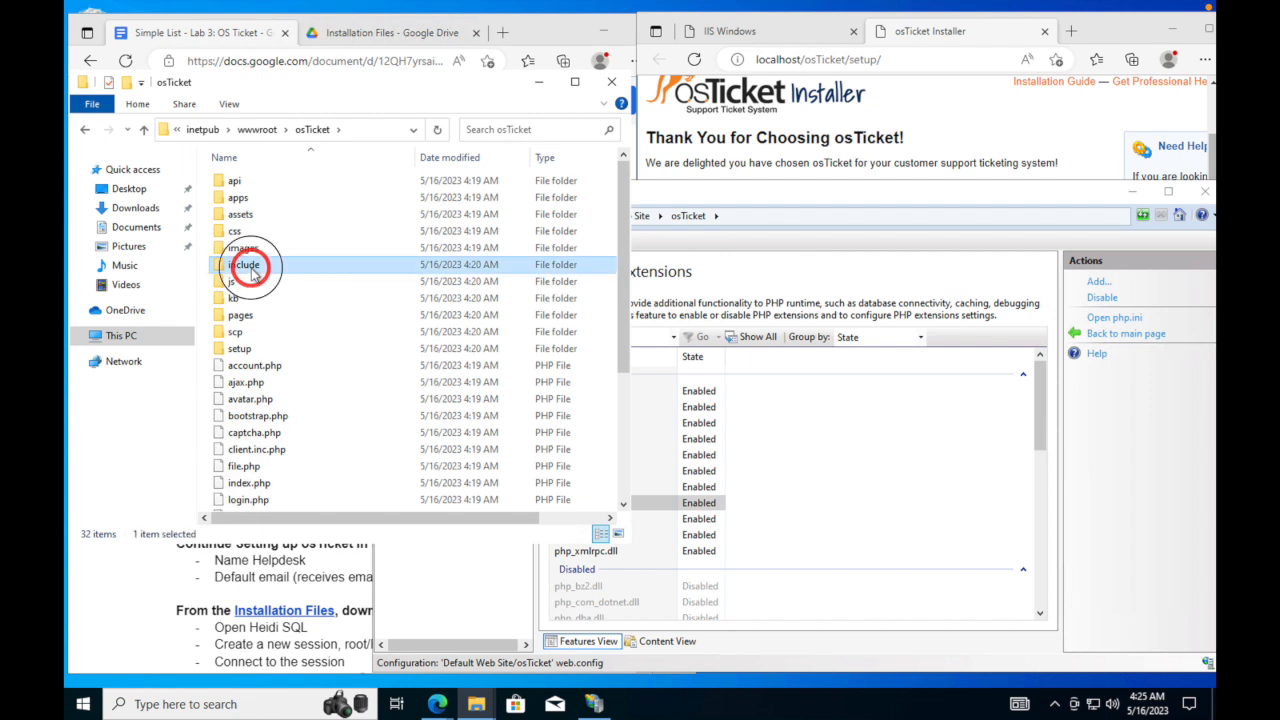
double_click(252, 271)
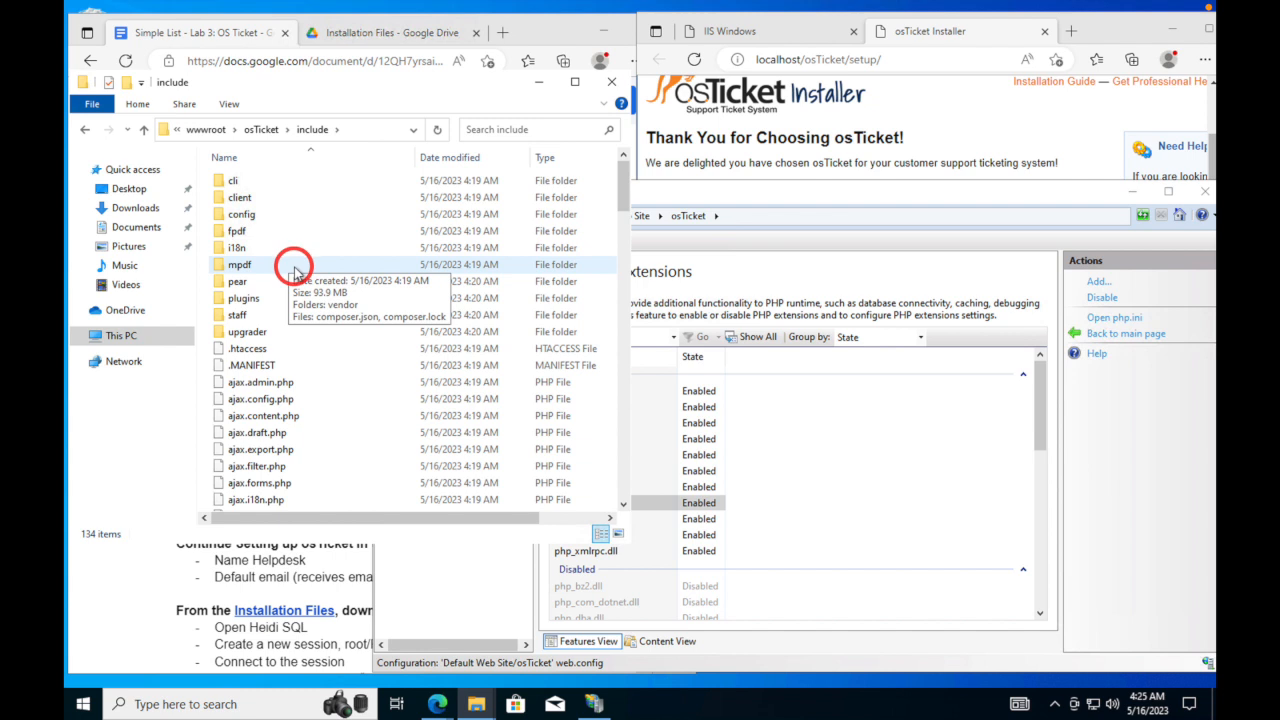
scroll(293, 268, "down", 1)
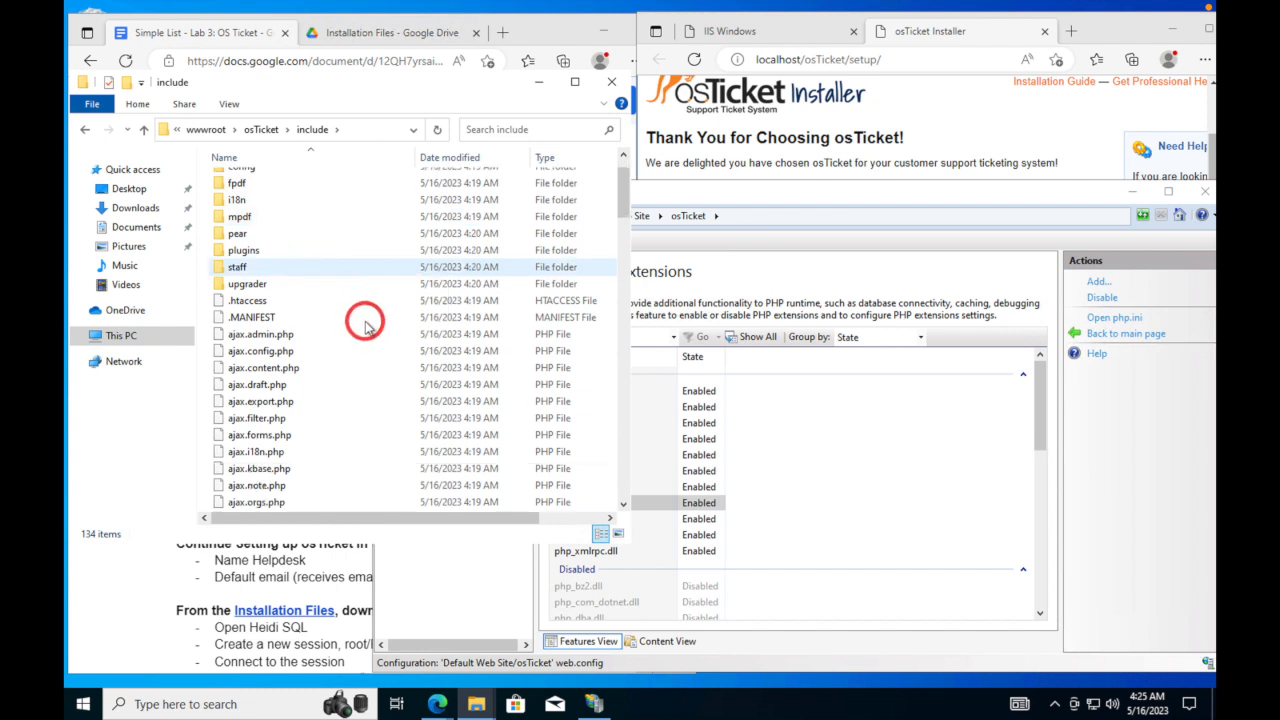
scroll(366, 320, "down", 5)
scroll(366, 324, "down", 15)
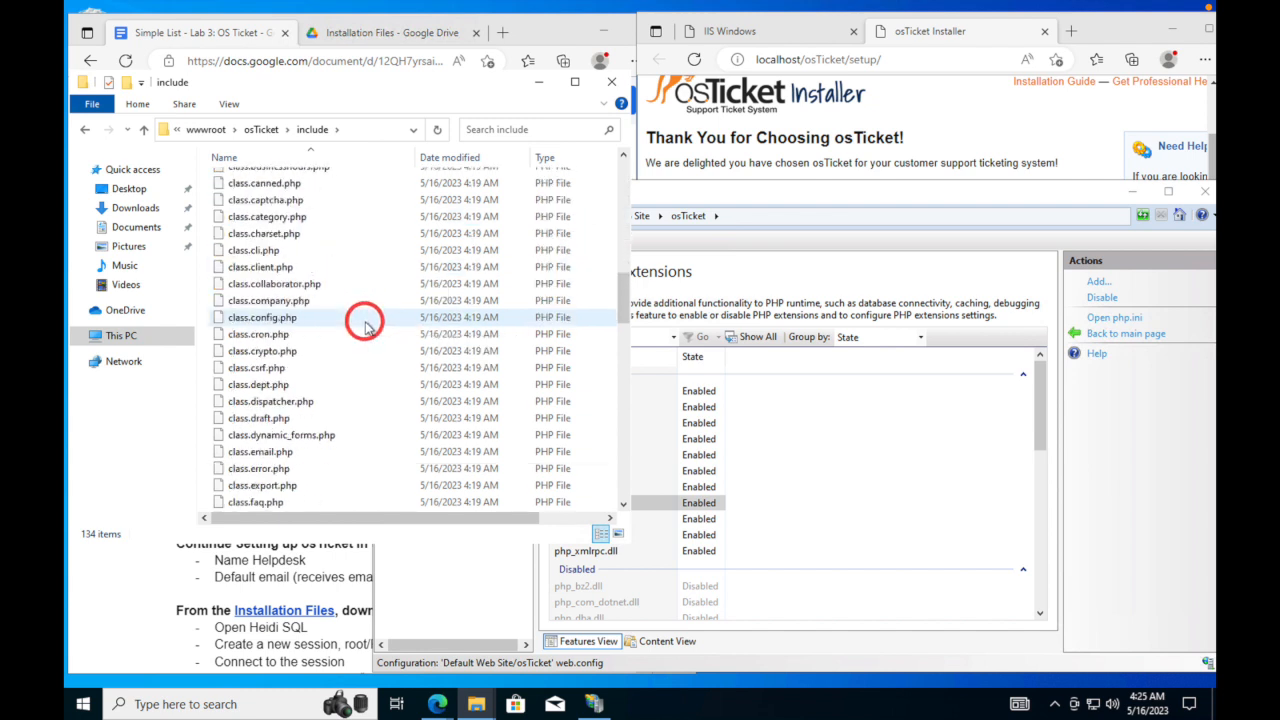
scroll(364, 327, "down", 12)
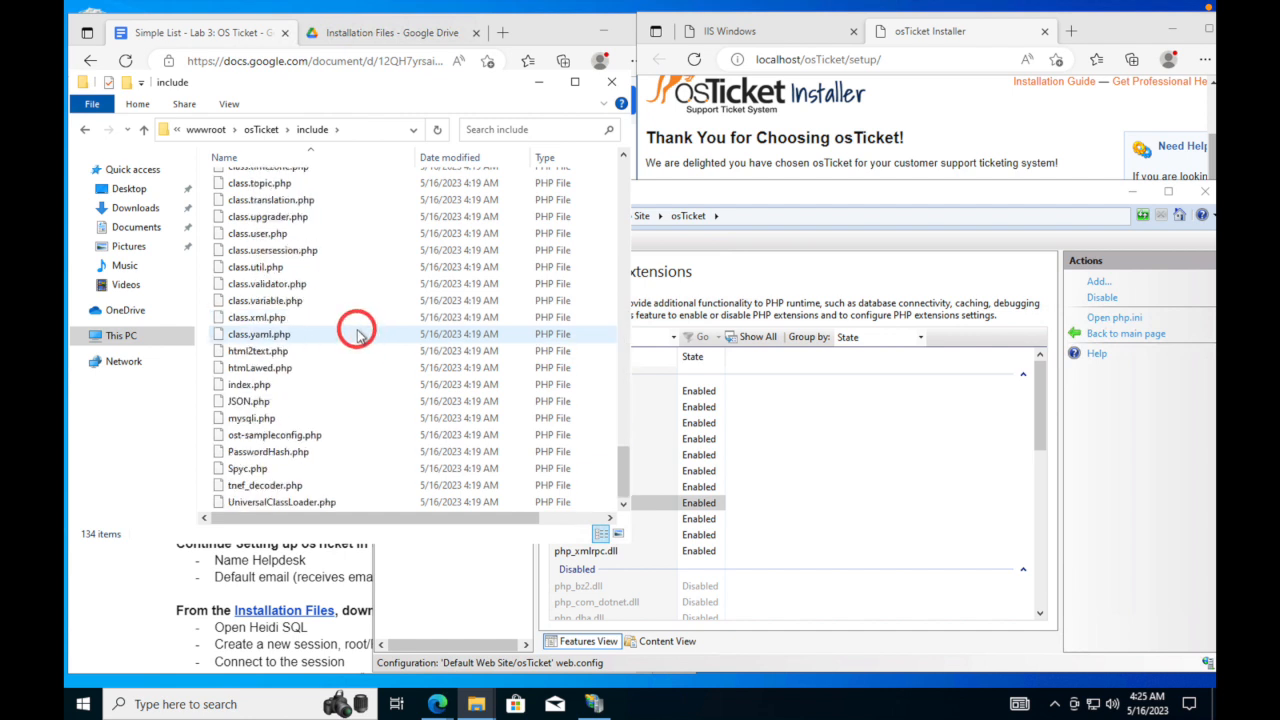
- Remove 'sample' from ost-sampleconfig.php so the file becomes ost-config.php
left_click(297, 438)
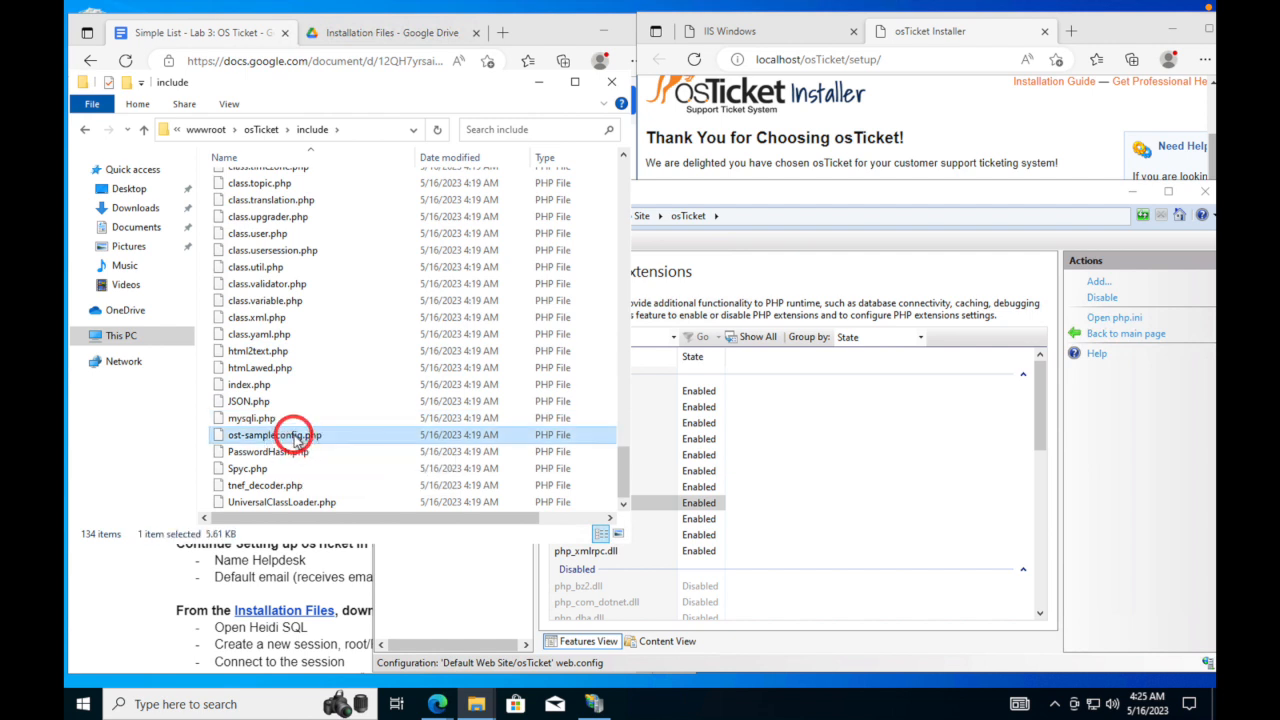
left_click(297, 438)
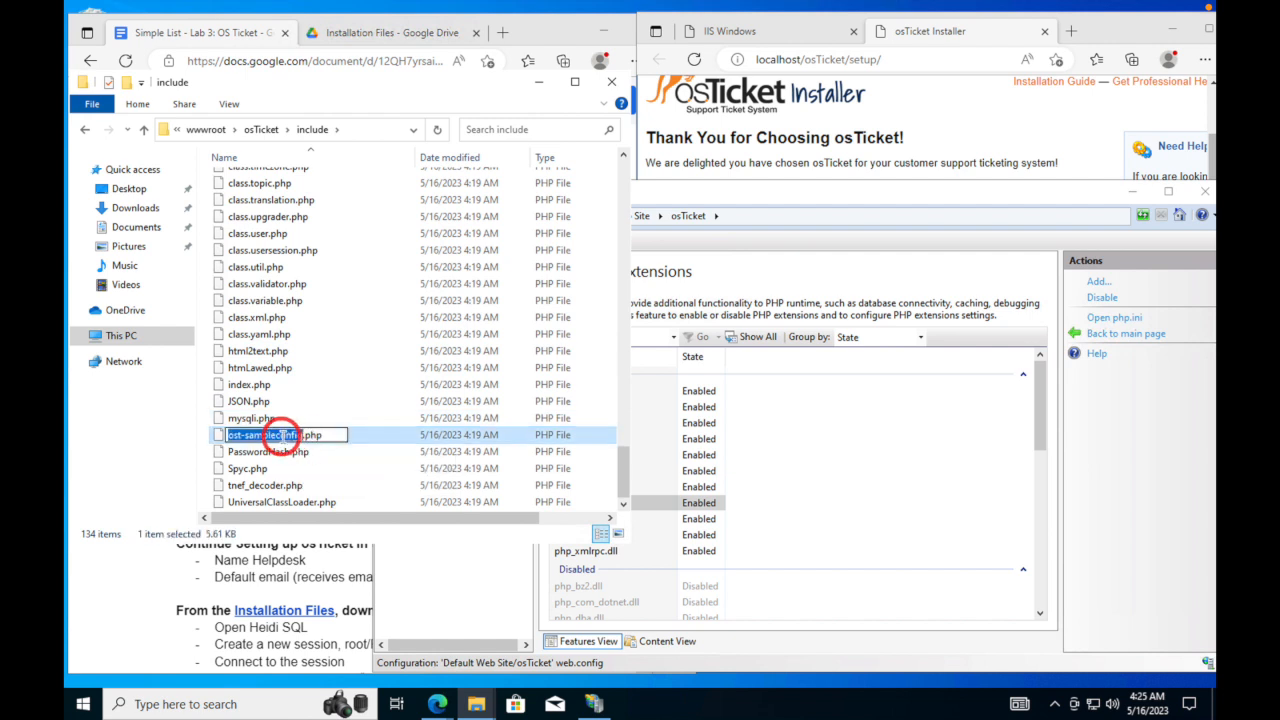
left_click(276, 436)
key("BackSpace")
key("BackSpace")
key("BackSpace")
key("BackSpace")
key("BackSpace")
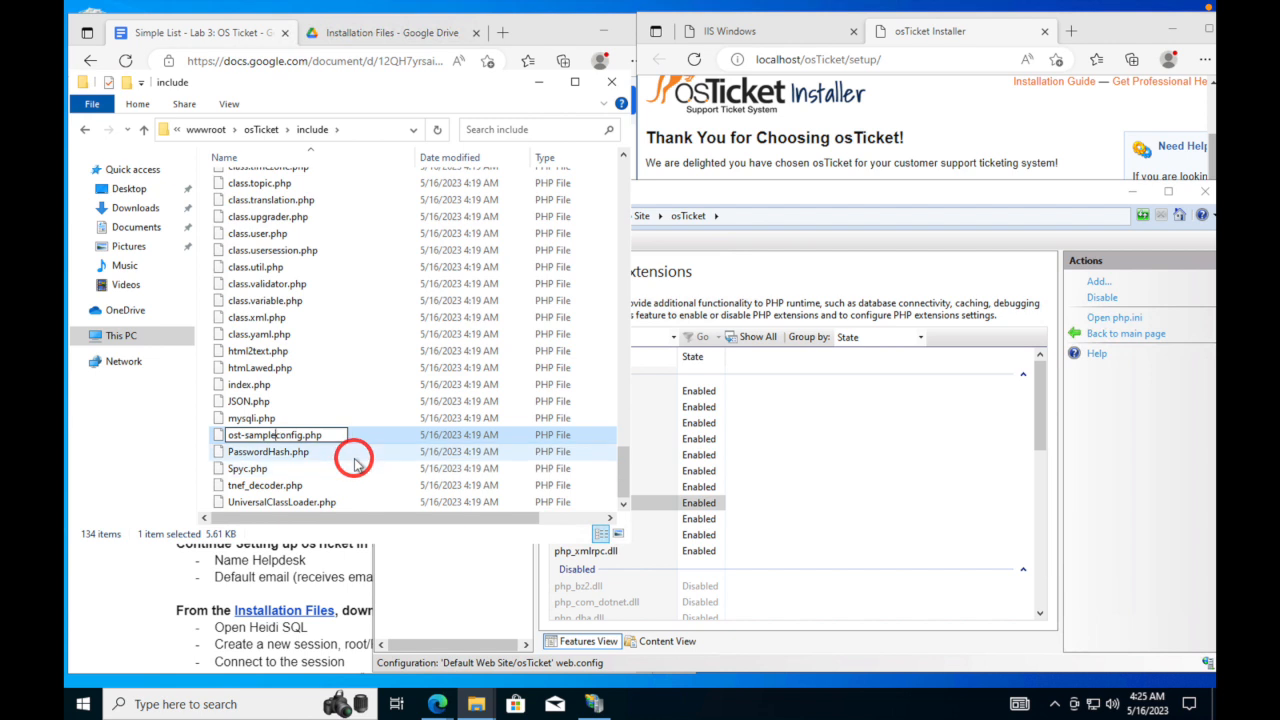
key("BackSpace")
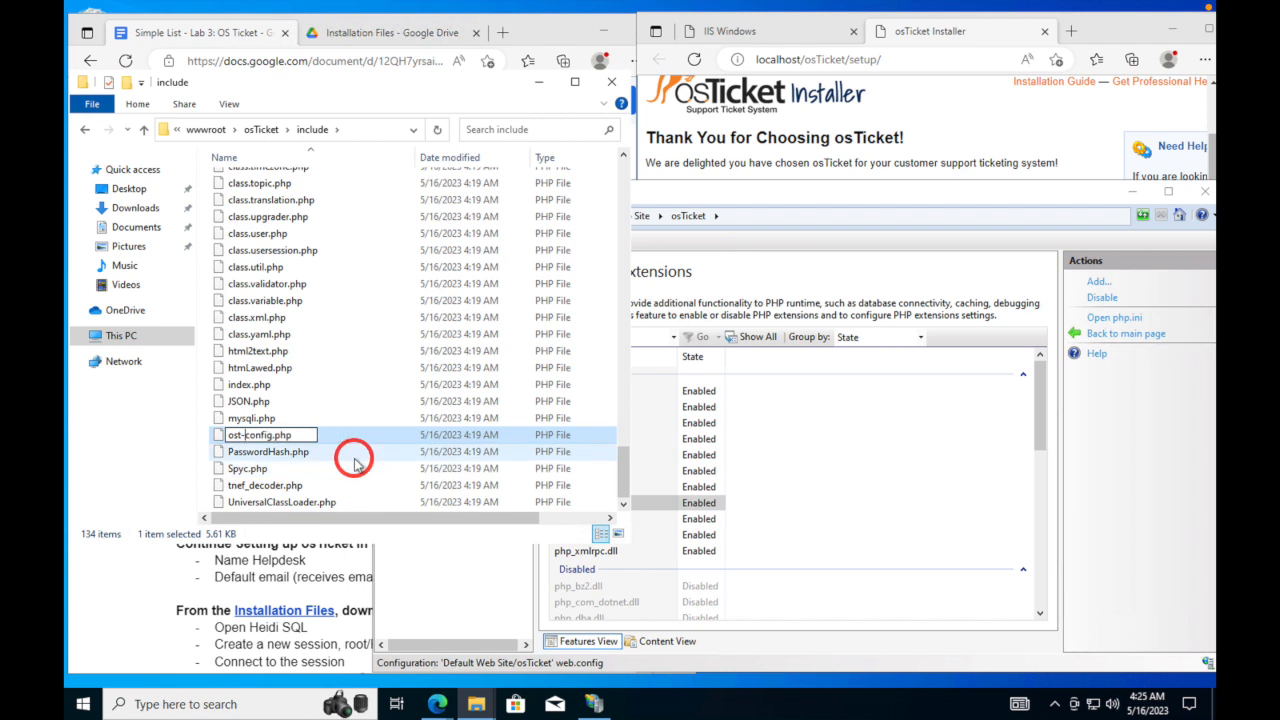
key("Return")
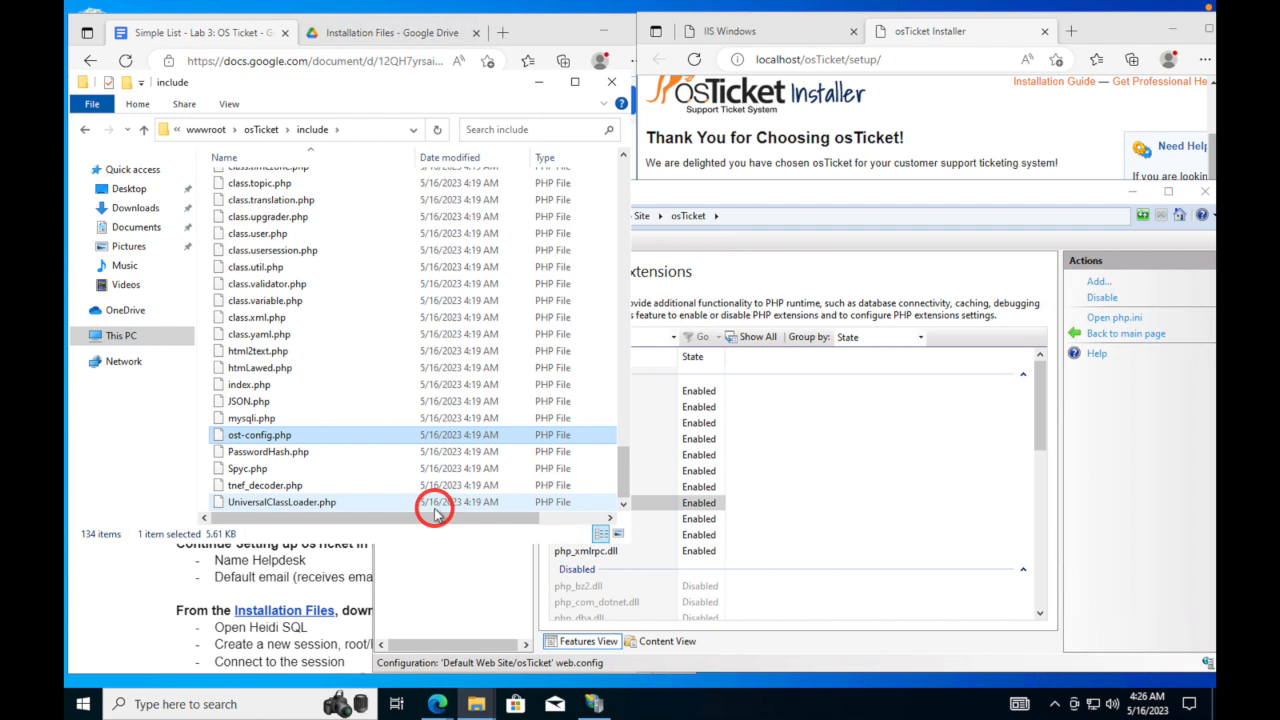
- Open Properties > Security > Advanced for ost-config.php, cancelling a briefly started new entry
right_click(279, 441)
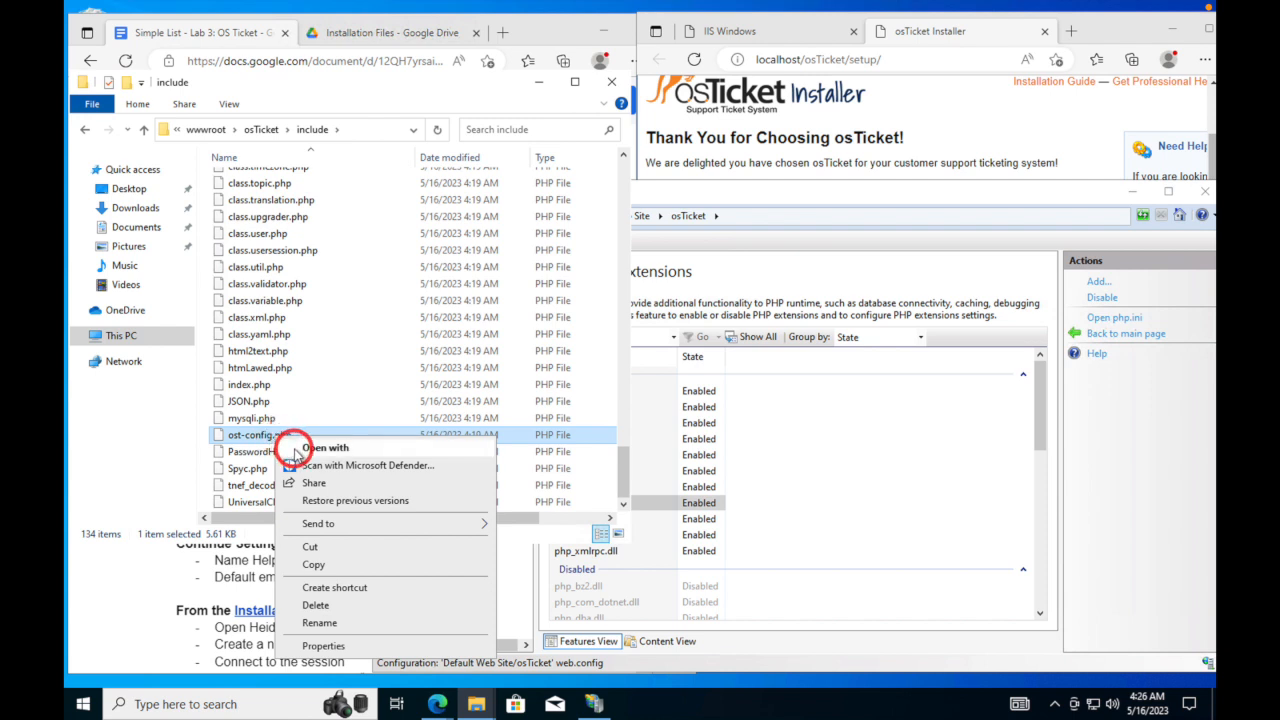
left_click(338, 646)
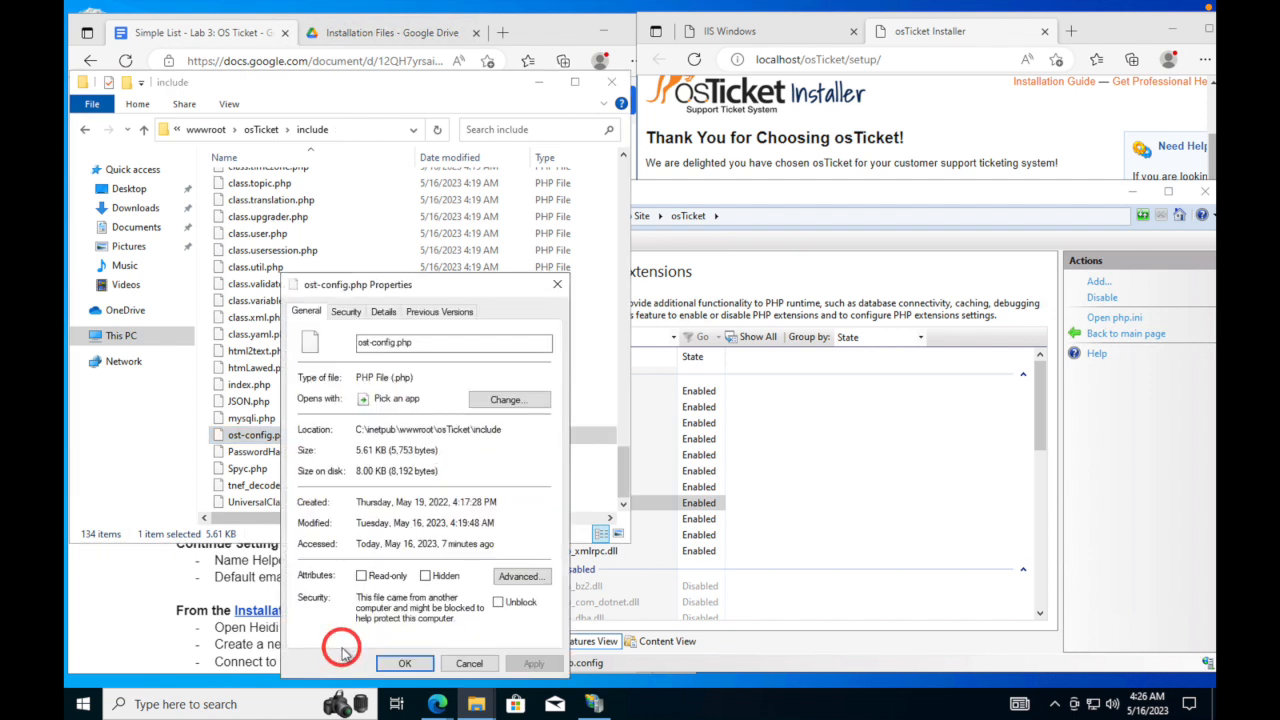
left_click(347, 312)
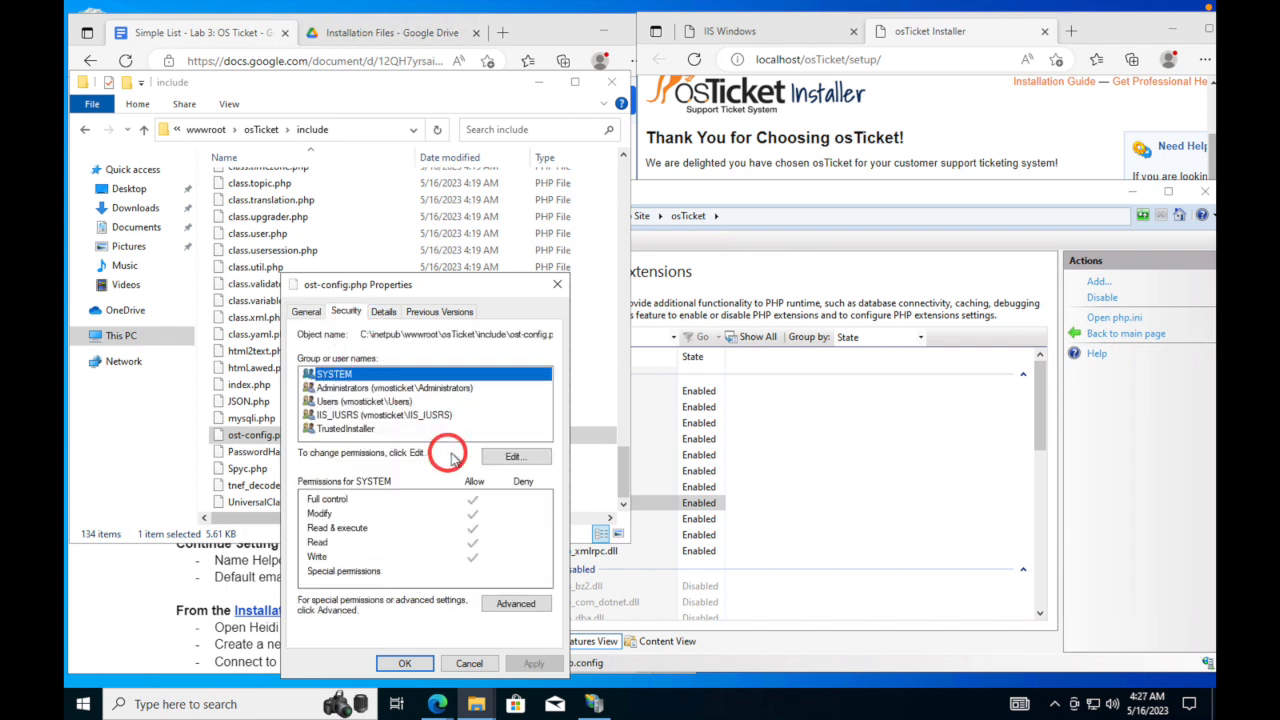
left_click(506, 602)
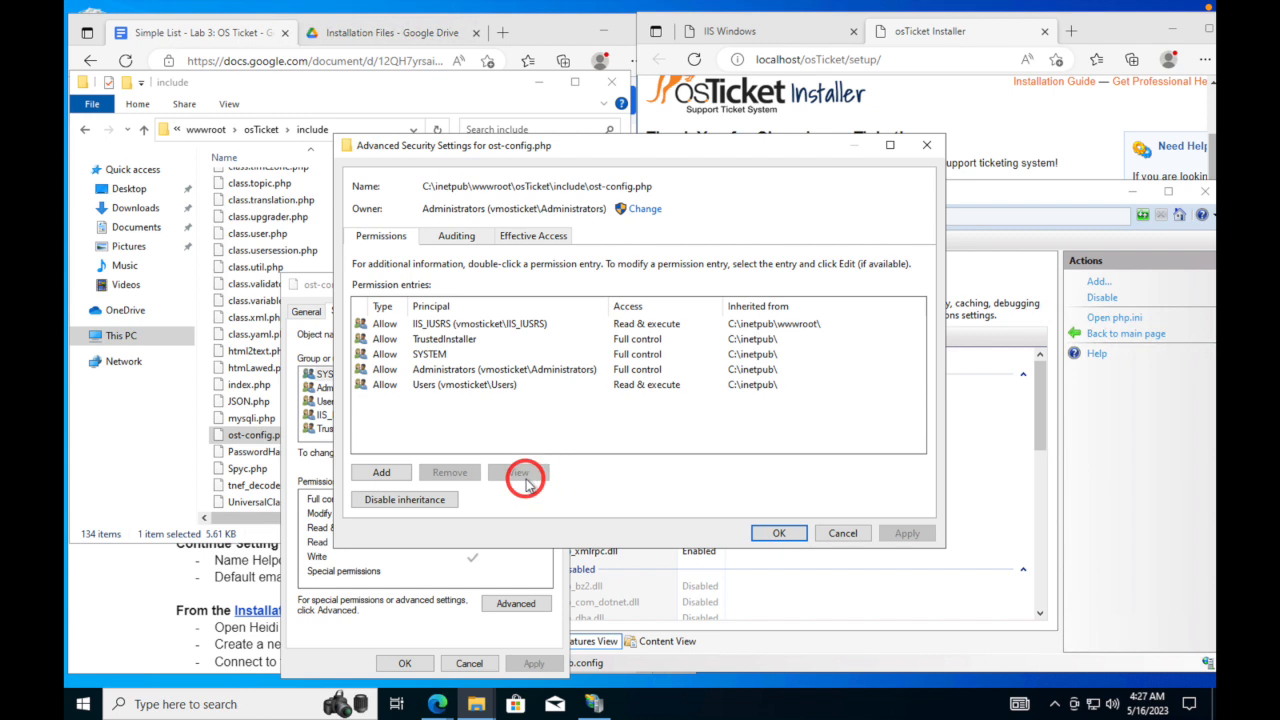
left_click(383, 473)
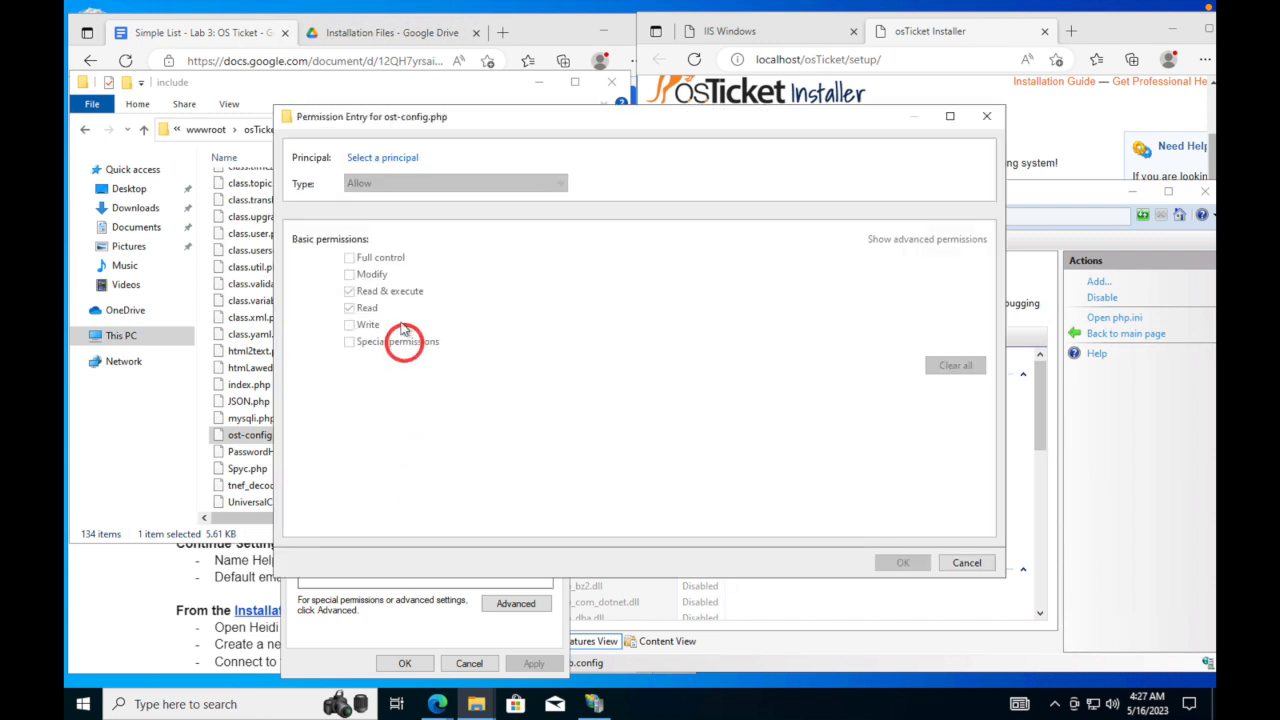
left_click(968, 563)
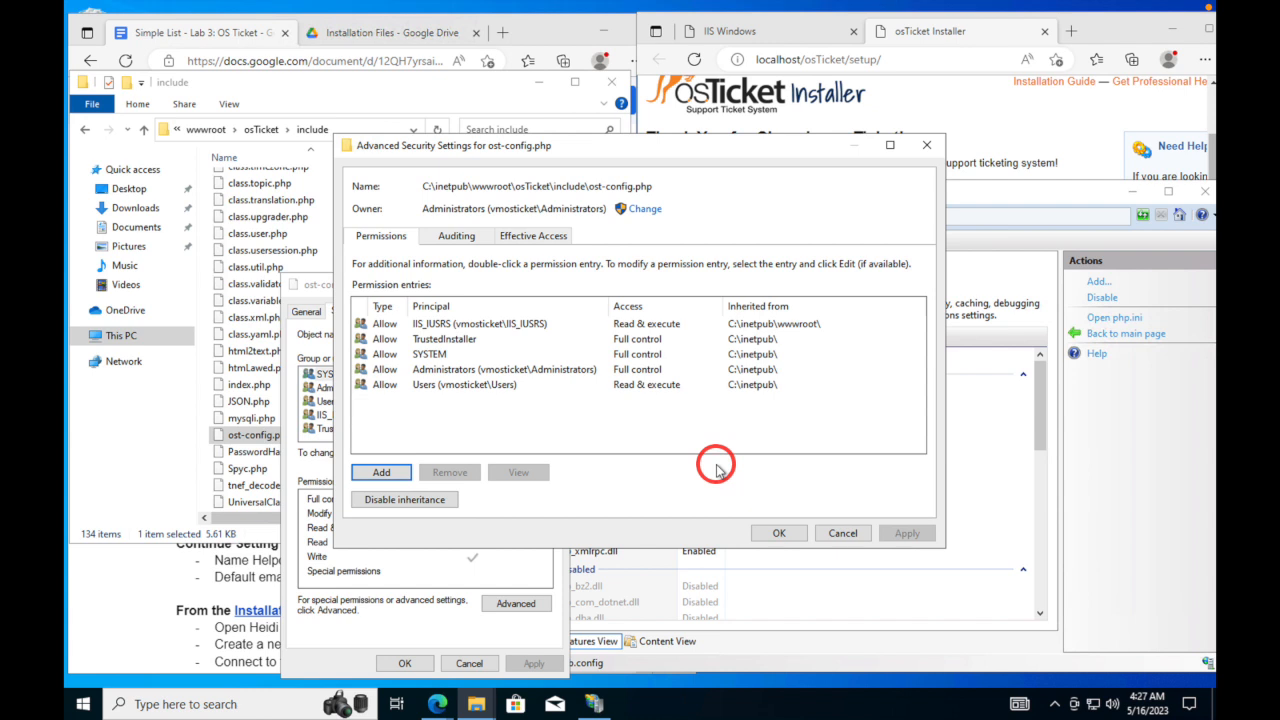
- Disable inheritance on ost-config.php, removing all inherited permissions, and begin a new permission entry
left_click(410, 505)
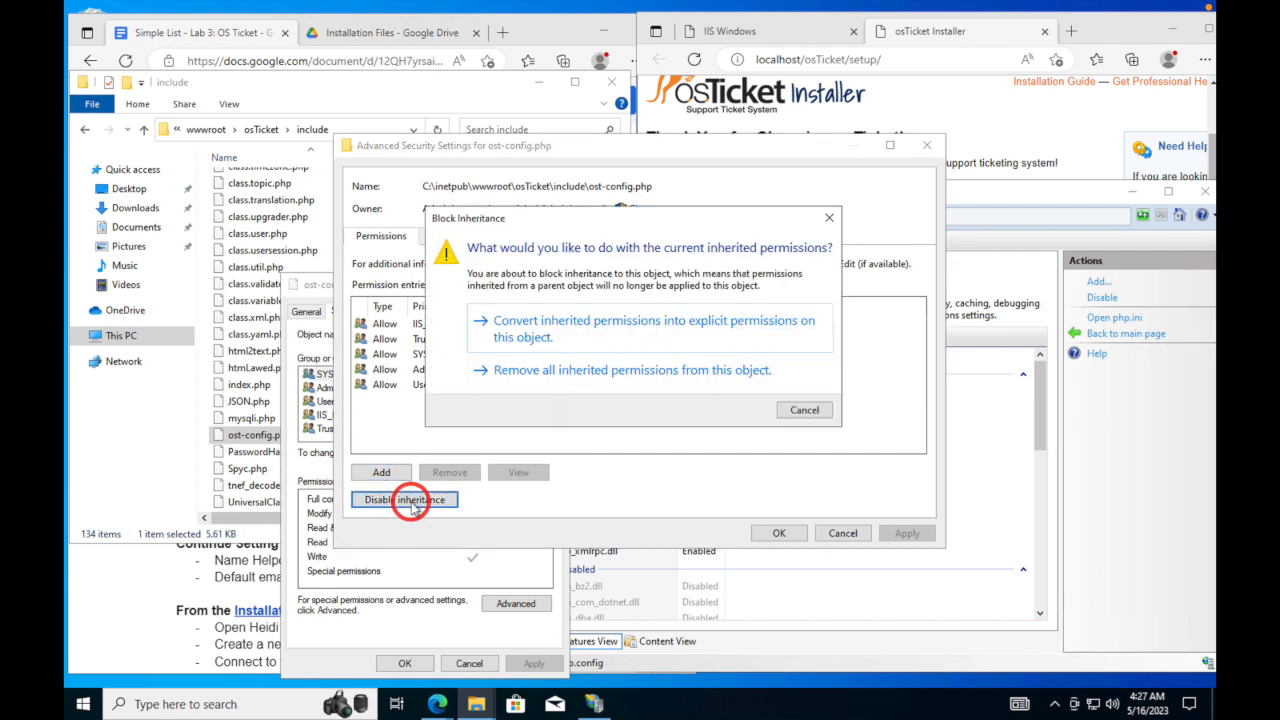
left_click(573, 378)
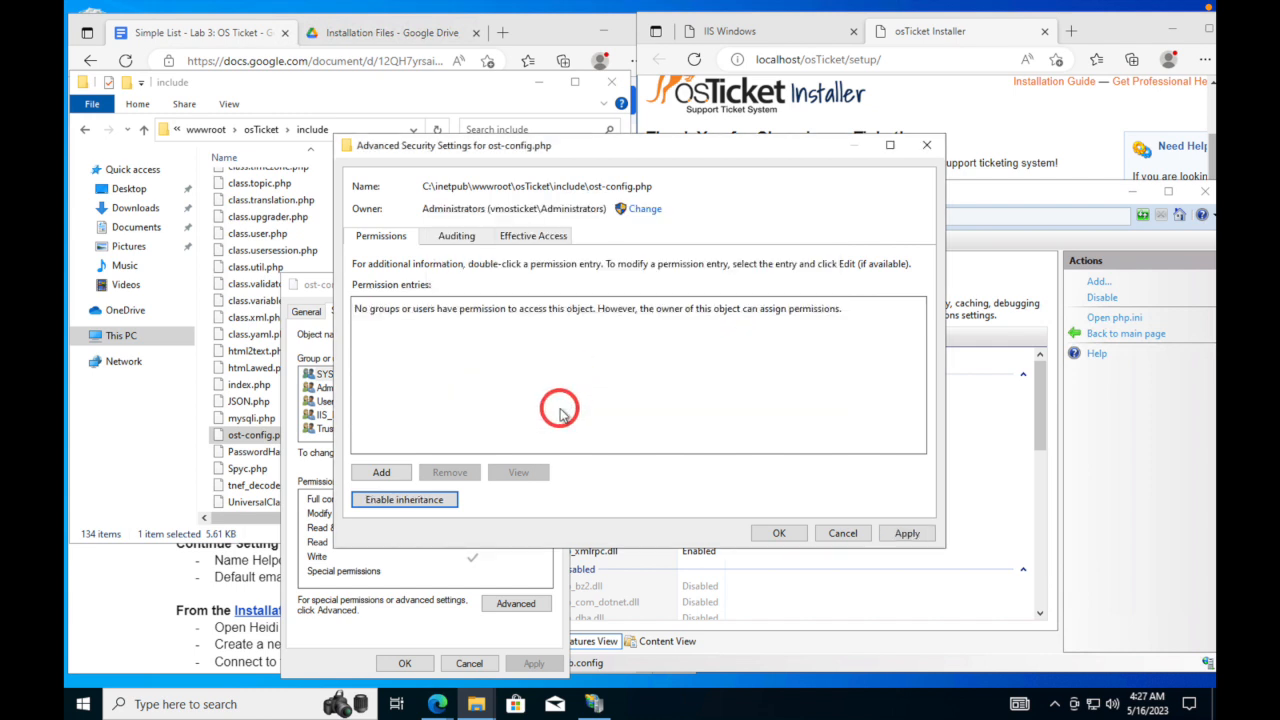
left_click(381, 472)
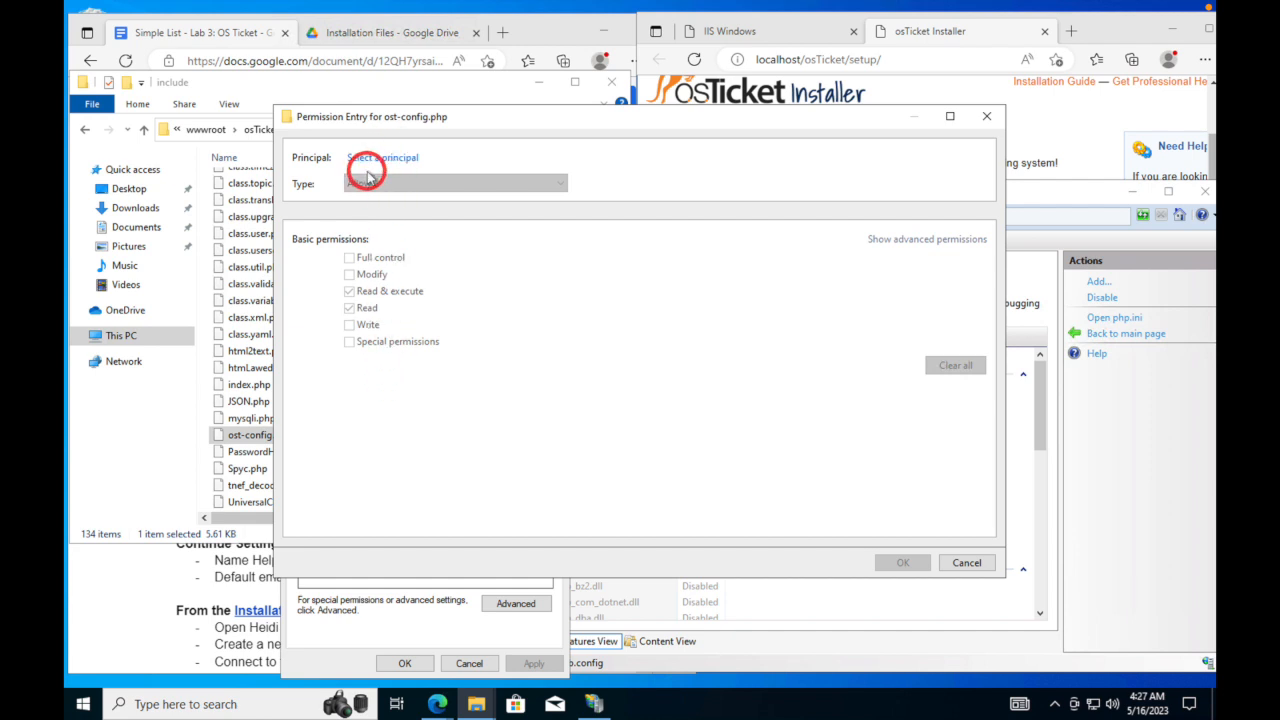
- Add Everyone as the principal with Full control on ost-config.php and apply the permissions
left_click(382, 159)
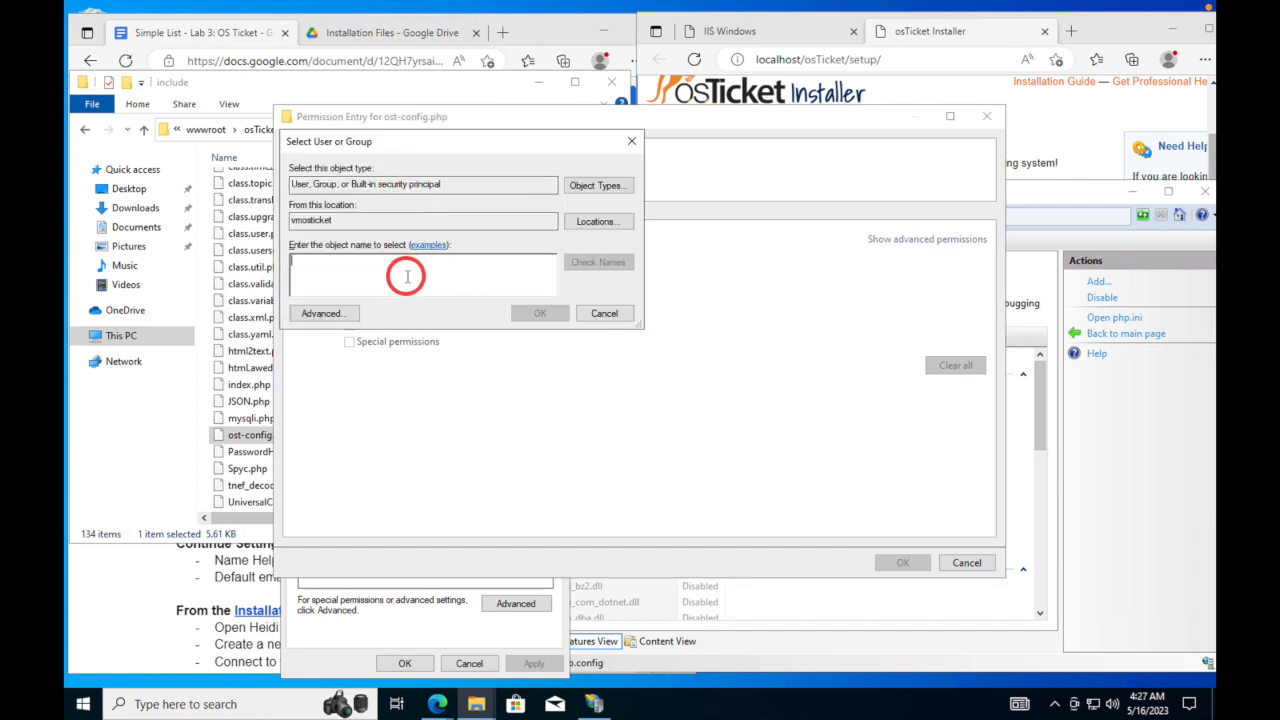
type("E")
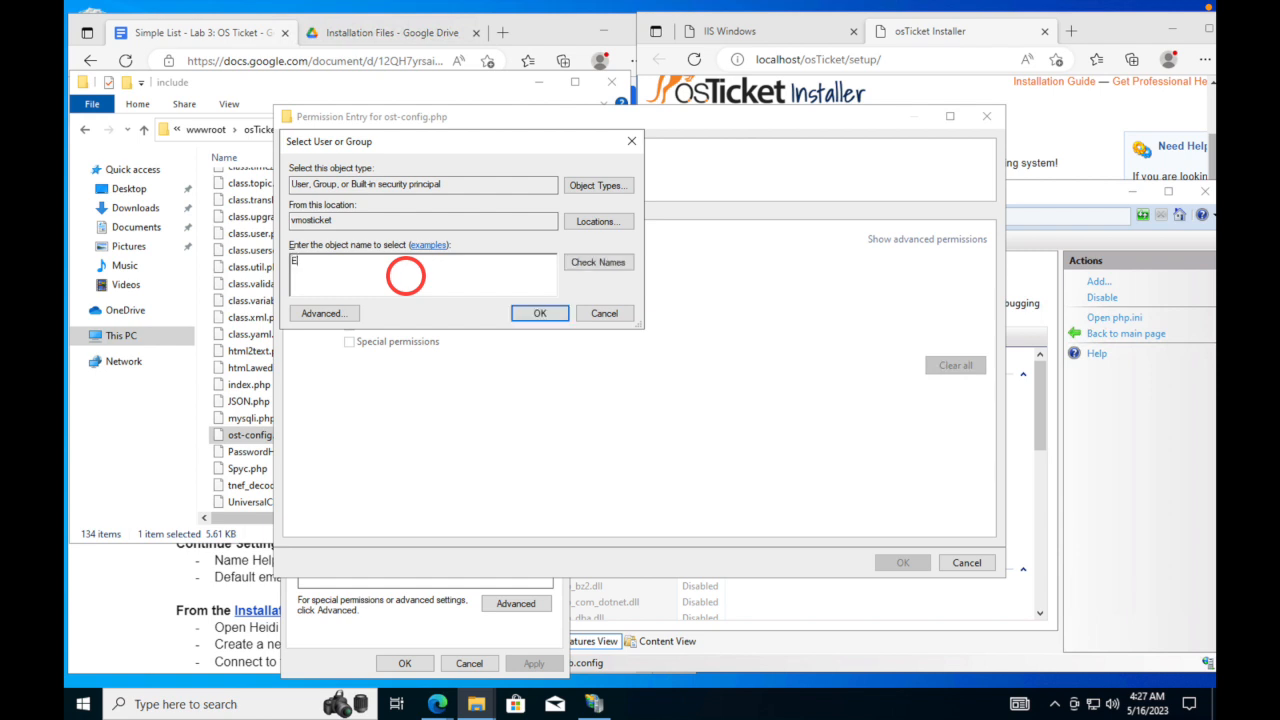
type("veryone")
left_click(584, 266)
left_click(552, 315)
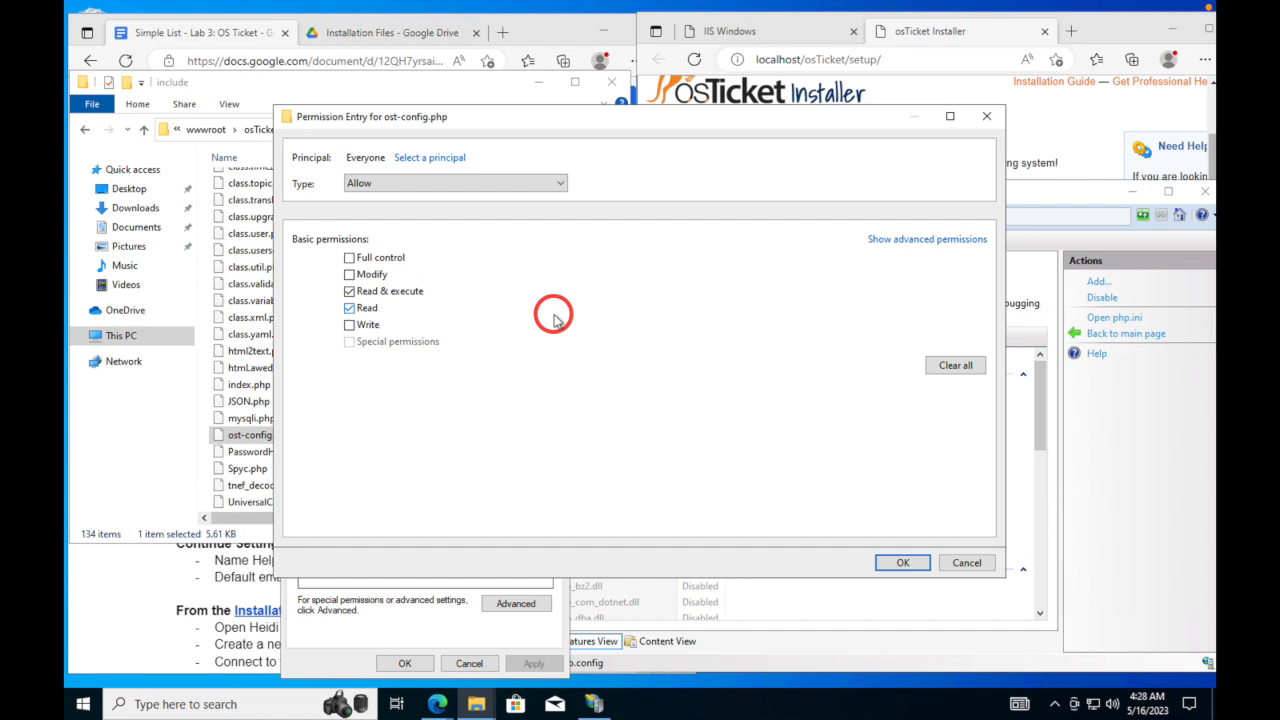
left_click(349, 258)
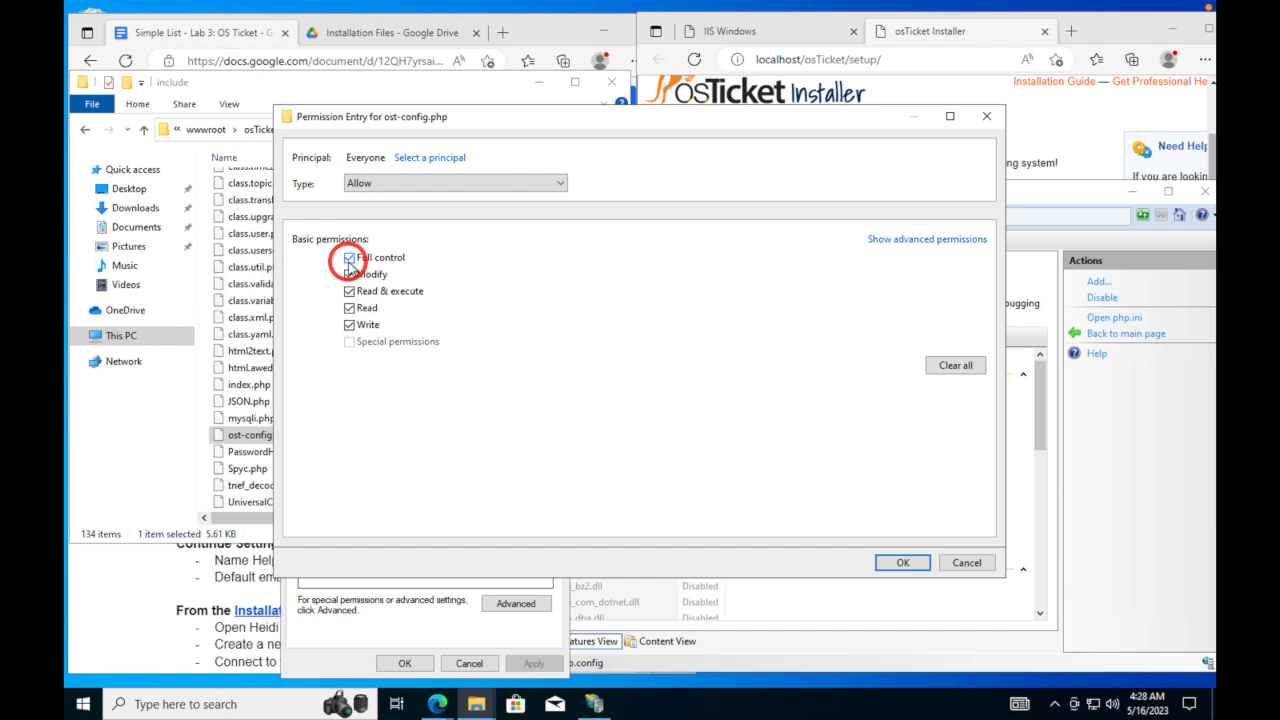
left_click(885, 564)
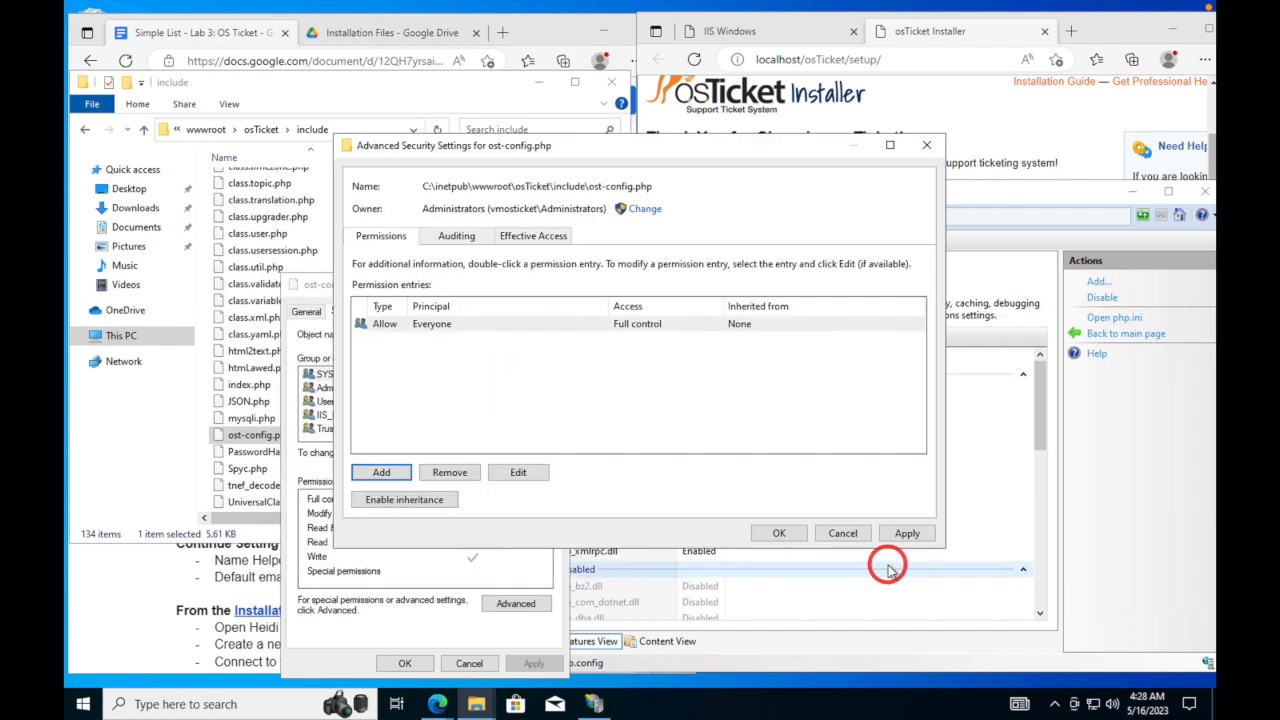
left_click(905, 534)
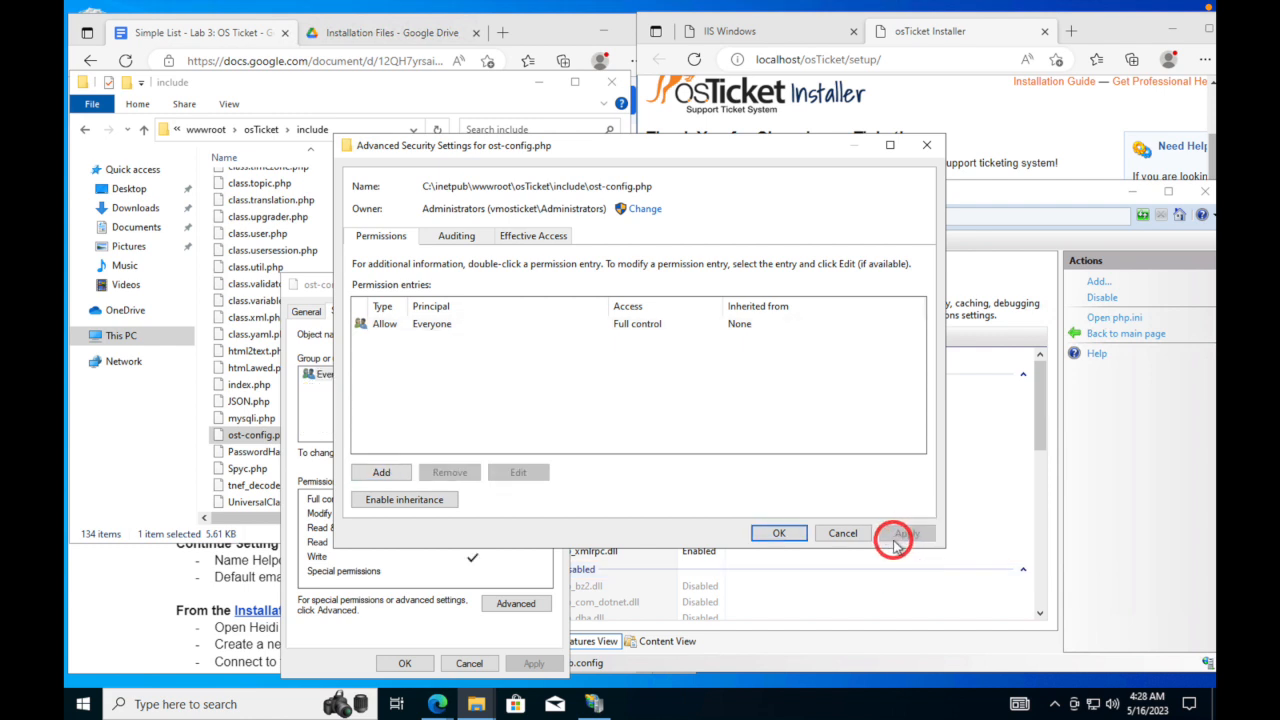
left_click(780, 533)
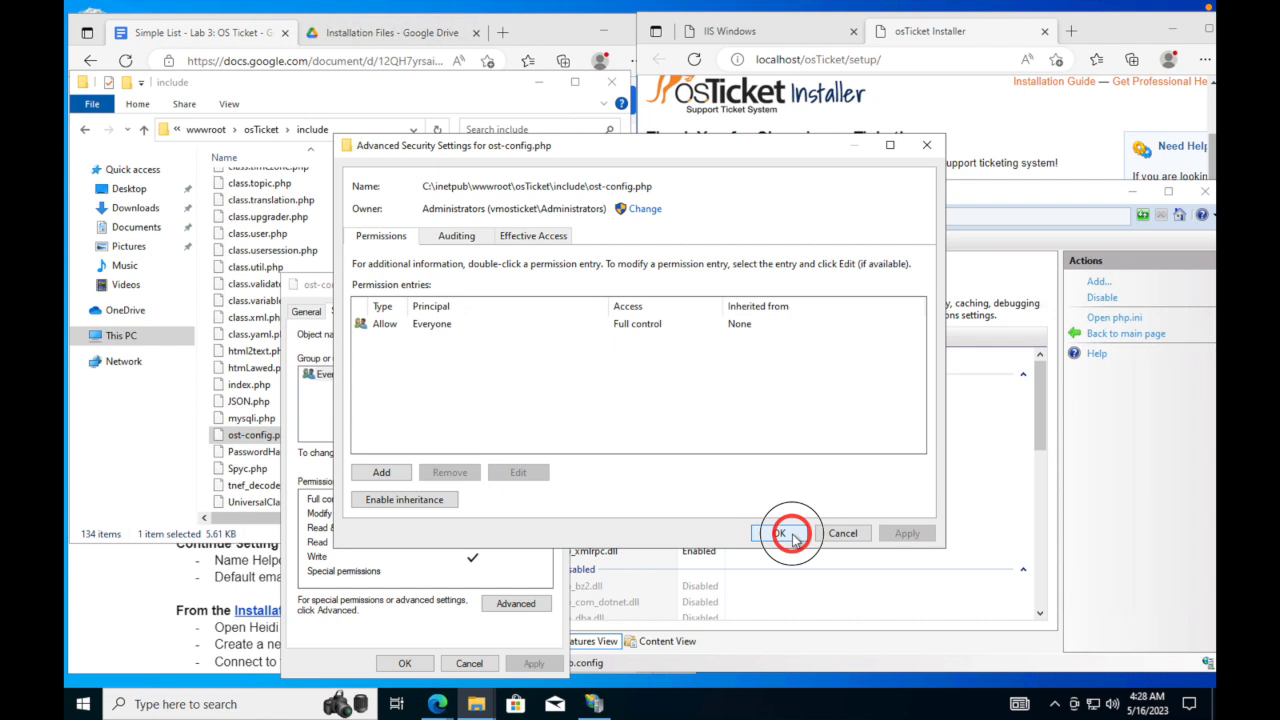
- Close the ost-config.php properties and continue past the osTicket prerequisites check
left_click(420, 663)
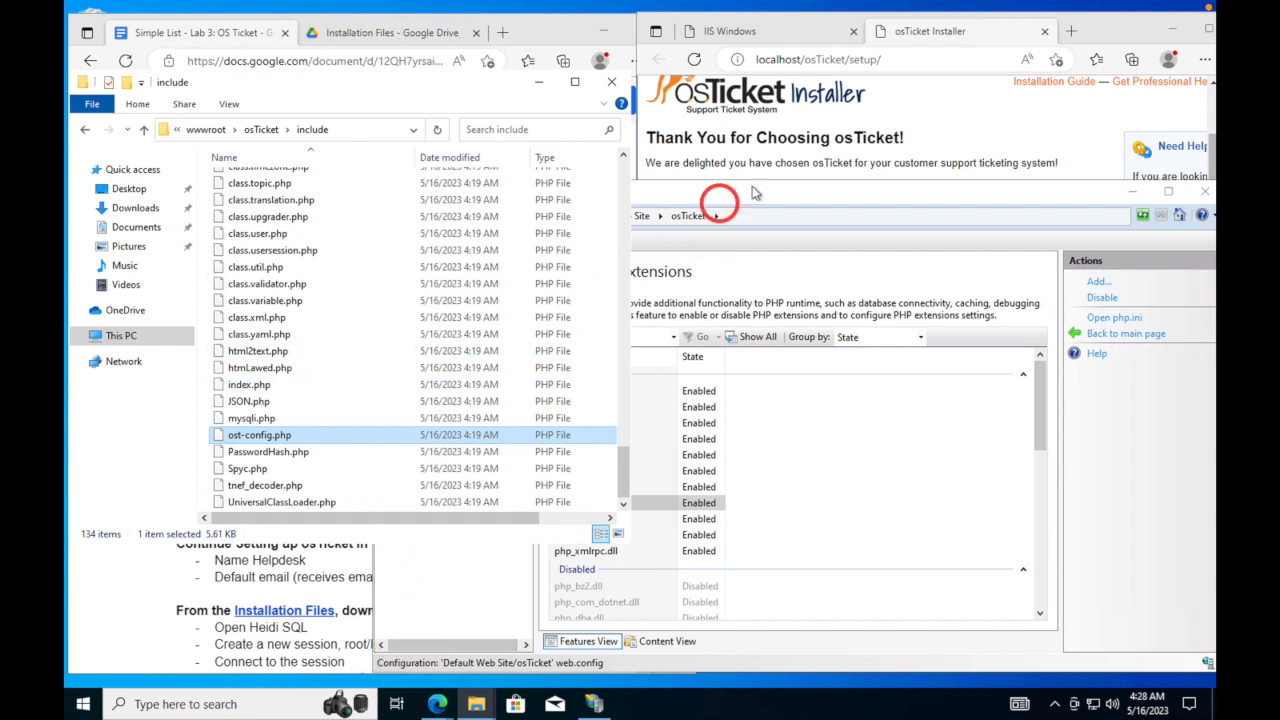
left_click(983, 147)
scroll(945, 468, "up", 1)
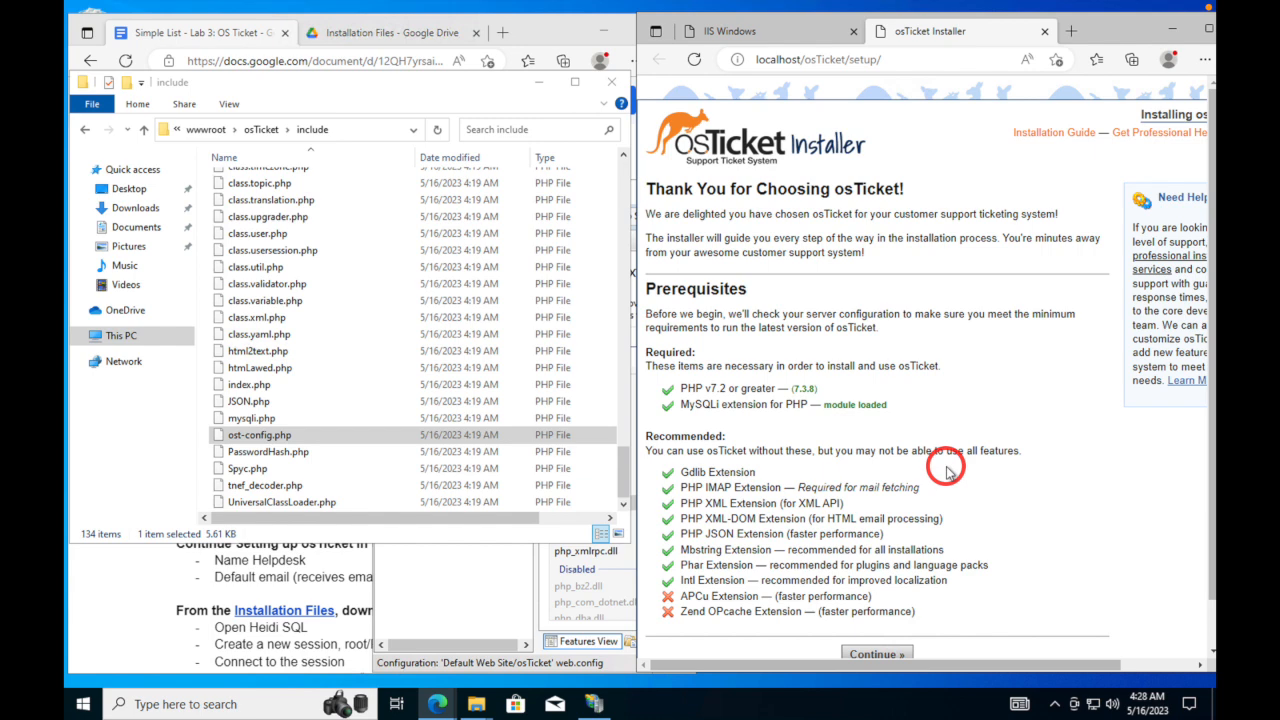
scroll(948, 470, "down", 1)
left_click(877, 603)
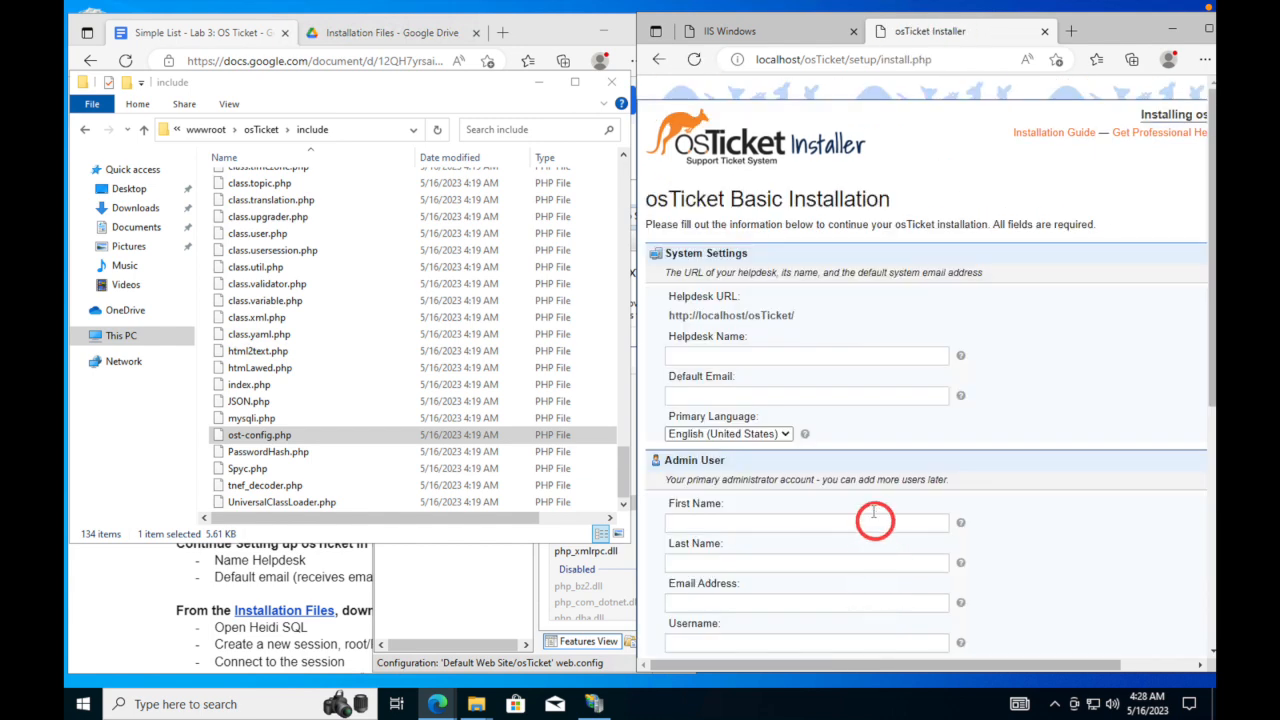
scroll(868, 495, "down", 5)
scroll(862, 505, "up", 5)
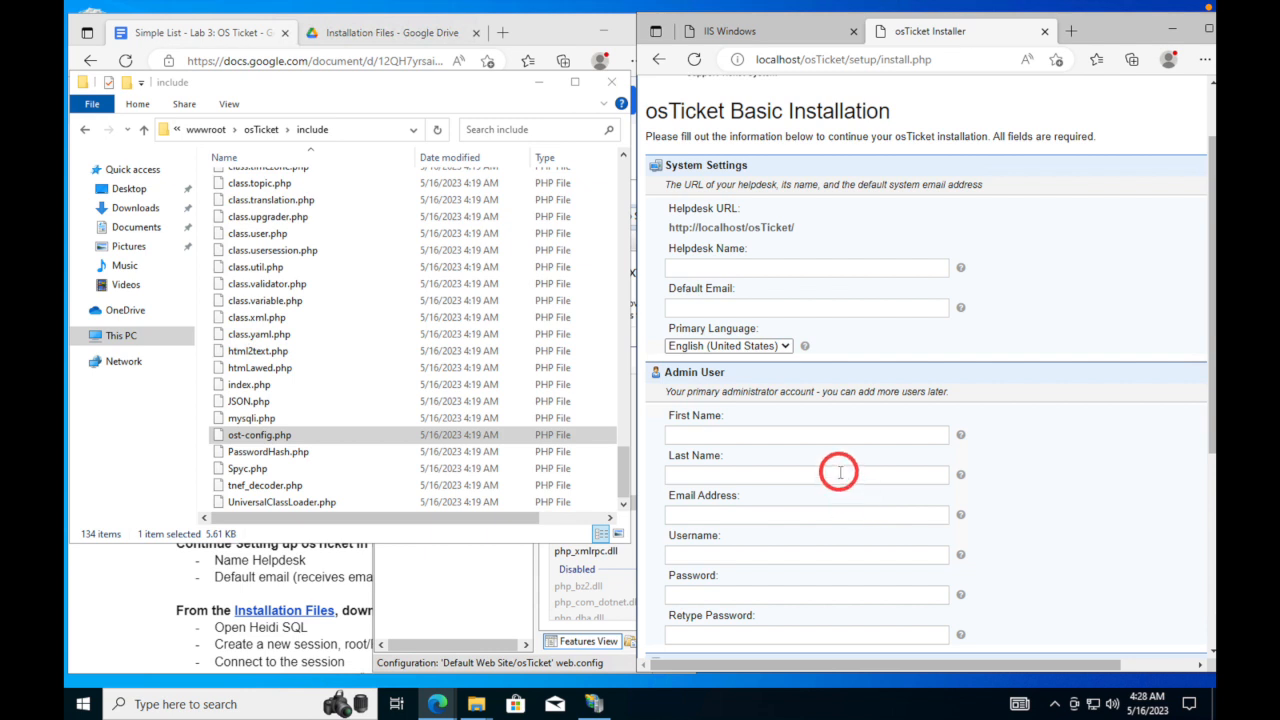
- Enter the helpdesk name and the default system email address in System Settings
left_click(786, 268)
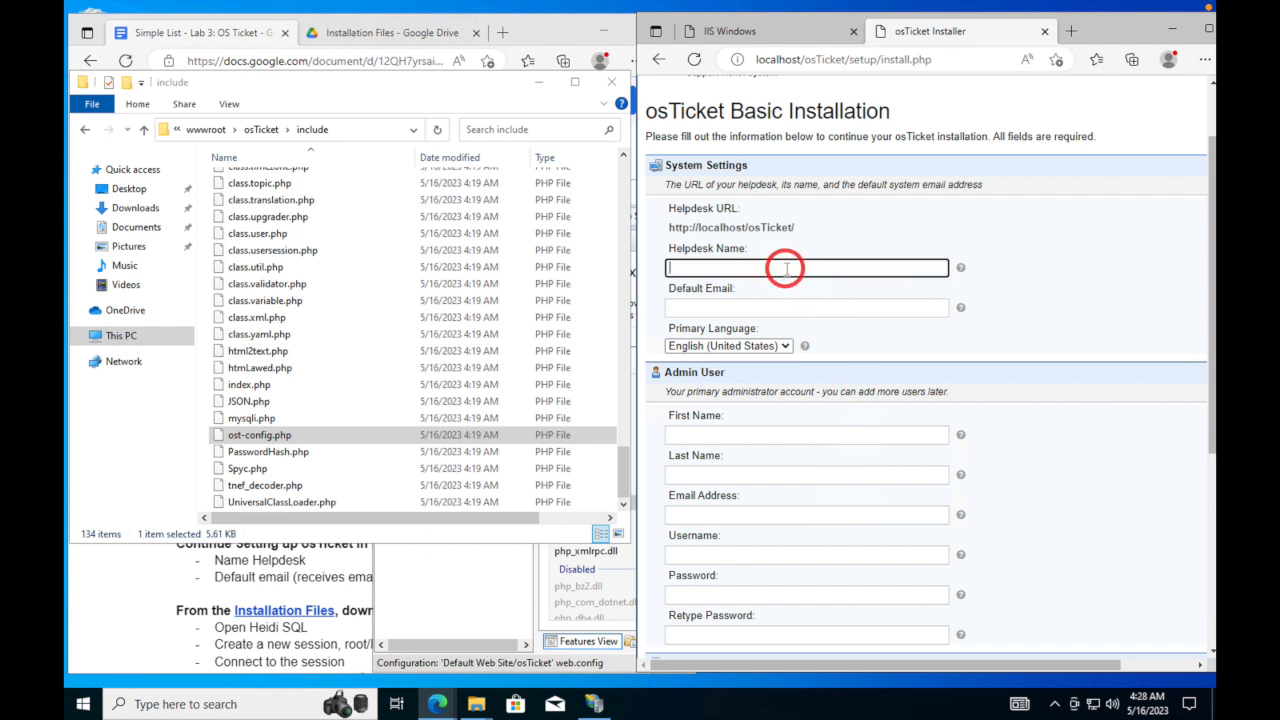
type("Josh Help Desk")
key("Tab")
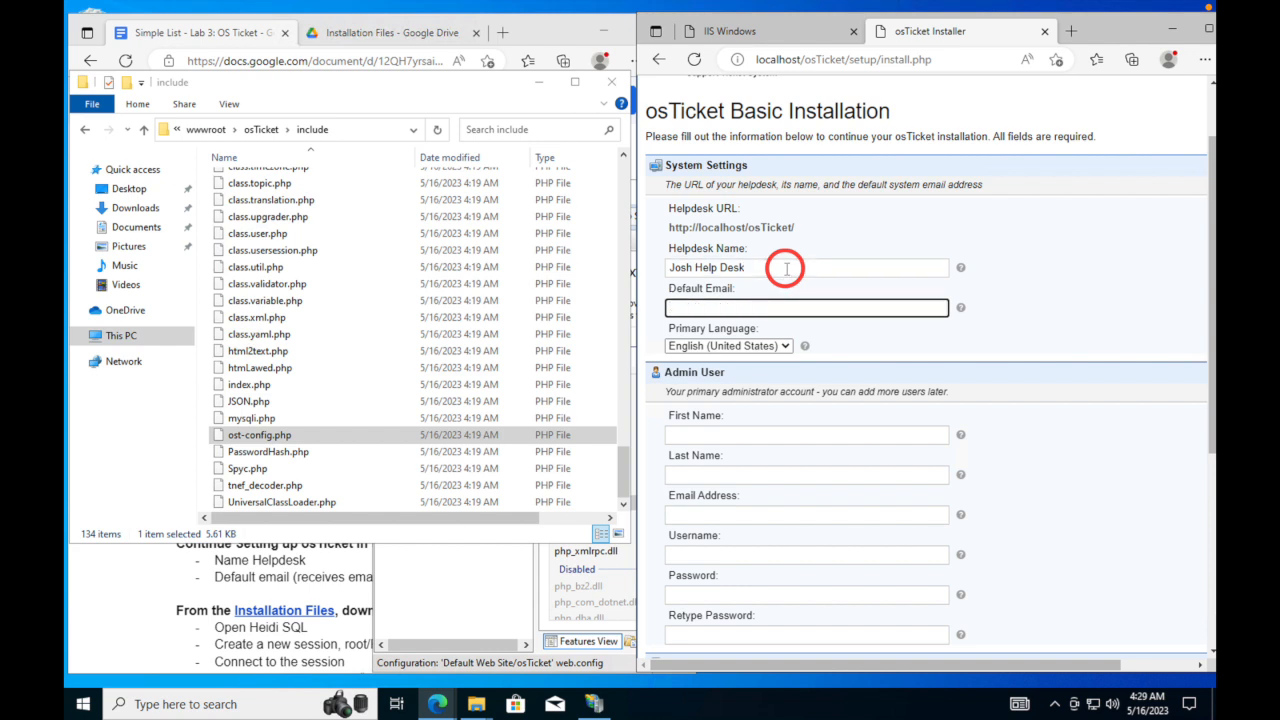
scroll(800, 400, "down", 4)
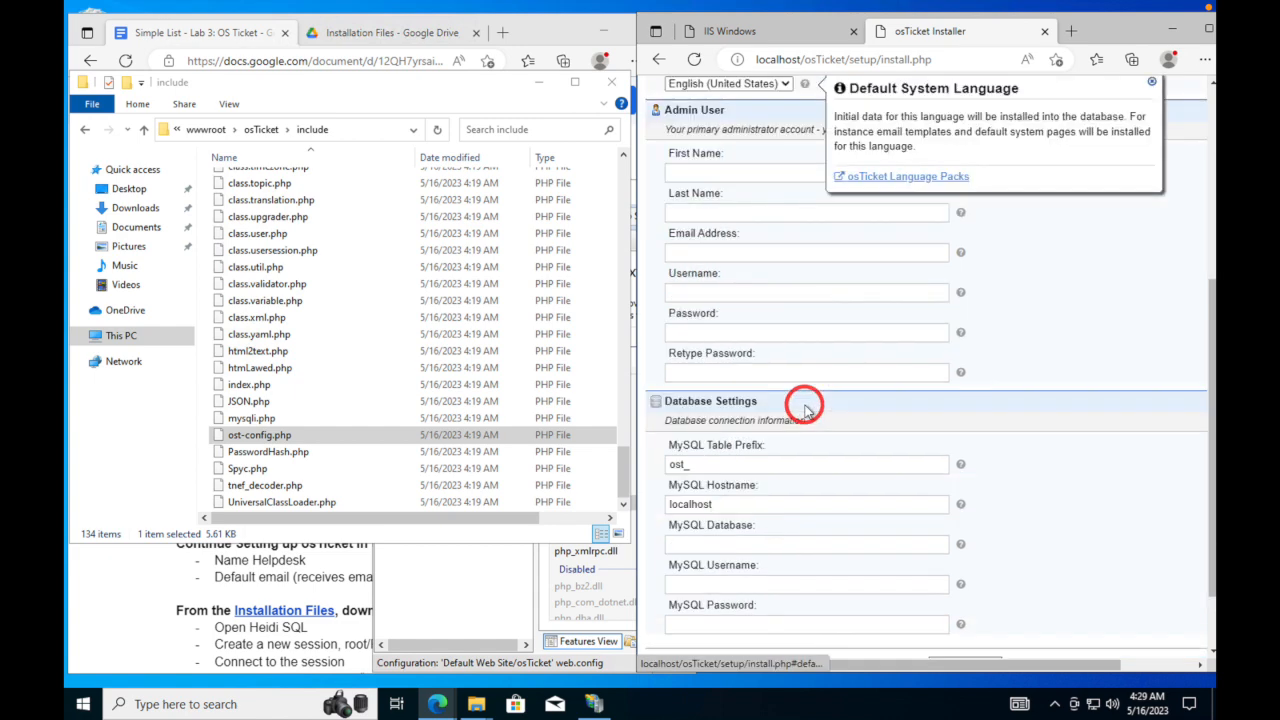
scroll(806, 410, "up", 2)
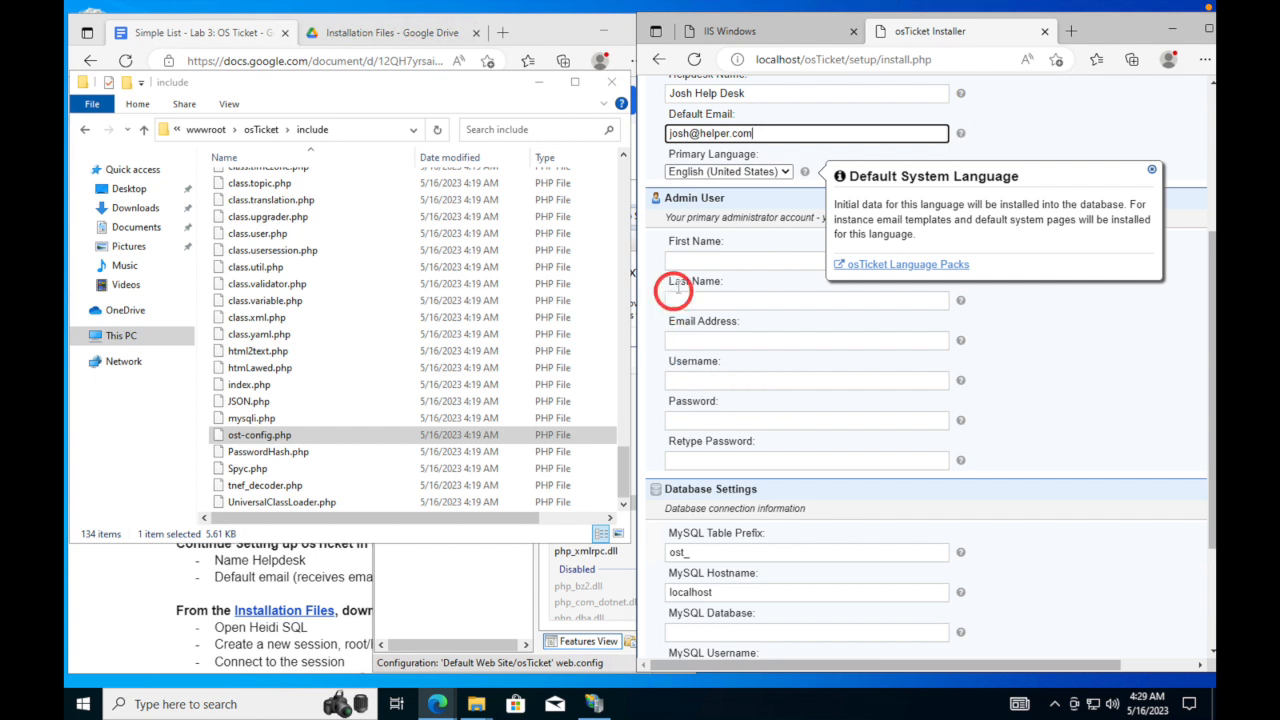
left_click(697, 262)
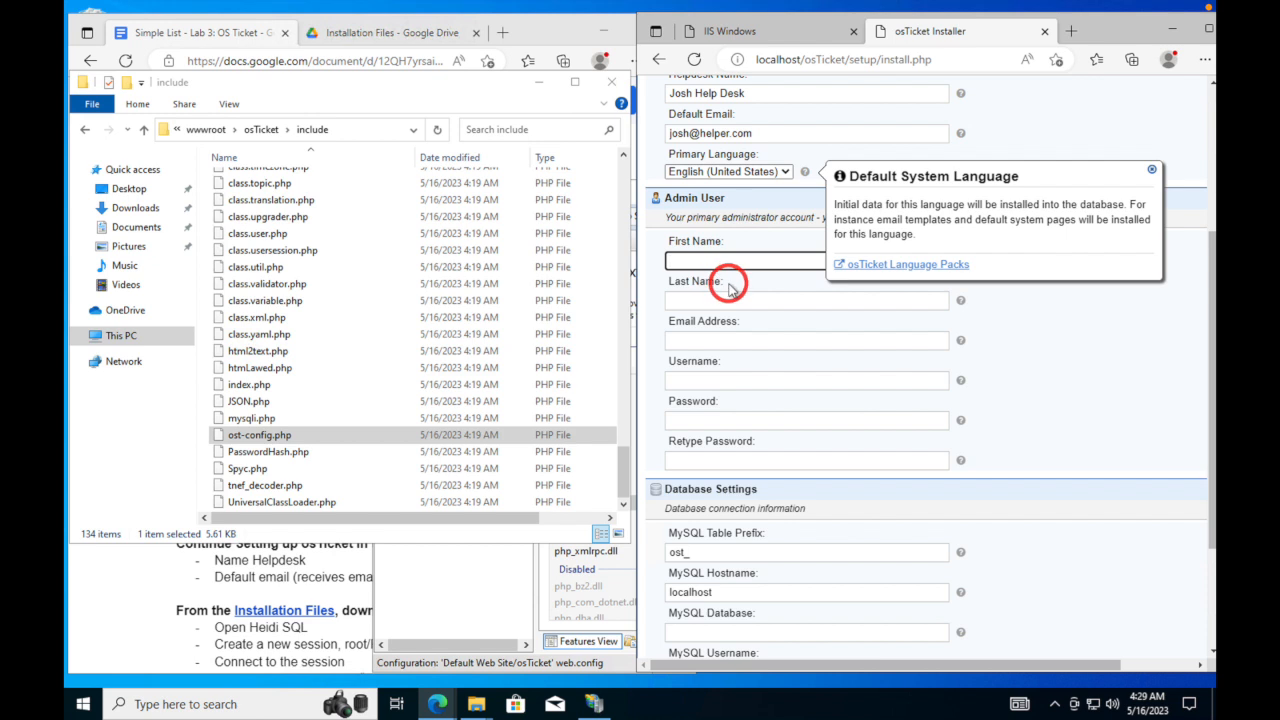
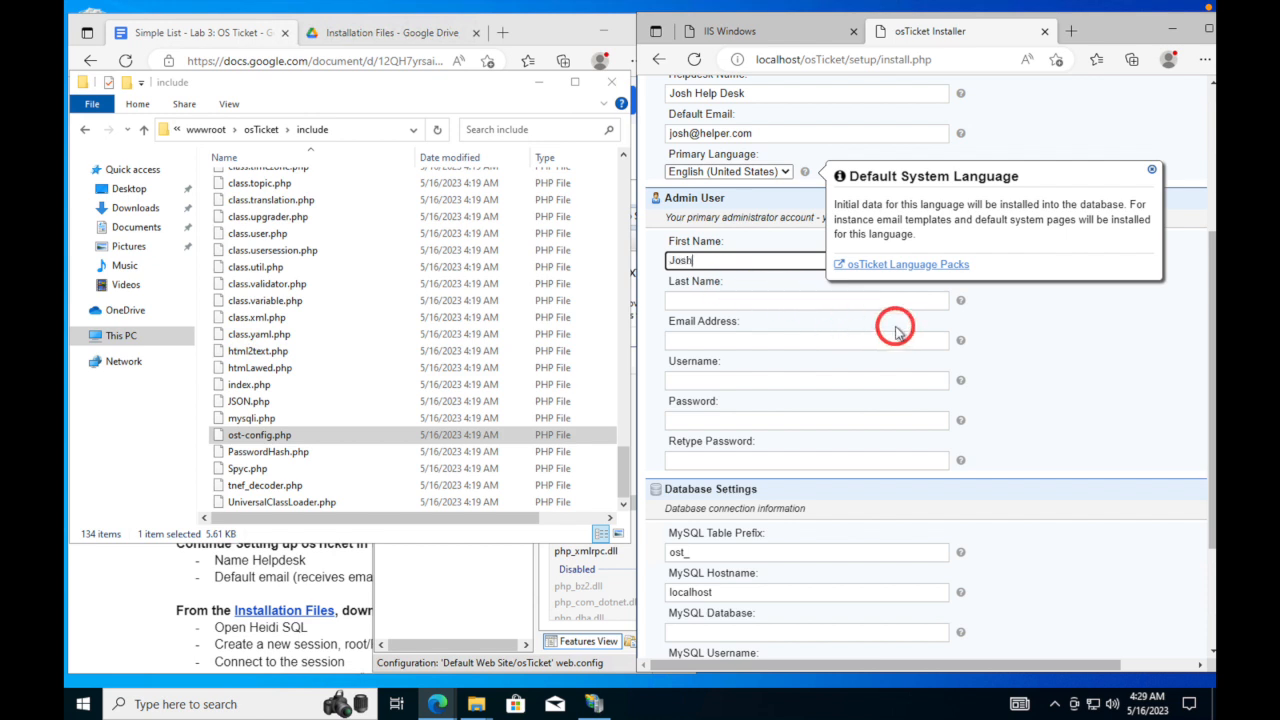
- Enter the admin user's first name, last name and email address
key("Tab")
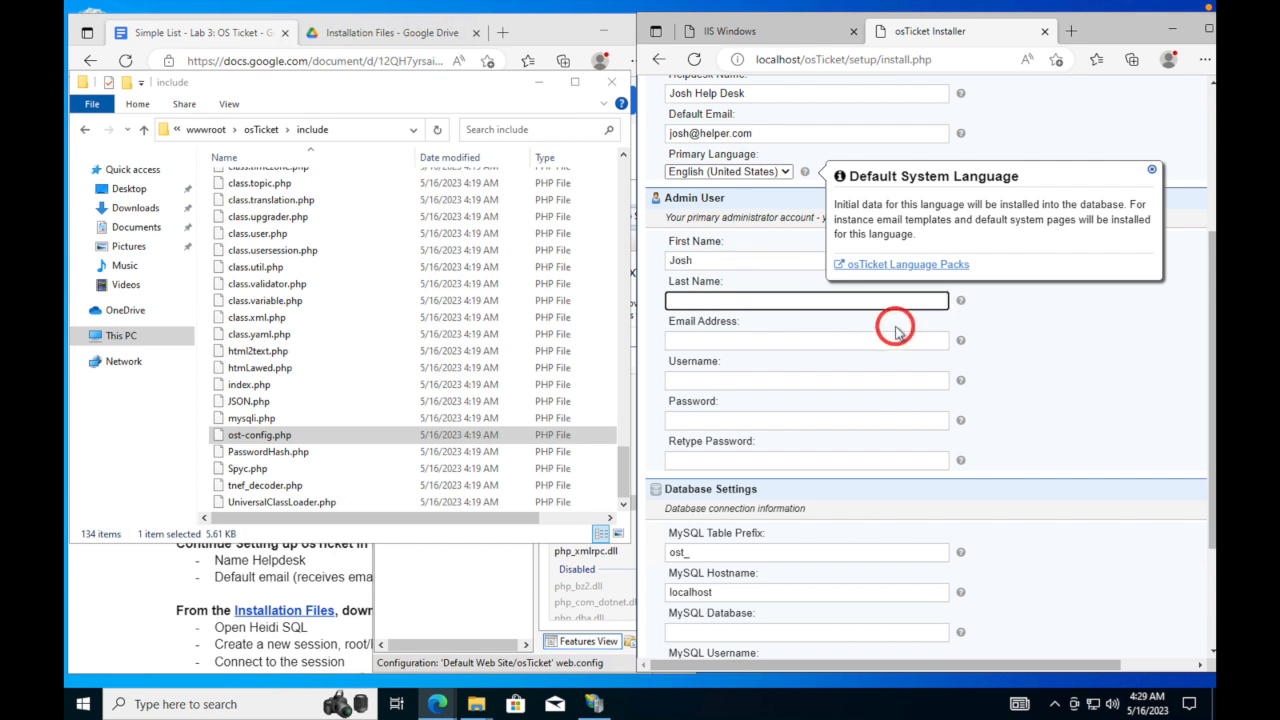
left_click(756, 260)
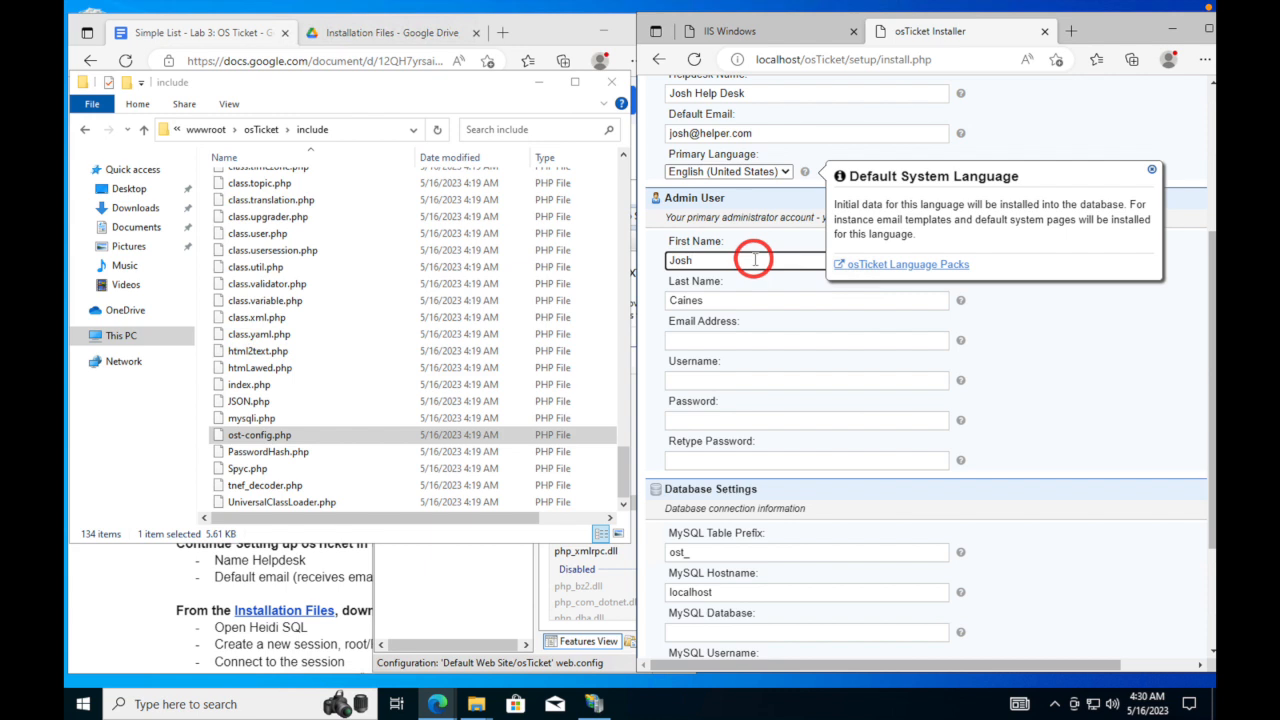
left_click(788, 338)
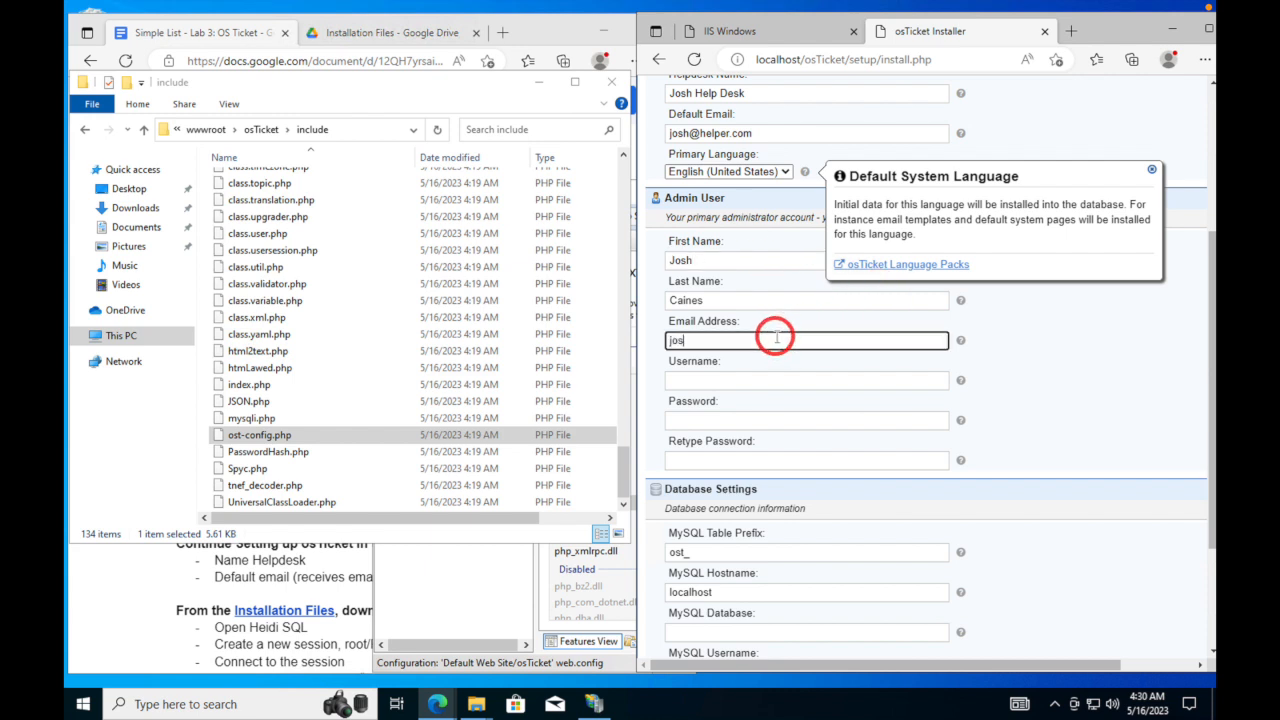
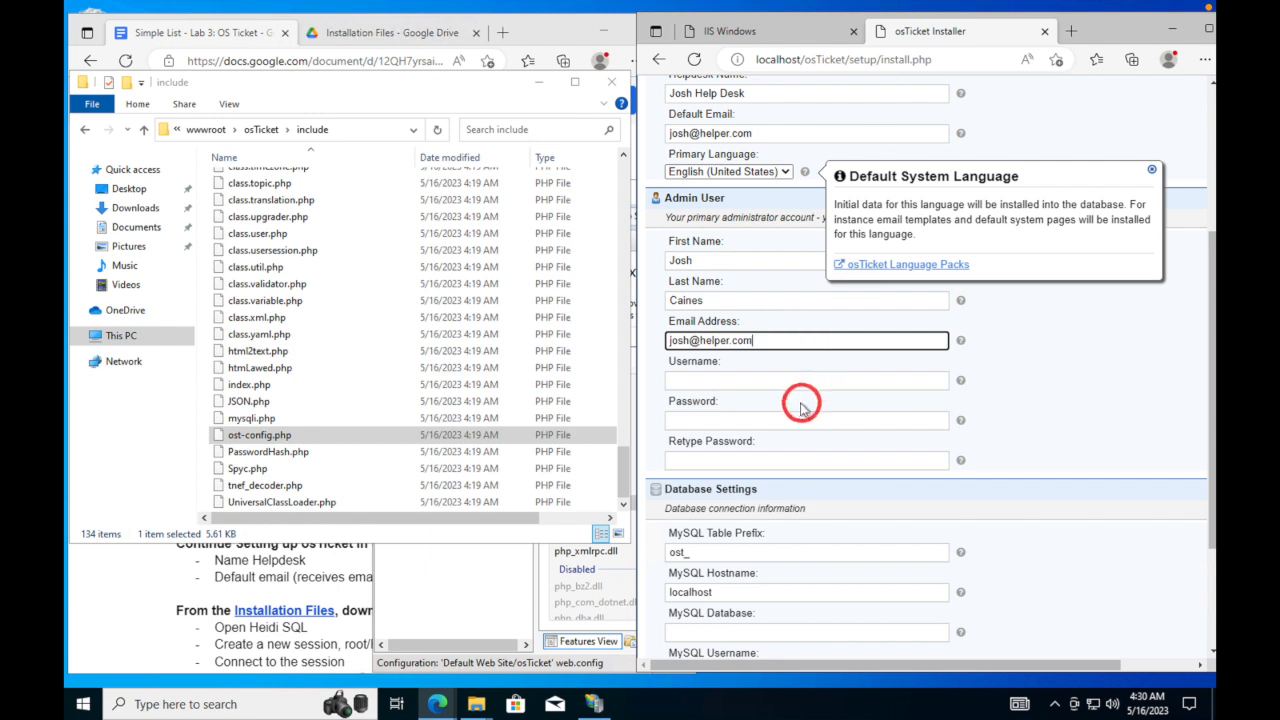
- Set the admin username and password, retype the password, and reveal it to verify
left_click(786, 381)
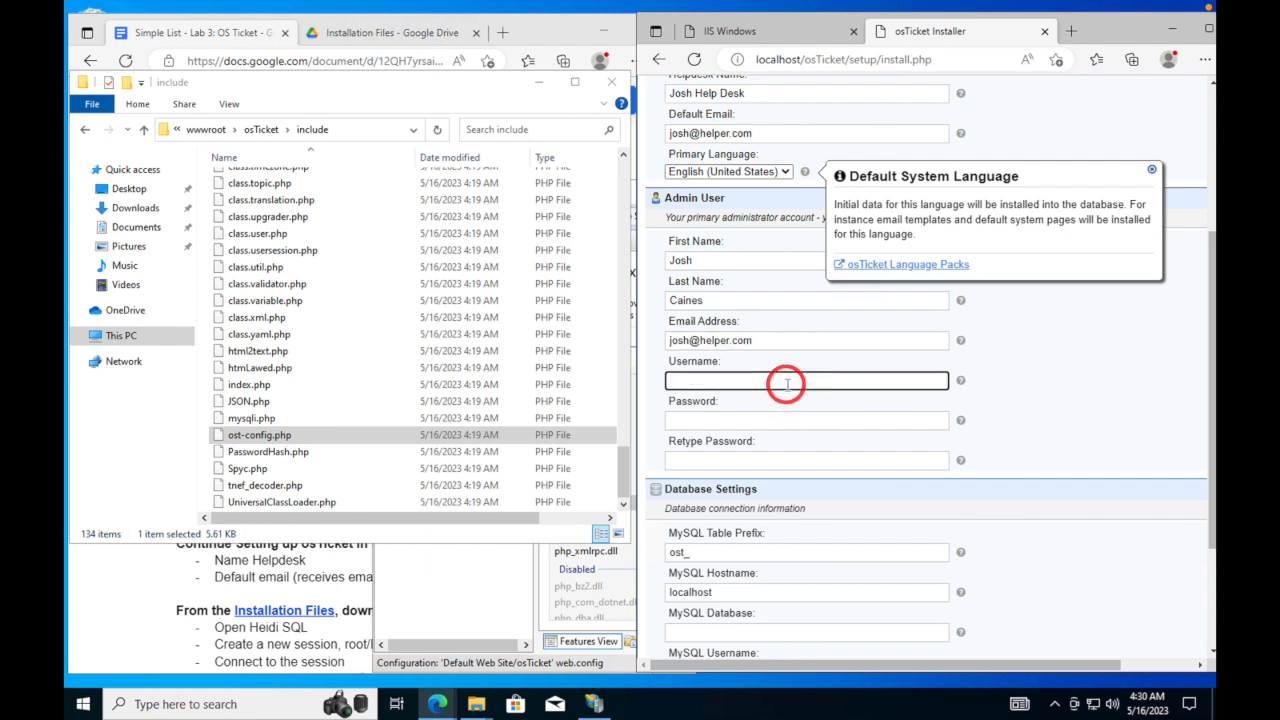
type("jbdc")
key("Tab")
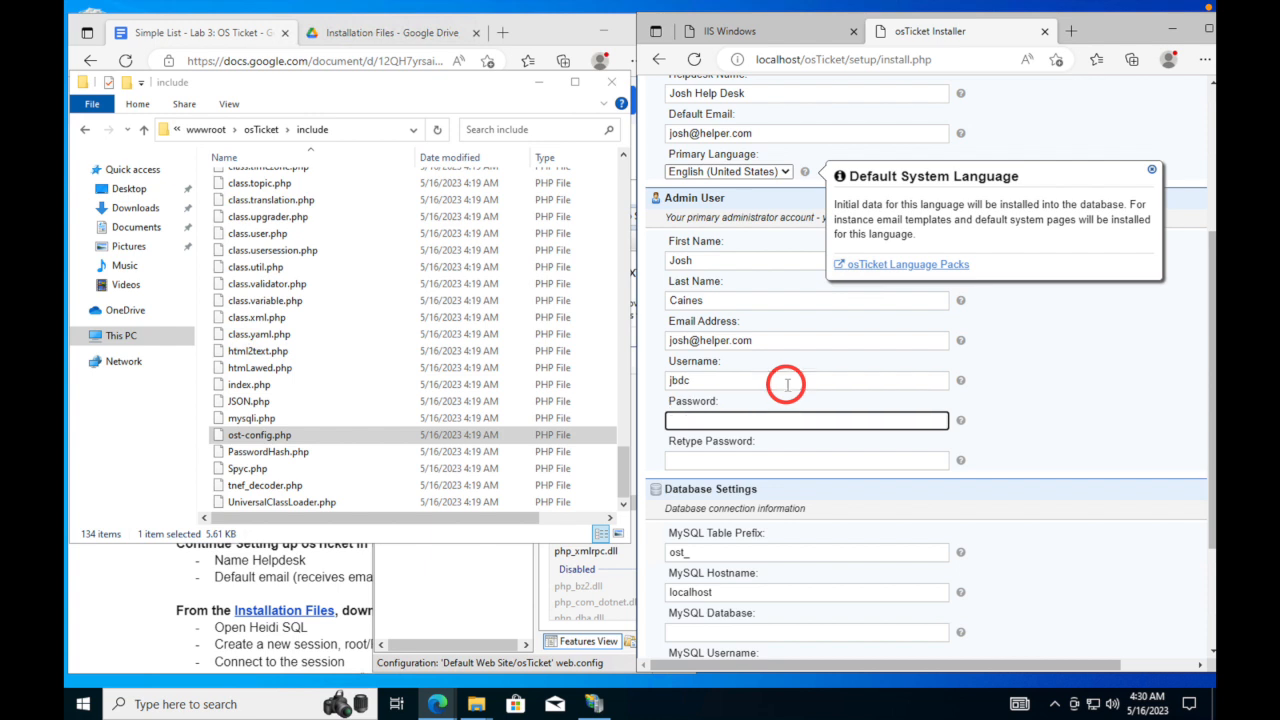
type("•••••••••")
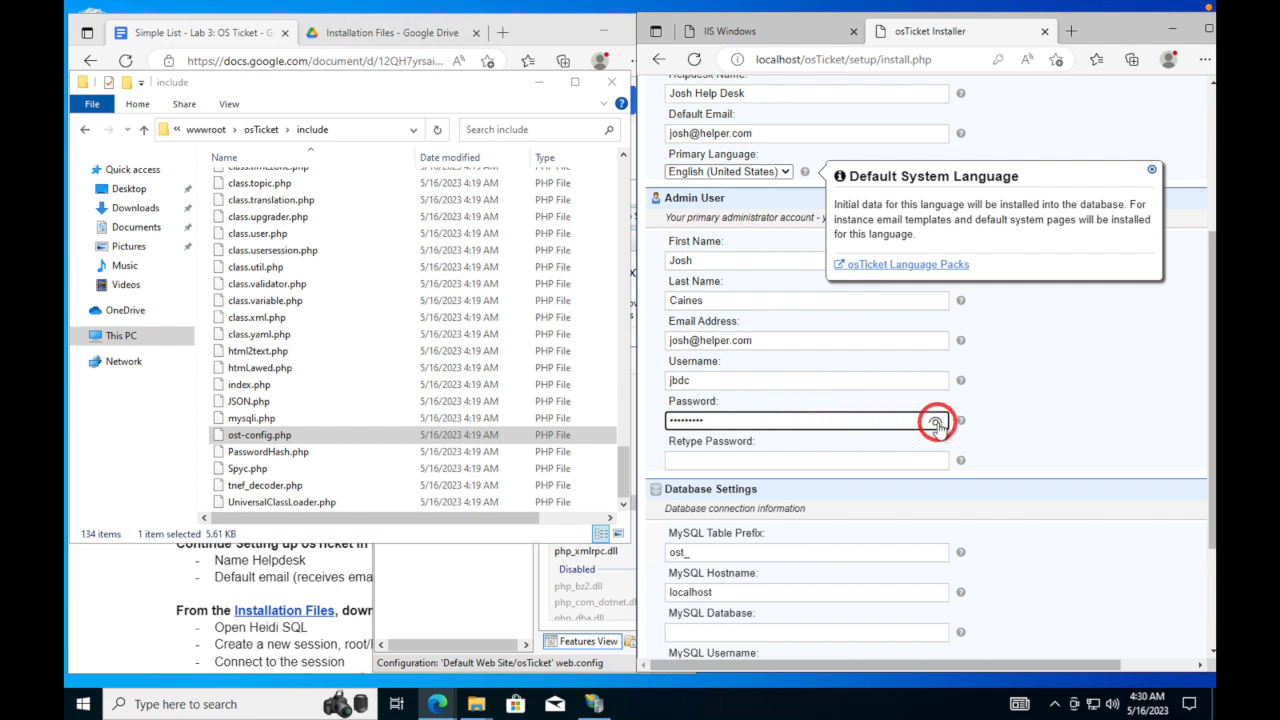
left_click(869, 458)
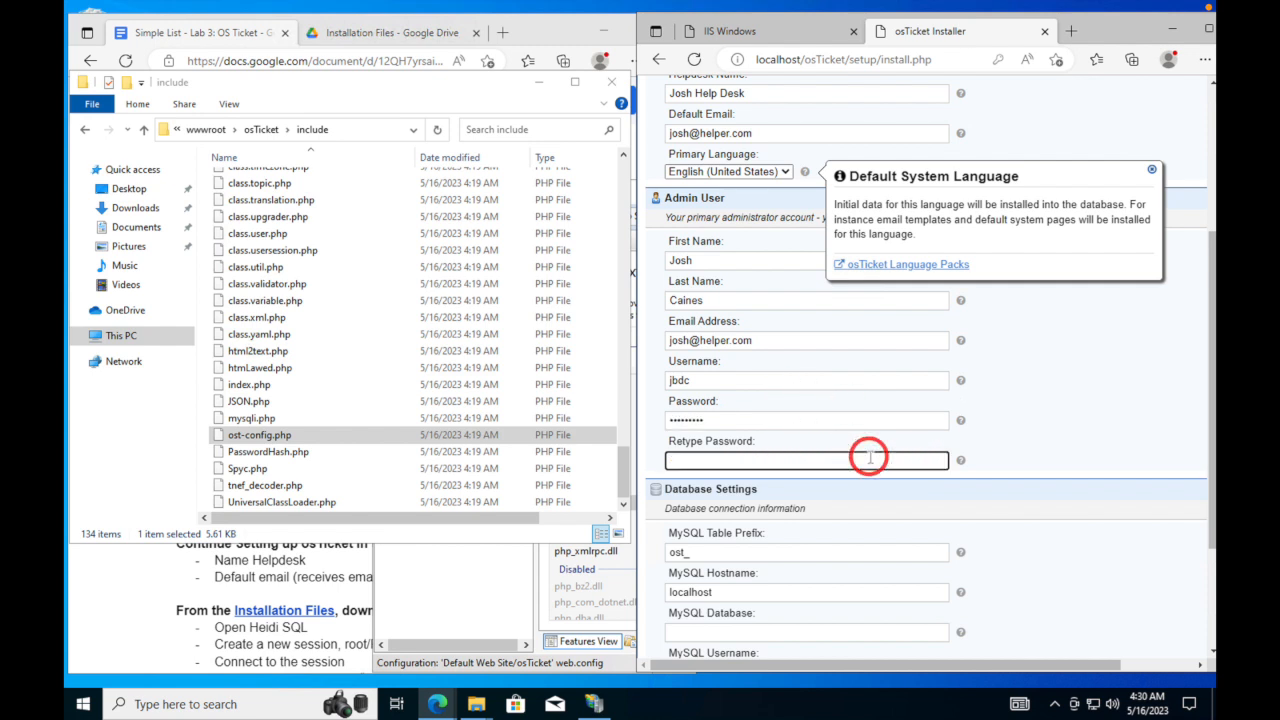
type("•••••••••")
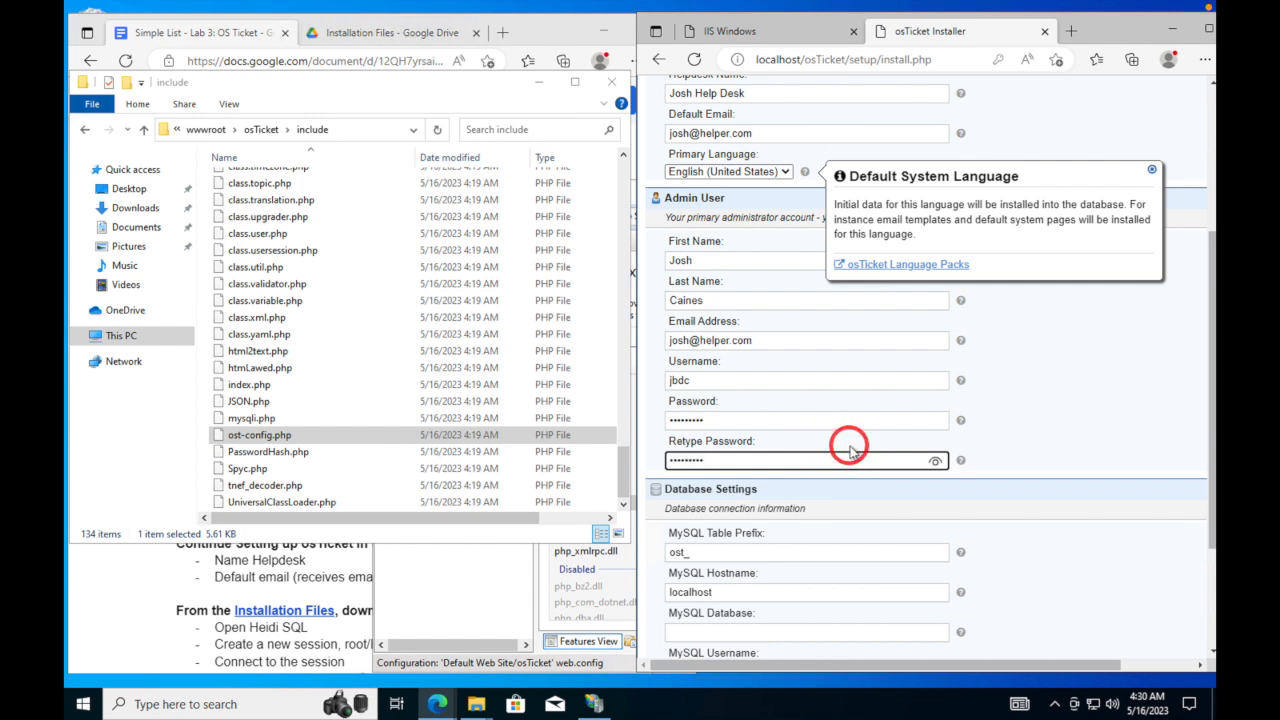
left_click(934, 463)
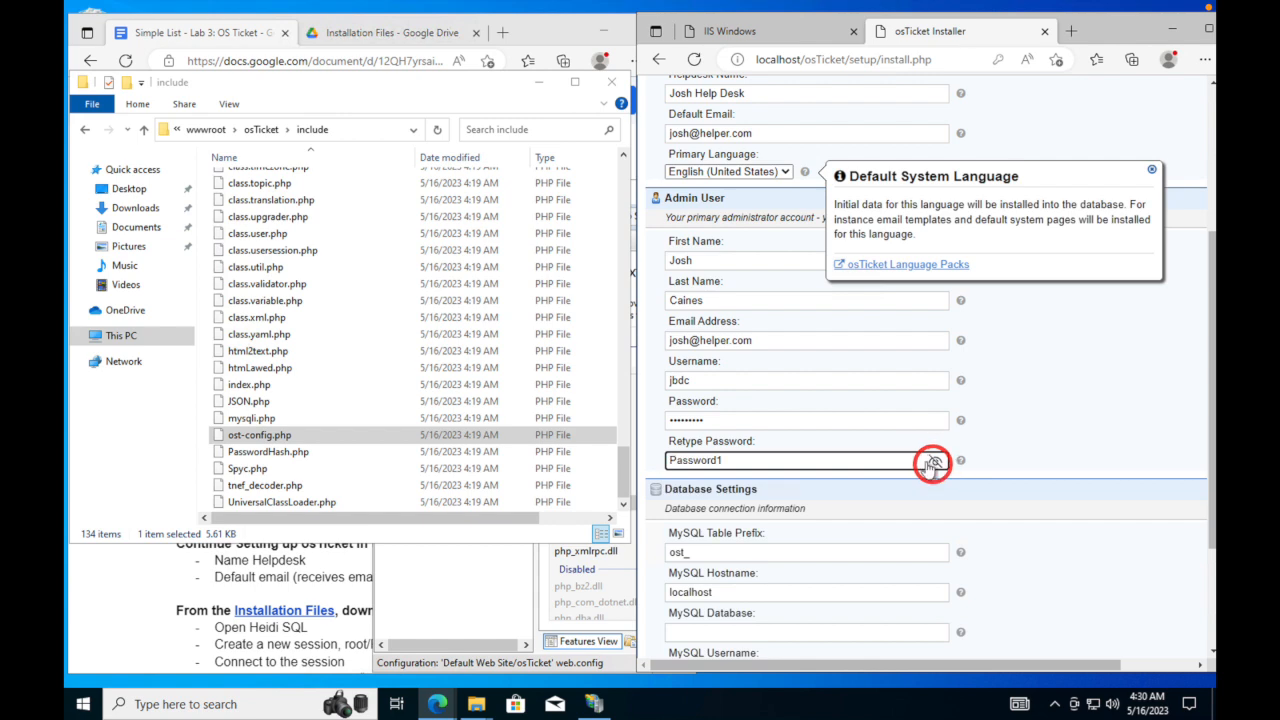
- Enter root as the MySQL username and the MySQL password, then reveal it to check
scroll(908, 452, "down", 2)
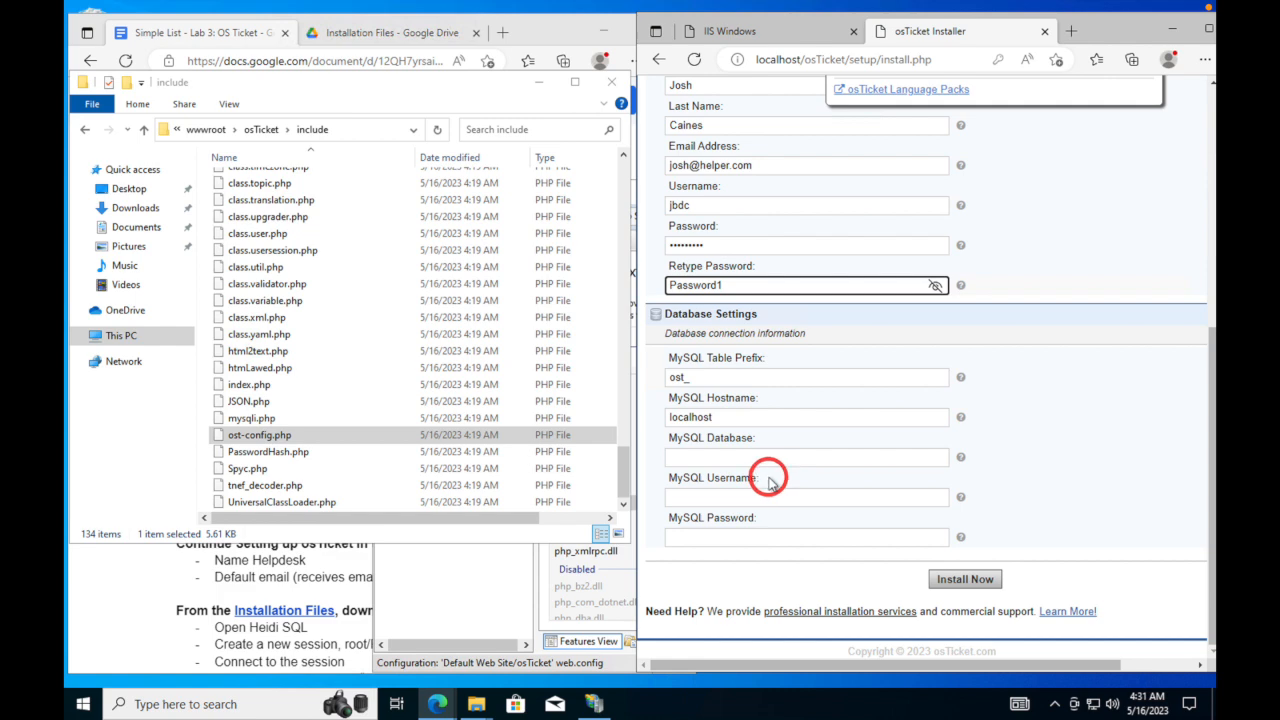
scroll(770, 483, "up", 1)
scroll(760, 490, "down", 1)
scroll(752, 486, "up", 1)
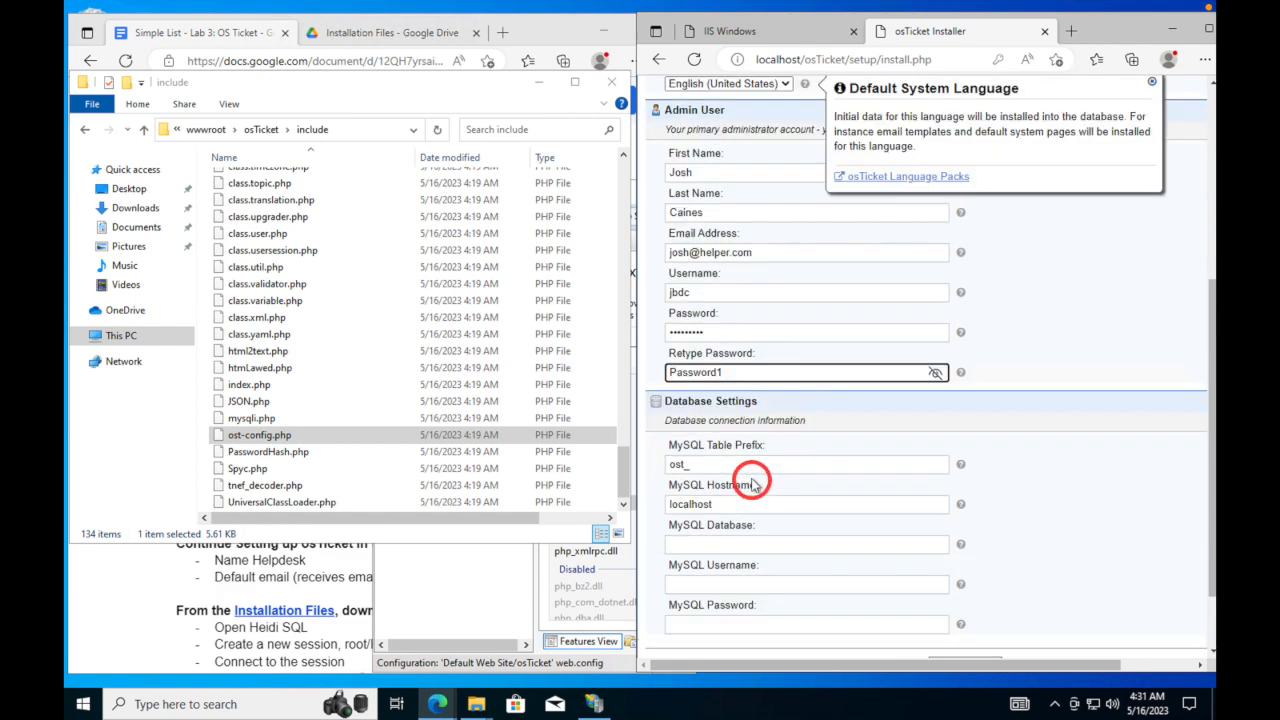
left_click(765, 545)
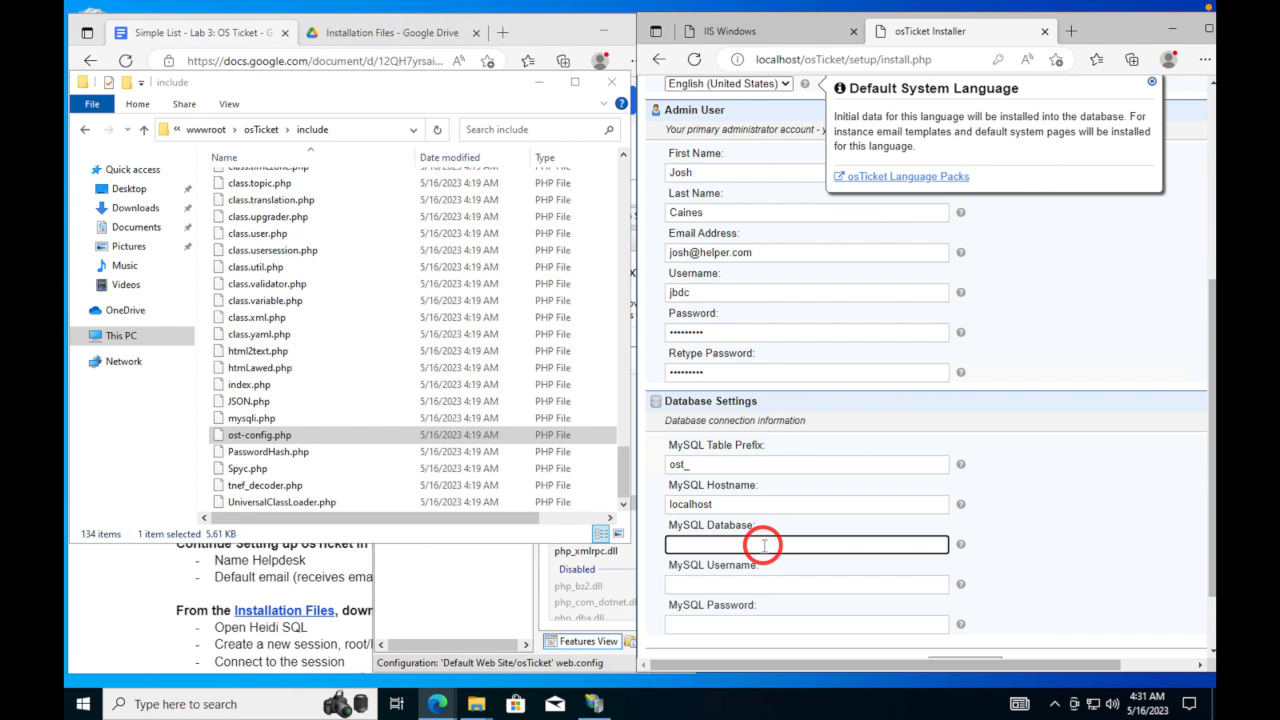
left_click(778, 581)
type("r")
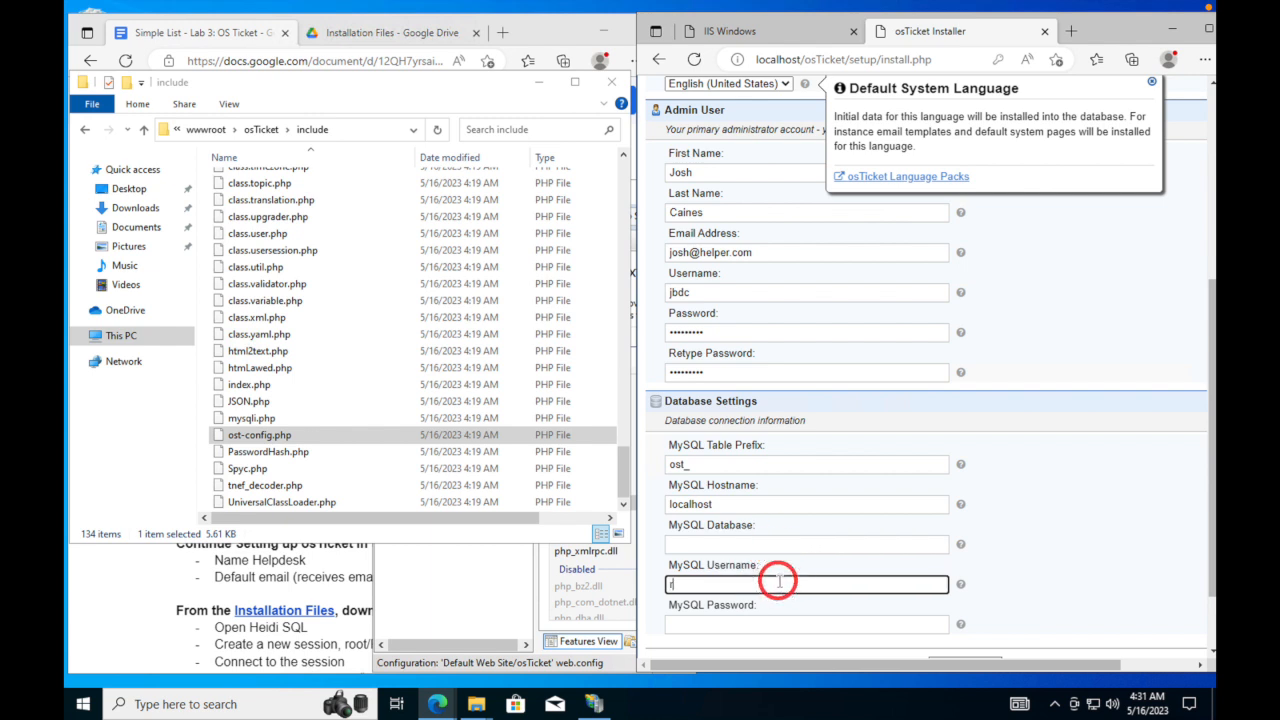
type("oot")
key("Tab")
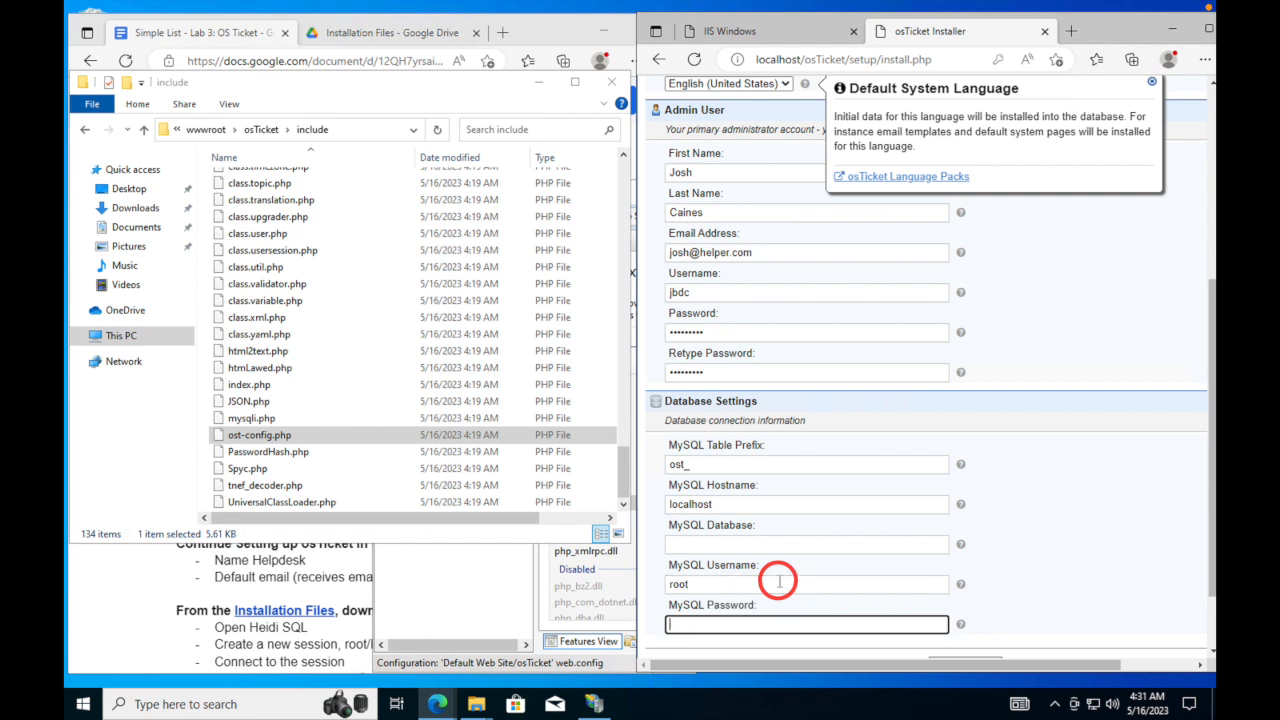
type("Password")
scroll(930, 604, "up", 1)
scroll(930, 604, "down", 1)
scroll(926, 600, "down", 2)
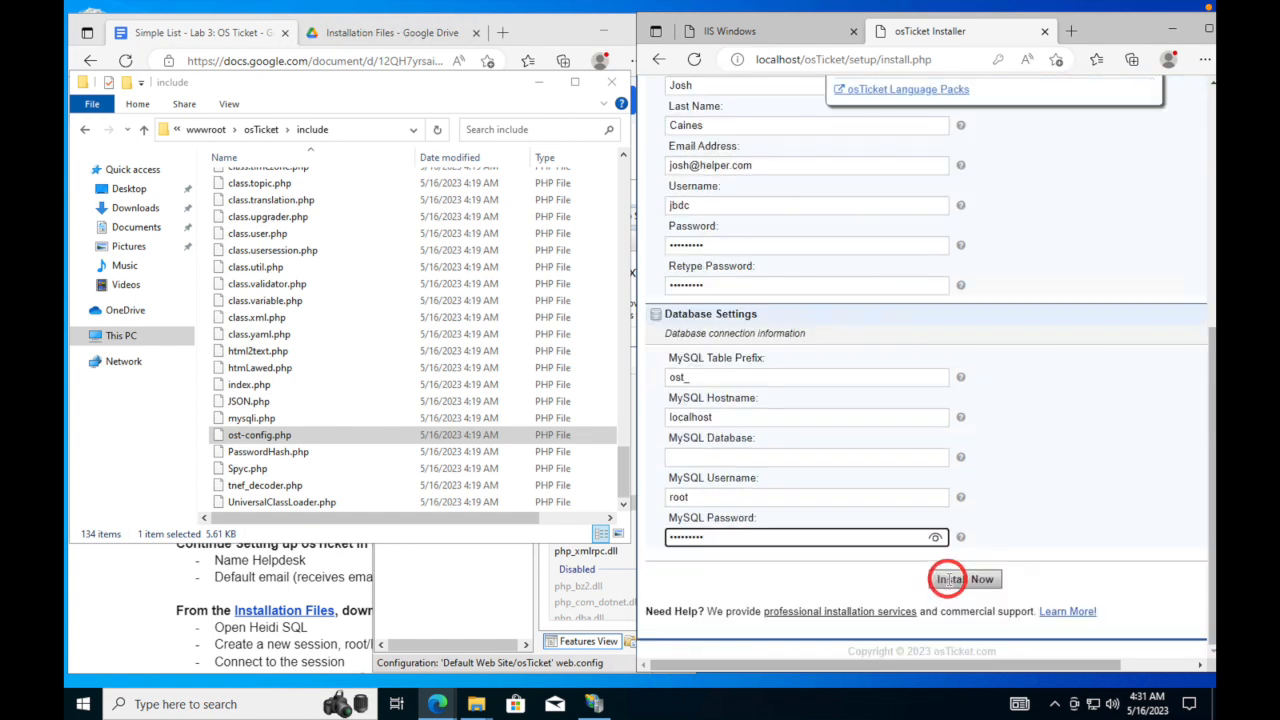
left_click(935, 539)
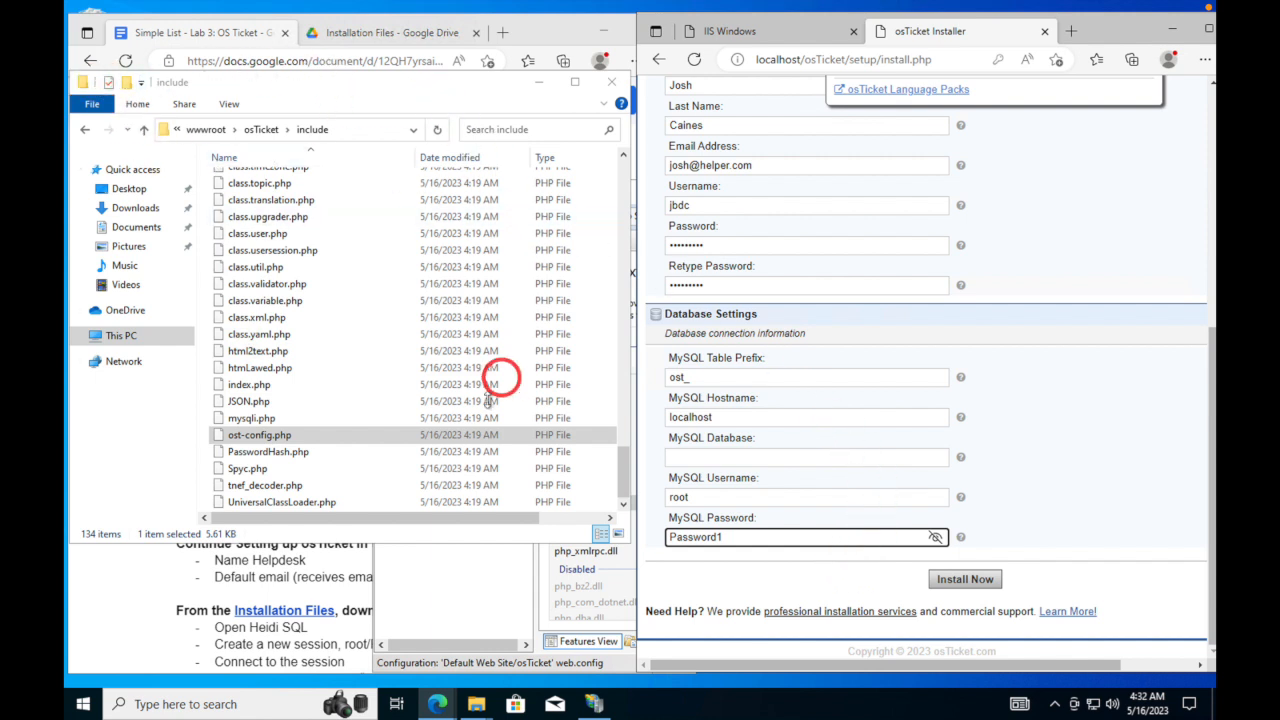
- Download HeidiSQL_12.3.0.6589_Setup.exe from the Drive Installation Files folder
left_click(540, 80)
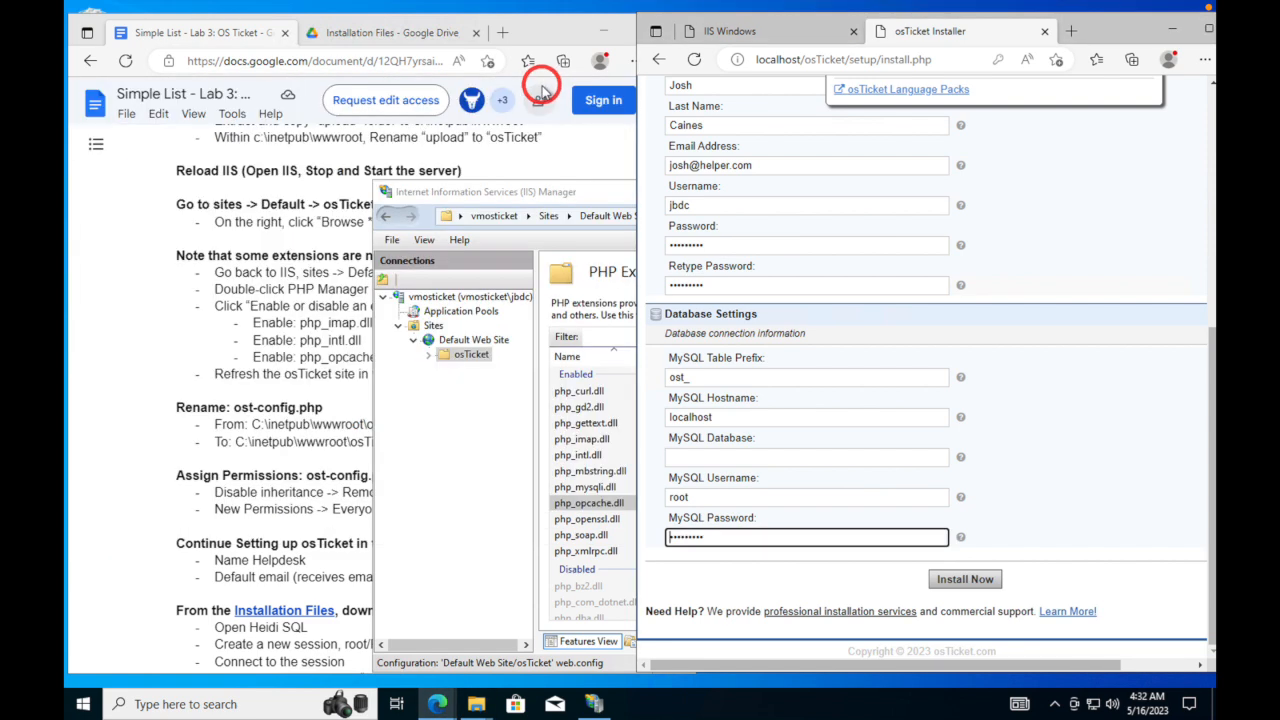
left_click(386, 36)
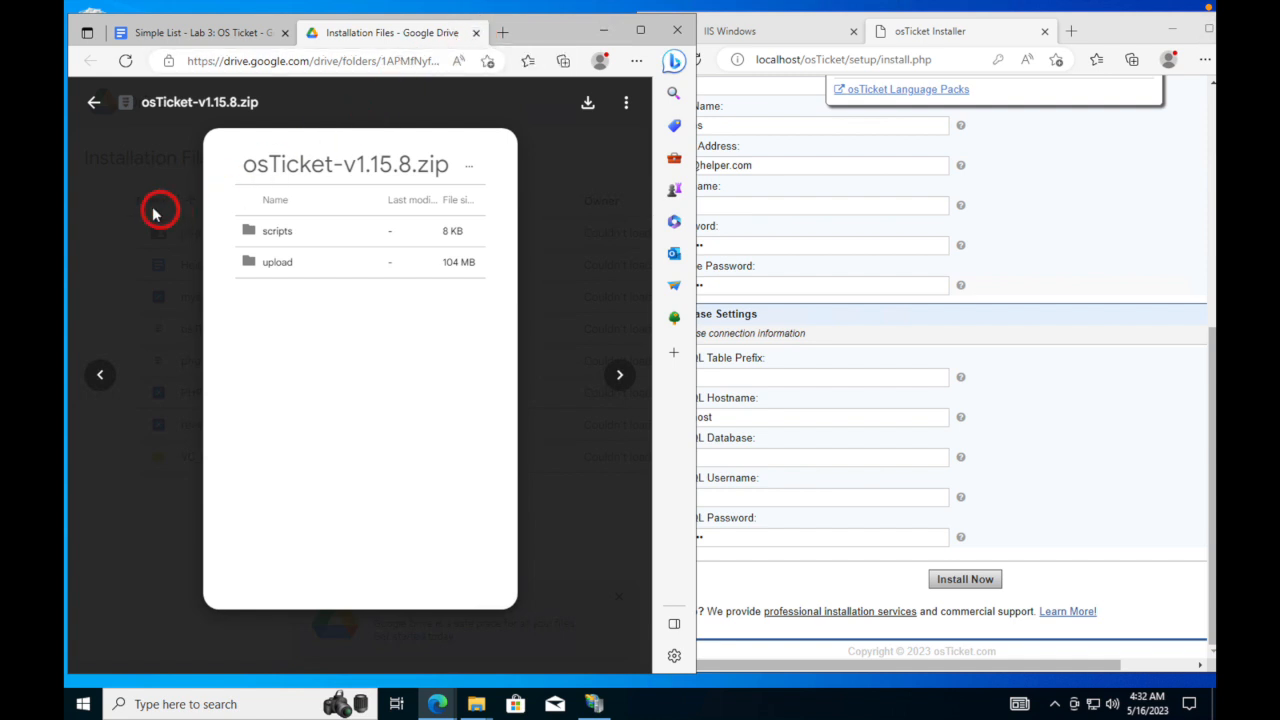
left_click(122, 166)
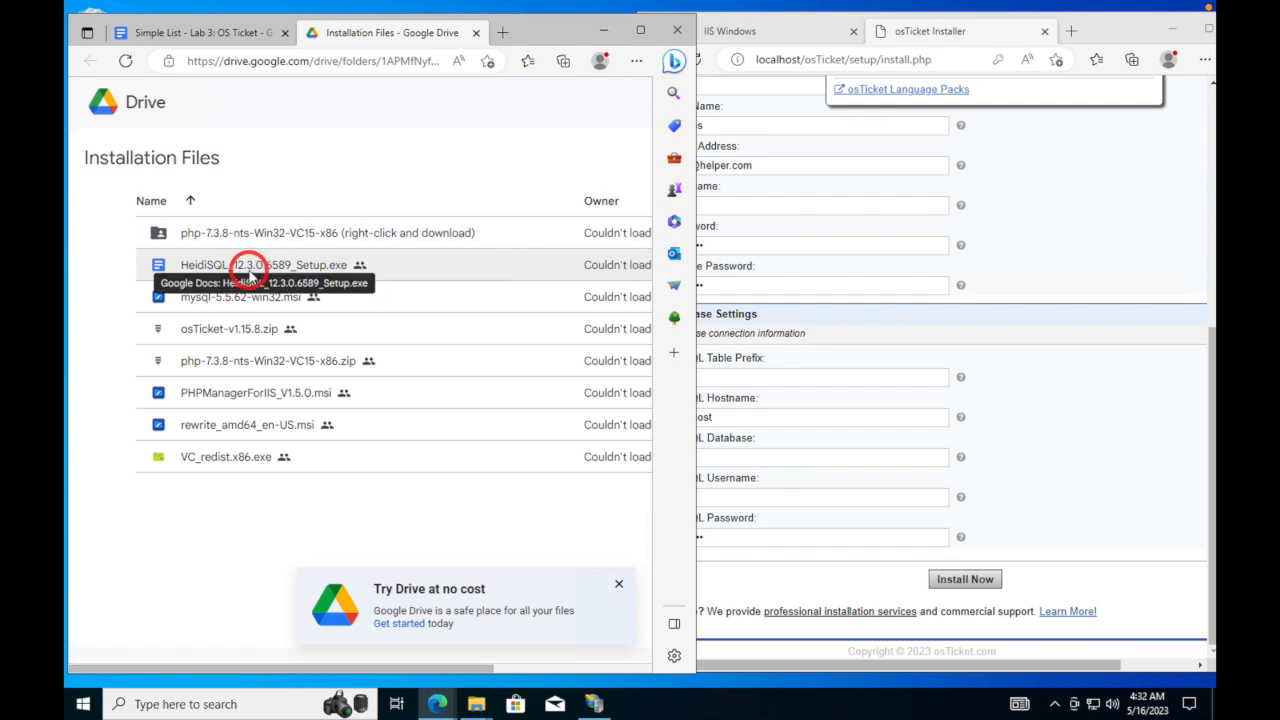
double_click(255, 269)
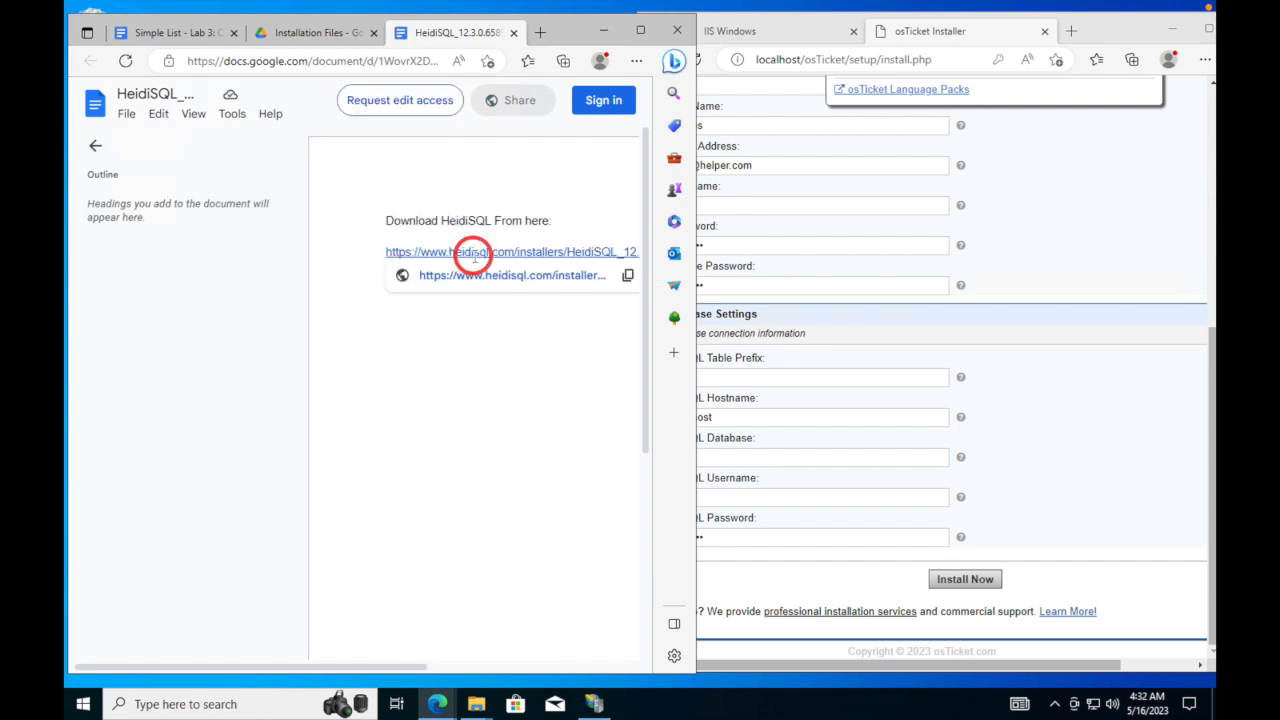
left_click(502, 280)
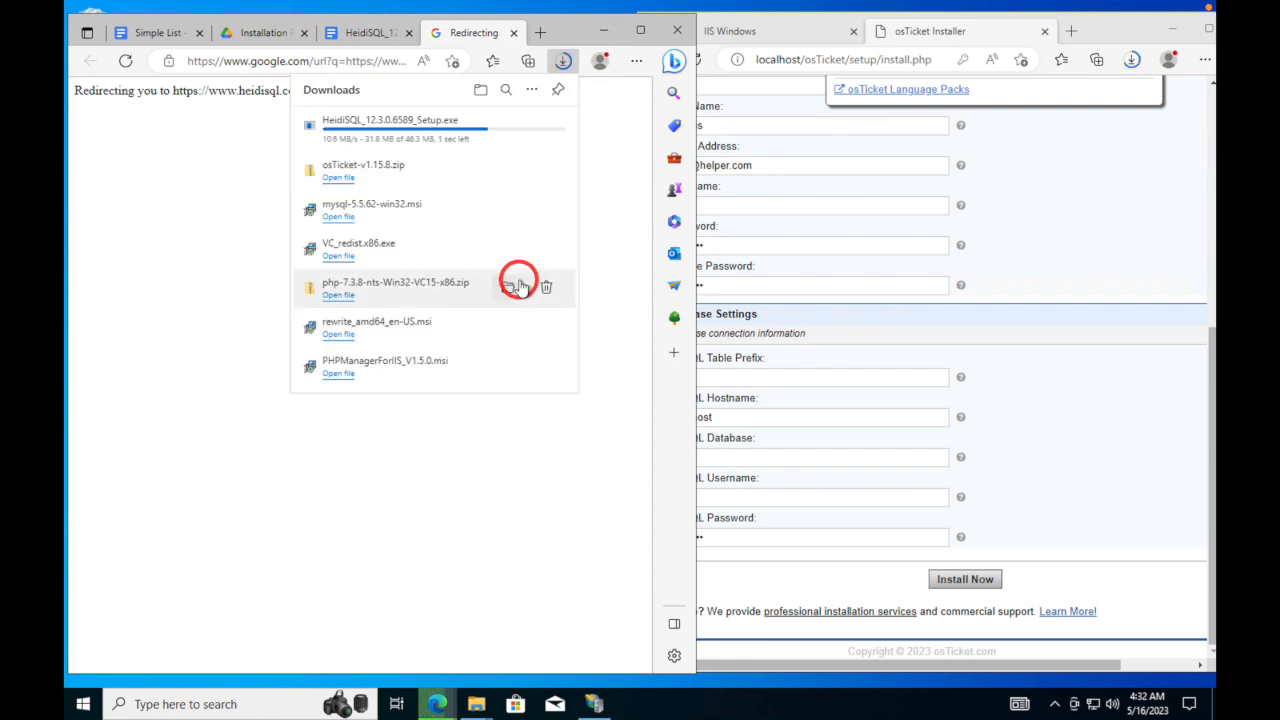
- Run HeidiSQL_12.3.0.6589_Setup from the Downloads folder in File Explorer
mouse_move(476, 704)
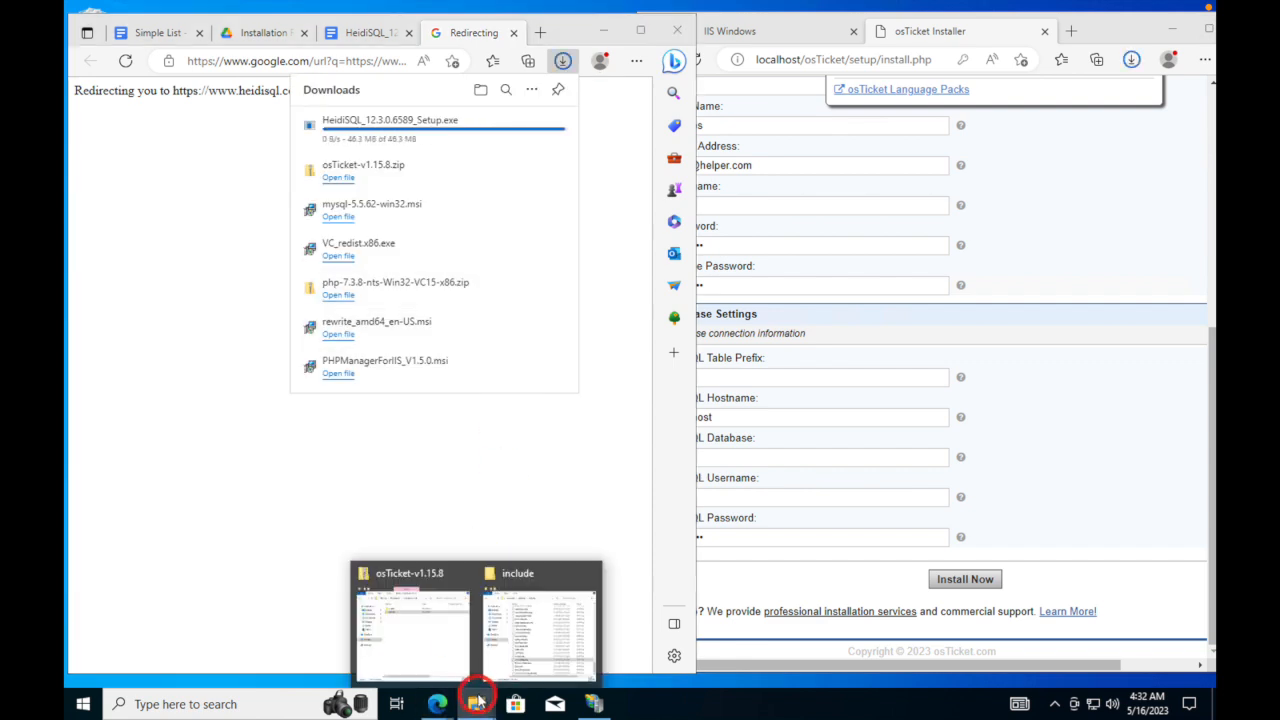
mouse_move(437, 655)
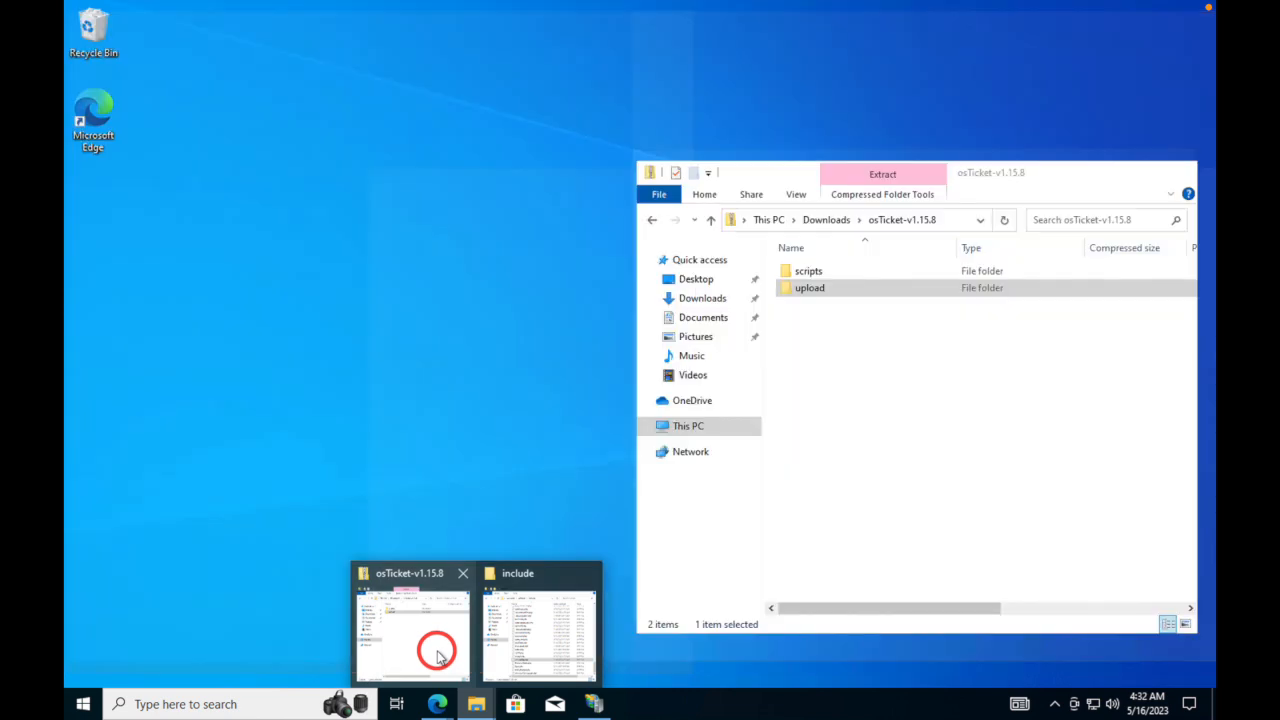
mouse_move(510, 680)
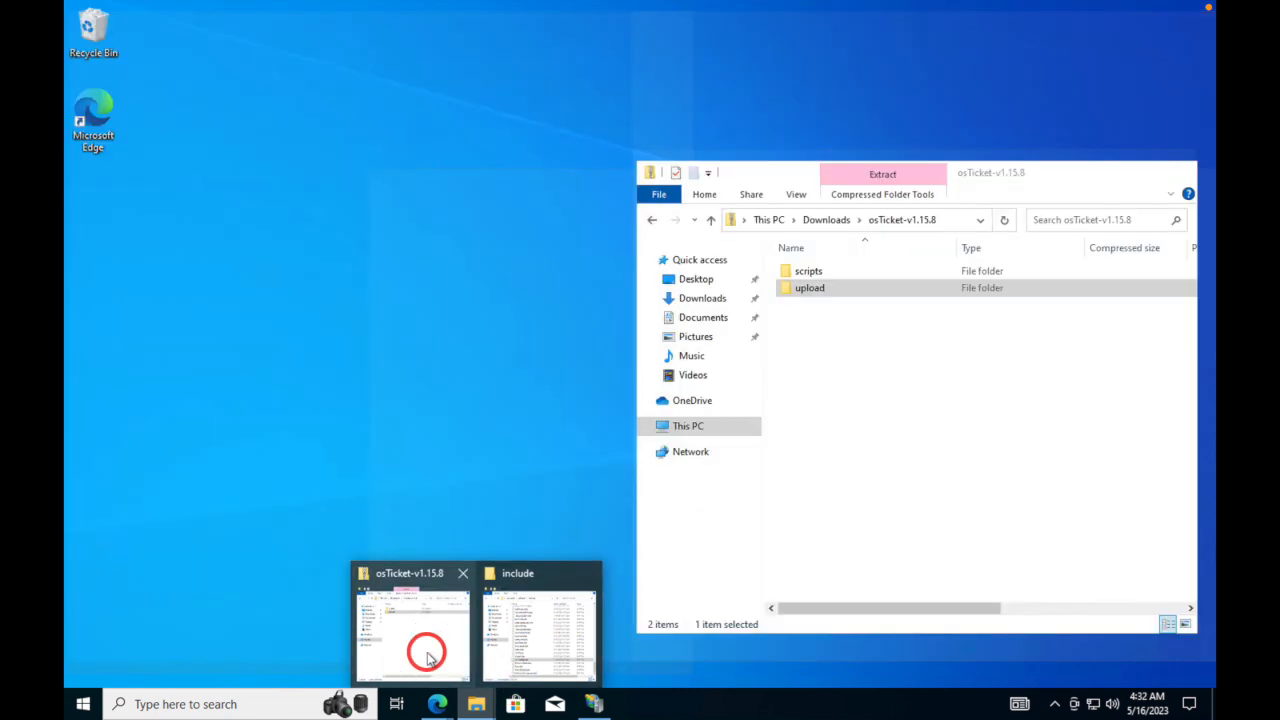
left_click(423, 645)
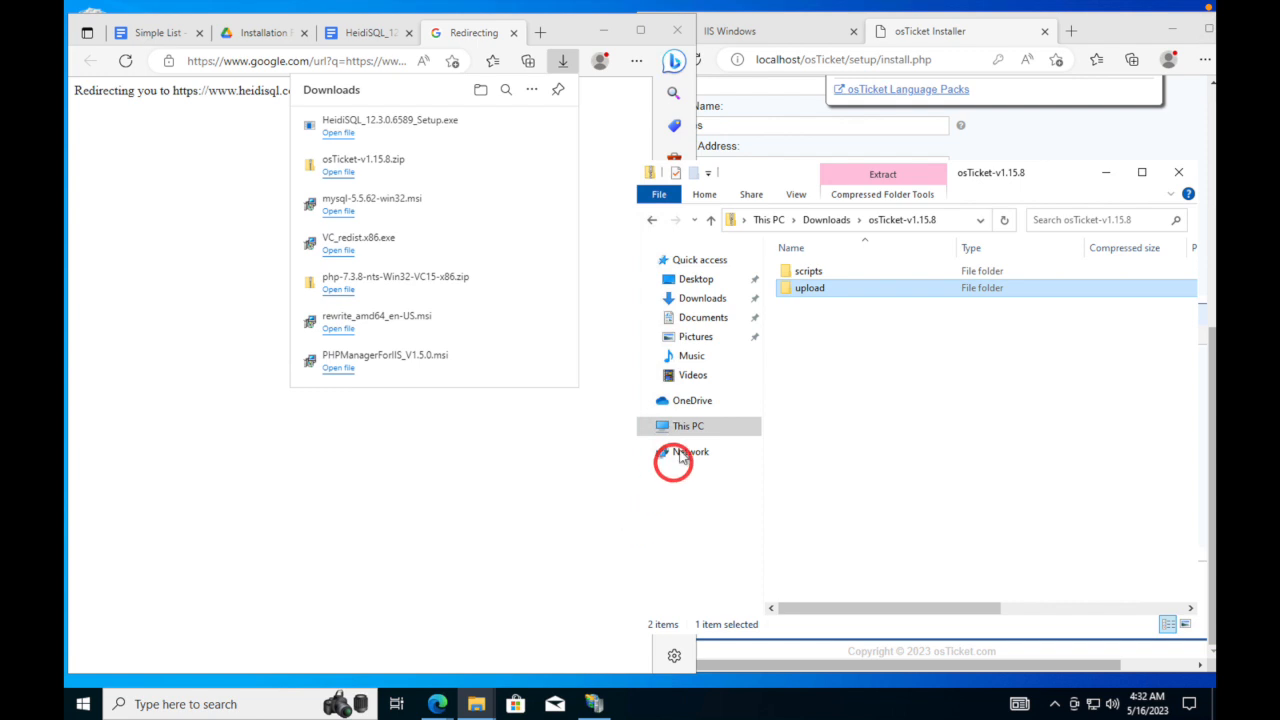
left_click(702, 300)
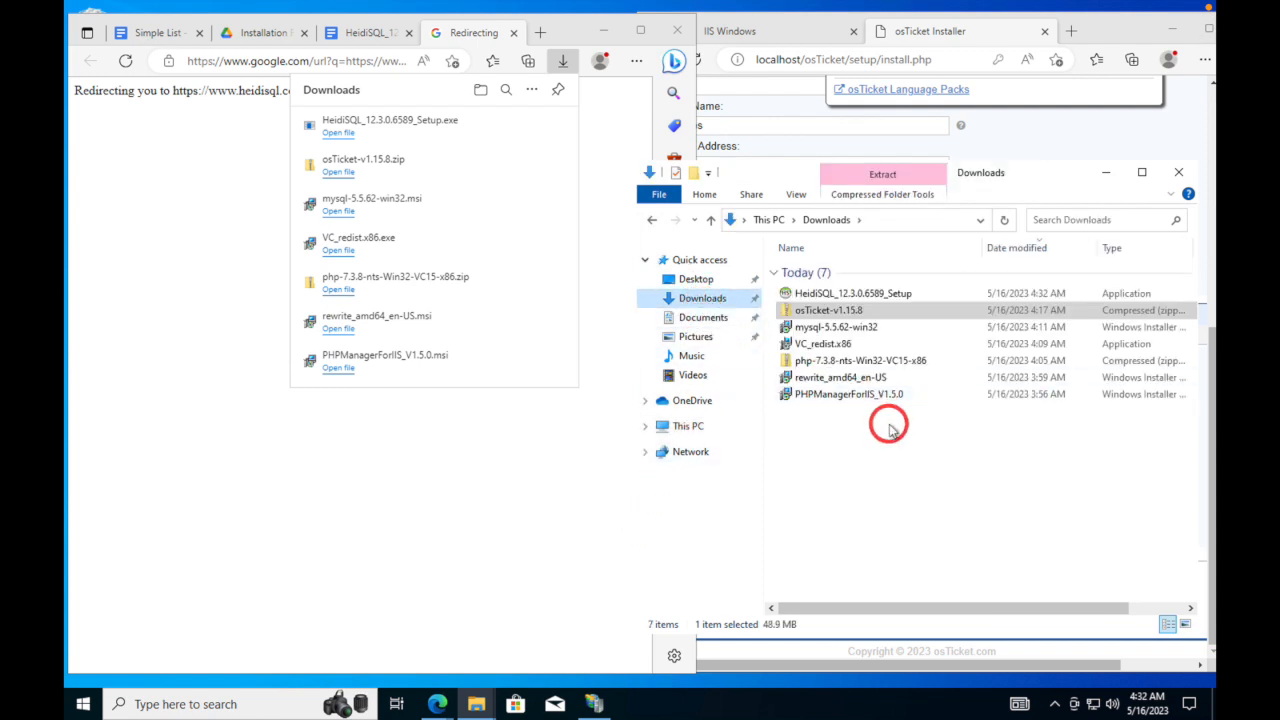
left_click(830, 294)
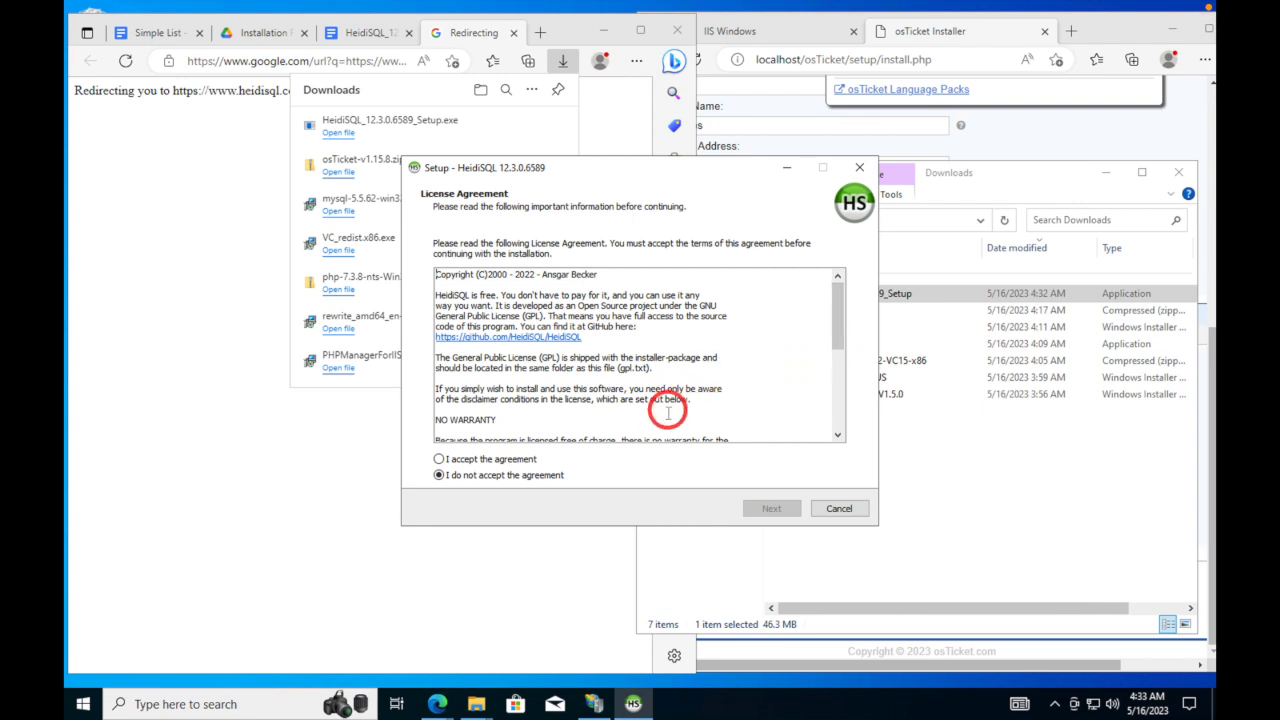
- Accept the license and install HeidiSQL with default folders and tasks, launching it at finish
left_click(439, 459)
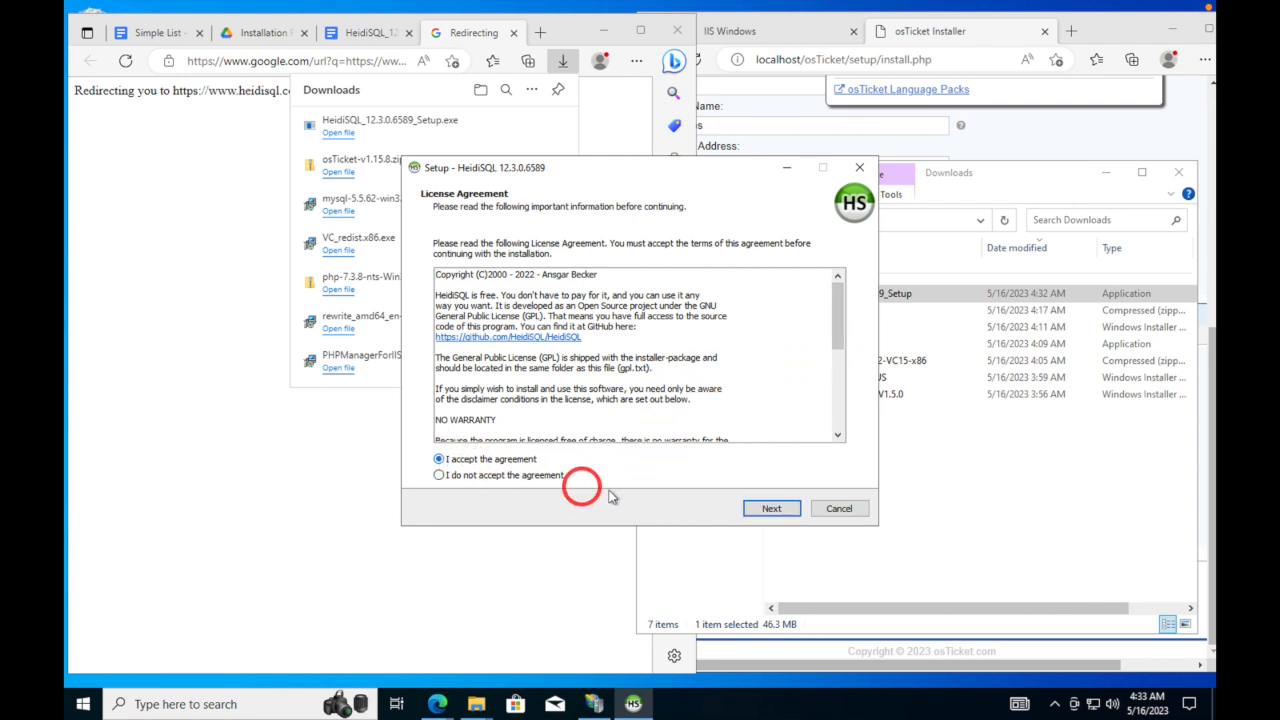
left_click(749, 509)
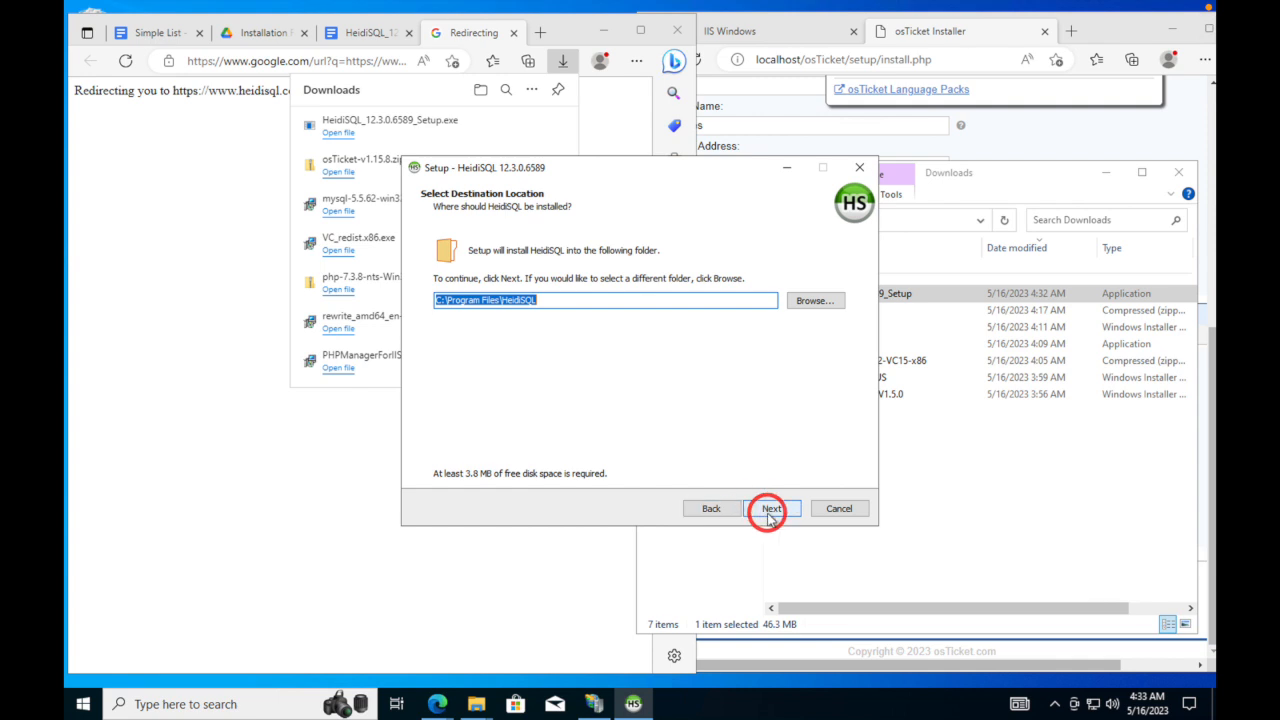
left_click(771, 509)
left_click(771, 509)
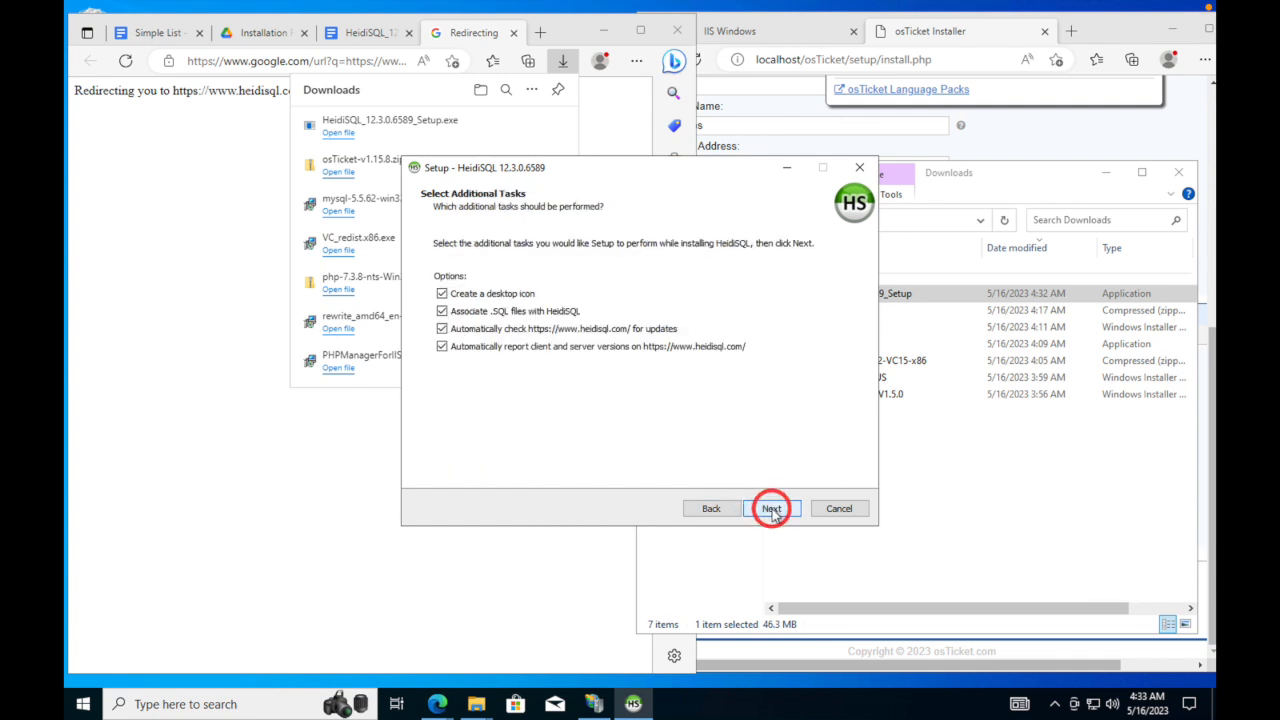
left_click(771, 509)
left_click(771, 509)
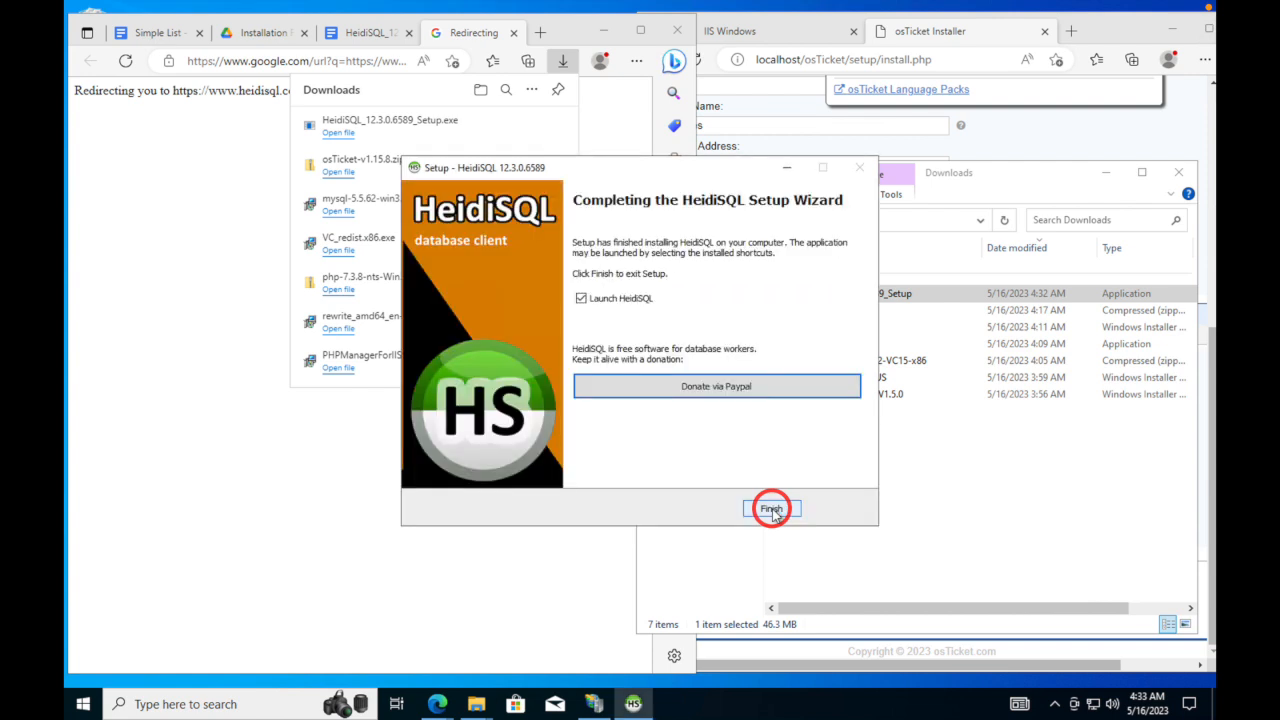
left_click(771, 510)
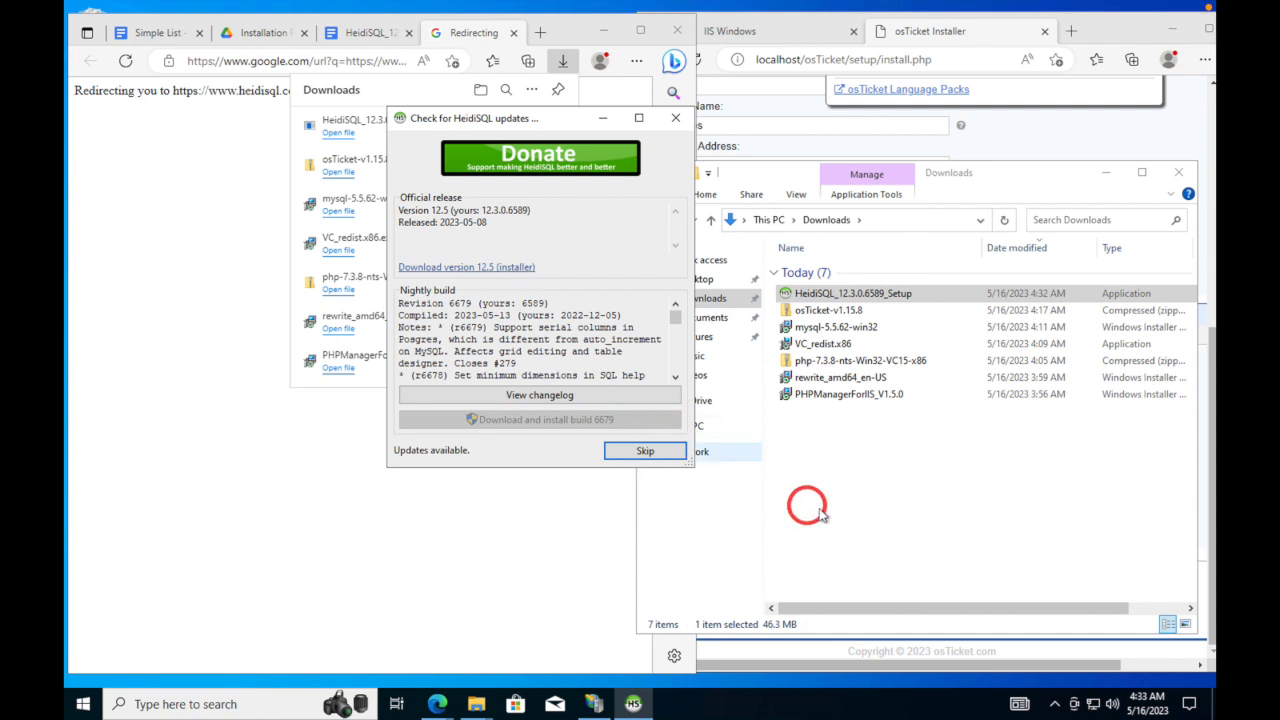
- Skip the available HeidiSQL update from the update notice
left_click(856, 516)
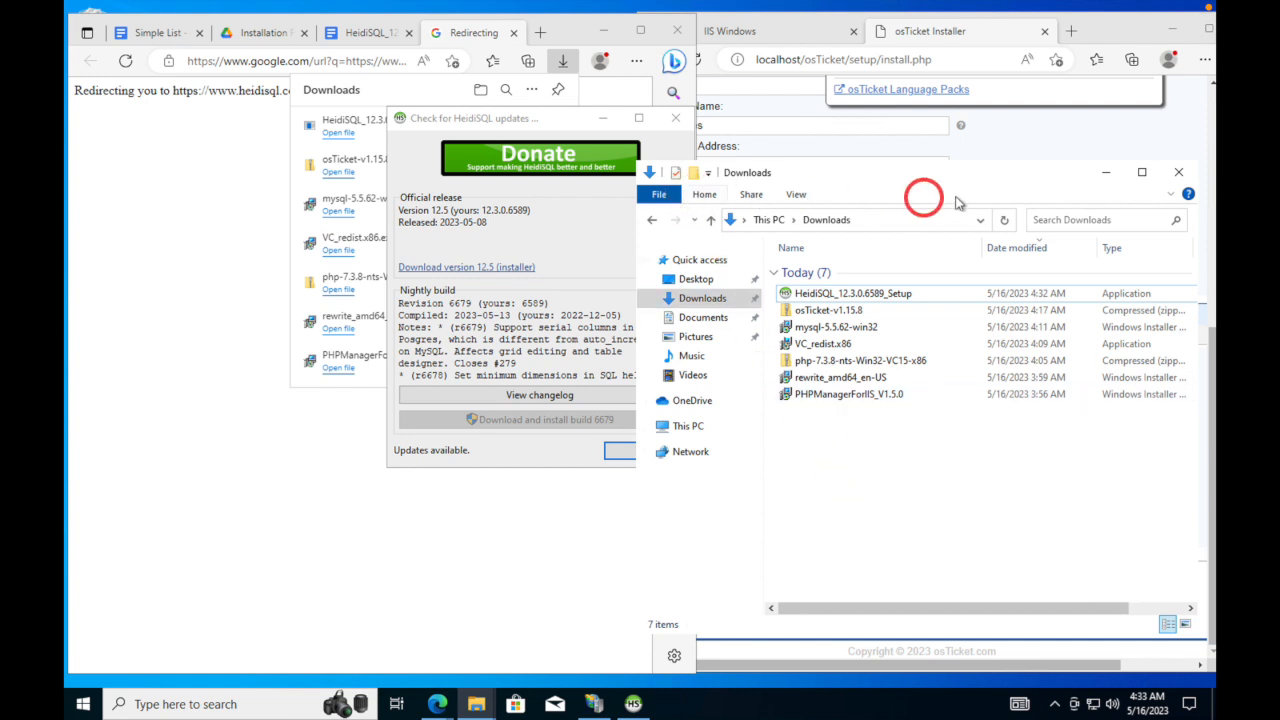
left_click(1105, 172)
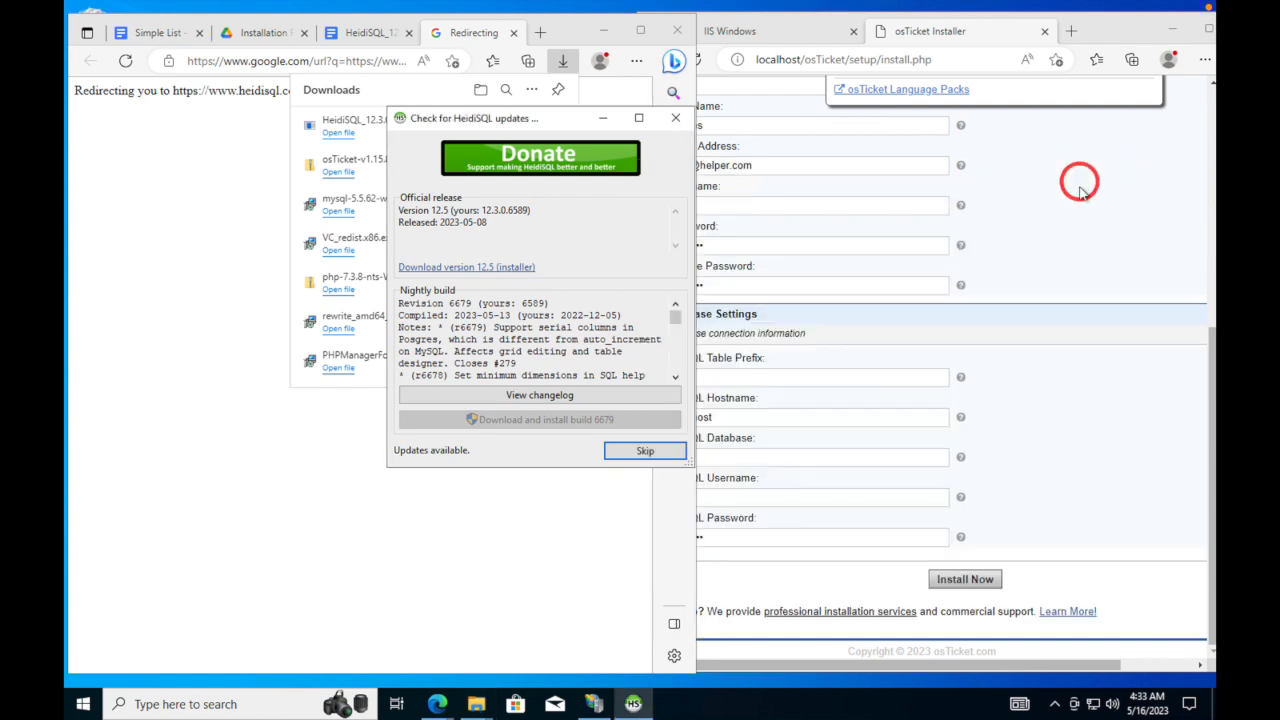
left_click(1083, 218)
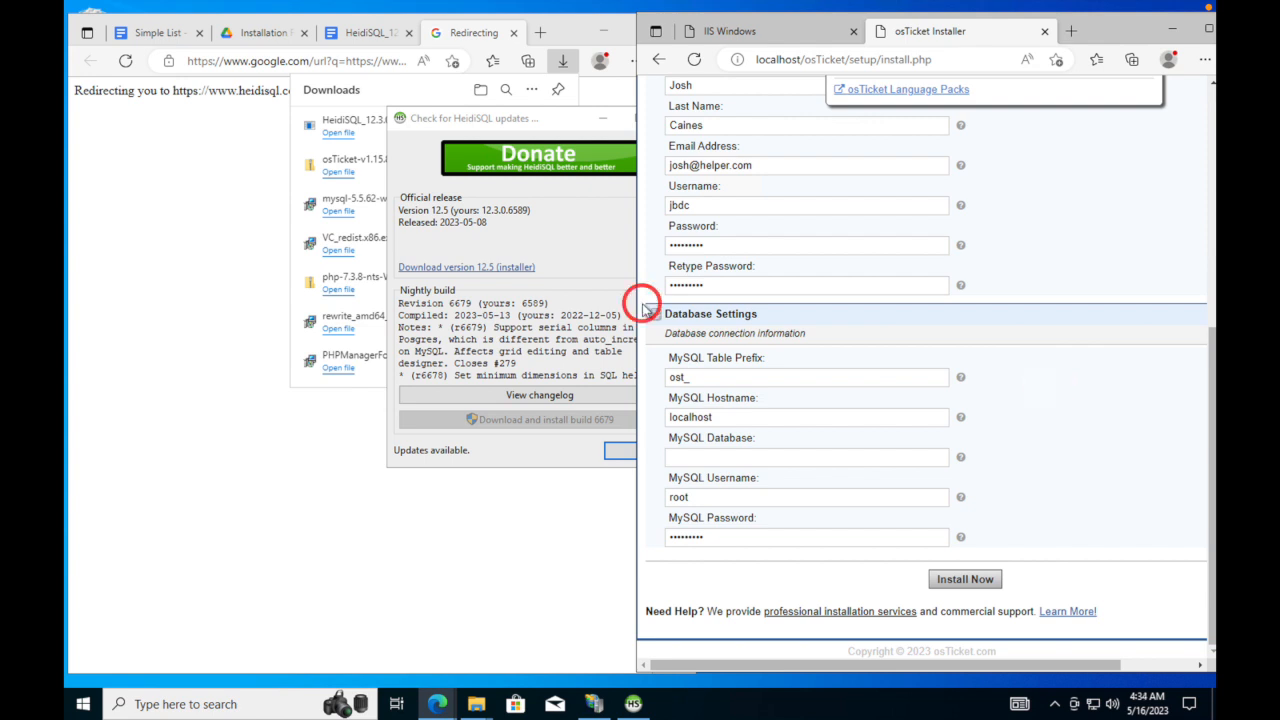
left_click(577, 255)
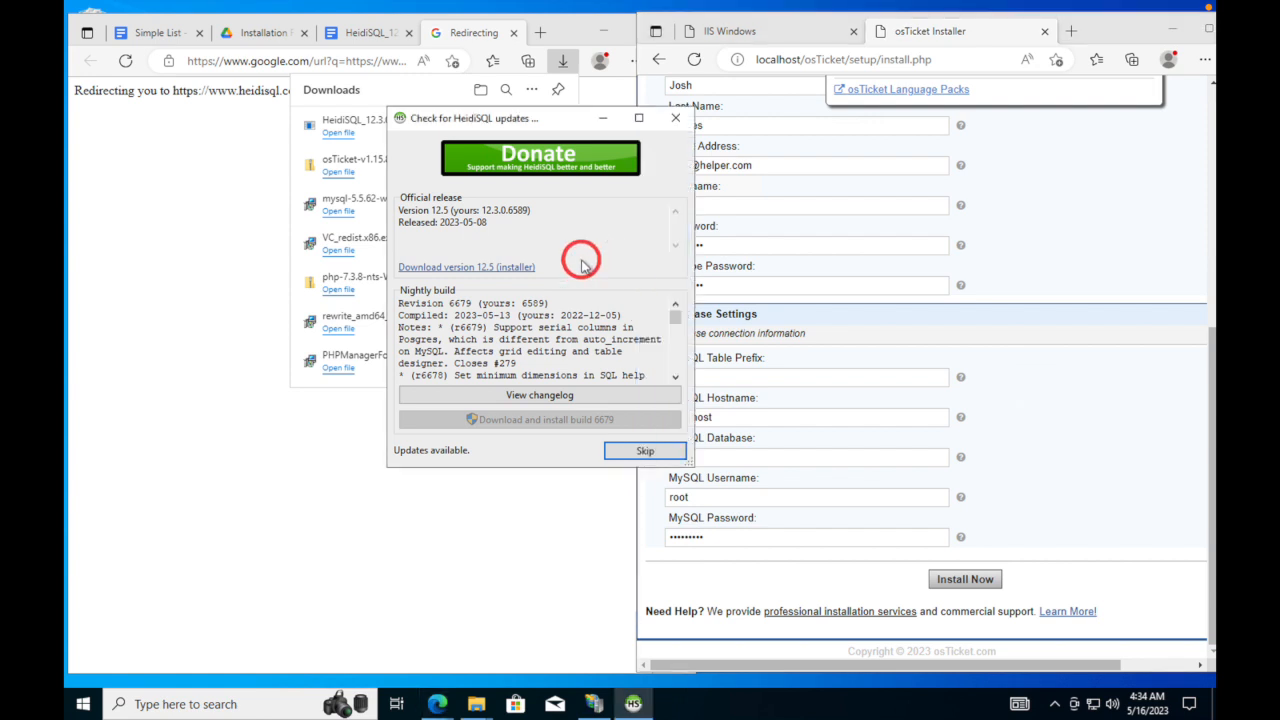
left_click(641, 451)
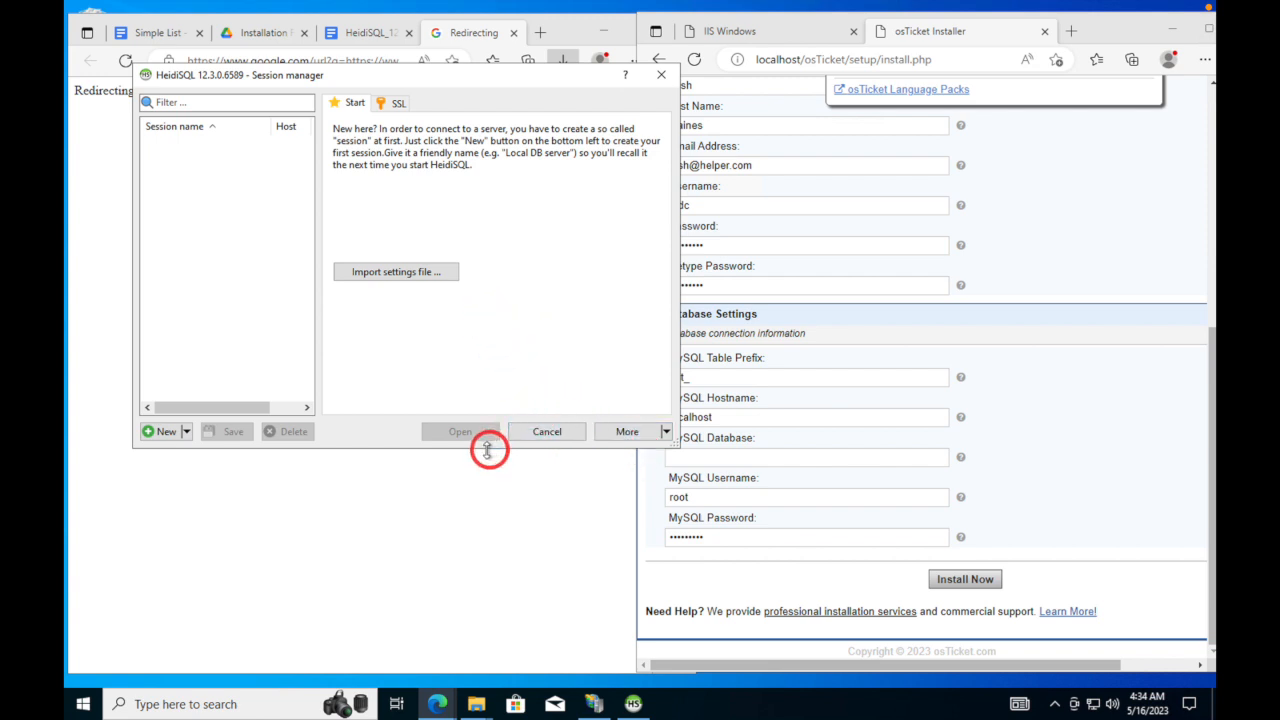
- Create a new HeidiSQL session and rename it osTicket
left_click(163, 431)
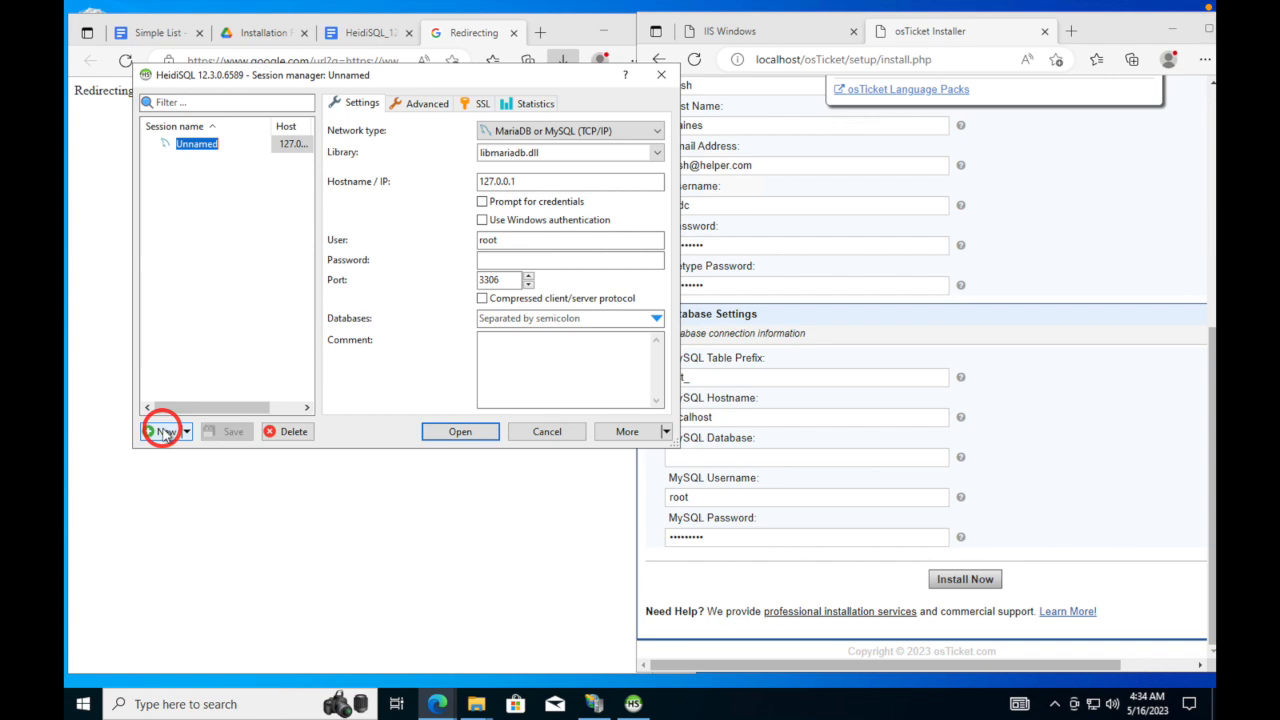
left_click(259, 704)
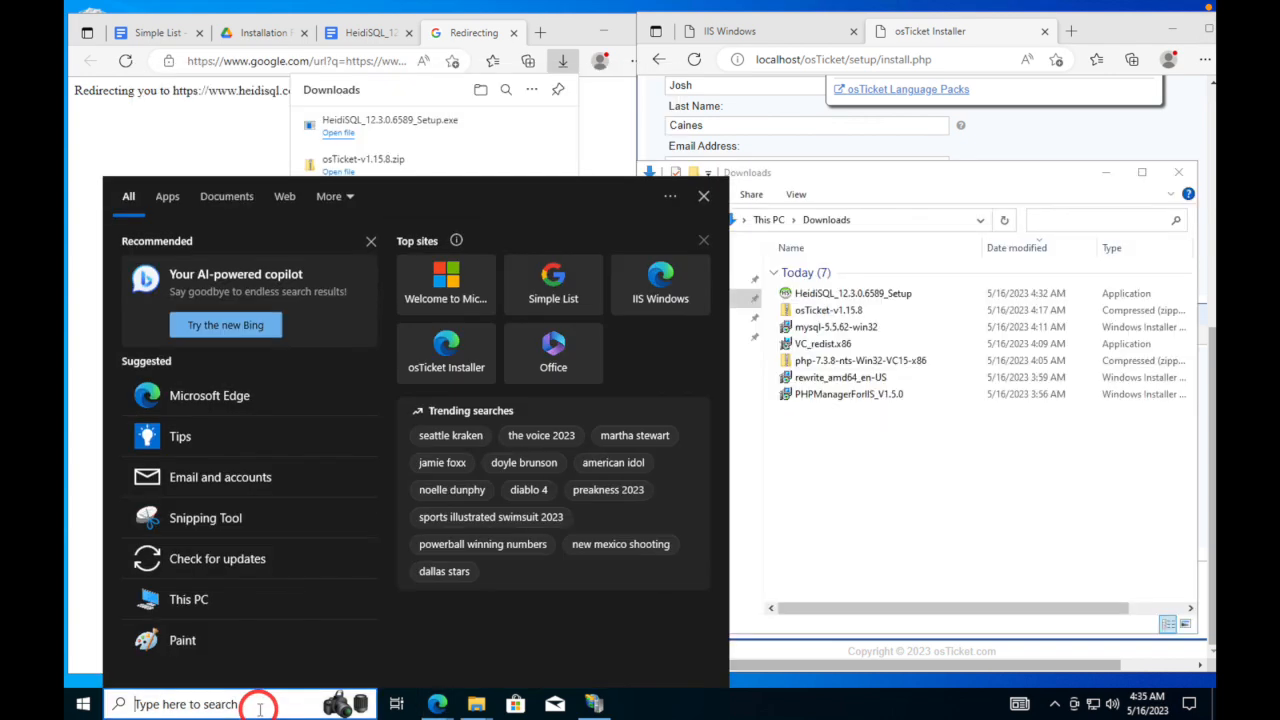
type("h")
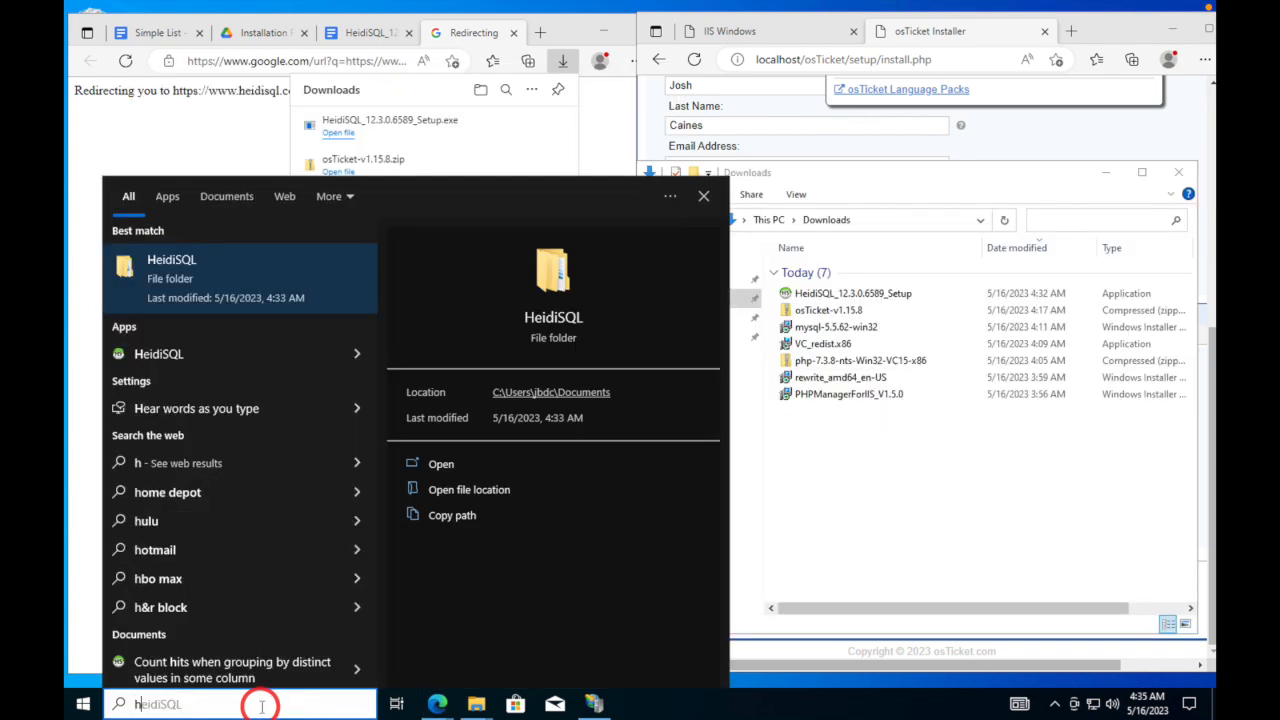
type("ei")
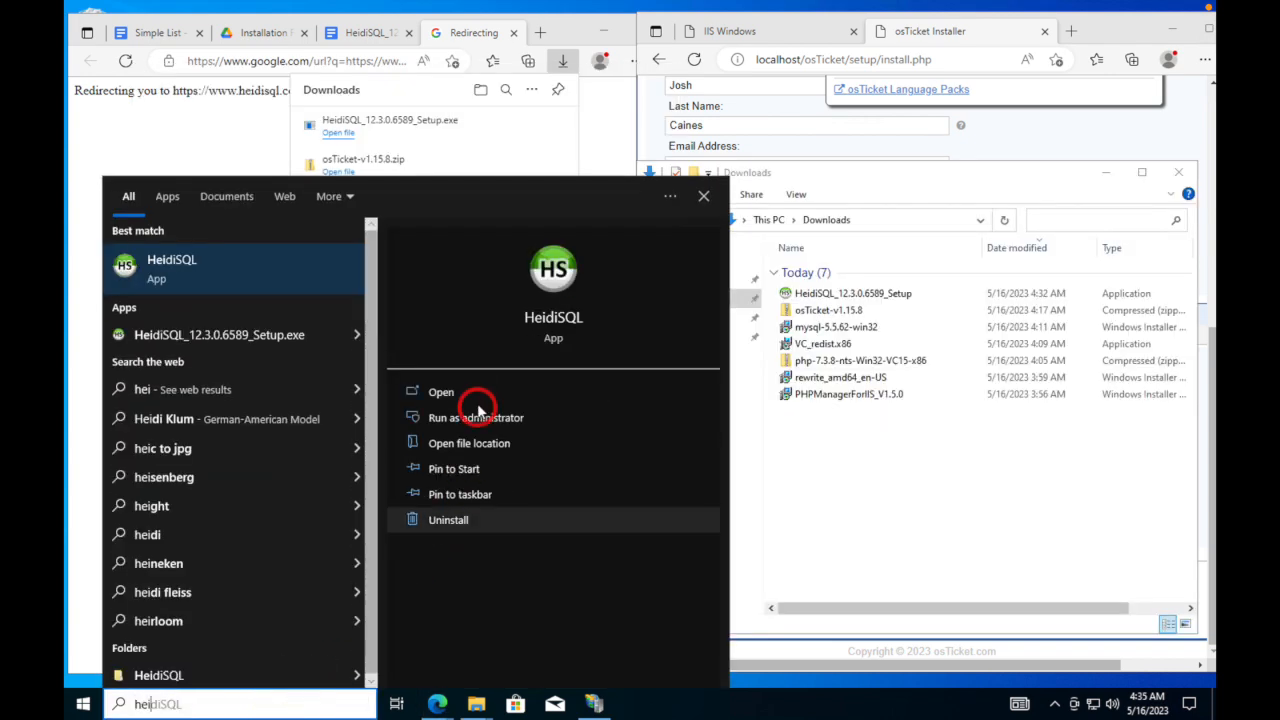
left_click(469, 392)
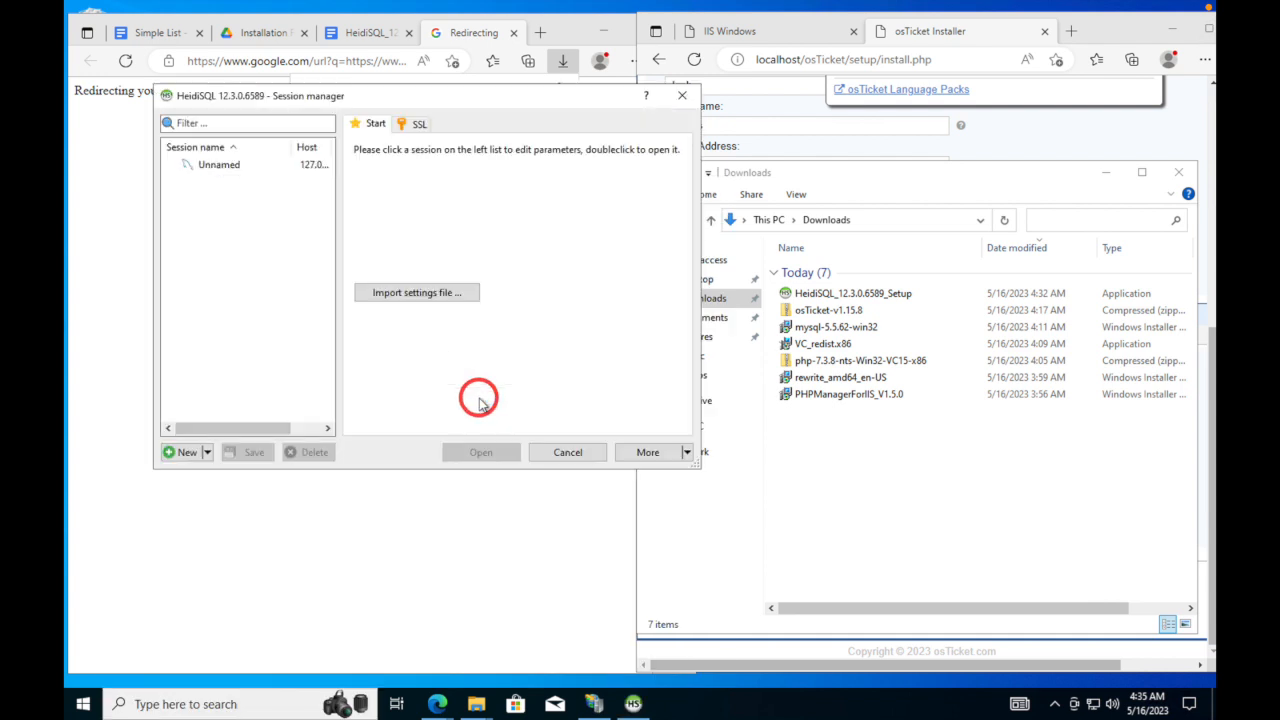
left_click(212, 166)
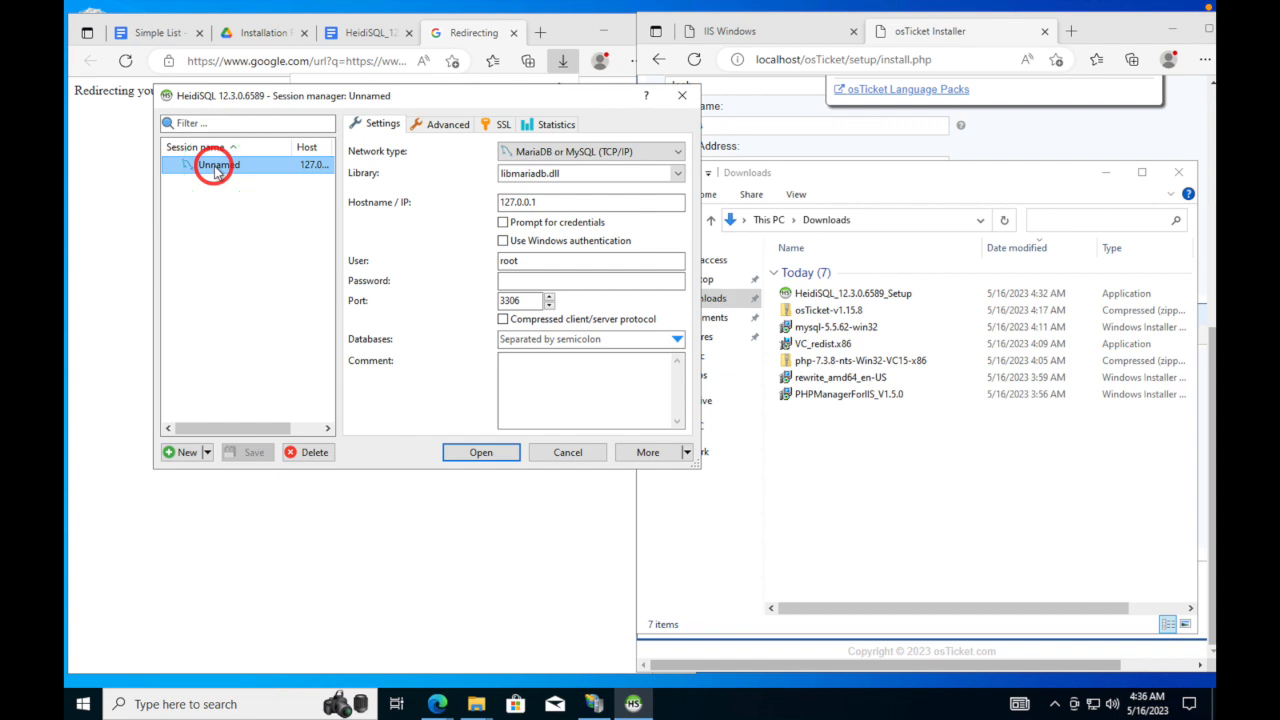
right_click(214, 168)
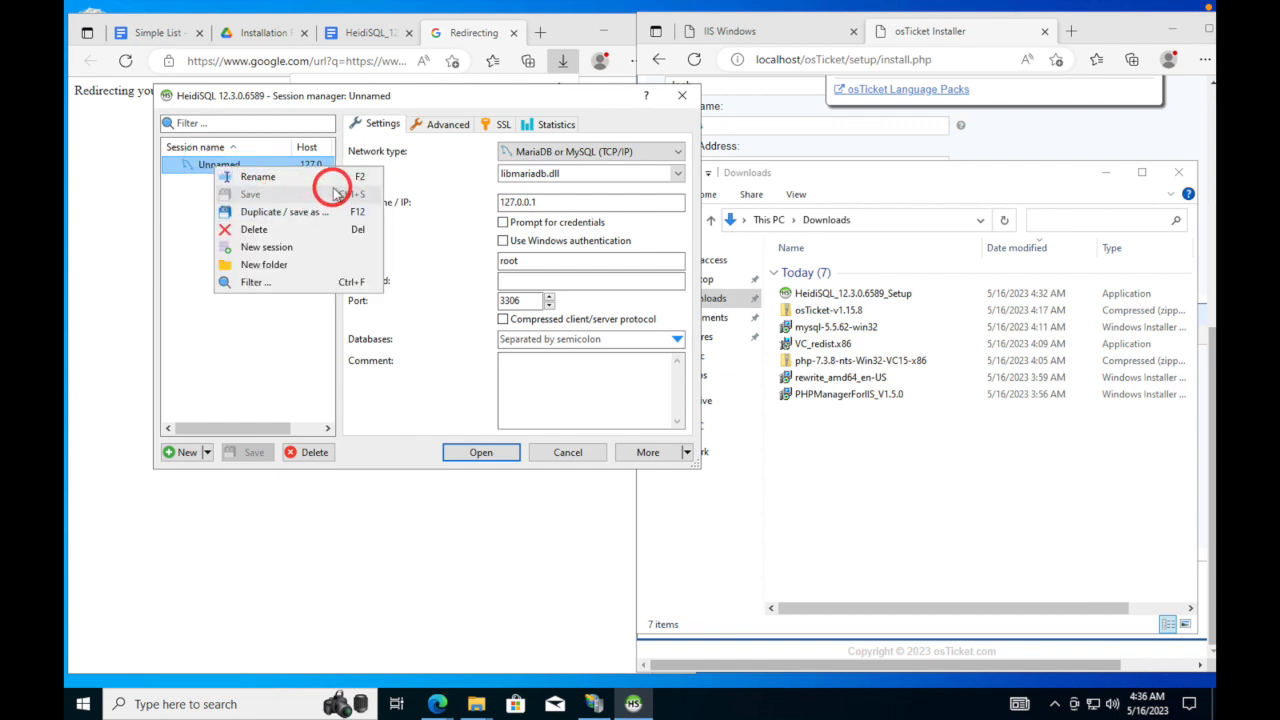
left_click(273, 177)
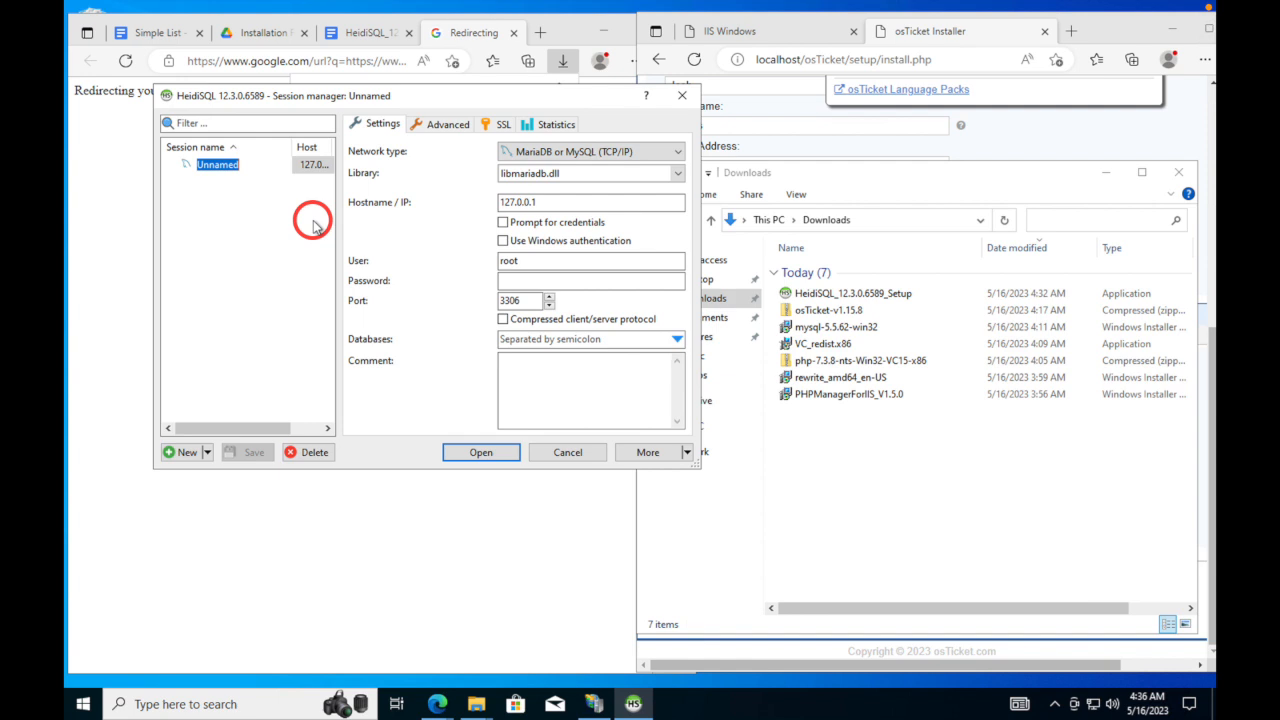
type("osTicket")
key("Return")
- Enter the root password, connect with the osTicket session, and minimize HeidiSQL
left_click(587, 282)
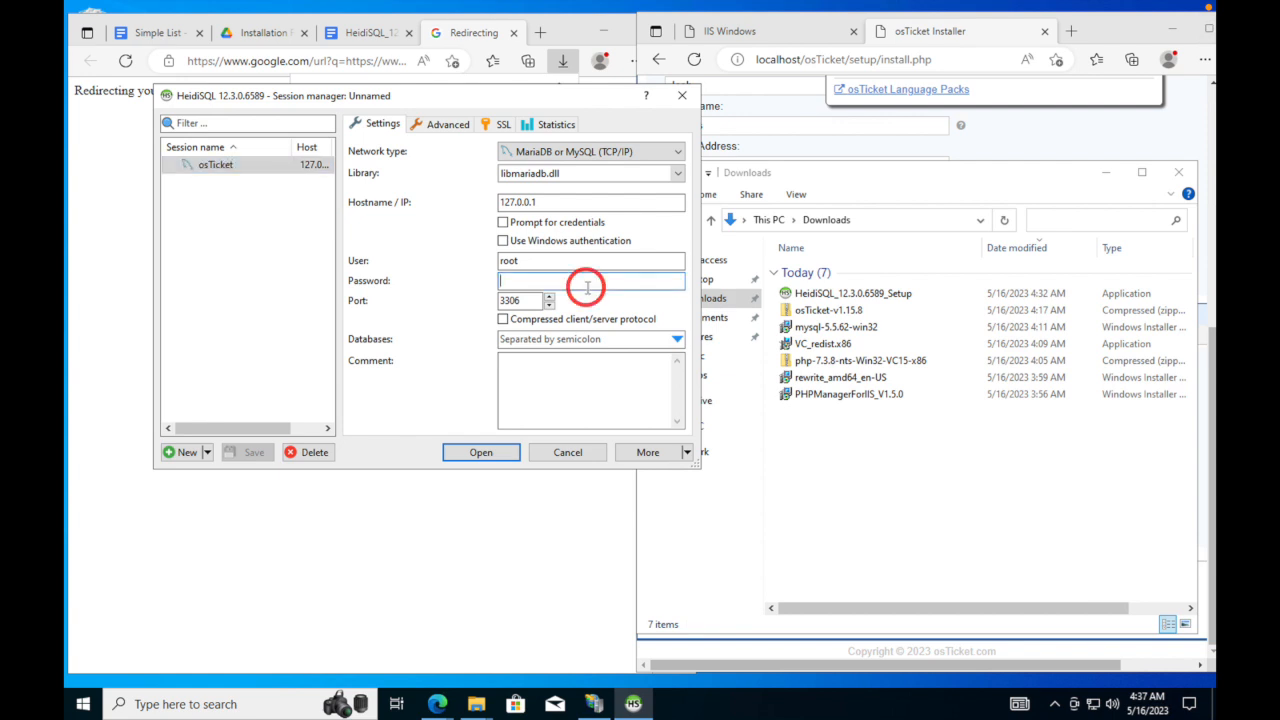
type("●●●")
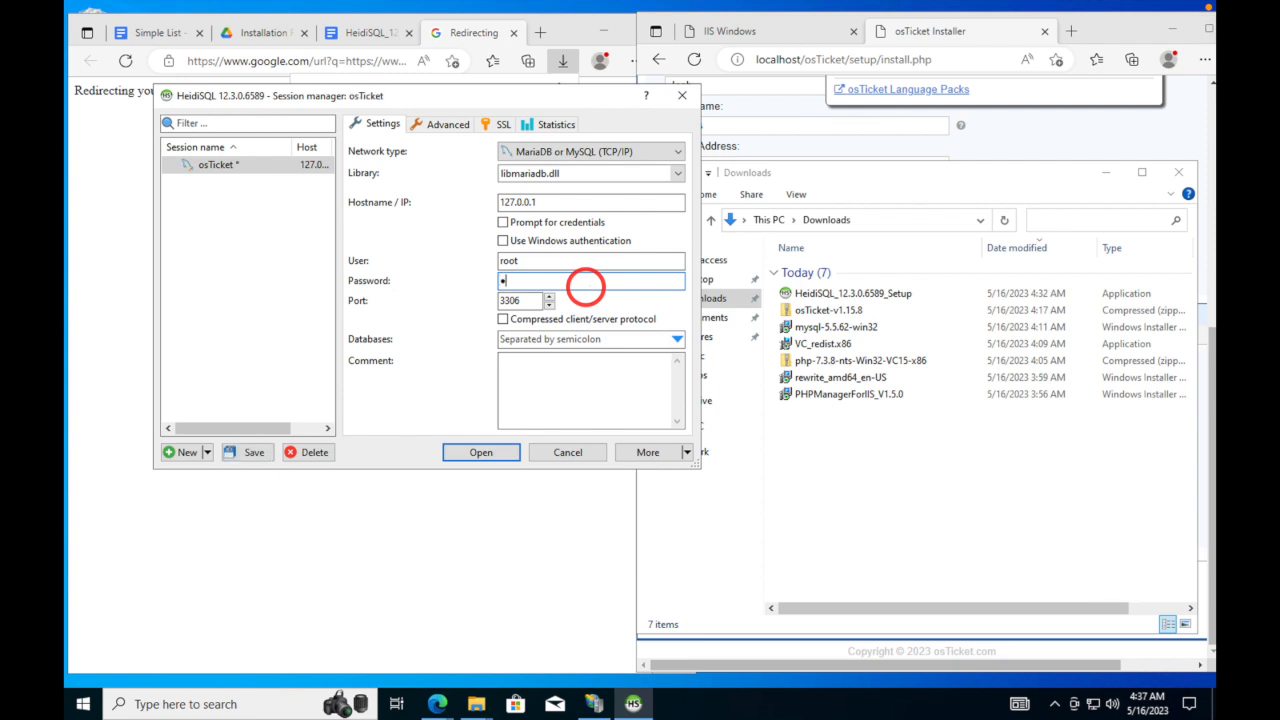
type("●●●●●")
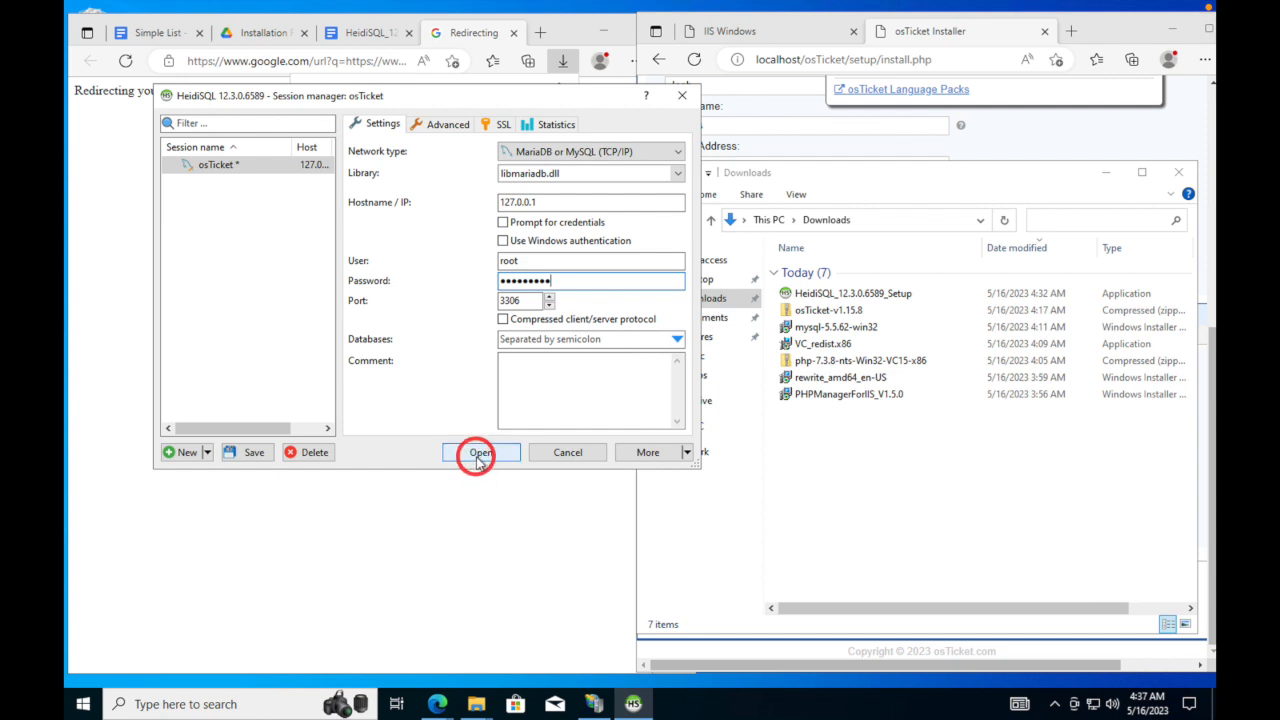
left_click(479, 453)
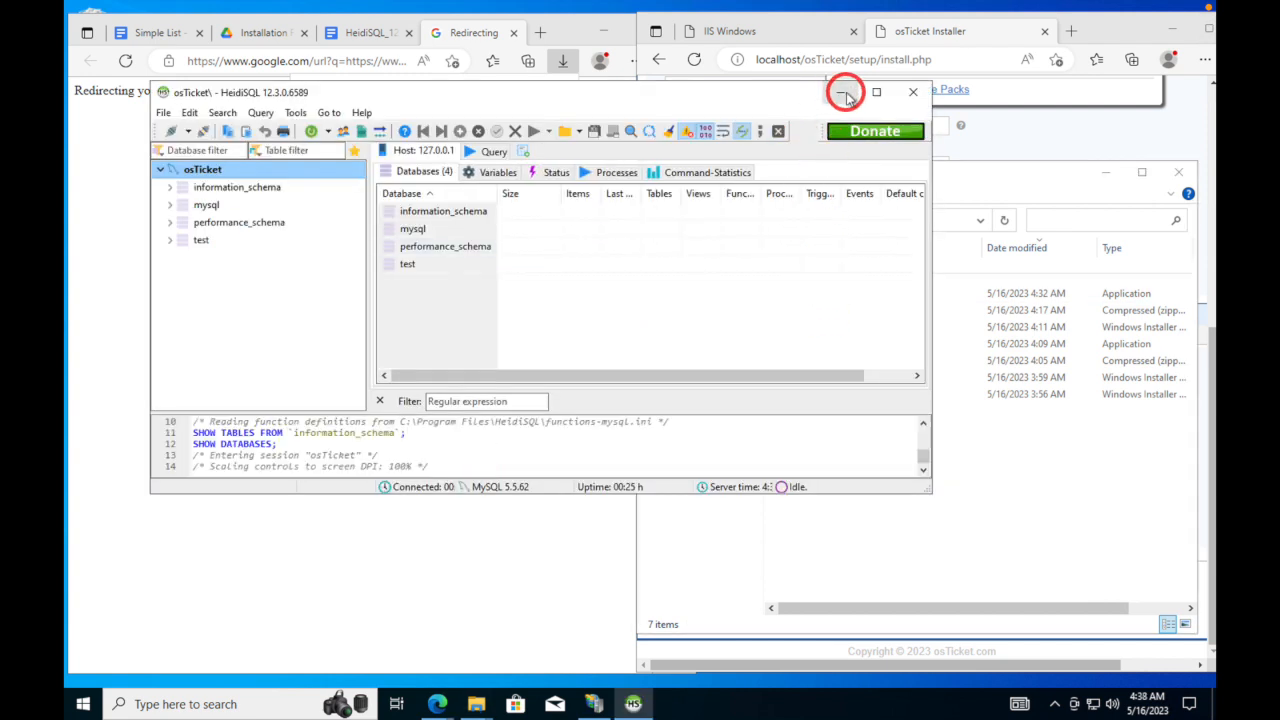
left_click(840, 91)
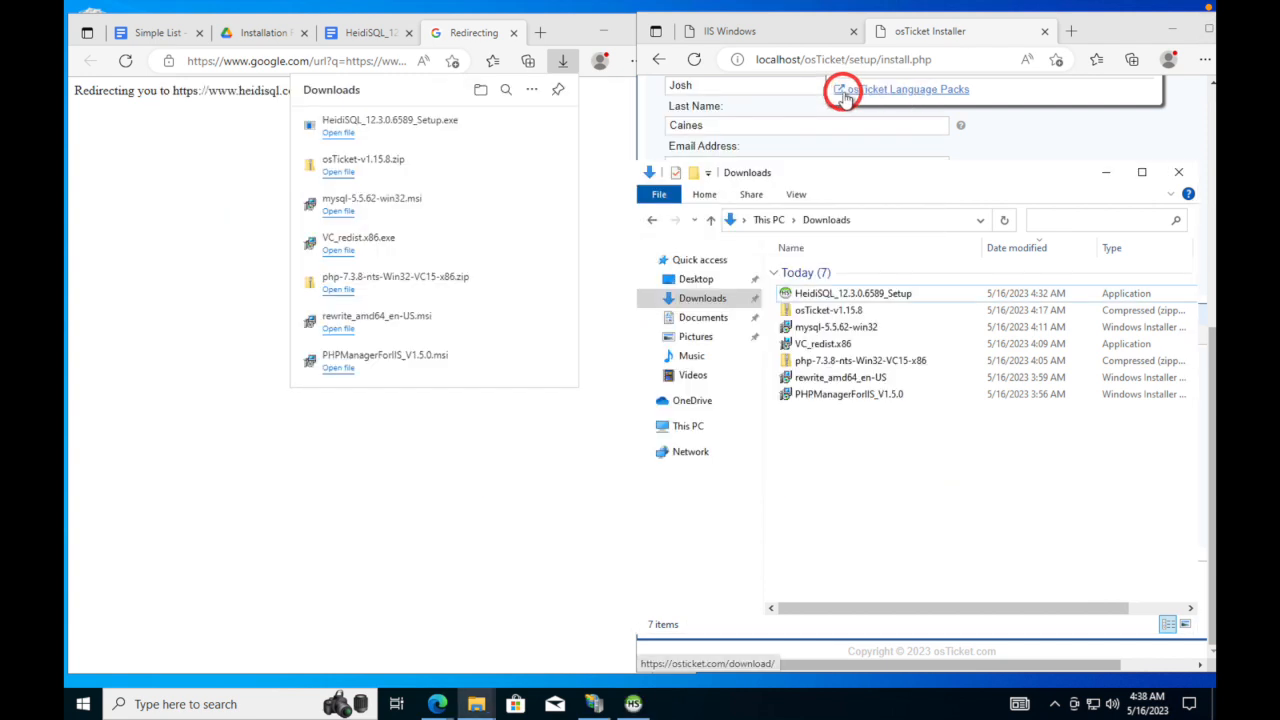
- Enter osTicket as the MySQL database name and submit the installation form
left_click(1106, 24)
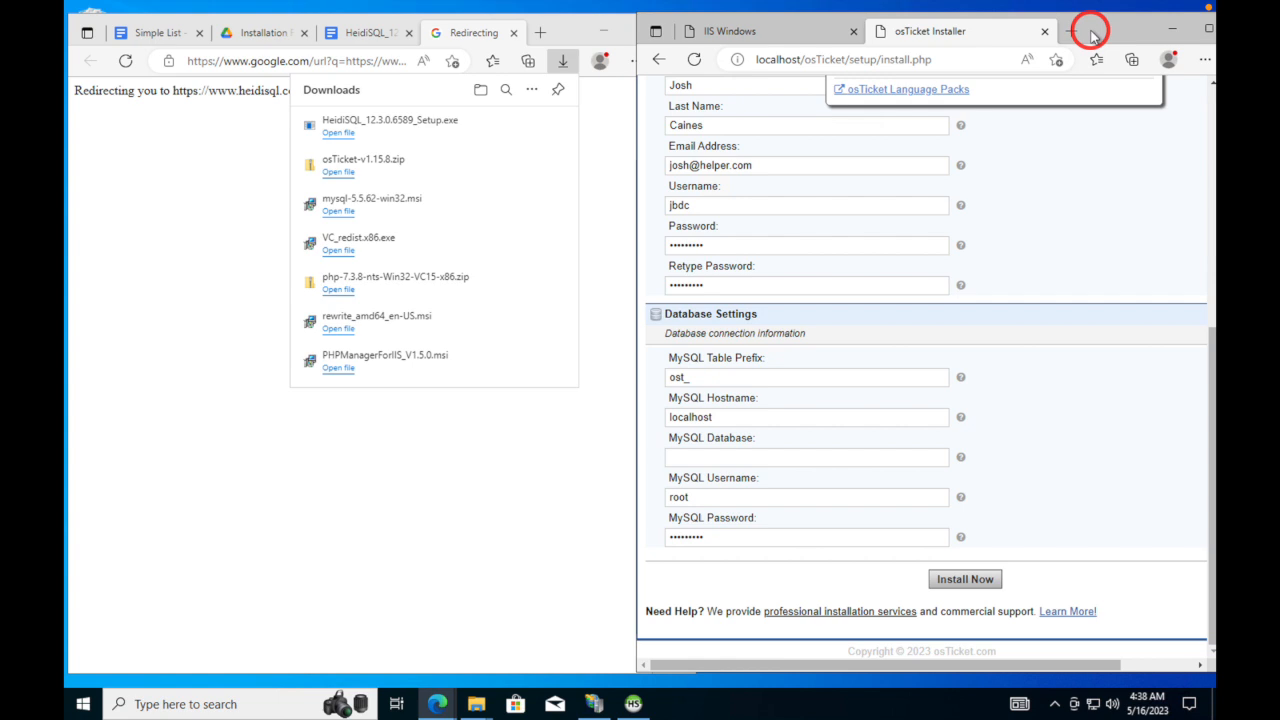
left_click(804, 456)
type("osTicket")
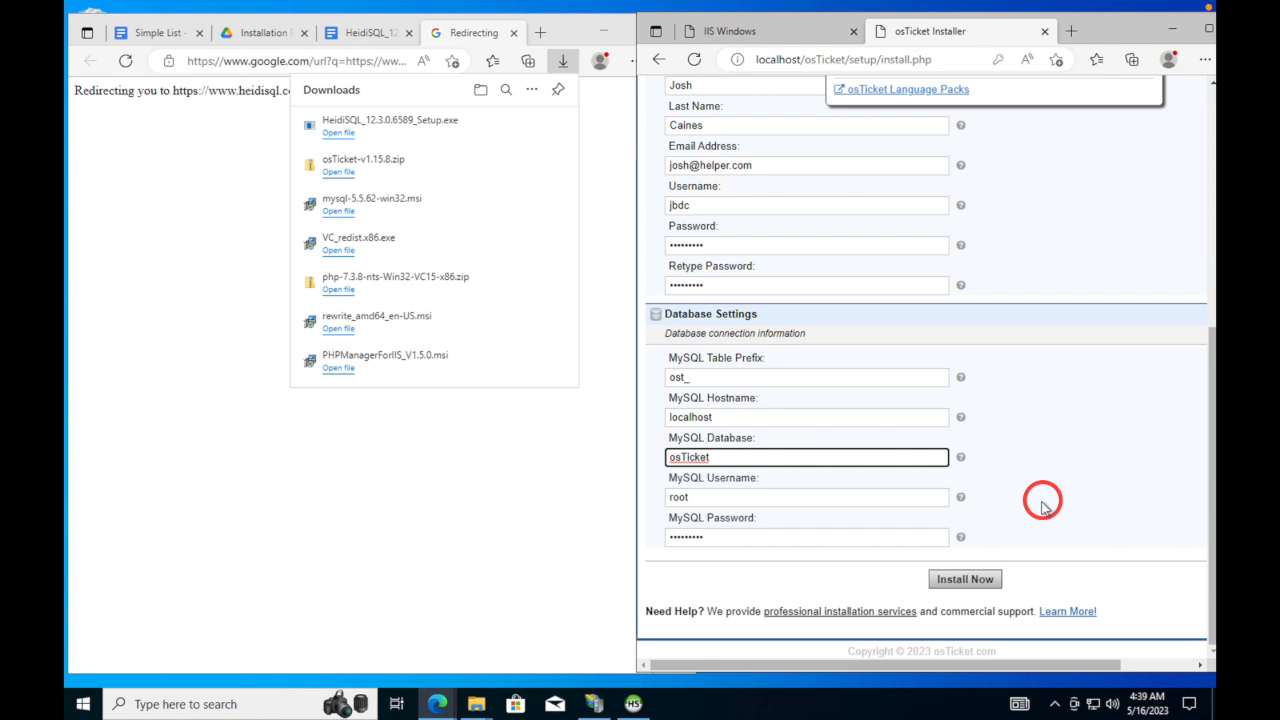
left_click(965, 579)
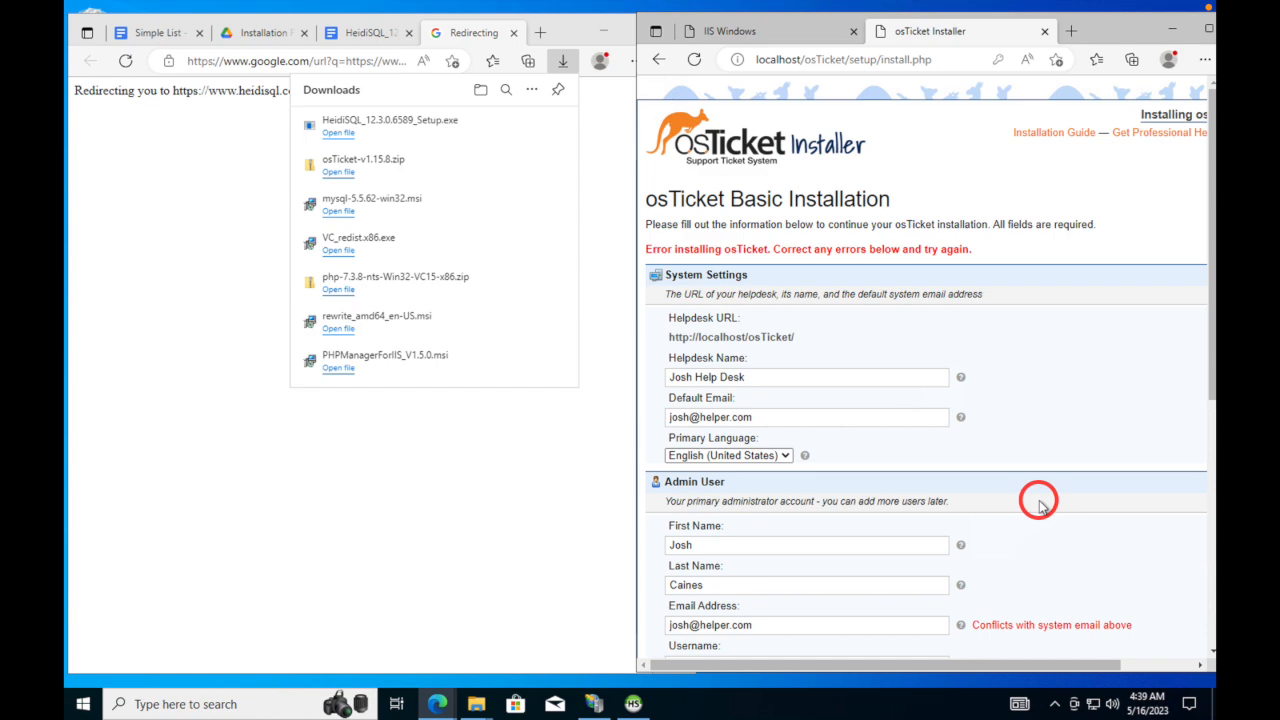
- Replace the admin email's domain with gmail so it differs from the system email
scroll(1040, 505, "down", 2)
scroll(1070, 505, "down", 1)
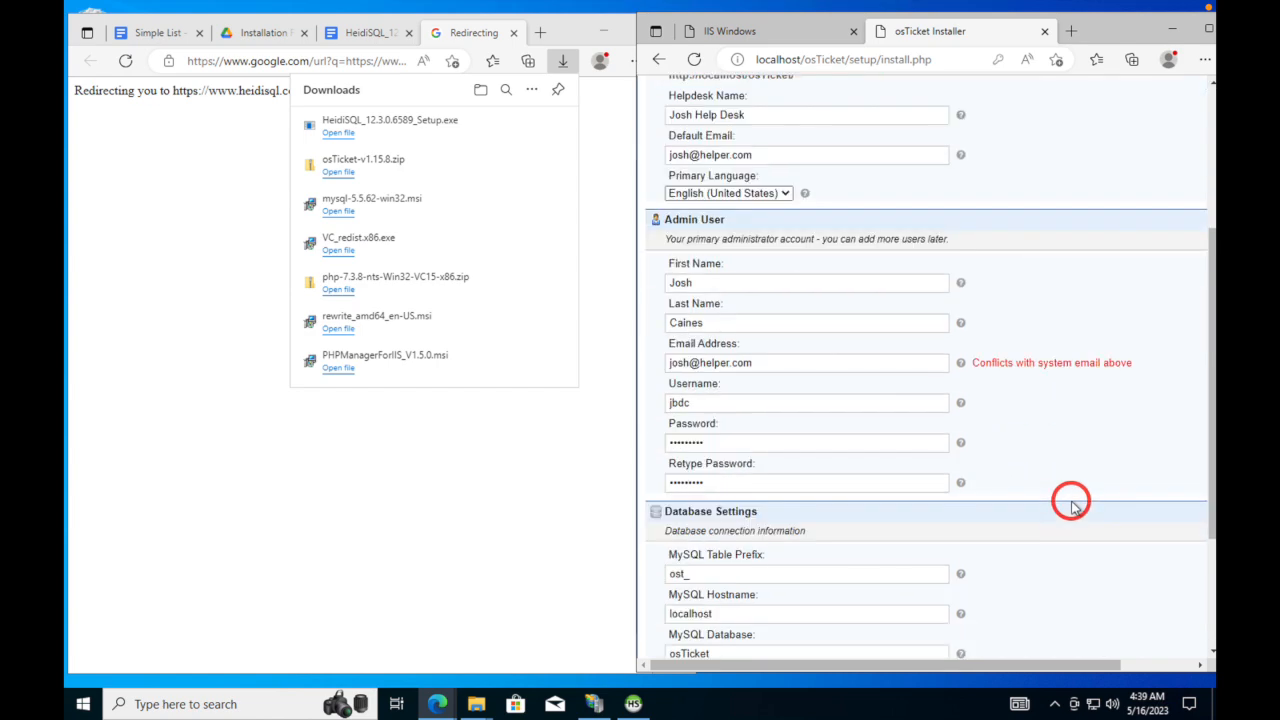
scroll(1071, 505, "down", 2)
scroll(1071, 505, "up", 1)
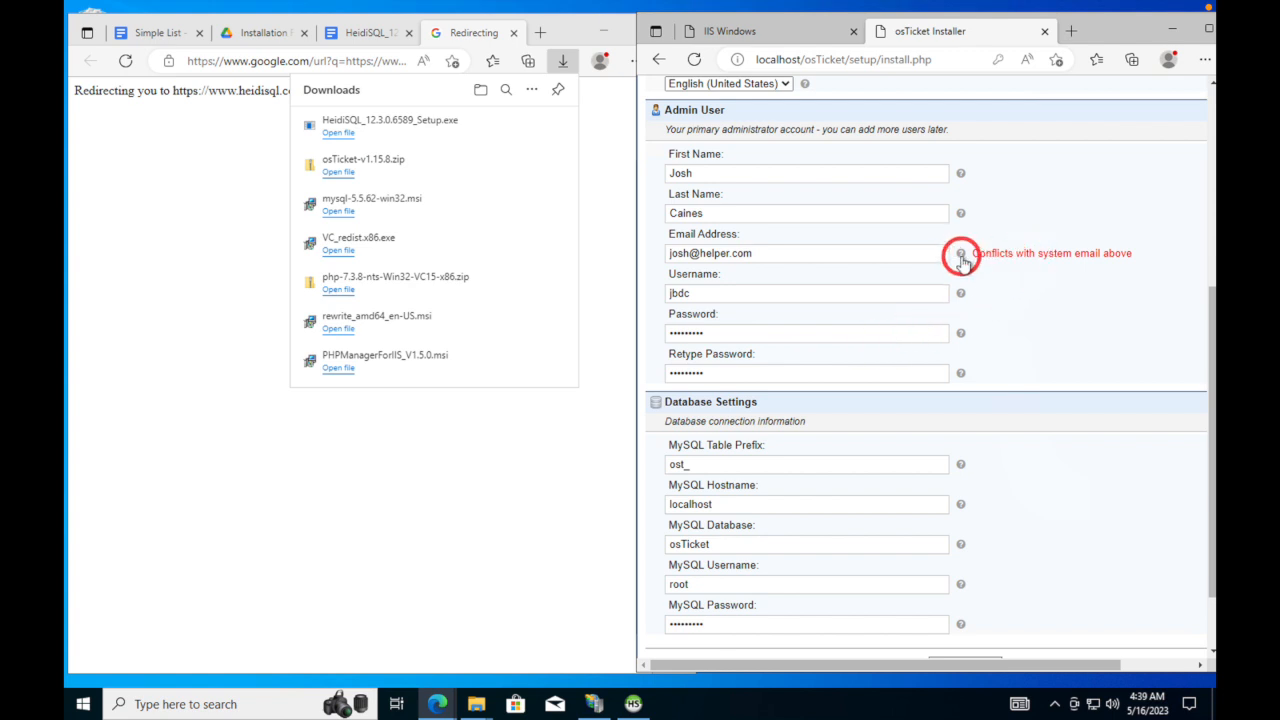
mouse_move(961, 256)
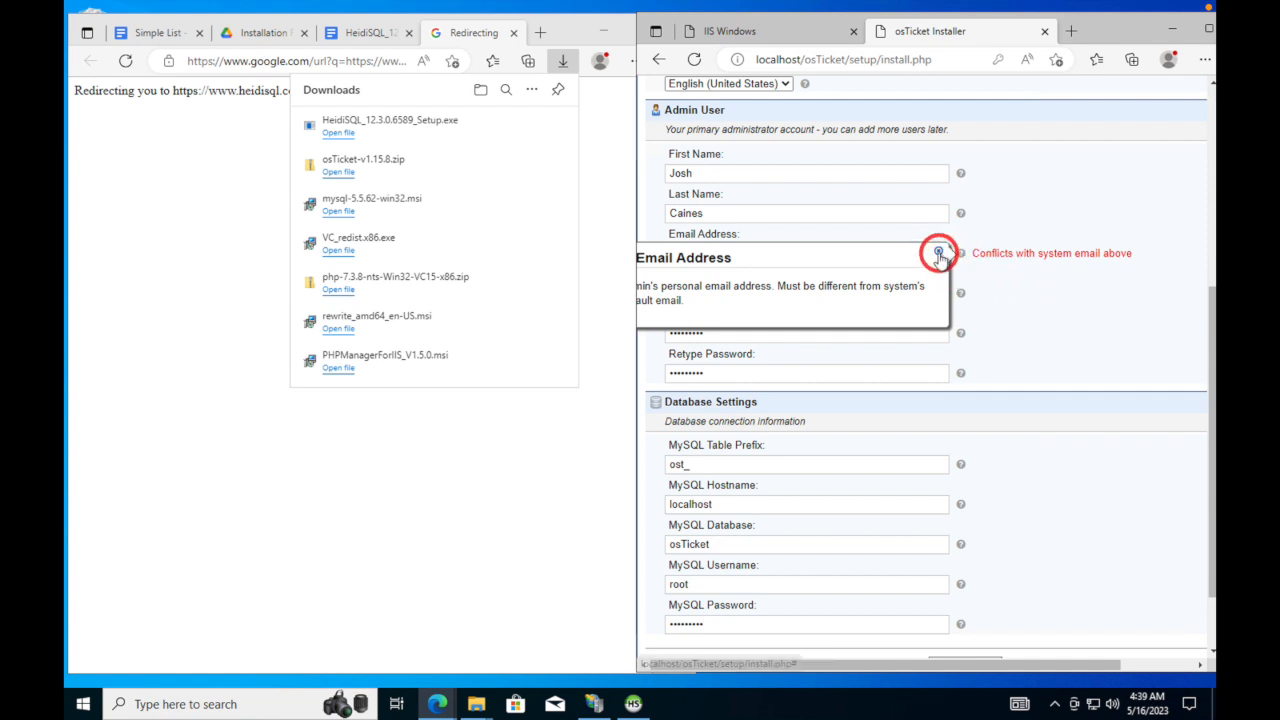
left_click(938, 251)
left_click_drag(710, 253, 713, 253)
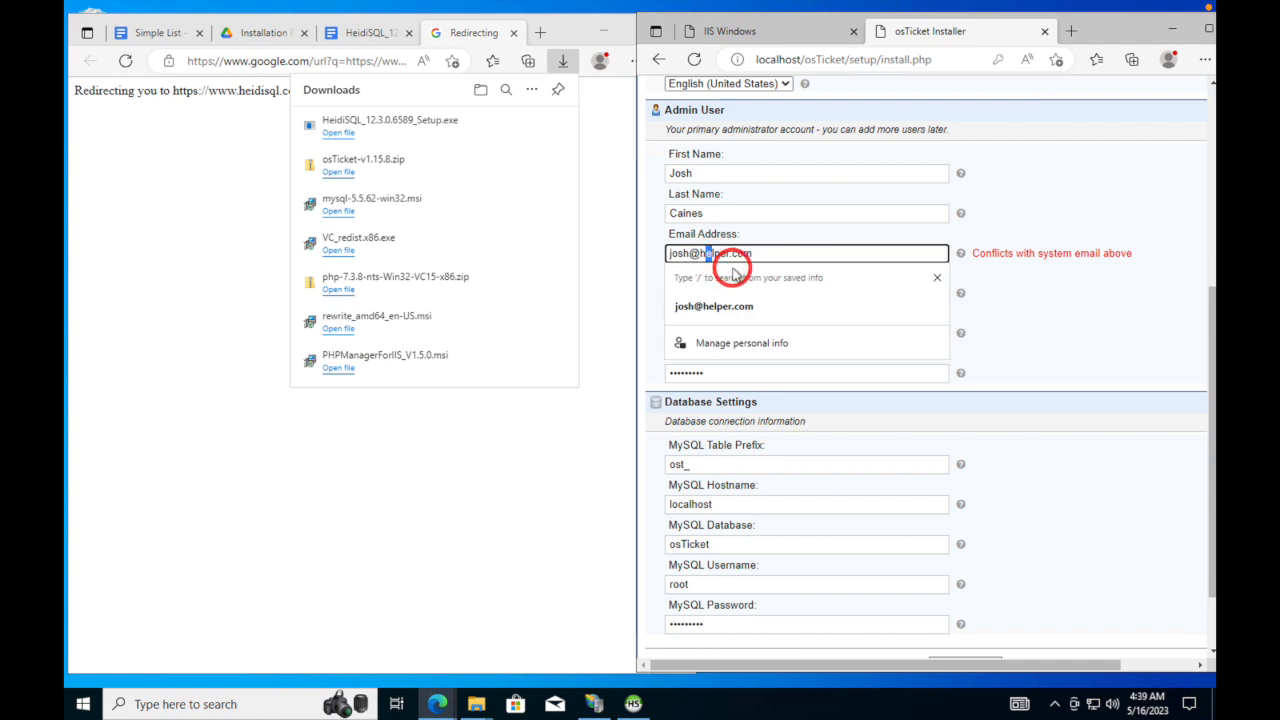
key("Right")
key("Right")
key("Right")
key("Right")
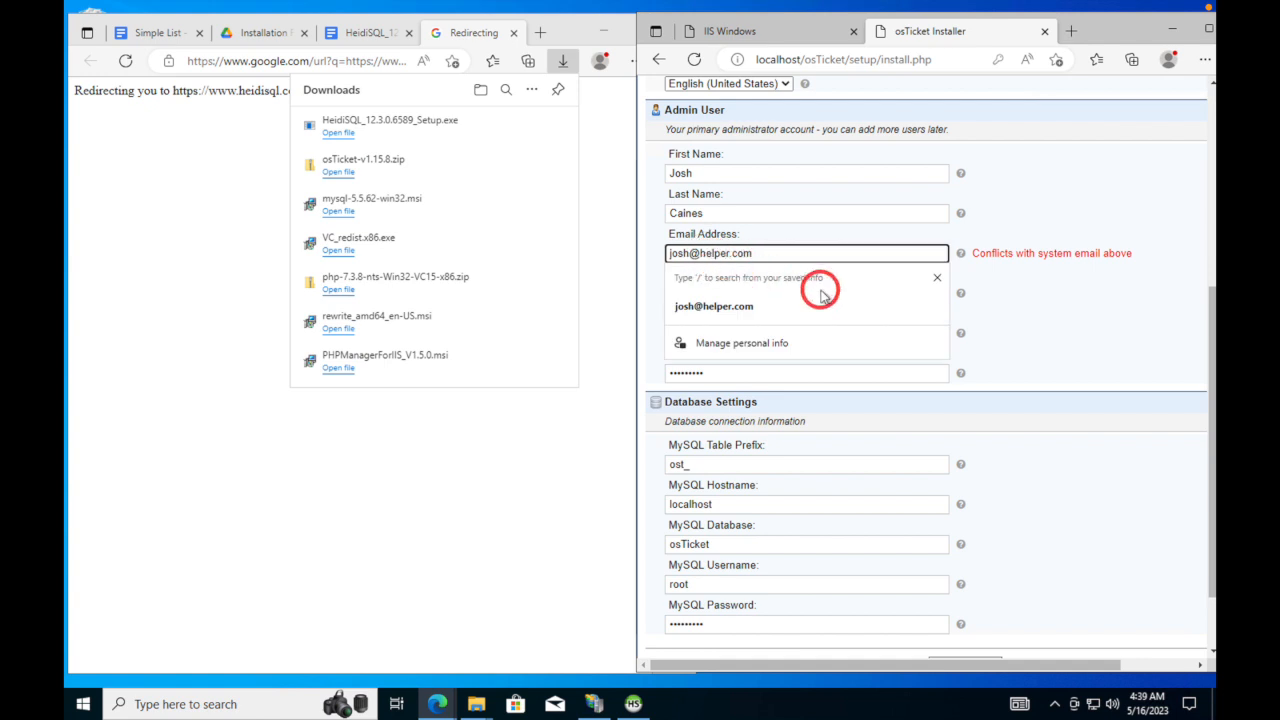
key("BackSpace")
key("BackSpace")
key("BackSpace")
key("BackSpace")
key("BackSpace")
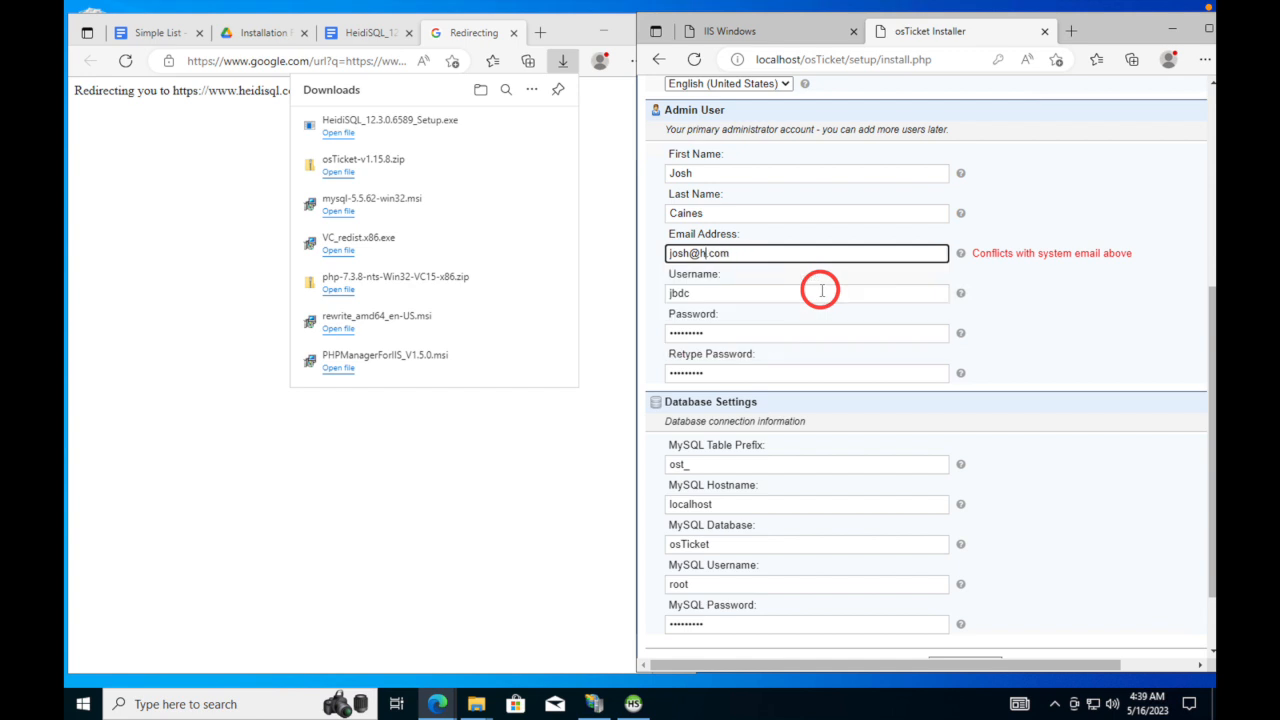
key("BackSpace")
type("gmail")
scroll(880, 320, "down", 1)
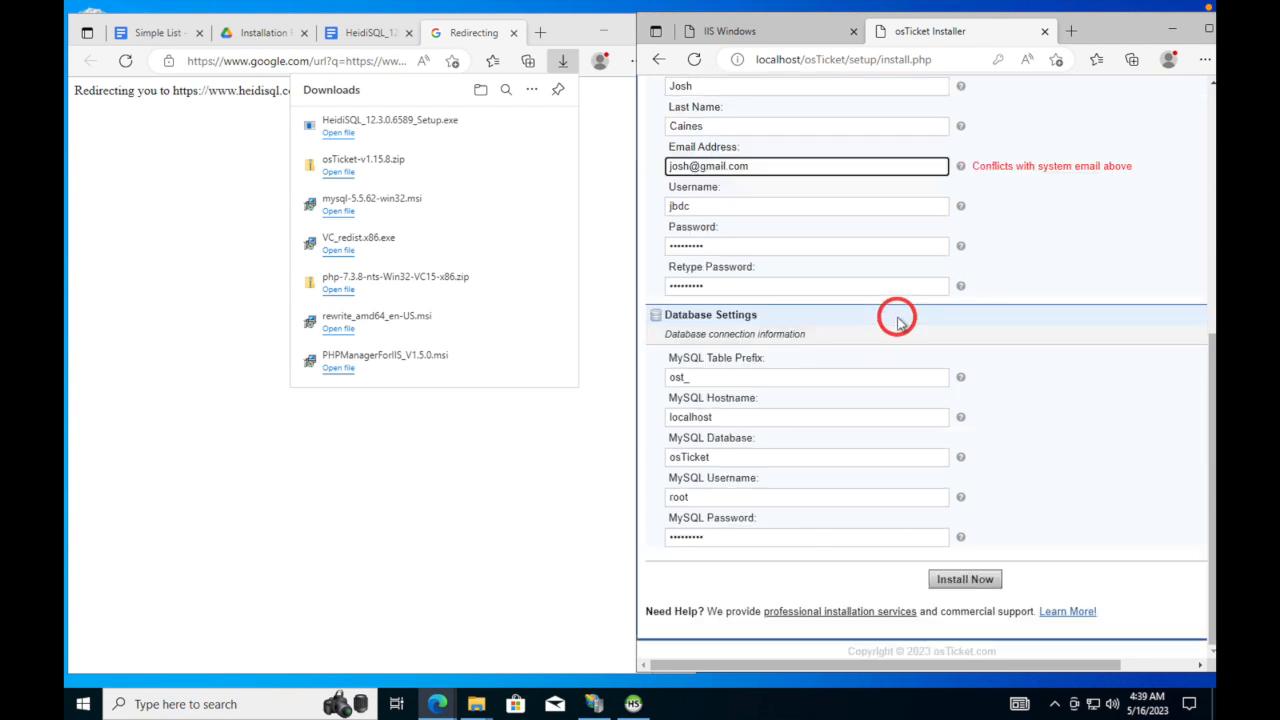
- Run the osTicket installation to the Congratulations page and decline Edge's password-save offer
left_click(961, 582)
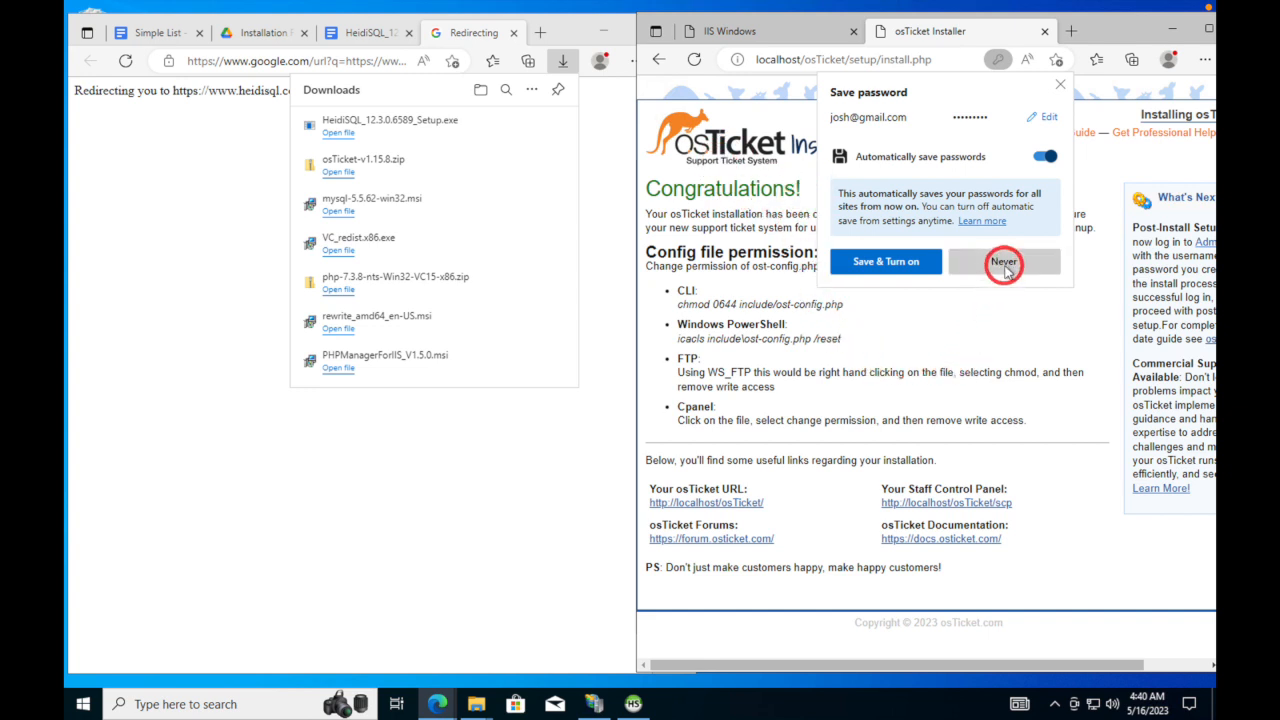
left_click(1059, 83)
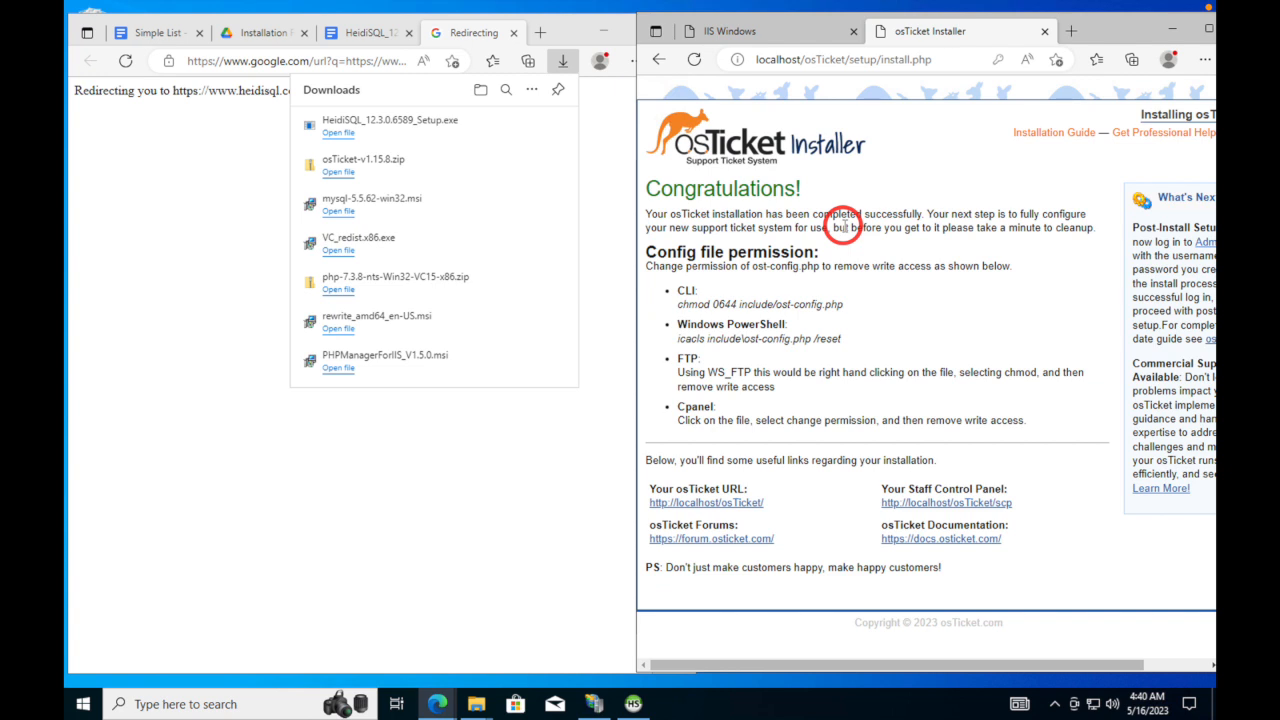
- Close the leftover Redirecting, HeidiSQL Docs and Installation Files tabs in the notes browser
left_click(513, 33)
left_click(513, 33)
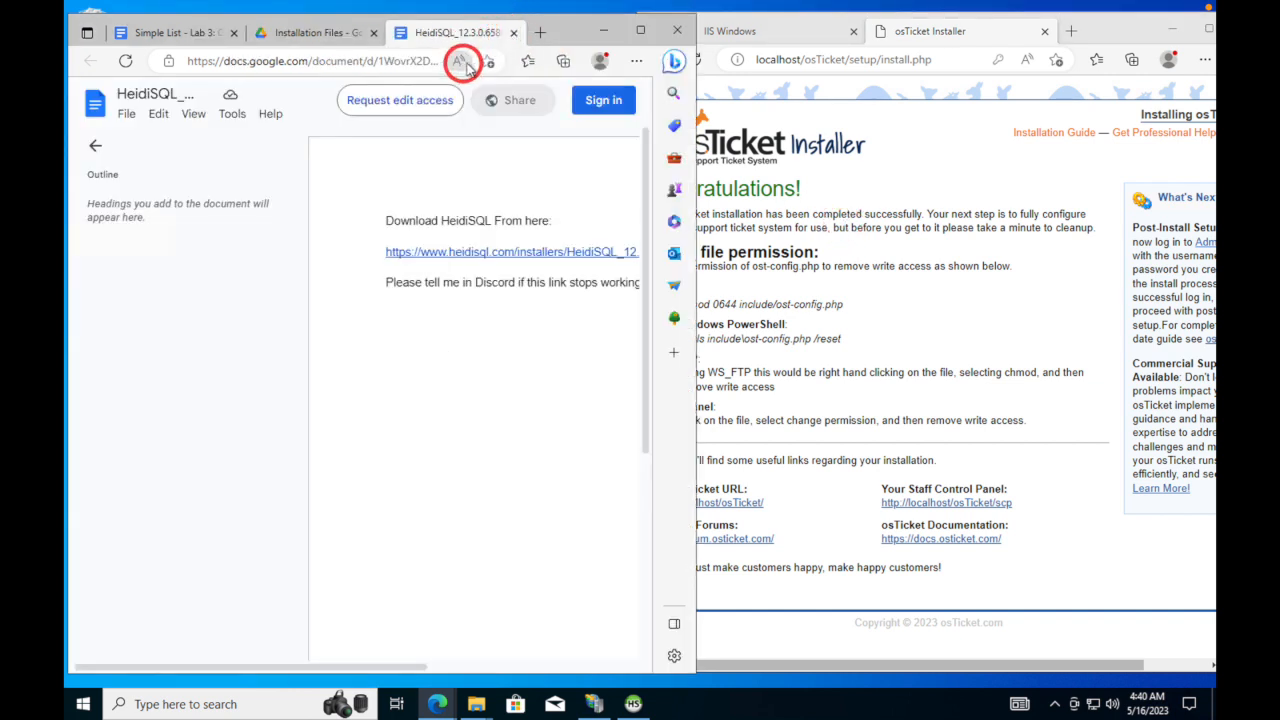
left_click(513, 33)
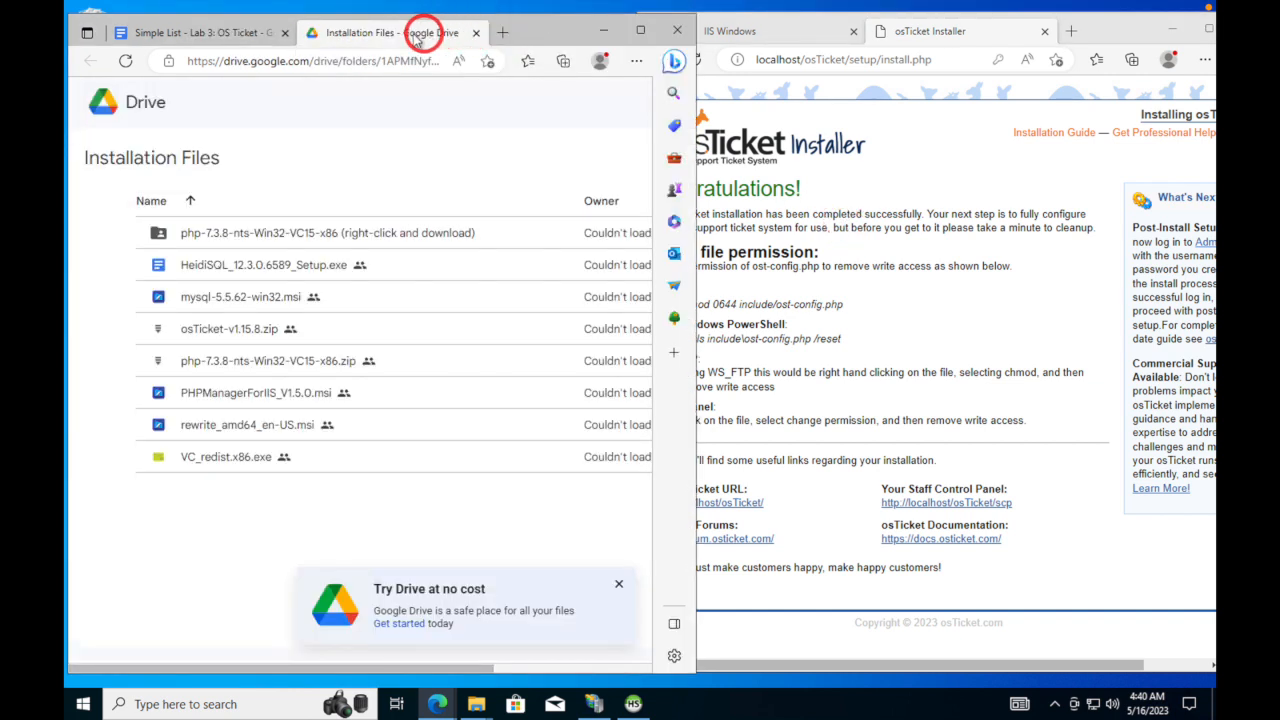
left_click(475, 33)
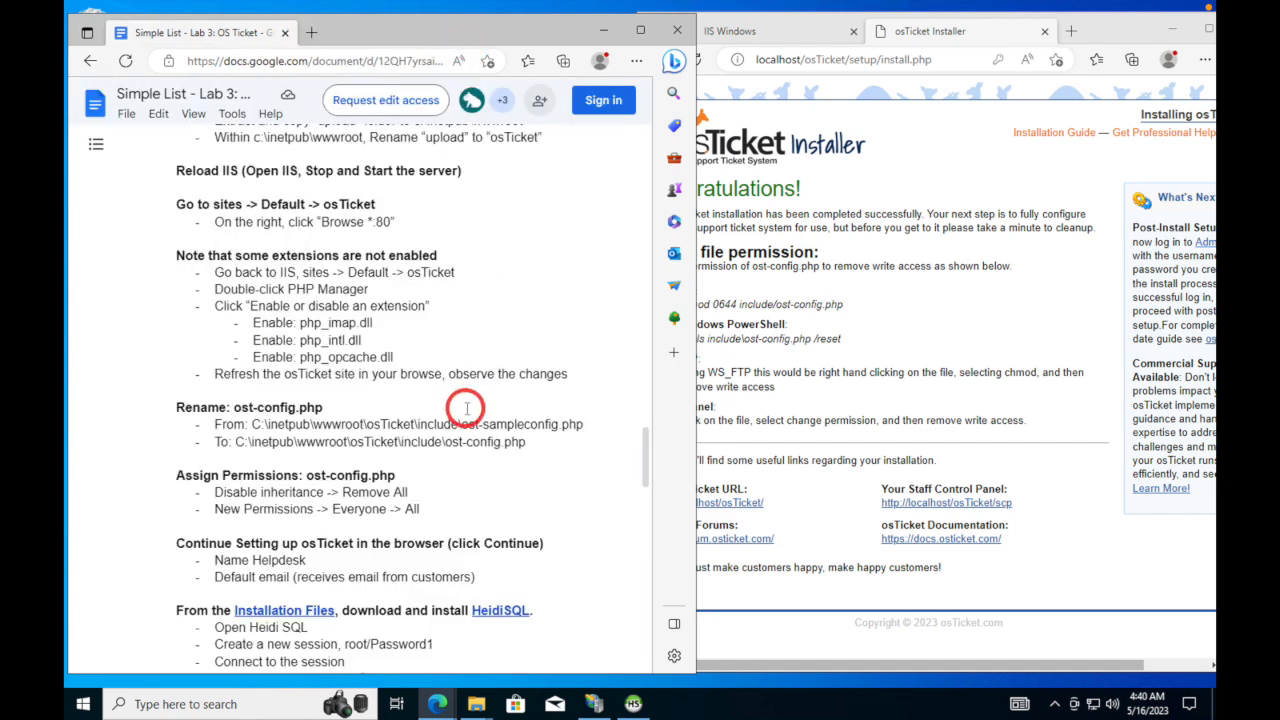
- Highlight the scp/login.php help desk login link in the lab notes
scroll(463, 405, "down", 3)
scroll(463, 405, "down", 3)
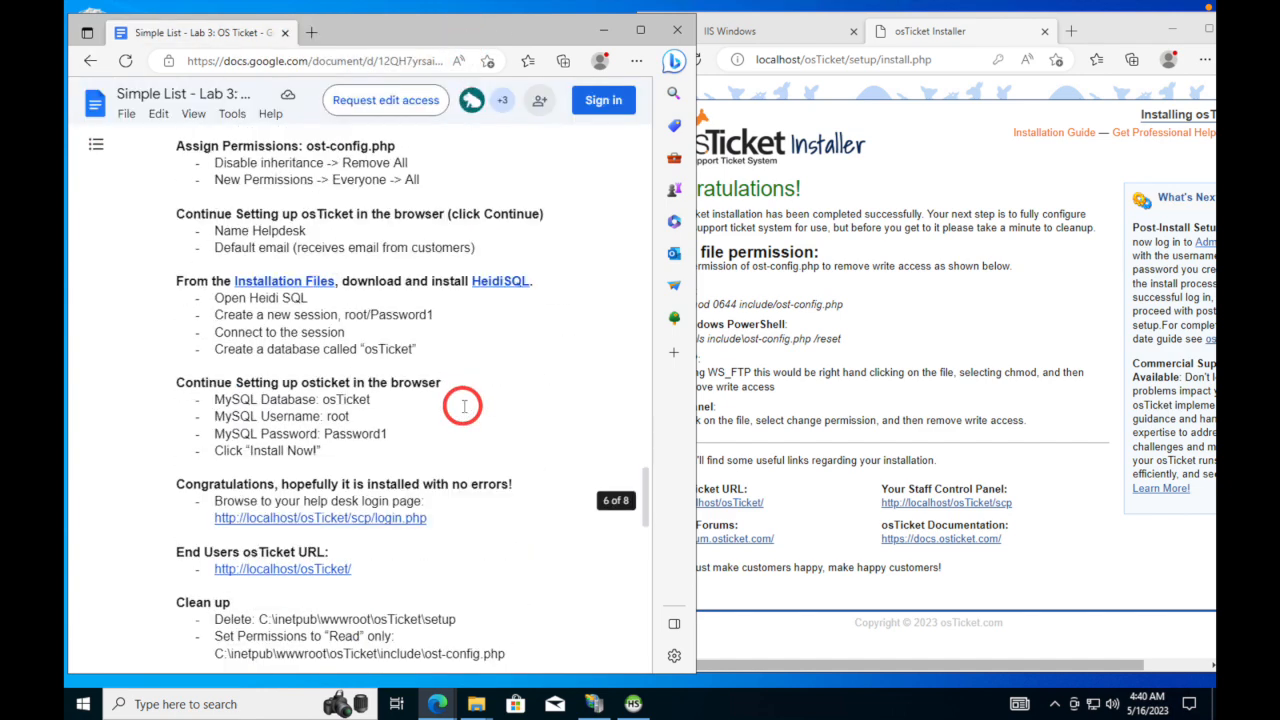
left_click_drag(437, 518, 216, 520)
key("ctrl+c")
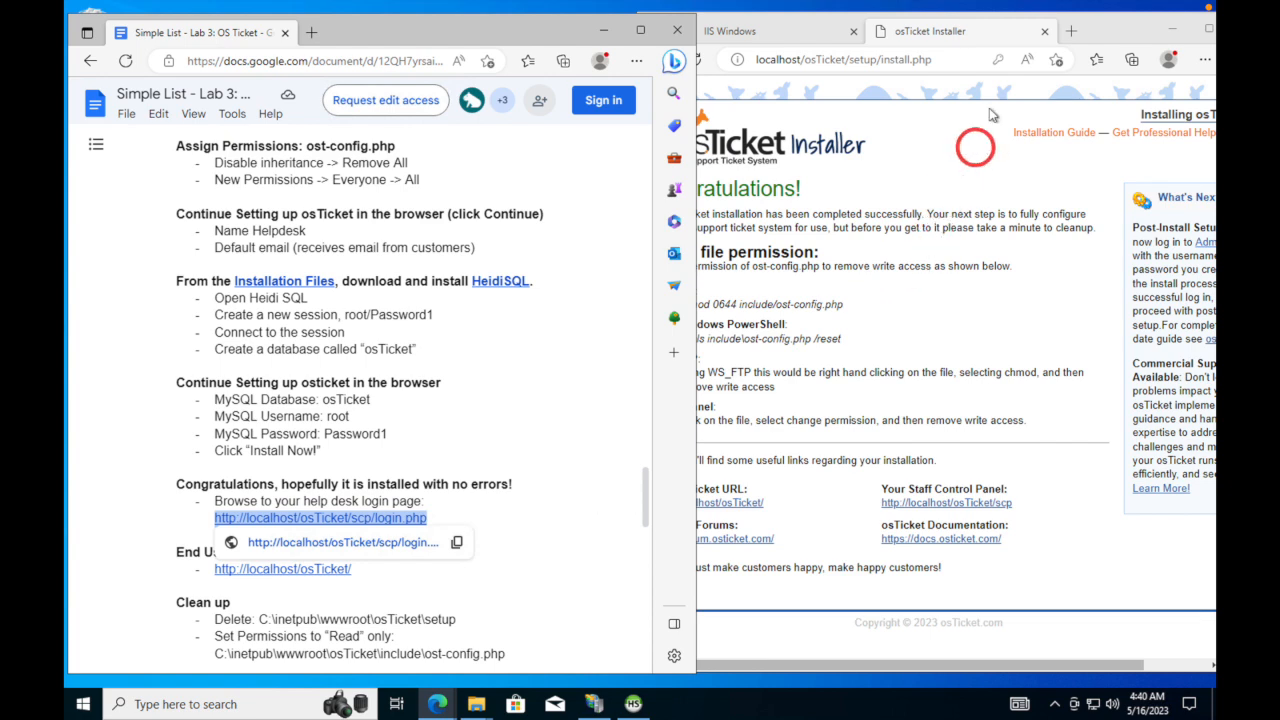
- Load localhost/osTicket/scp/login.php in a new tab beside the installer
left_click(1086, 30)
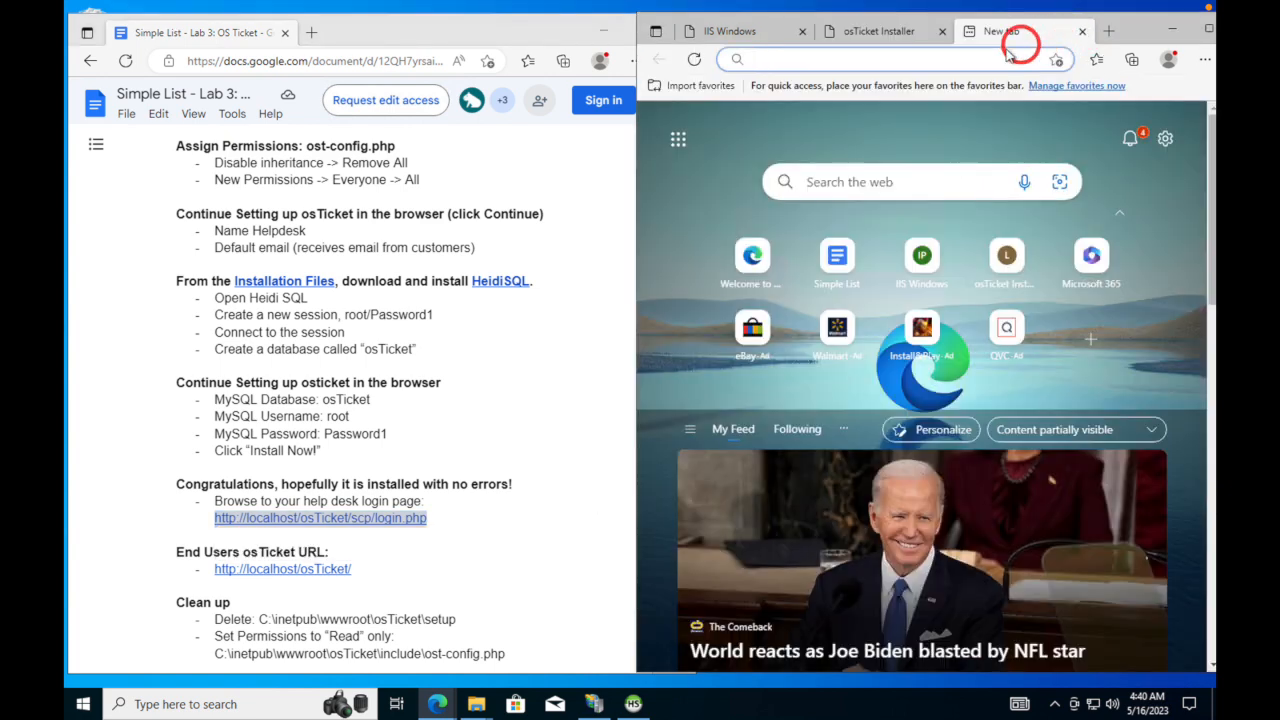
key("ctrl+v")
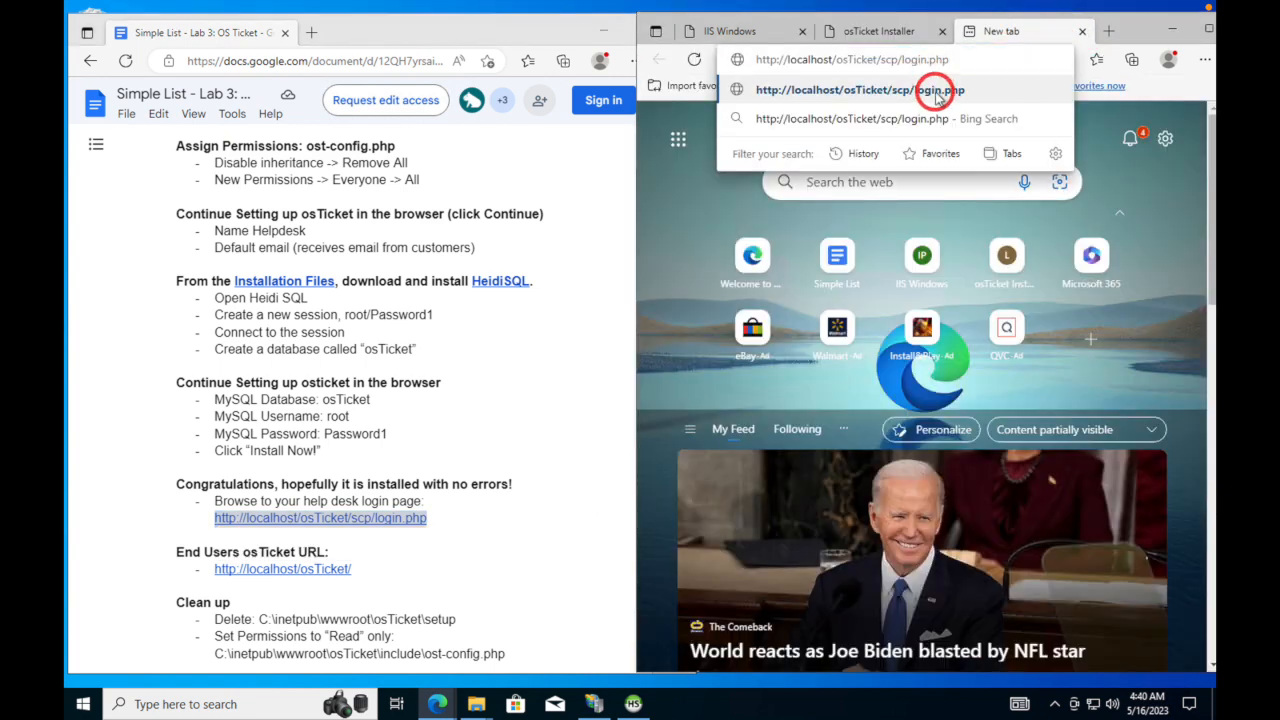
left_click(938, 91)
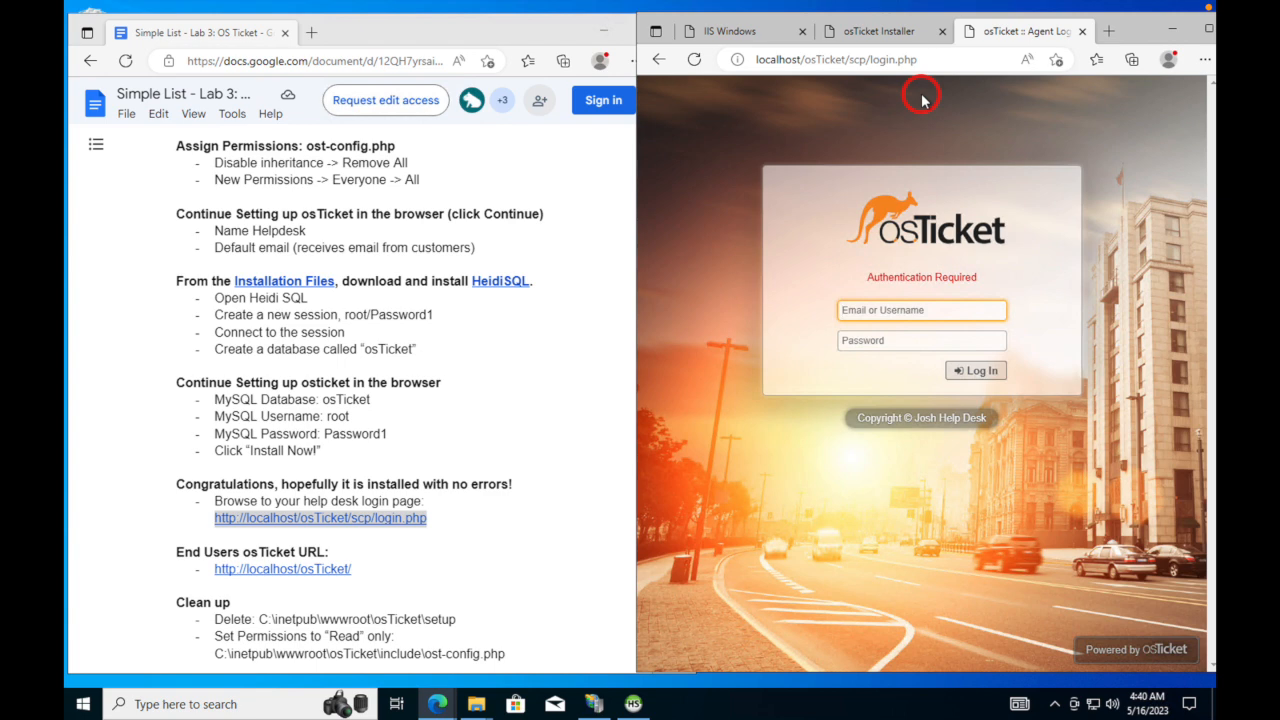
- Sign in to the staff login page with the admin username and its password
left_click(910, 310)
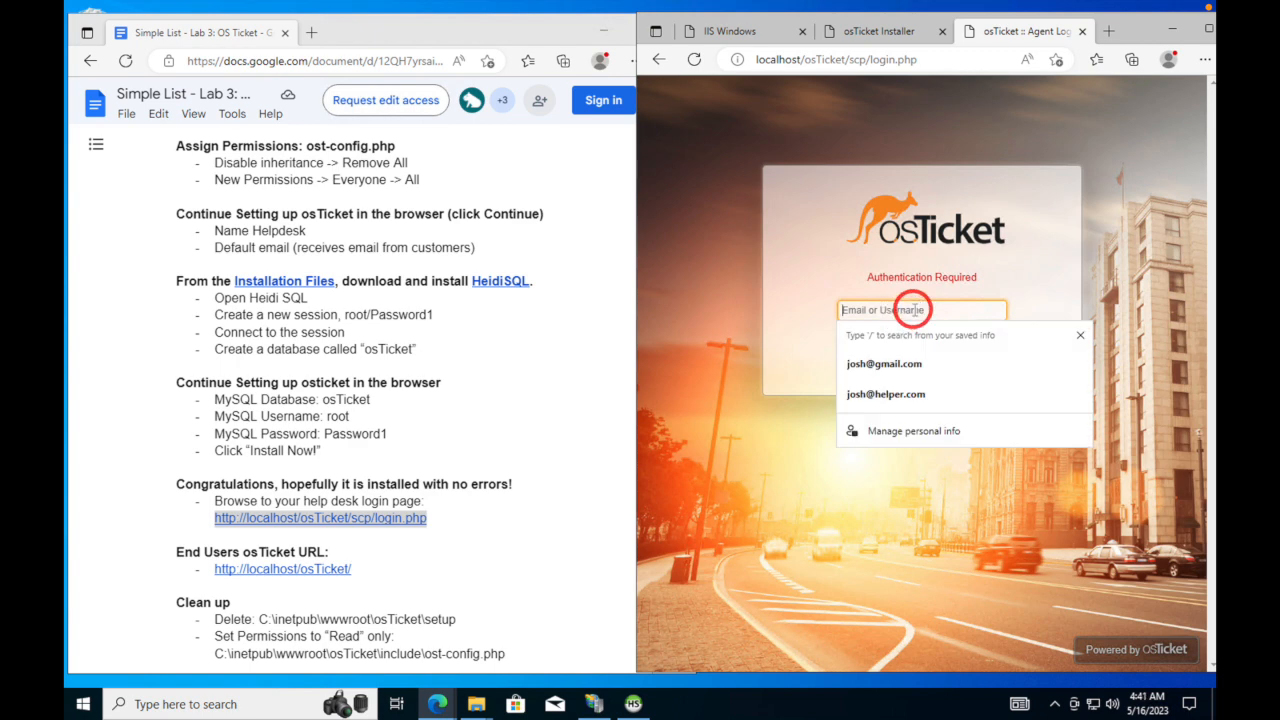
type("jbdc")
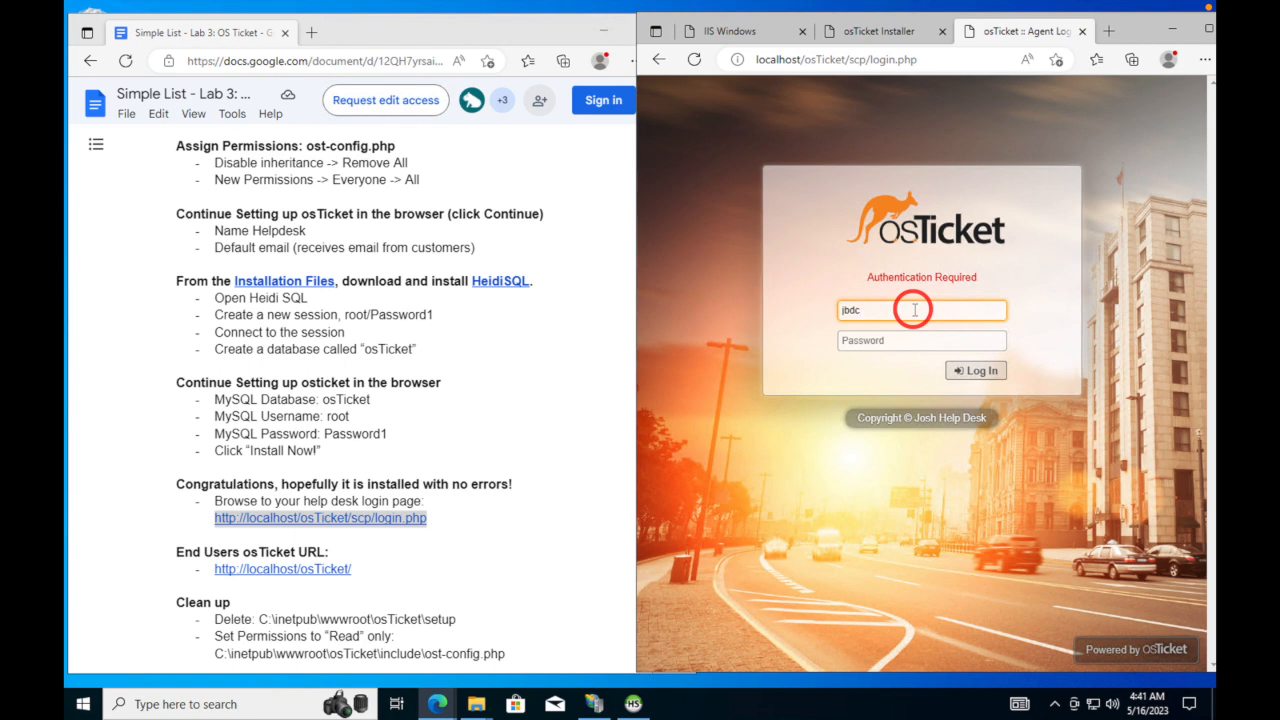
key("Tab")
type("Password1")
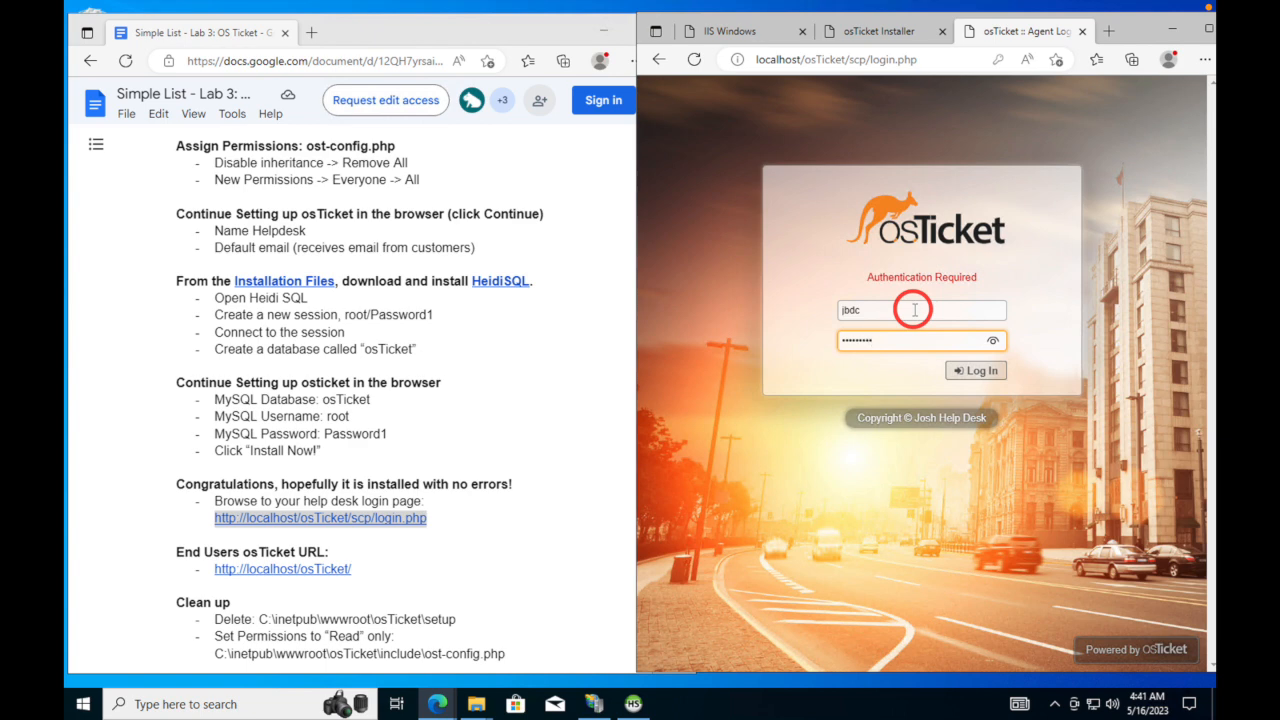
key("Return")
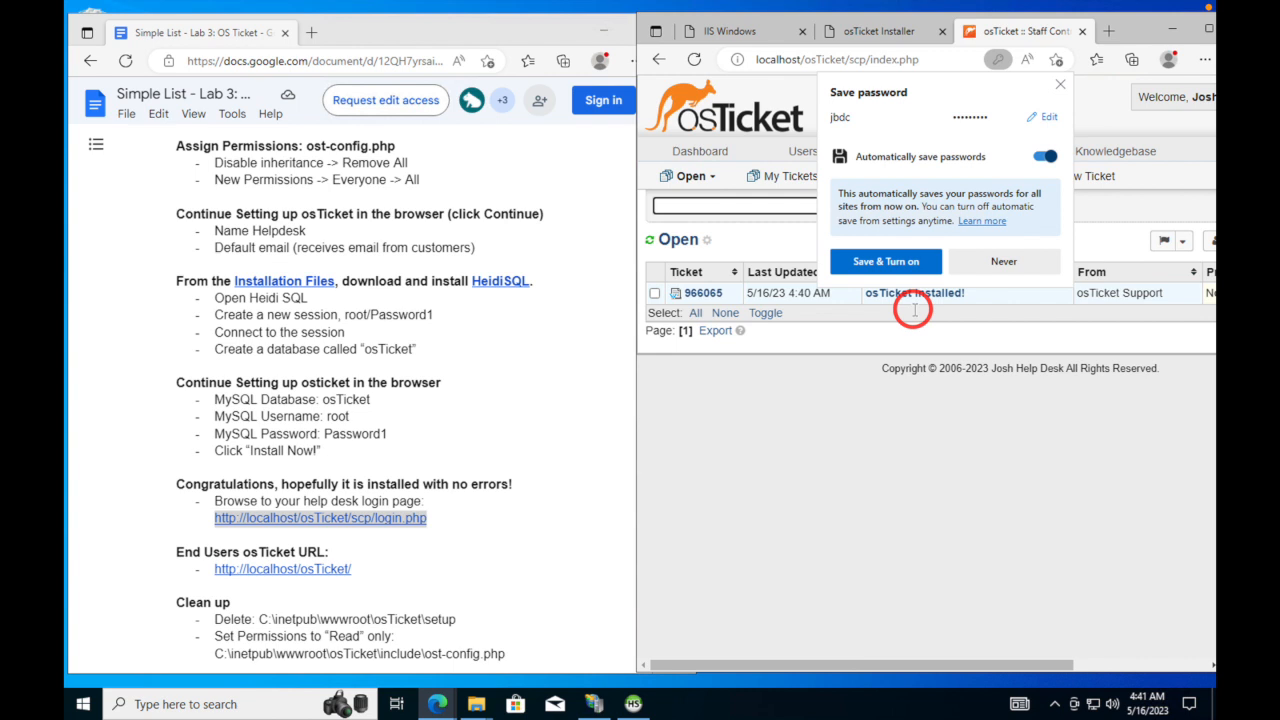
- Dismiss Edge's offer to save the osTicket login password
left_click(1058, 86)
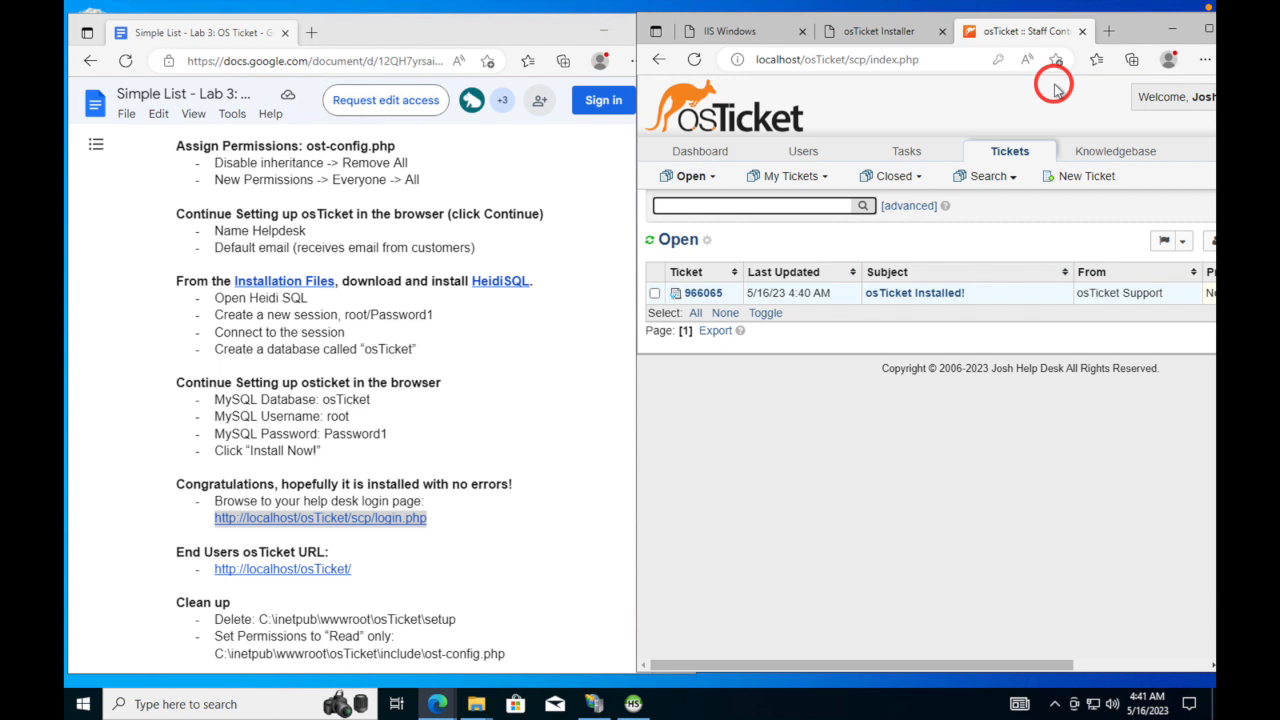